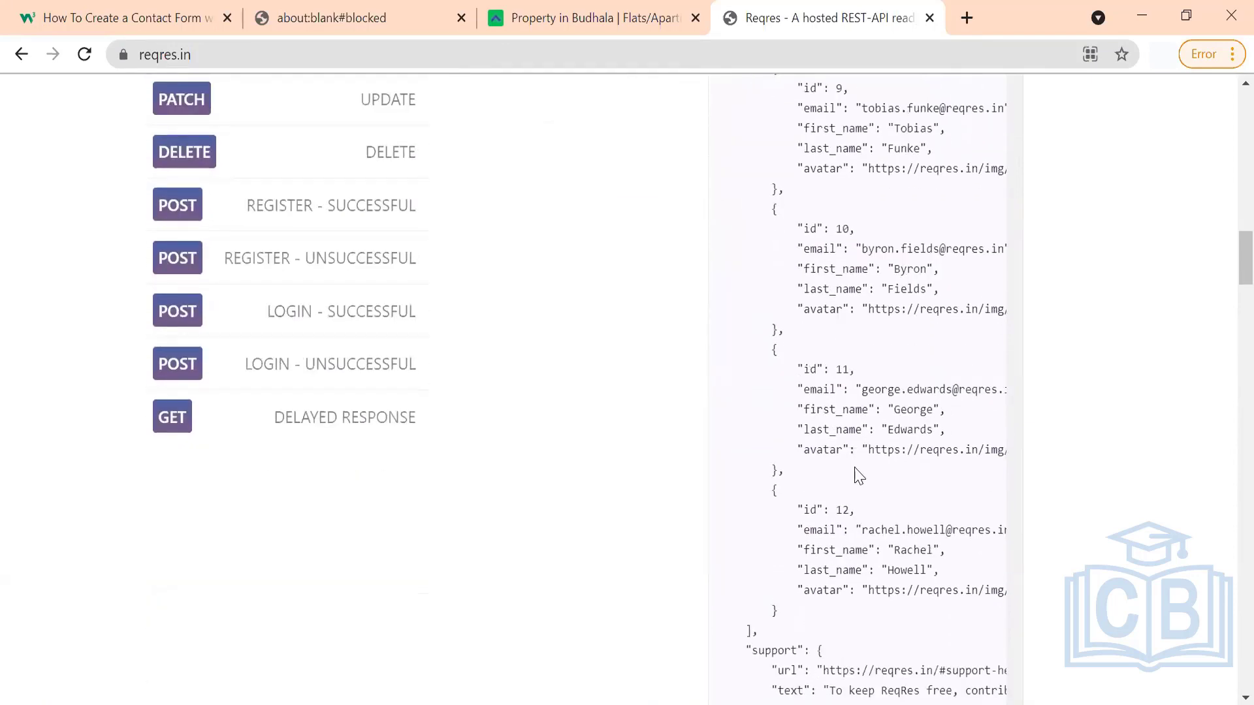
# - Examine the page, per_page, total and total_pages fields and the user records in the List Users response
pyautogui.scroll(8, 857, 475)
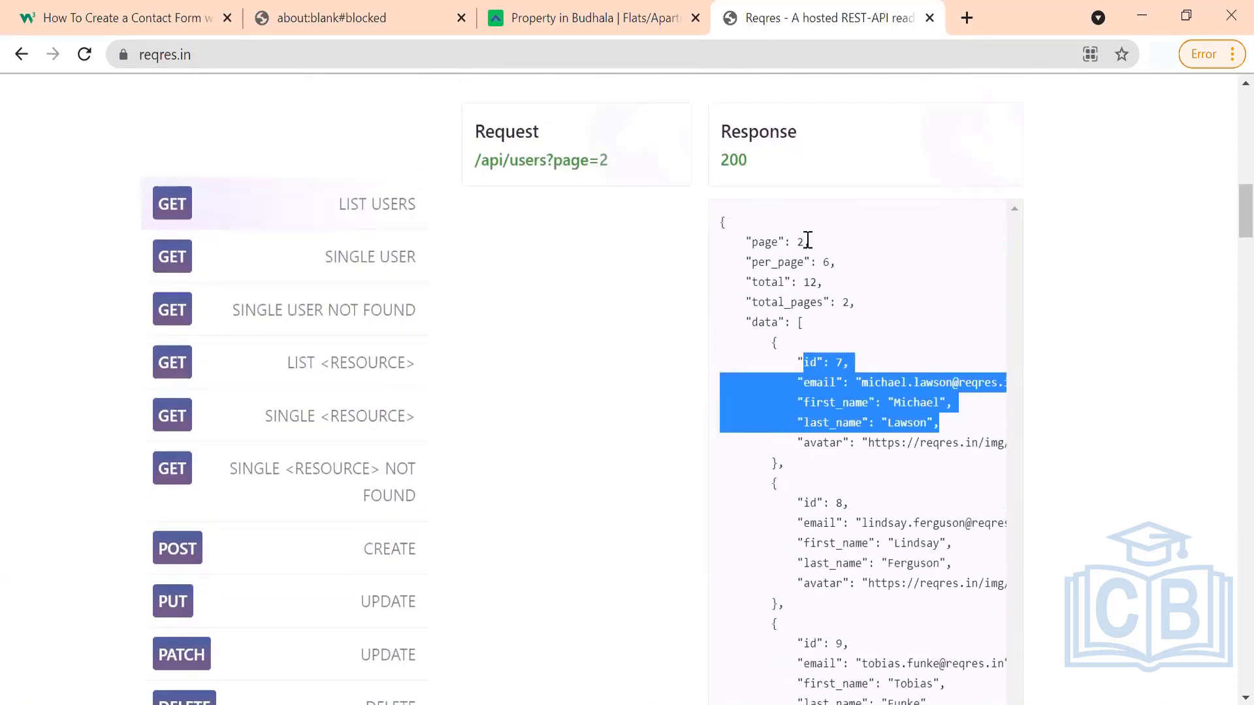
pyautogui.moveTo(805, 242); pyautogui.dragTo(745, 243)
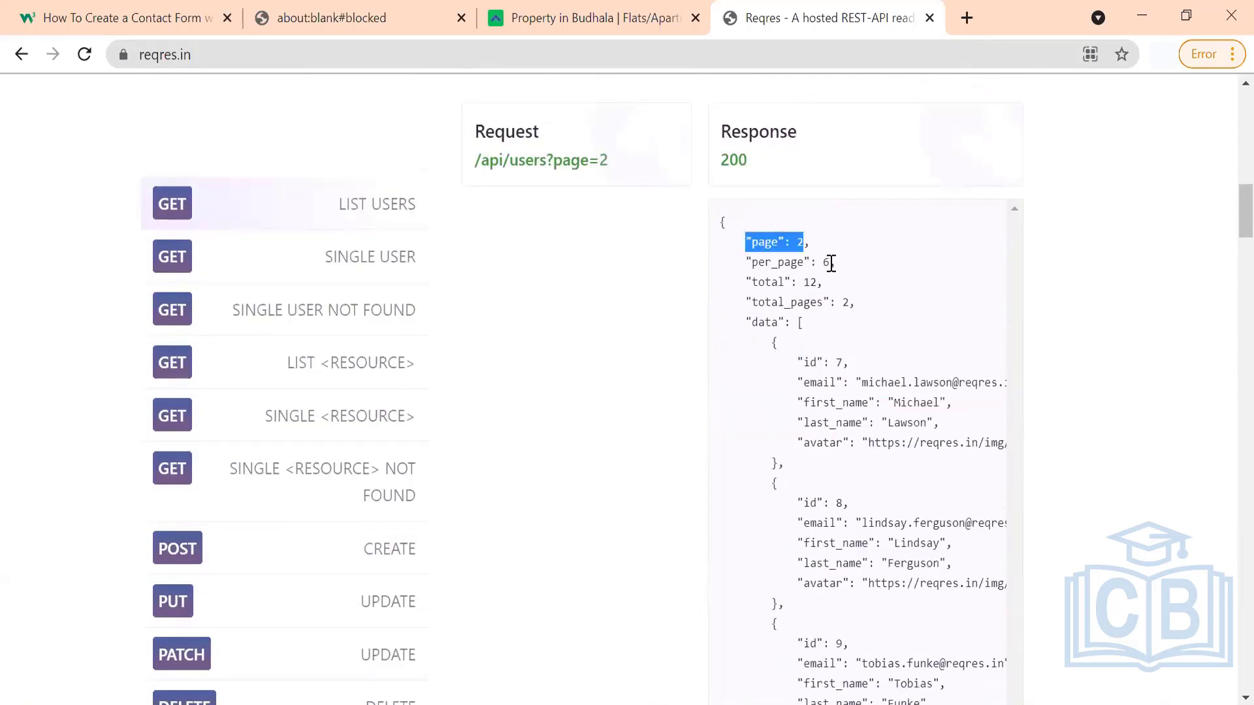
pyautogui.moveTo(830, 262)
pyautogui.mouseDown()
pyautogui.moveTo(756, 260)
pyautogui.moveTo(760, 282)
pyautogui.moveTo(846, 279)
pyautogui.mouseUp()
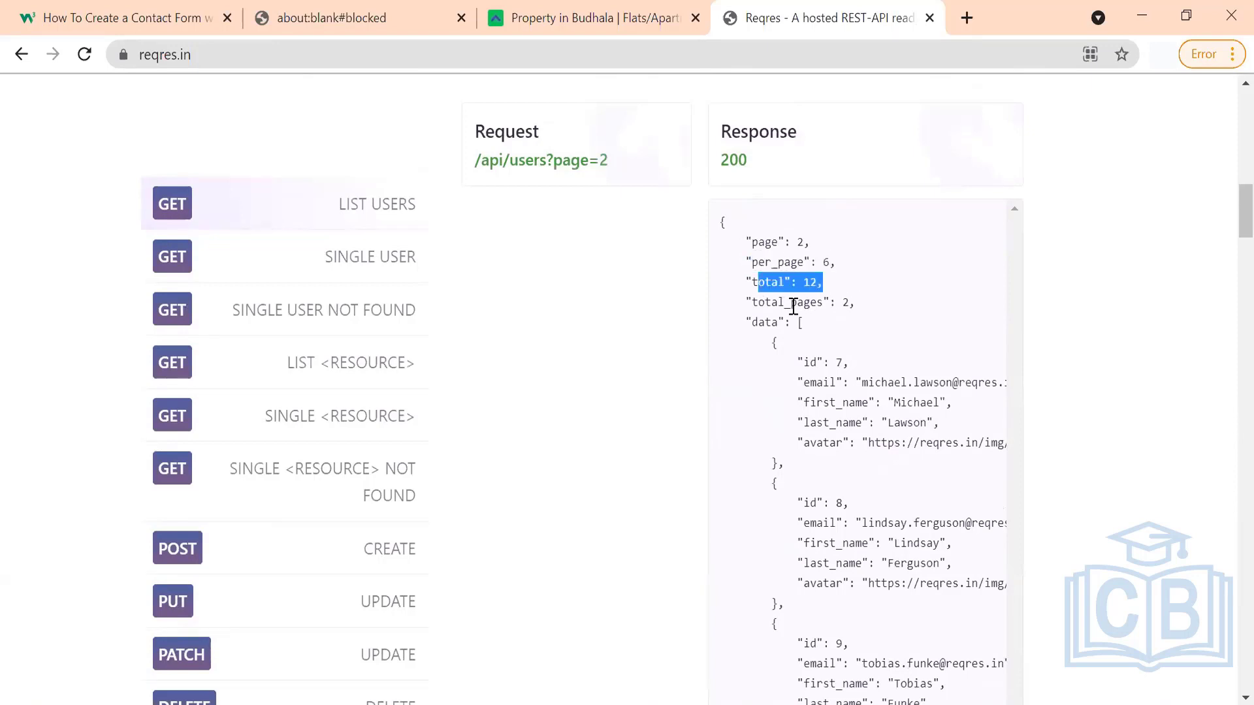
pyautogui.moveTo(855, 304); pyautogui.dragTo(753, 307)
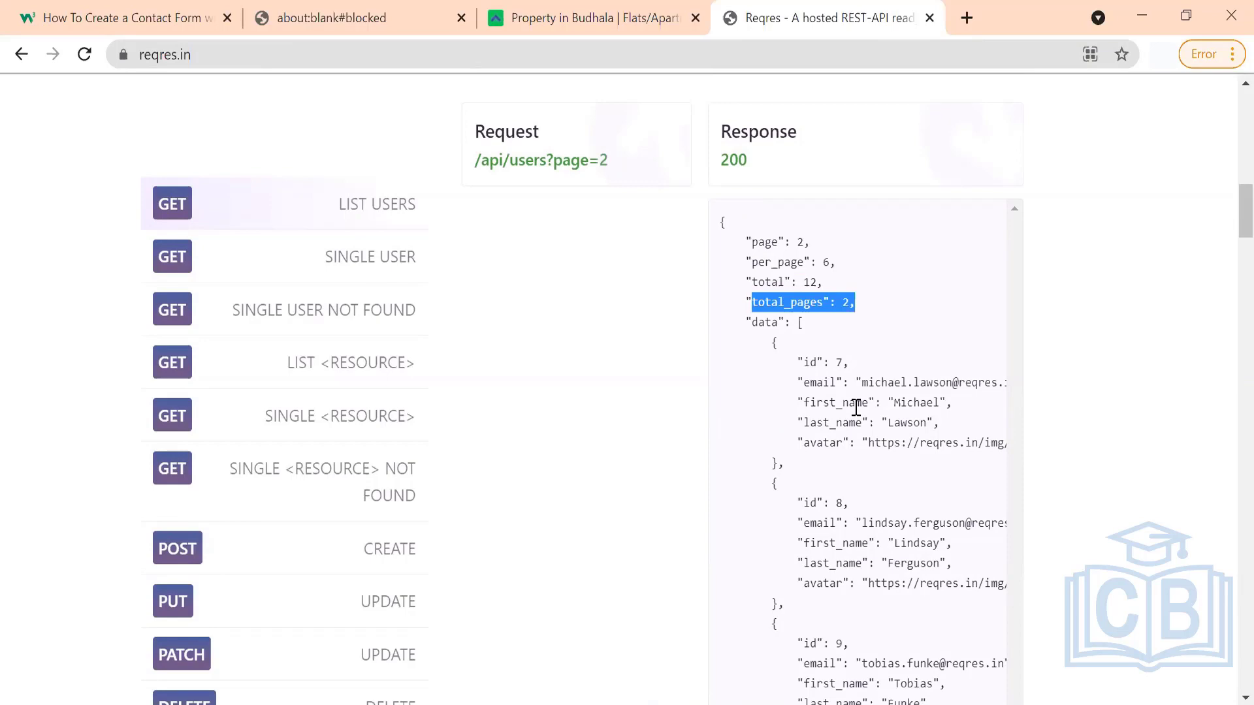
pyautogui.scroll(-10, 855, 406)
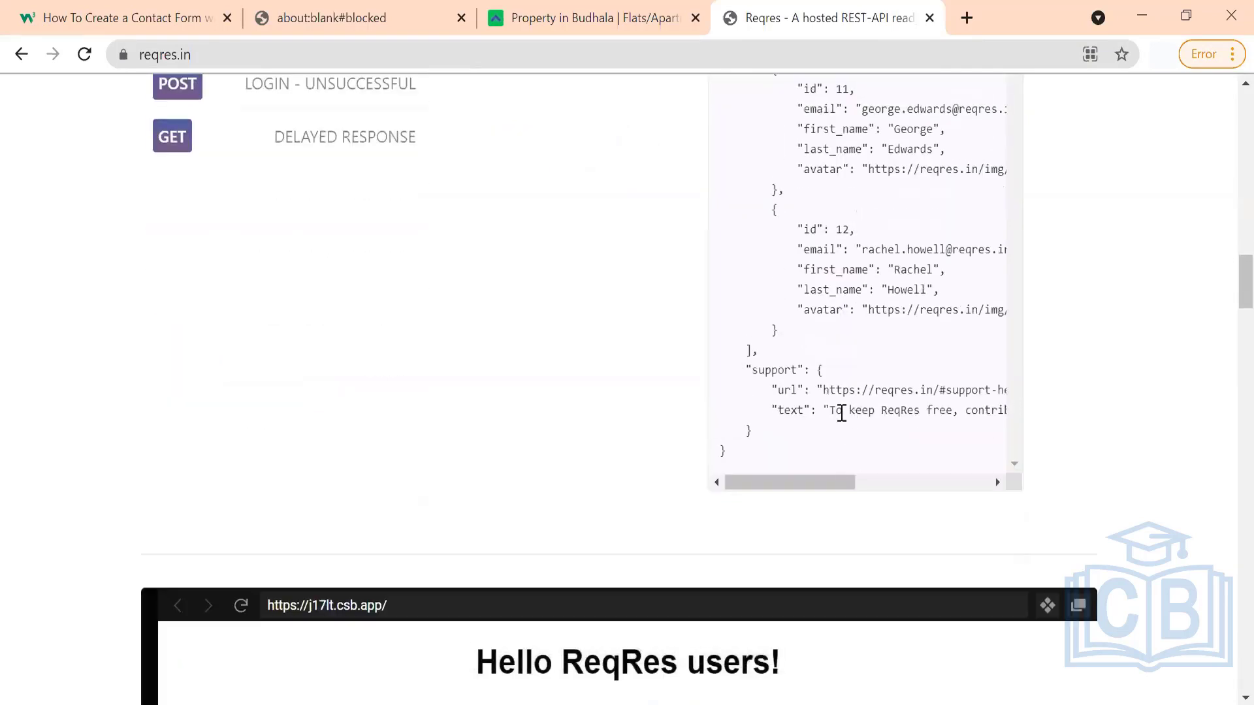
pyautogui.scroll(15, 842, 413)
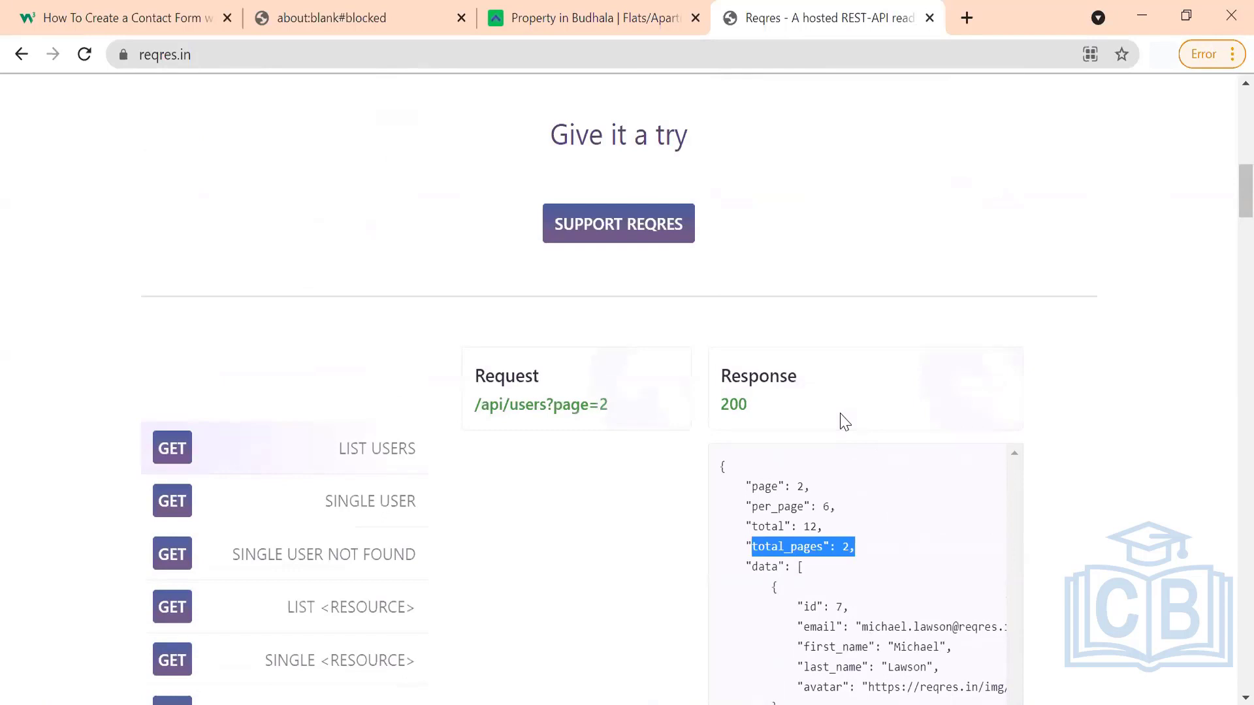
# - Open the /api/users?page=2 request, examine its raw JSON response and address, and return to the Reqres page
pyautogui.click(526, 406)
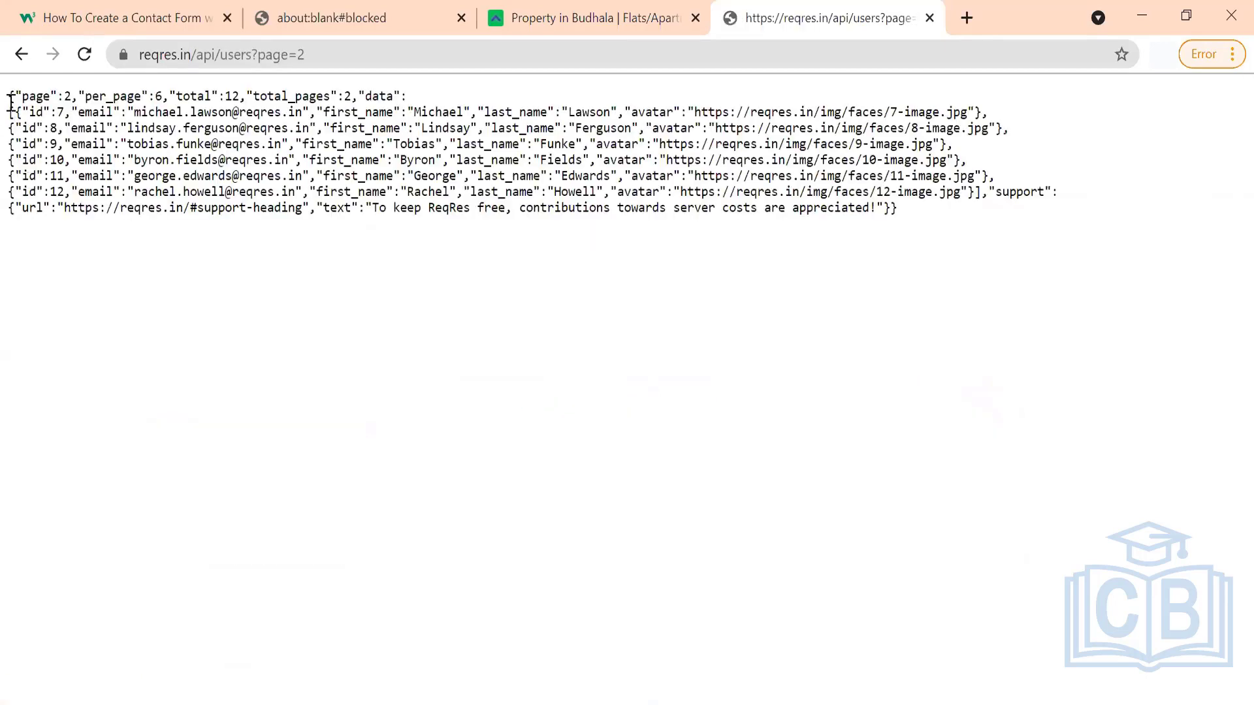
pyautogui.moveTo(11, 99); pyautogui.dragTo(928, 265)
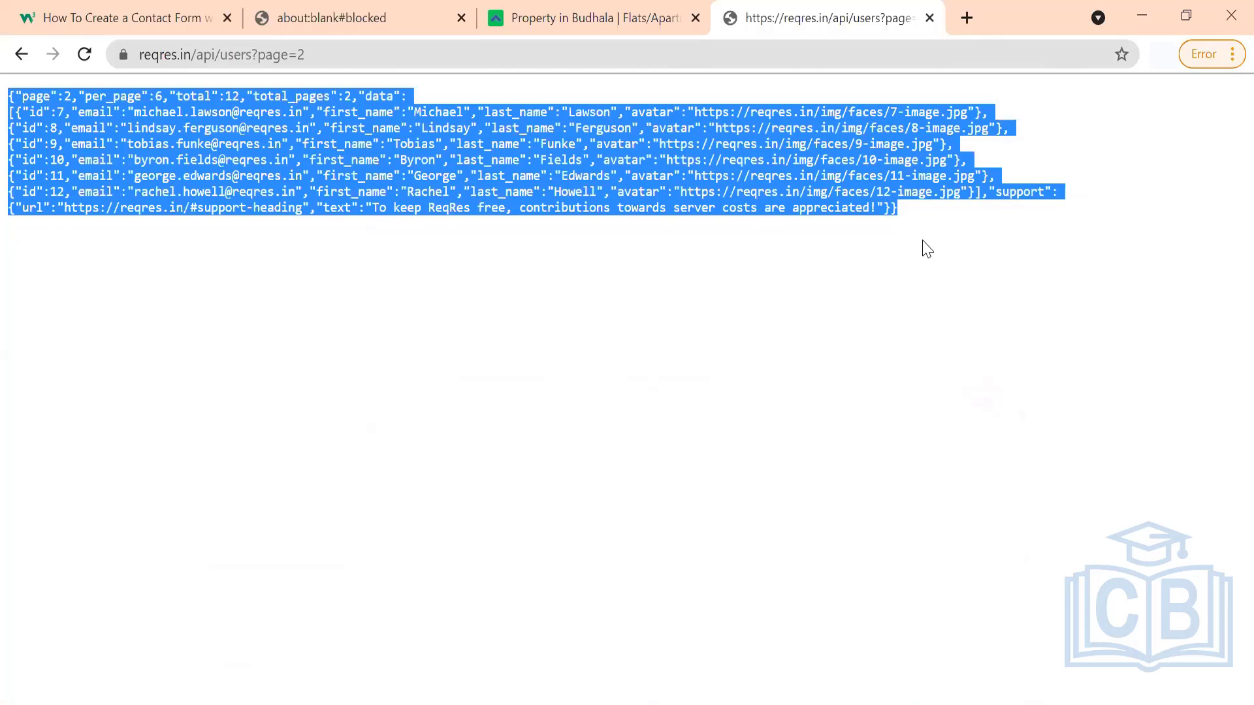
pyautogui.click(187, 59)
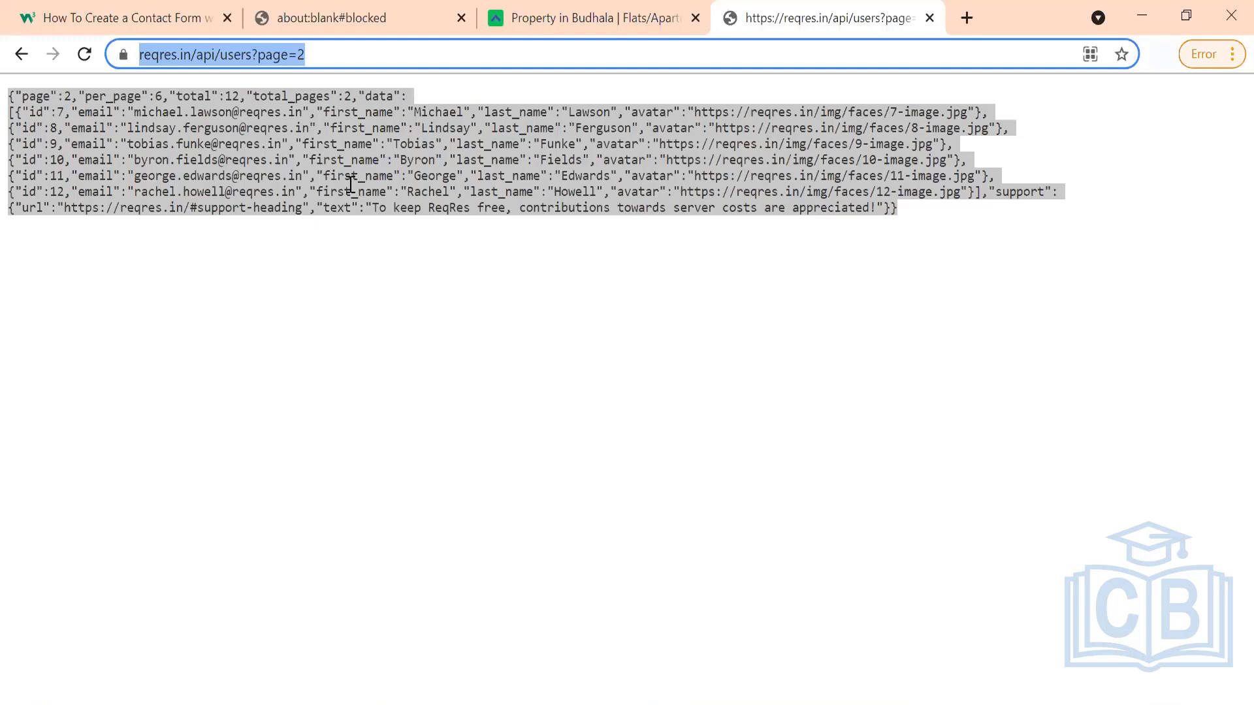
pyautogui.hotkey('alt', 'Left')
# - Switch to Word and create a blank document
pyautogui.hotkey('alt', 'Tab')
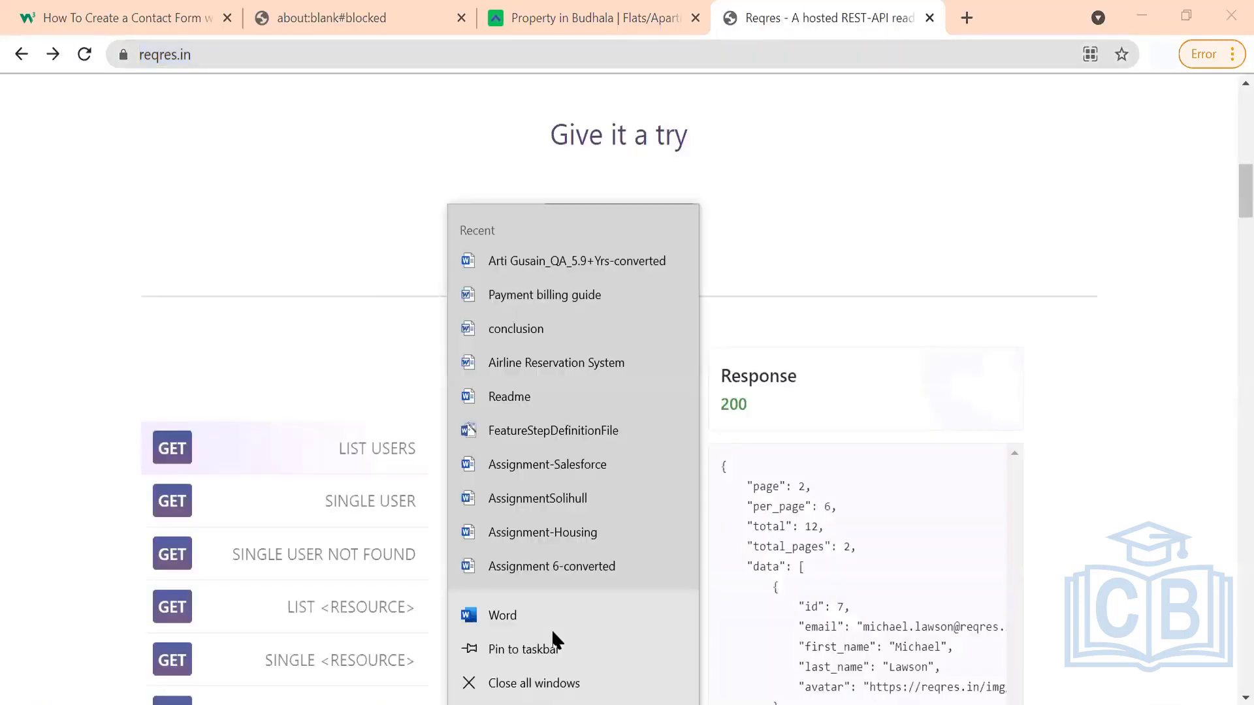
pyautogui.click(552, 621)
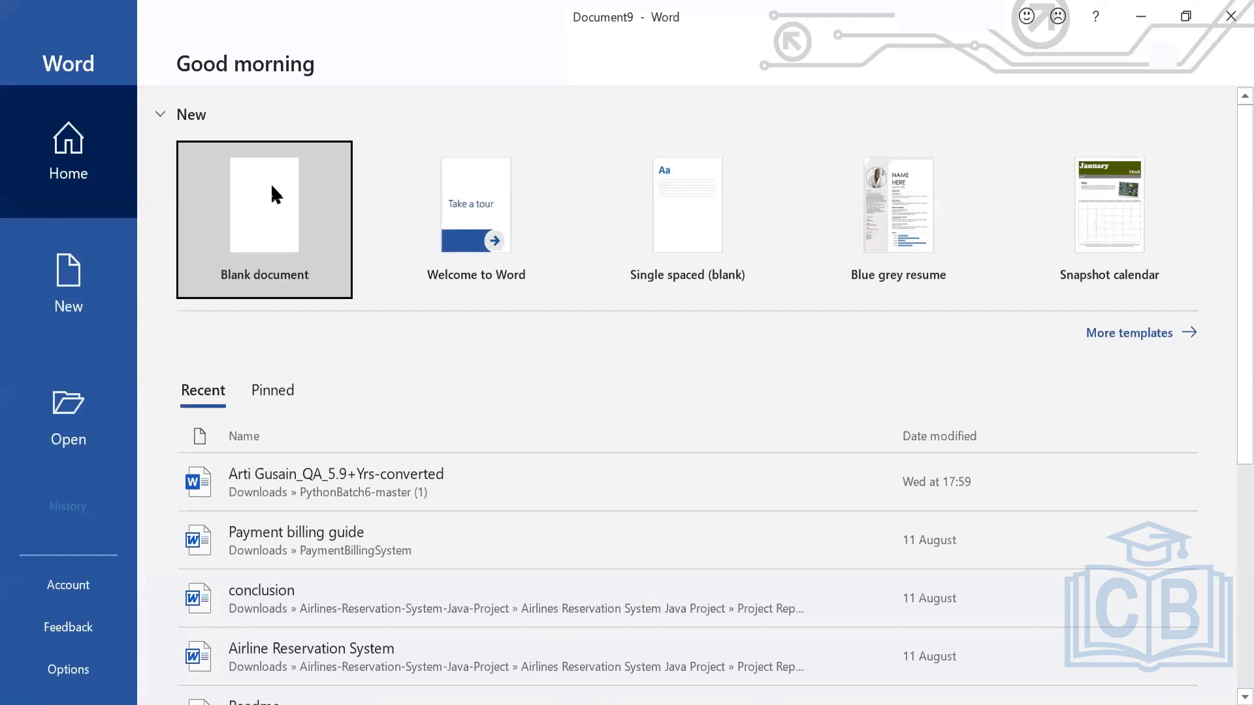
pyautogui.click(275, 194)
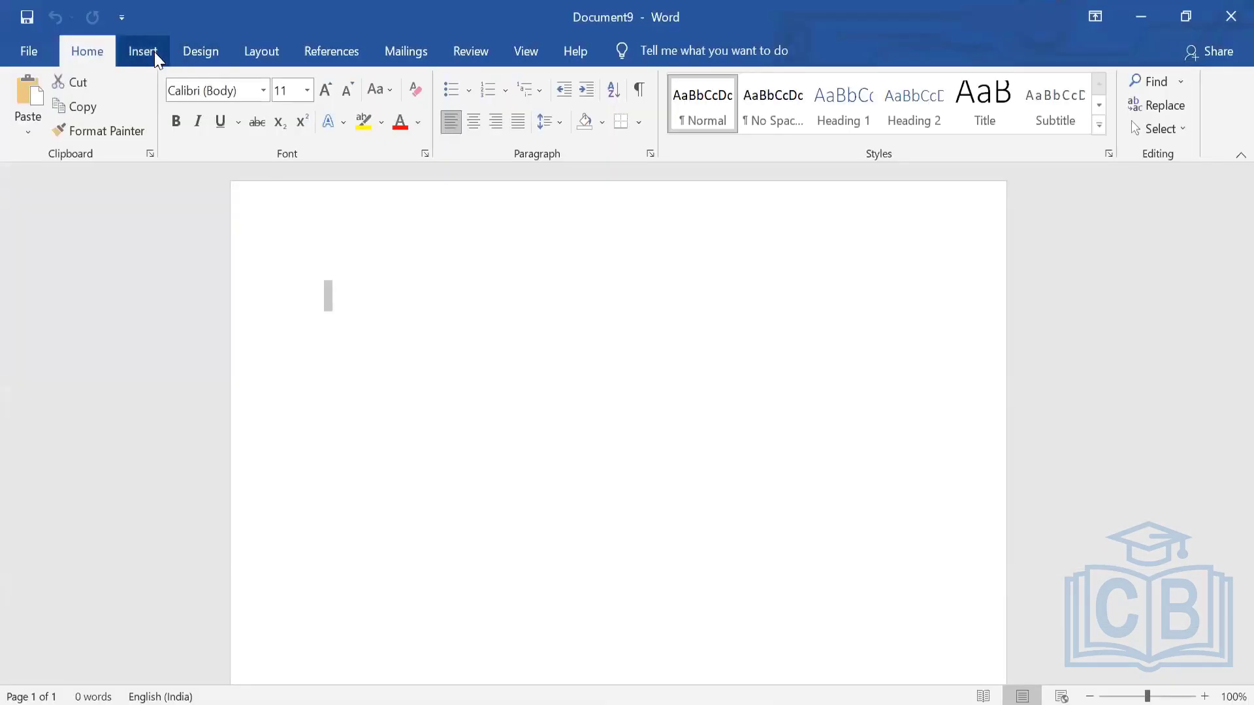
# - Draw a rectangle about 6.7 cm high and 5.1 cm wide on the page's left half, styled white with a green outline
pyautogui.click(143, 52)
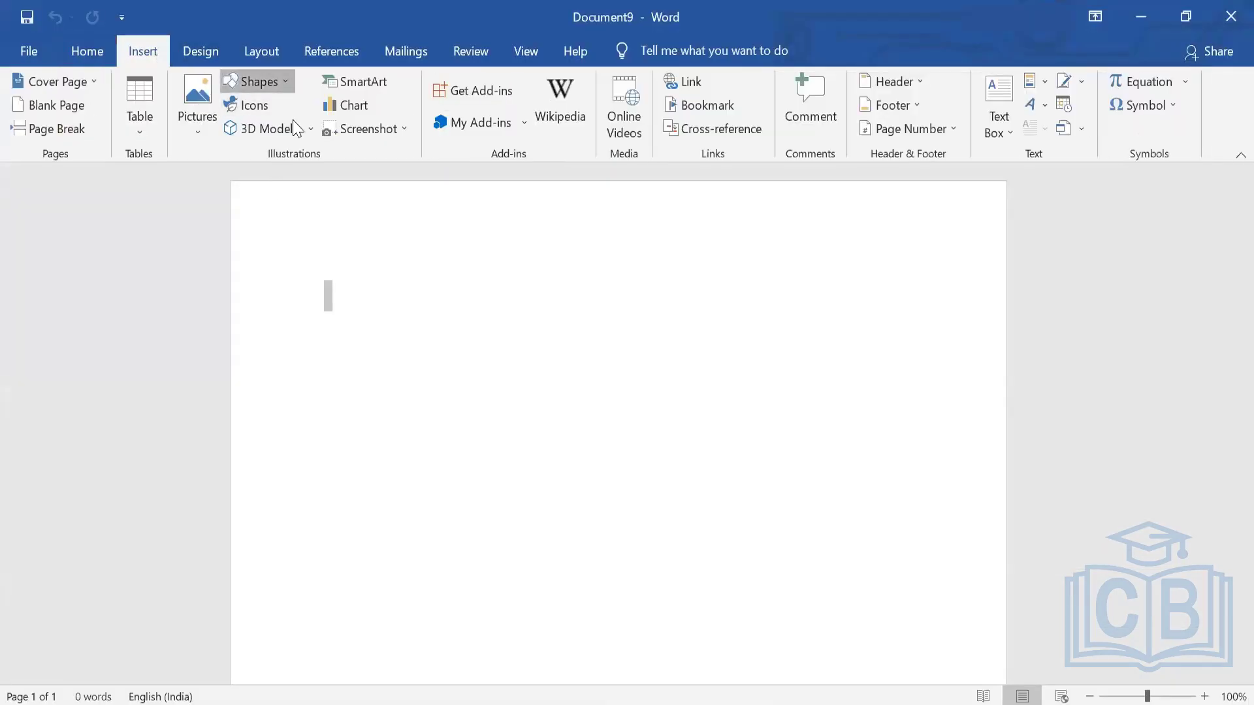
pyautogui.click(258, 81)
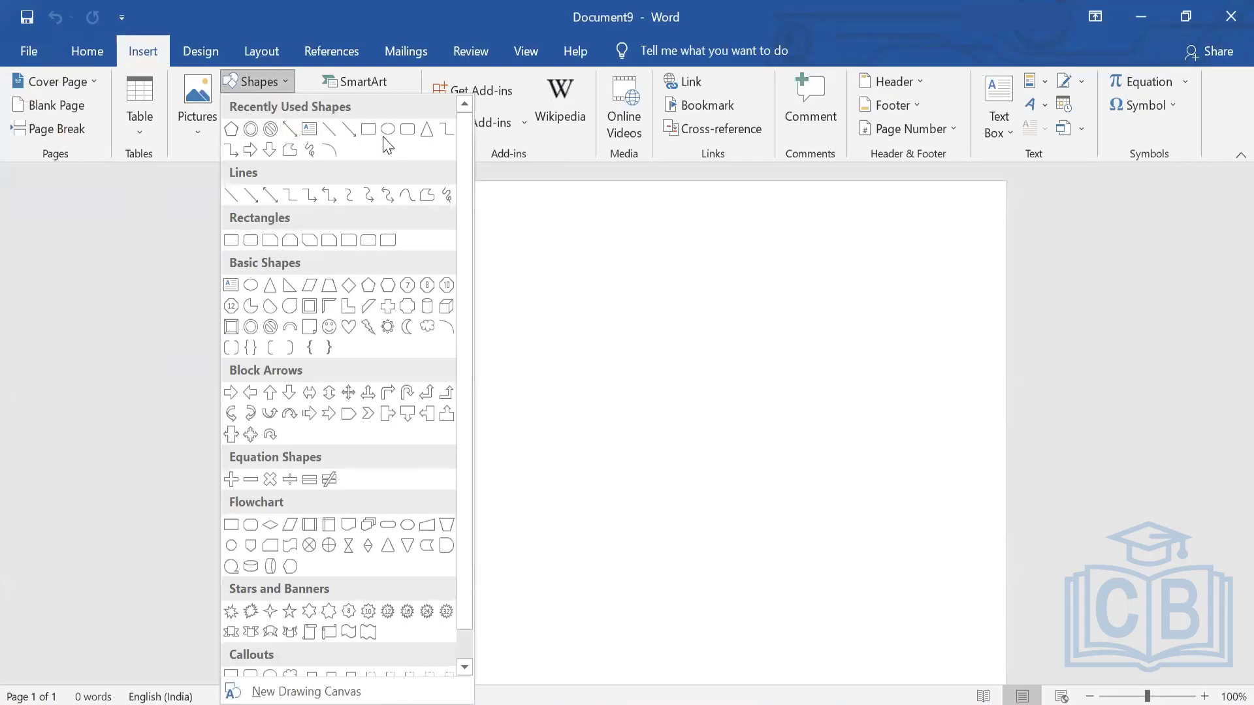
pyautogui.click(367, 130)
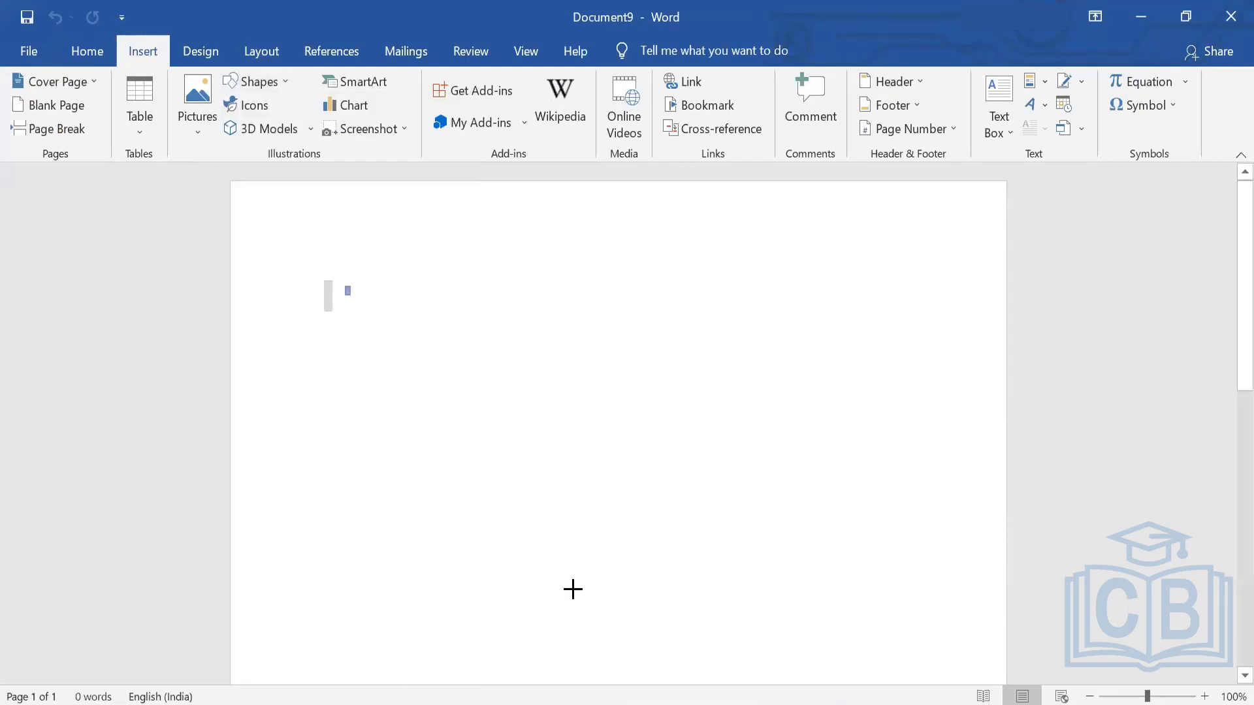
pyautogui.moveTo(573, 589); pyautogui.dragTo(533, 549)
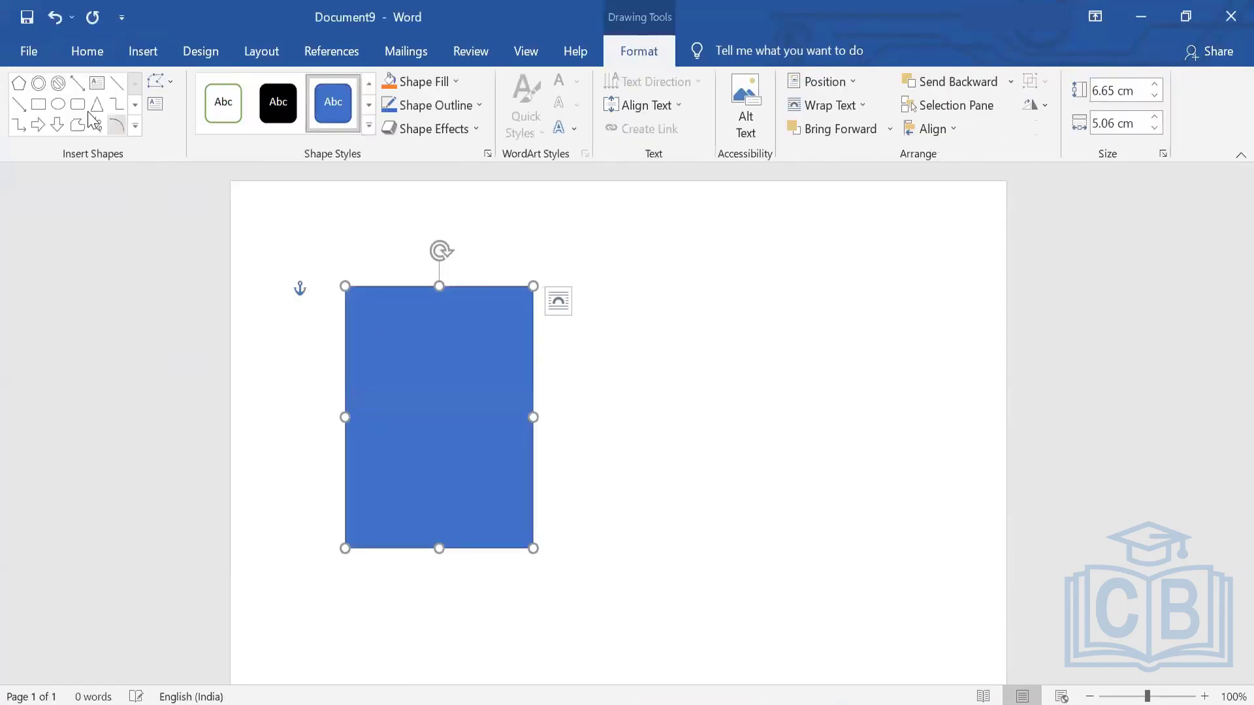
pyautogui.click(224, 102)
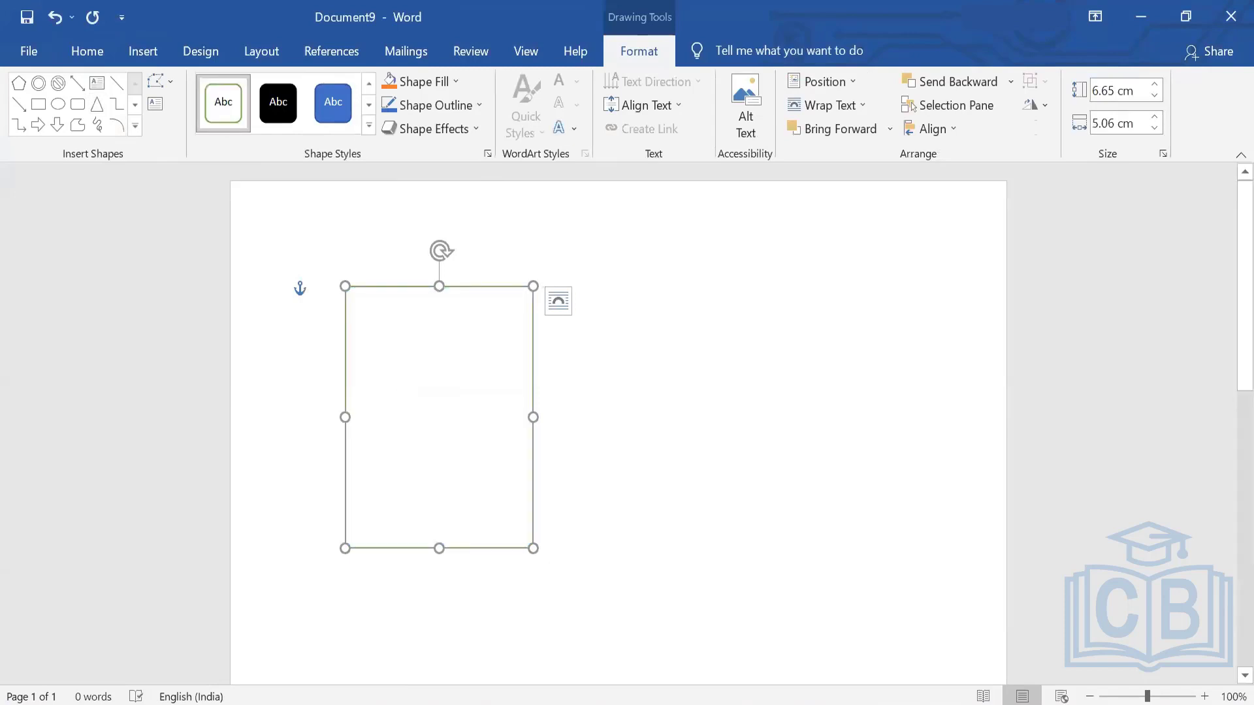
# - Label the rectangle "My System"
pyautogui.write('My Ssy')
pyautogui.press('BackSpace')
pyautogui.press('BackSpace')
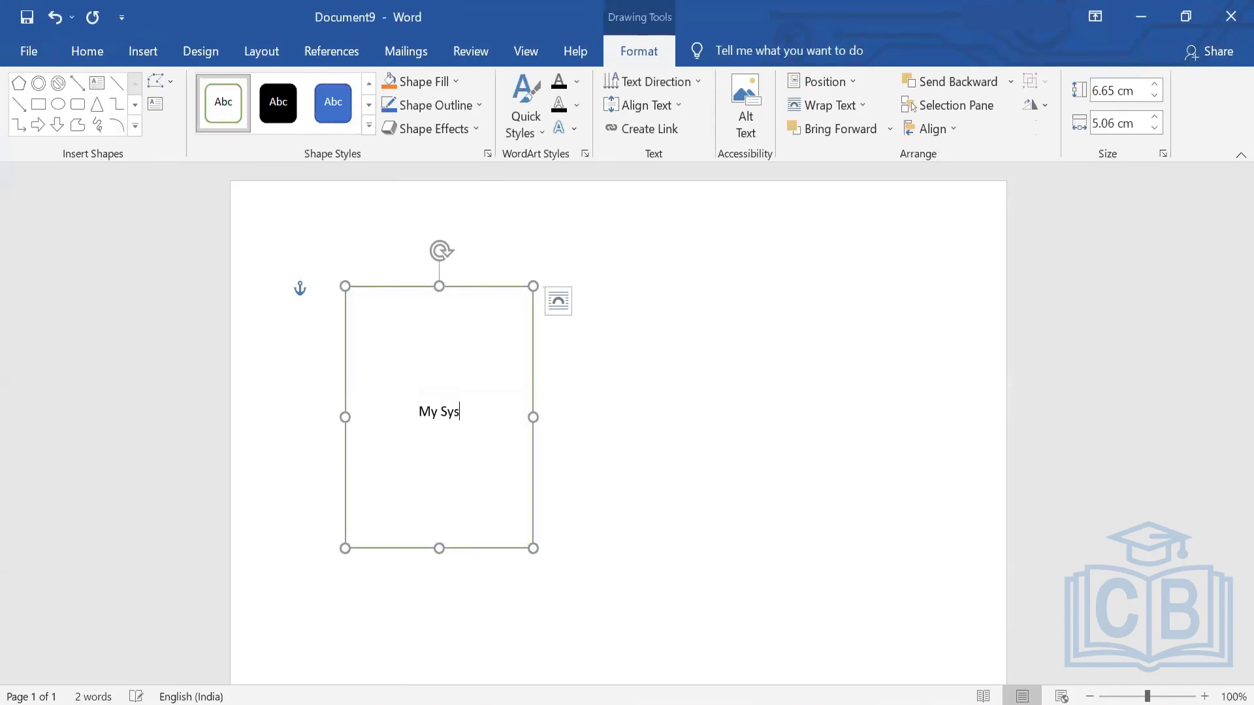
pyautogui.write('ystem')
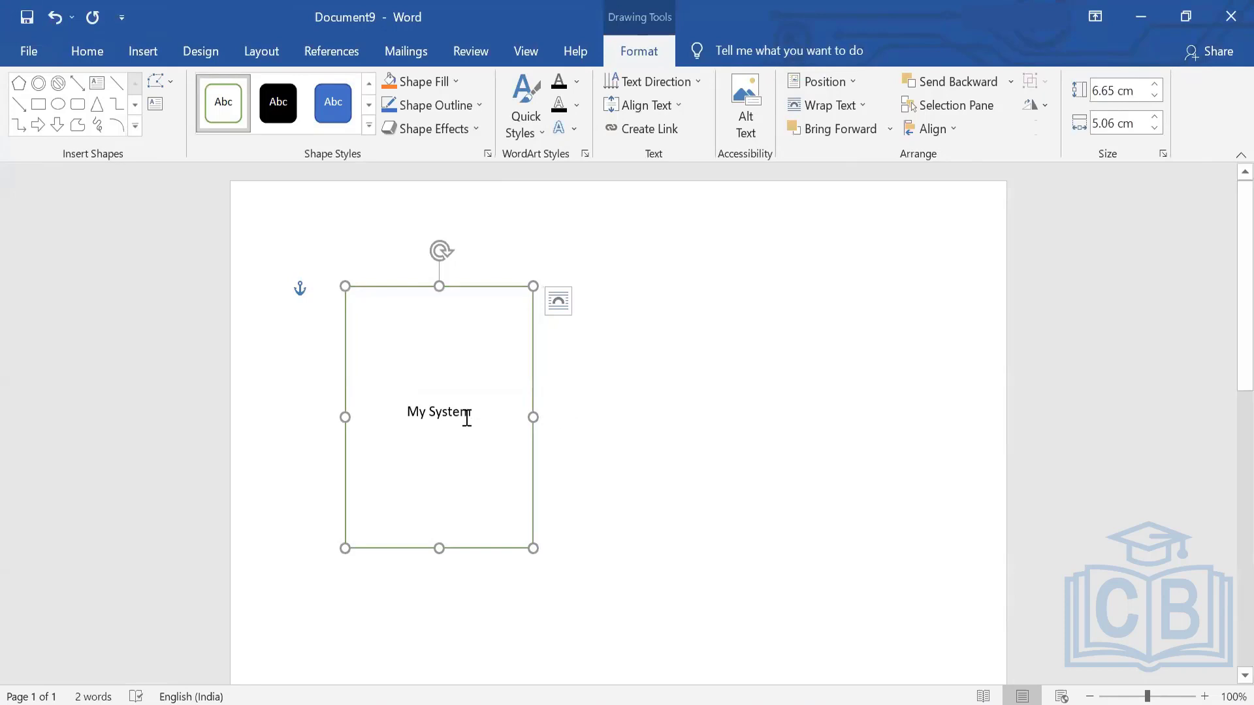
# - Enlarge the "My System" text by three font-size increments
pyautogui.moveTo(476, 414); pyautogui.dragTo(406, 411)
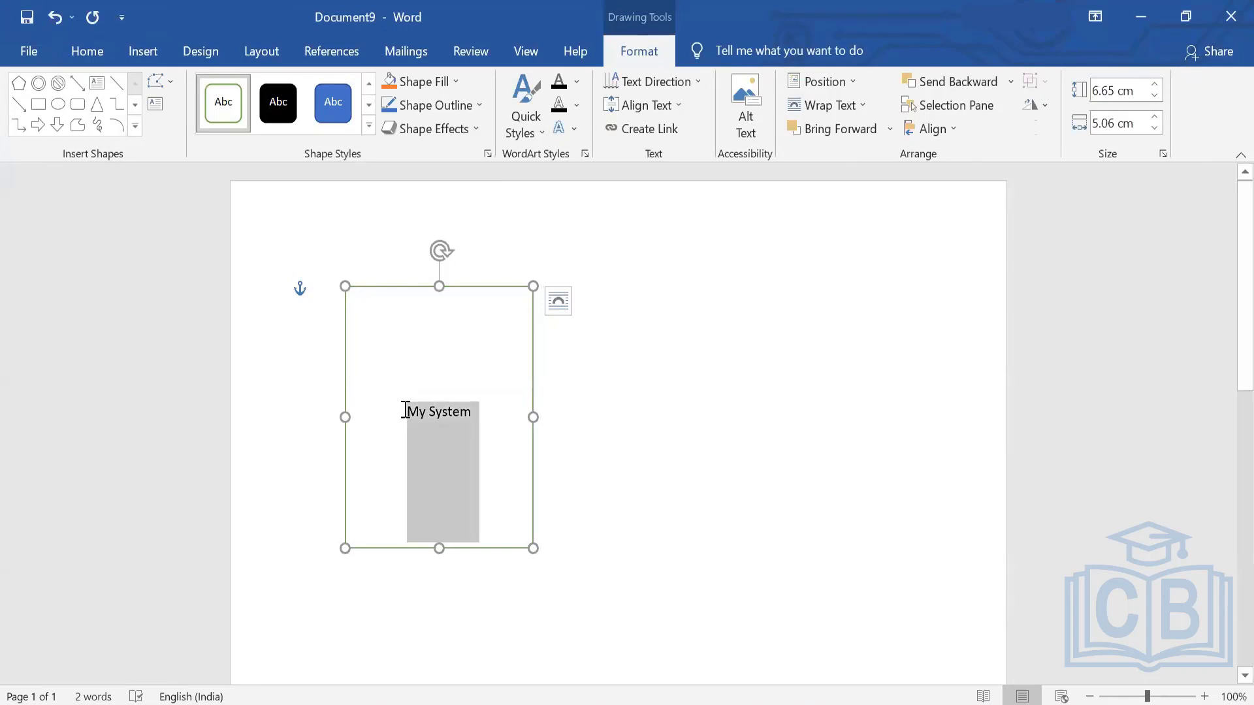
pyautogui.click(85, 51)
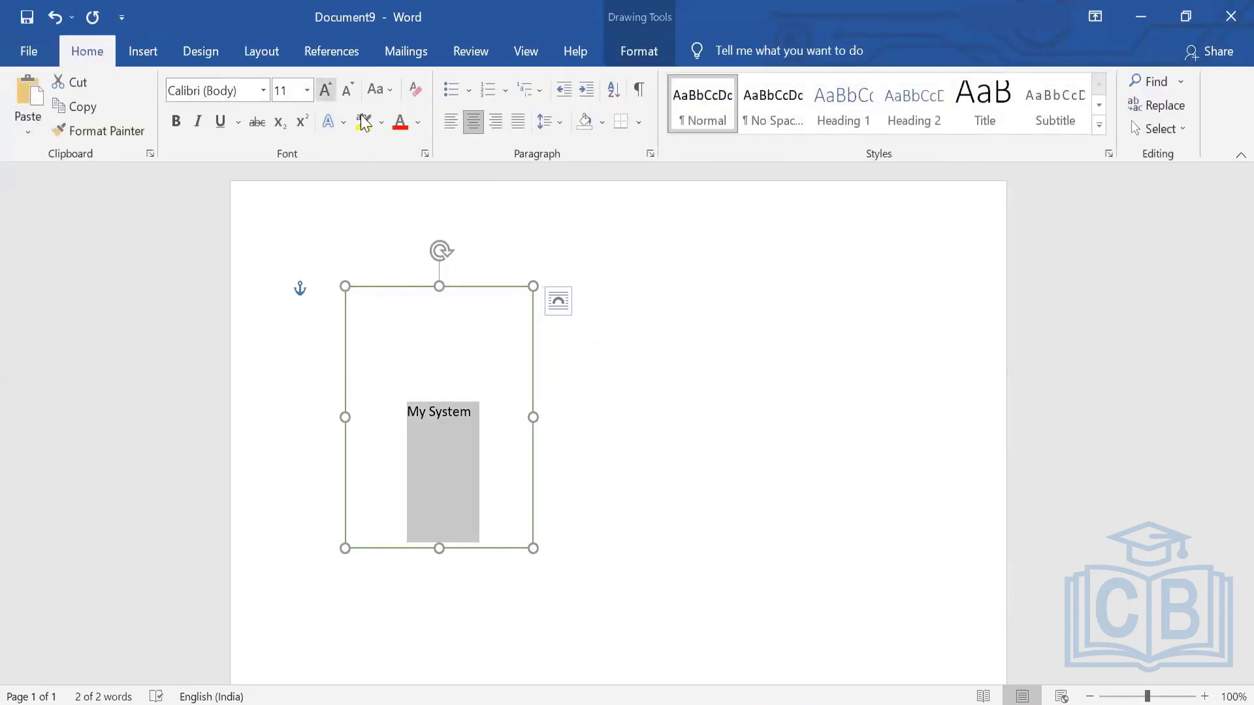
pyautogui.click(326, 90)
pyautogui.click(325, 89)
pyautogui.click(325, 89)
pyautogui.click(581, 408)
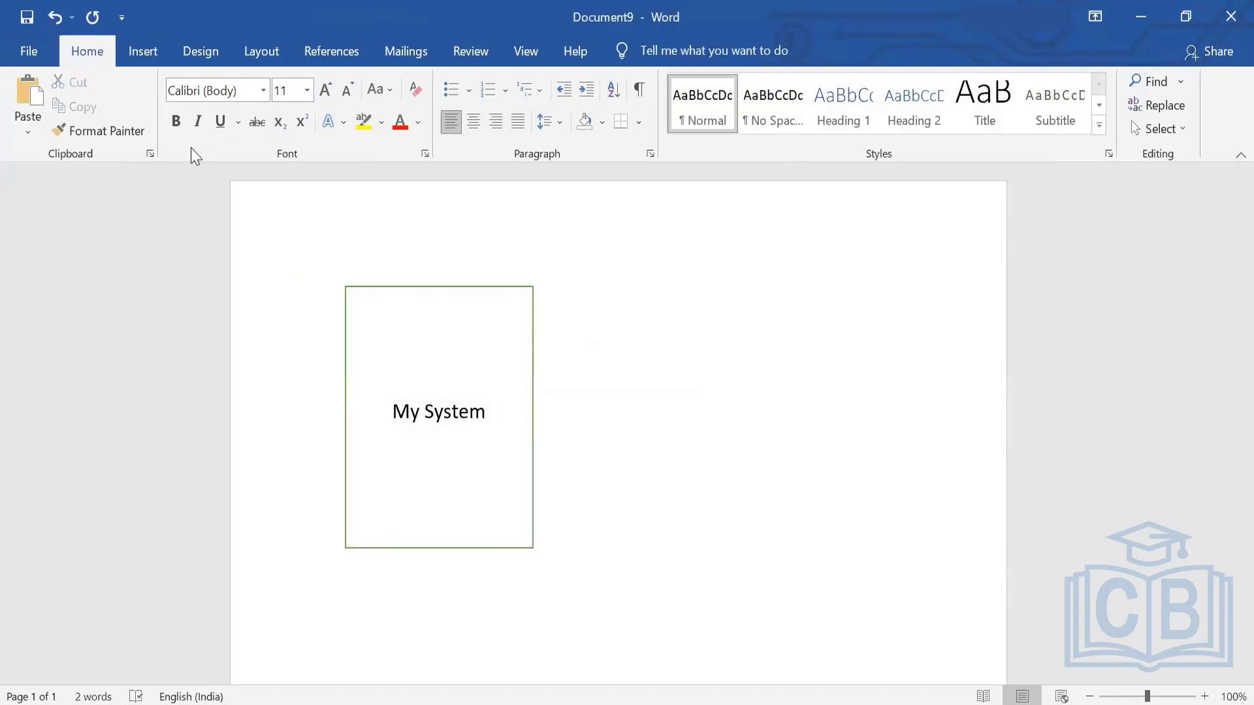
# - Draw a second rectangle about 6.8 cm high and 5.4 cm wide right of "My System", in the same green-outlined white style
pyautogui.click(144, 52)
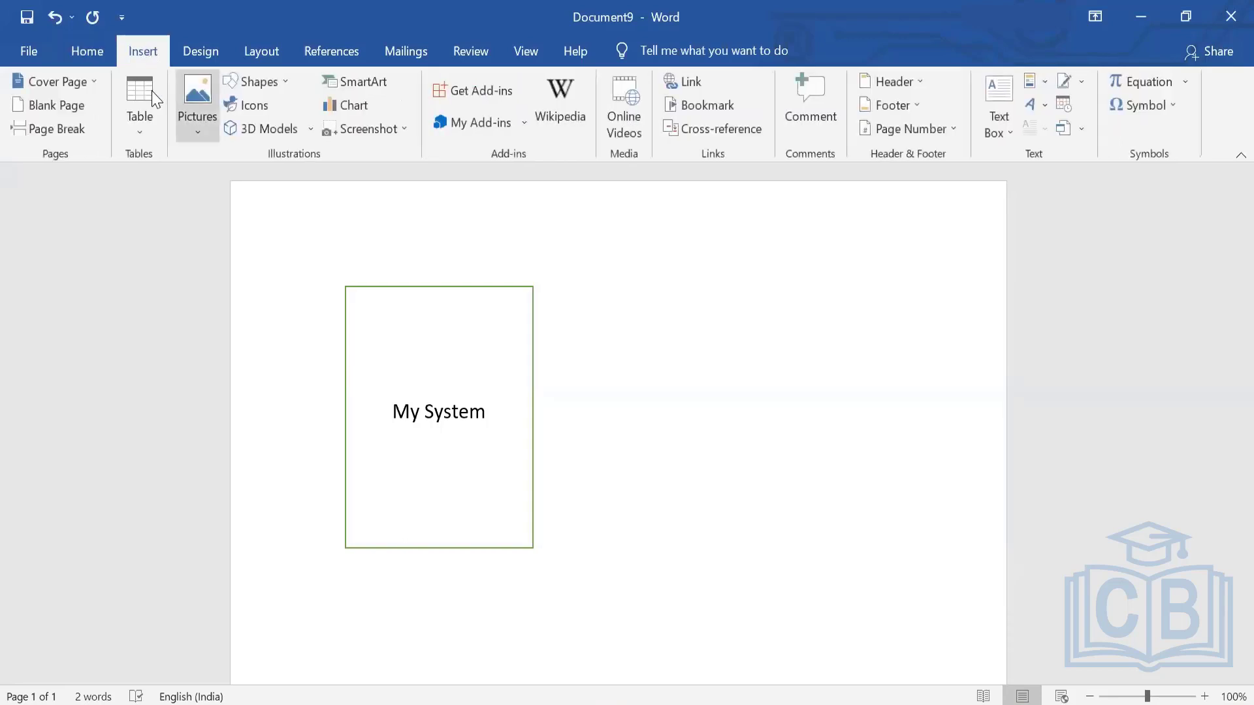
pyautogui.click(259, 81)
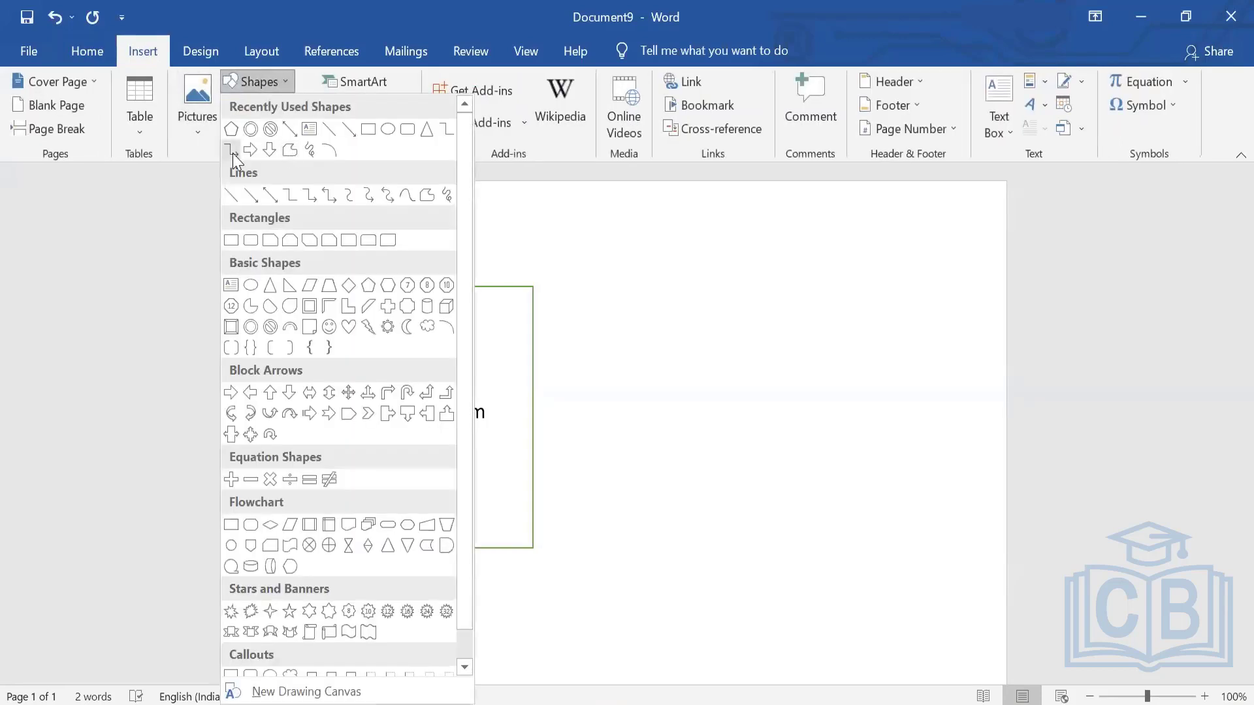
pyautogui.click(368, 129)
pyautogui.moveTo(682, 277)
pyautogui.mouseDown()
pyautogui.moveTo(912, 464)
pyautogui.moveTo(859, 537)
pyautogui.moveTo(876, 546)
pyautogui.mouseUp()
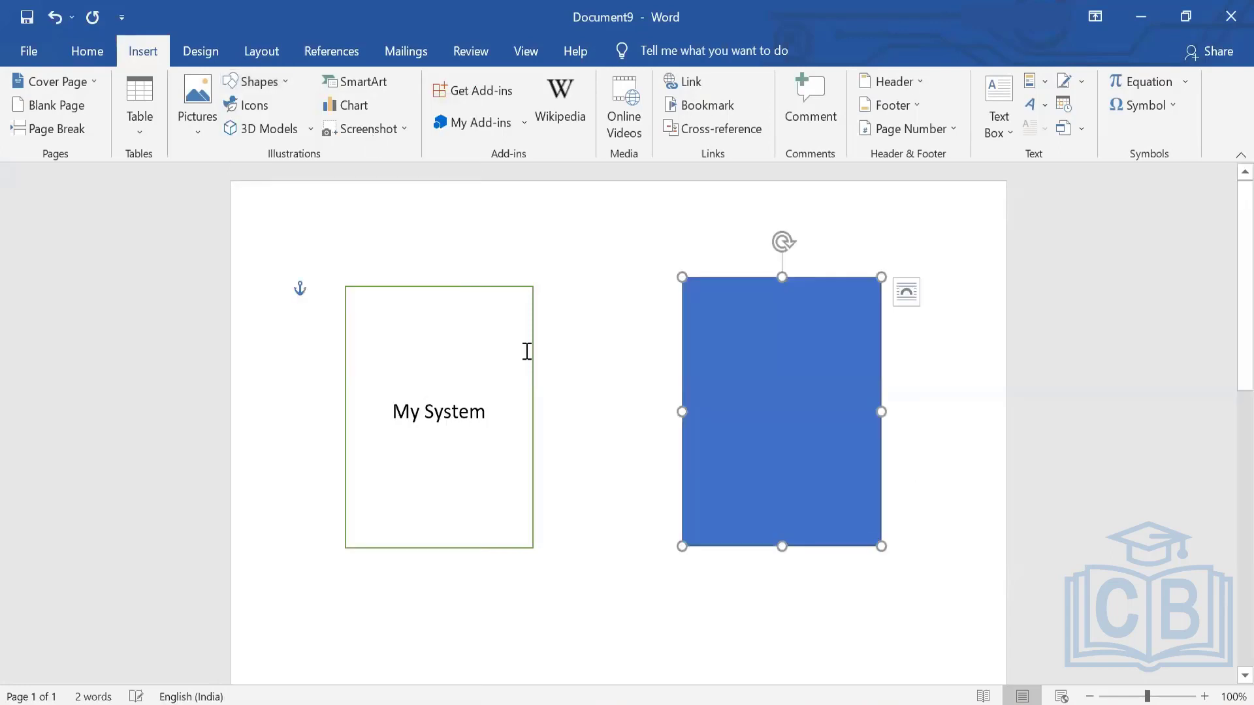
pyautogui.click(238, 124)
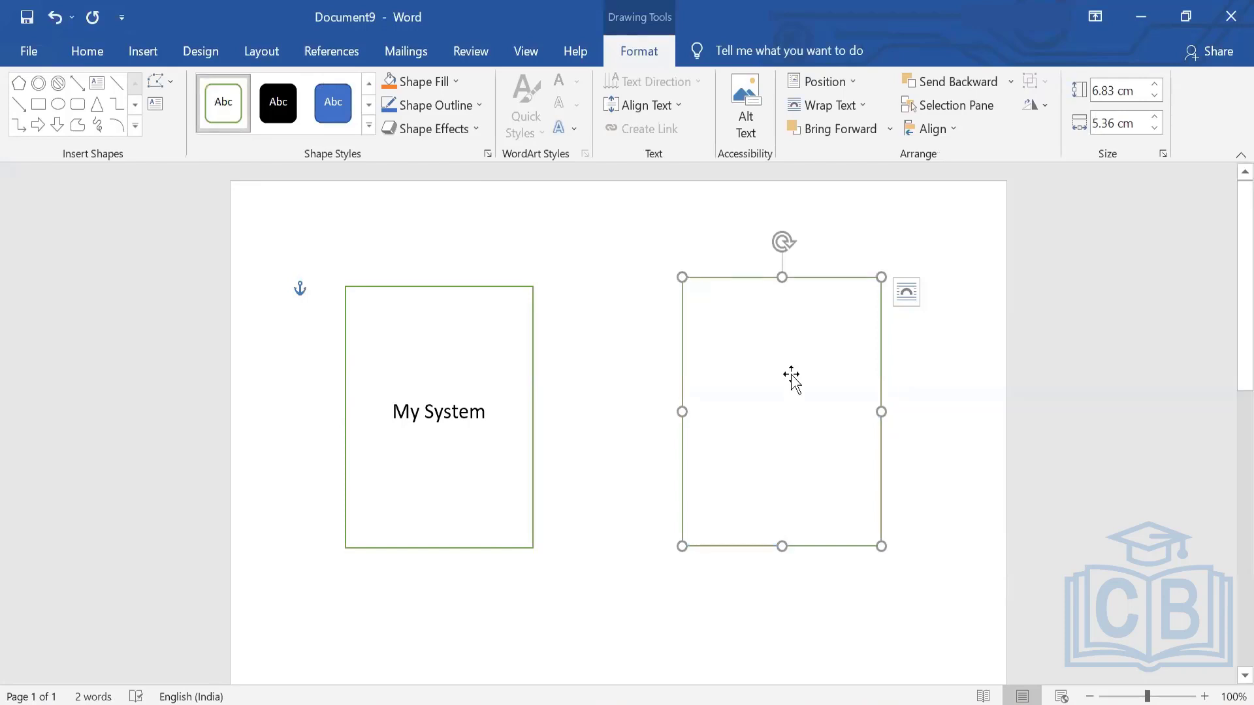
# - Label the second rectangle "Server" and enlarge its text to 22 pt
pyautogui.write('Server')
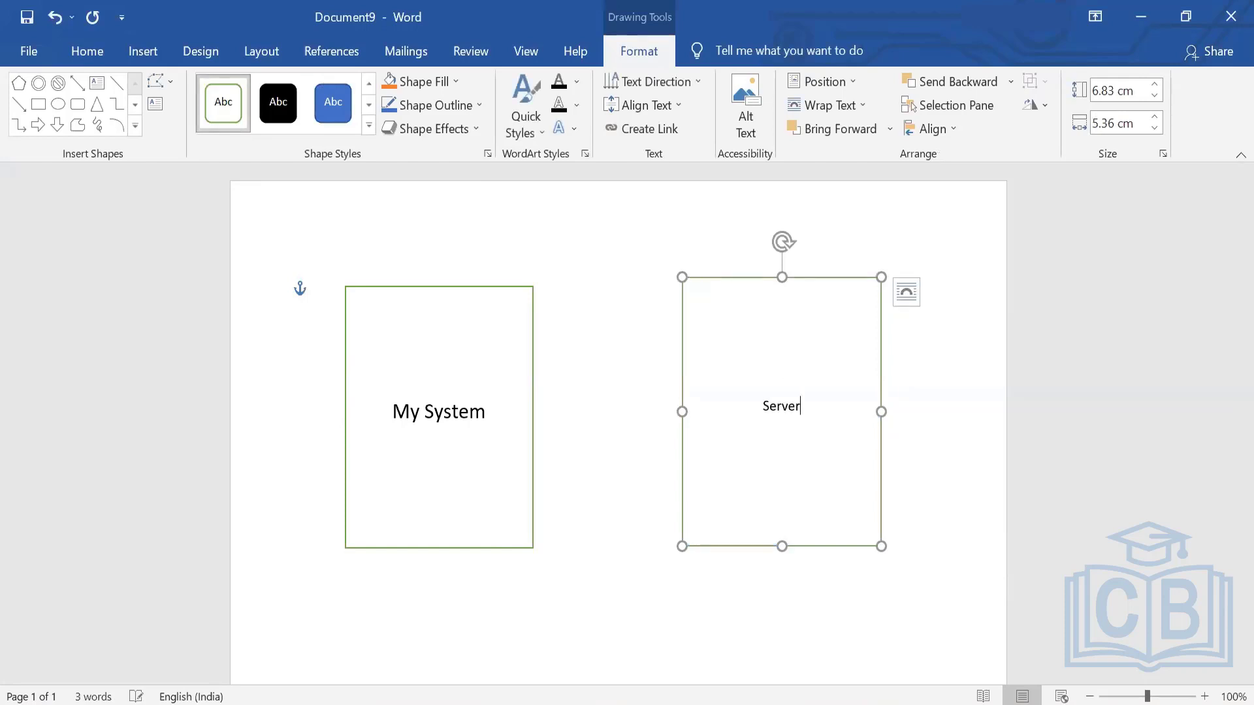
pyautogui.doubleClick(759, 401)
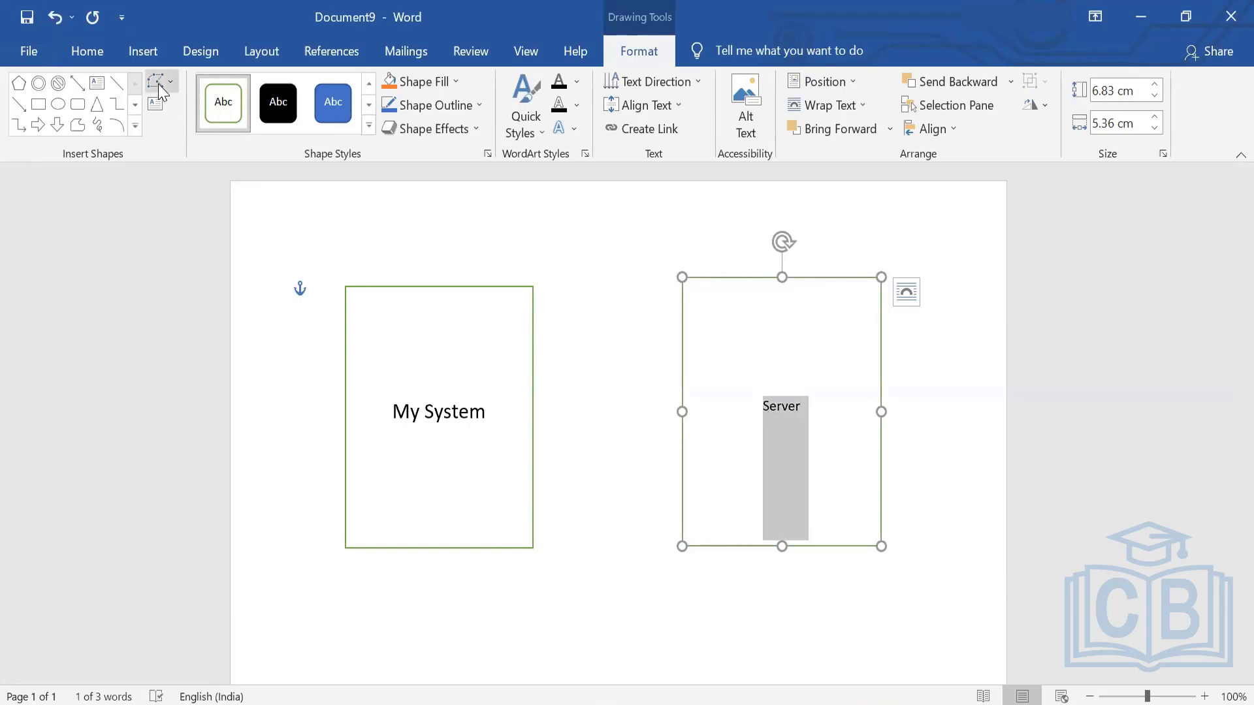
pyautogui.click(94, 44)
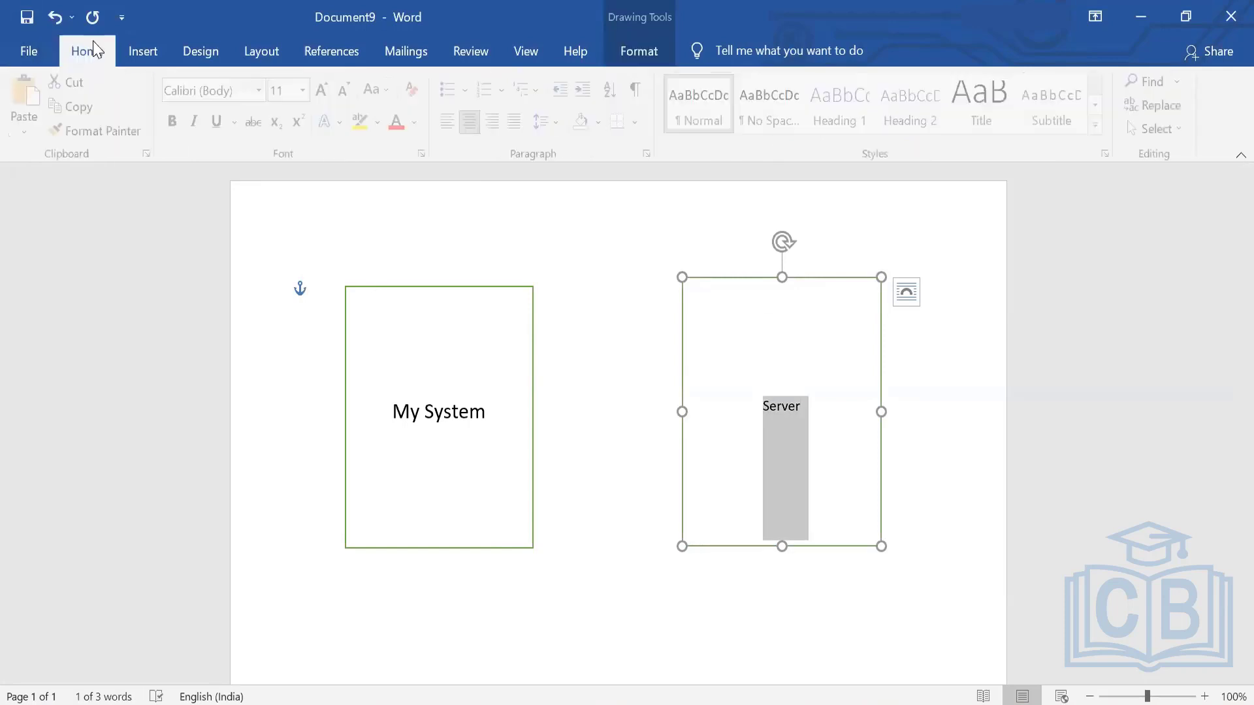
pyautogui.hotkey('ctrl', 'shift', '.')
pyautogui.hotkey('ctrl', 'shift', '.')
pyautogui.hotkey('ctrl', 'shift', '.')
pyautogui.hotkey('ctrl', 'shift', '.')
pyautogui.hotkey('ctrl', 'shift', '.')
pyautogui.hotkey('ctrl', 'shift', '.')
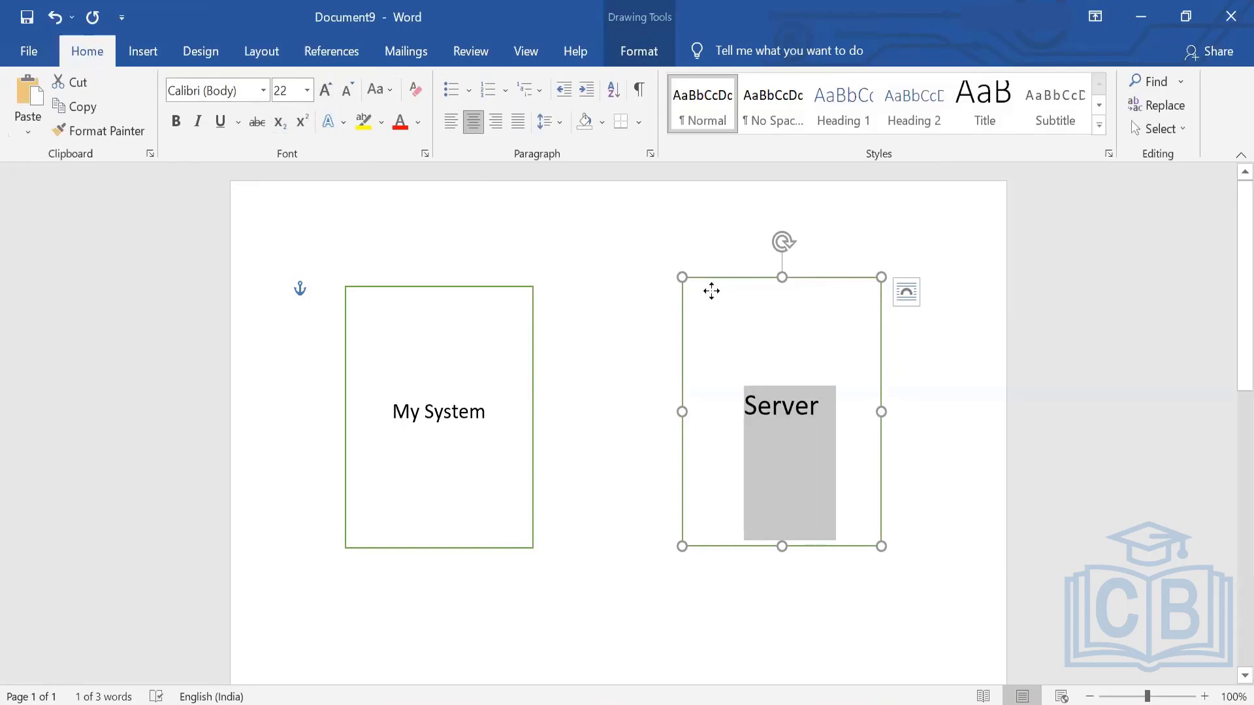
# - Move the Server rectangle right and level with My System's top edge, and draw an arrow about 4.8 cm long from My System to Server
pyautogui.moveTo(713, 277); pyautogui.dragTo(743, 288)
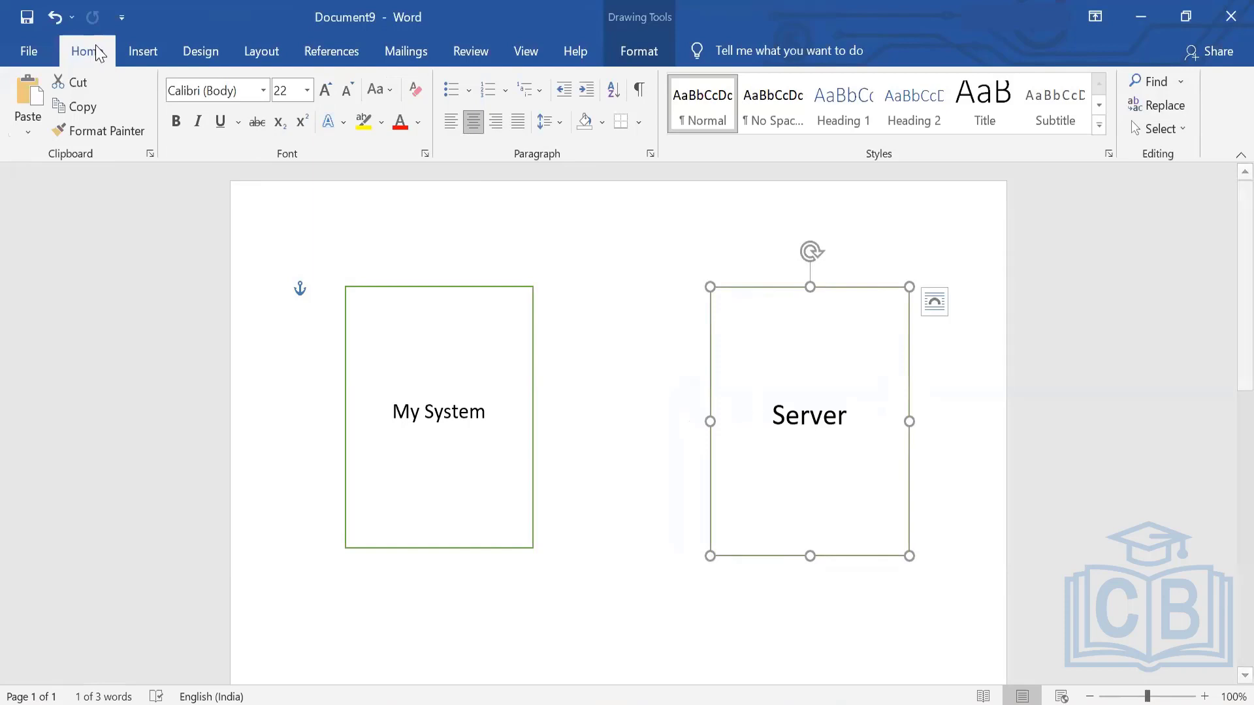
pyautogui.click(143, 52)
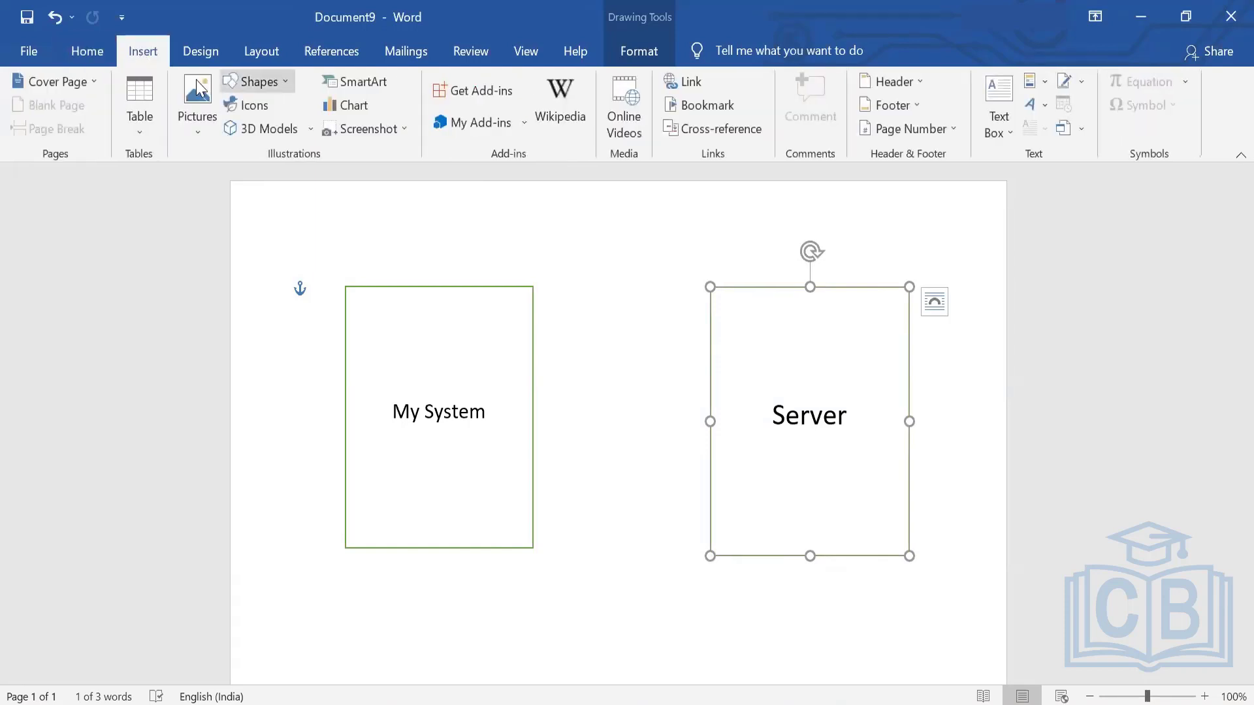
pyautogui.click(258, 81)
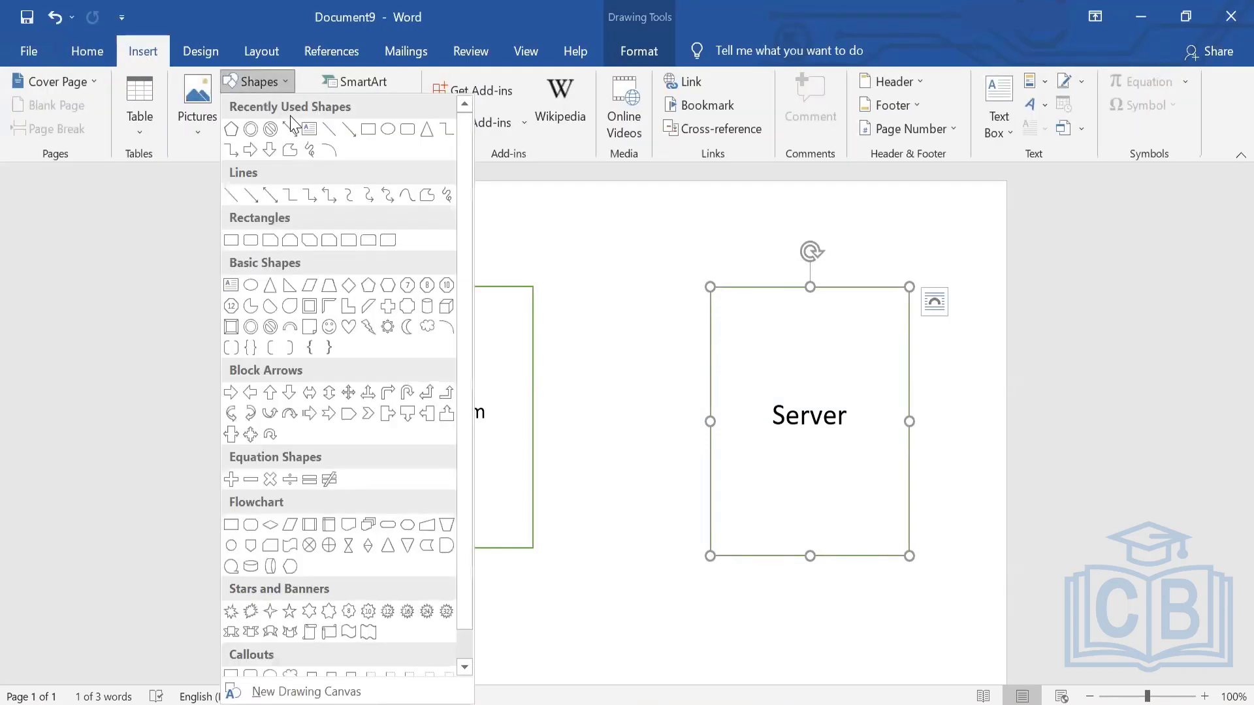
pyautogui.click(350, 130)
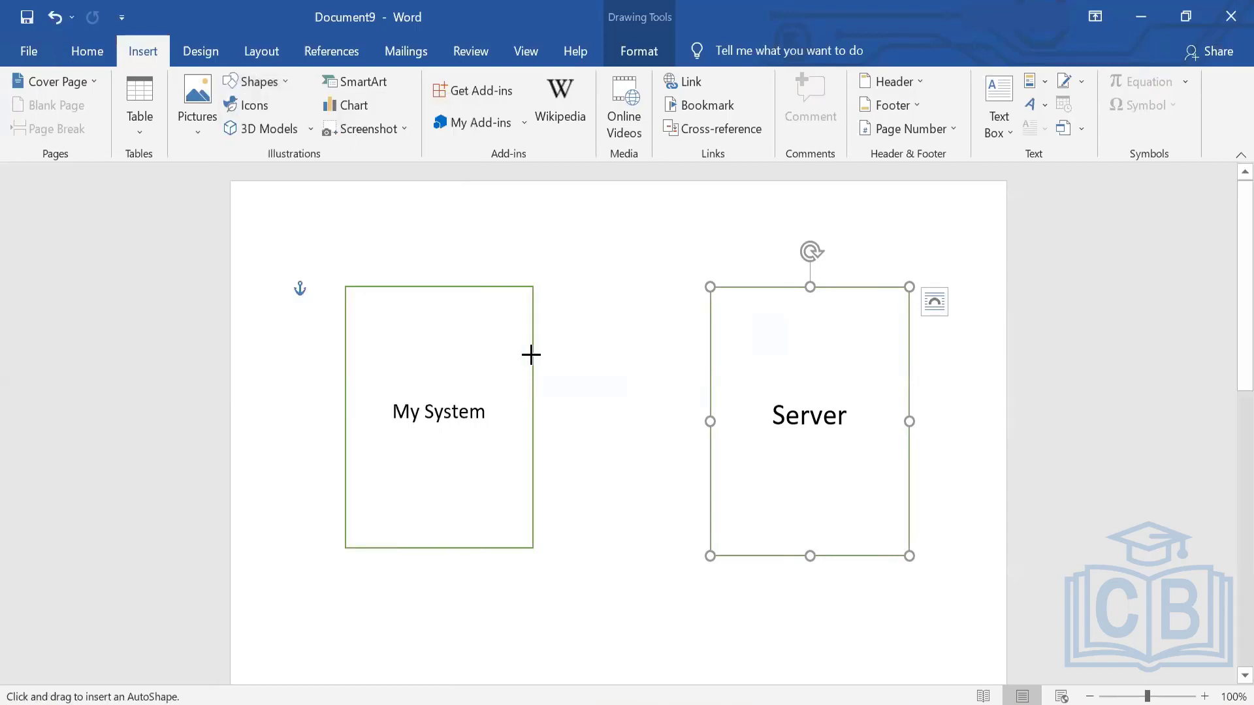
pyautogui.moveTo(531, 354); pyautogui.dragTo(709, 354)
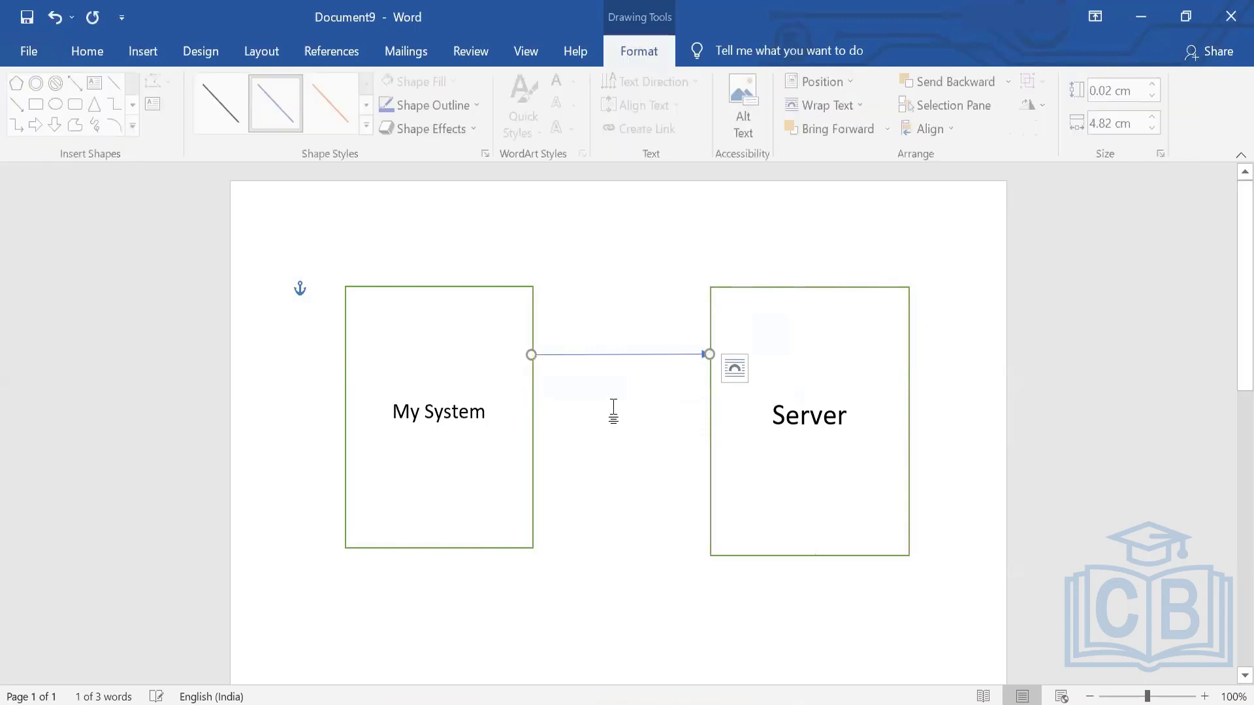
# - Add the text "(endpoint)" two lines below the "Server" label inside its rectangle
pyautogui.click(594, 391)
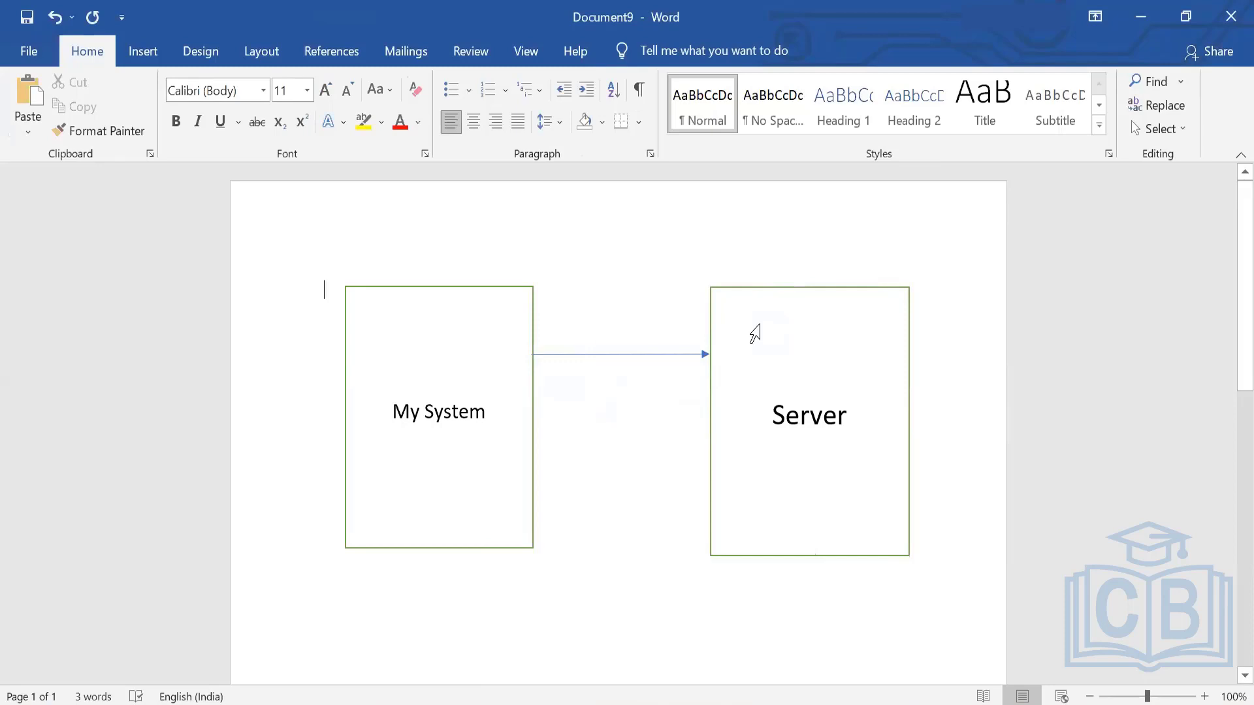
pyautogui.tripleClick(797, 357)
pyautogui.click(797, 358)
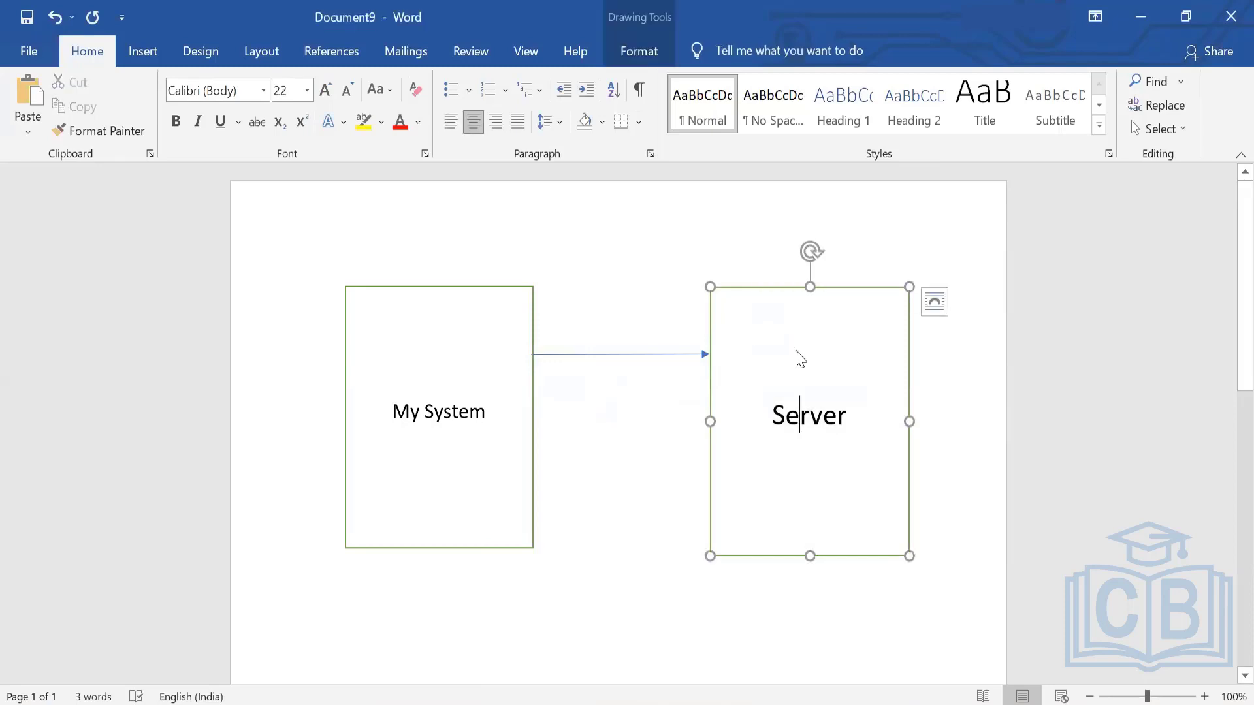
pyautogui.tripleClick(772, 336)
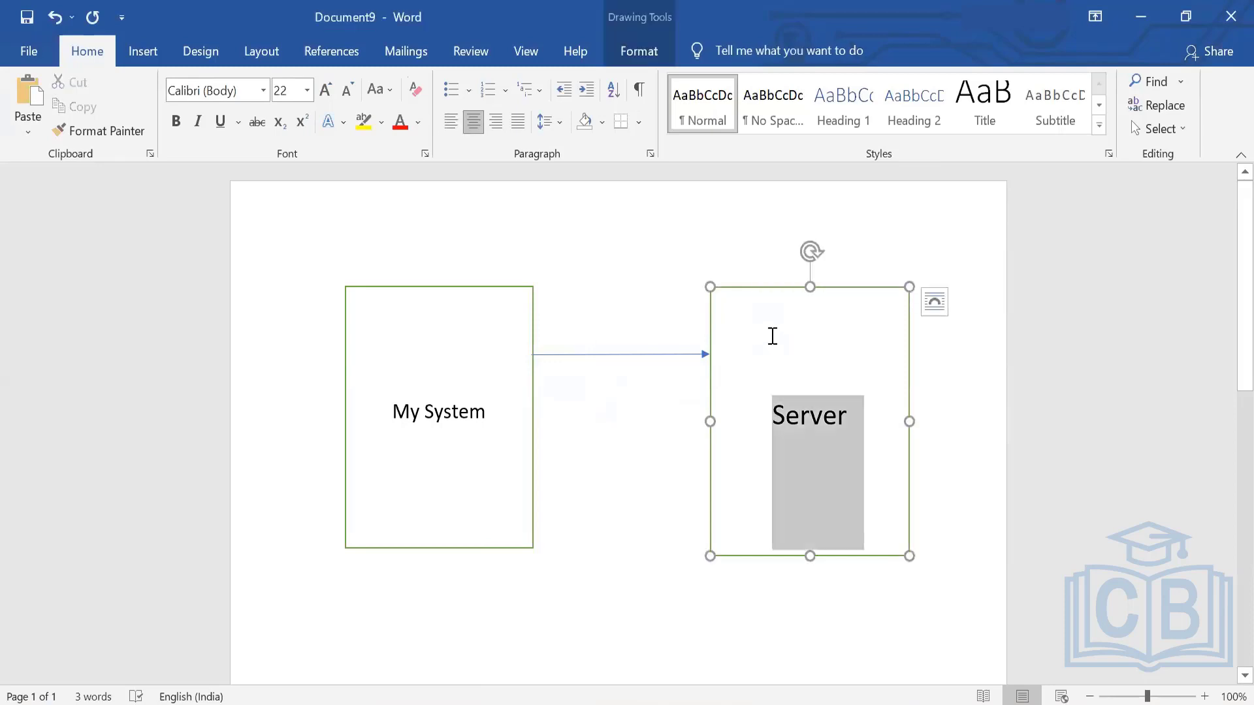
pyautogui.click(871, 438)
pyautogui.press('Return')
pyautogui.press('Return')
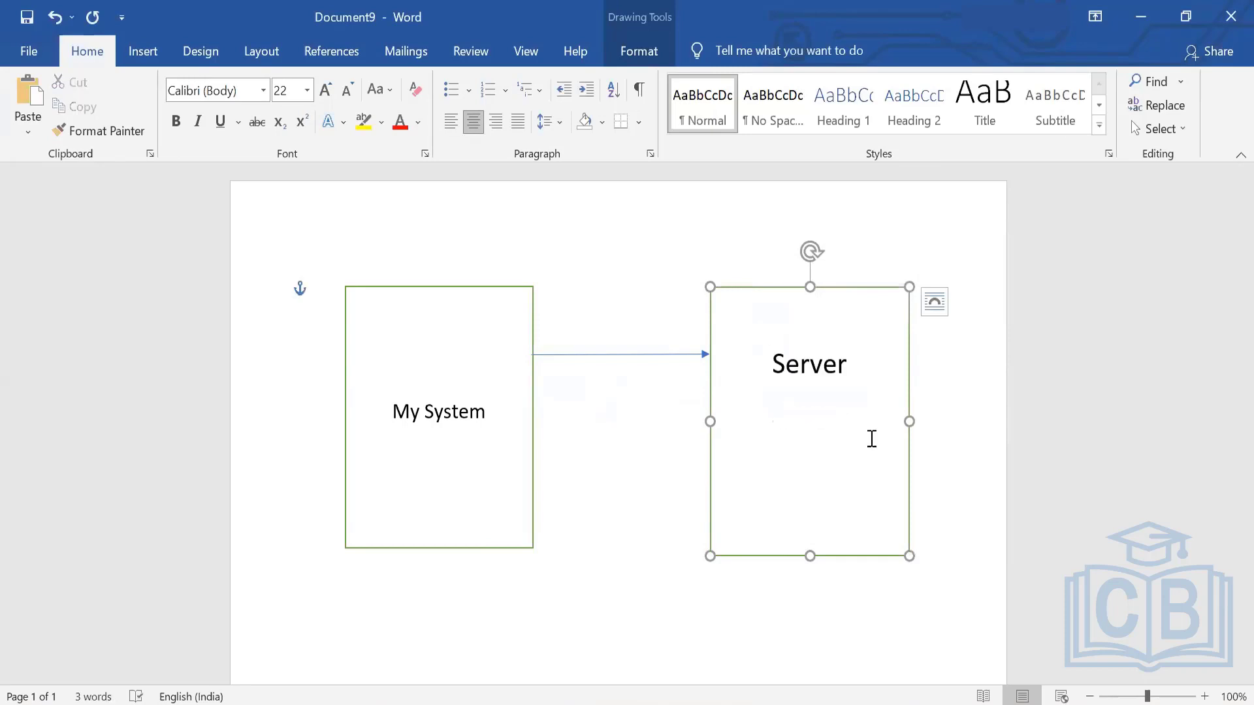
pyautogui.write('(endpoint)')
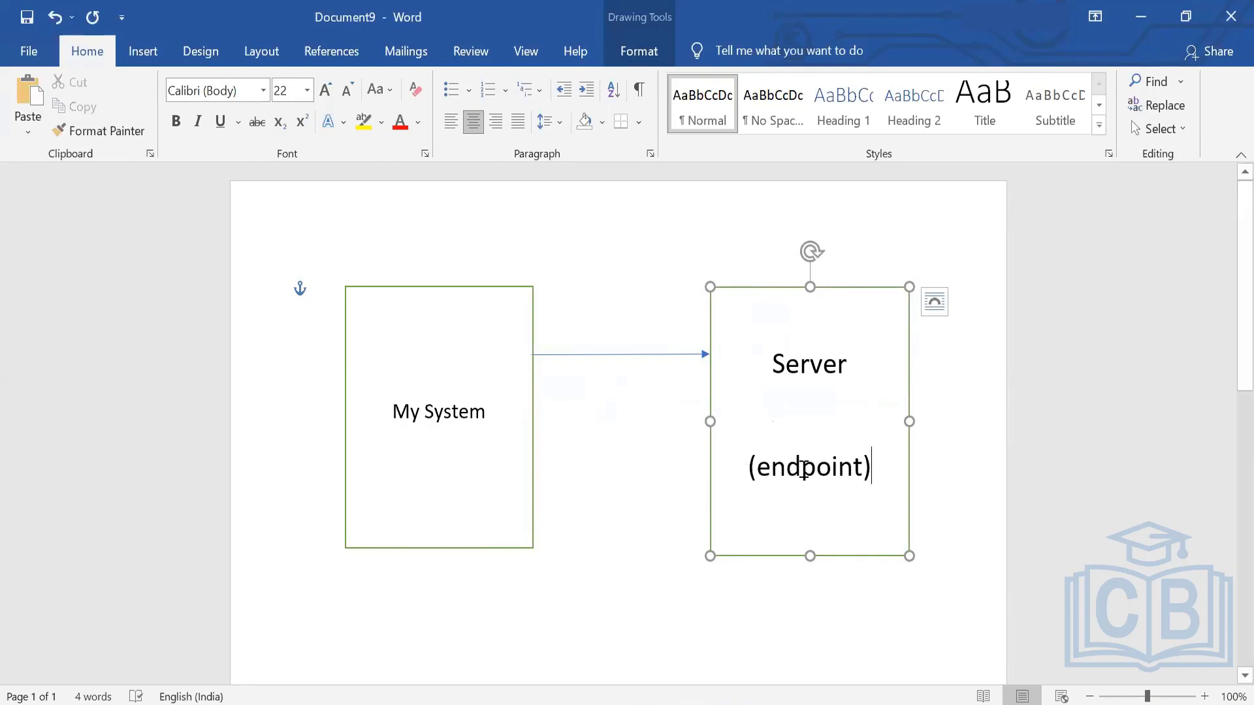
pyautogui.moveTo(749, 470); pyautogui.dragTo(885, 474)
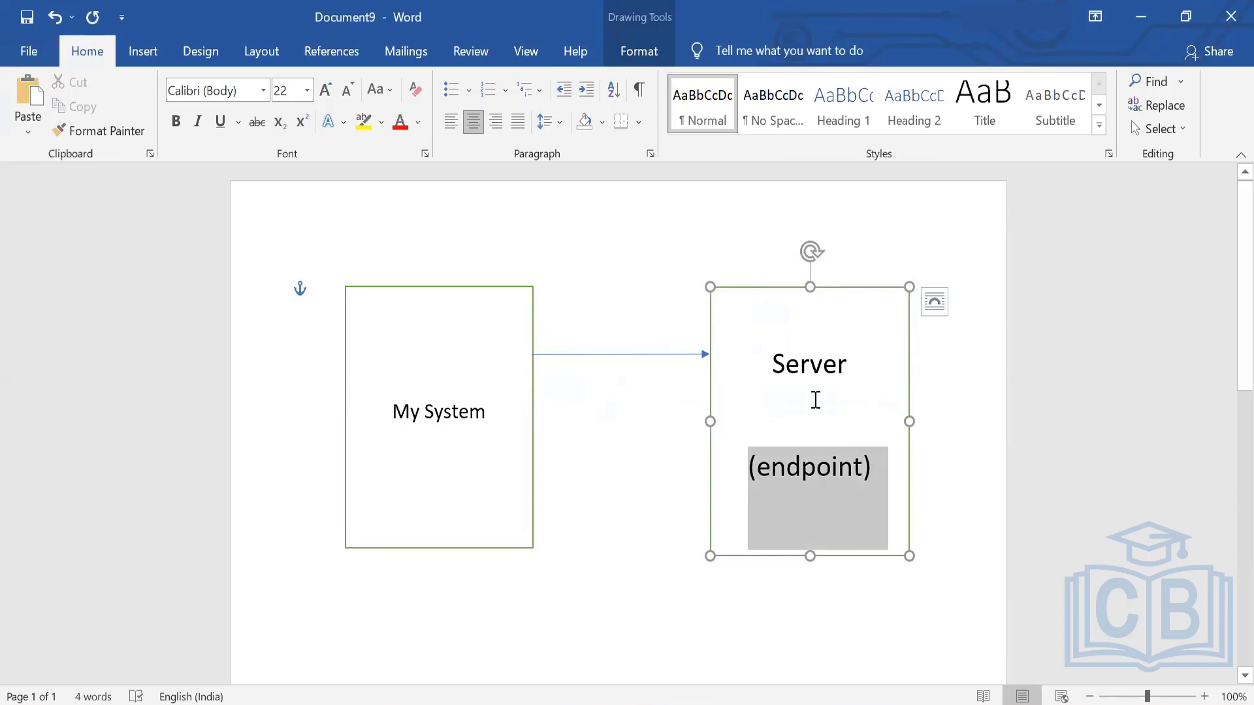
# - Draw an ellipse about 1 cm high and 2.8 cm wide above the arrow, in the green-outlined white style
pyautogui.click(137, 53)
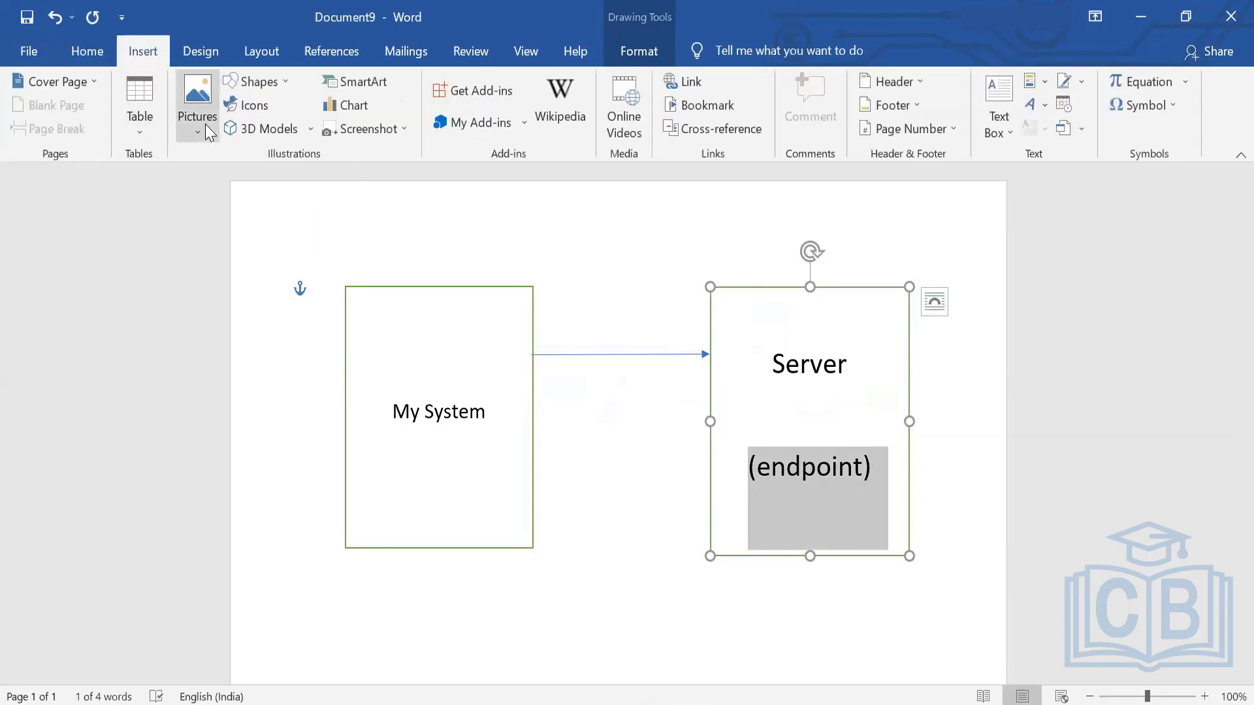
pyautogui.click(258, 81)
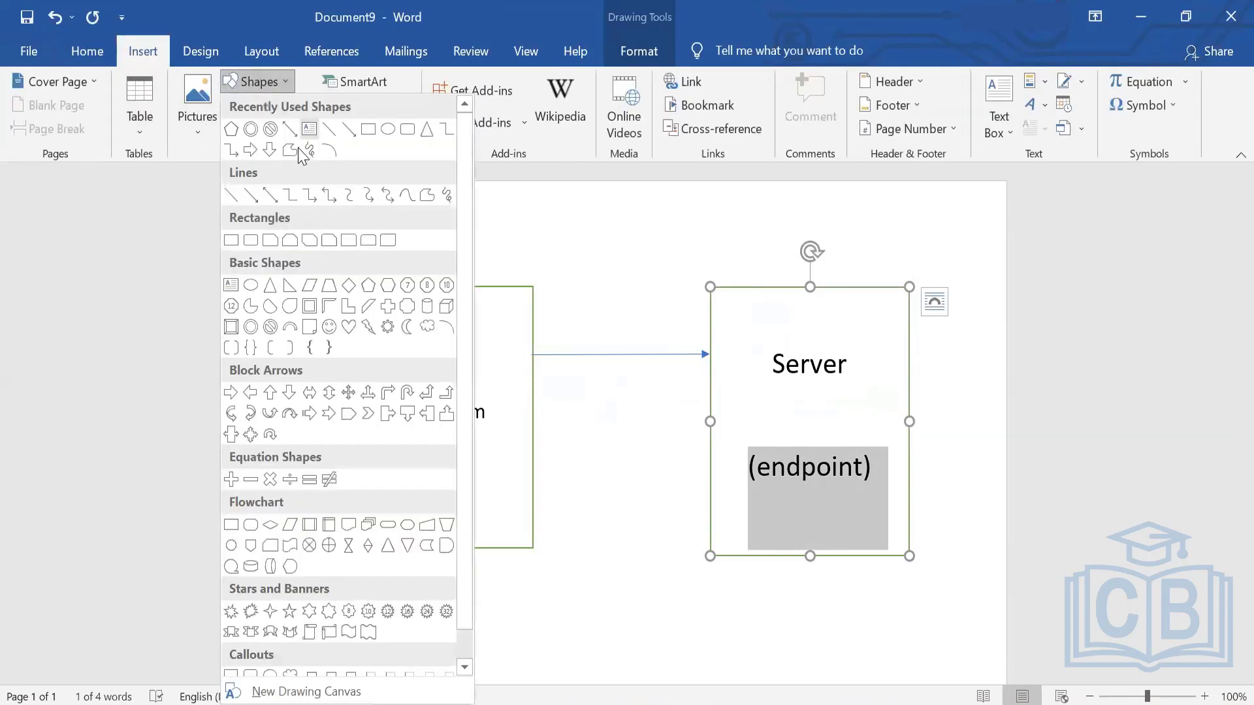
pyautogui.click(388, 130)
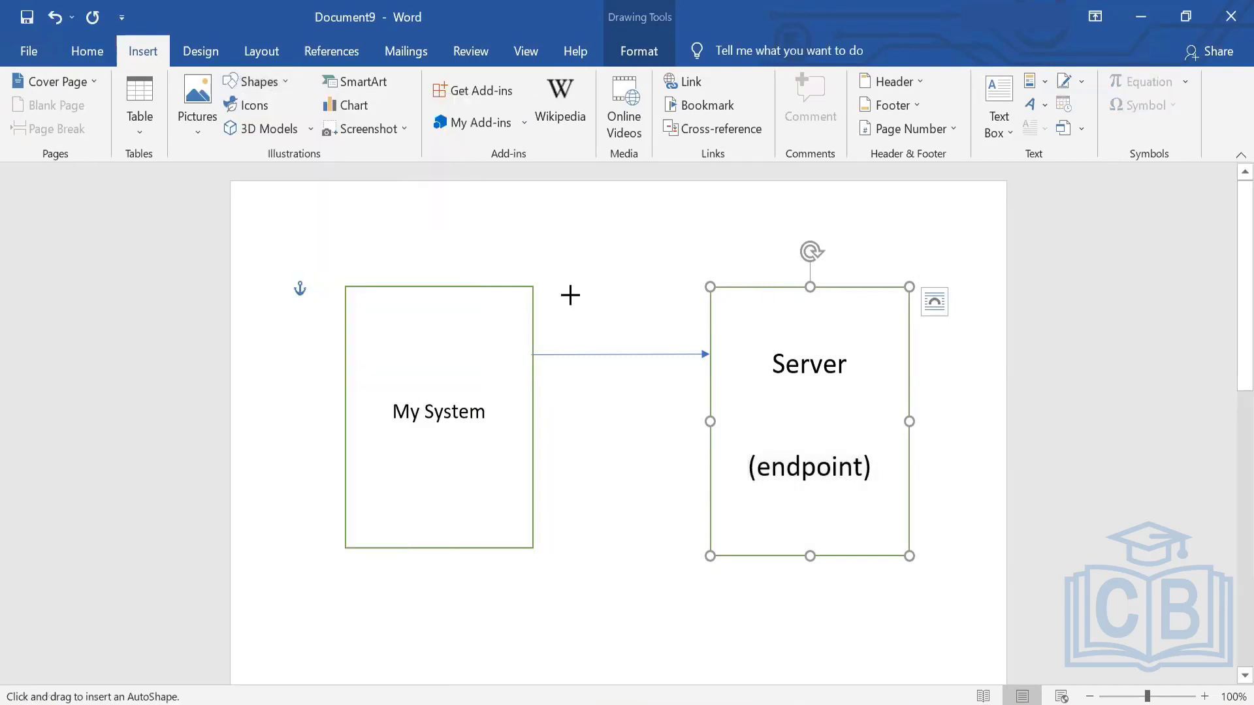
pyautogui.moveTo(579, 304); pyautogui.dragTo(684, 344)
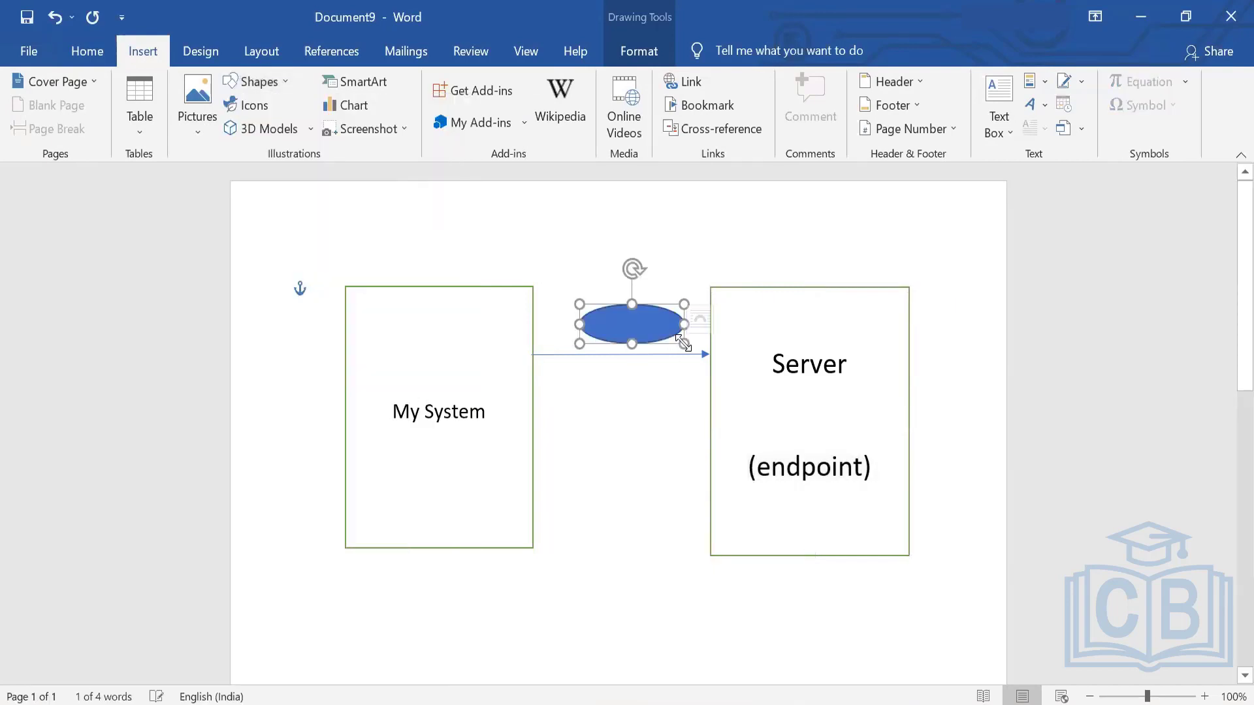
pyautogui.click(212, 115)
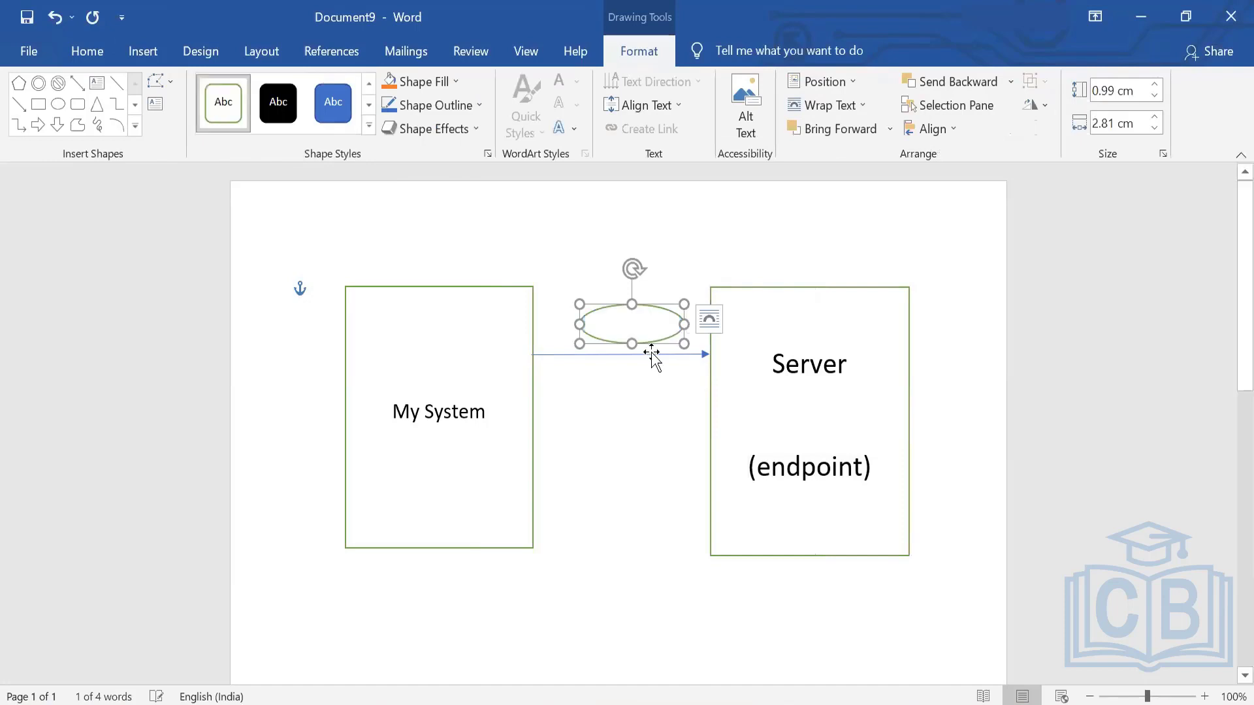
# - Label the ellipse "Request body" and stretch it upward to a height of about 2 cm
pyautogui.write('req')
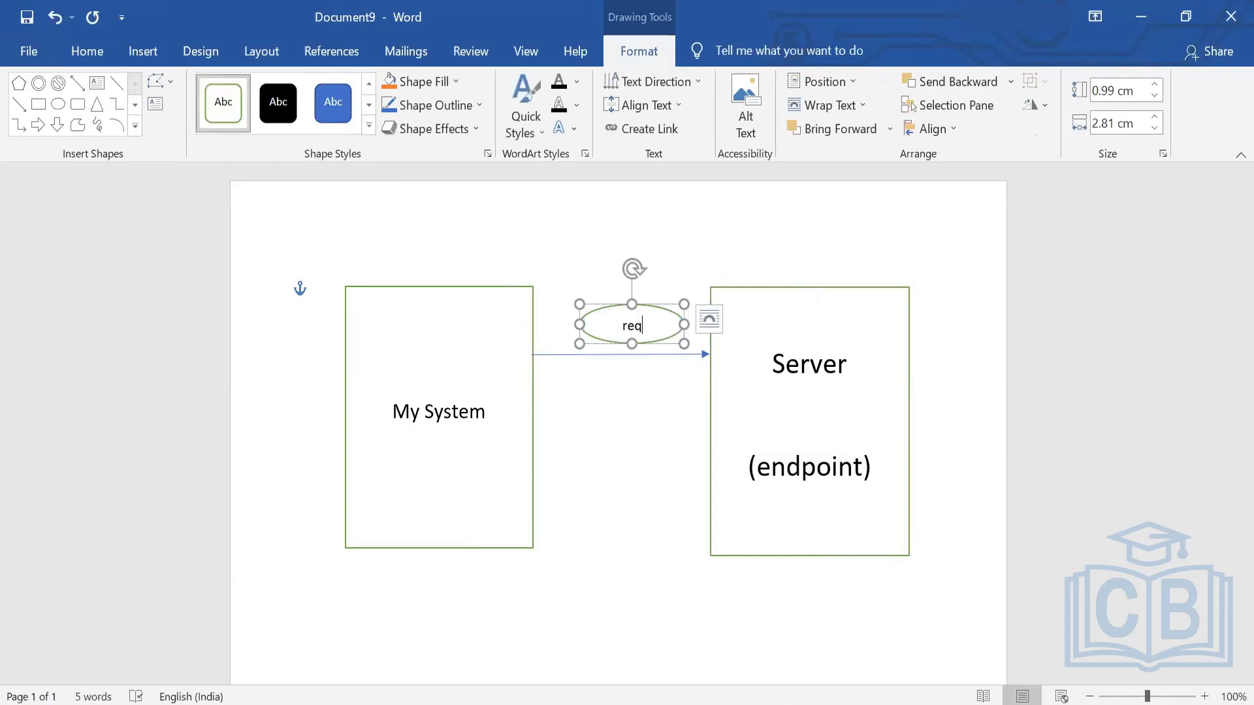
pyautogui.write(' body')
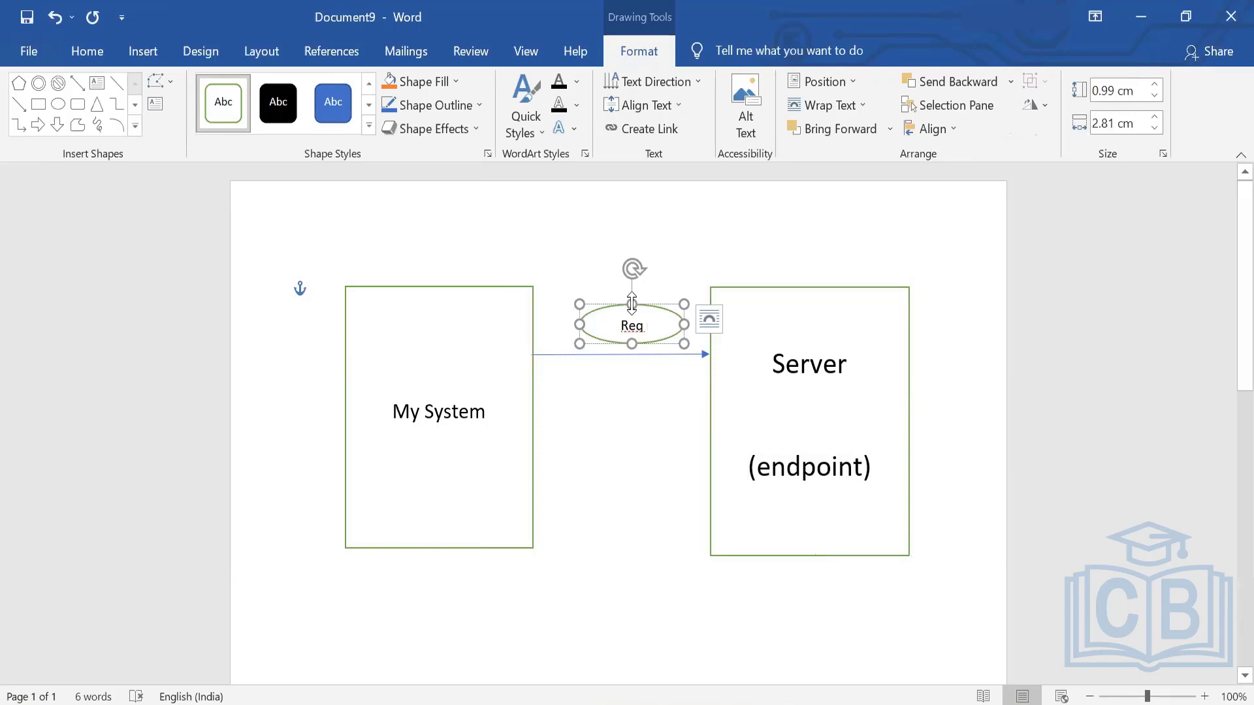
pyautogui.moveTo(631, 303); pyautogui.dragTo(632, 273)
pyautogui.moveTo(628, 259); pyautogui.dragTo(629, 262)
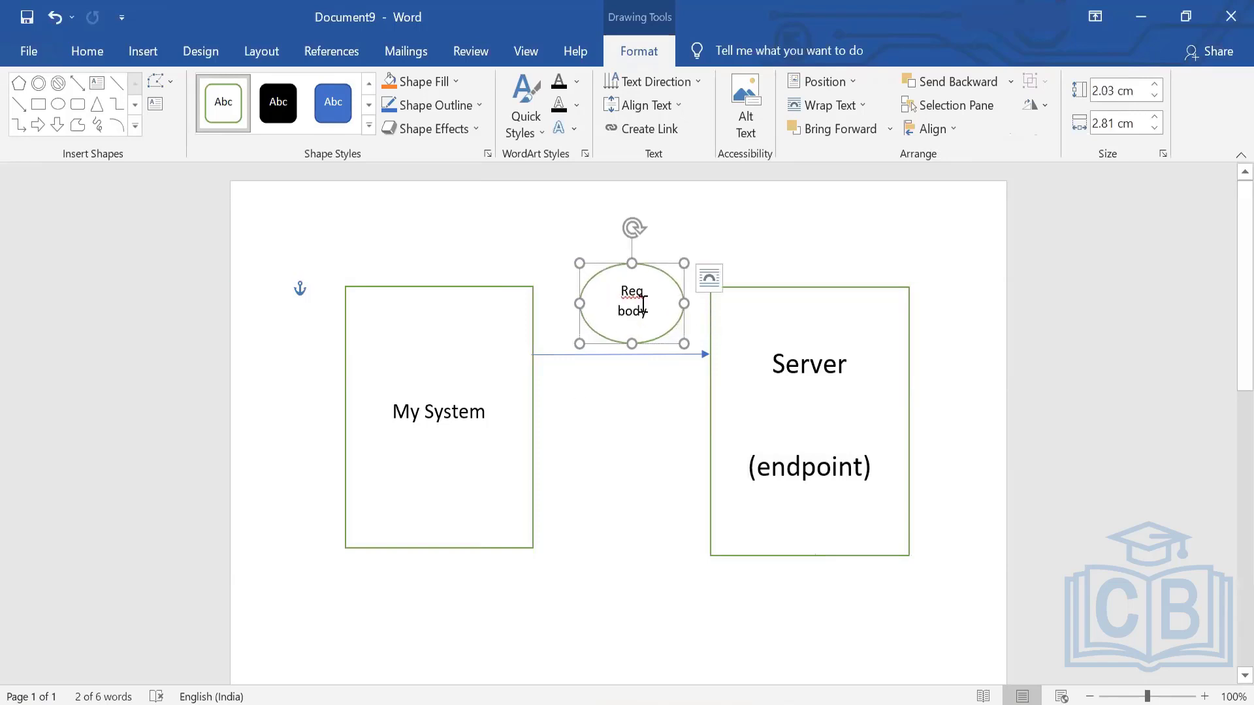
pyautogui.write('uest')
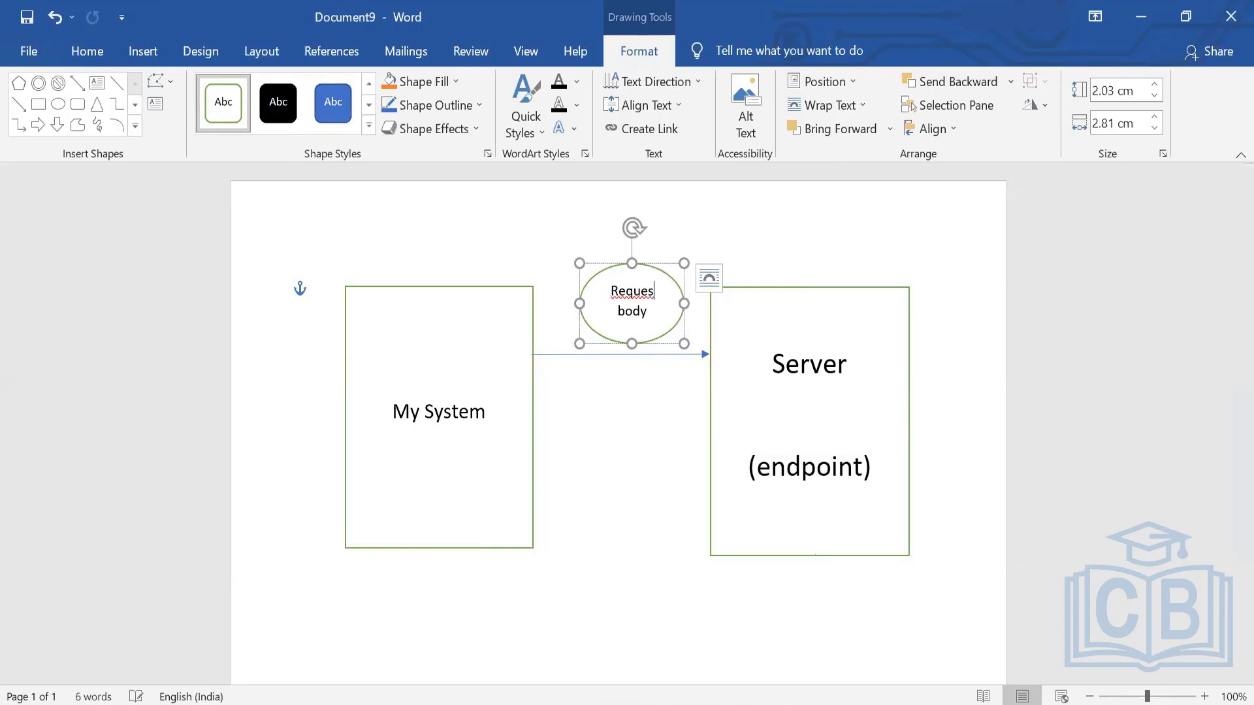
# - Duplicate the "Request body" ellipse and place the copy between the two rectangles, well below the arrow
pyautogui.click(596, 277)
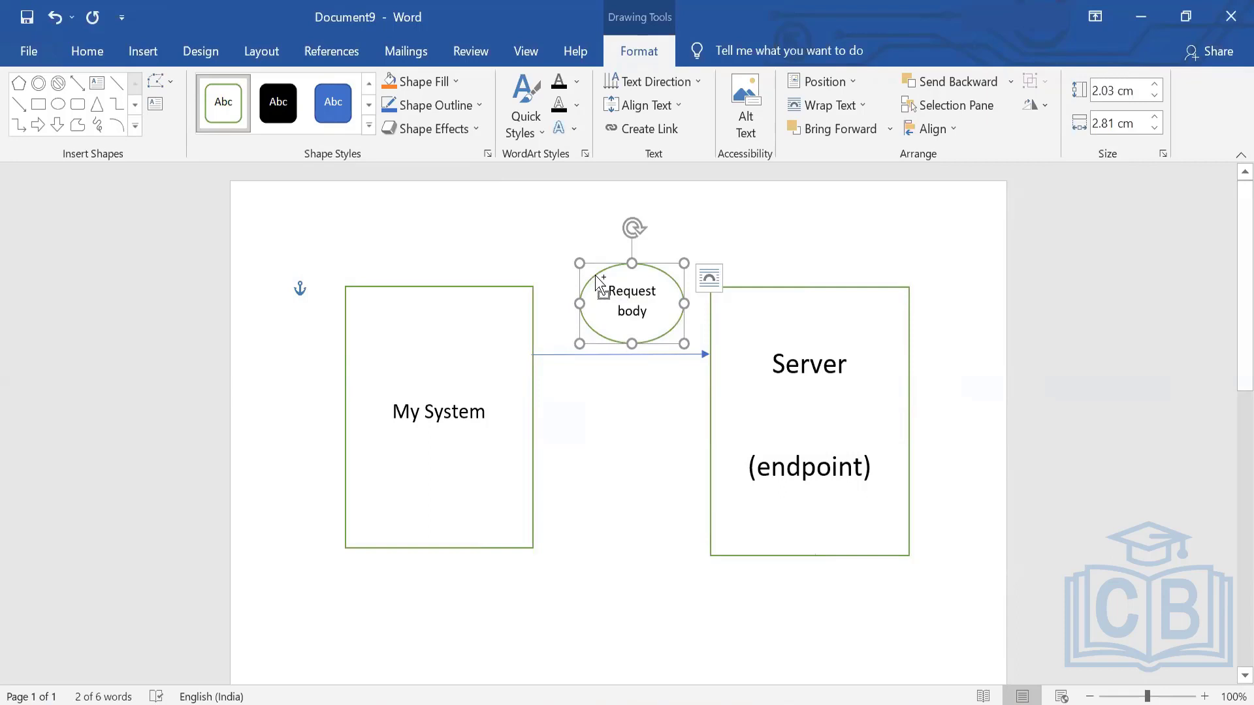
pyautogui.hotkey('ctrl', 'c')
pyautogui.click(612, 379)
pyautogui.hotkey('ctrl', 'v')
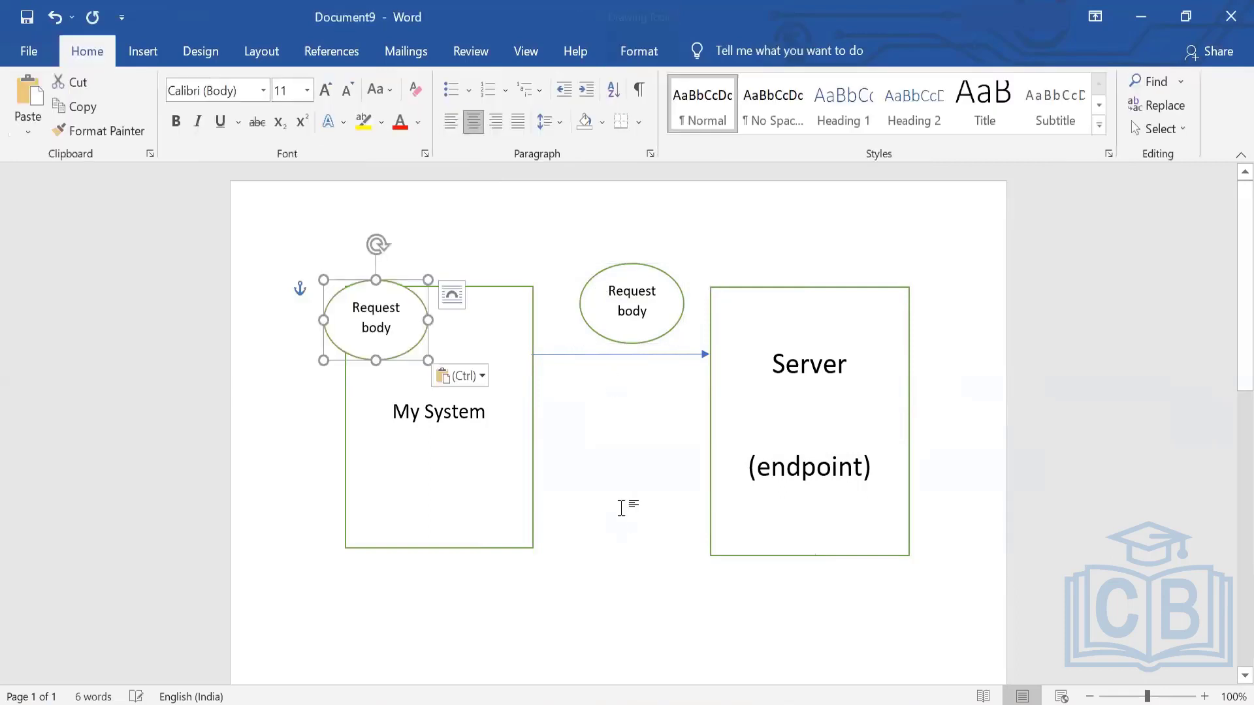
pyautogui.moveTo(399, 294); pyautogui.dragTo(642, 514)
# - Replace the copied ellipse's text with "Response" and widen the ellipse to about 3.1 cm
pyautogui.press('Delete')
pyautogui.write('Response')
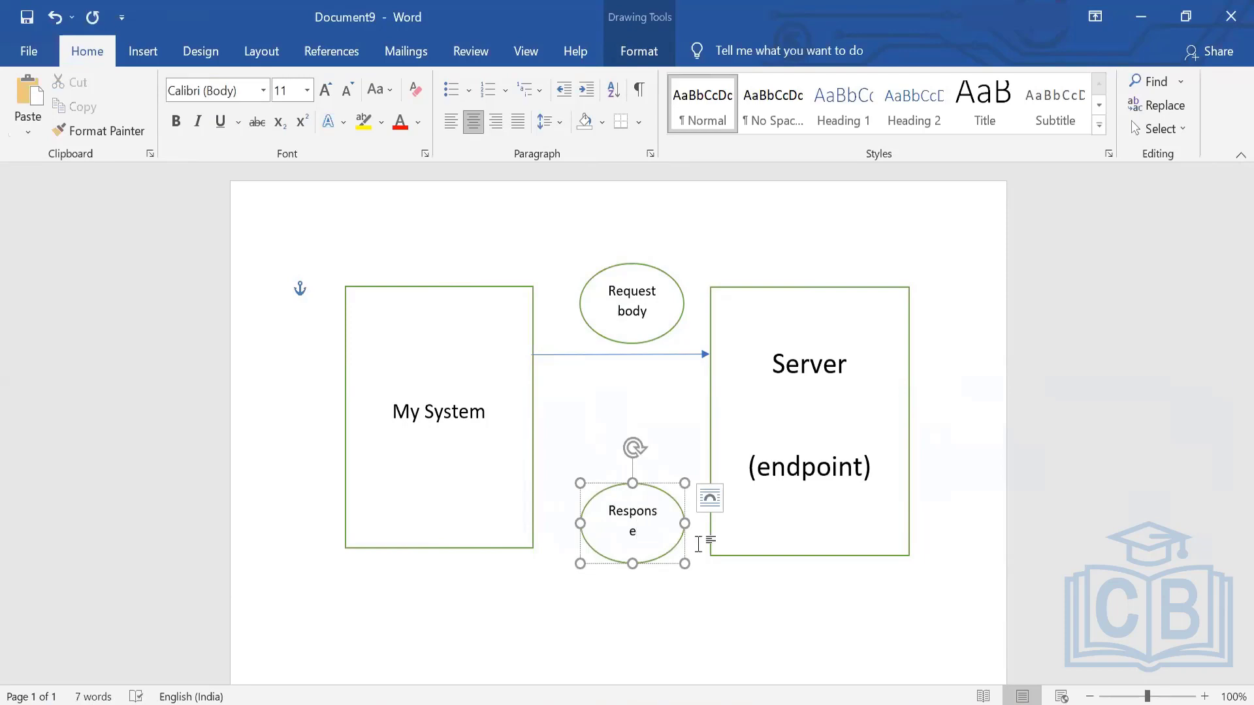
pyautogui.moveTo(681, 526); pyautogui.dragTo(693, 523)
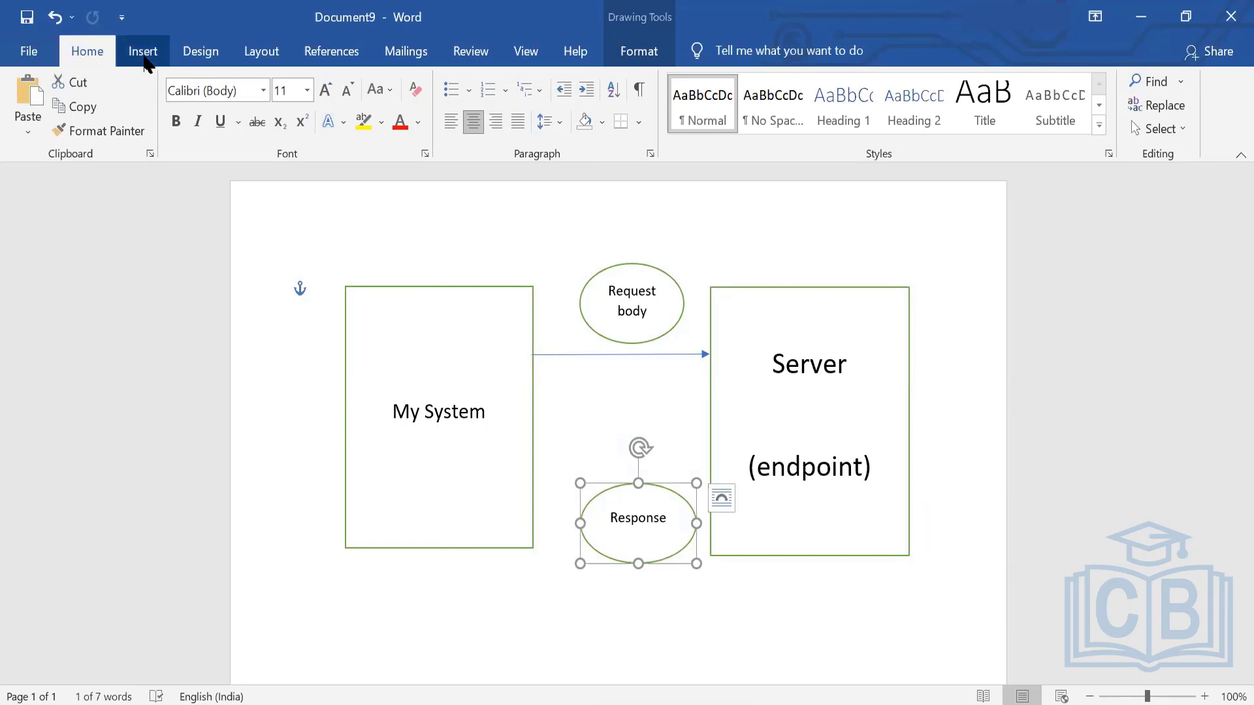
# - Draw a return arrow from Server to My System and move the "Response" ellipse directly beneath it
pyautogui.click(143, 51)
pyautogui.click(256, 81)
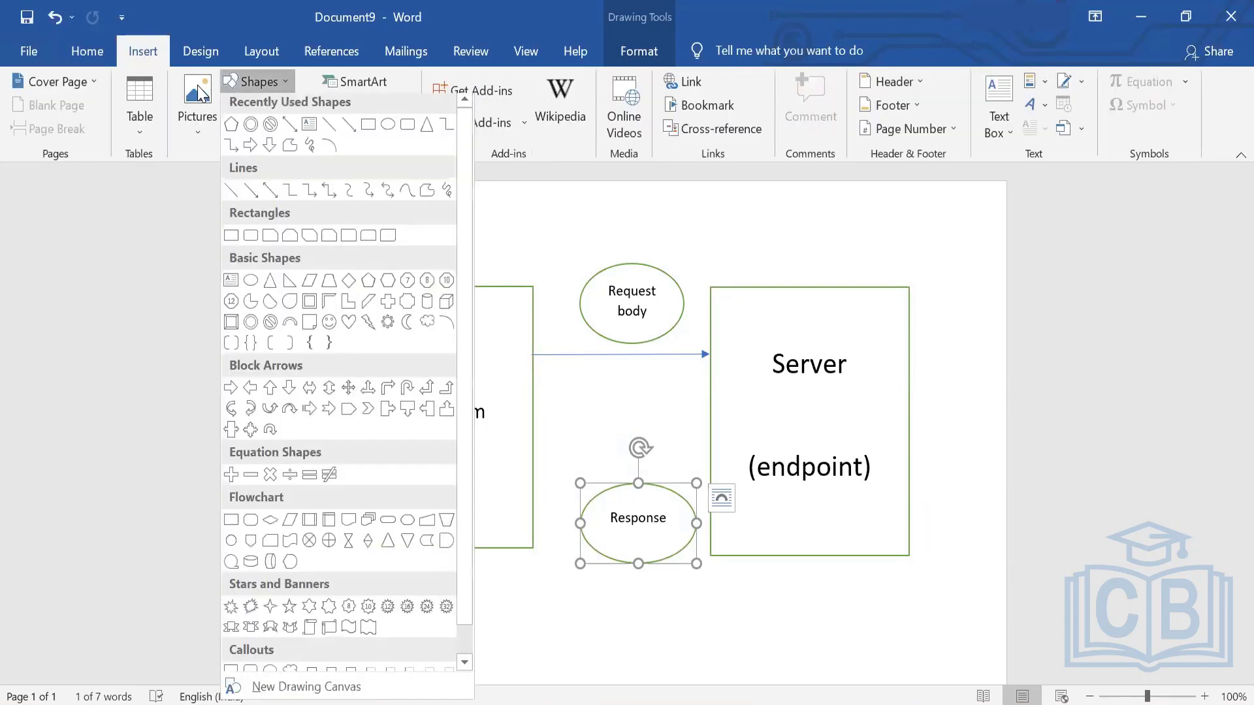
pyautogui.click(348, 130)
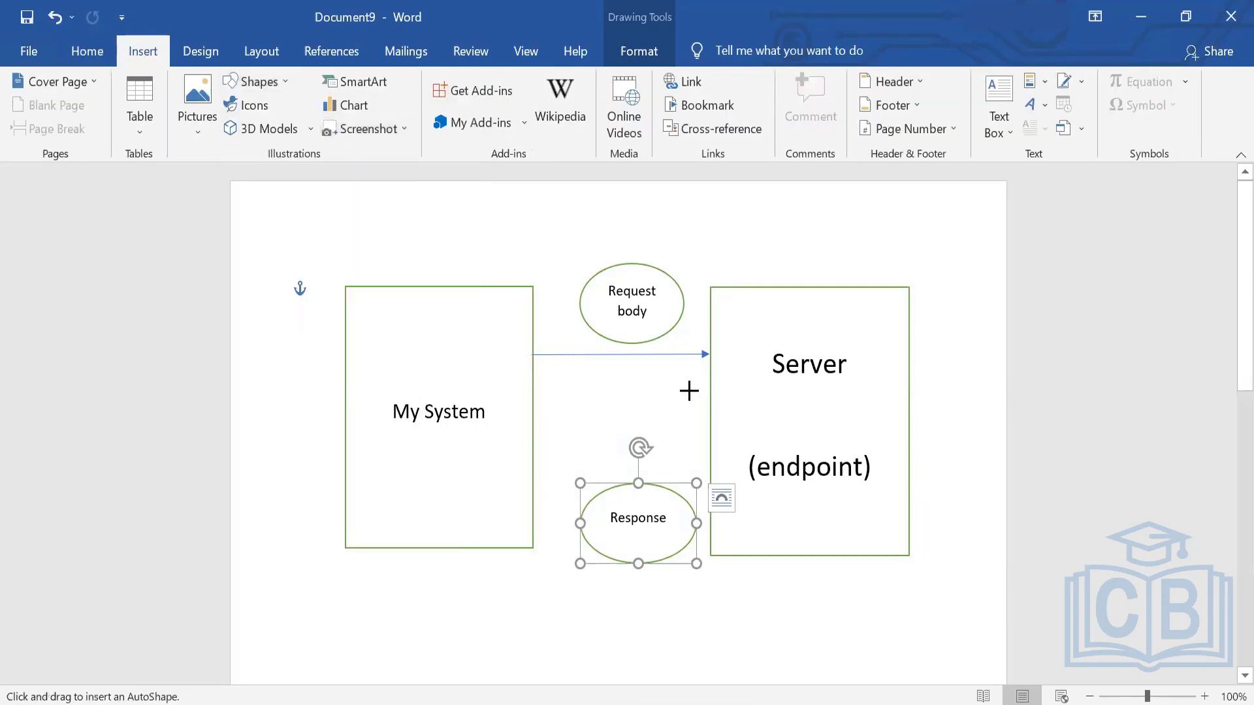
pyautogui.moveTo(710, 427)
pyautogui.mouseDown()
pyautogui.moveTo(520, 416)
pyautogui.moveTo(534, 425)
pyautogui.mouseUp()
pyautogui.moveTo(640, 496); pyautogui.dragTo(630, 449)
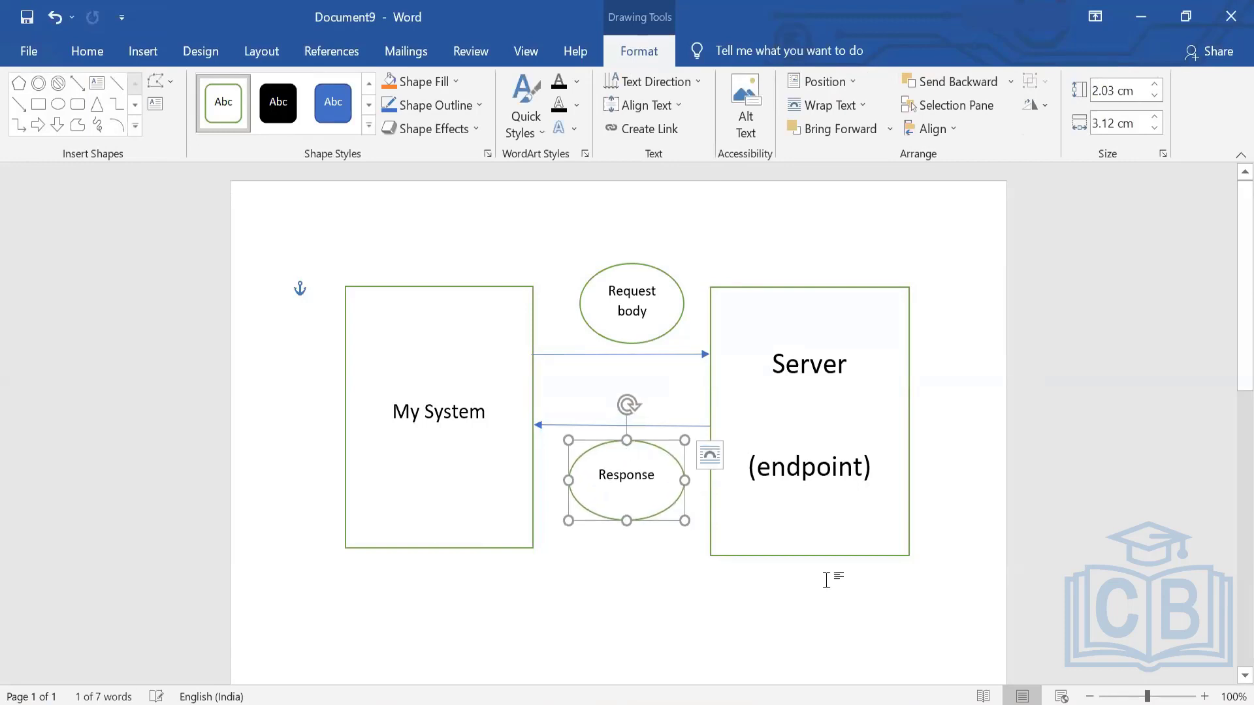
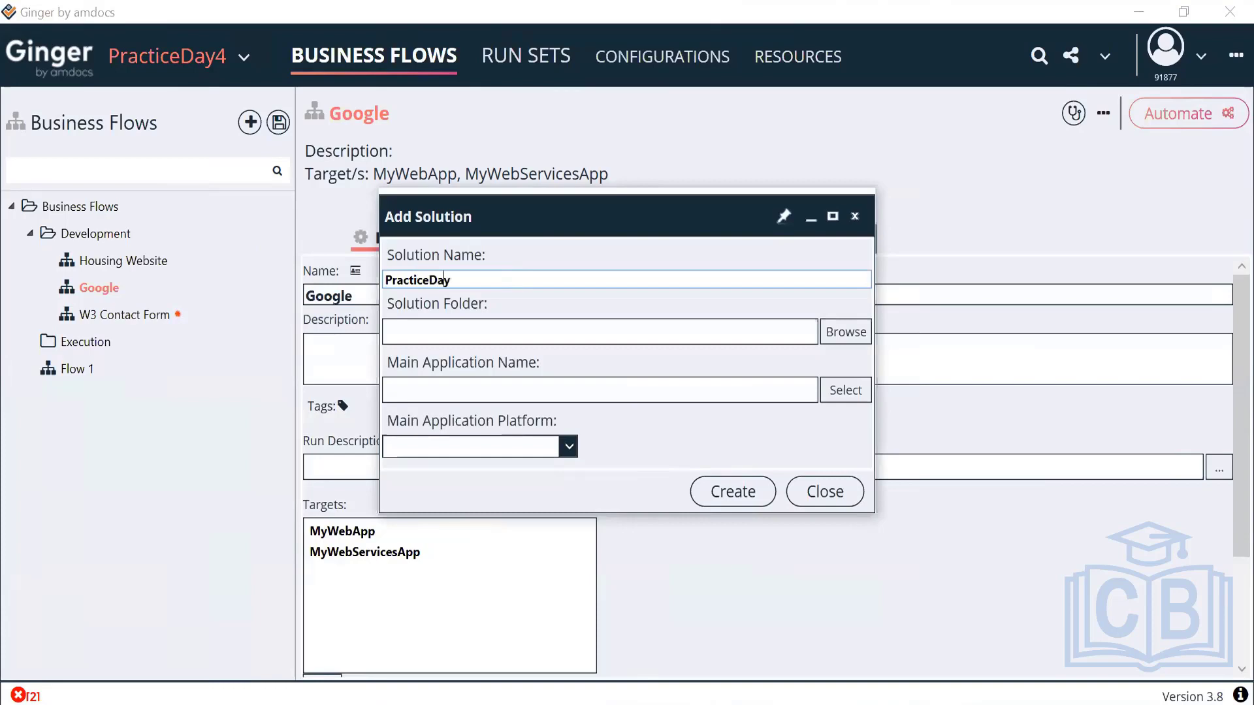
# - In Ginger, name the new solution "PracticeDay5" and choose the Desktop folder "Ginger Projects" as its solution folder
pyautogui.write('5')
pyautogui.click(852, 335)
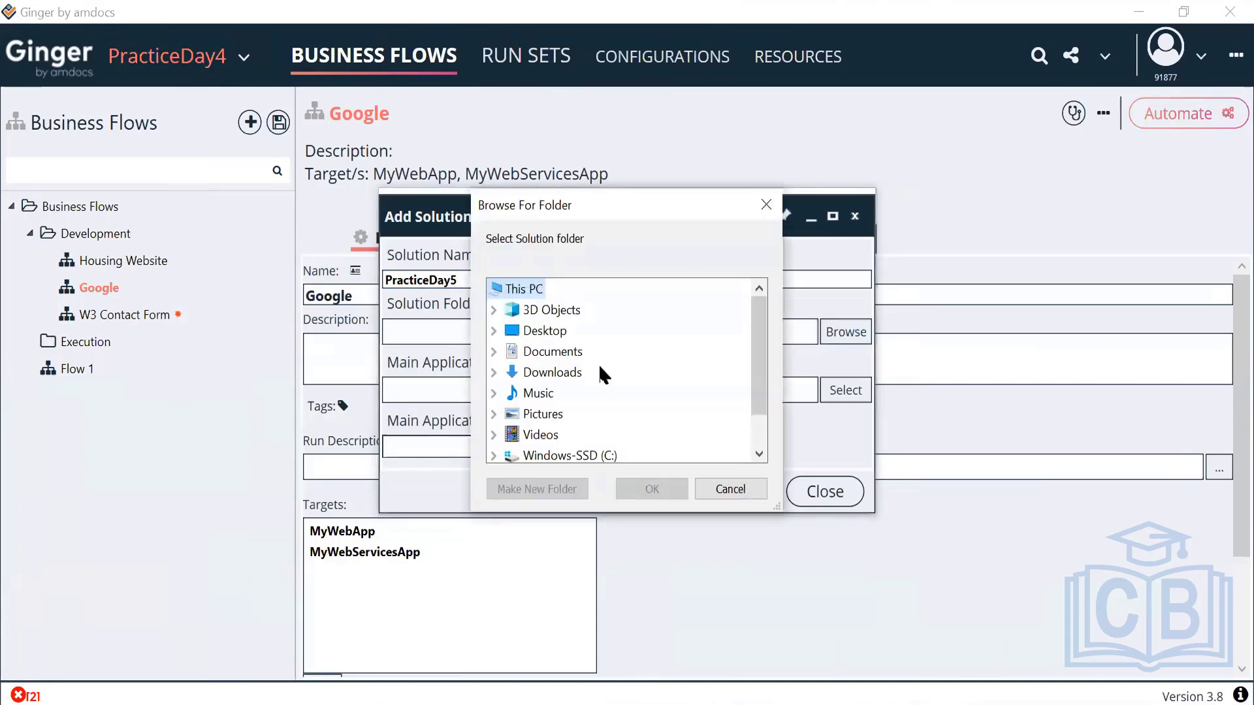
pyautogui.click(494, 331)
pyautogui.scroll(-1, 613, 402)
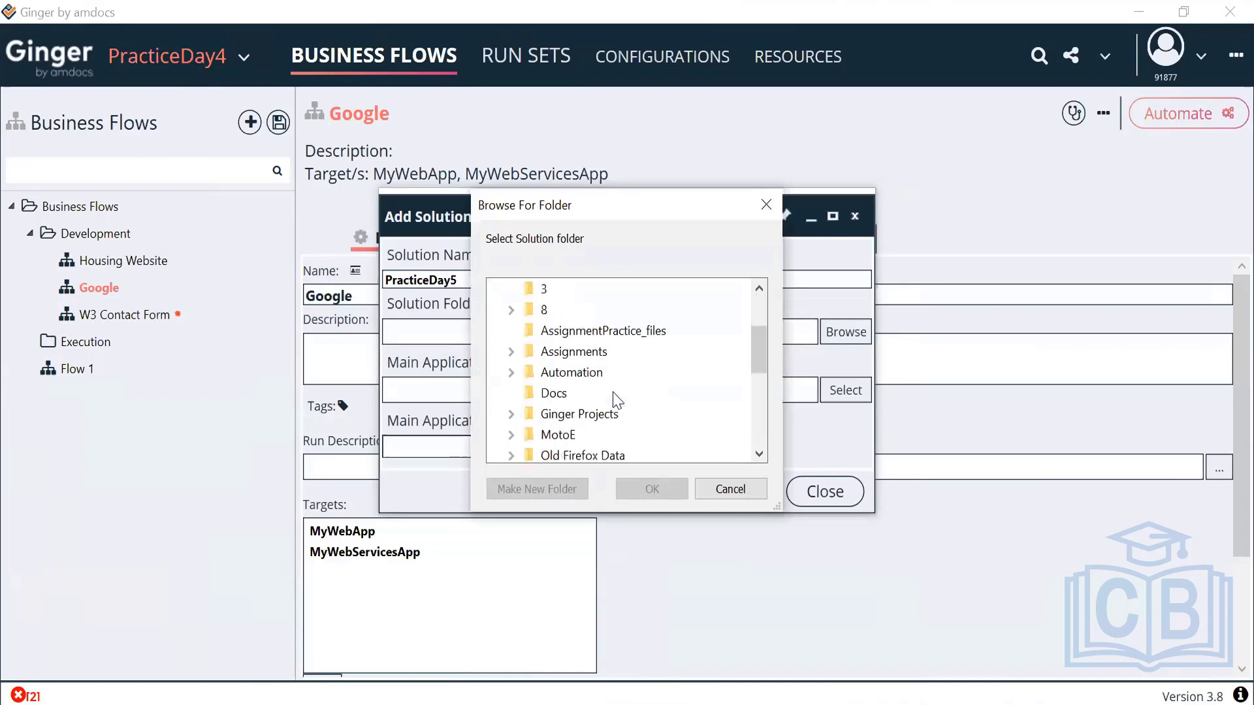
pyautogui.scroll(-1, 617, 400)
pyautogui.doubleClick(579, 353)
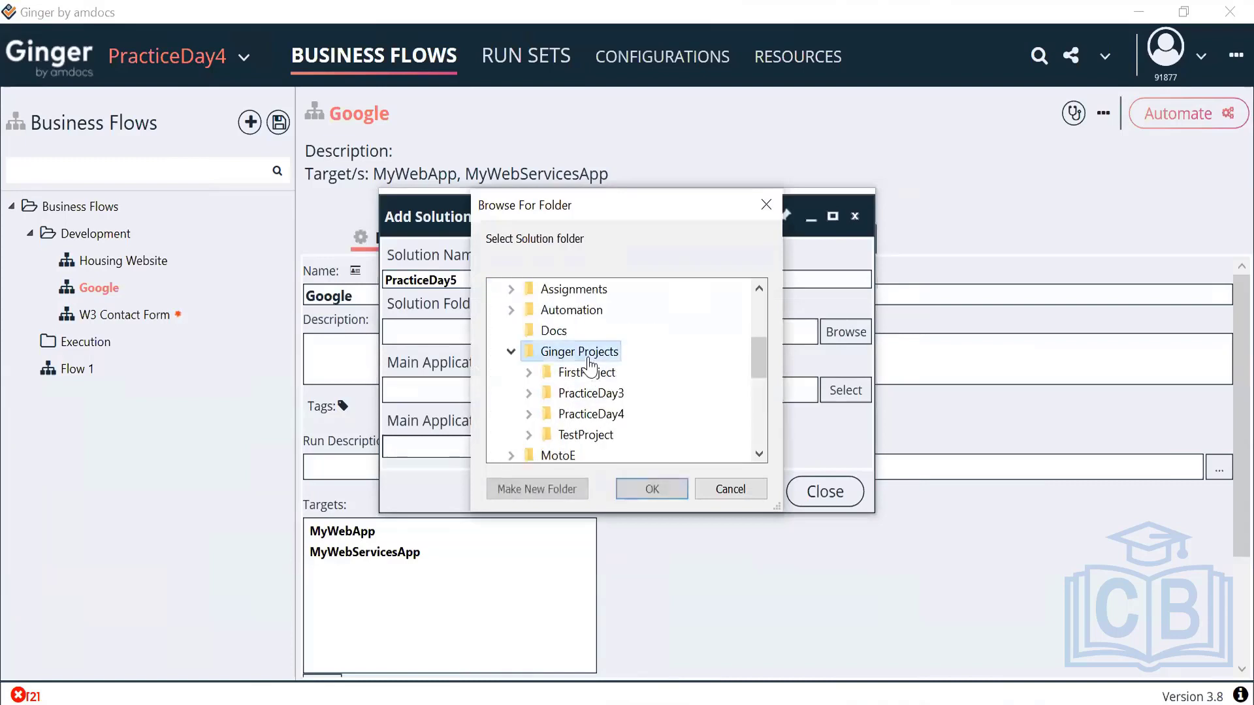
pyautogui.click(678, 499)
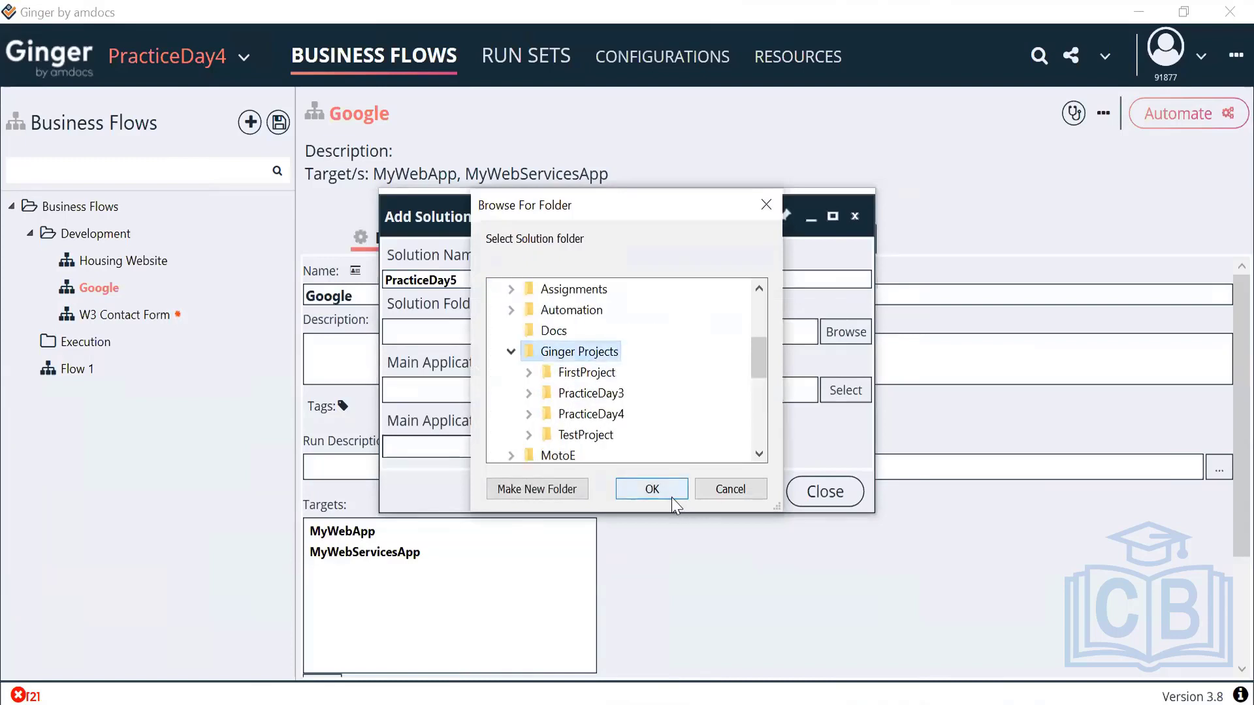
# - Select MyWebApp as the main application and create the solution
pyautogui.click(858, 392)
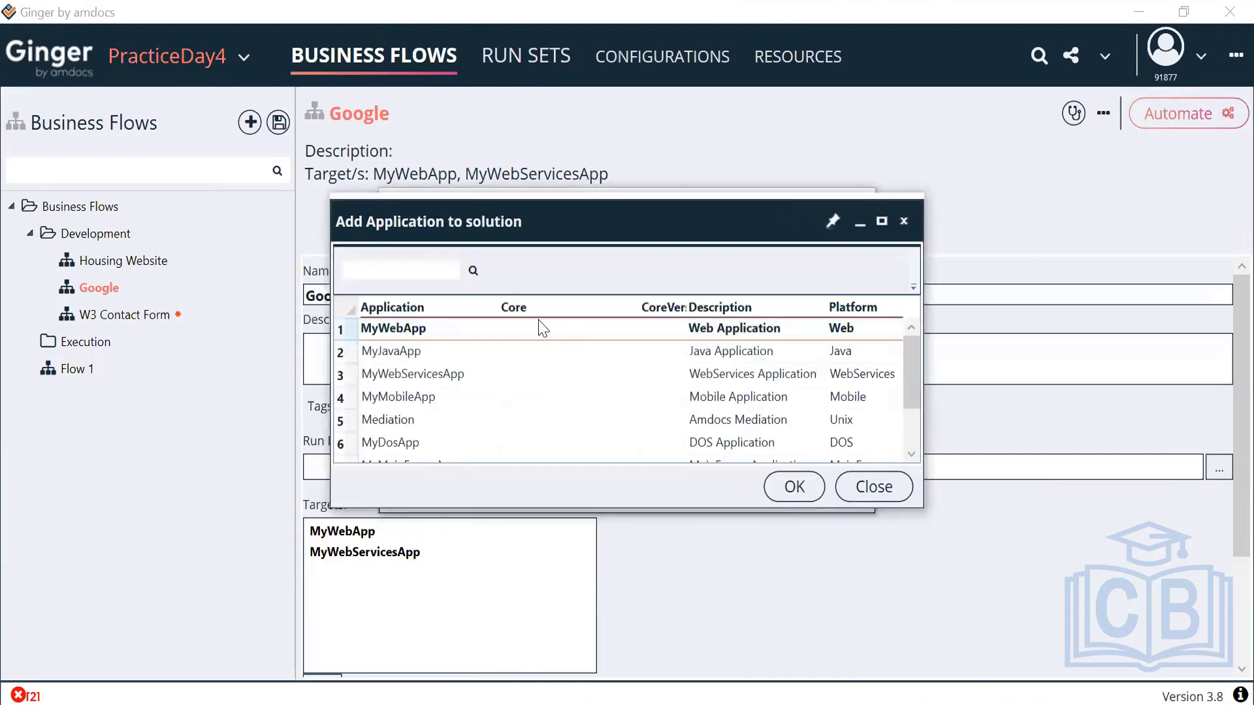
pyautogui.click(793, 487)
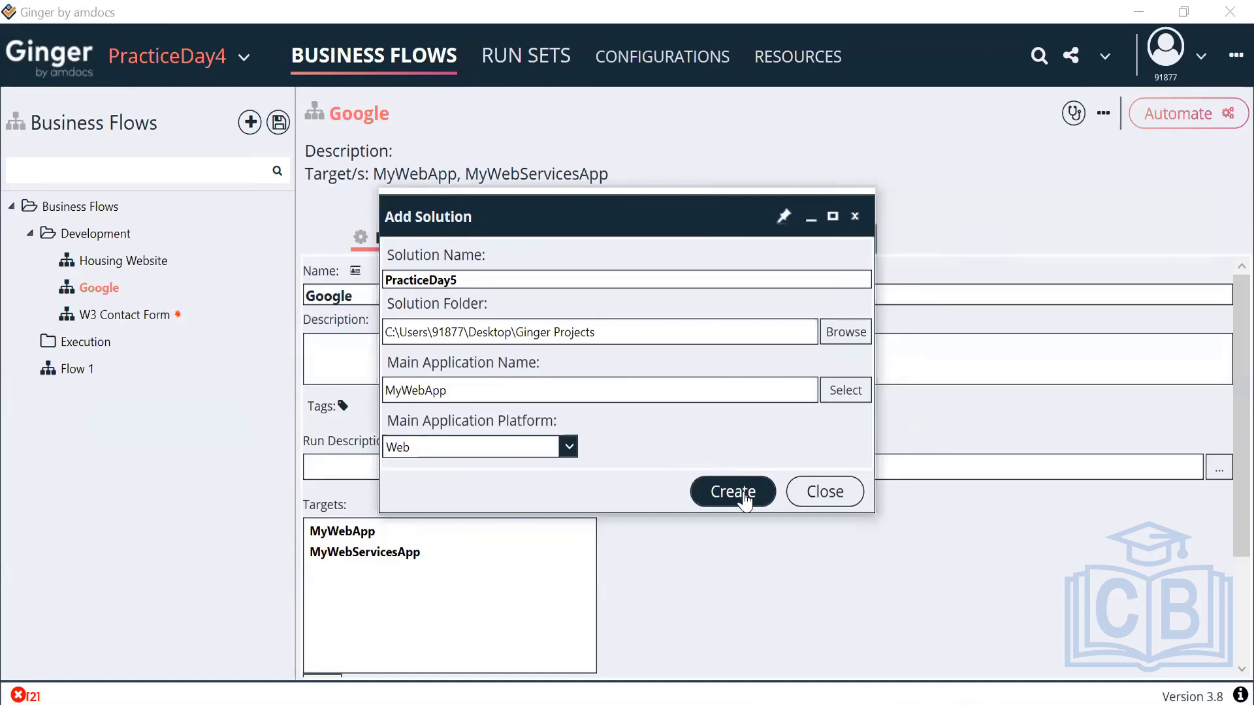
pyautogui.click(743, 497)
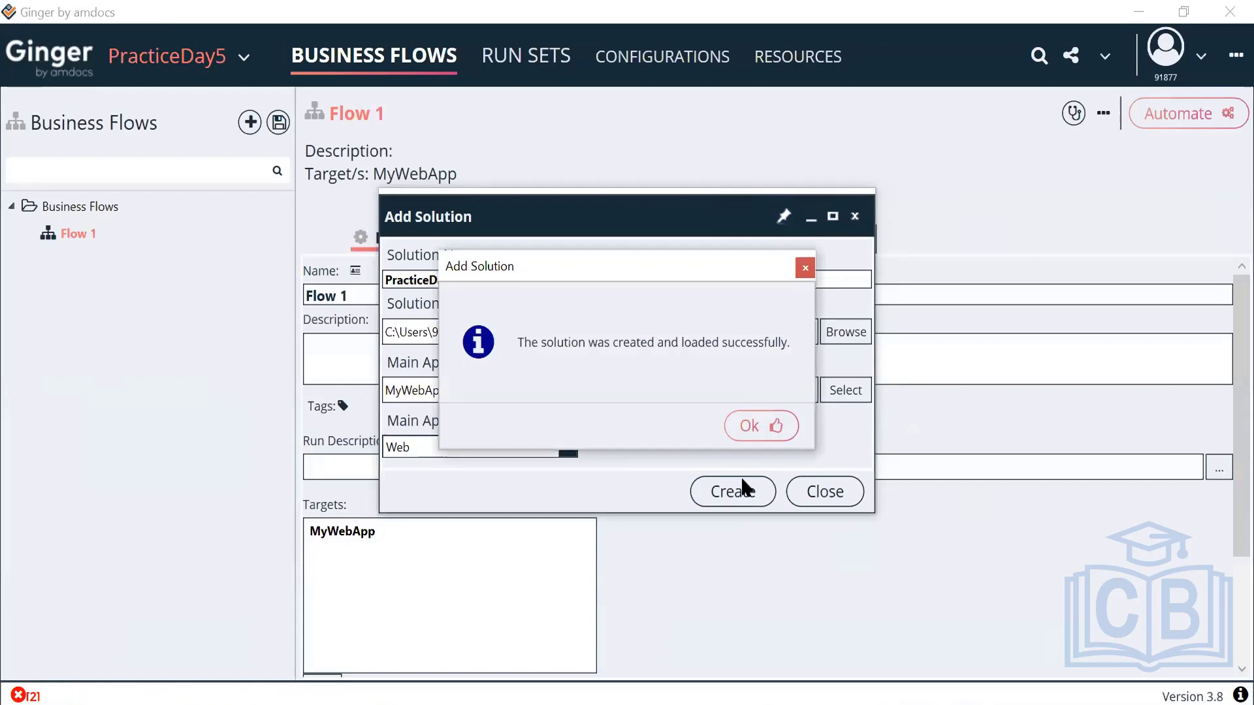
pyautogui.click(754, 433)
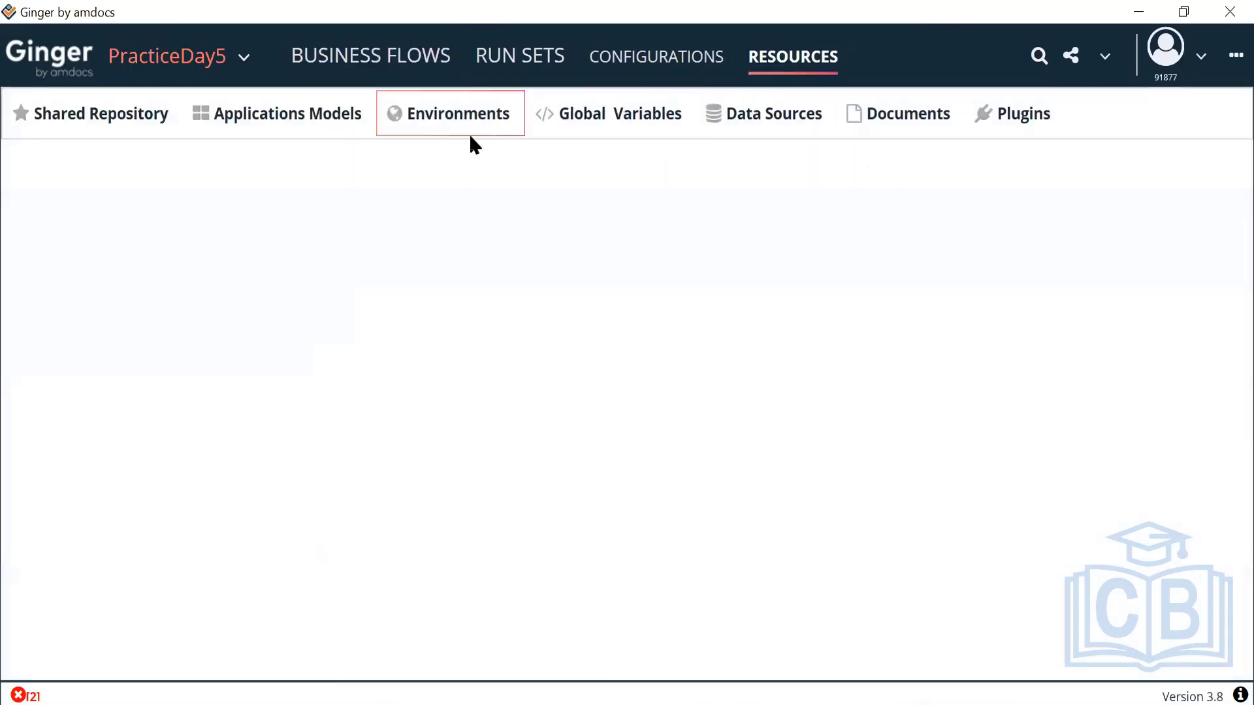
# - Create a new environment named "ENV1" in the solution's resources, including the MyWebApp application
pyautogui.click(469, 136)
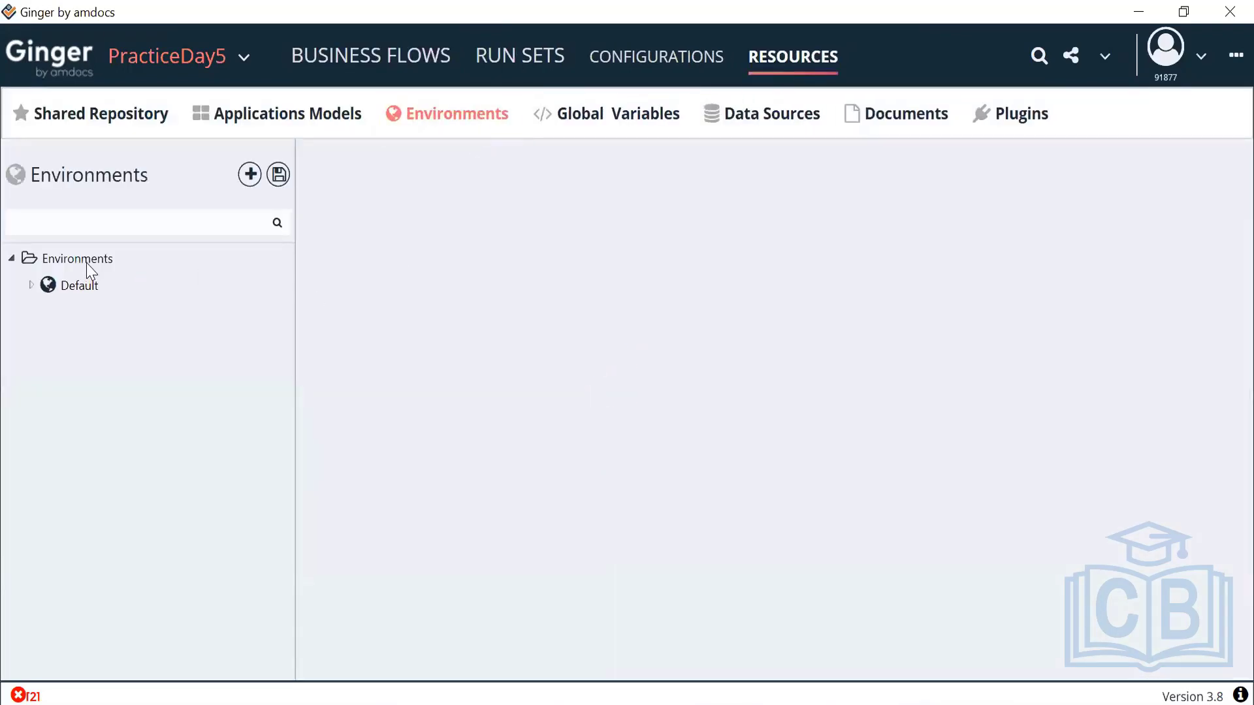
pyautogui.click(88, 264)
pyautogui.rightClick(87, 265)
pyautogui.click(146, 280)
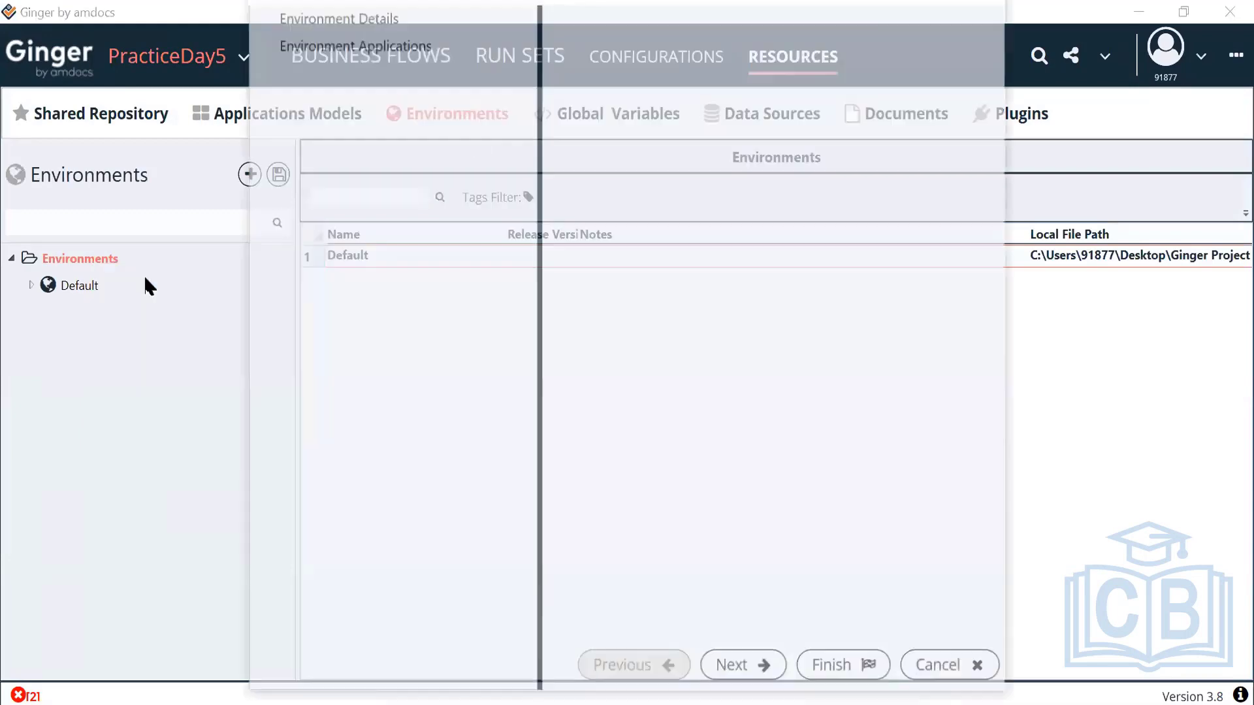
pyautogui.click(745, 674)
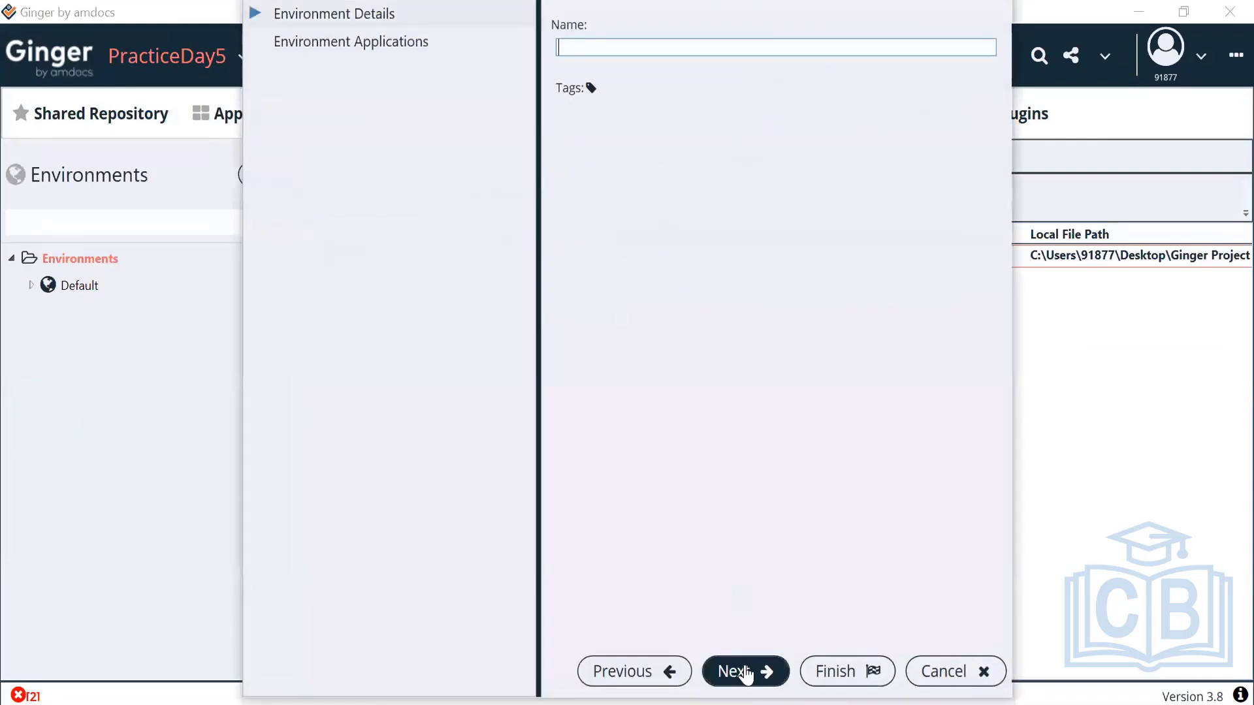
pyautogui.write('ENV1')
pyautogui.click(747, 673)
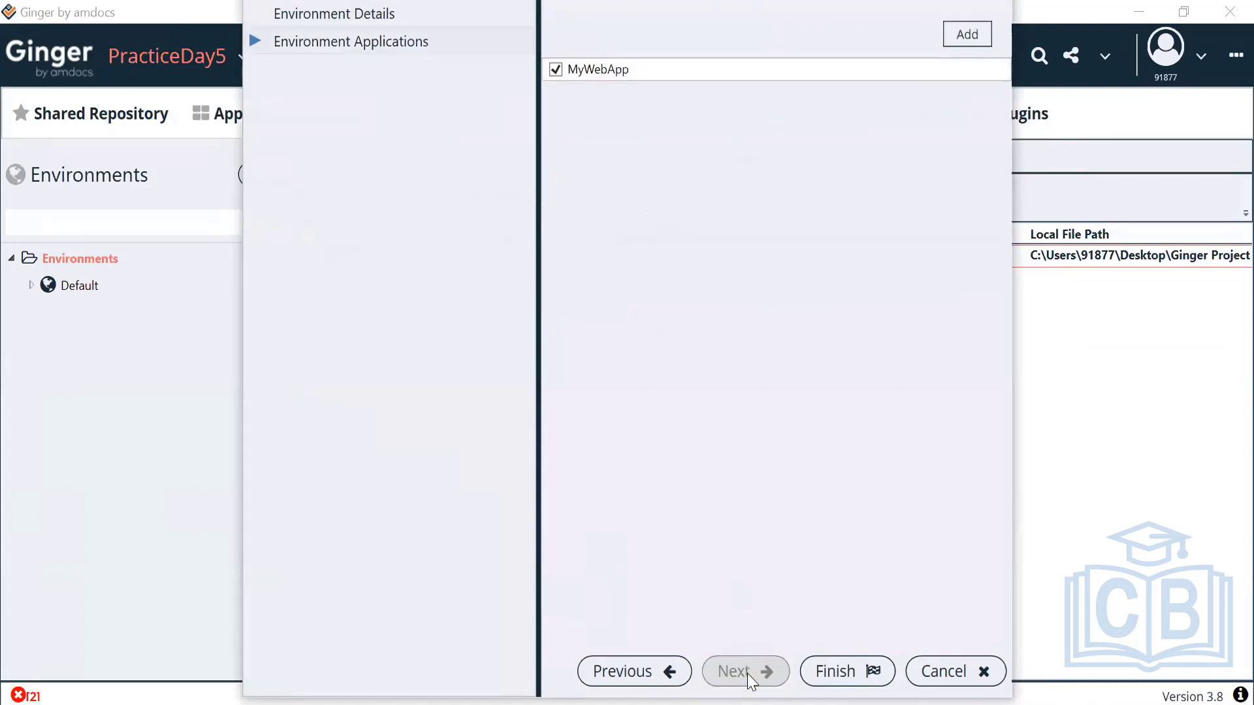
pyautogui.click(819, 671)
pyautogui.click(30, 313)
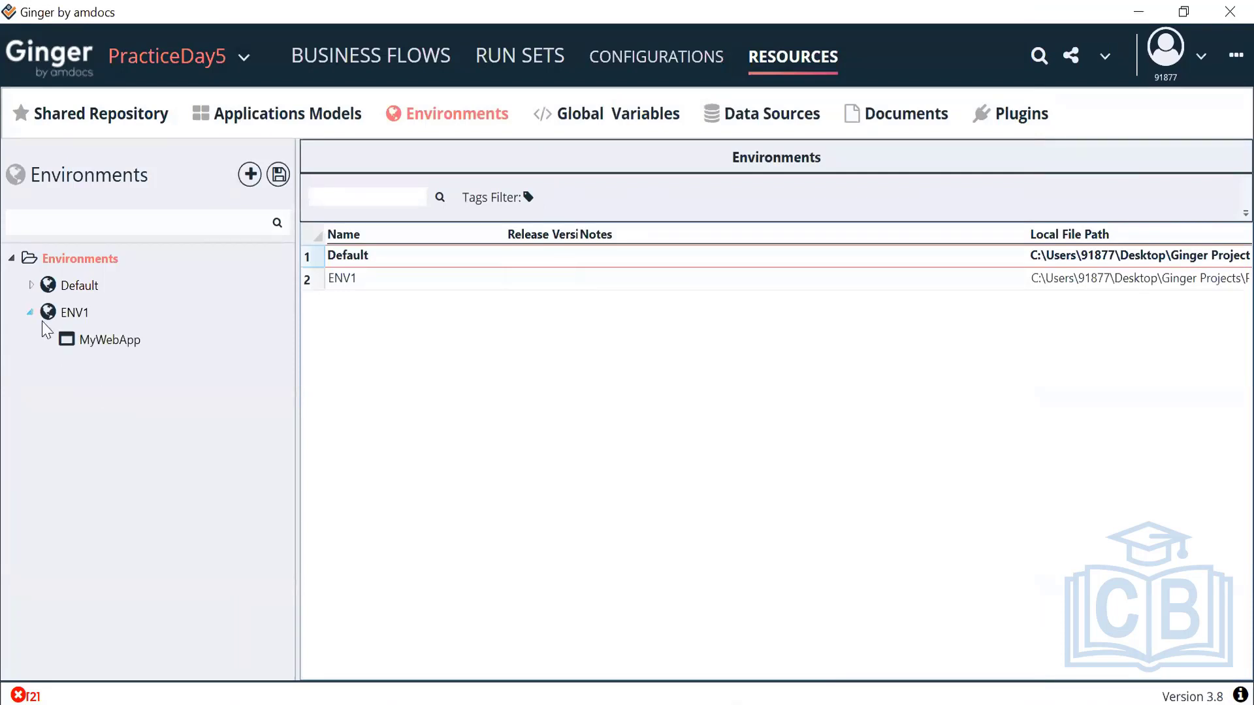
pyautogui.click(73, 340)
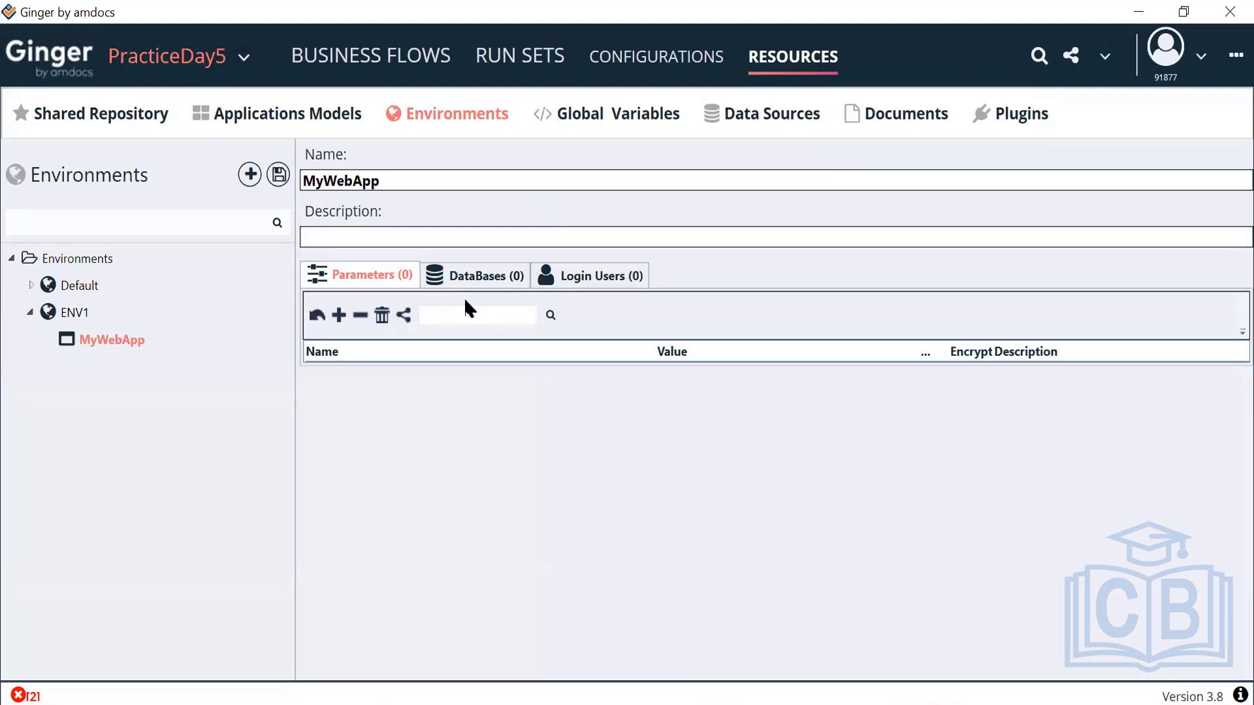
pyautogui.click(340, 315)
pyautogui.click(416, 386)
pyautogui.click(414, 379)
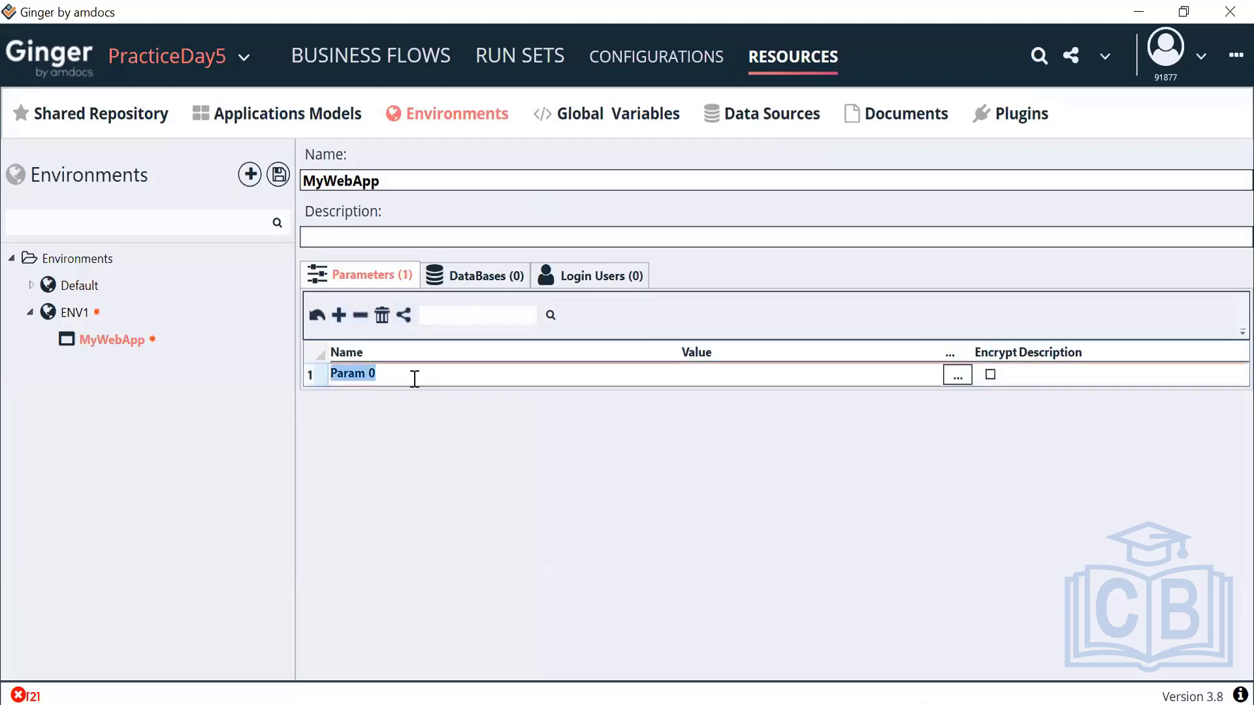
pyautogui.write('URL')
pyautogui.click(699, 368)
pyautogui.click(674, 428)
pyautogui.write('http')
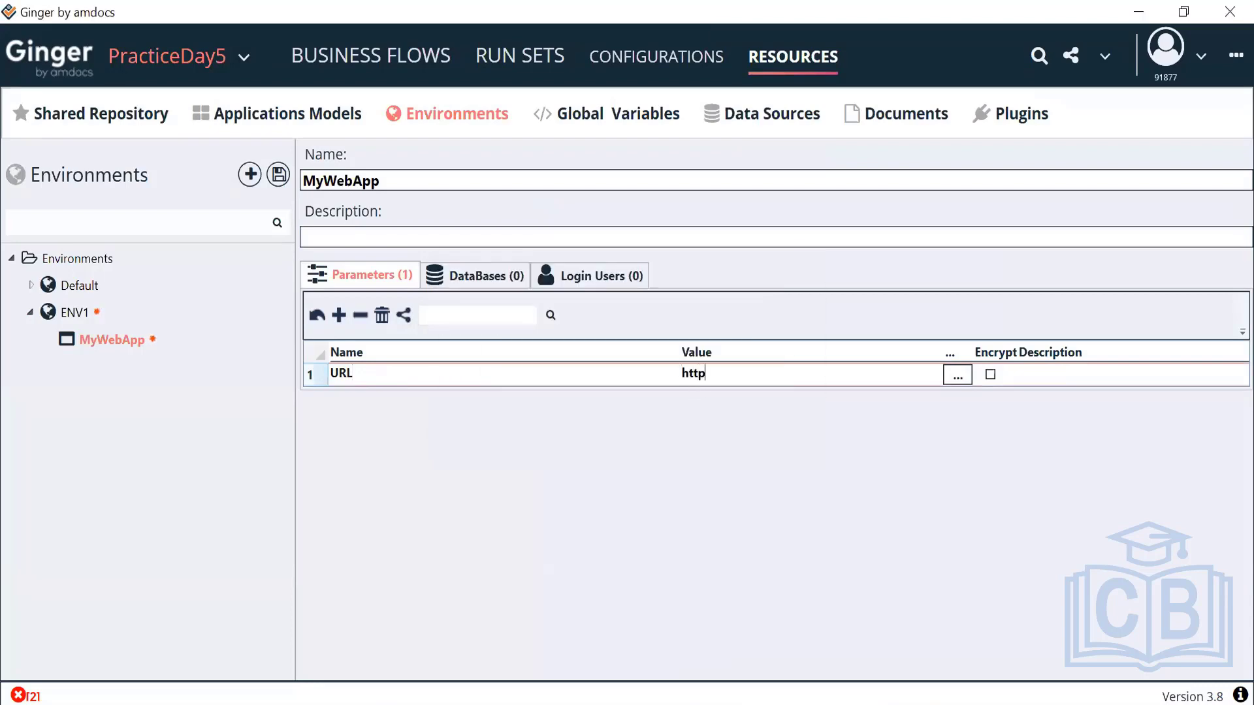
pyautogui.write('s://reqres.in')
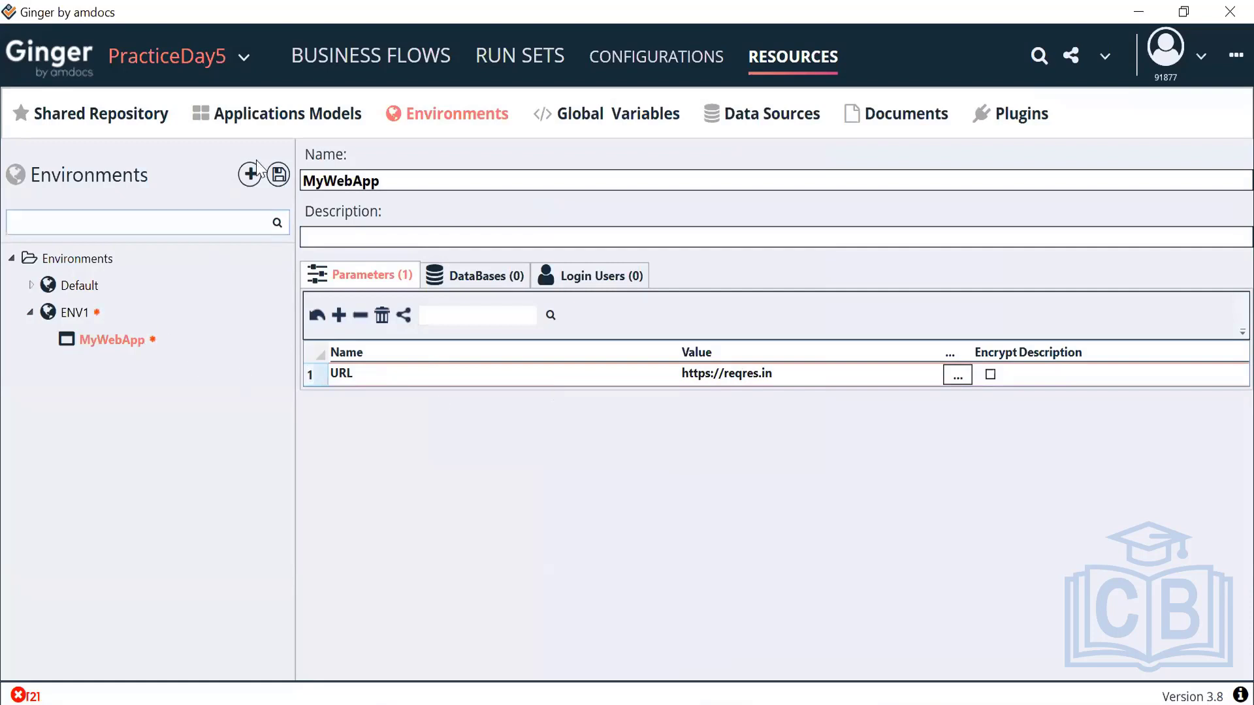
pyautogui.click(278, 175)
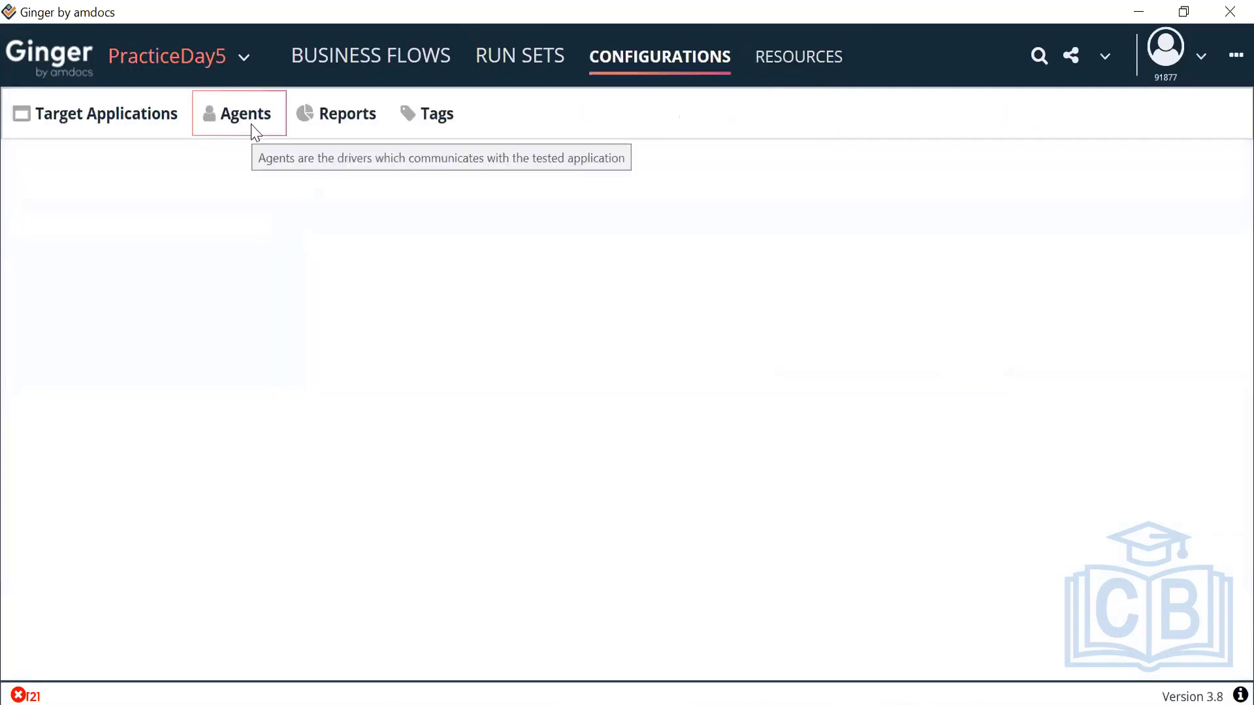
# - Create a new agent named "Chrome" with the Web platform, Web Driver and SeleniumChrome type
pyautogui.click(254, 129)
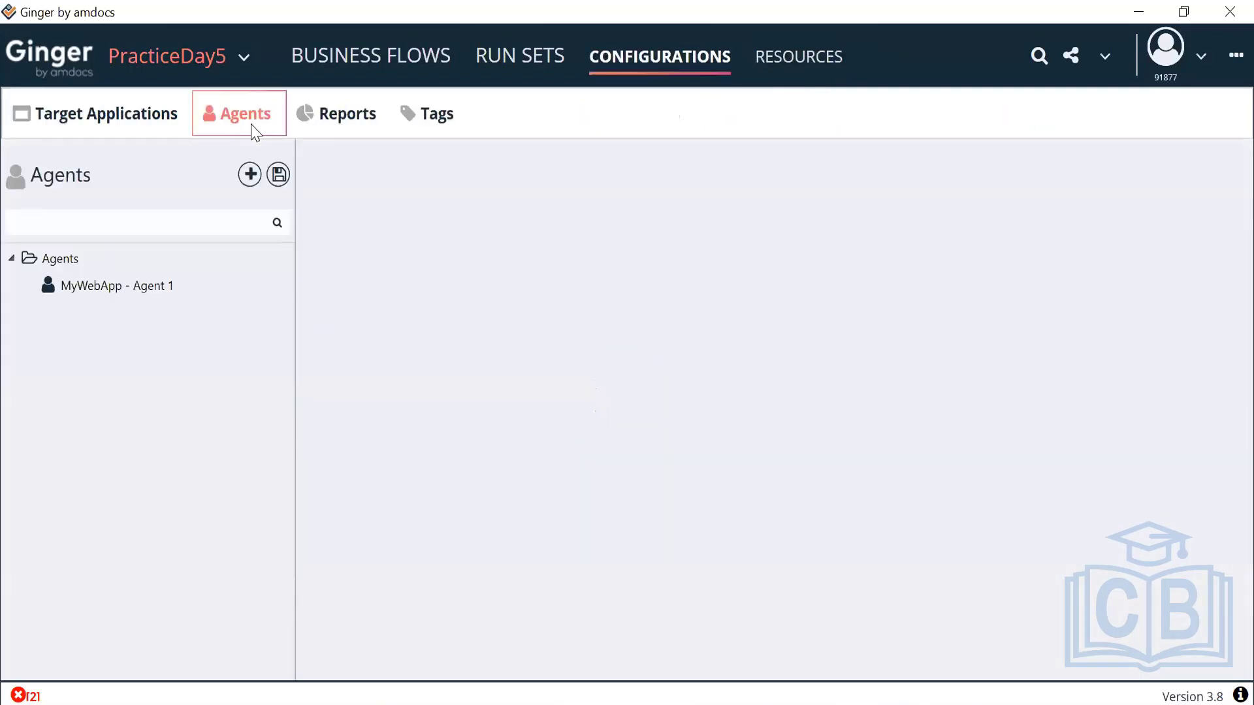
pyautogui.click(249, 175)
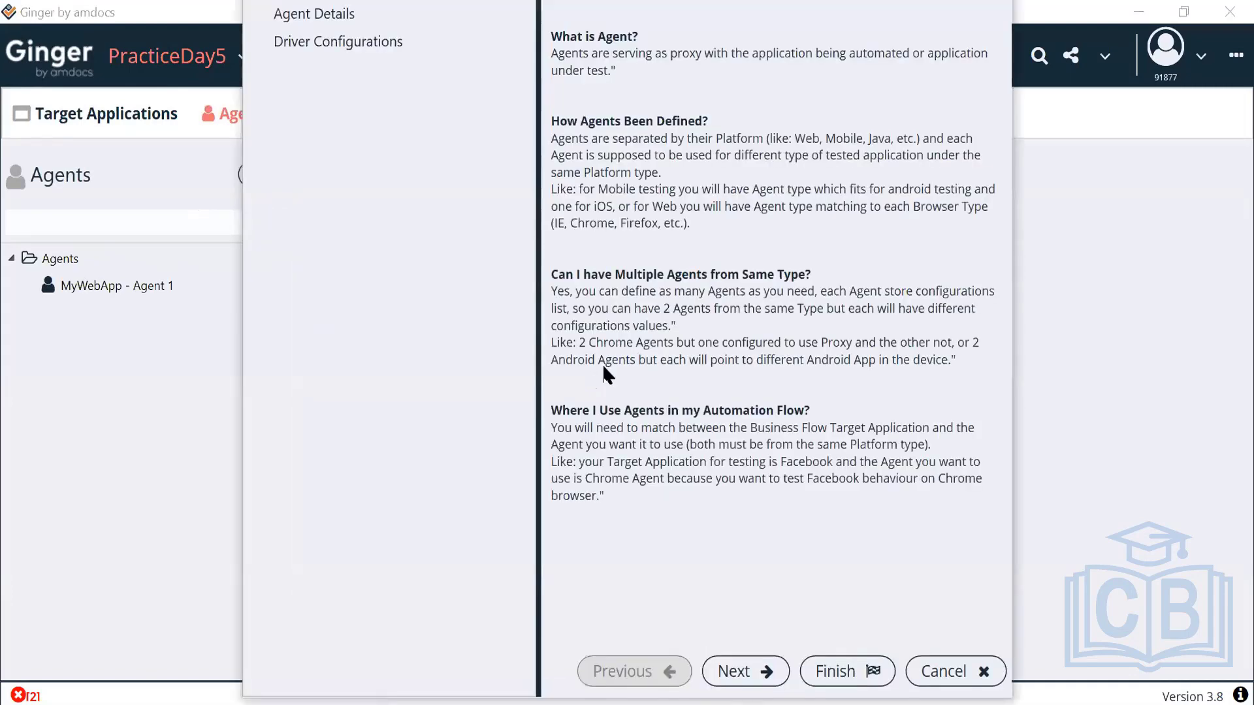
pyautogui.click(743, 676)
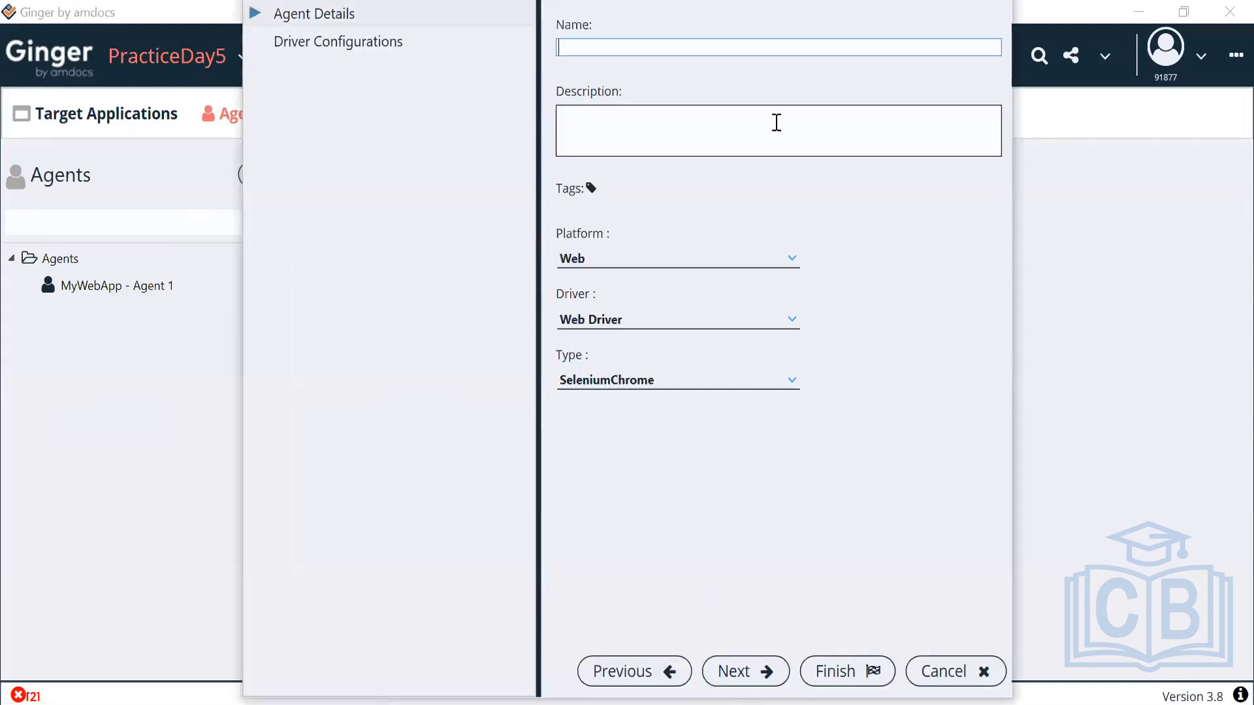
pyautogui.write('Chrome')
pyautogui.click(759, 673)
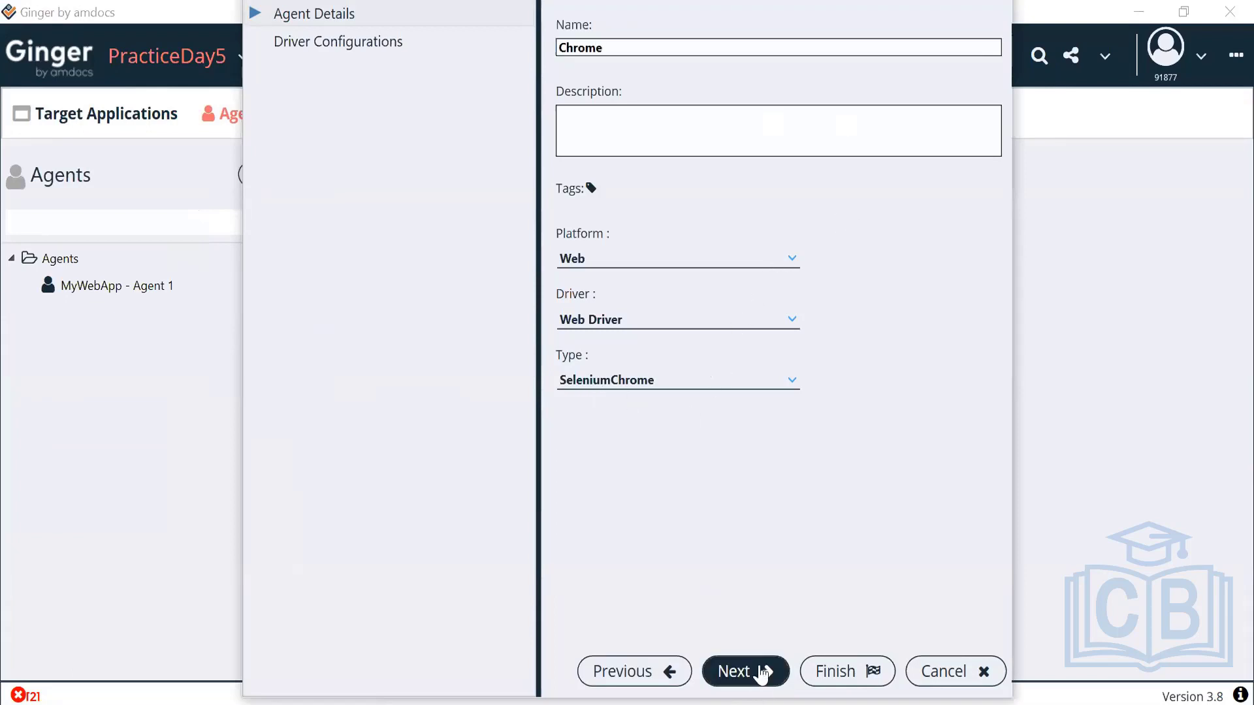
pyautogui.click(835, 672)
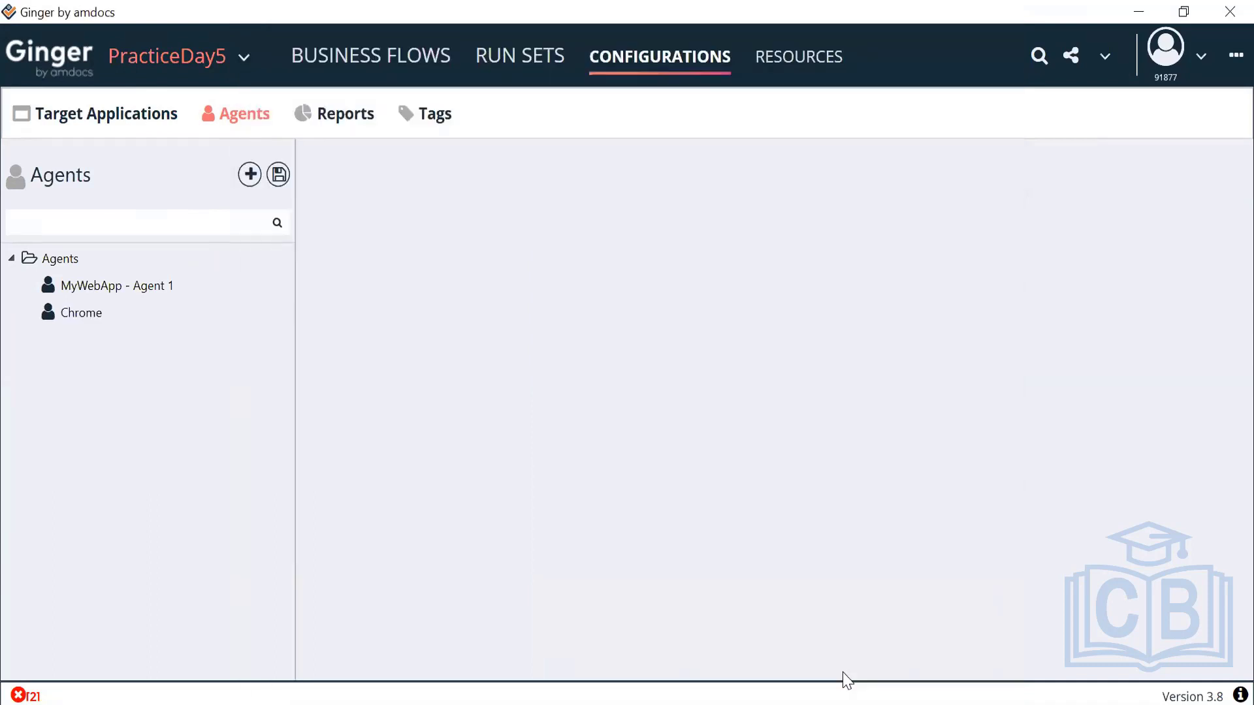
# - Try to save all agents, and save the Chrome agent individually
pyautogui.click(279, 176)
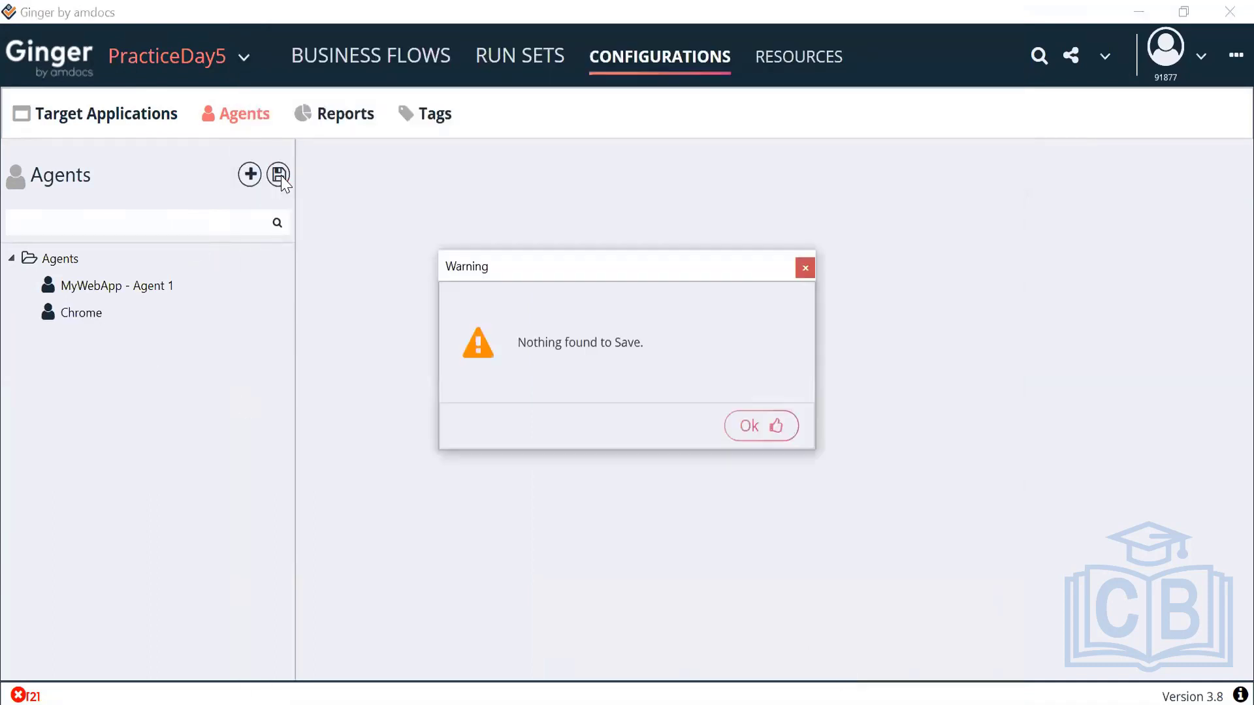
pyautogui.click(748, 431)
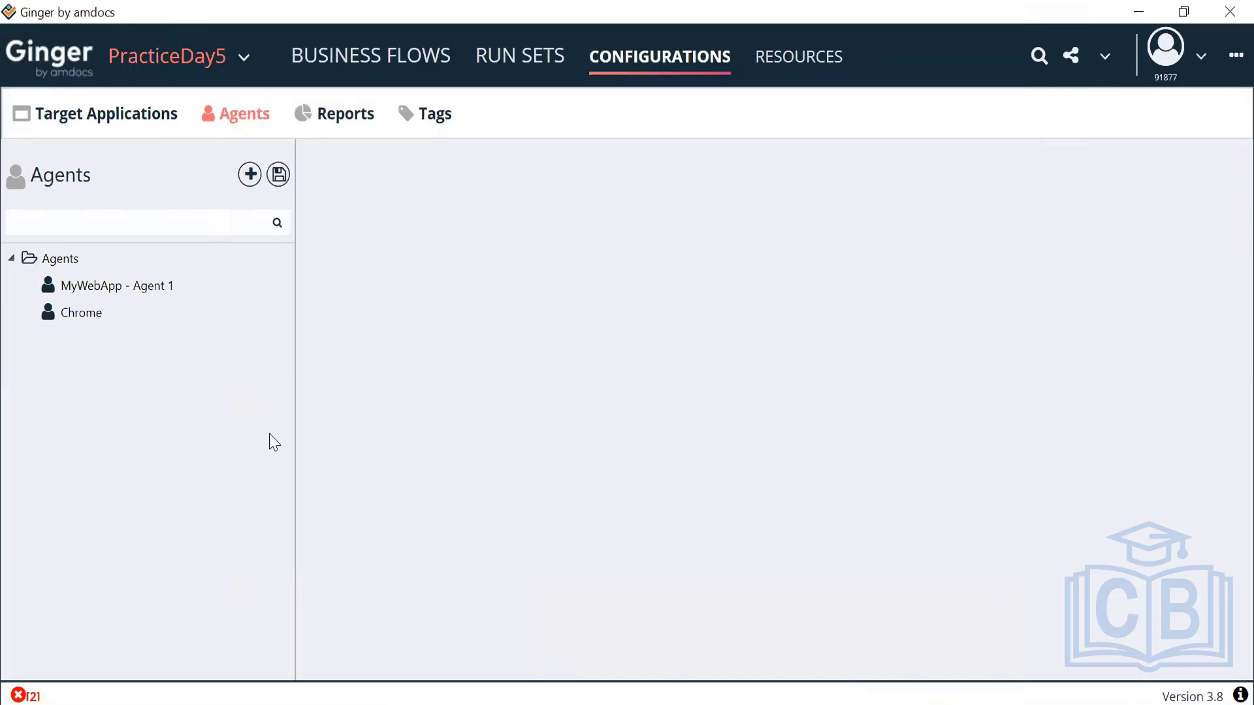
pyautogui.click(96, 319)
pyautogui.rightClick(97, 319)
pyautogui.click(110, 326)
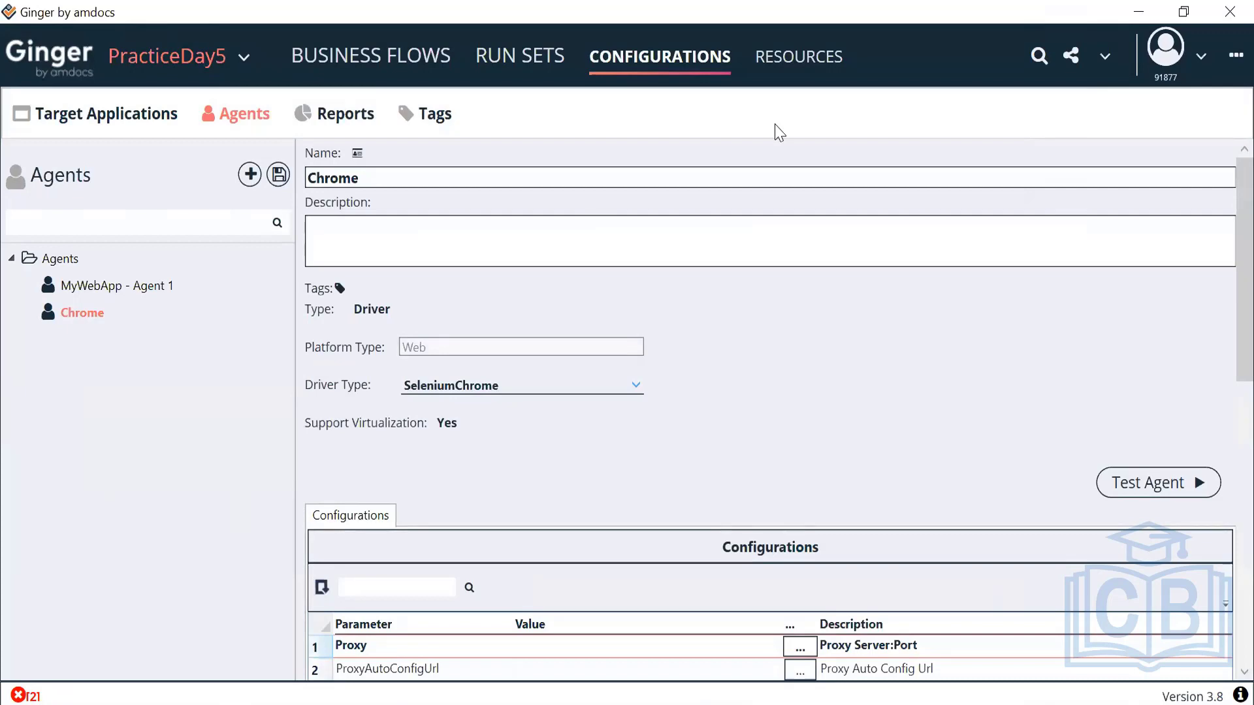
# - Return to the environments and save the parent environment of MyWebApp under ENV1
pyautogui.click(794, 59)
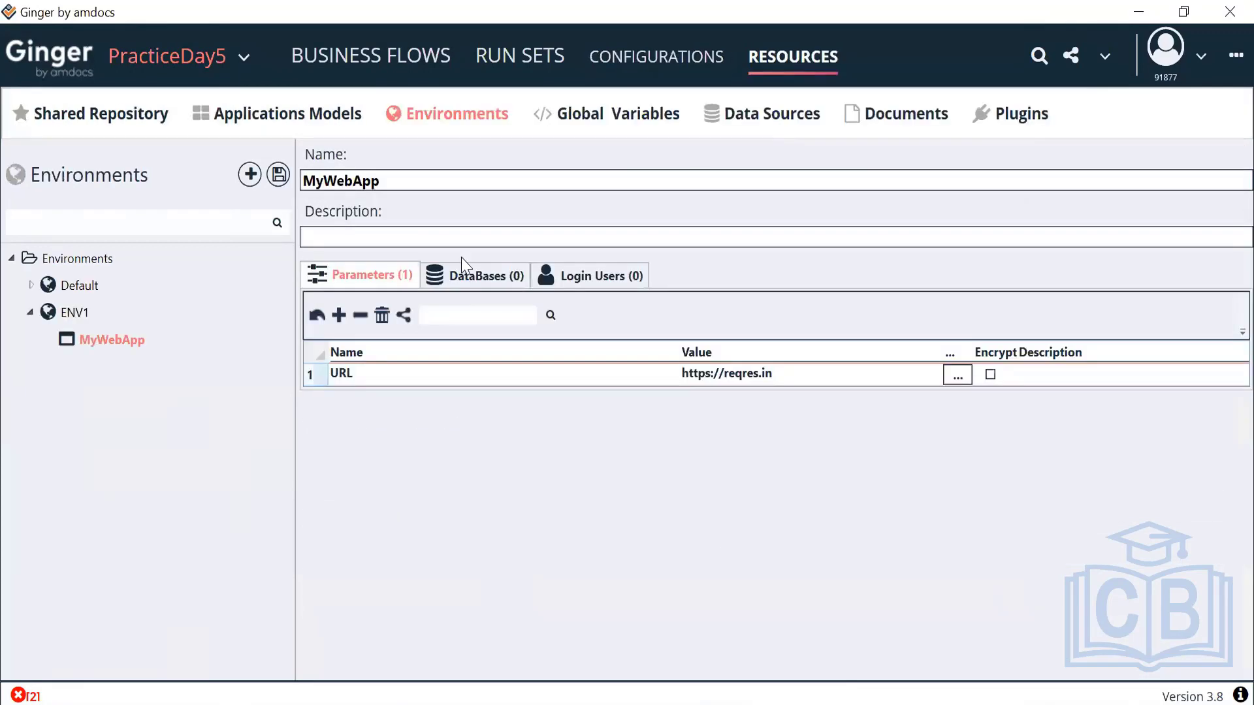
pyautogui.rightClick(122, 336)
pyautogui.click(163, 349)
pyautogui.click(278, 175)
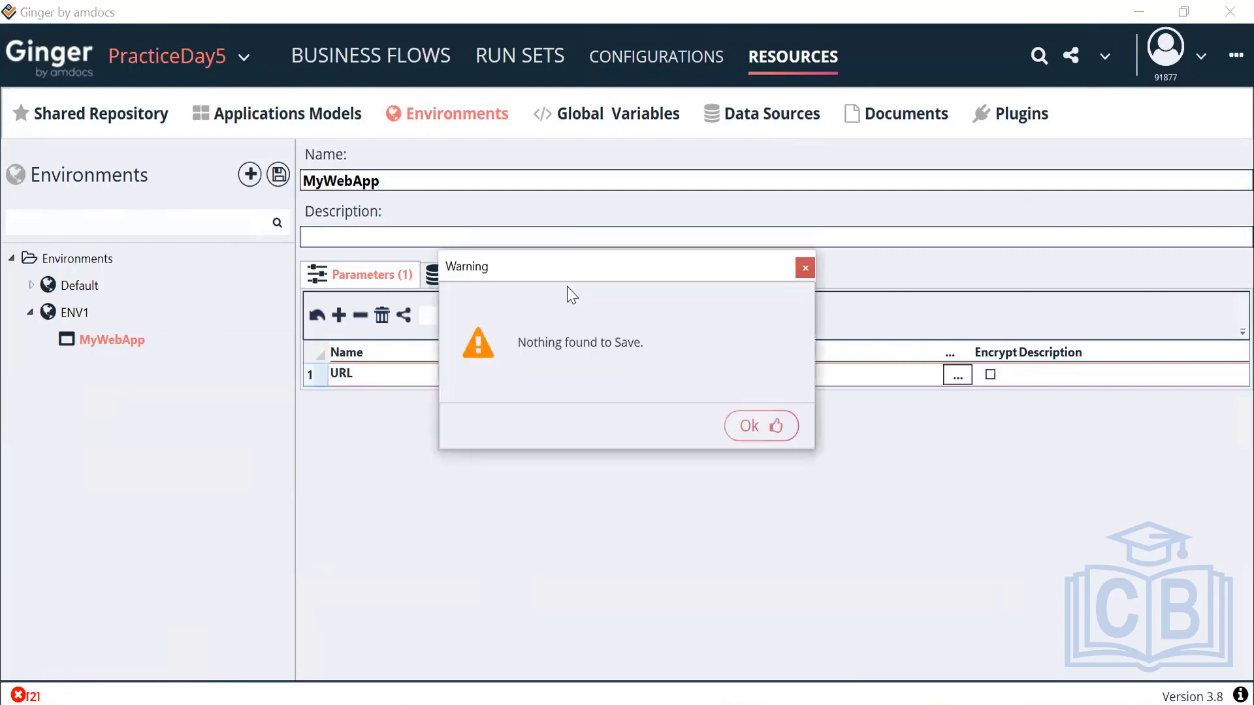
pyautogui.click(759, 425)
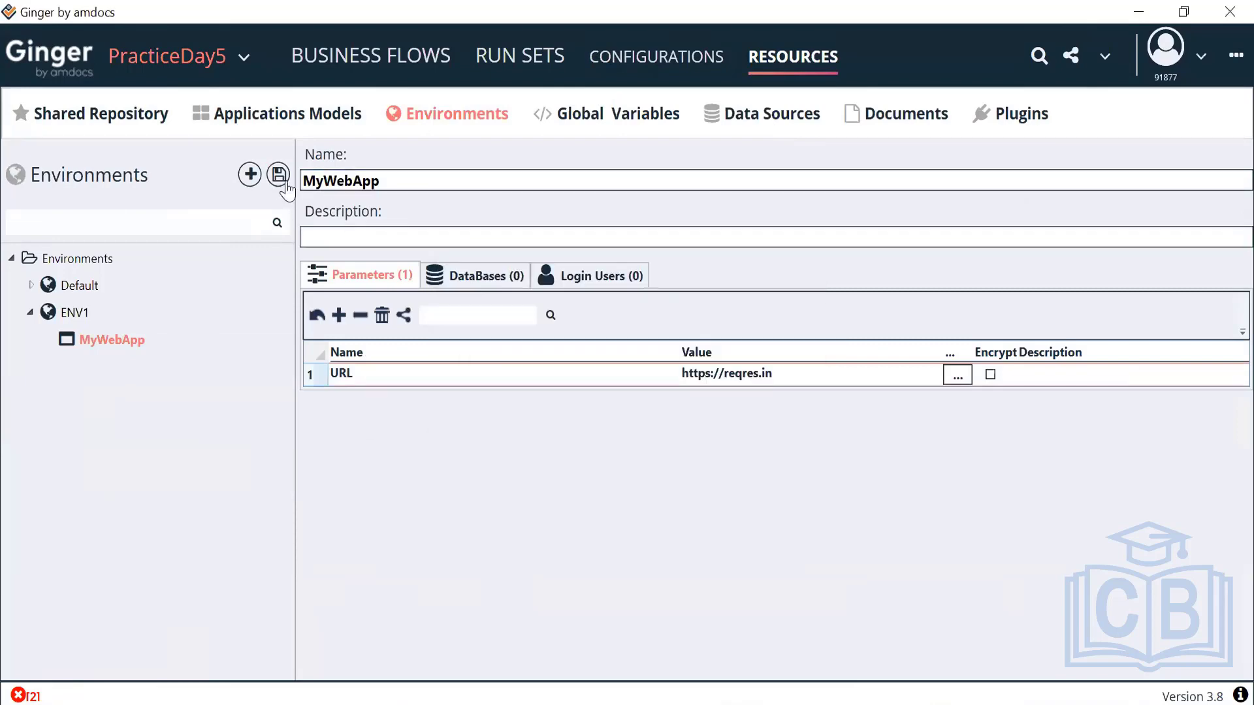
pyautogui.rightClick(139, 347)
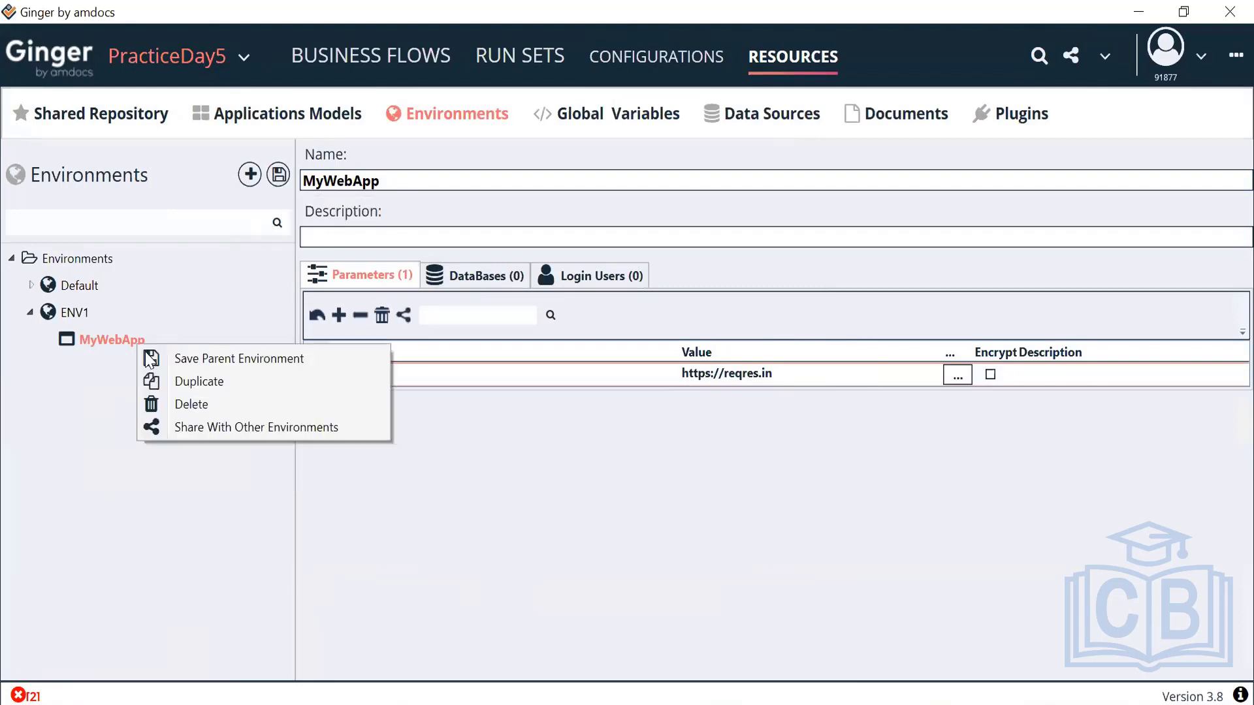
pyautogui.click(182, 359)
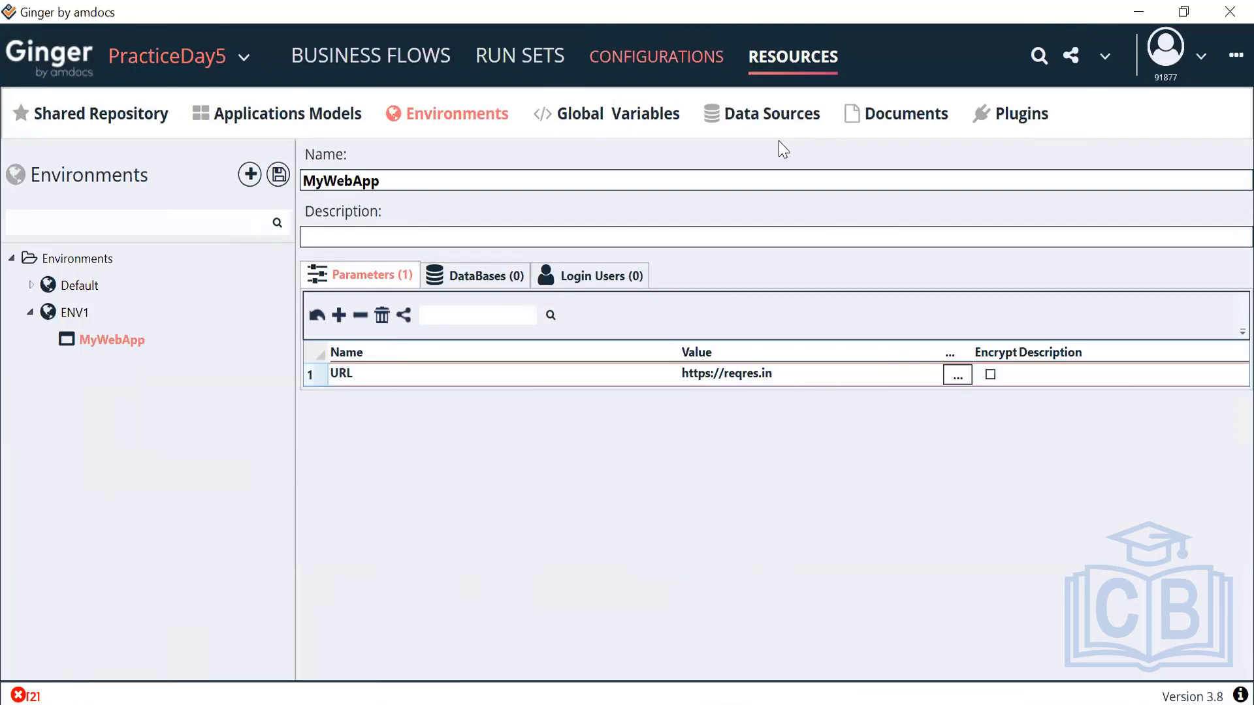
# - Go back to the agents in the configurations and save the Chrome agent again
pyautogui.click(656, 57)
pyautogui.rightClick(81, 315)
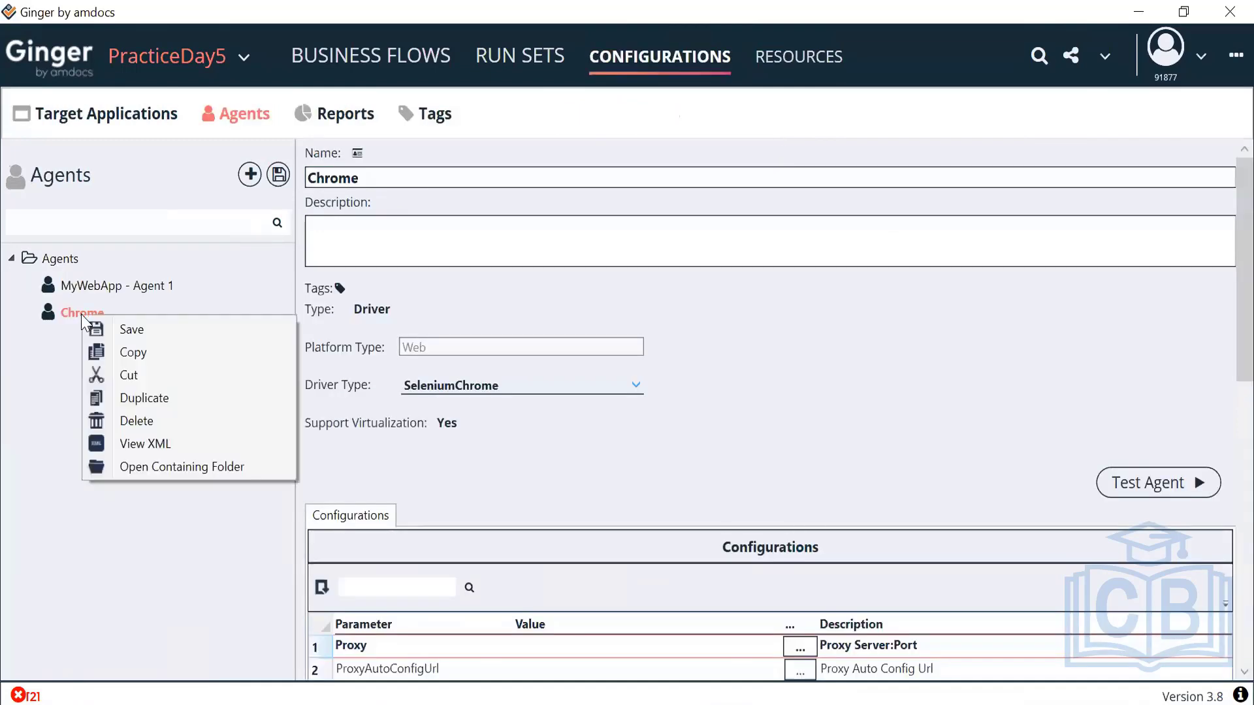
pyautogui.click(117, 328)
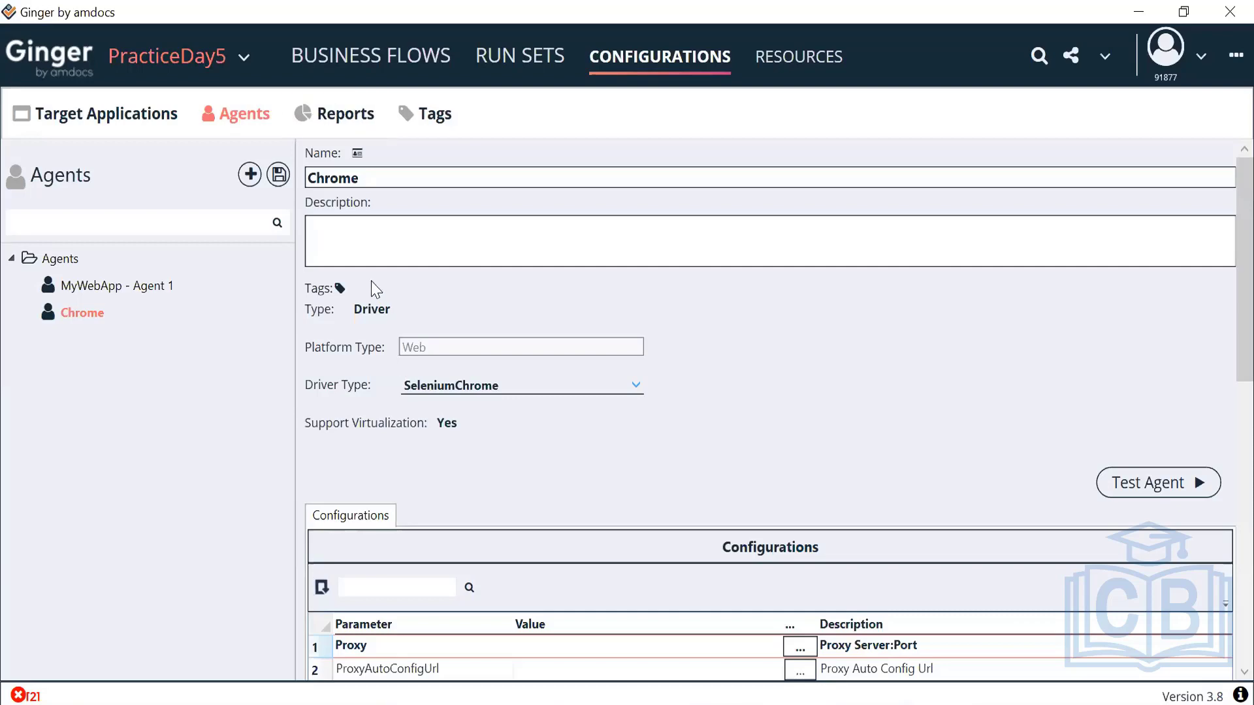
# - Check which target applications are available for the business flow Flow 1, keeping MyWebApp selected
pyautogui.click(372, 56)
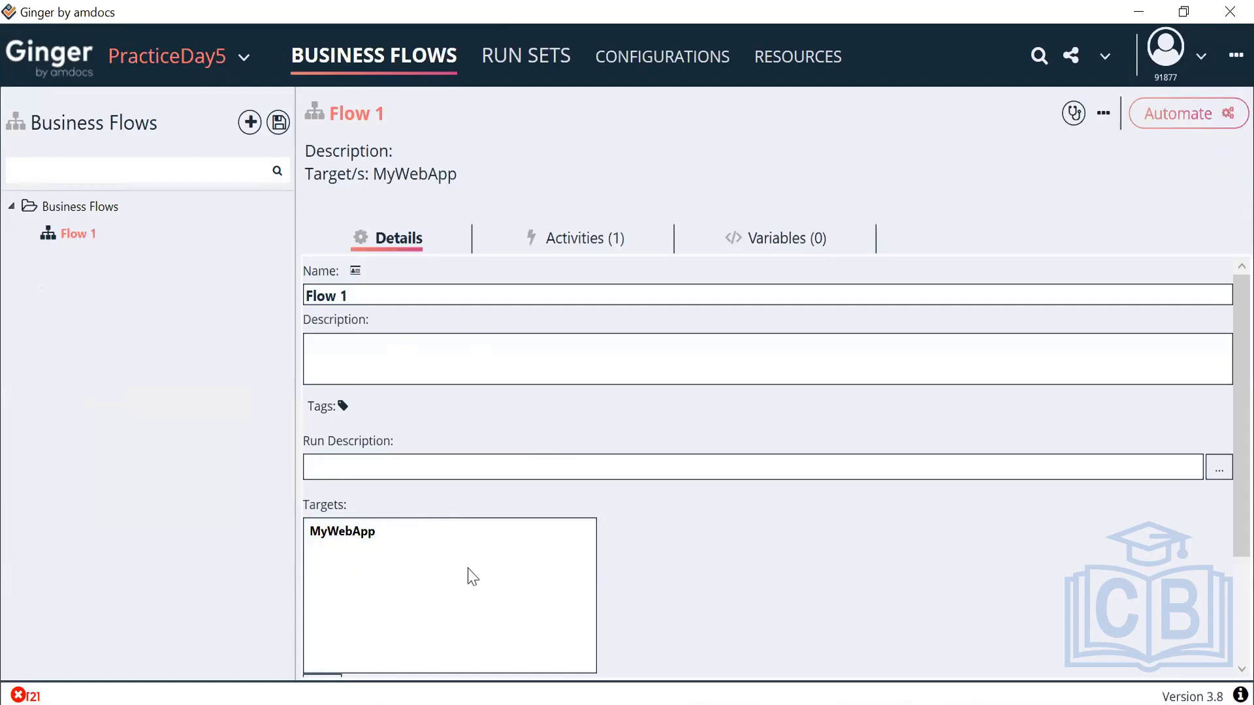
pyautogui.click(358, 532)
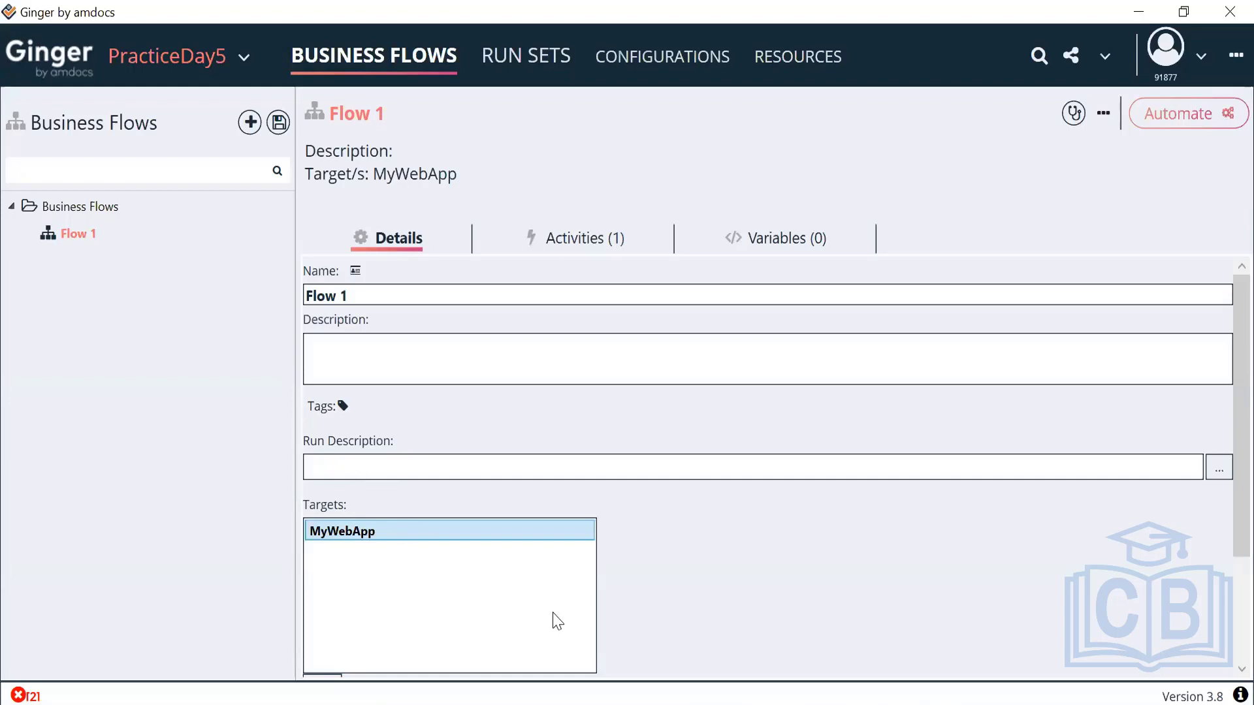
pyautogui.moveTo(1223, 428); pyautogui.dragTo(1223, 483)
pyautogui.click(322, 611)
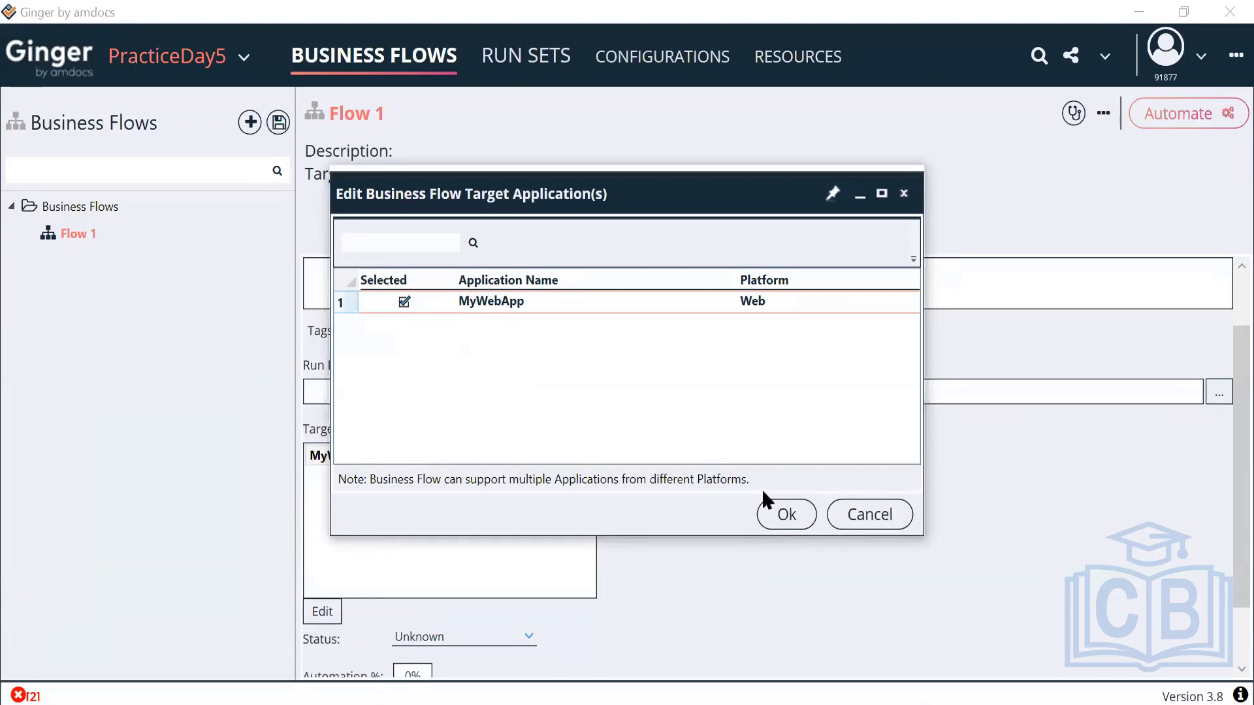
pyautogui.click(788, 515)
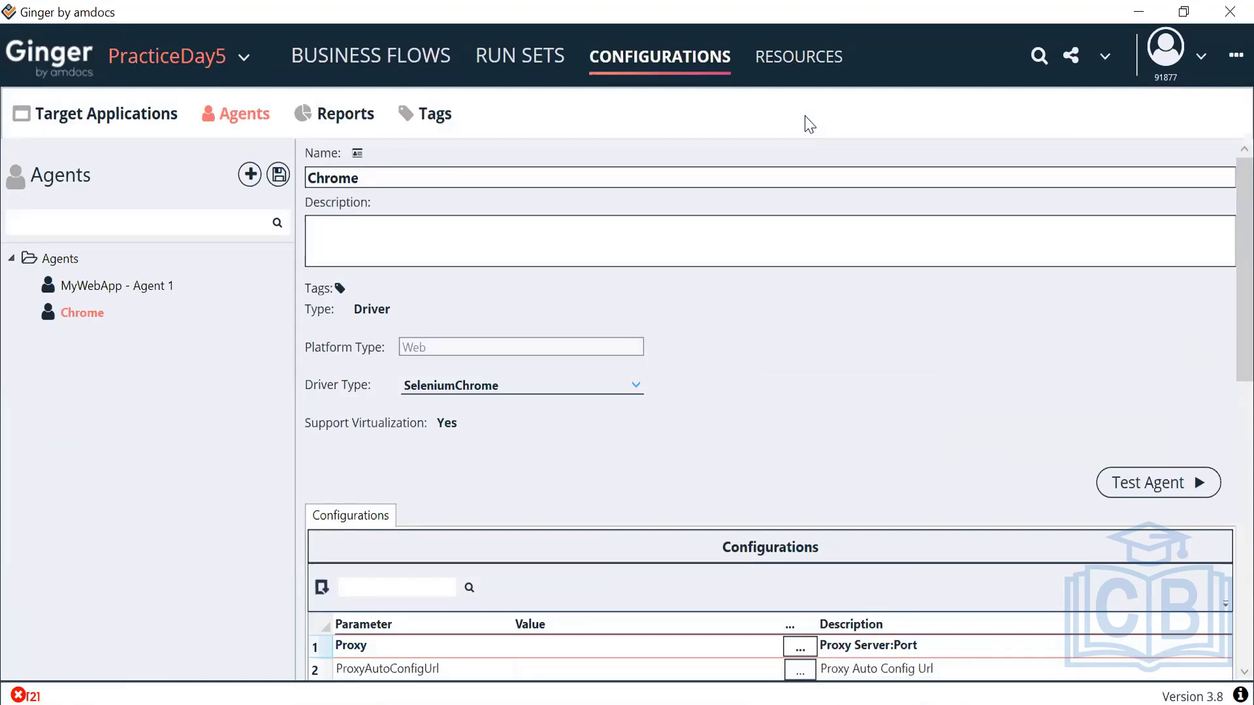
# - Add MyWebServicesApp to the solution's target applications and save the list
pyautogui.click(150, 119)
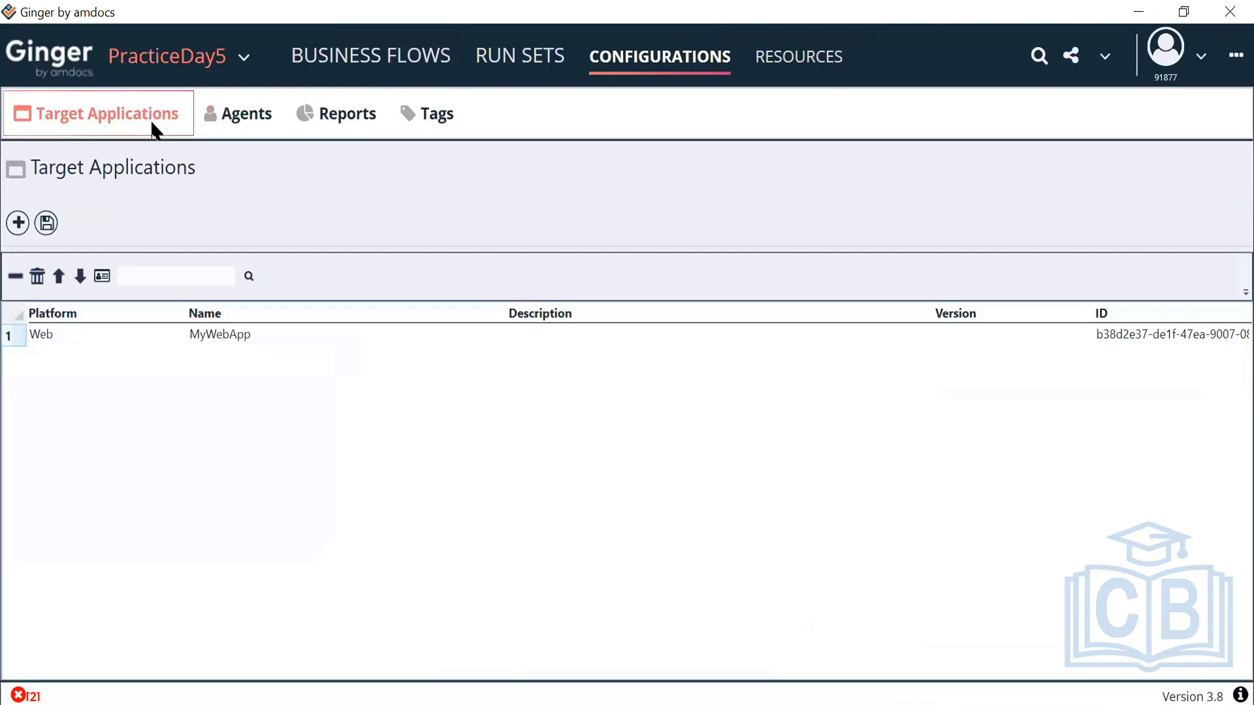
pyautogui.click(17, 226)
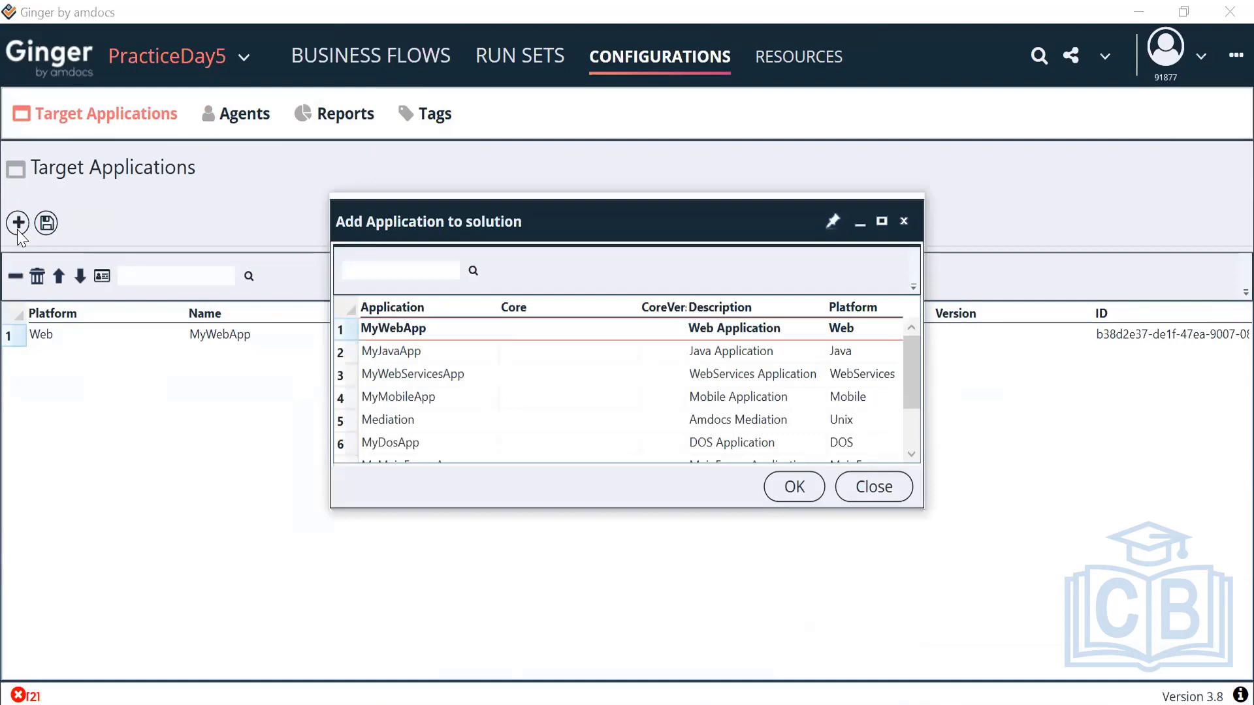
pyautogui.click(441, 382)
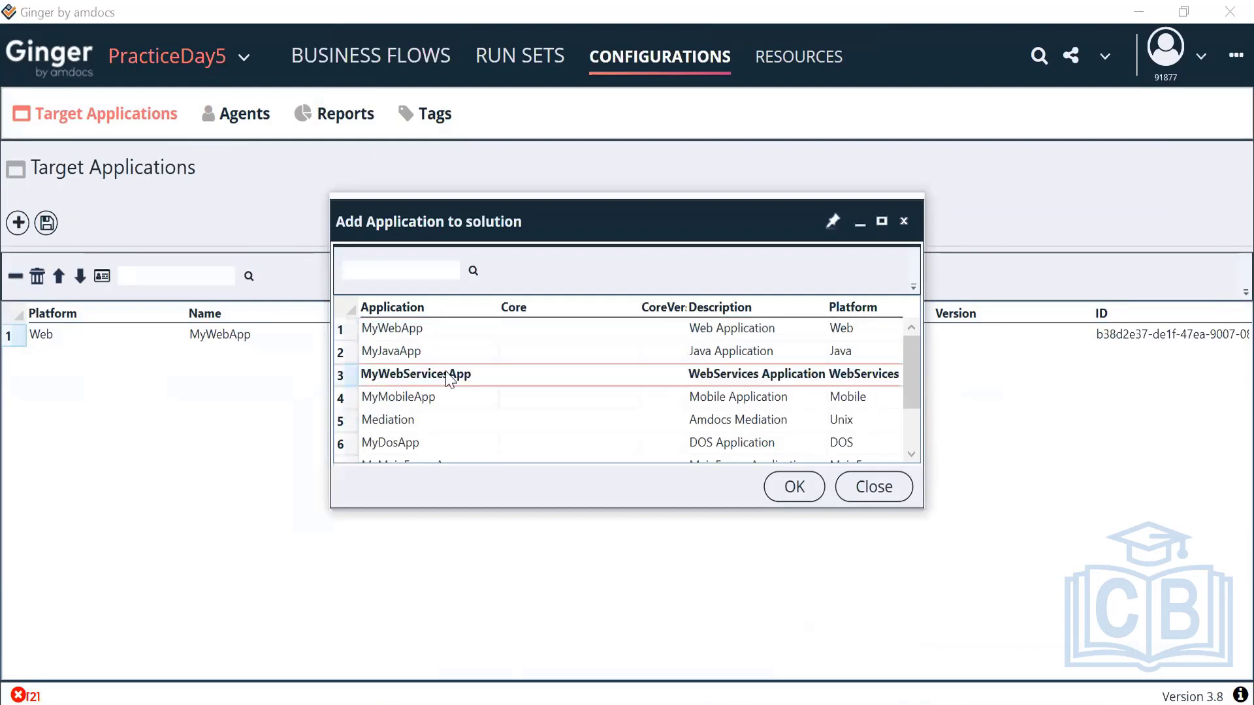
pyautogui.click(796, 490)
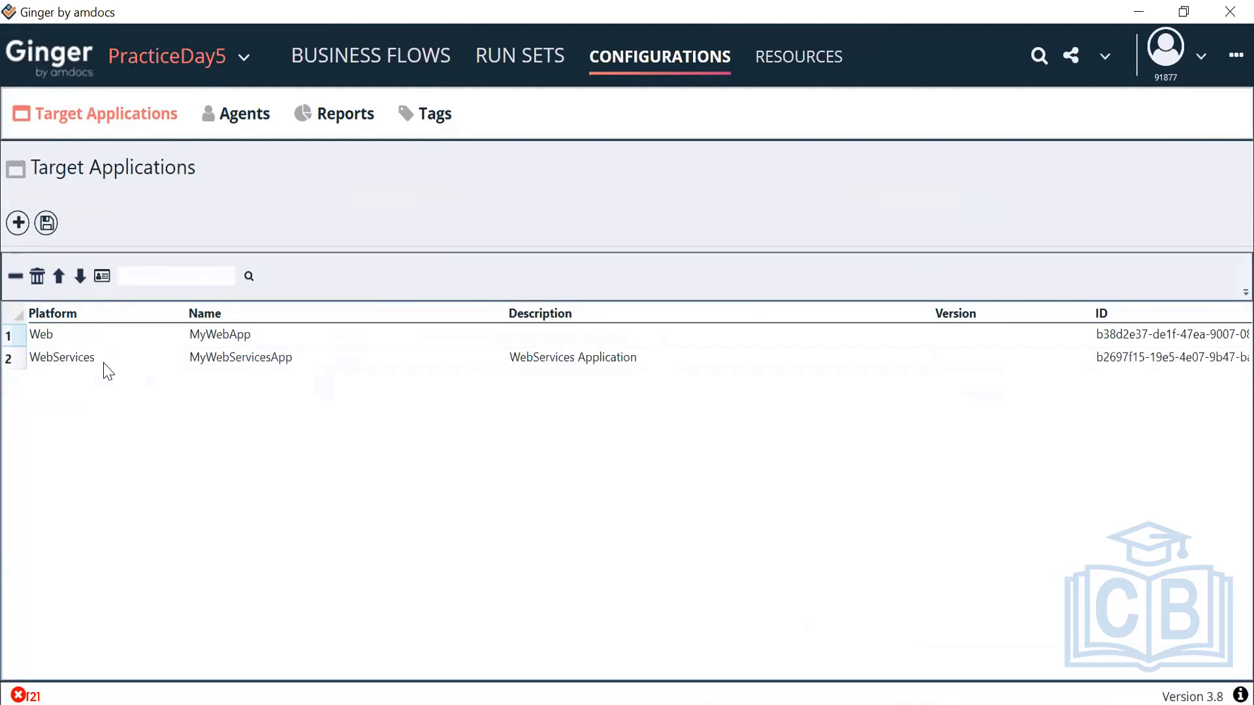
pyautogui.click(42, 222)
pyautogui.click(667, 427)
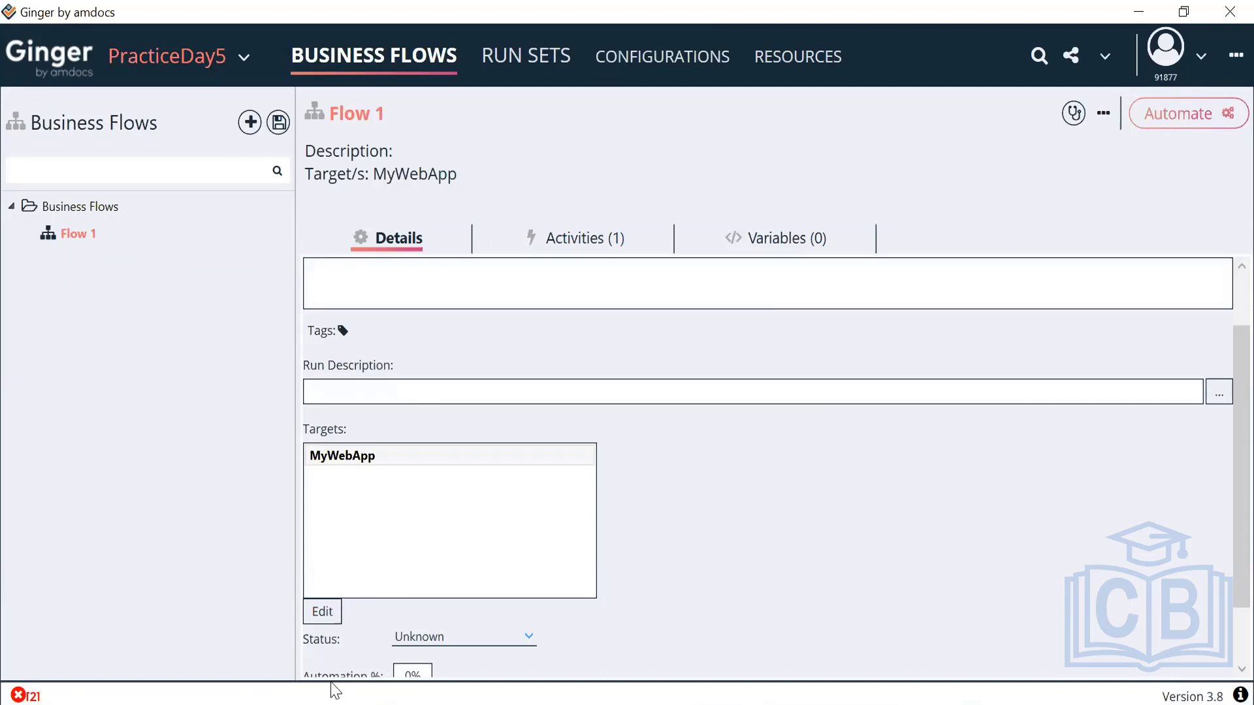
# - Add MyWebServicesApp to the target applications of the business flow Flow 1 and save the flow
pyautogui.click(333, 608)
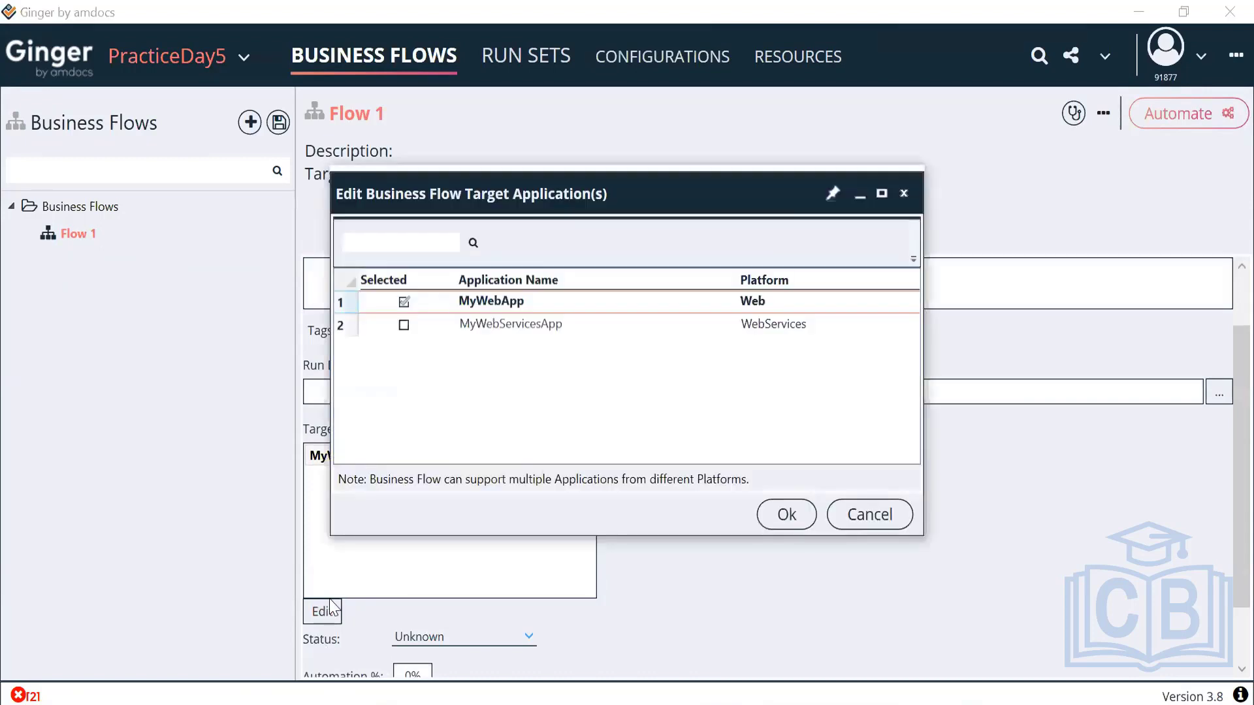
pyautogui.click(405, 326)
pyautogui.click(788, 514)
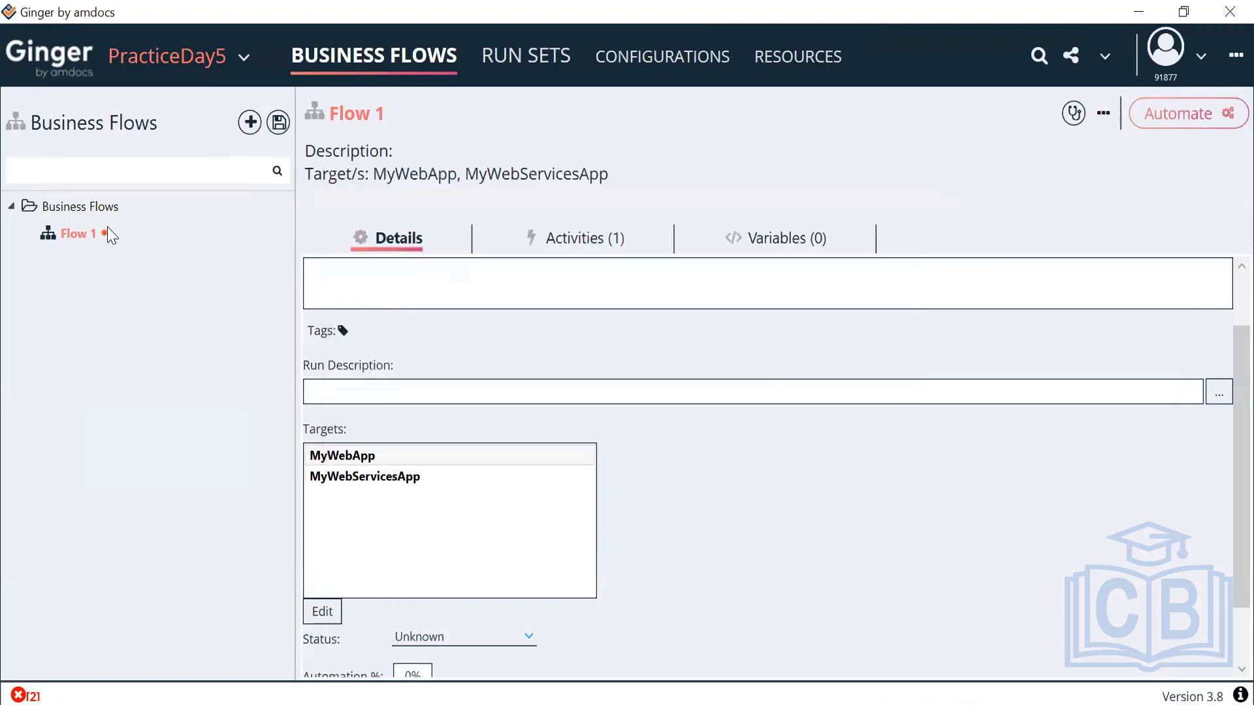
pyautogui.click(278, 122)
# - Start a new agent in the configurations and set its platform to Web Services
pyautogui.click(659, 56)
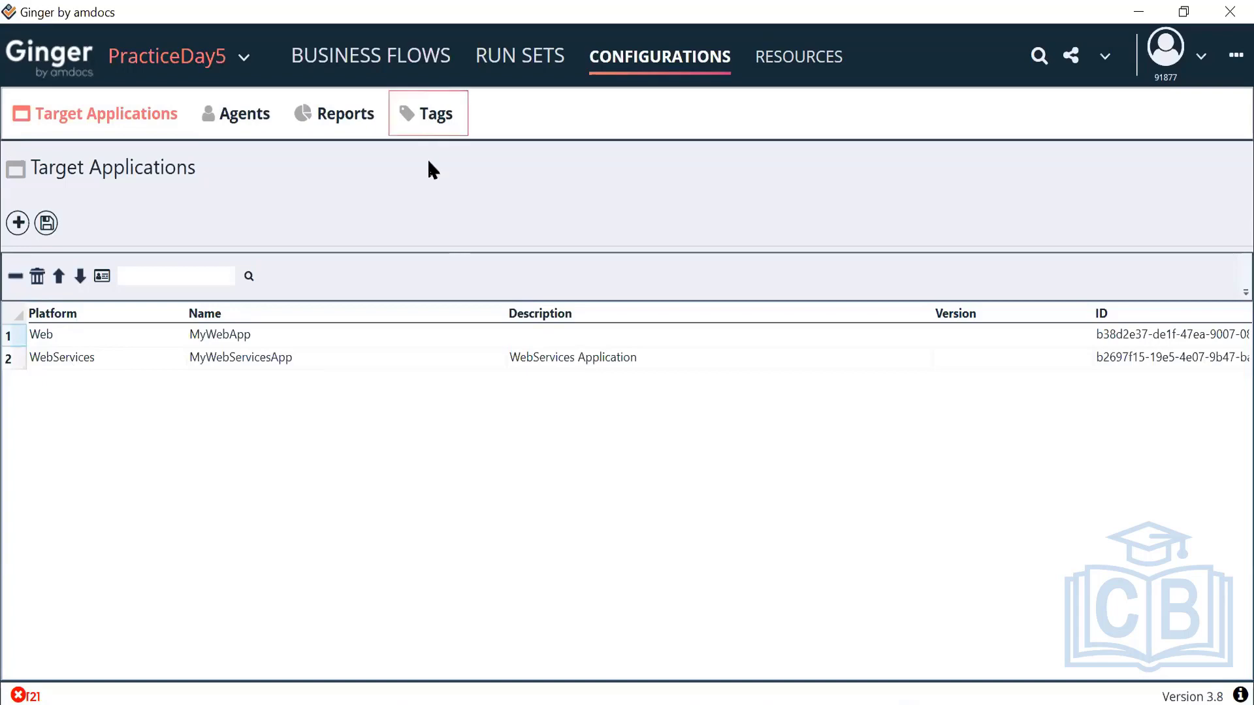
pyautogui.click(411, 56)
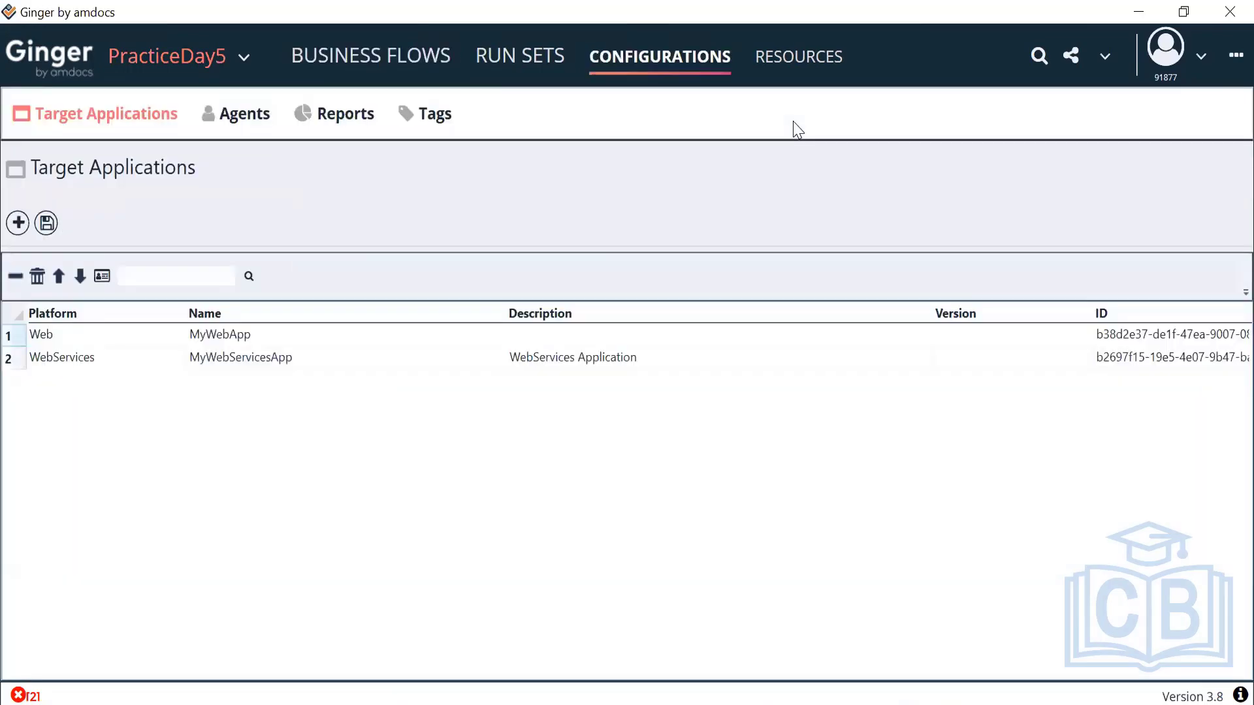
pyautogui.click(56, 365)
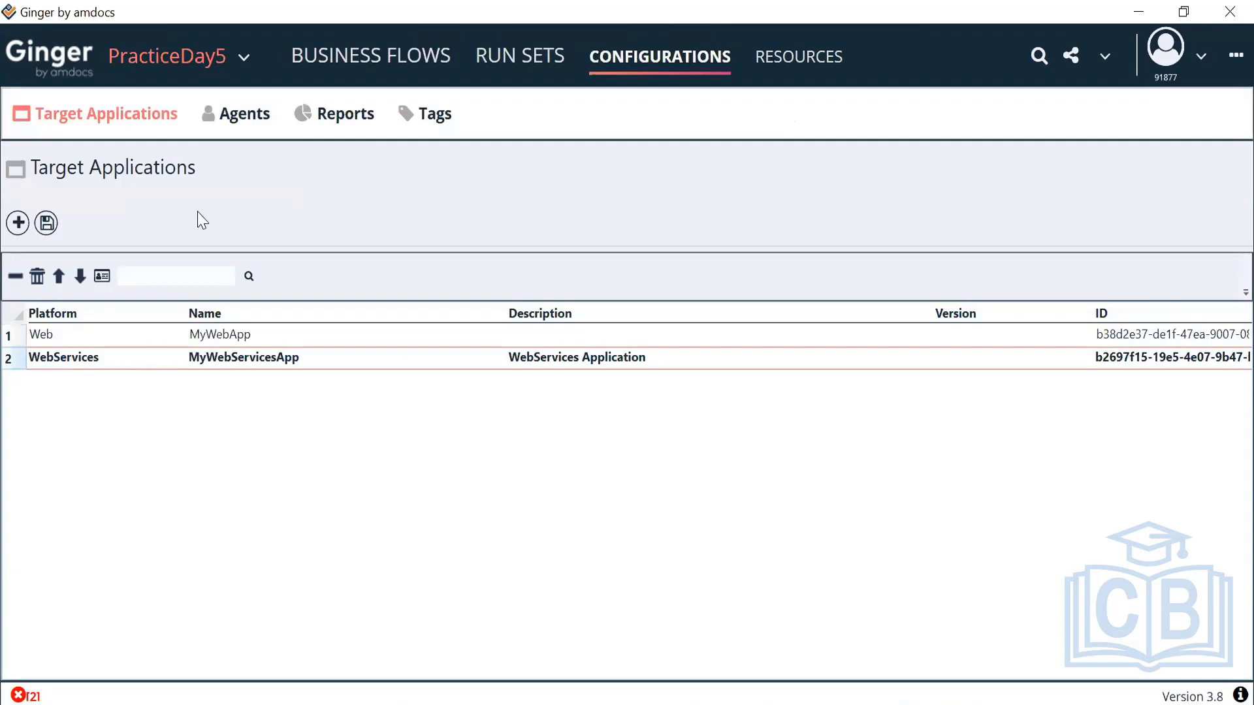
pyautogui.click(243, 121)
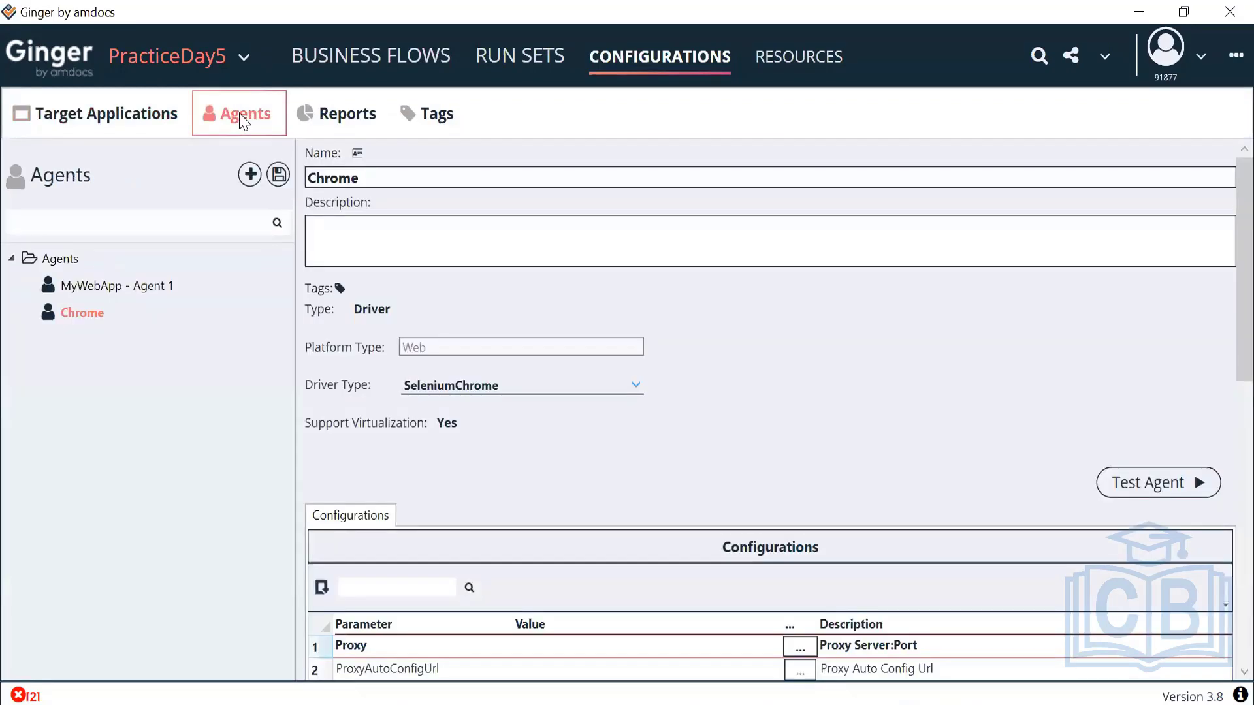
pyautogui.click(248, 180)
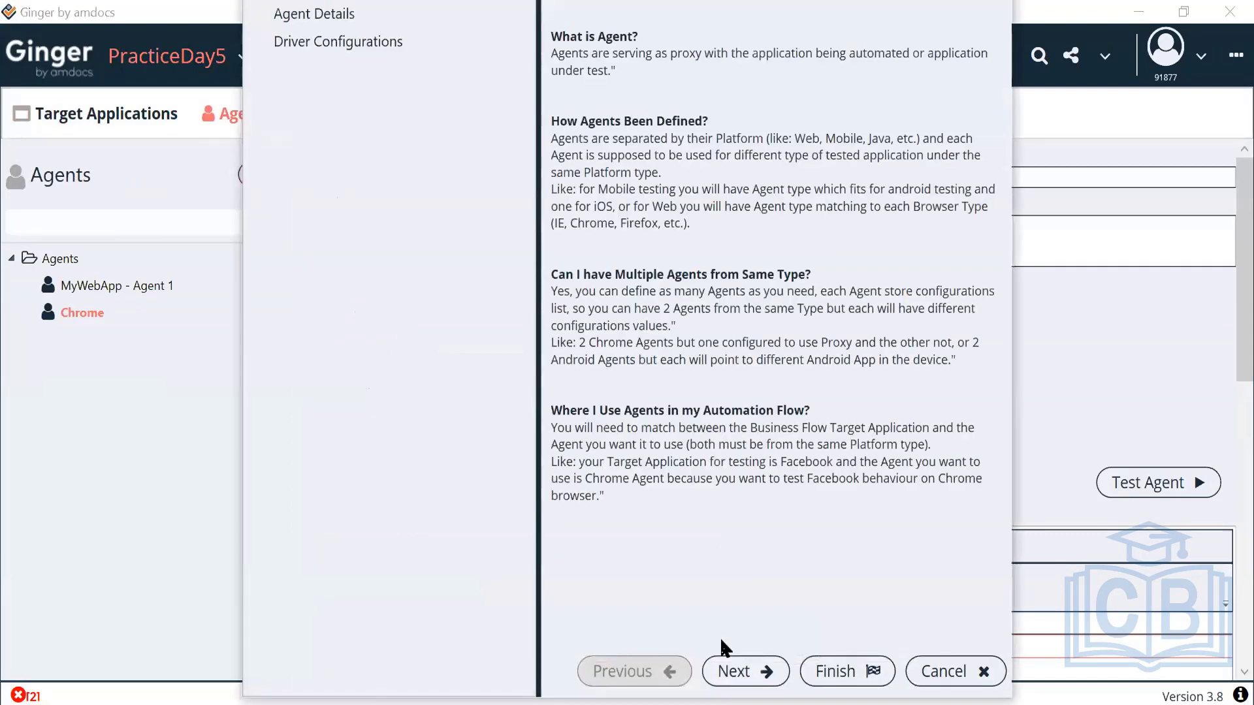
pyautogui.click(732, 675)
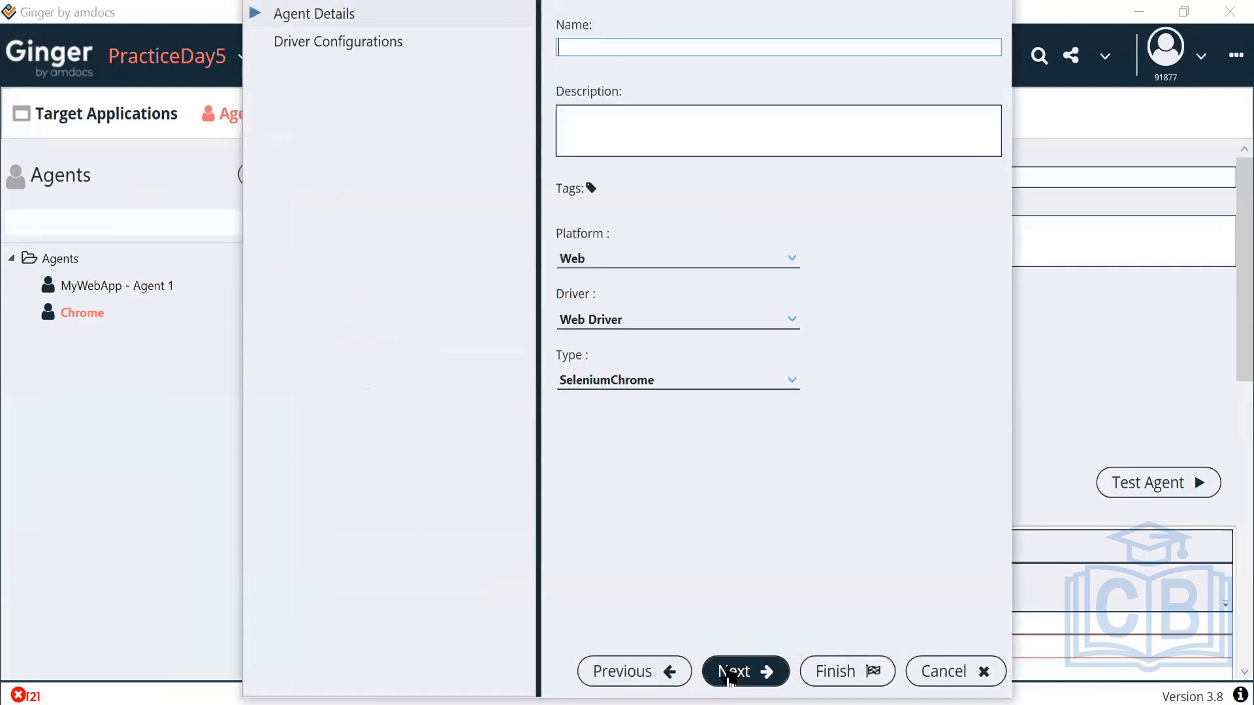
pyautogui.click(680, 259)
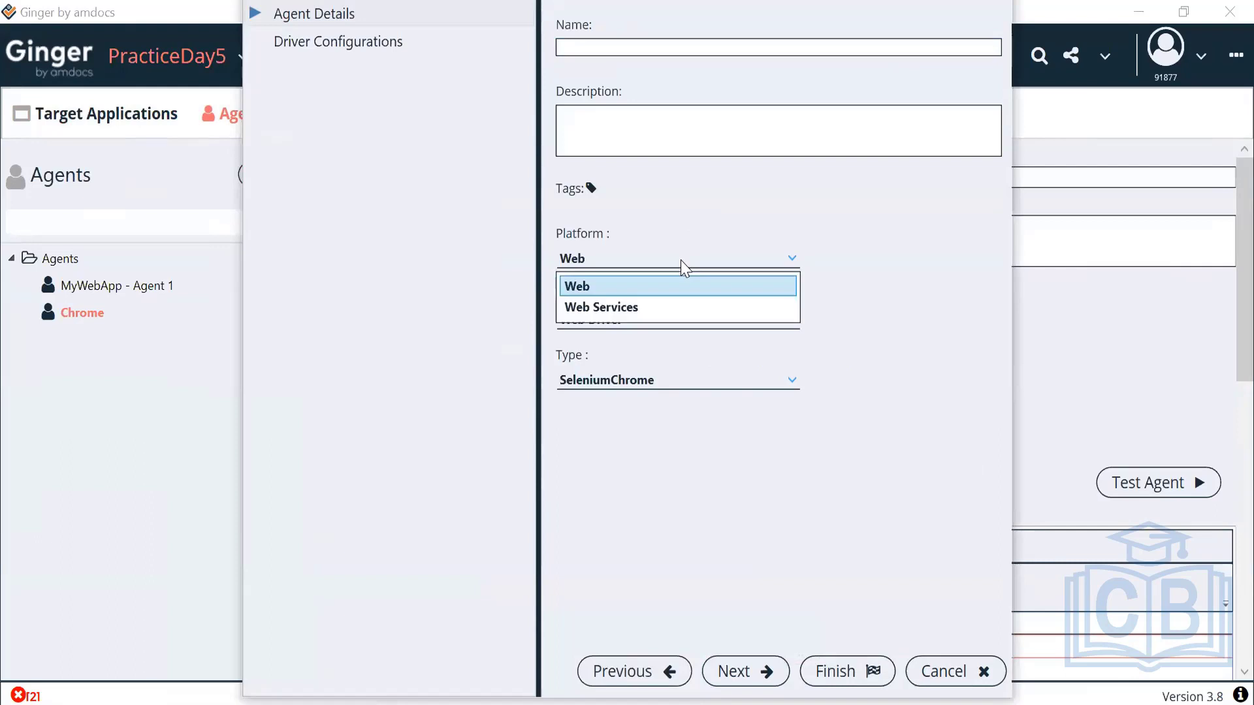
pyautogui.click(637, 308)
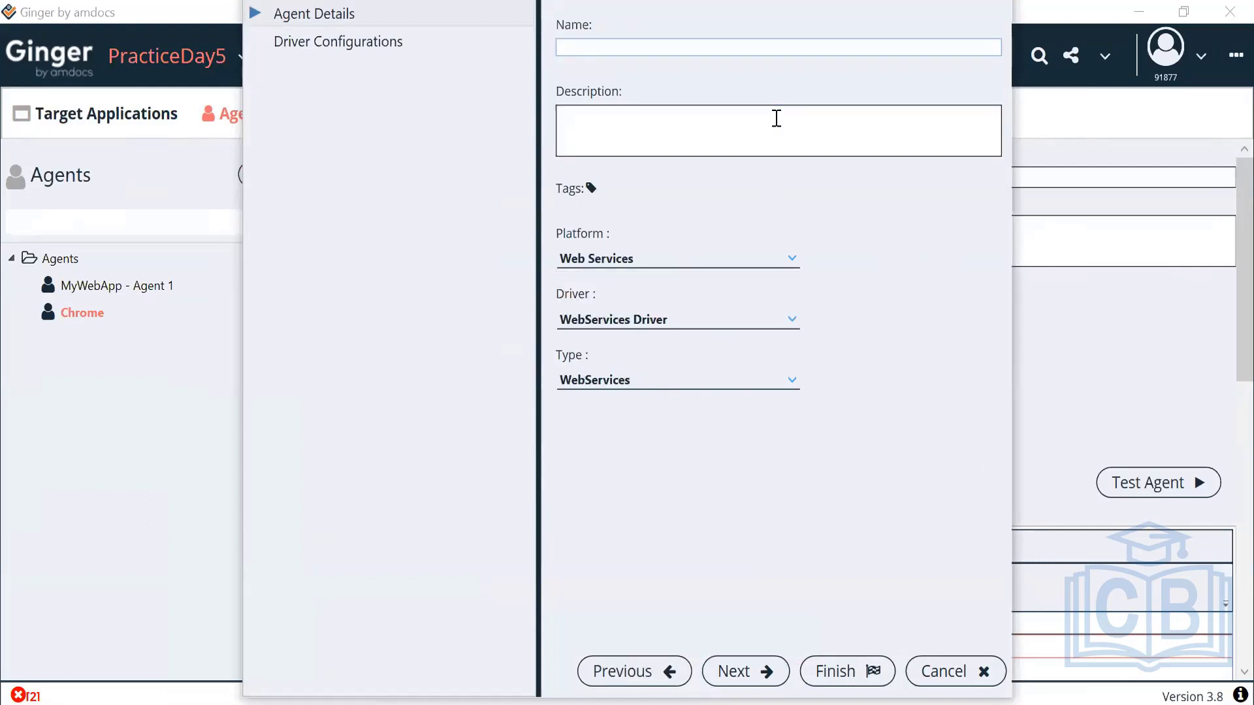
# - Name the new agent API, finish creating it with the default driver configurations, and save the agents
pyautogui.click(775, 48)
pyautogui.write('API')
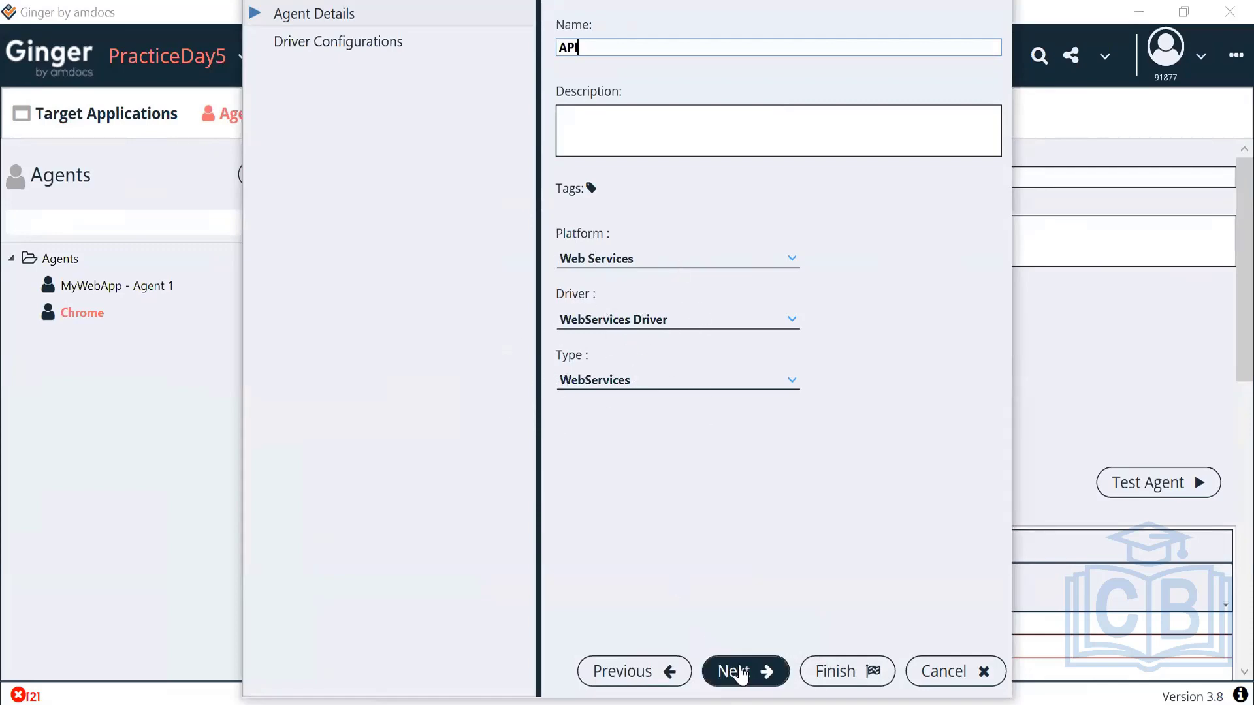
pyautogui.click(741, 674)
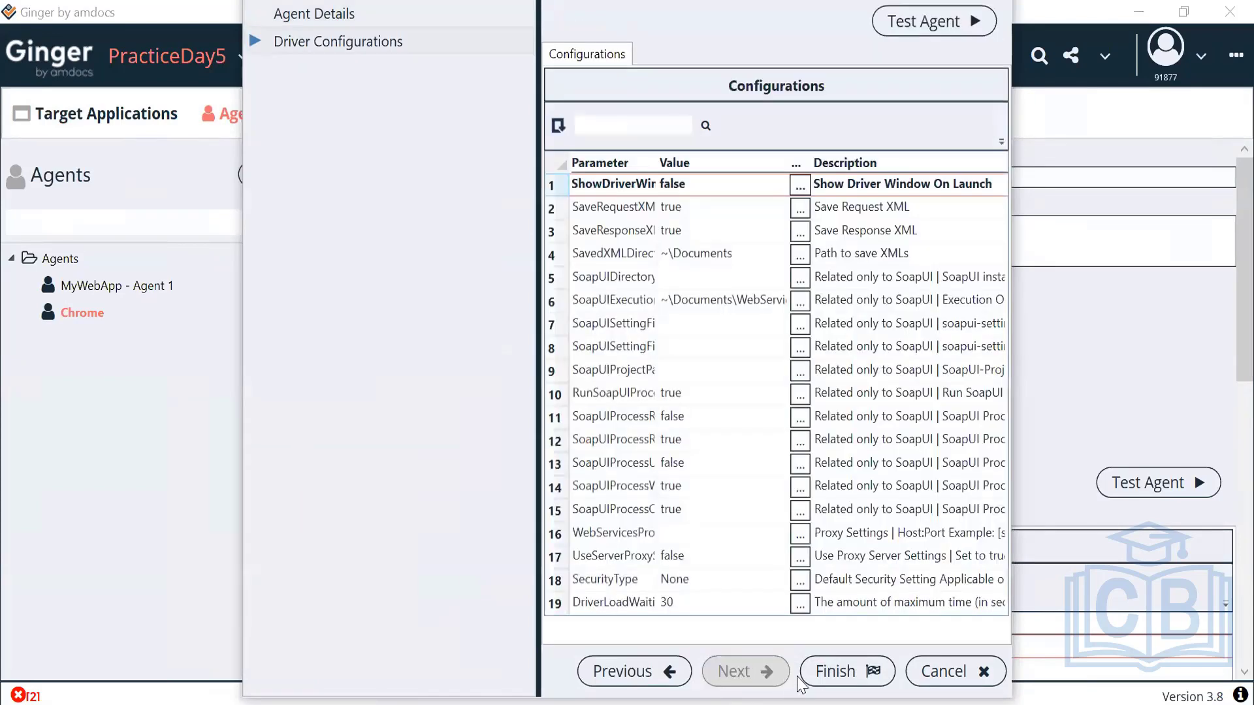
pyautogui.click(826, 680)
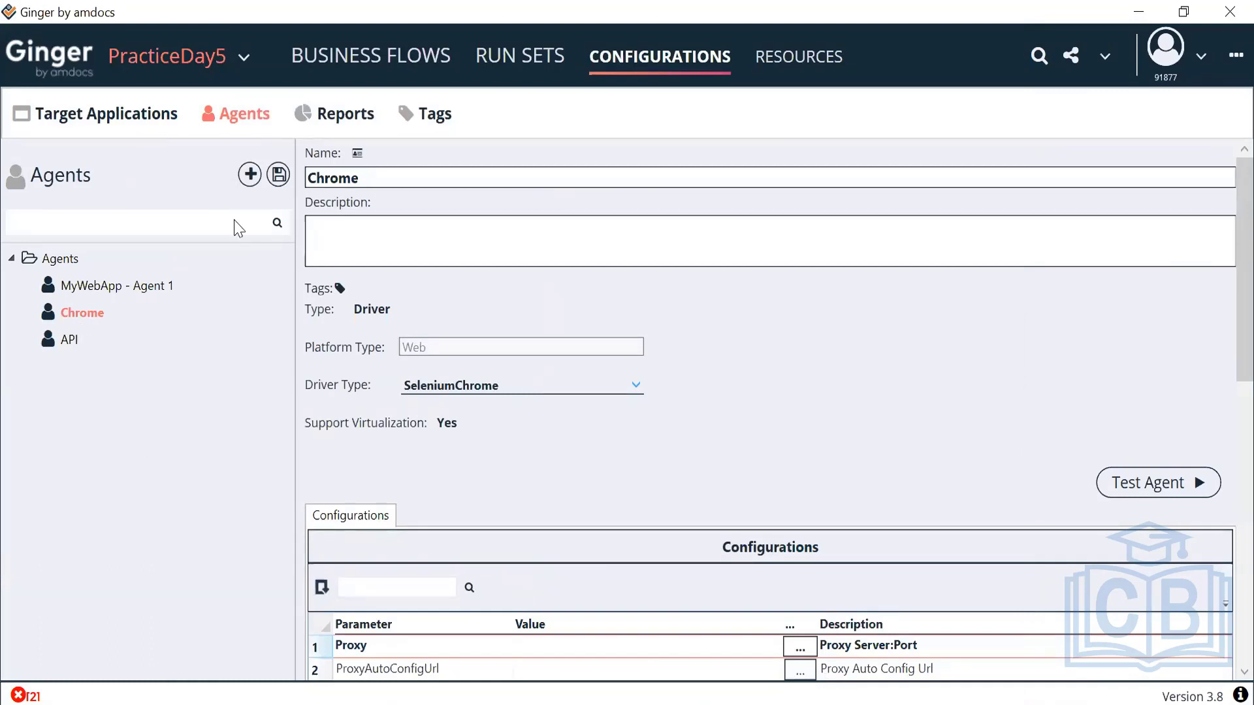
pyautogui.click(277, 175)
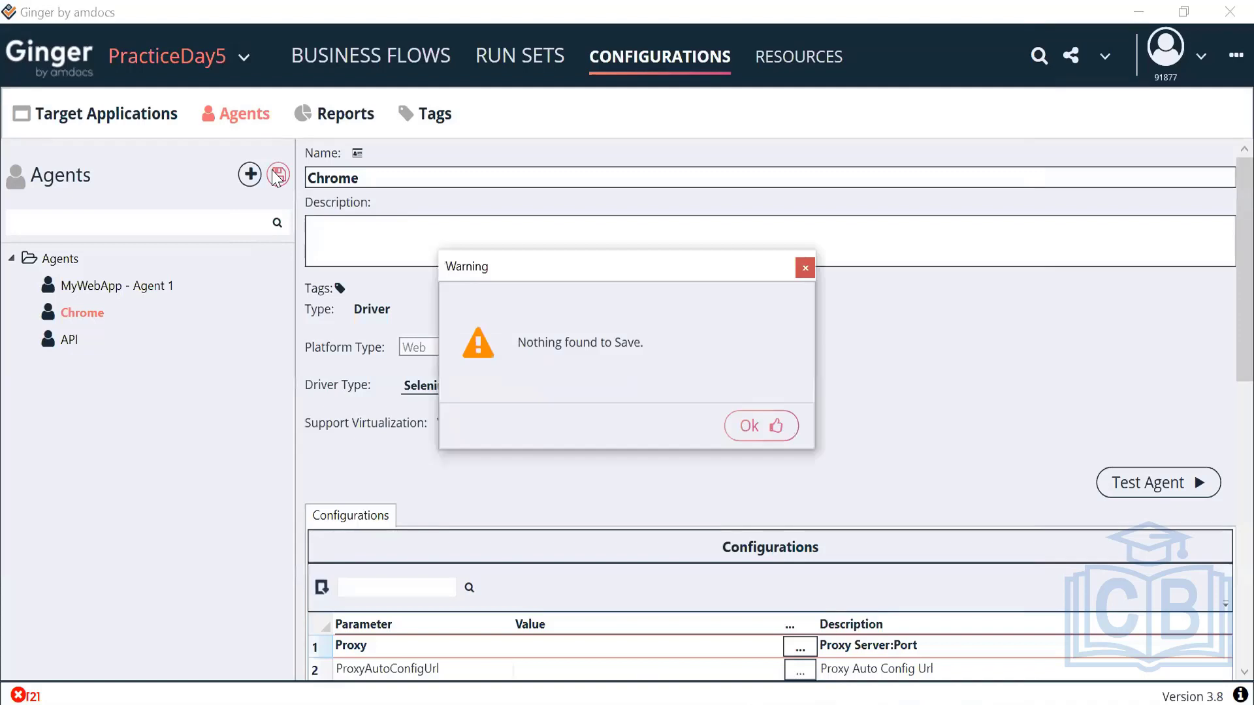
pyautogui.click(761, 426)
# - Delete the agent MyWebApp - Agent 1, confirm the deletion and save the agents
pyautogui.click(122, 287)
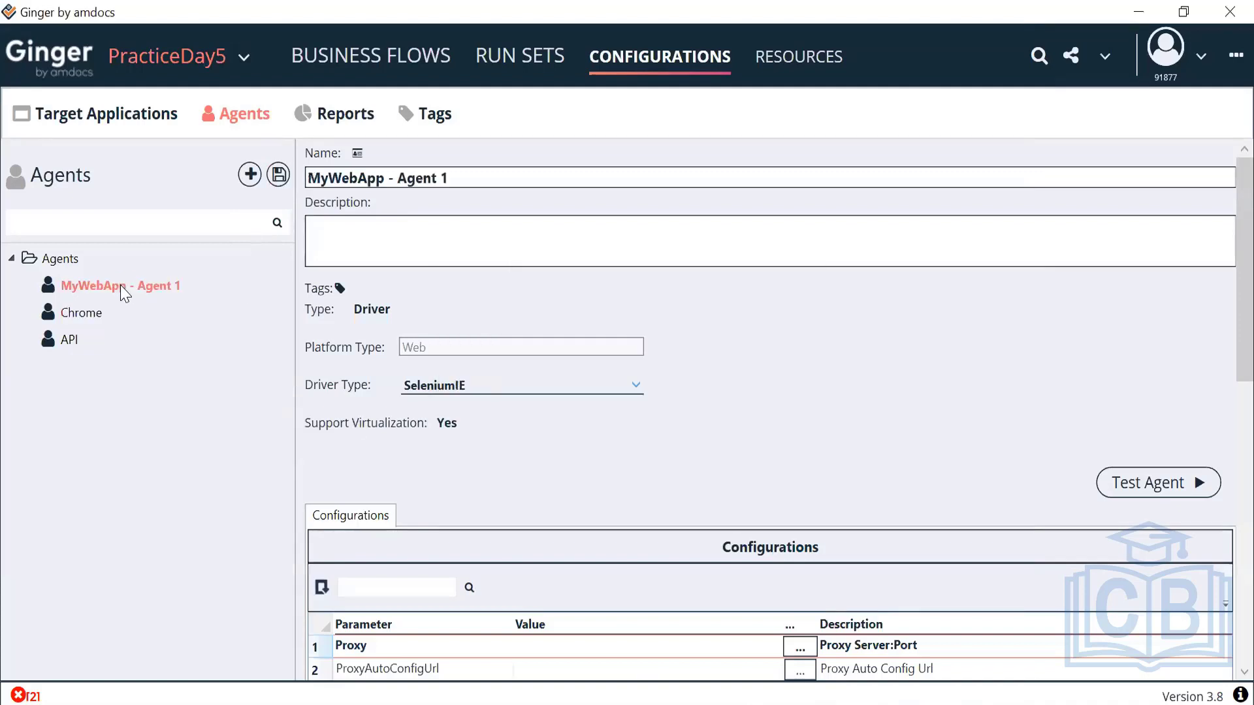
pyautogui.rightClick(121, 286)
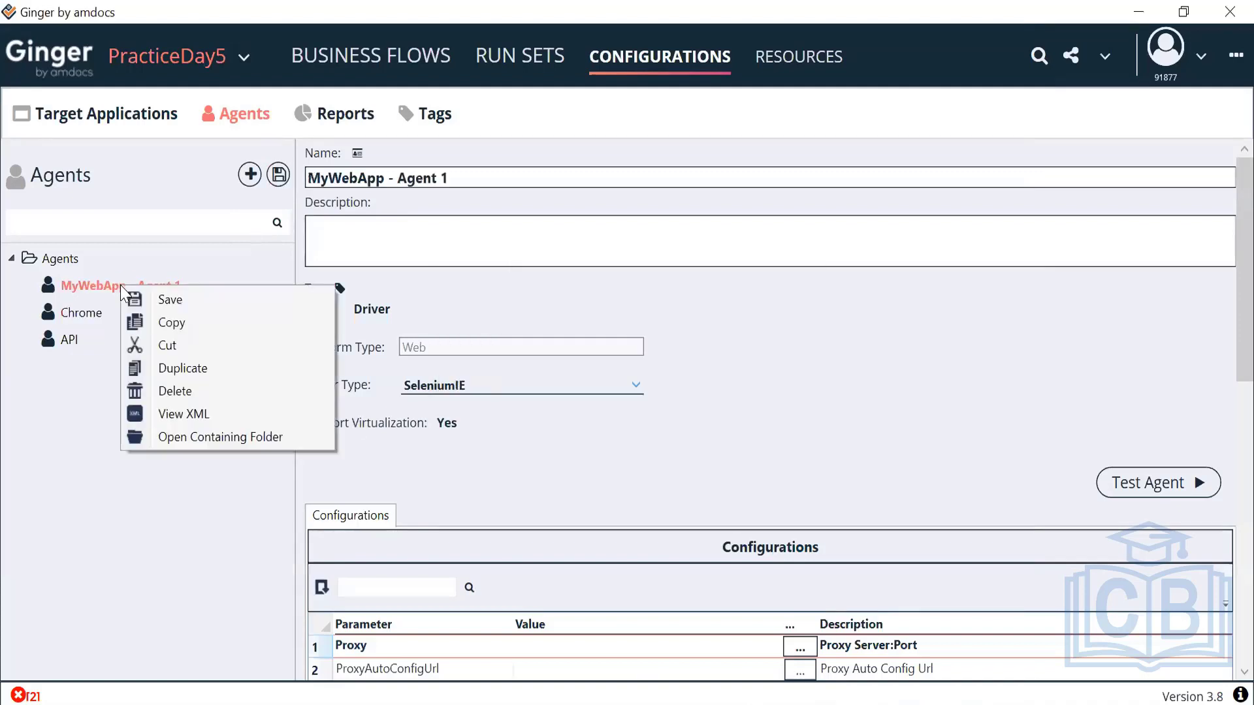
pyautogui.click(193, 392)
pyautogui.click(670, 429)
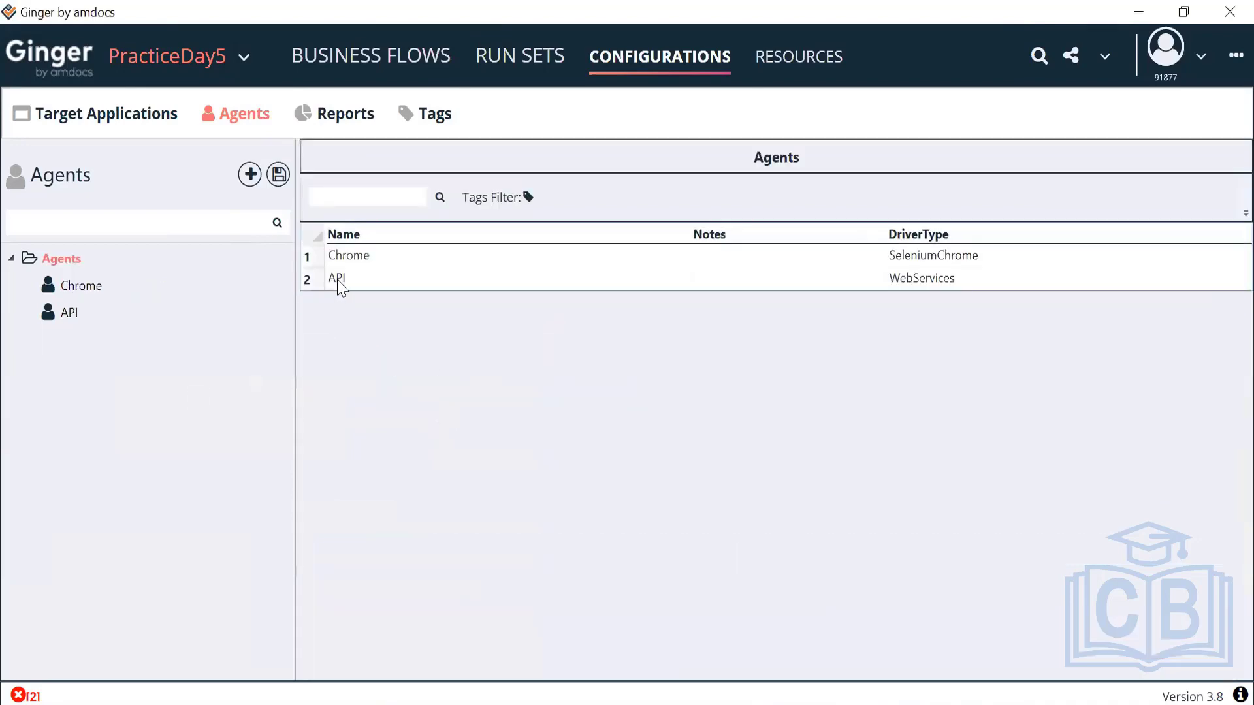
pyautogui.click(282, 182)
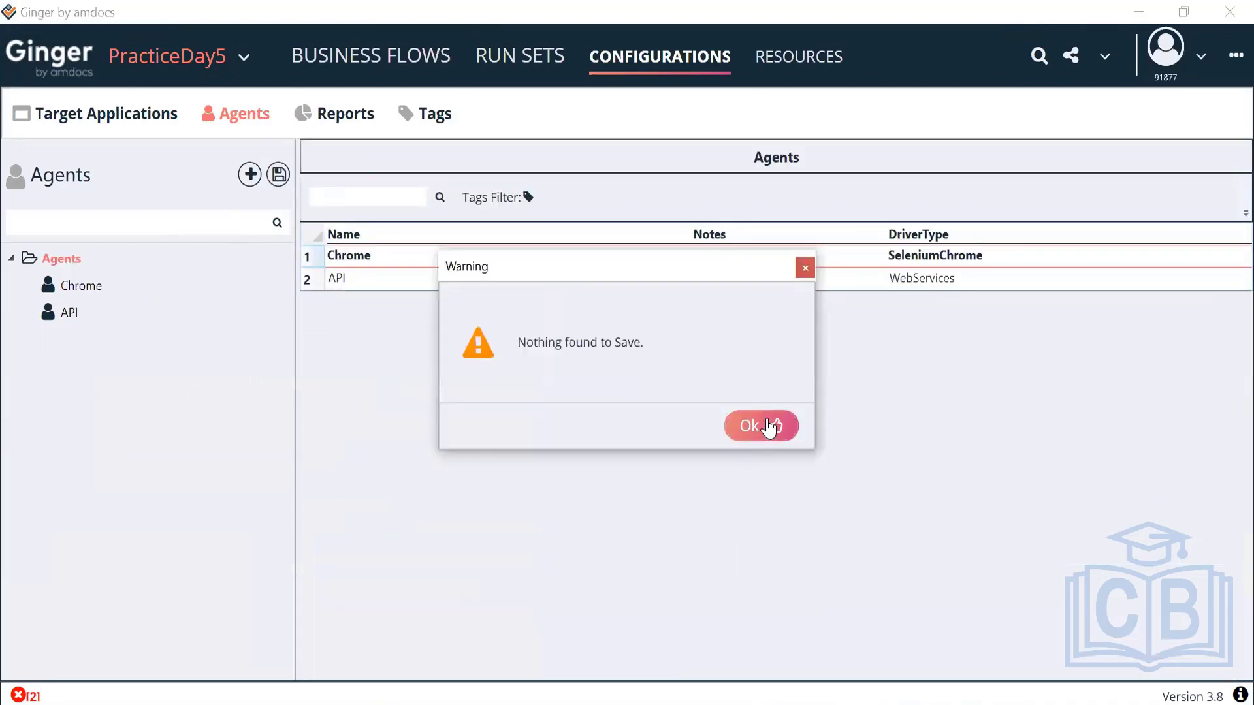
pyautogui.click(762, 425)
# - Review the details of the Chrome and API agents and try saving the agents again
pyautogui.click(83, 288)
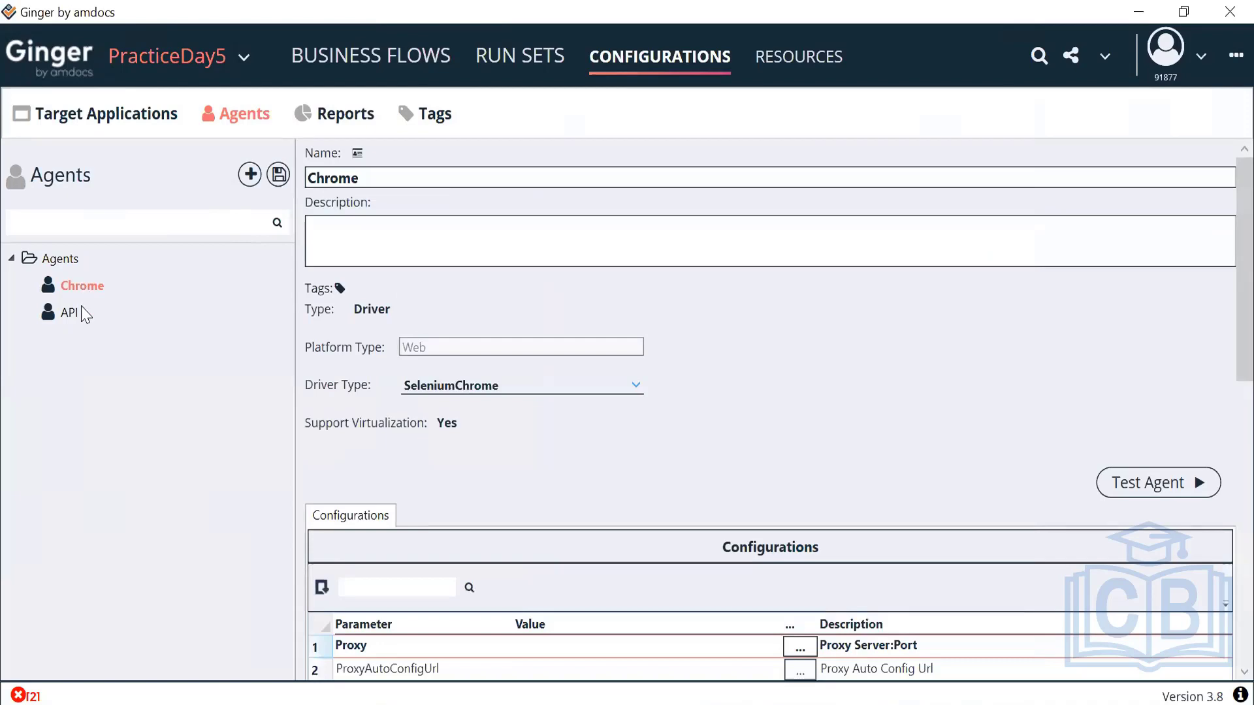
pyautogui.click(76, 313)
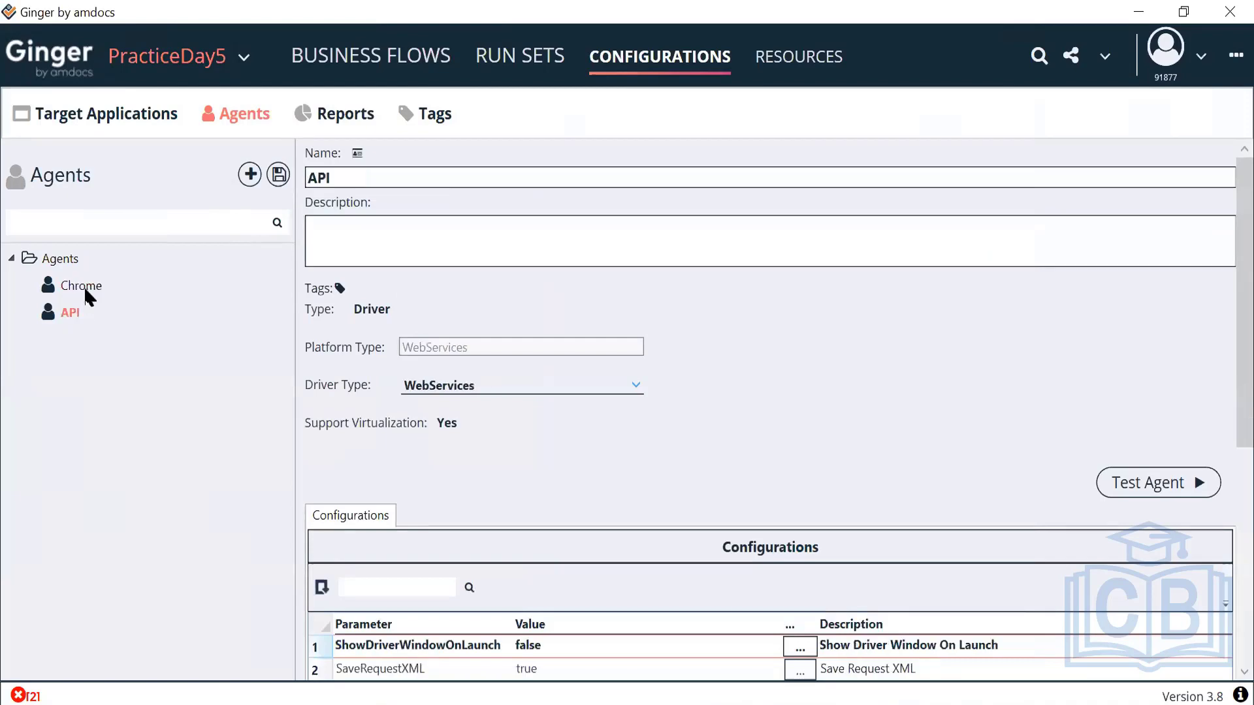
pyautogui.click(83, 286)
pyautogui.click(69, 316)
pyautogui.click(279, 175)
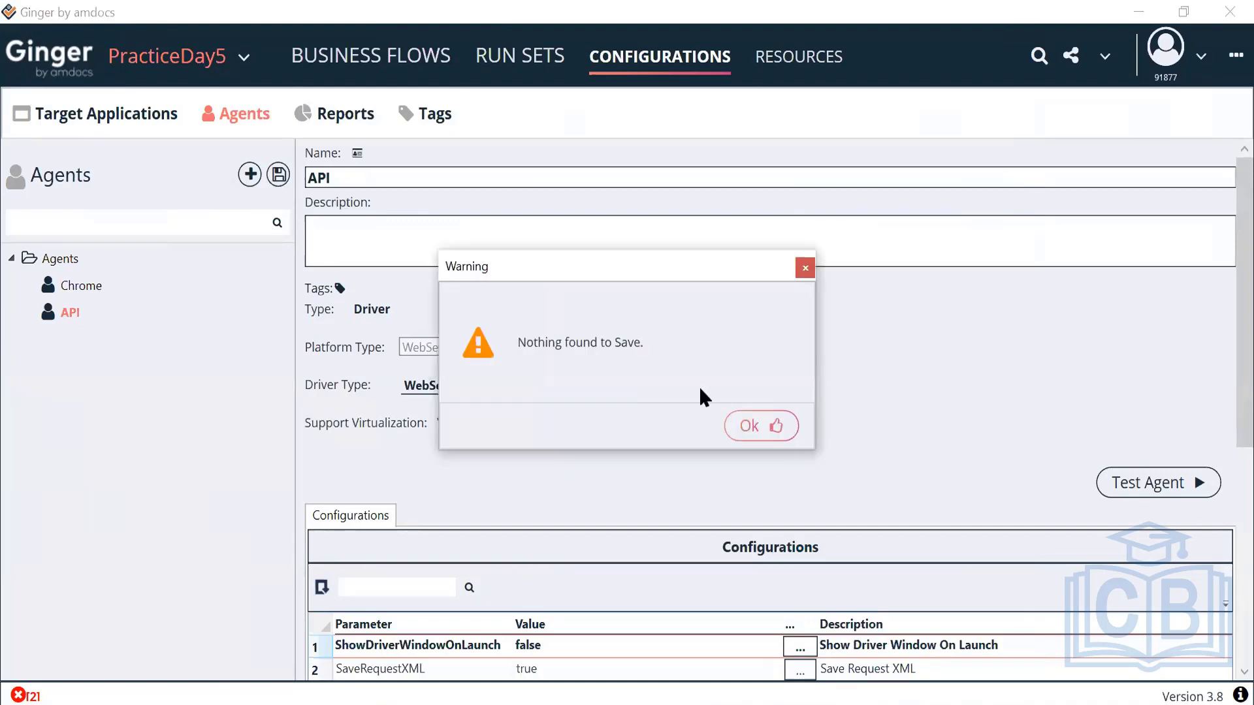
pyautogui.click(751, 427)
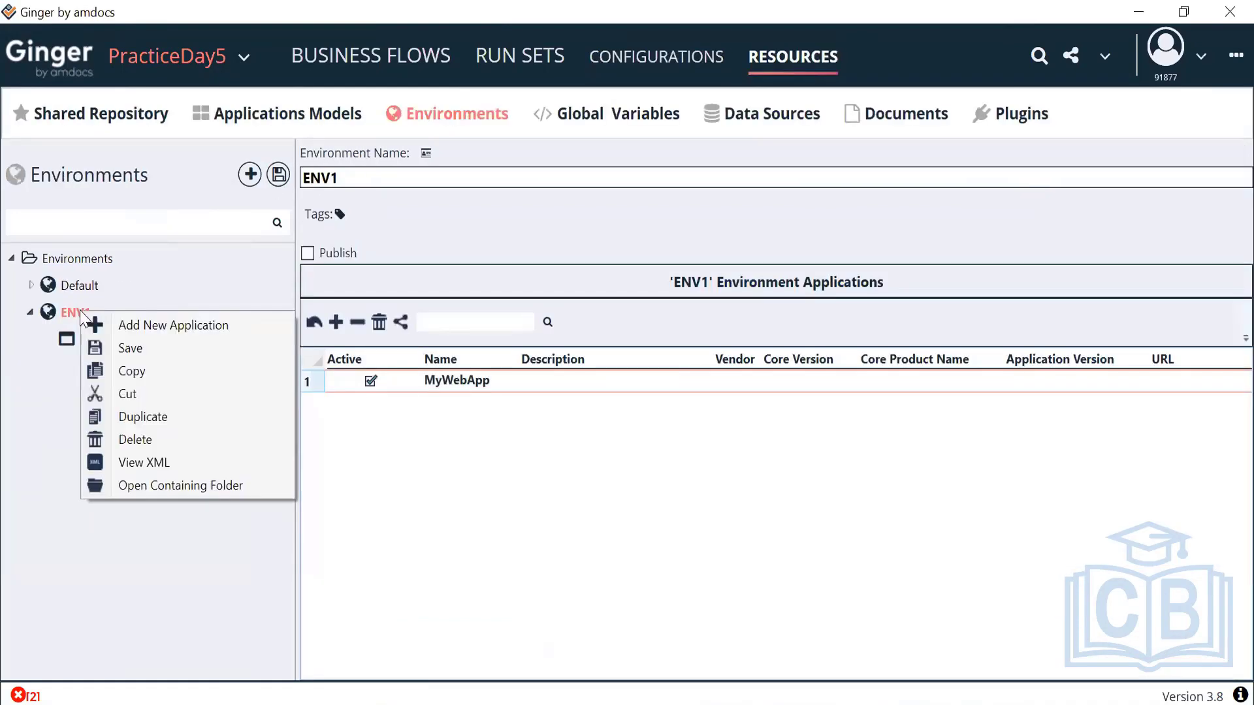
# - Add a new application named API to the ENV1 environment in the resources
pyautogui.click(60, 312)
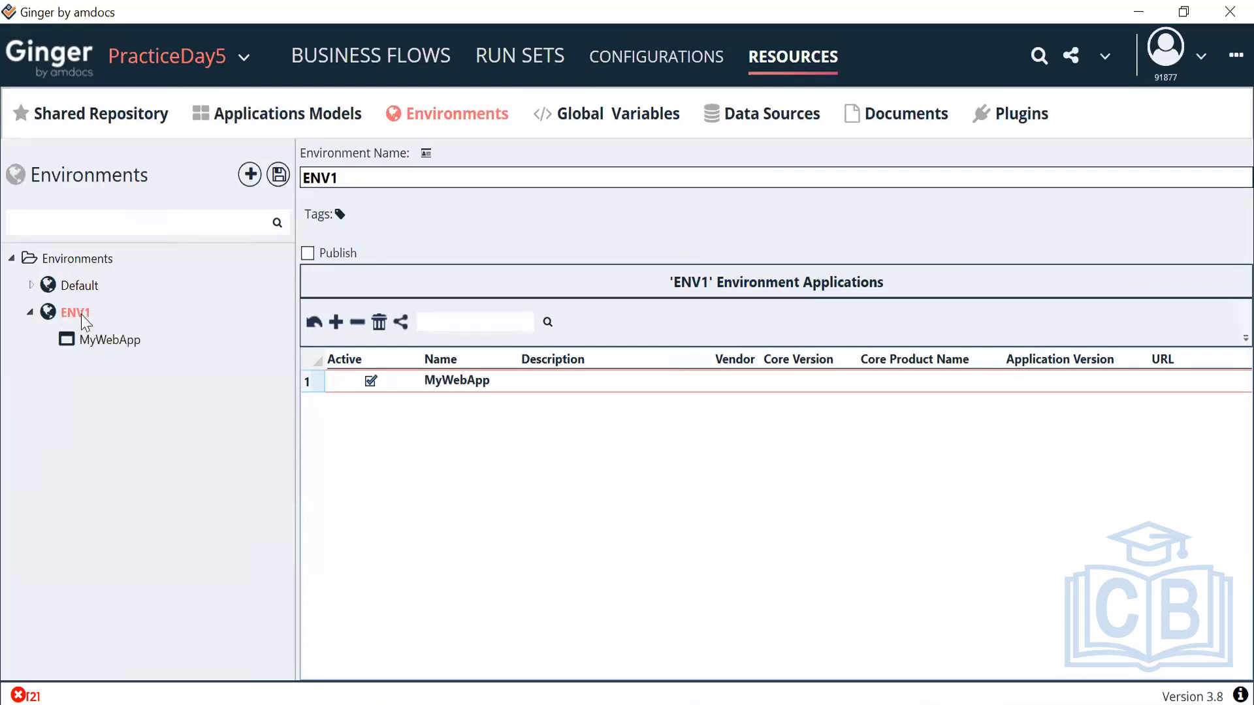
pyautogui.click(104, 340)
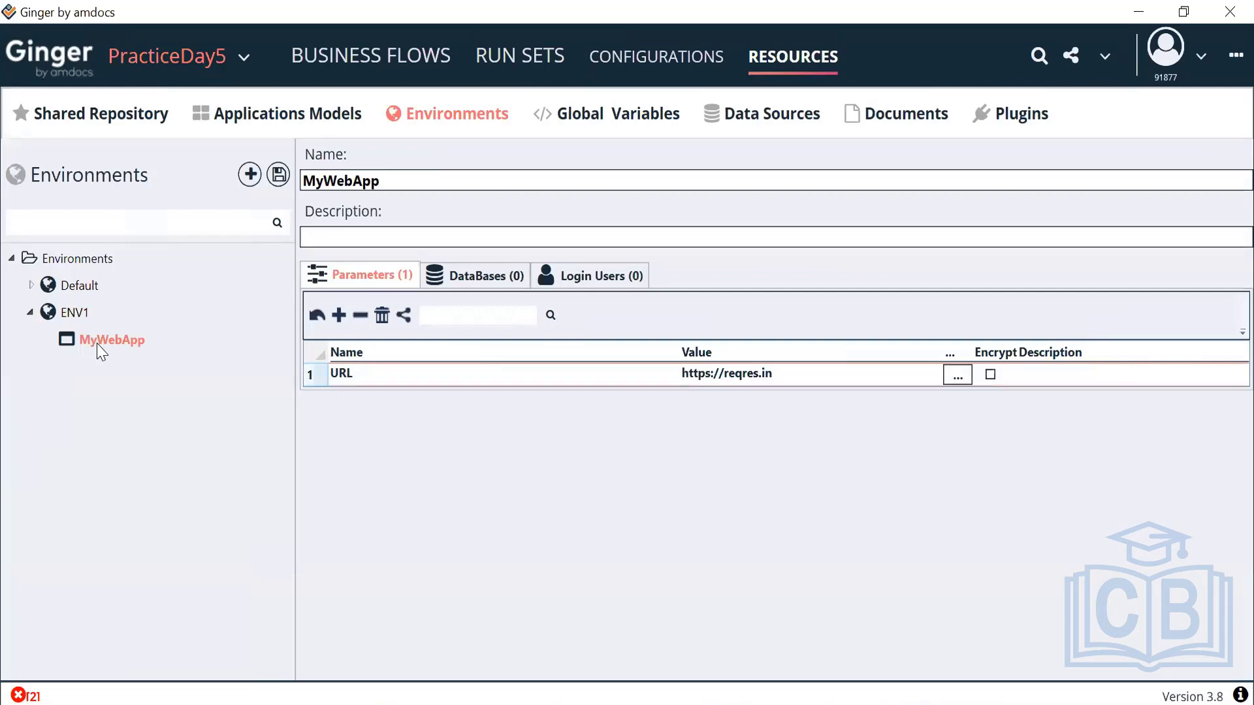
pyautogui.click(81, 316)
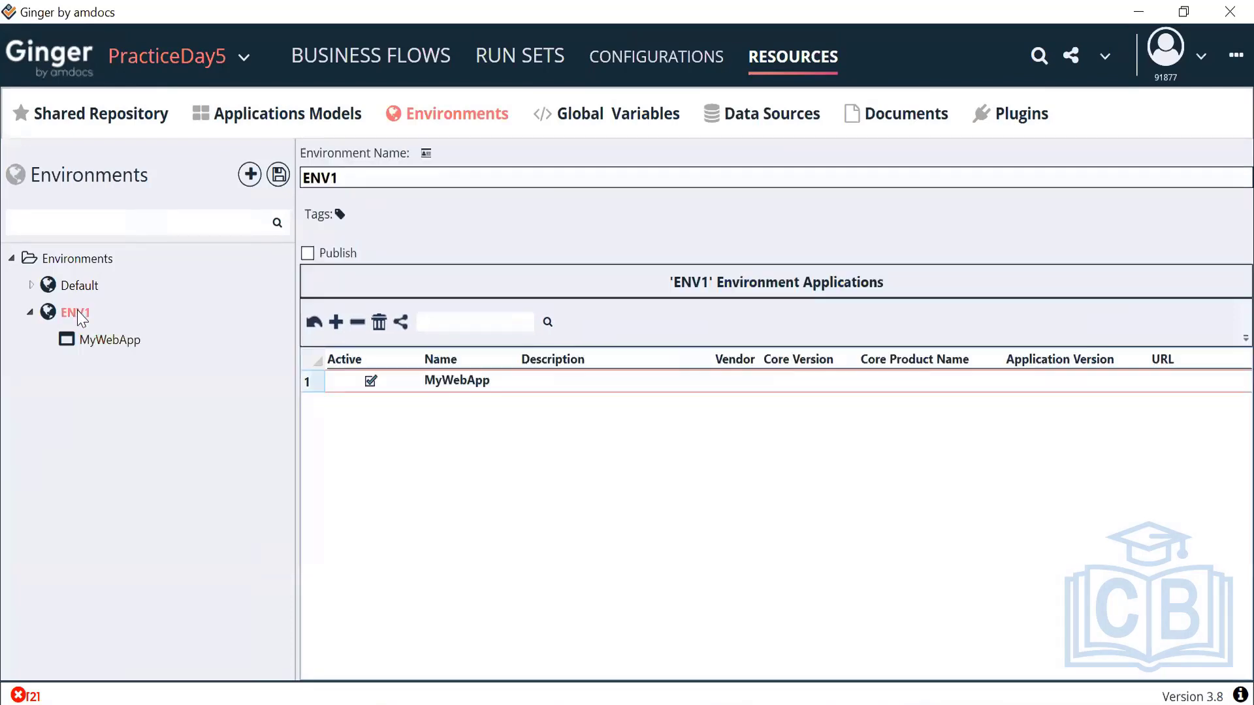
pyautogui.rightClick(81, 316)
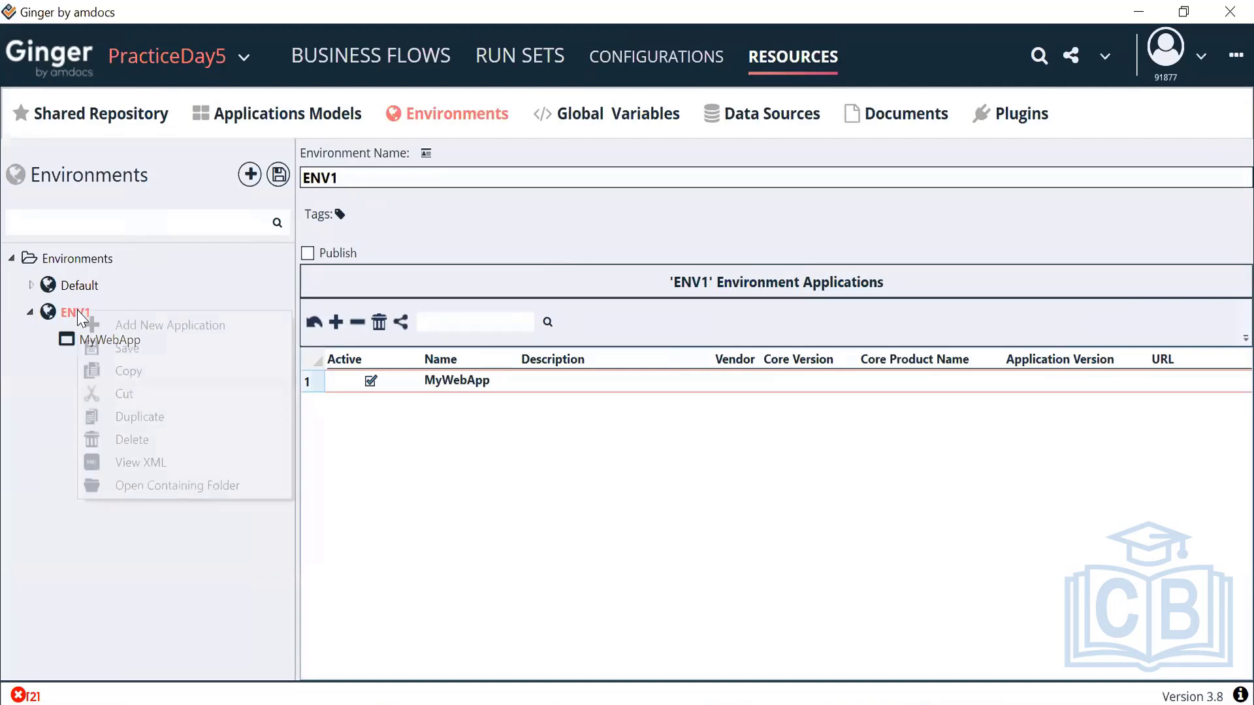
pyautogui.click(124, 327)
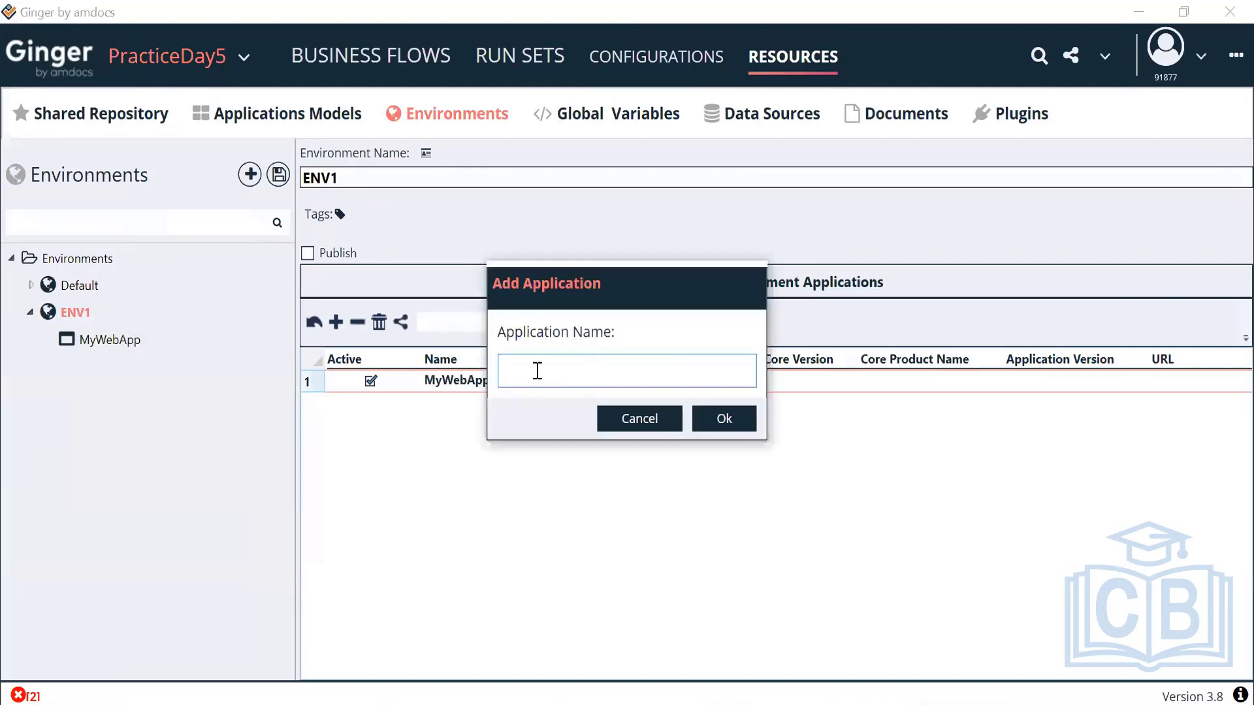
pyautogui.write('API')
pyautogui.click(734, 431)
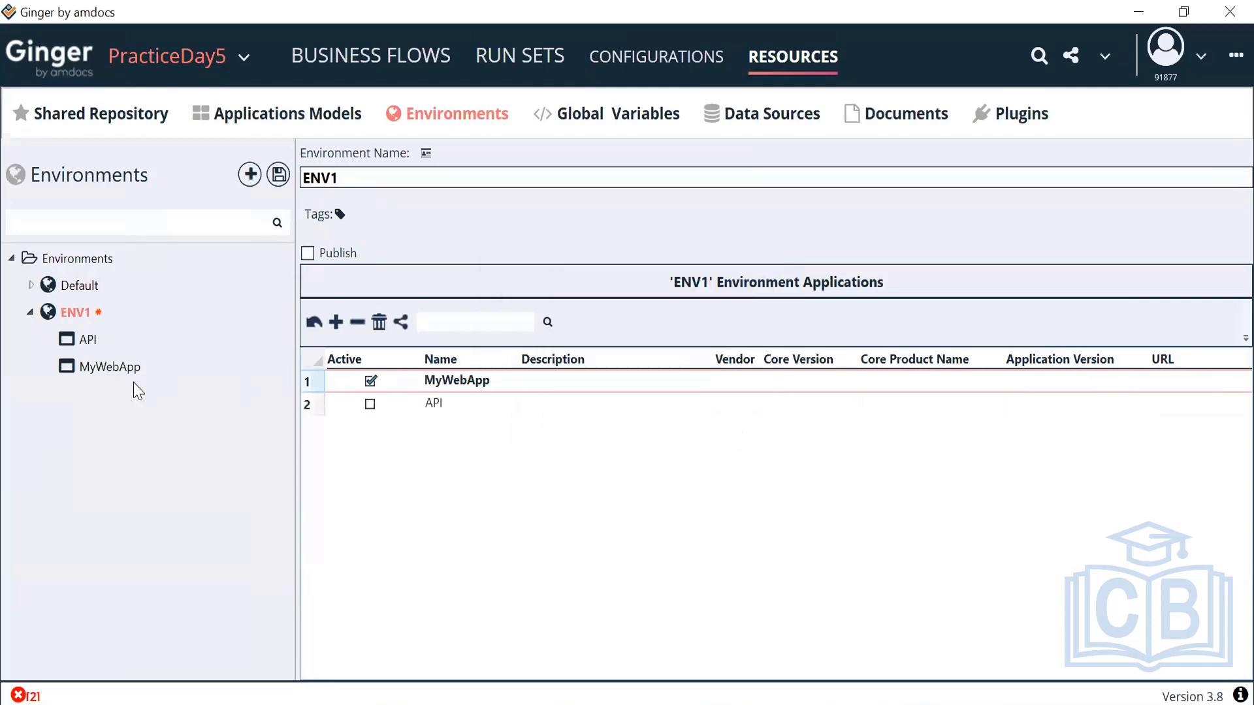
# - Add a parameter named Endpoint to the API application under ENV1 and accept renaming the variable in every business flow
pyautogui.click(115, 367)
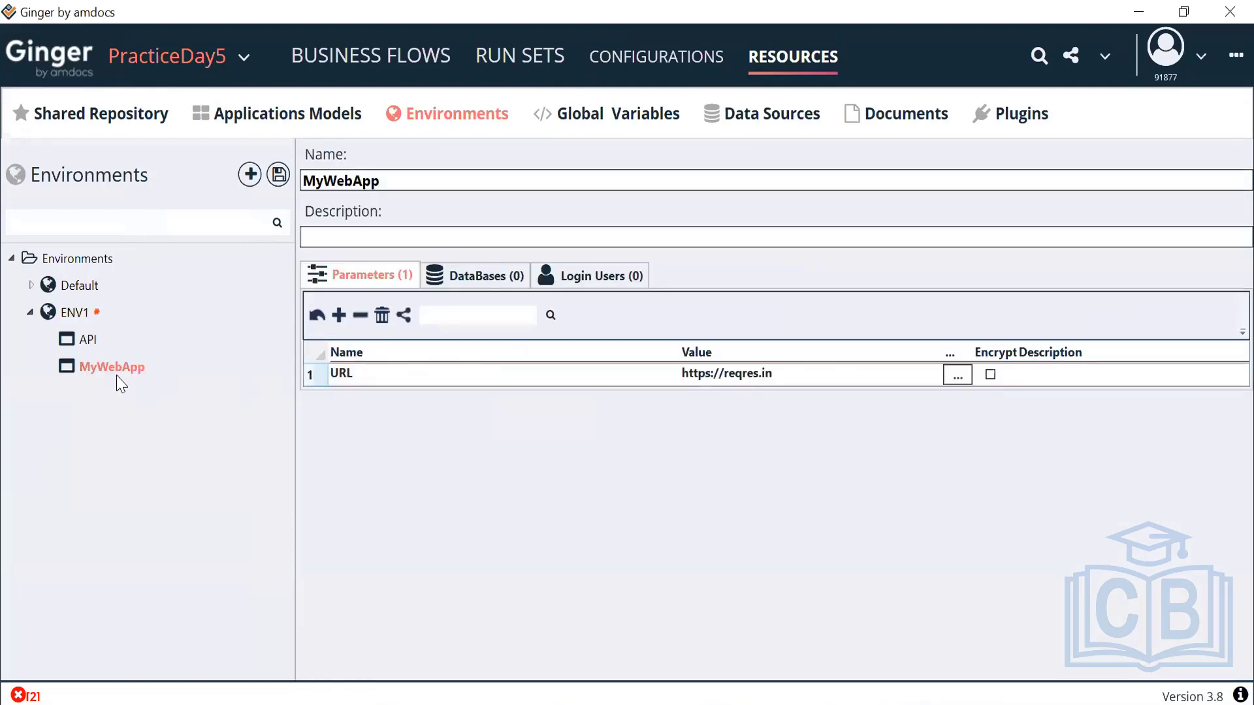
pyautogui.click(89, 339)
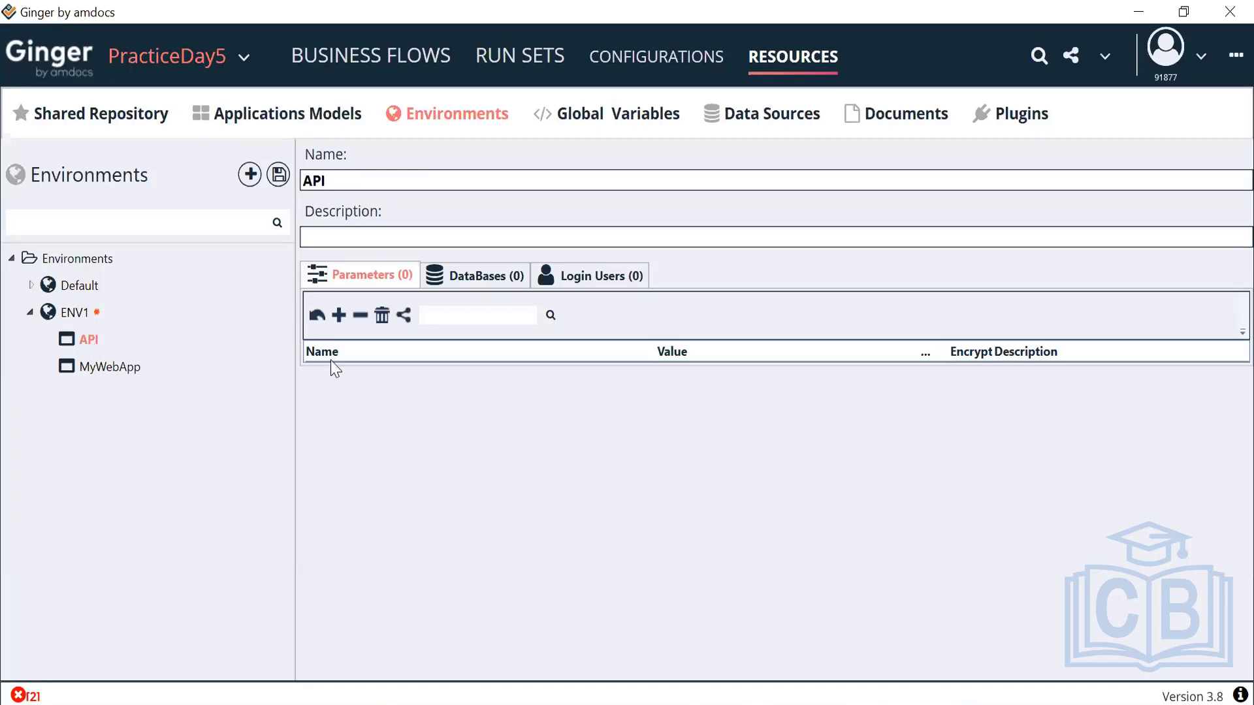
pyautogui.click(341, 318)
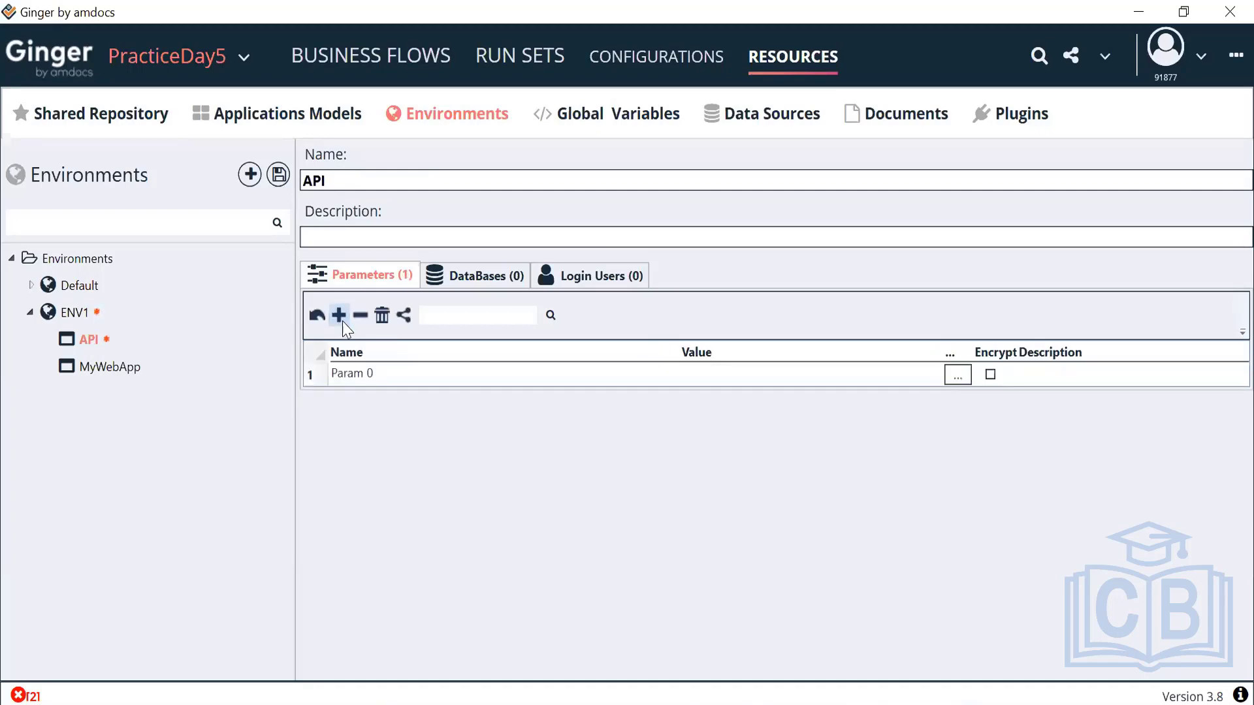
pyautogui.click(403, 374)
pyautogui.click(403, 373)
pyautogui.write('E')
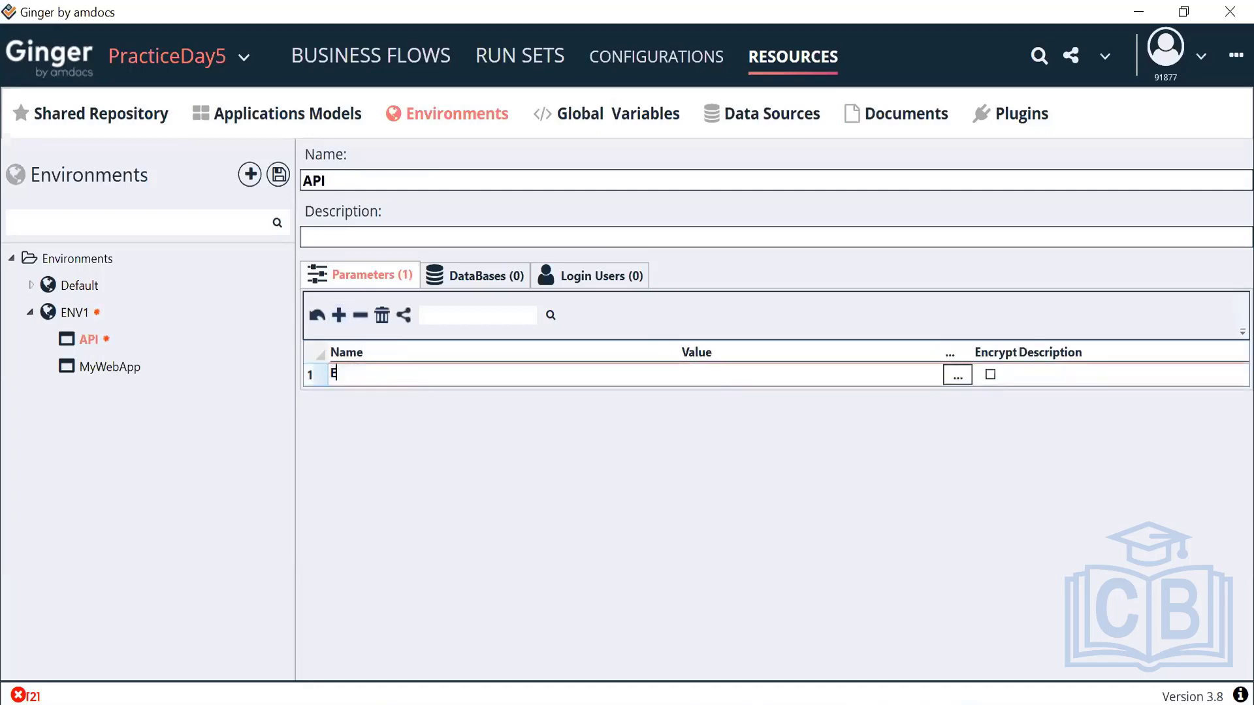
pyautogui.write('ndpoint')
pyautogui.click(777, 384)
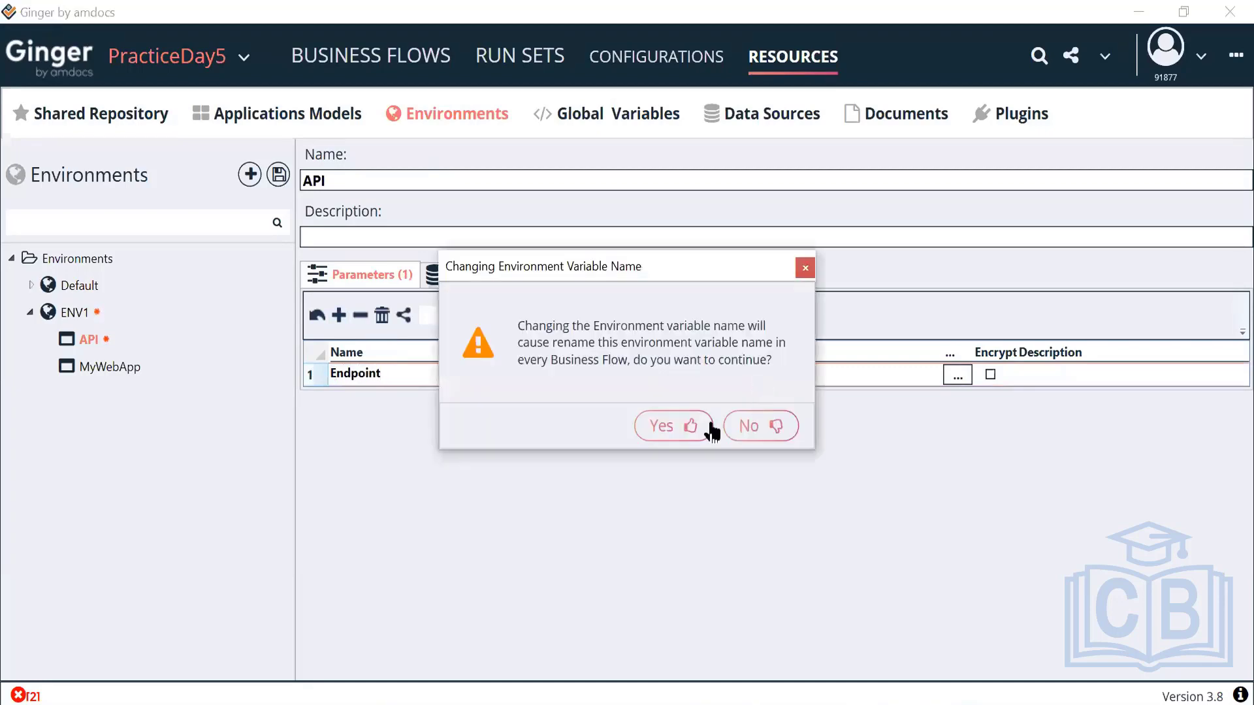
pyautogui.click(677, 436)
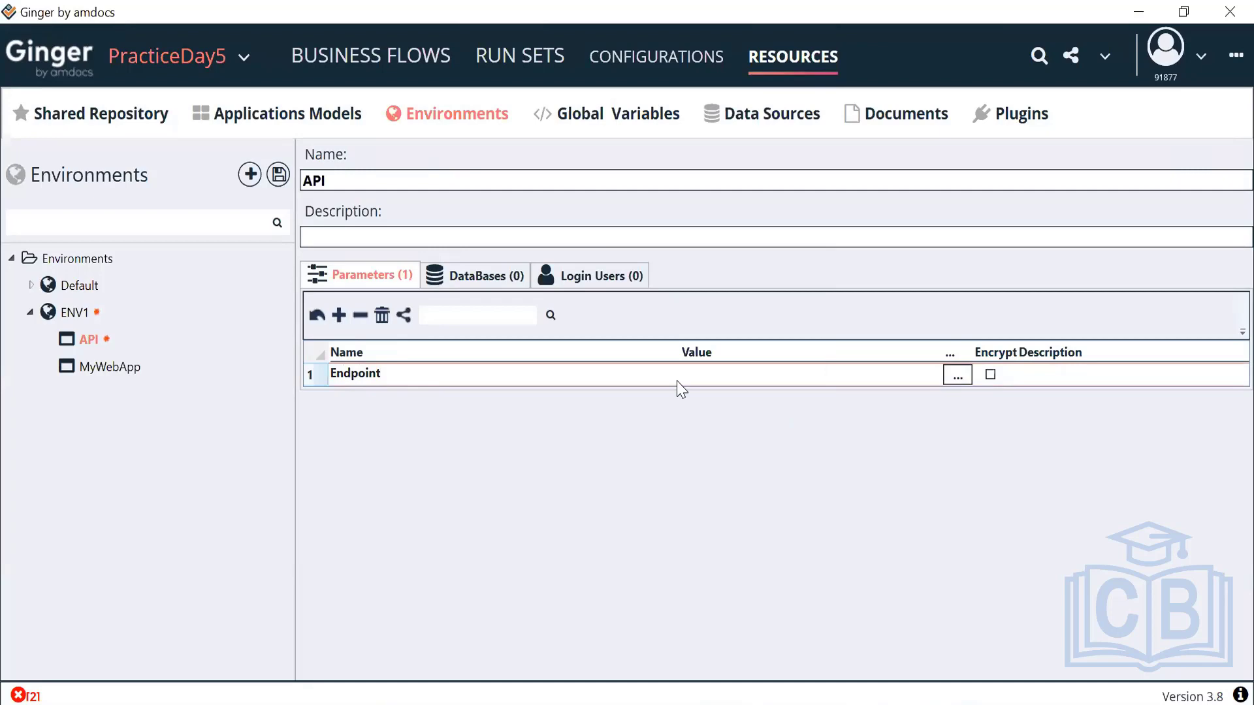
pyautogui.click(692, 372)
pyautogui.hotkey('alt', 'Tab')
pyautogui.hotkey('ctrl', 'l')
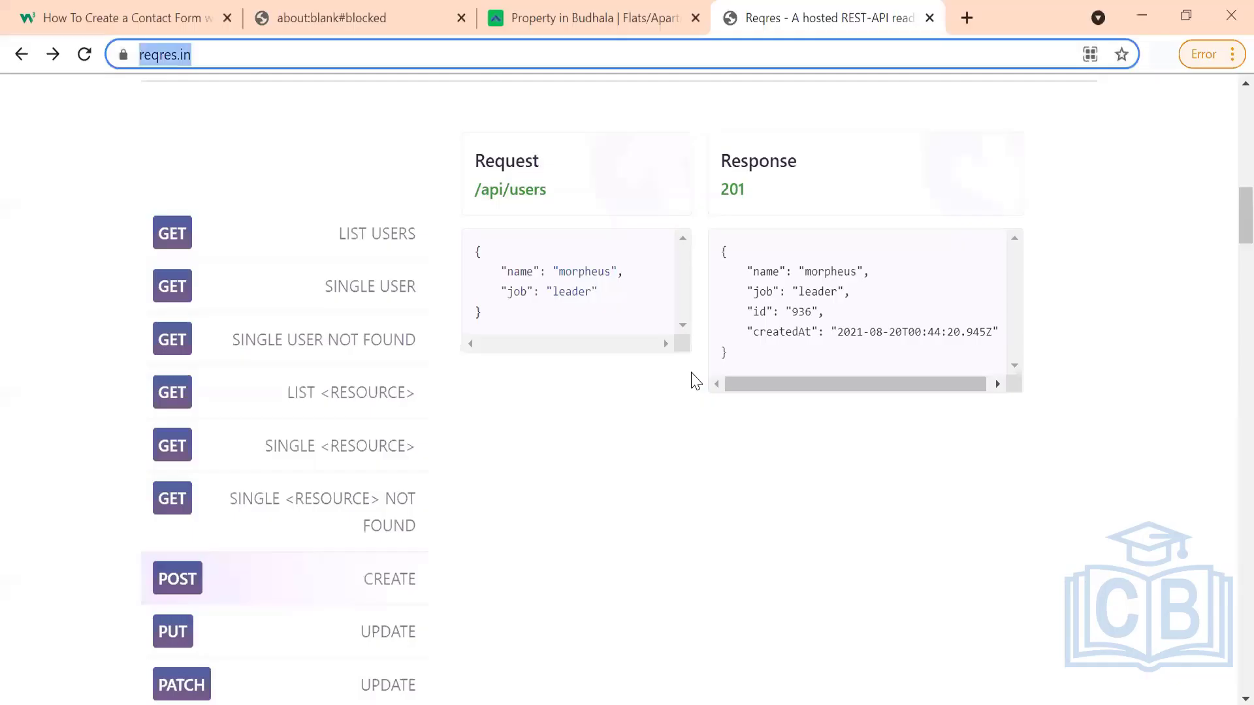
pyautogui.press('End')
pyautogui.moveTo(228, 55); pyautogui.dragTo(115, 58)
pyautogui.hotkey('ctrl', 'c')
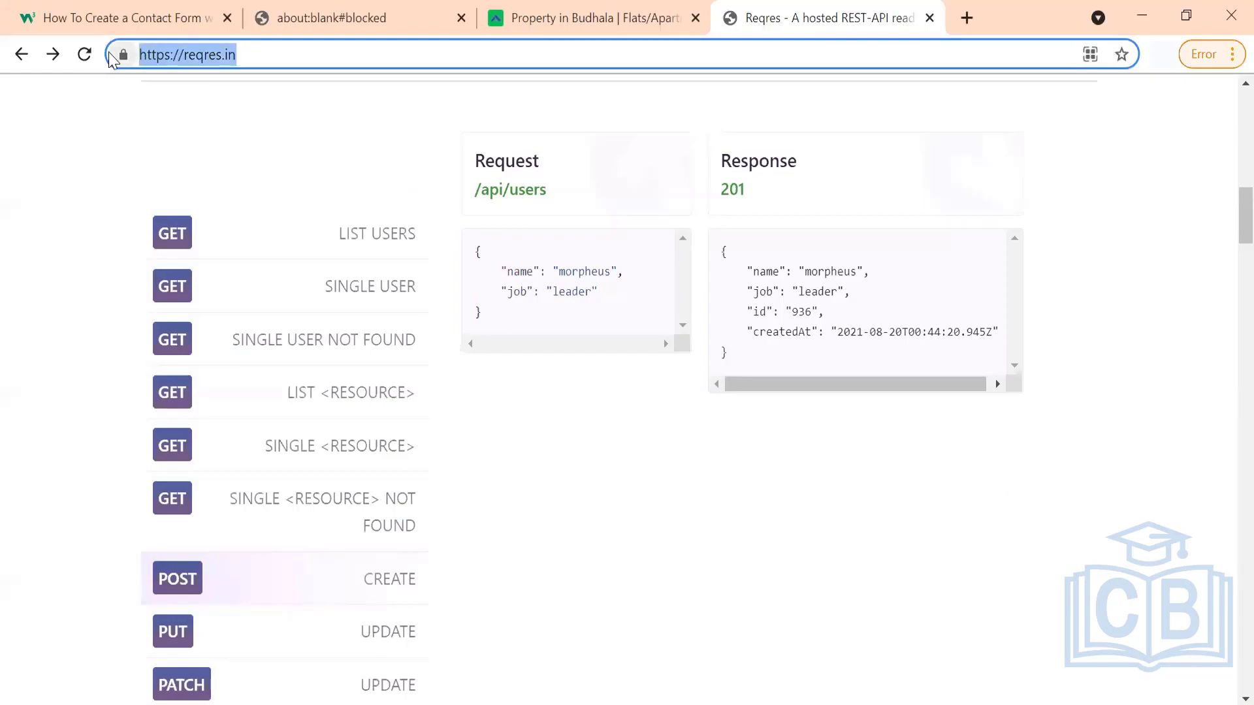
pyautogui.hotkey('alt', 'Tab')
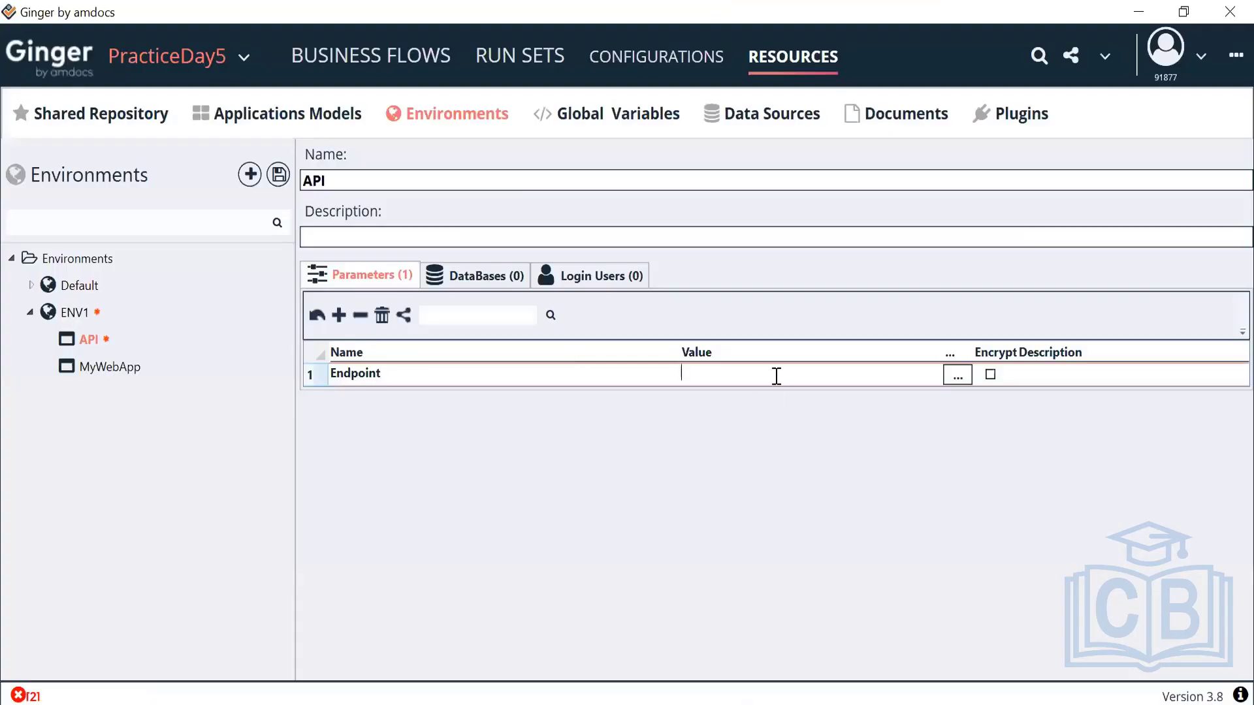
pyautogui.hotkey('ctrl', 'v')
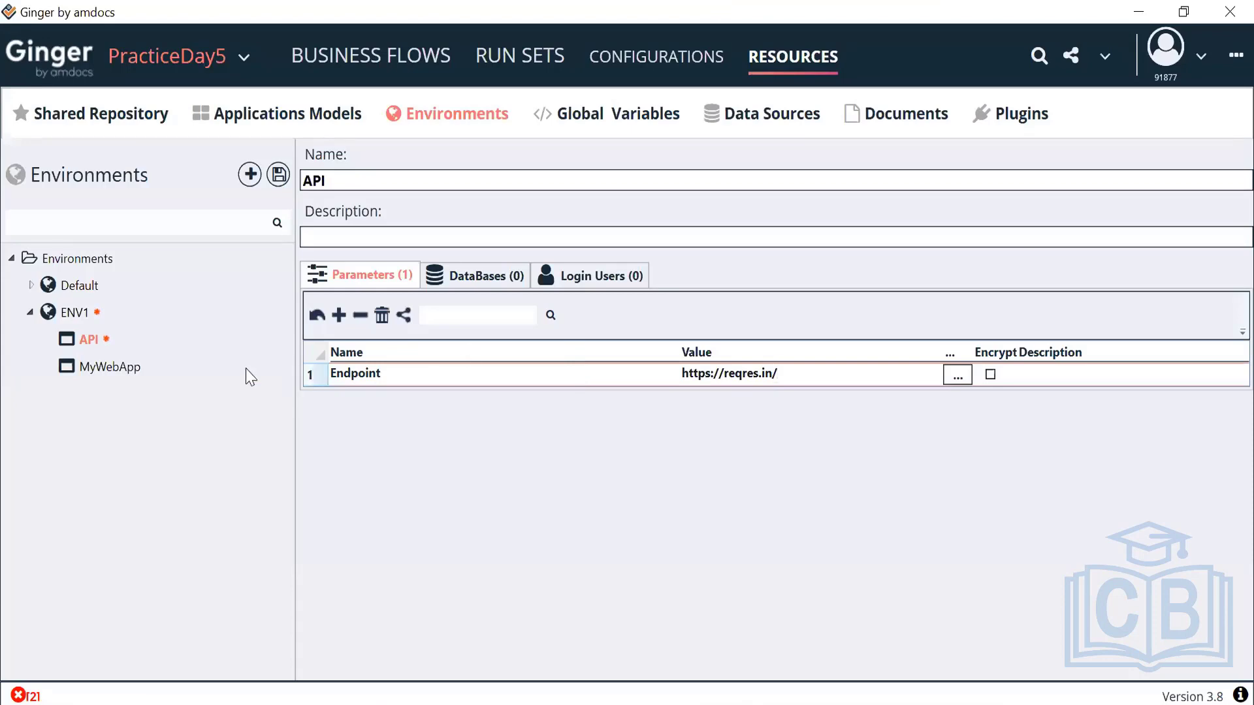
# - Save the API application under ENV1 and compare its Endpoint parameter with the URL parameter of MyWebApp
pyautogui.click(127, 365)
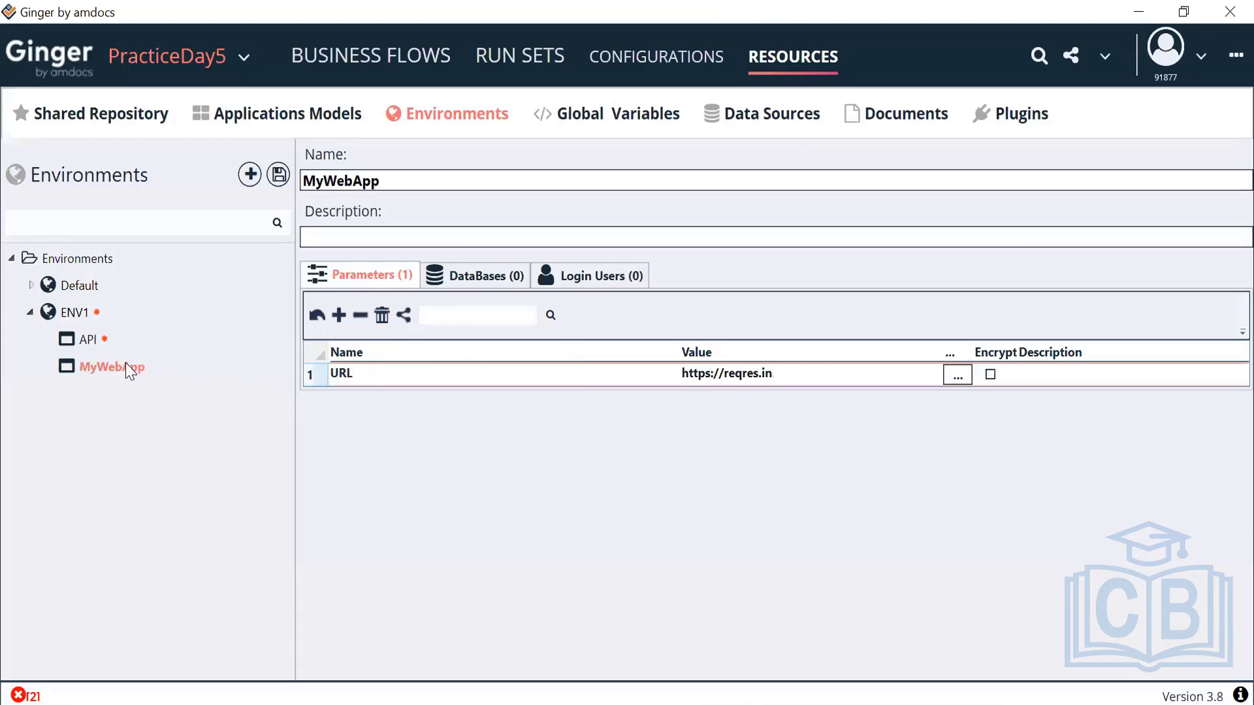
pyautogui.click(95, 347)
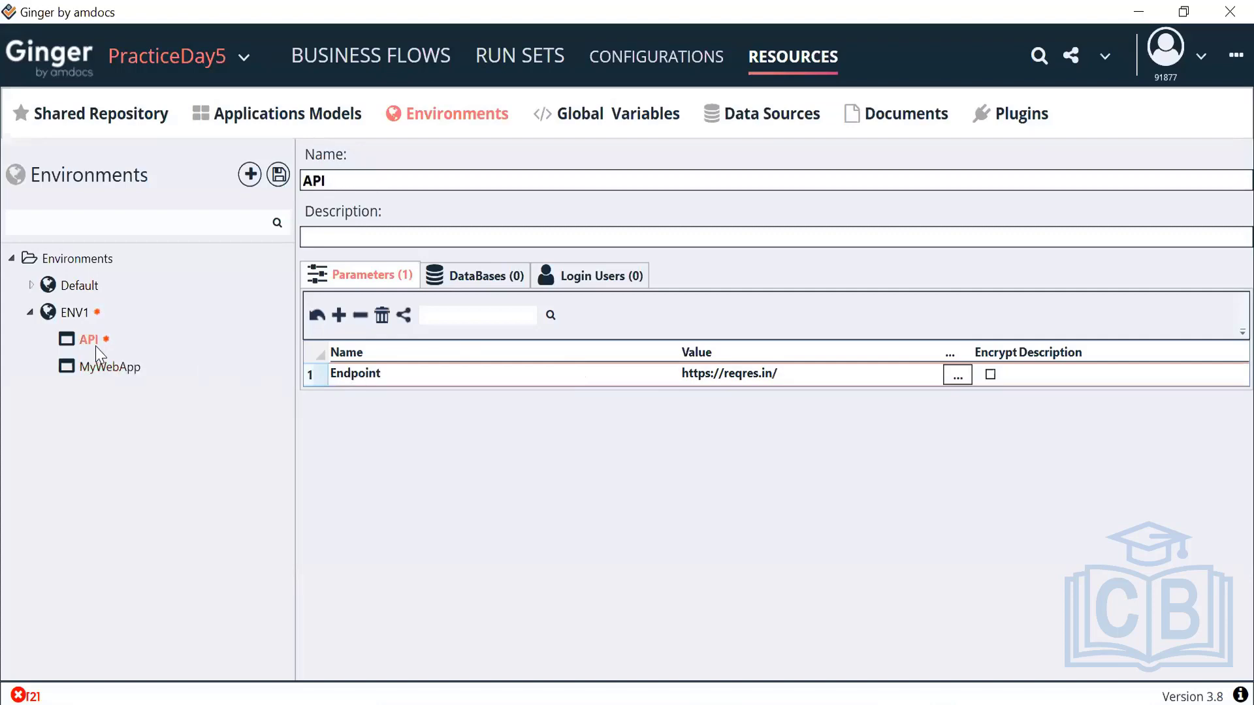
pyautogui.rightClick(95, 346)
pyautogui.click(124, 362)
pyautogui.click(126, 363)
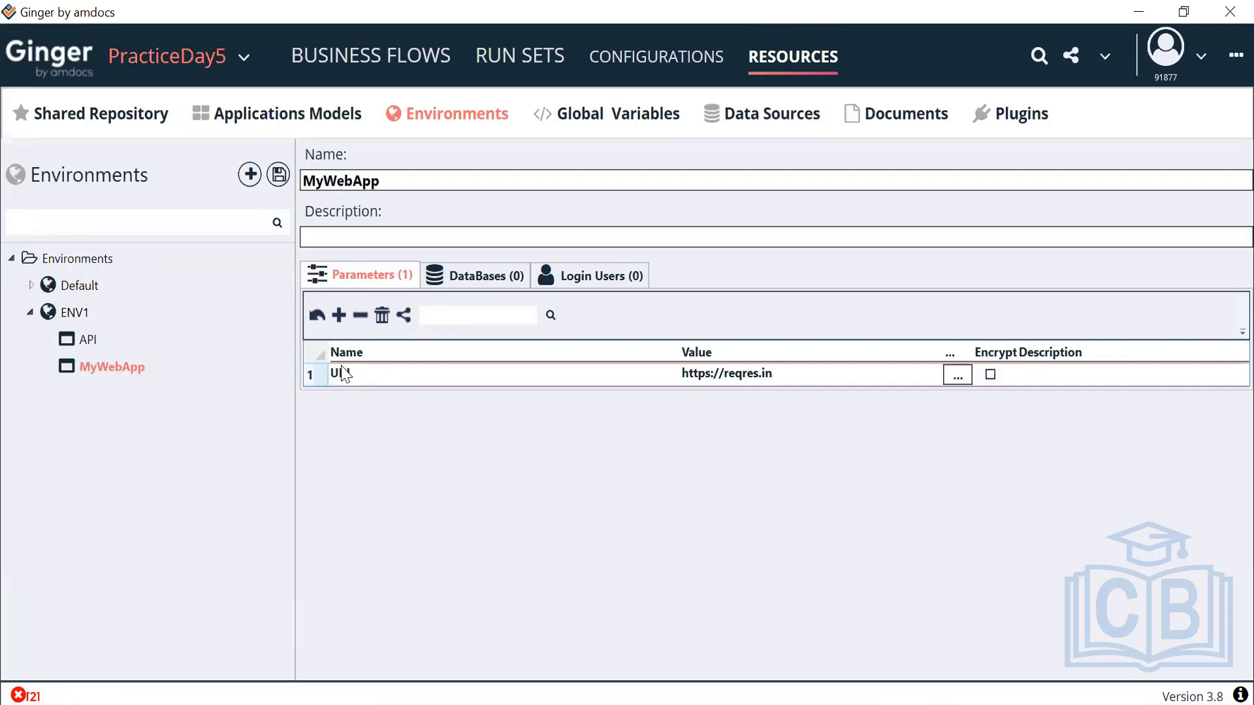
pyautogui.click(91, 341)
pyautogui.click(128, 368)
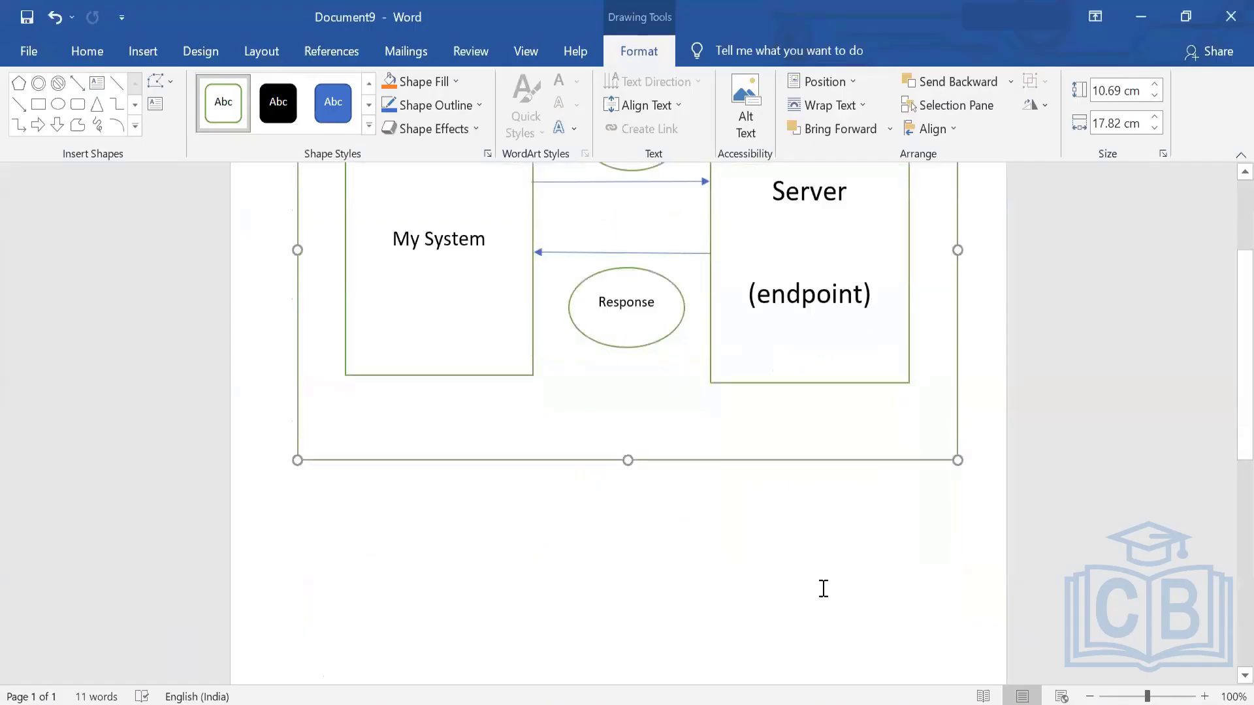
# - In the Word document, draw an oval about 5.06 by 3.1 cm below the diagram, style it white with green outline and label it "SalesForce UI"
pyautogui.scroll(-8, 824, 588)
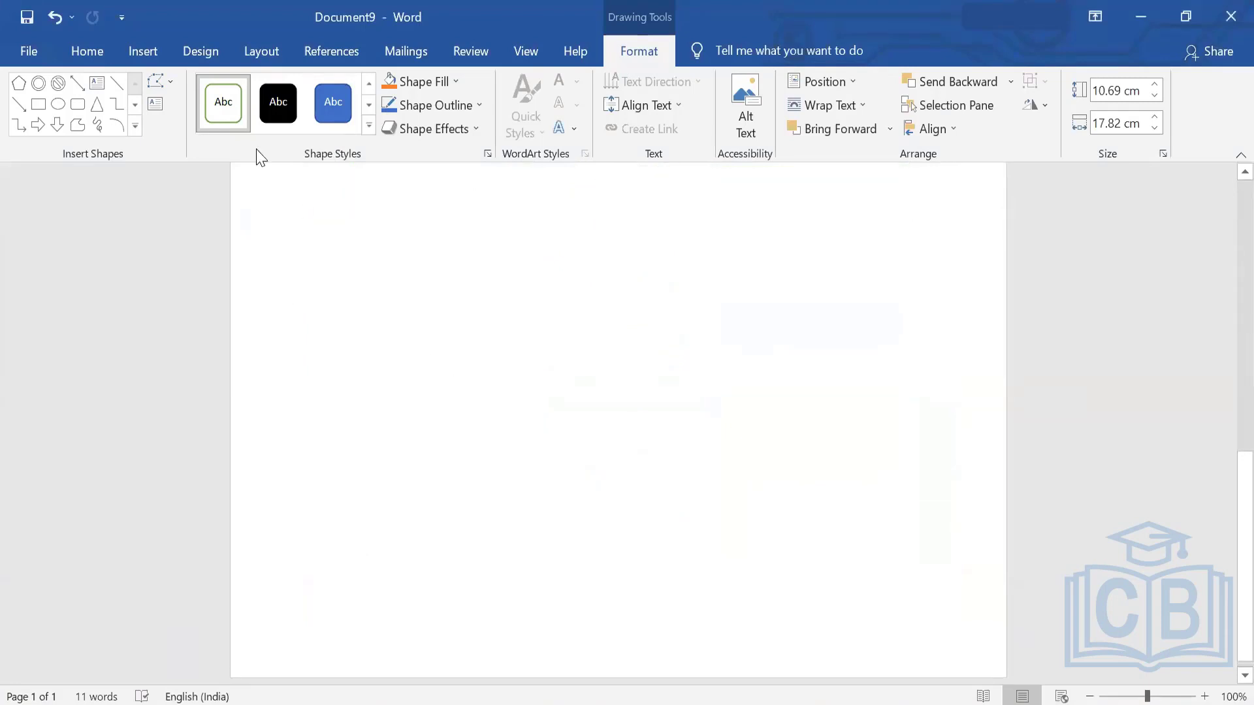
pyautogui.click(58, 104)
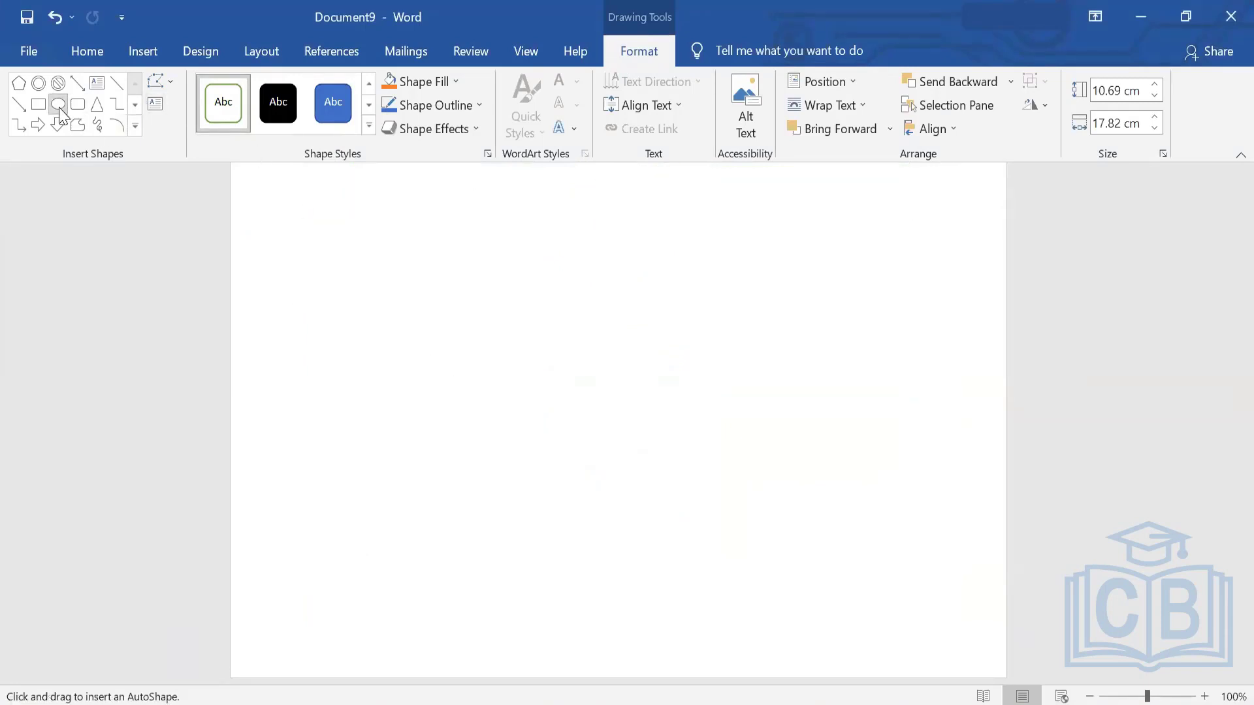
pyautogui.moveTo(298, 332); pyautogui.dragTo(487, 456)
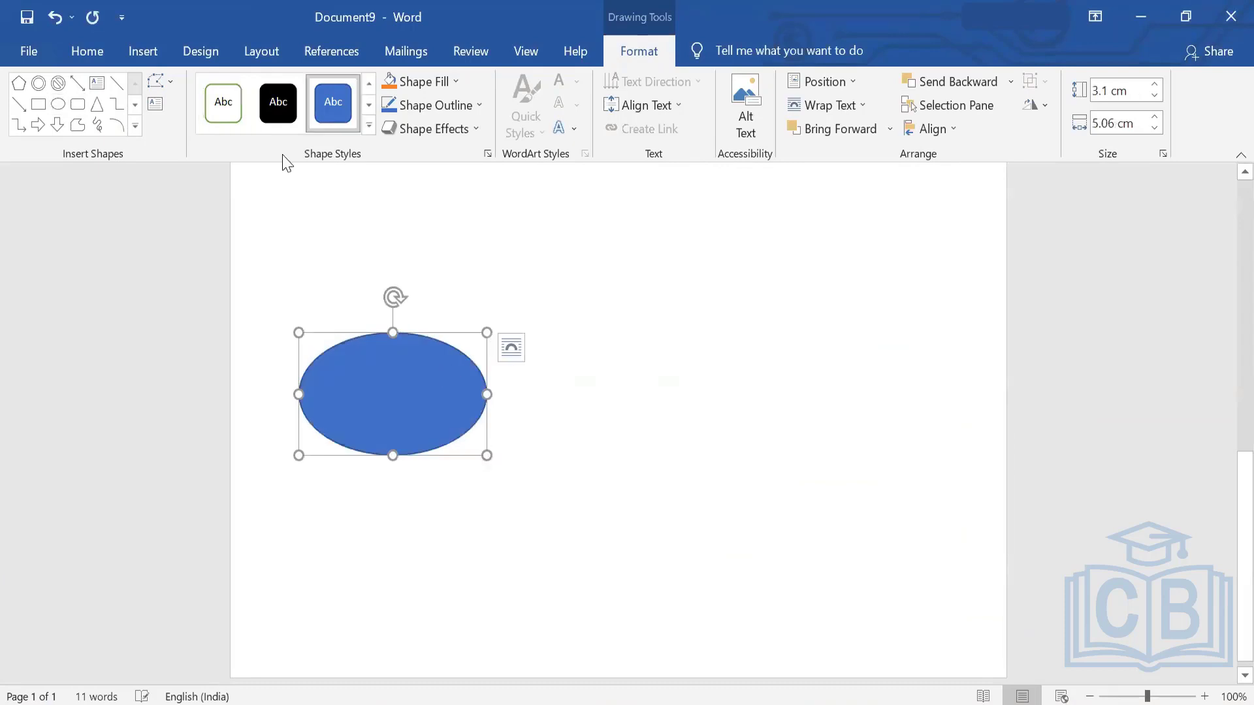
pyautogui.click(223, 103)
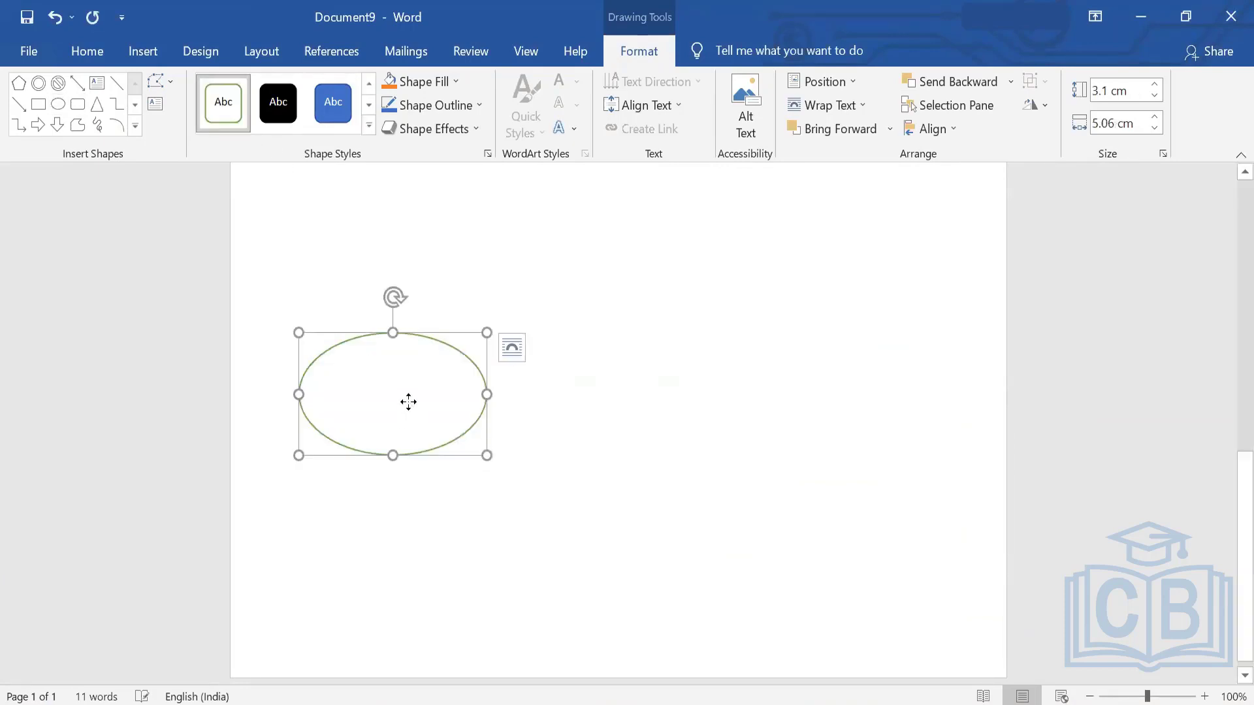
pyautogui.write('SalesF')
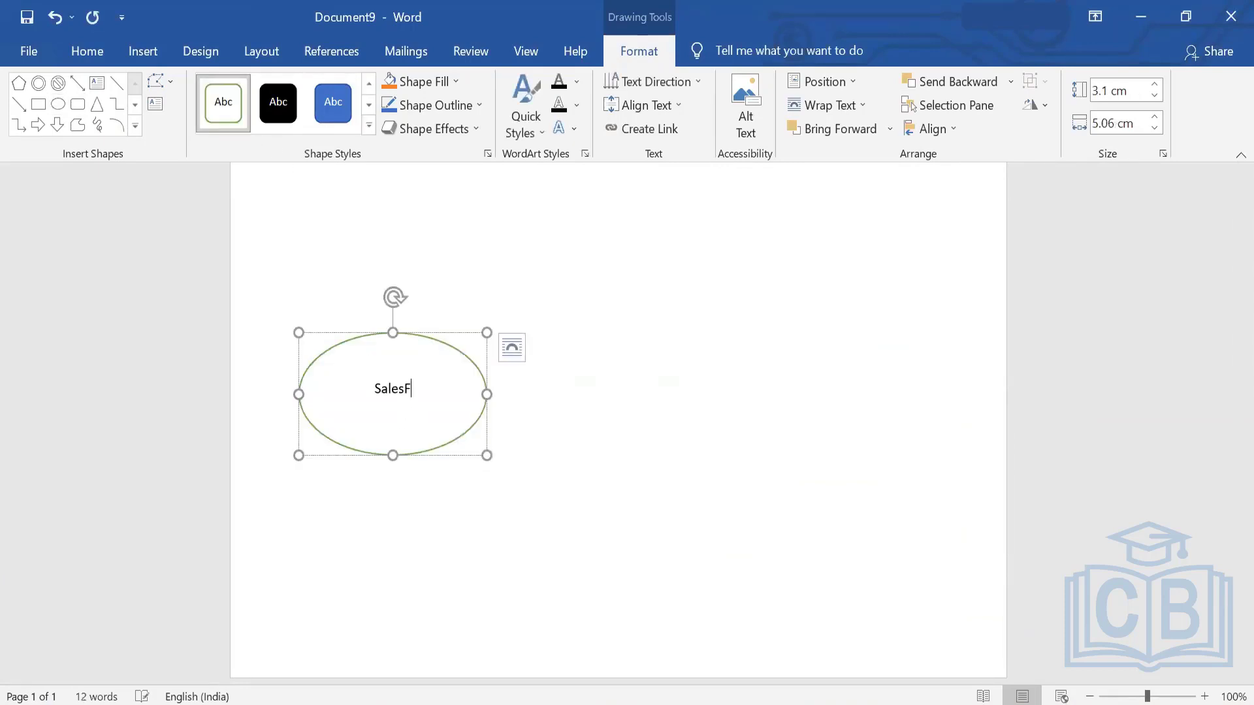
pyautogui.write('orce UI')
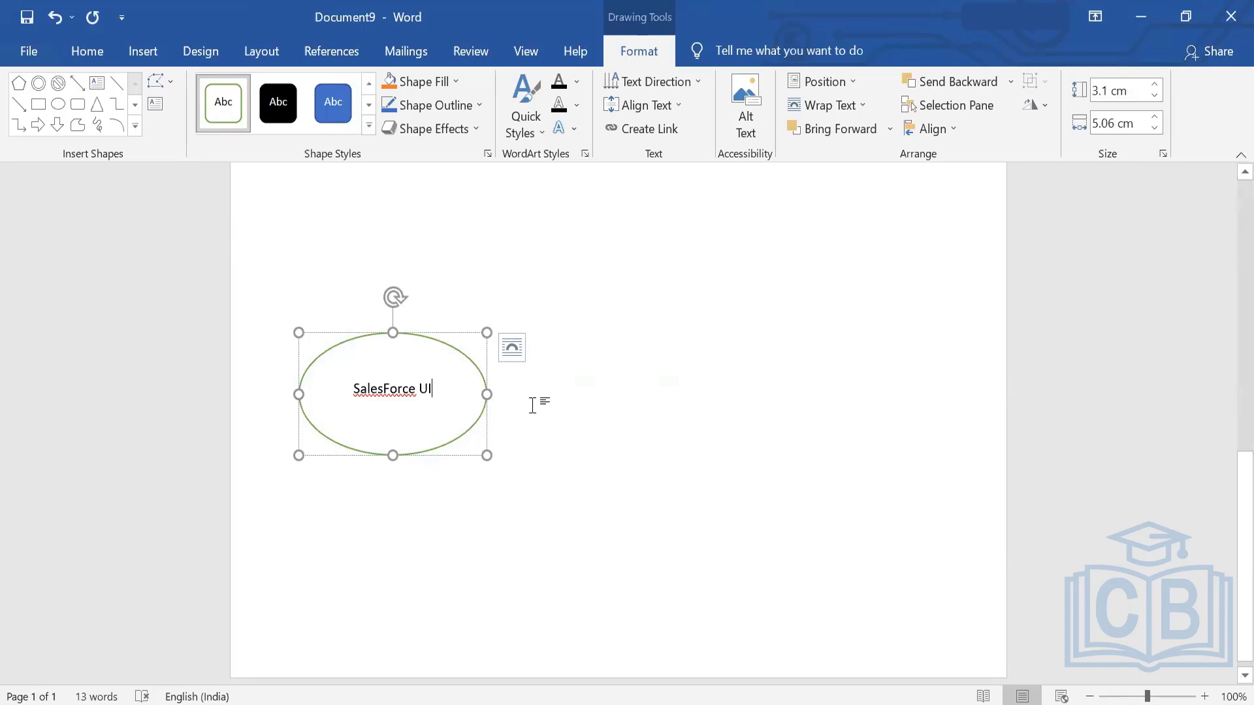
pyautogui.click(503, 397)
# - Draw a horizontal arrow about 3.32 cm long pointing right from the SalesForce UI oval
pyautogui.scroll(-8, 498, 510)
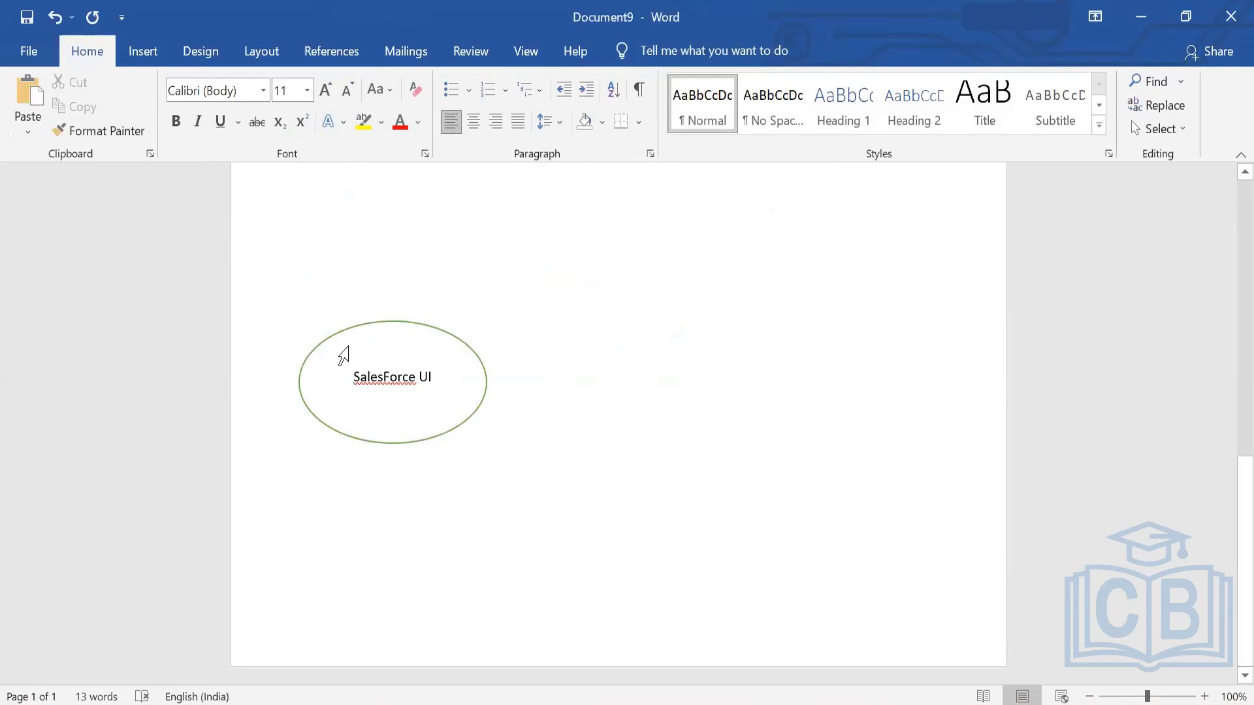
pyautogui.click(145, 51)
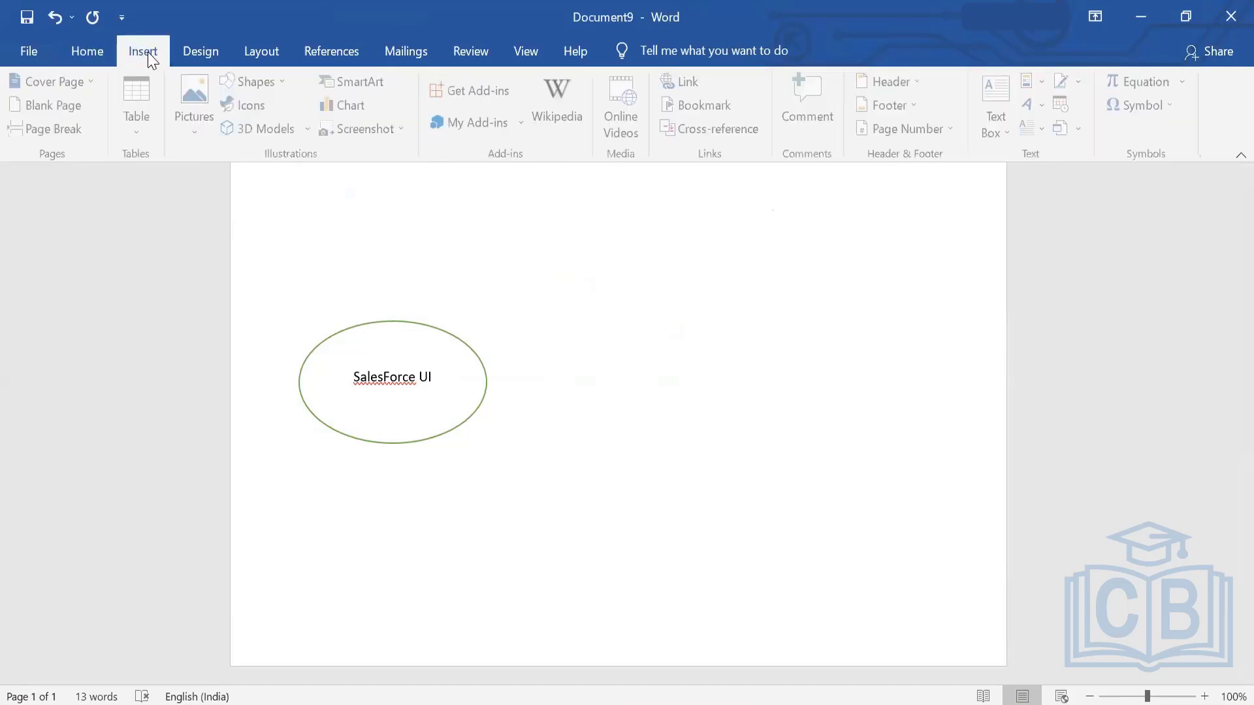
pyautogui.click(258, 81)
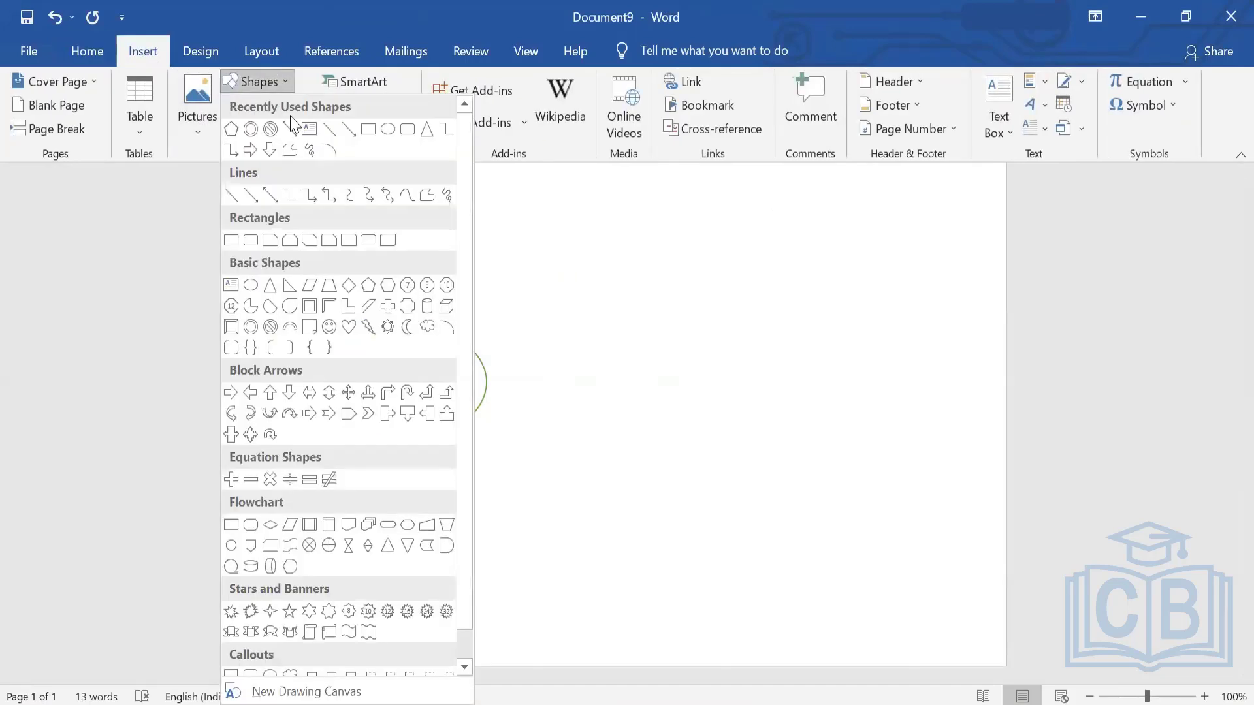
pyautogui.click(350, 128)
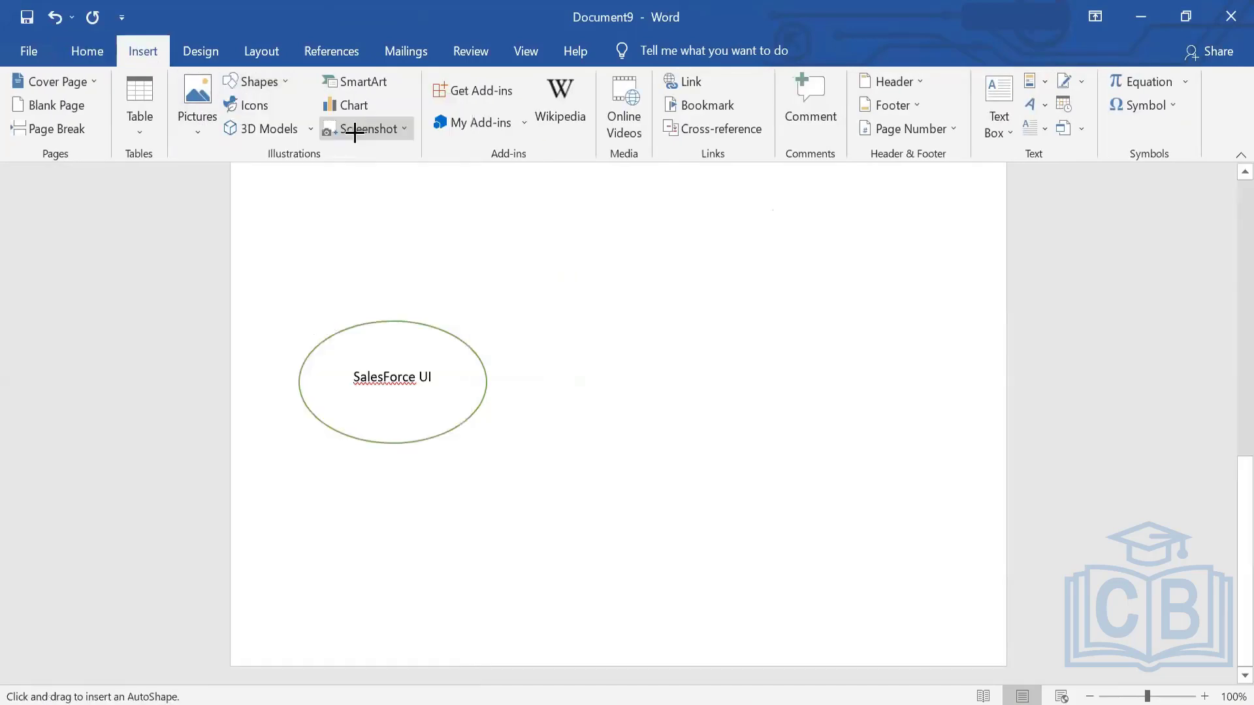
pyautogui.moveTo(487, 367)
pyautogui.mouseDown()
pyautogui.moveTo(604, 367)
pyautogui.moveTo(607, 356)
pyautogui.moveTo(607, 367)
pyautogui.mouseUp()
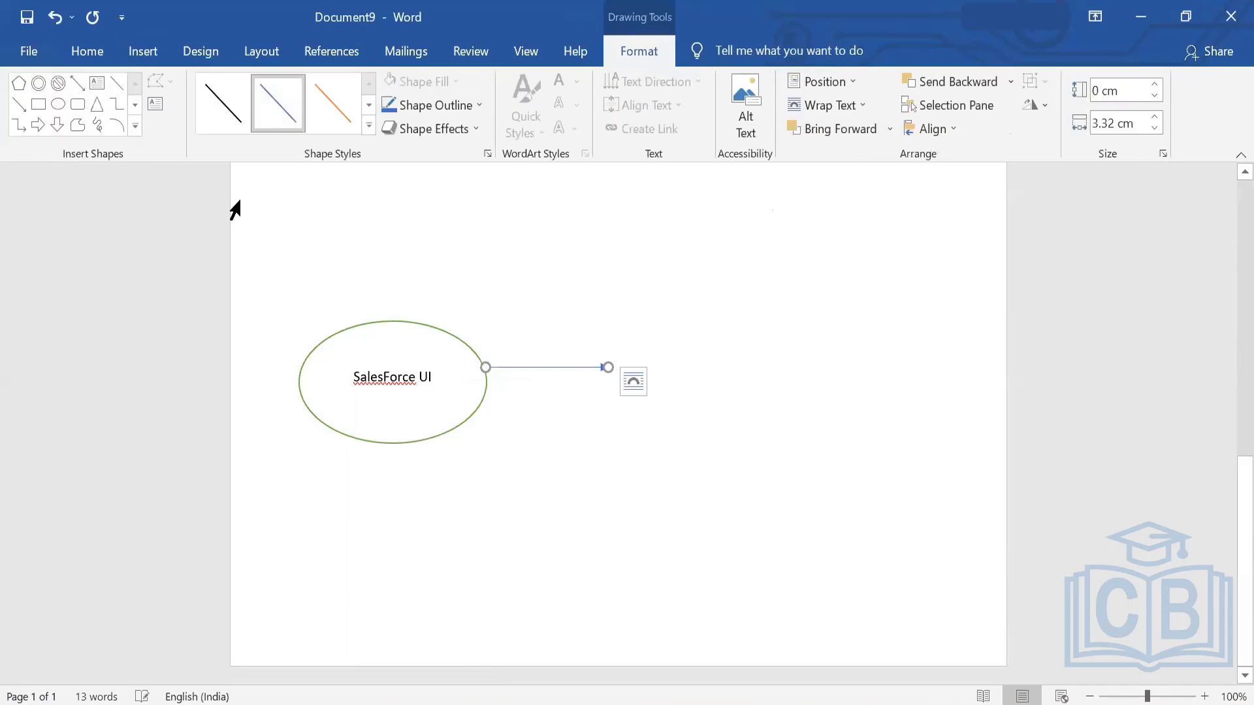
# - Add an oval about 5.59 by 2.21 cm at the arrowhead, white with green outline, labelled "API – help to cancel the customer"
pyautogui.click(58, 106)
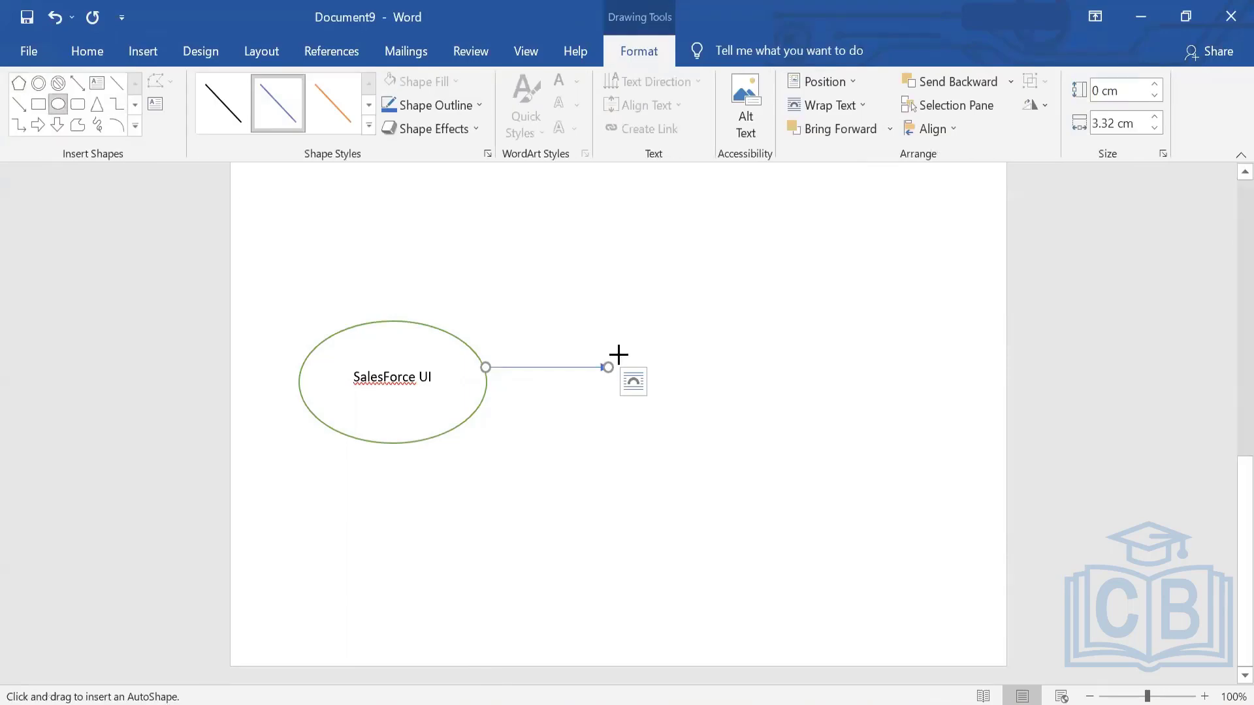
pyautogui.moveTo(613, 324); pyautogui.dragTo(819, 410)
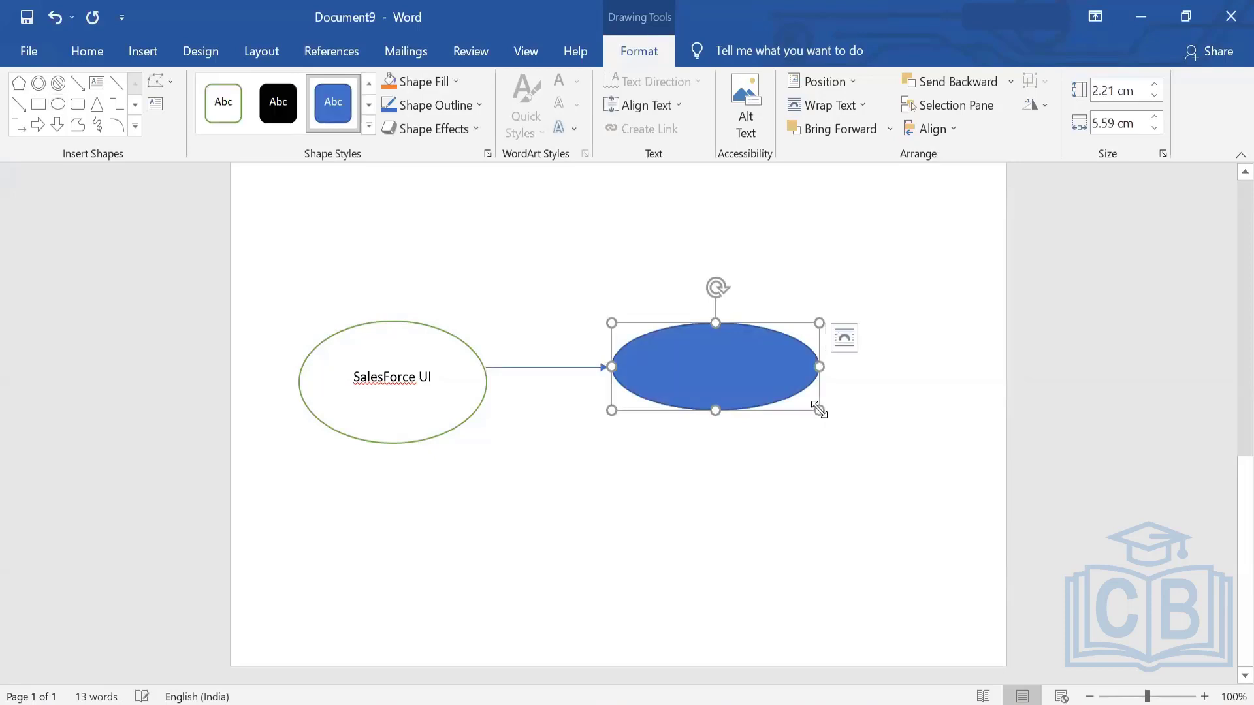
pyautogui.click(225, 113)
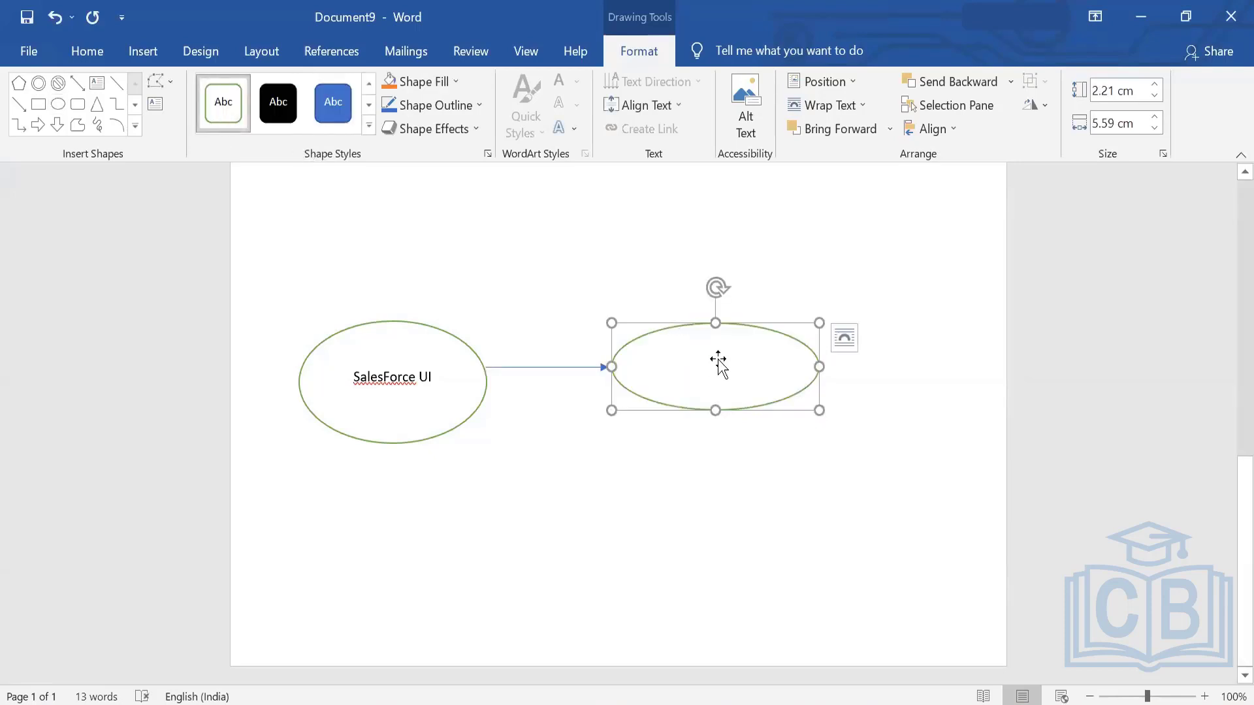
pyautogui.write('API')
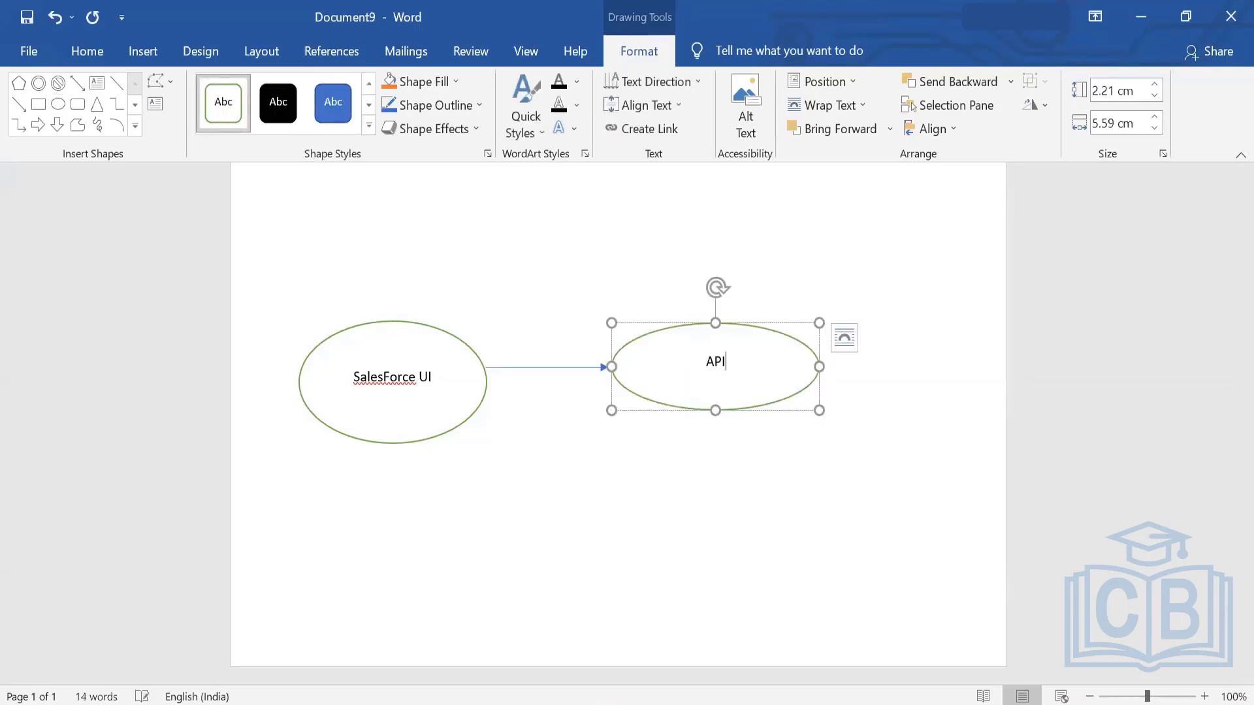
pyautogui.write(' - help to cancel the customer')
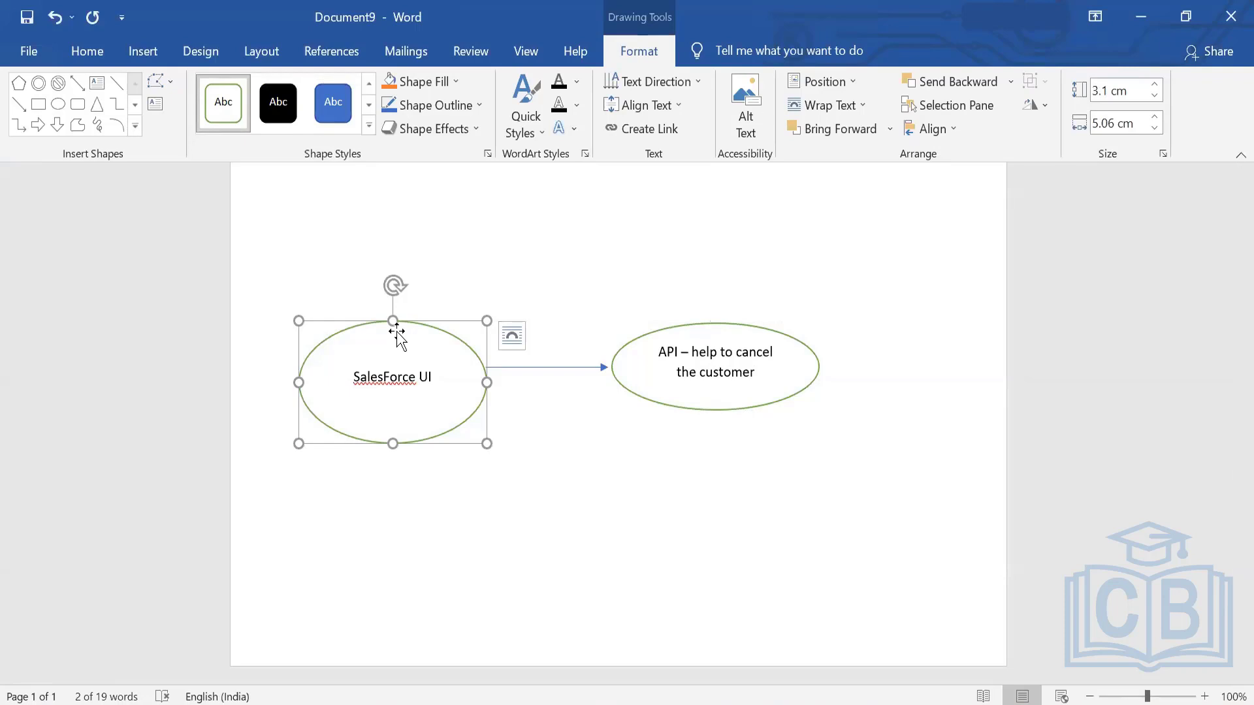
pyautogui.click(797, 372)
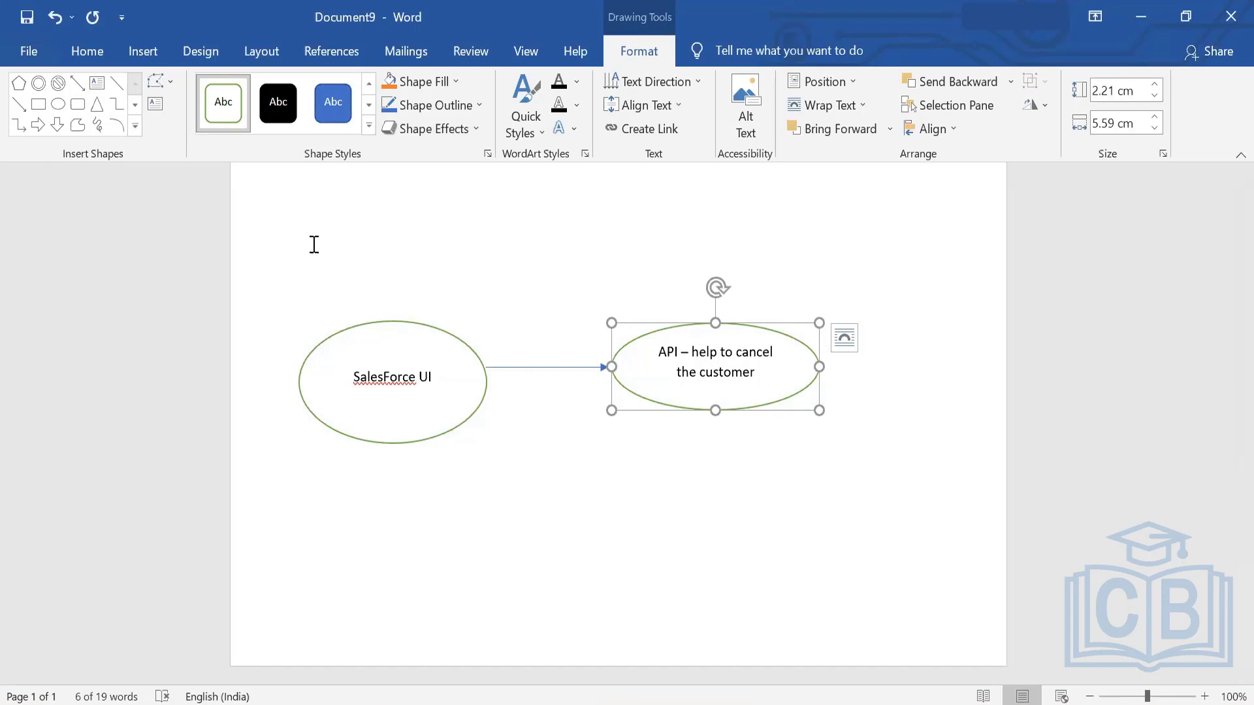
# - Draw a green-outlined white rectangle about 16.14 by 5.15 cm around both ovals and send it to the back
pyautogui.click(38, 104)
pyautogui.moveTo(276, 277); pyautogui.dragTo(874, 480)
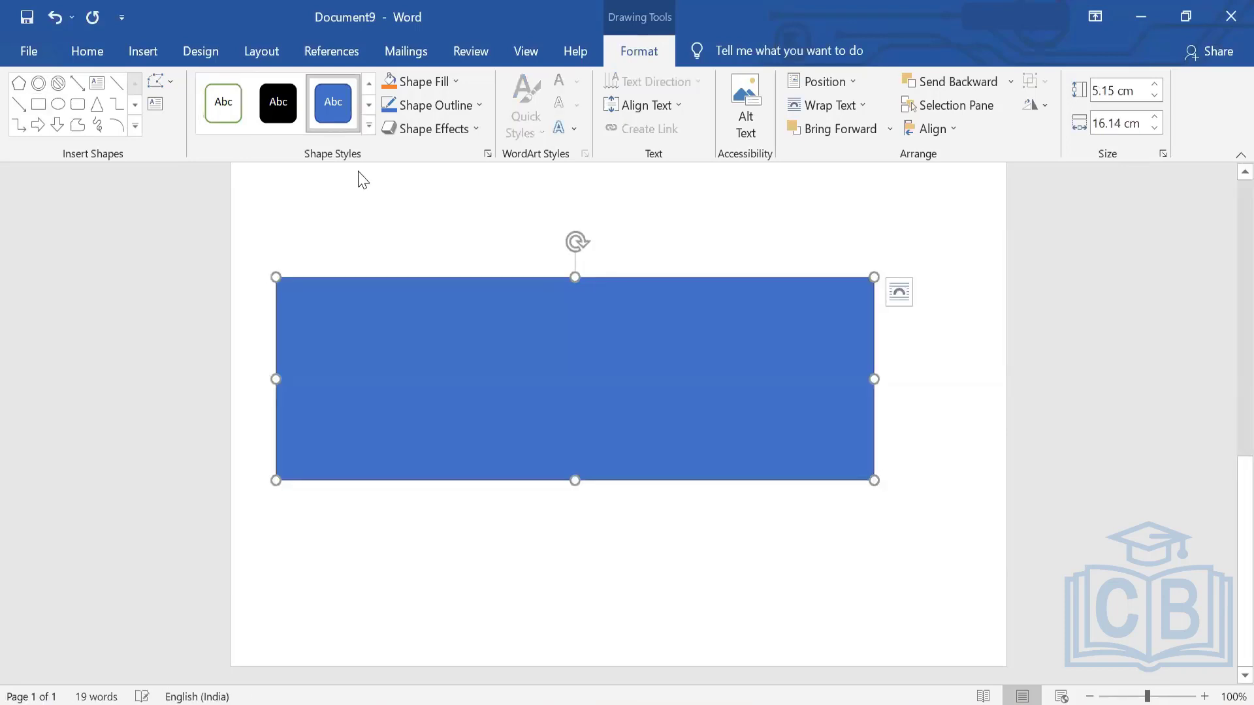
pyautogui.click(233, 116)
pyautogui.rightClick(515, 339)
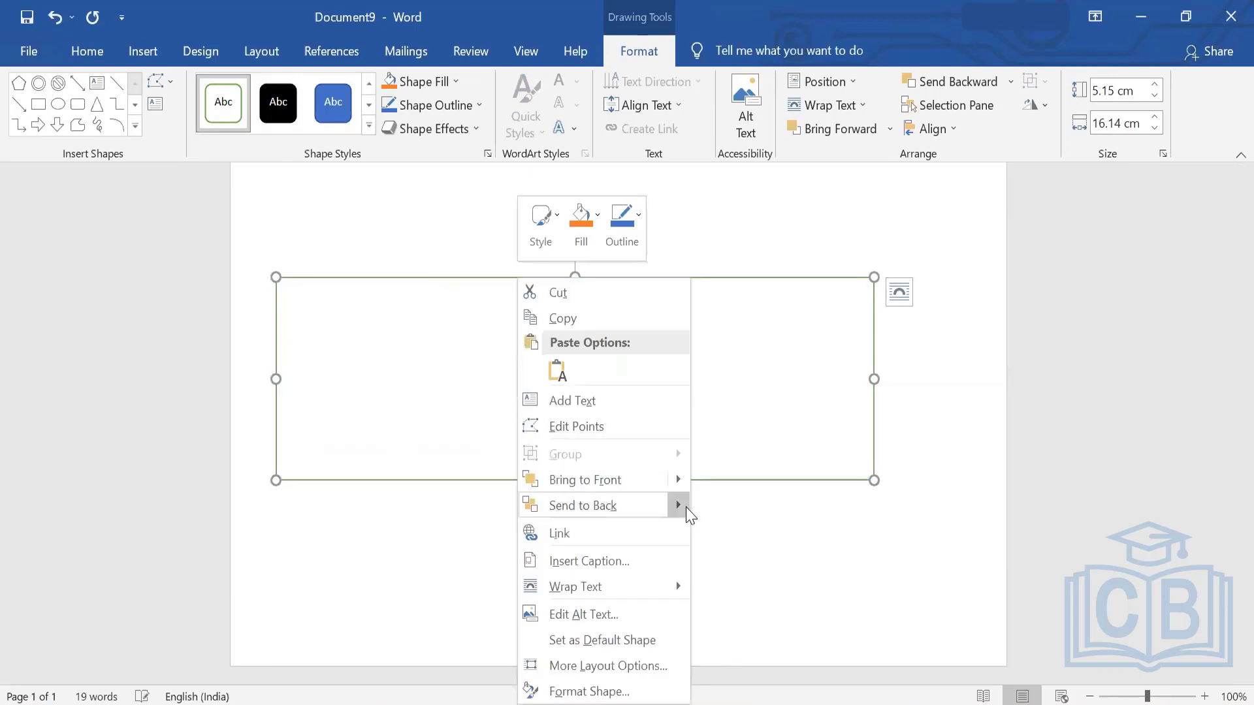
pyautogui.moveTo(683, 507)
pyautogui.click(718, 517)
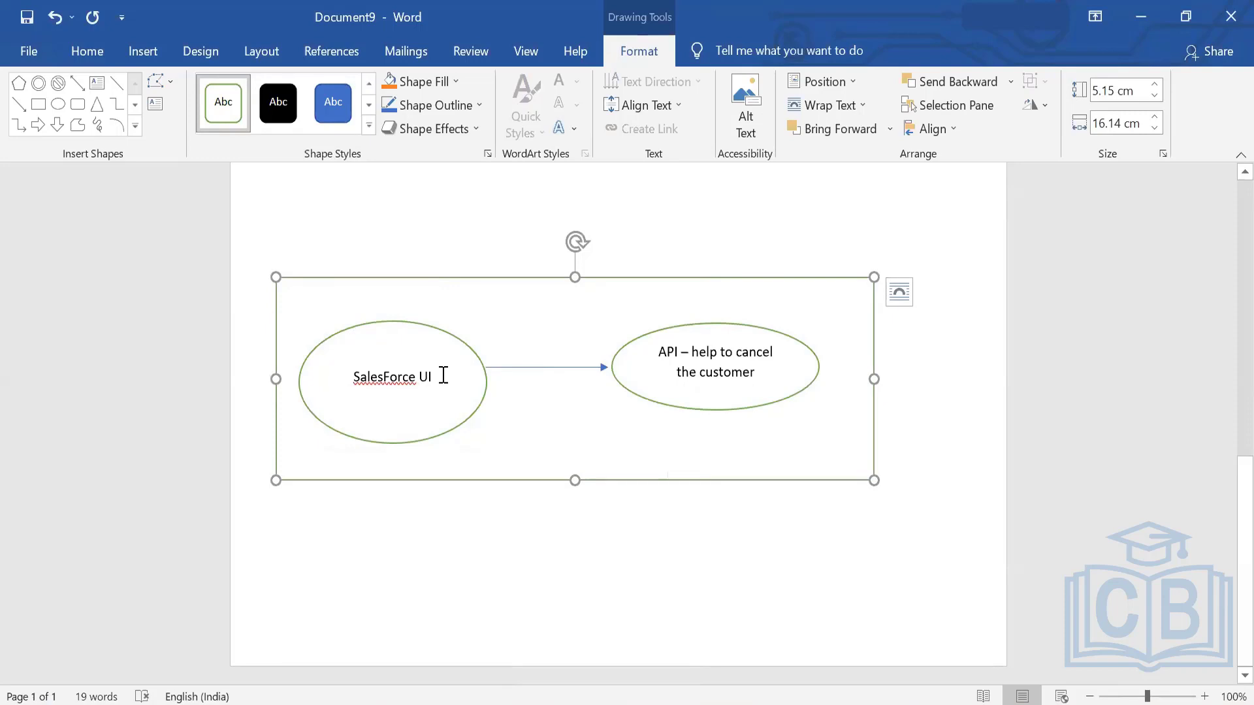
pyautogui.click(714, 330)
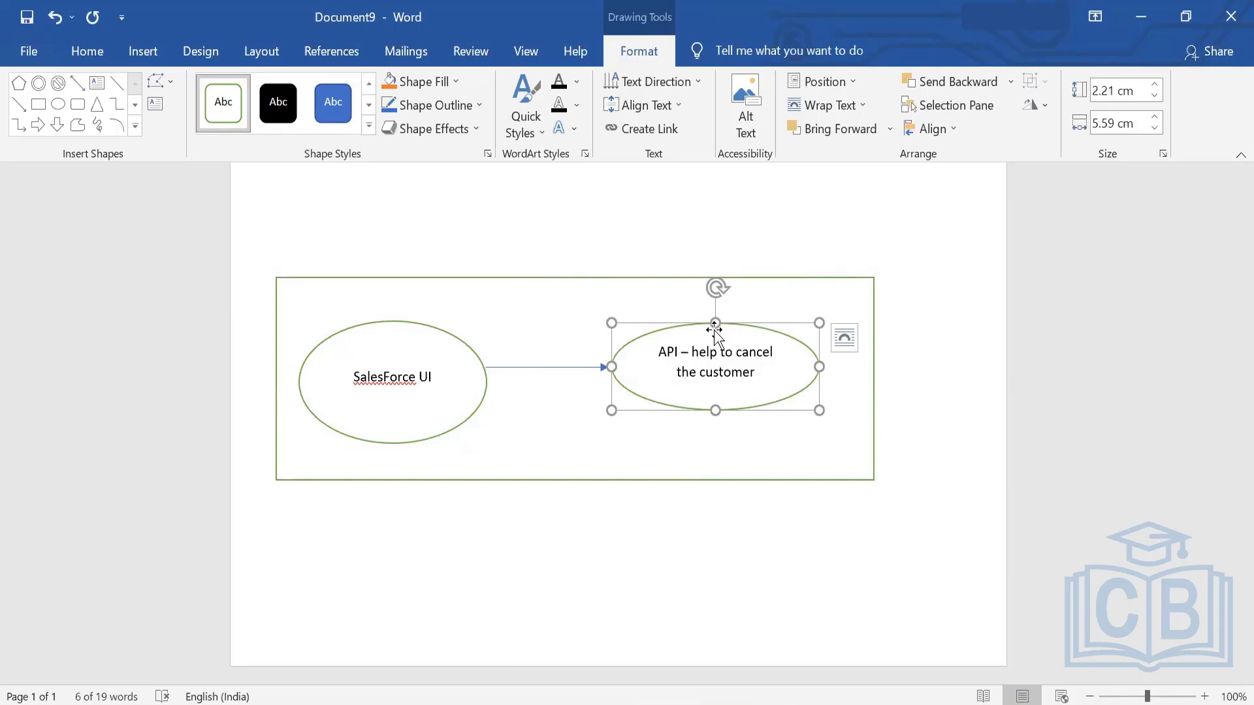
# - Return to Ginger and compare the API application's Endpoint value with MyWebApp's URL value in ENV1
pyautogui.hotkey('alt', 'Tab')
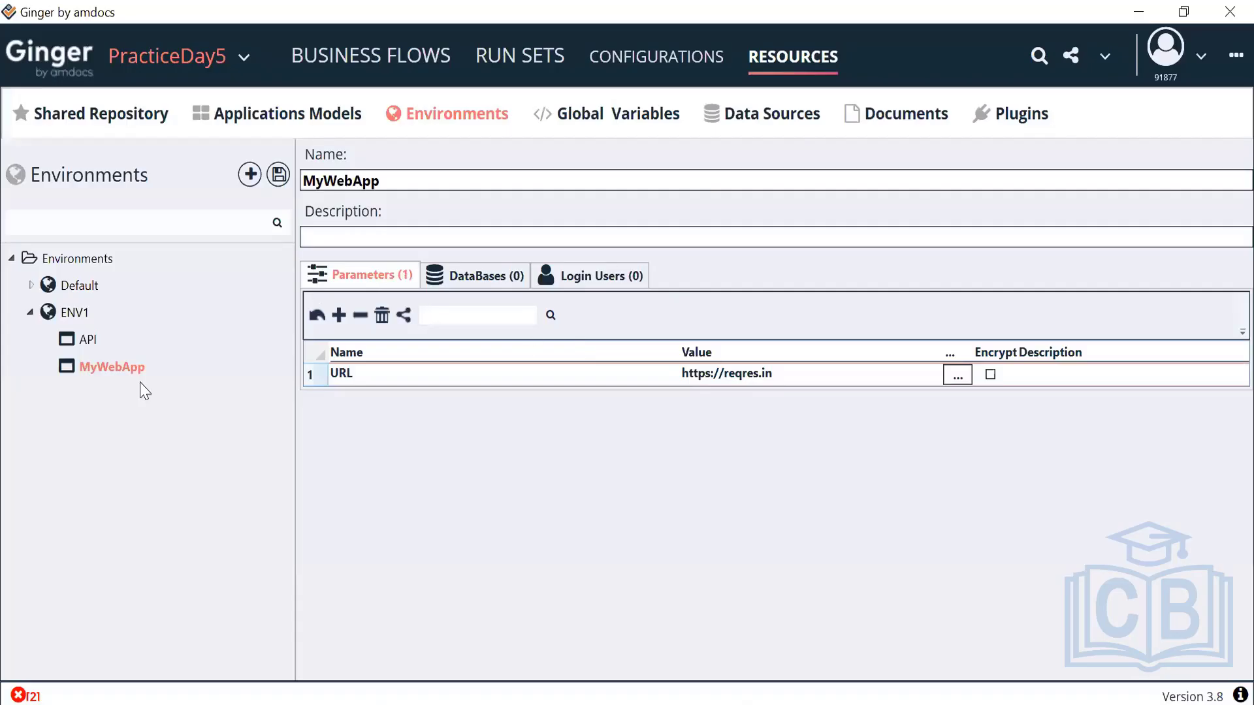
pyautogui.click(85, 340)
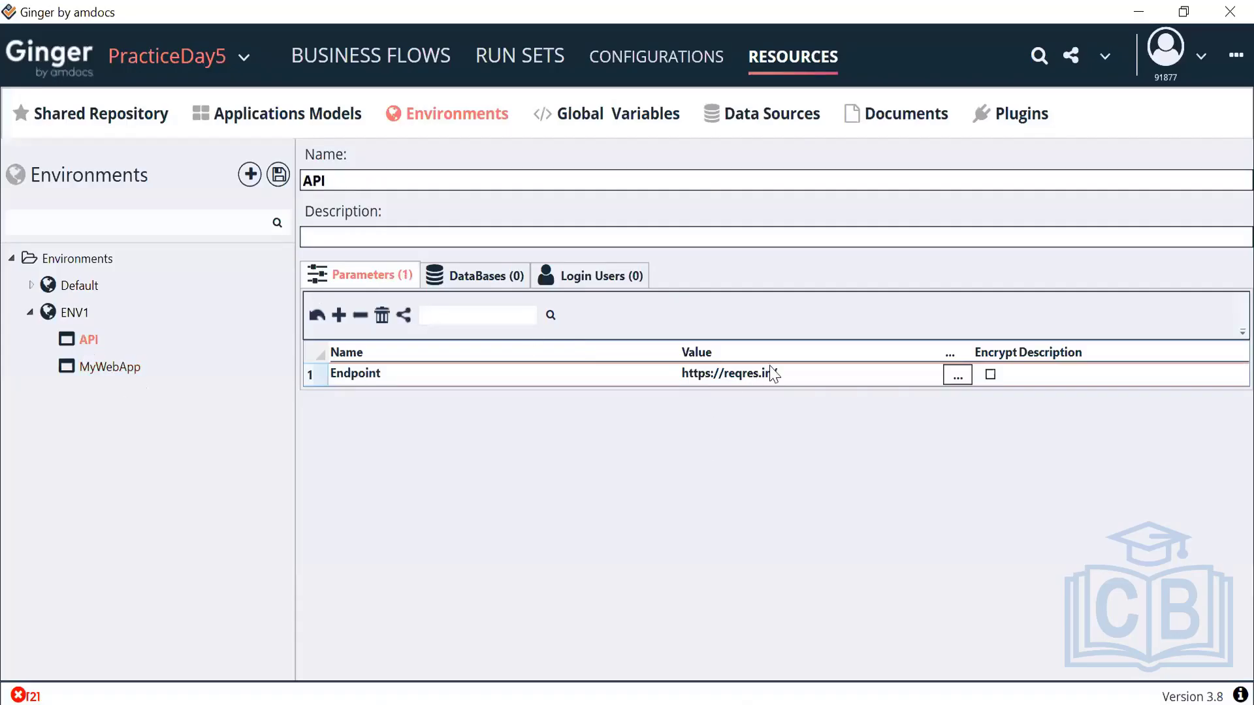
pyautogui.click(771, 368)
pyautogui.moveTo(800, 375); pyautogui.dragTo(688, 372)
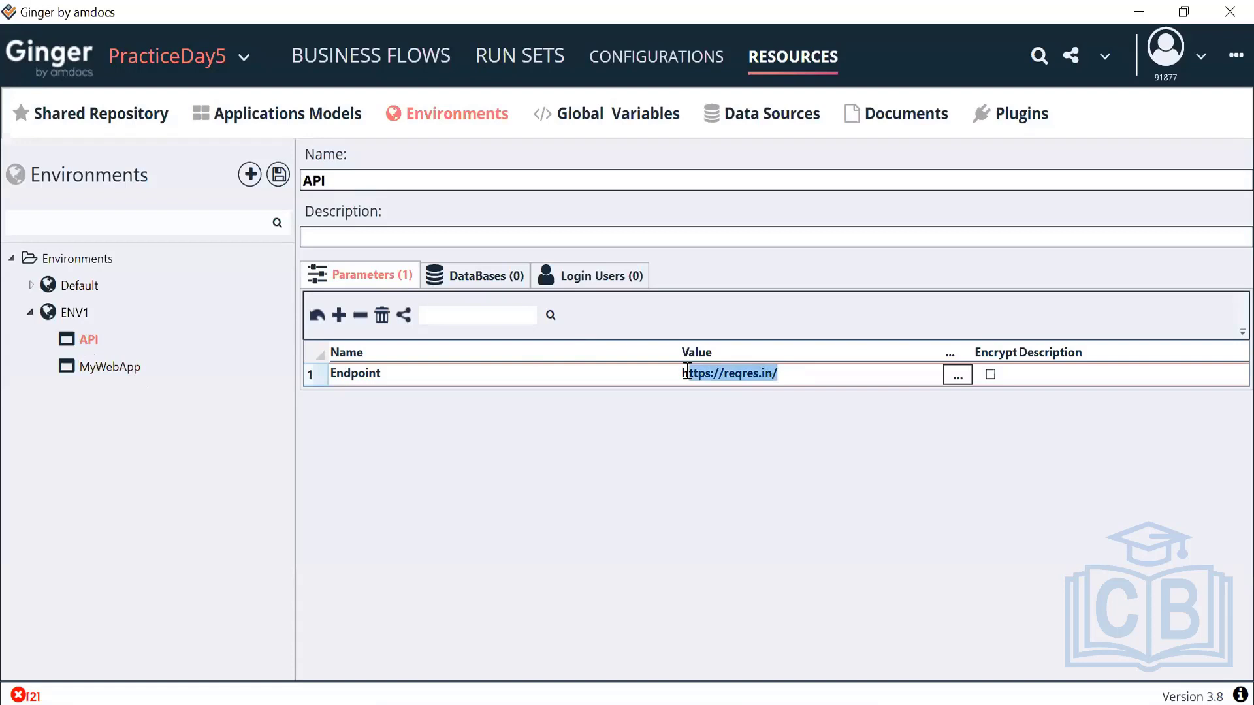
pyautogui.click(118, 369)
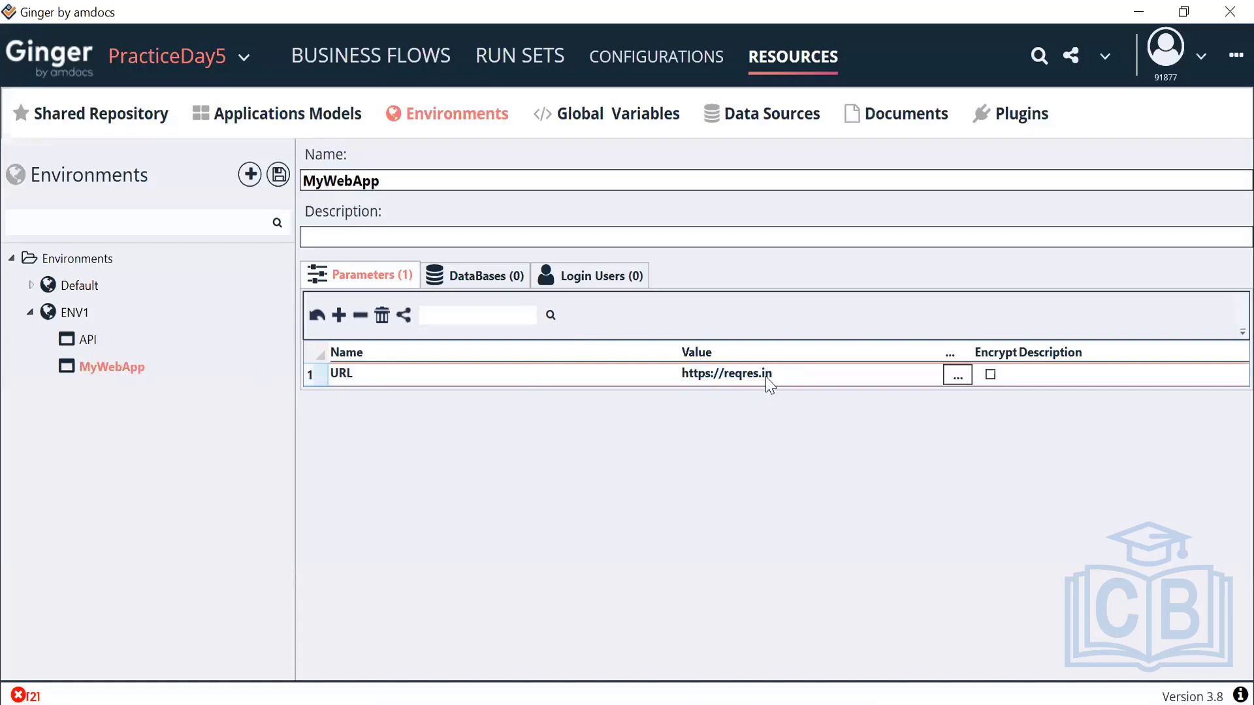
pyautogui.moveTo(786, 382); pyautogui.dragTo(664, 393)
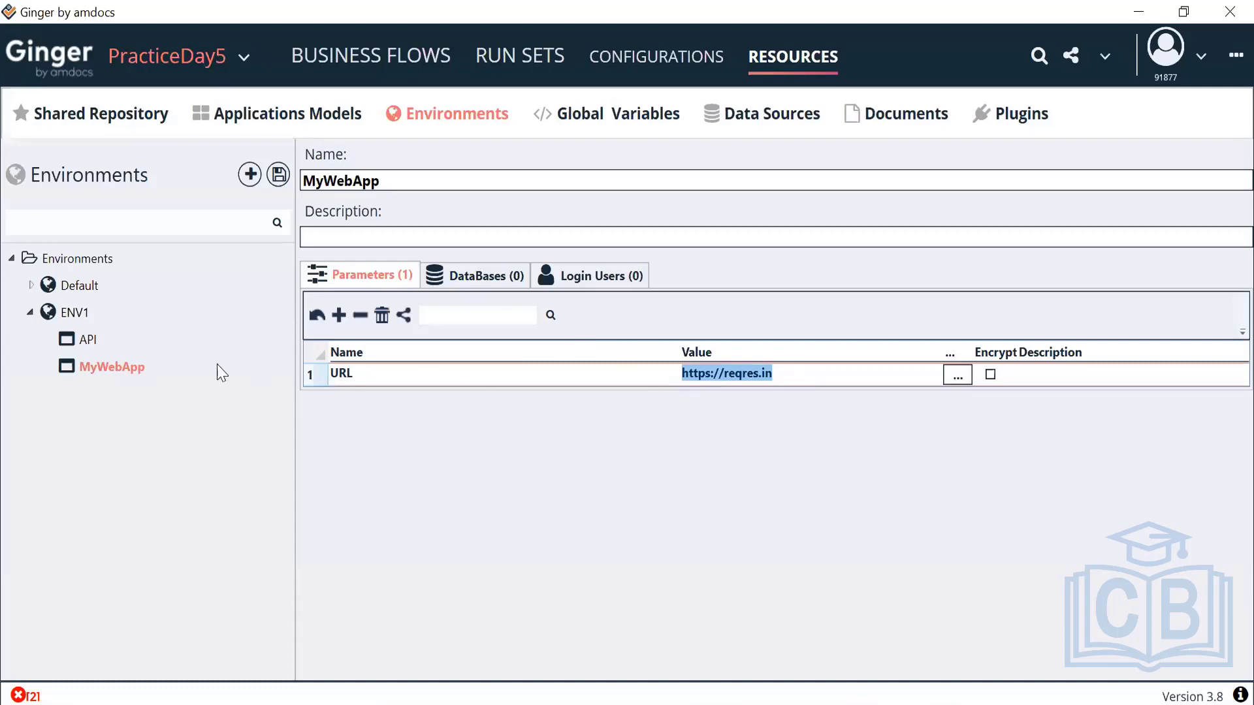
pyautogui.click(86, 344)
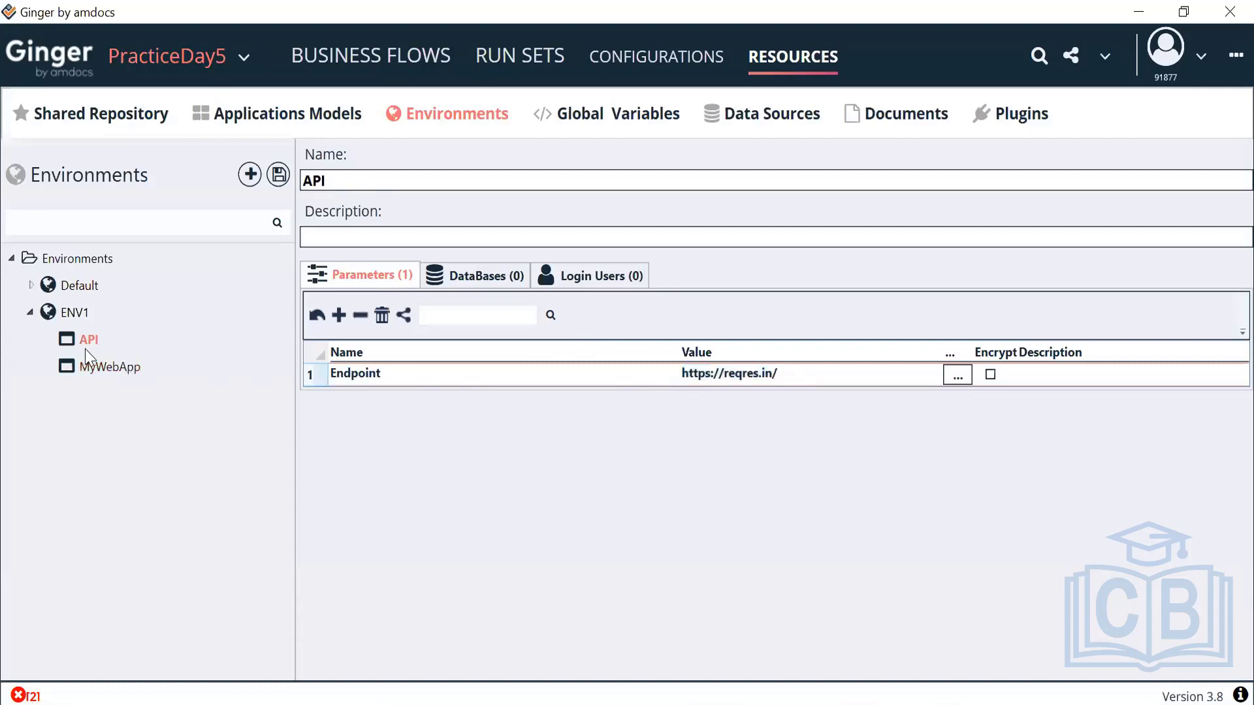
# - Review the parameters of MyWebApp and the API application in ENV1 once more
pyautogui.click(126, 385)
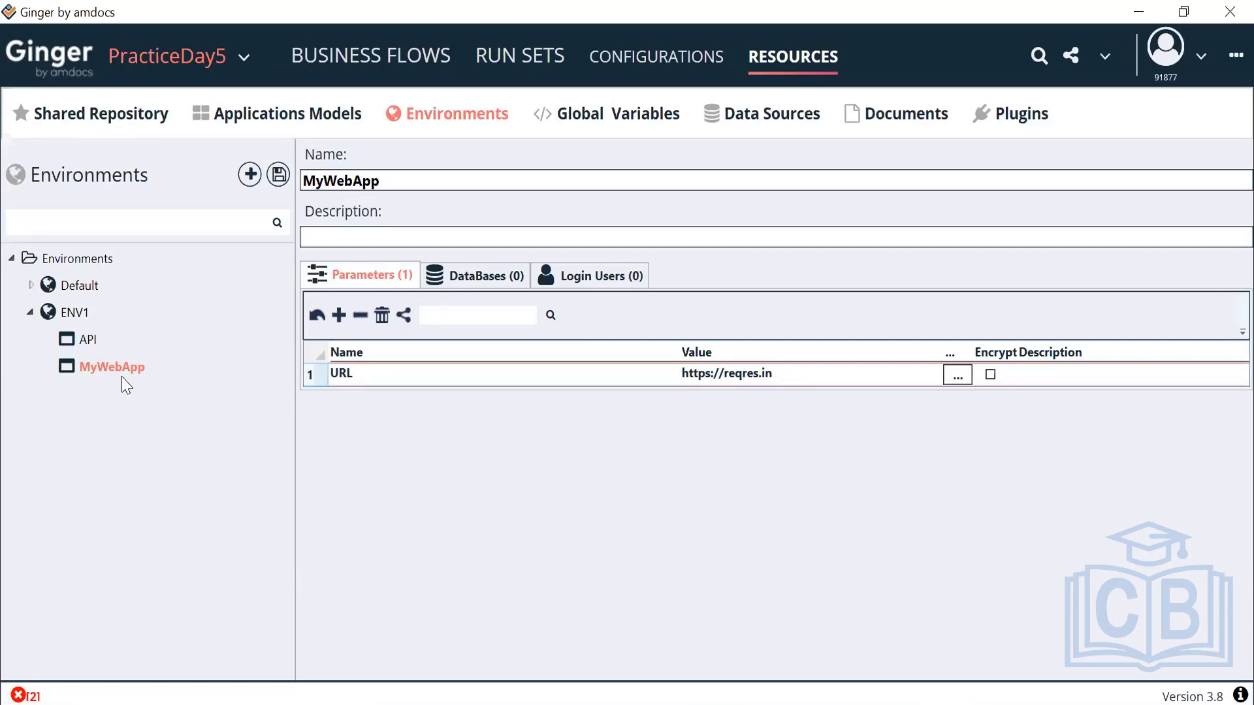
pyautogui.click(92, 340)
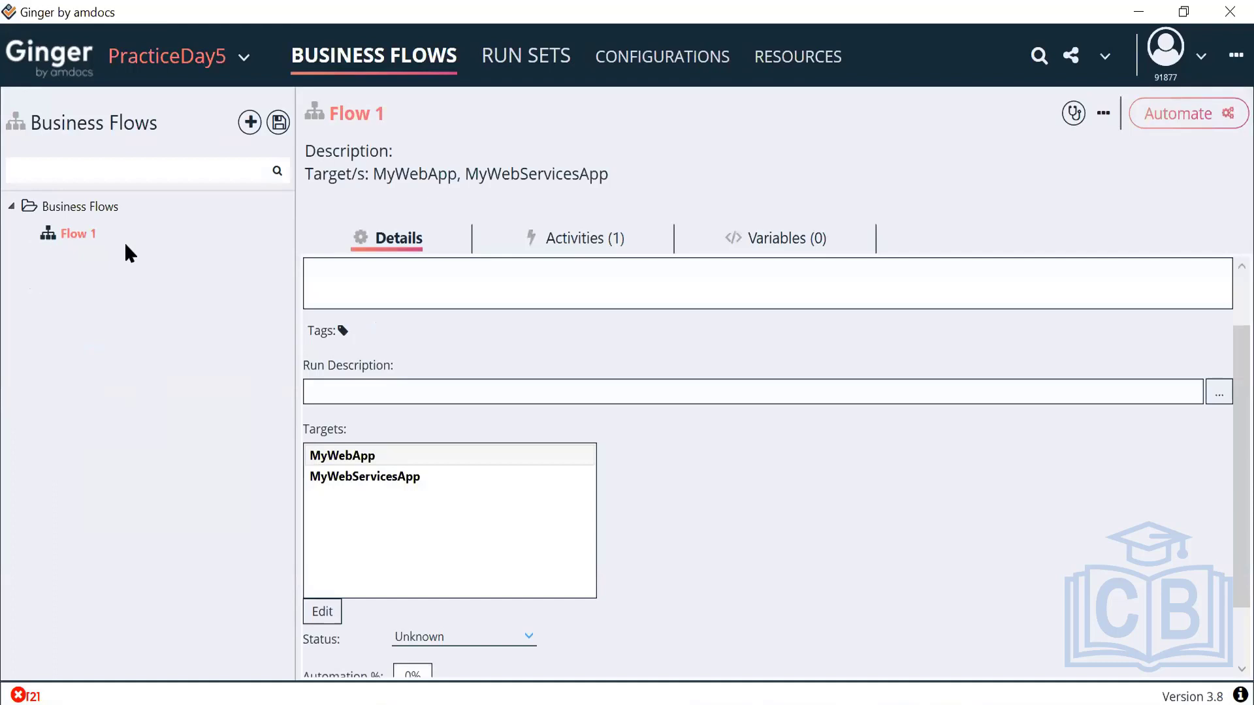
# - Rename the business flow Flow 1 as E2E Flow and save it
pyautogui.scroll(2, 373, 356)
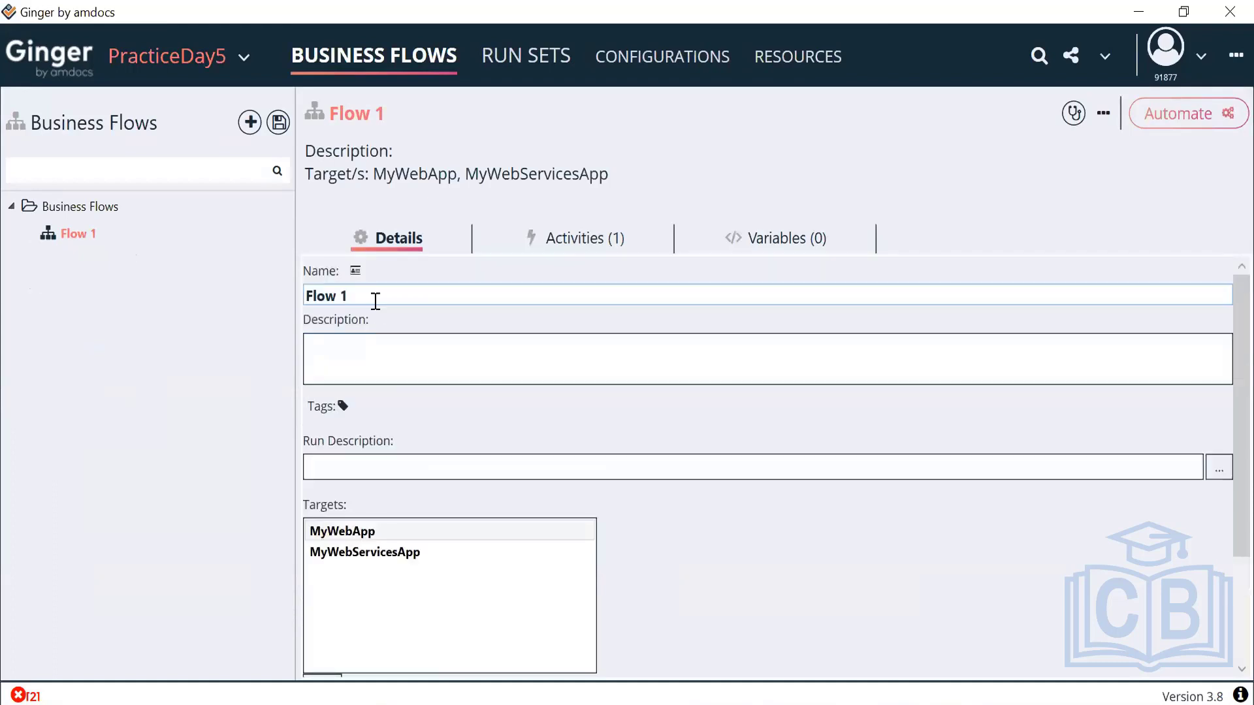
pyautogui.moveTo(375, 301); pyautogui.dragTo(261, 300)
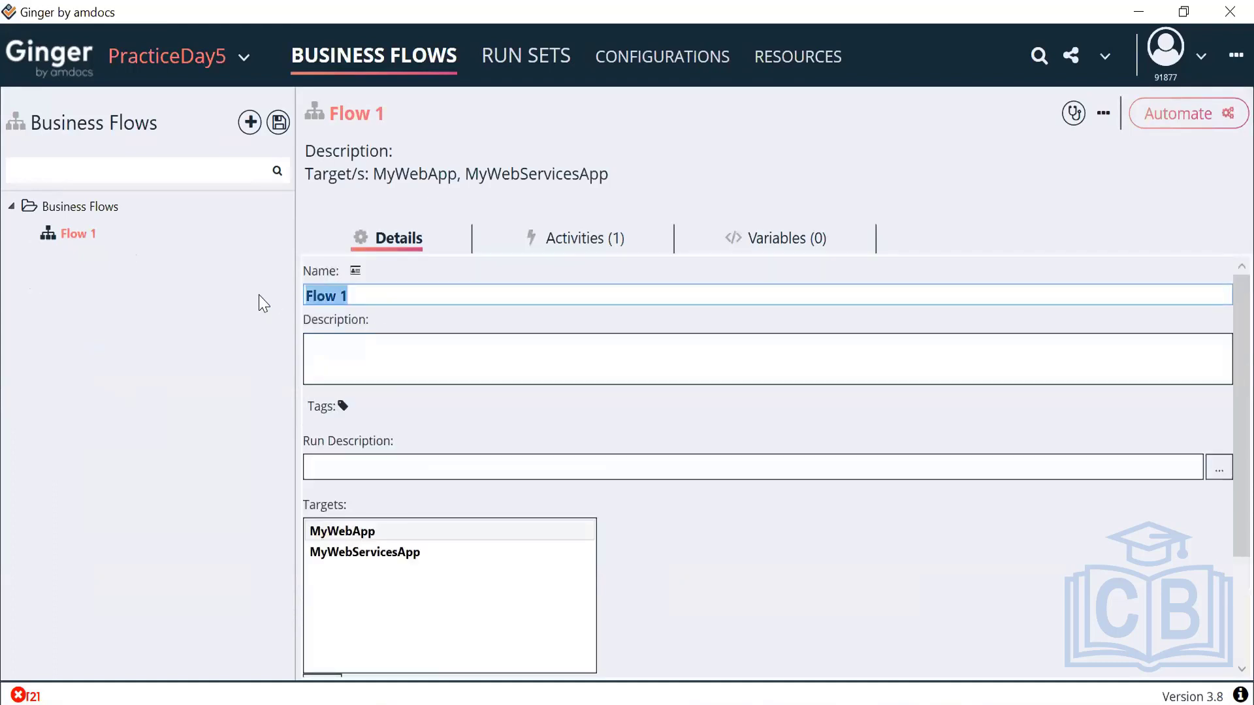
pyautogui.press('BackSpace')
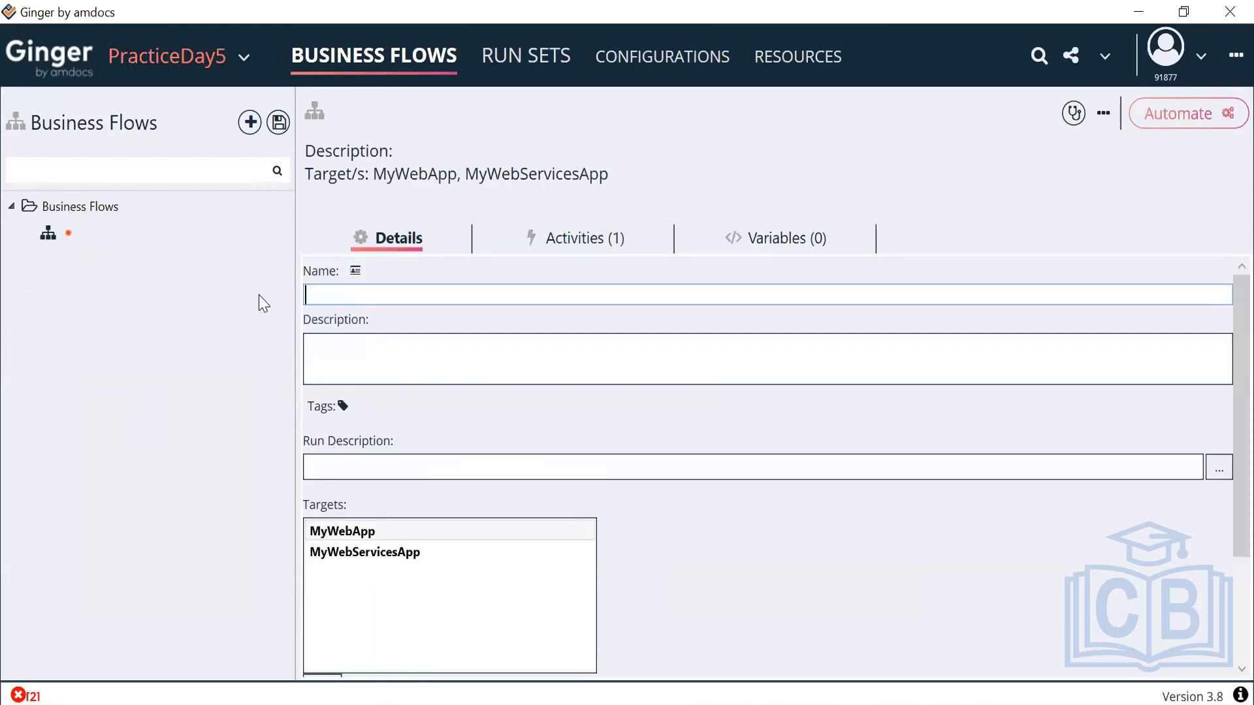
pyautogui.write('E2E Flow')
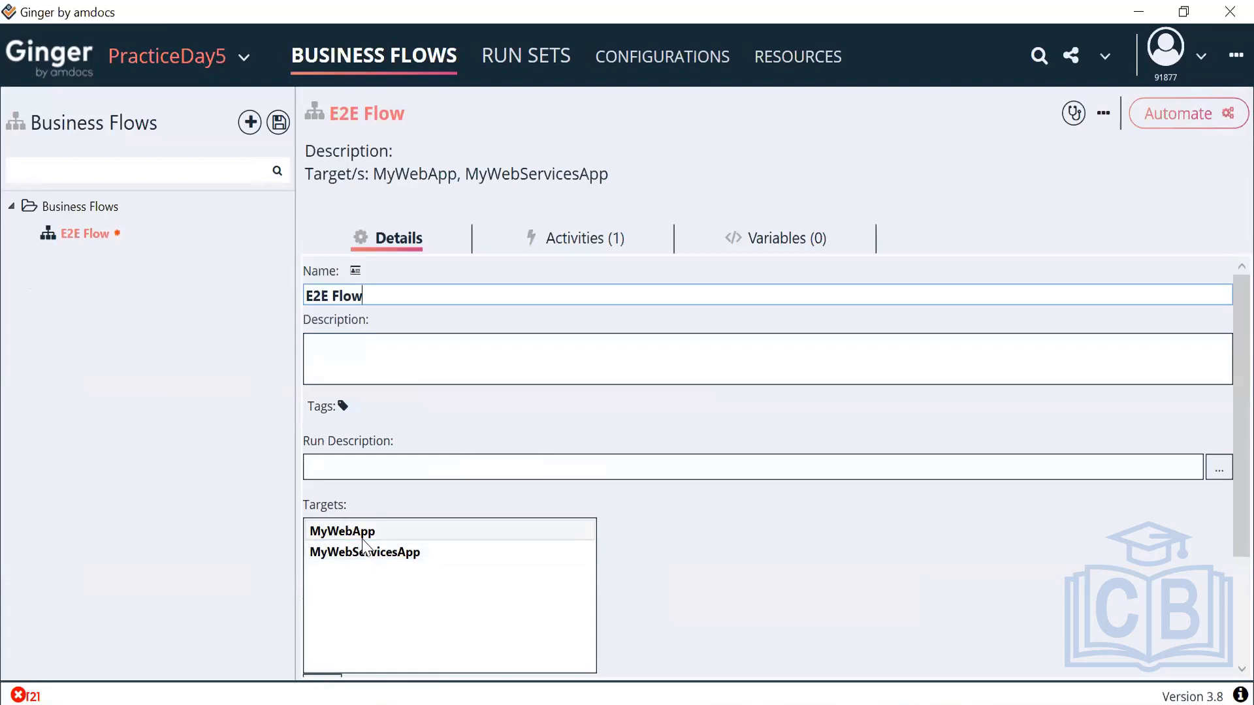
pyautogui.rightClick(85, 237)
pyautogui.click(133, 277)
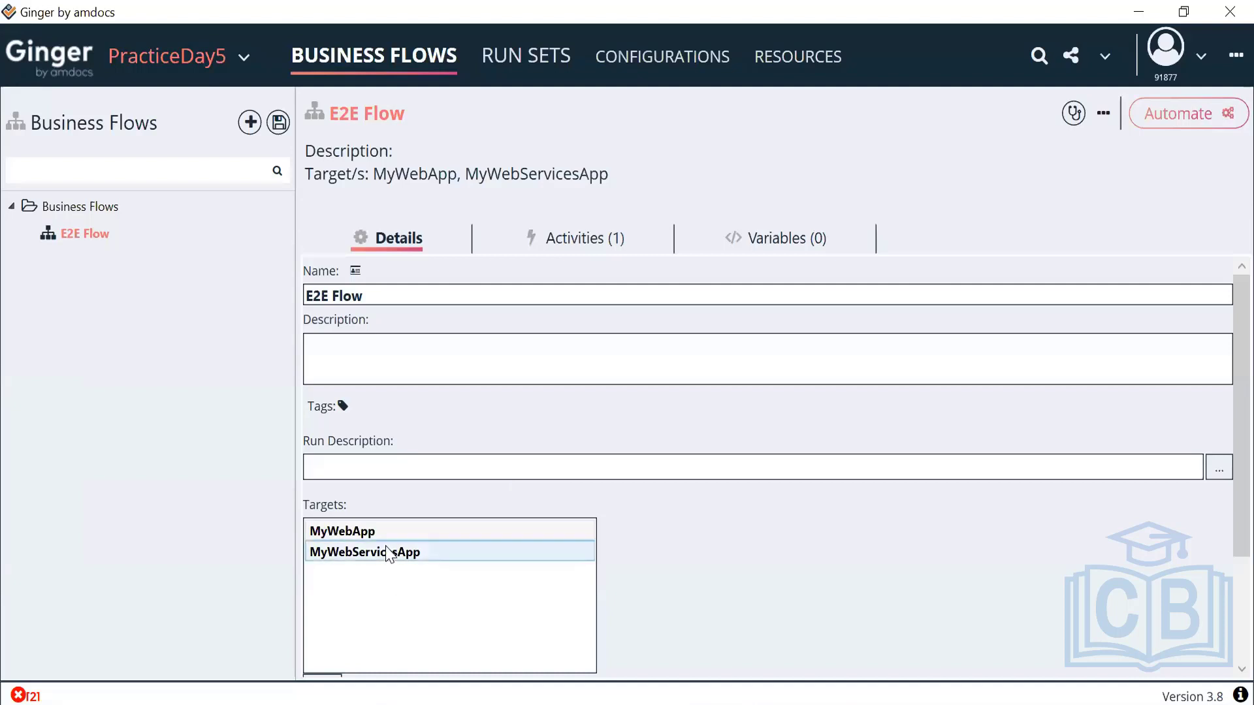
# - Open E2E Flow for automation and rename its activity Activity 1 as Get Complete EndPoint
pyautogui.click(95, 233)
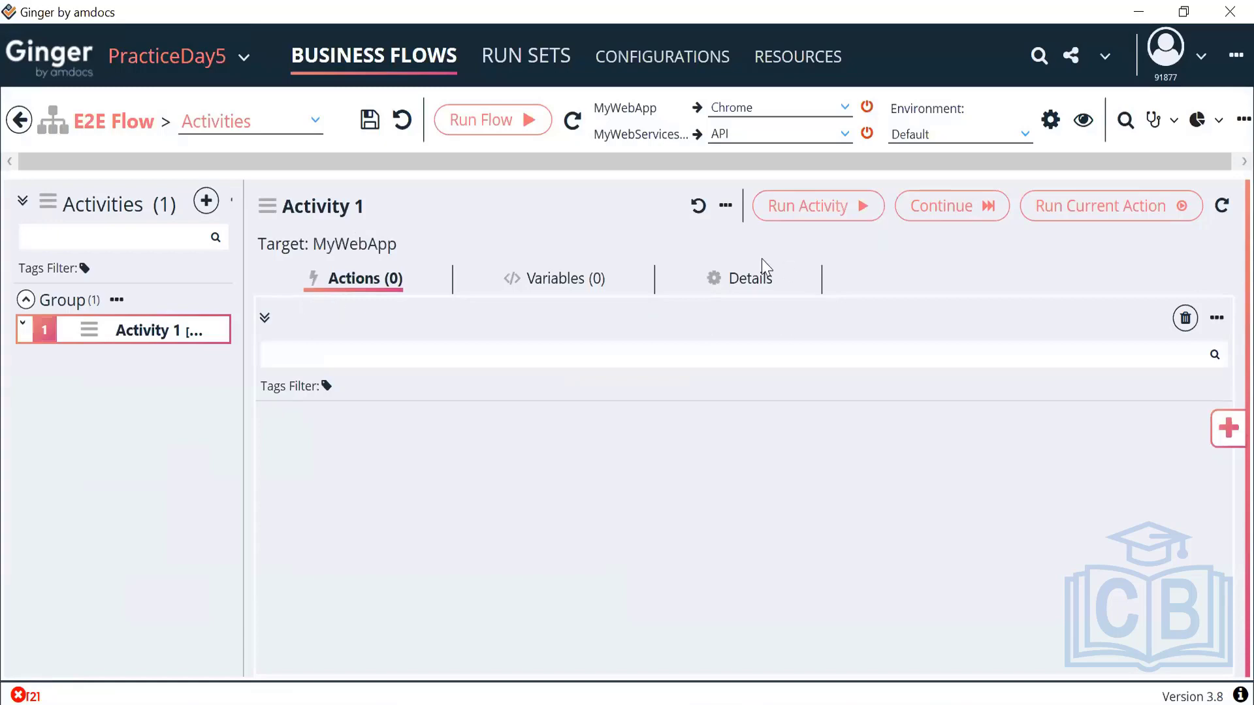
pyautogui.click(740, 278)
pyautogui.scroll(4, 405, 405)
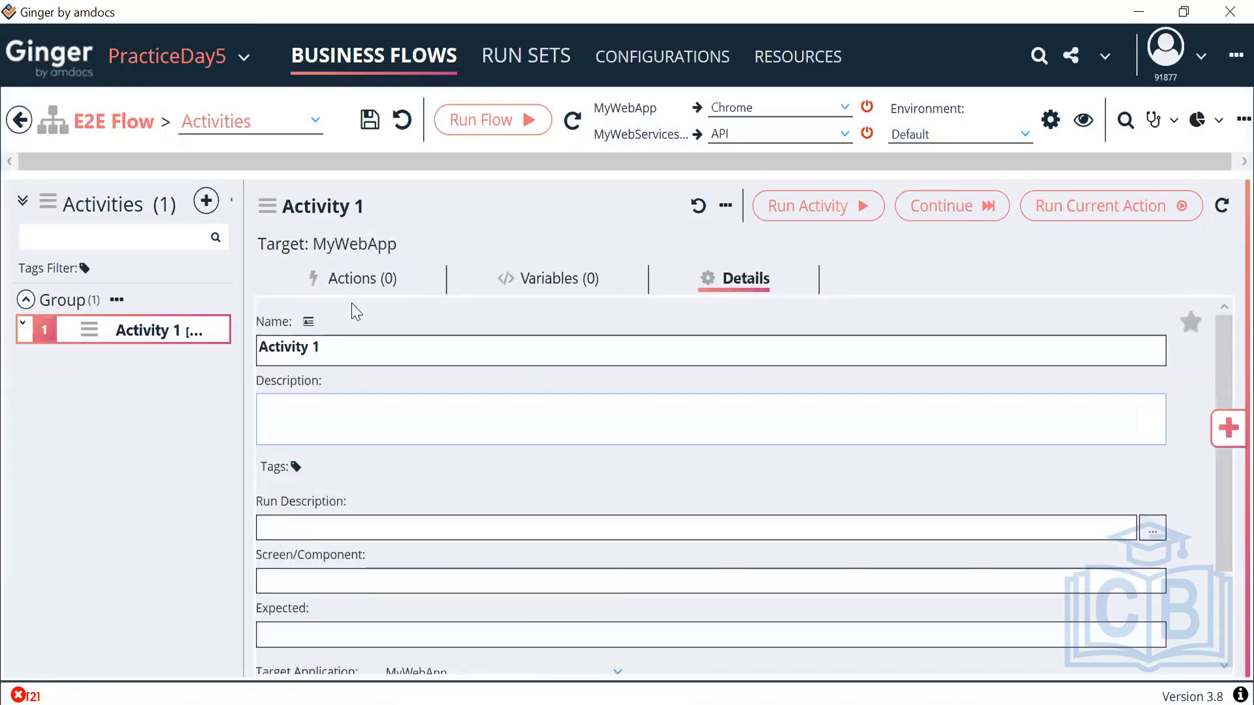
pyautogui.moveTo(331, 355); pyautogui.dragTo(197, 362)
pyautogui.press('BackSpace')
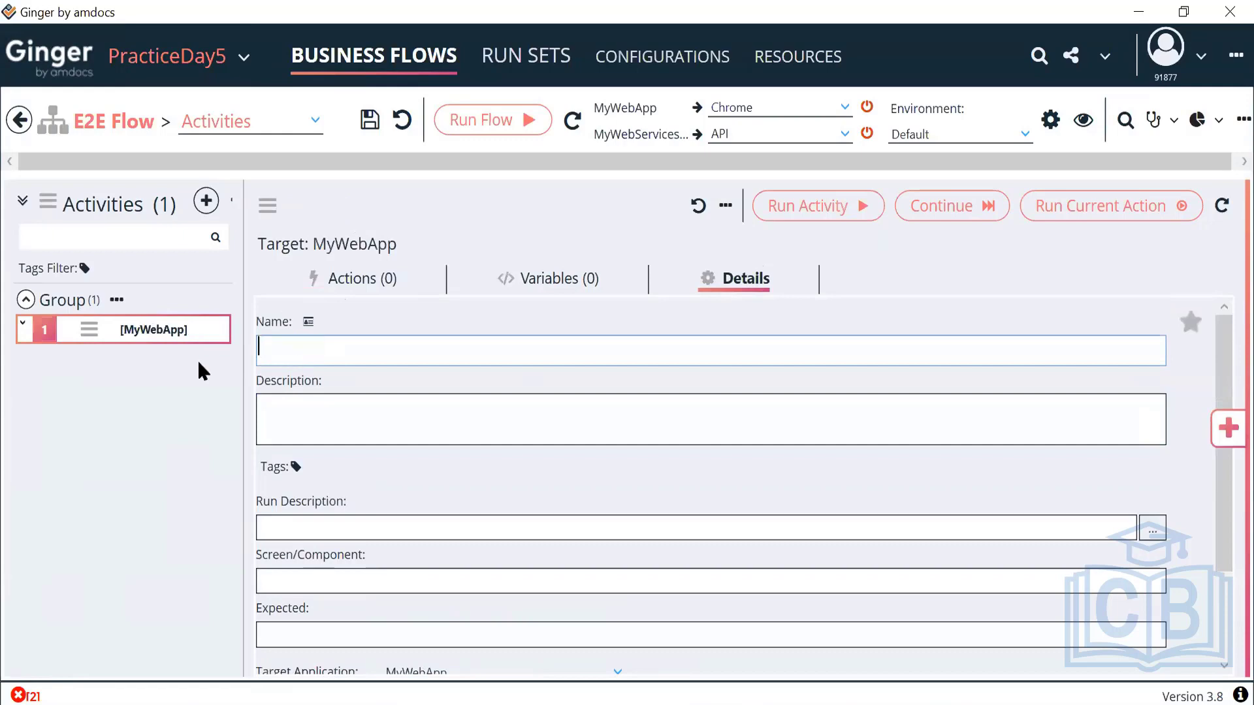
pyautogui.write('G')
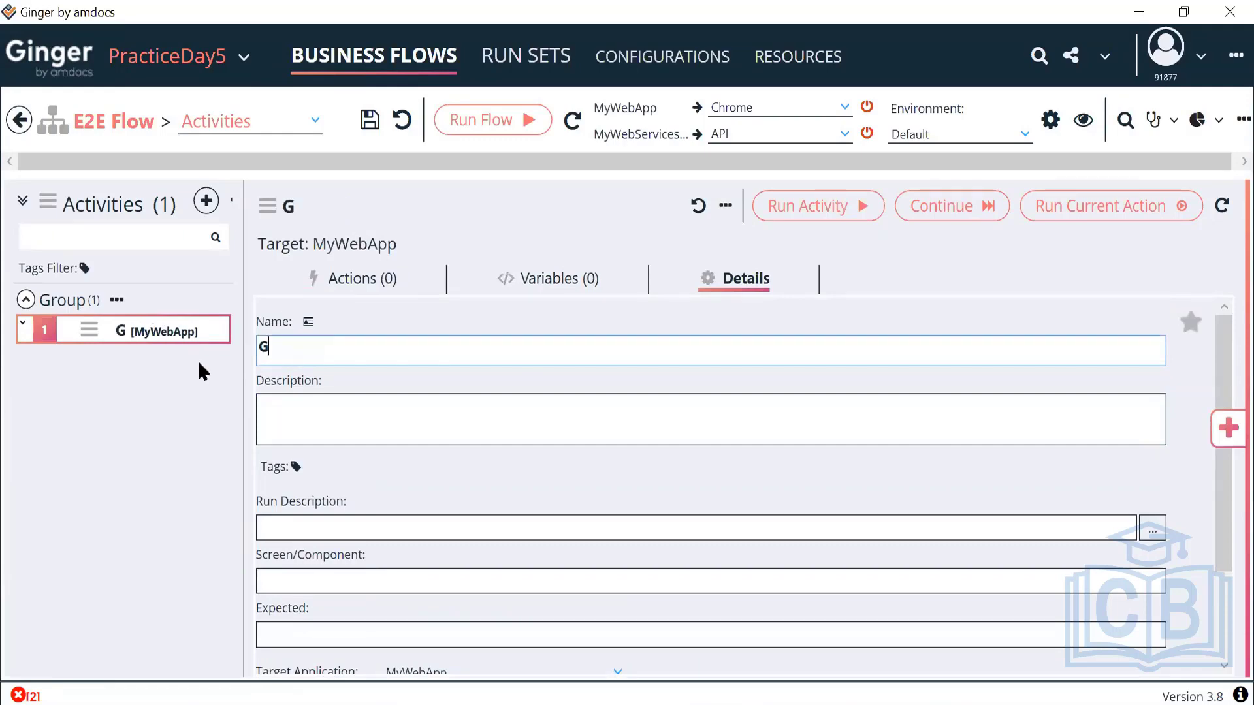
pyautogui.write('Et')
pyautogui.press('BackSpace')
pyautogui.press('BackSpace')
pyautogui.write('et')
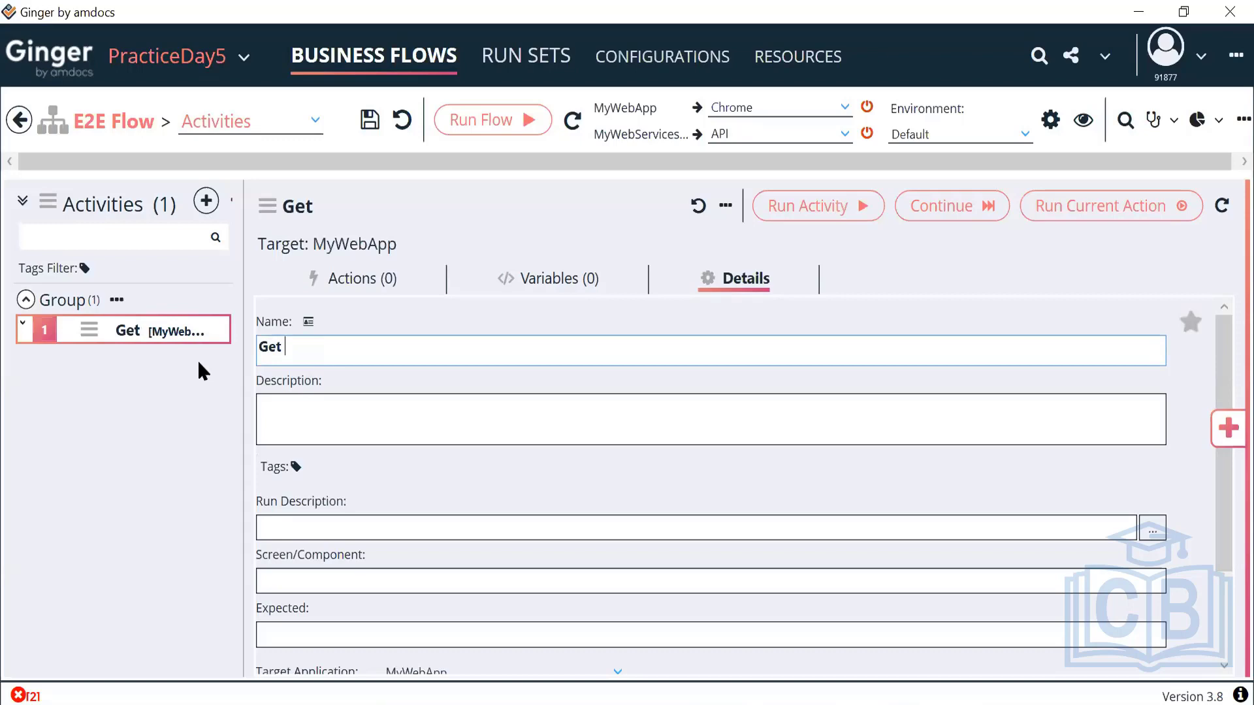
pyautogui.write(' End')
pyautogui.press('BackSpace')
pyautogui.press('BackSpace')
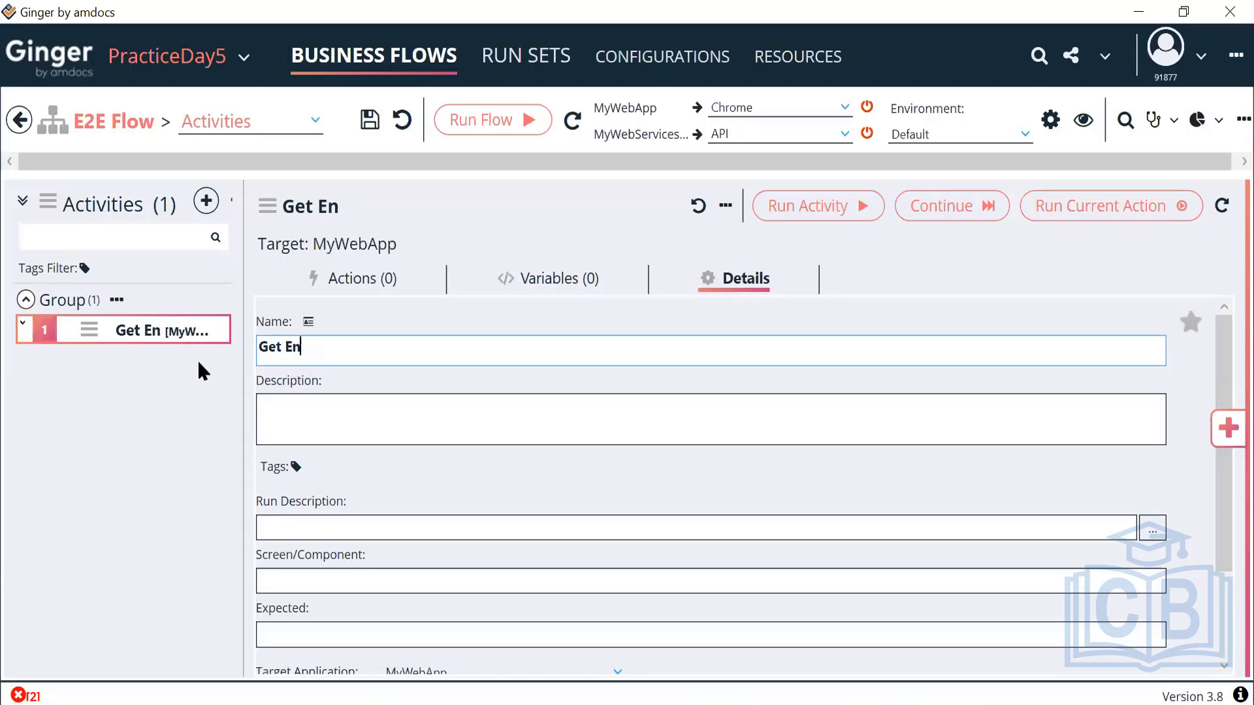
pyautogui.press('BackSpace')
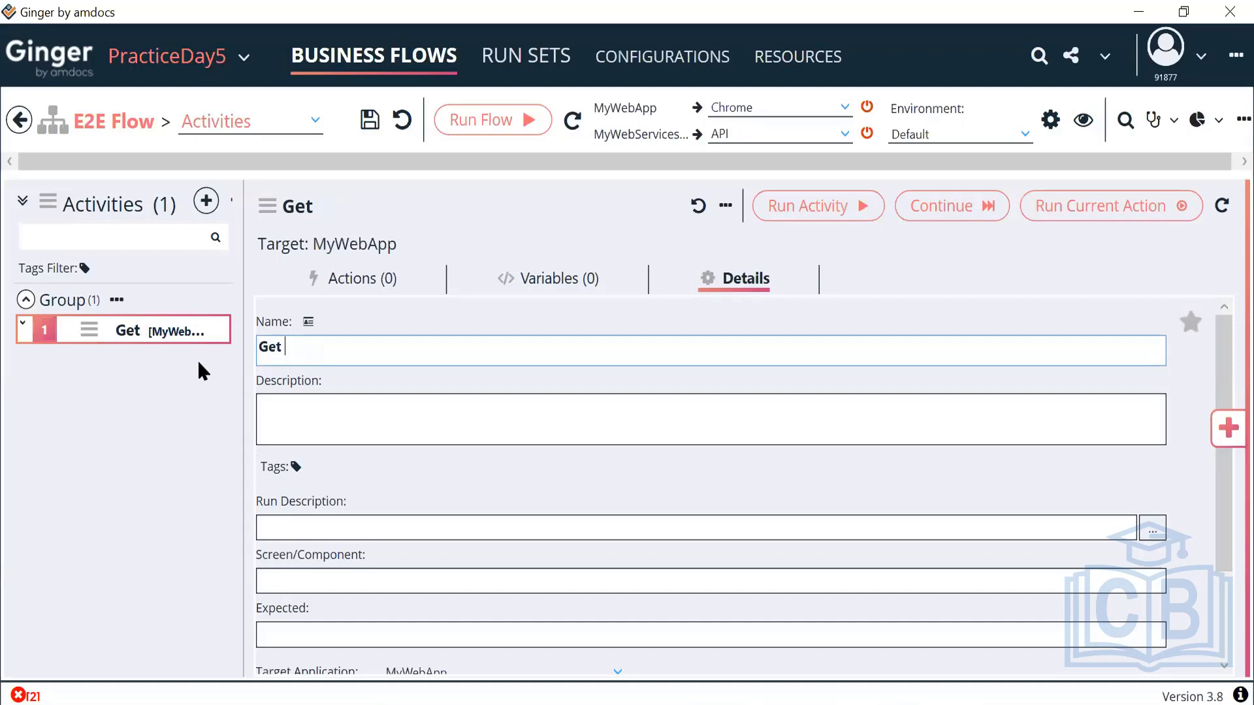
pyautogui.write('E')
pyautogui.press('BackSpace')
pyautogui.write('Complete End')
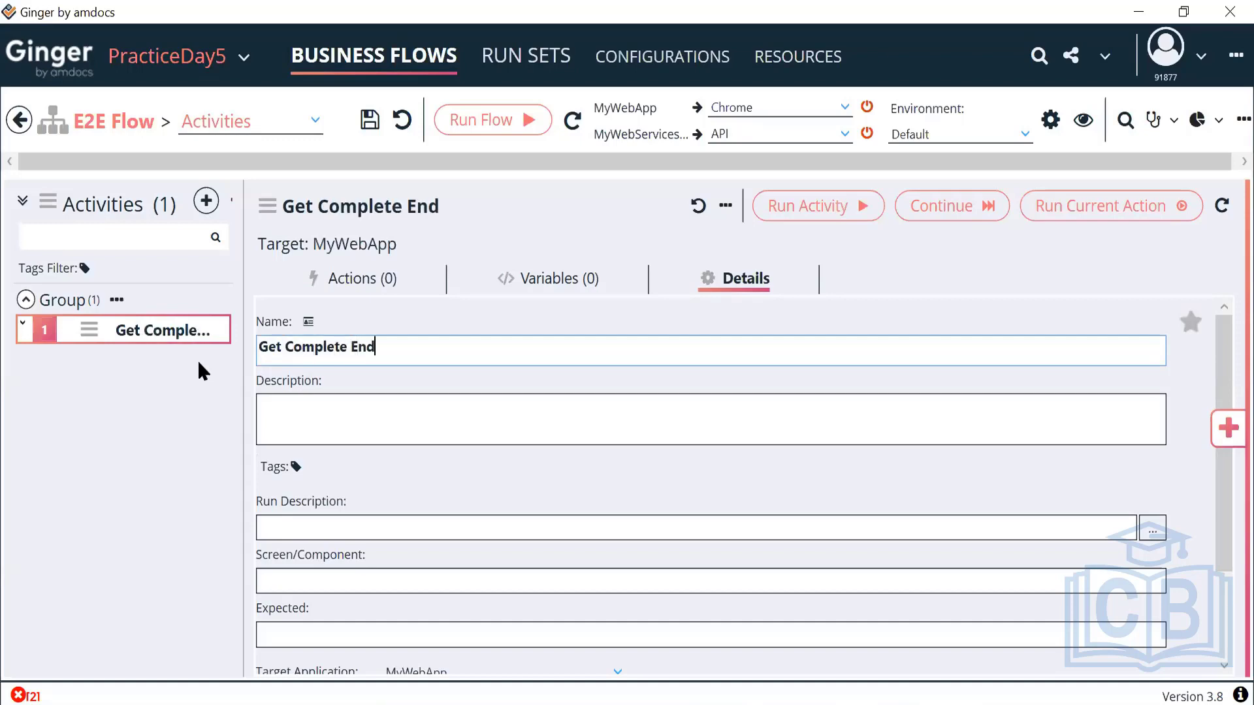
pyautogui.write('Point')
pyautogui.click(377, 278)
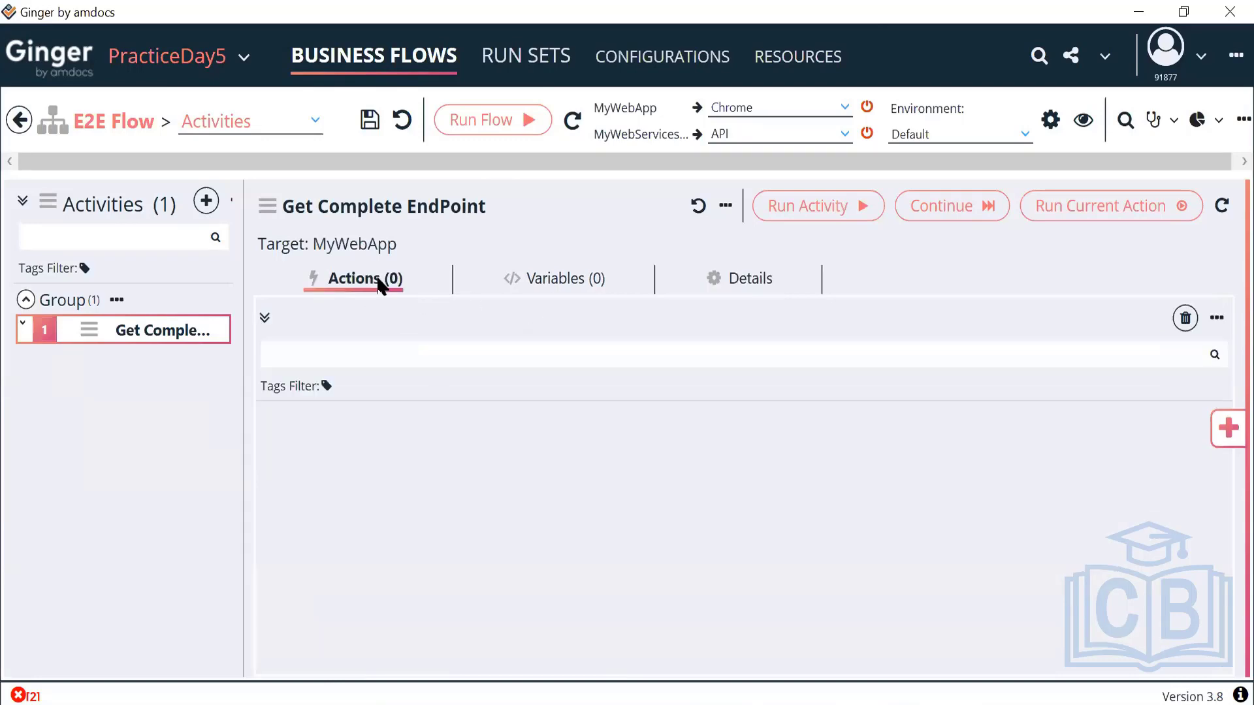
pyautogui.click(705, 286)
pyautogui.moveTo(410, 350); pyautogui.dragTo(268, 356)
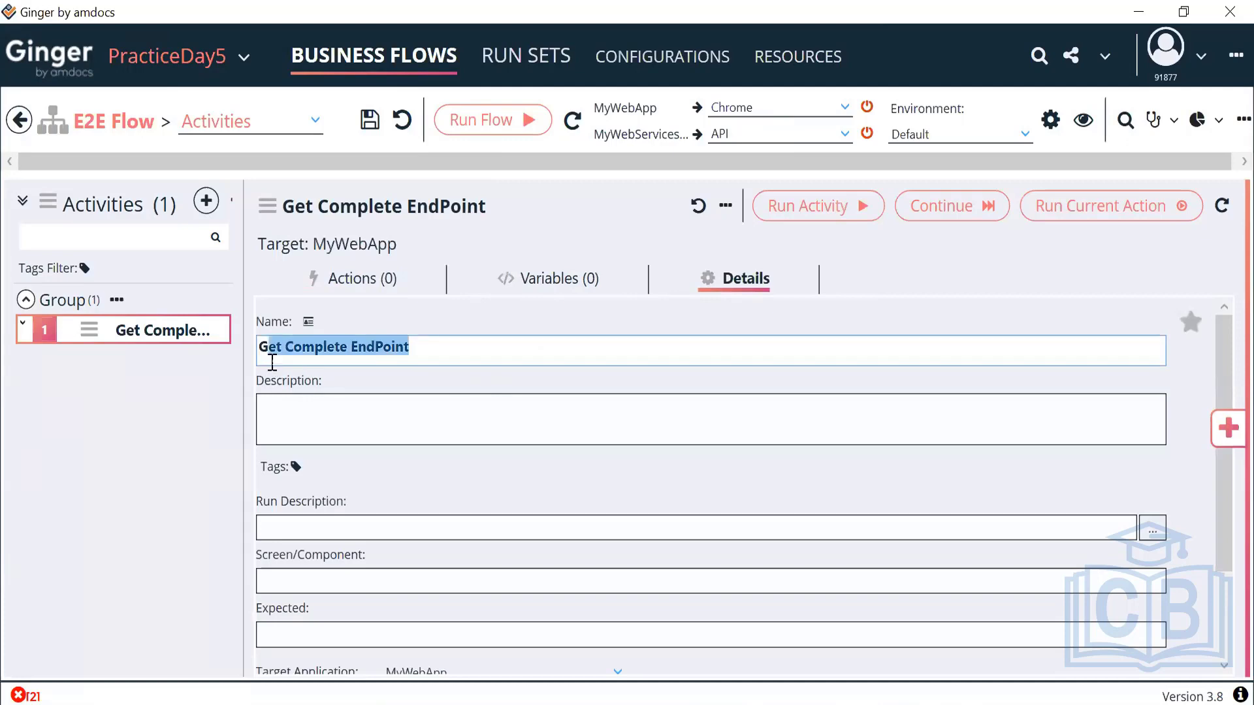
pyautogui.click(359, 277)
# - Switch to the reqres.in page in Chrome, reload it and examine the request path of the LIST USERS call
pyautogui.hotkey('alt', 'Tab')
pyautogui.press('Tab')
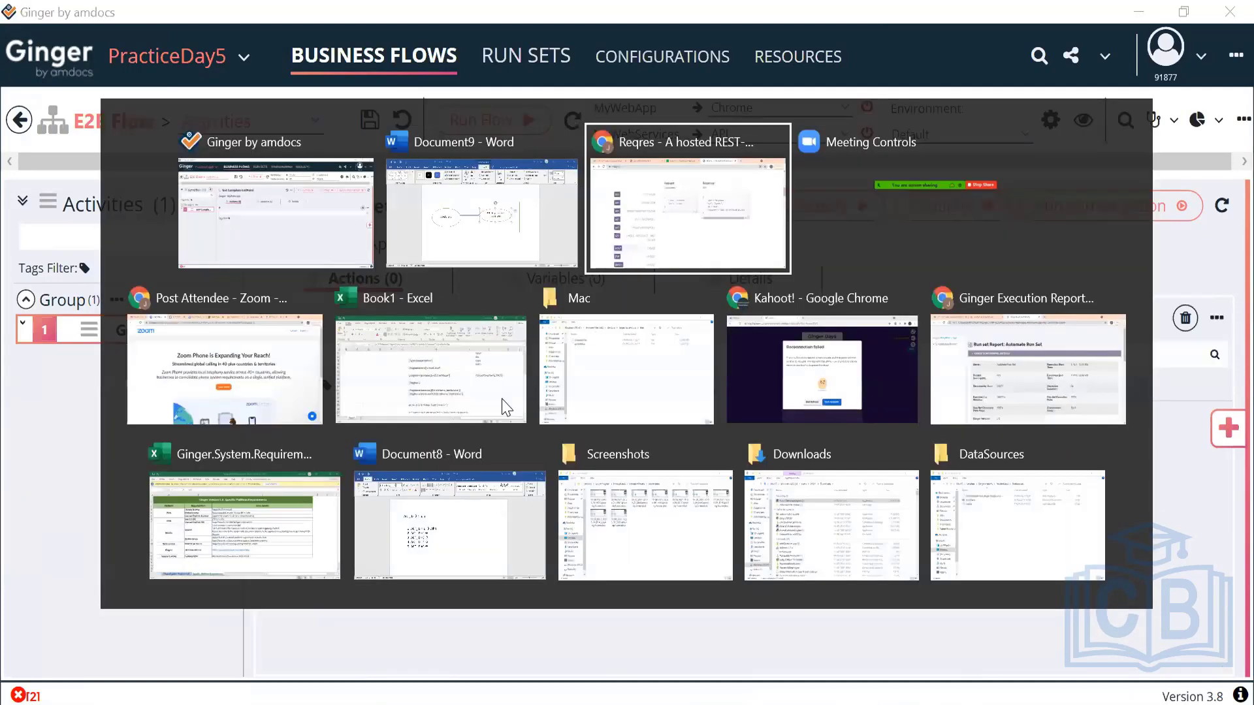
pyautogui.scroll(15, 280, 190)
pyautogui.press('End')
pyautogui.press('Return')
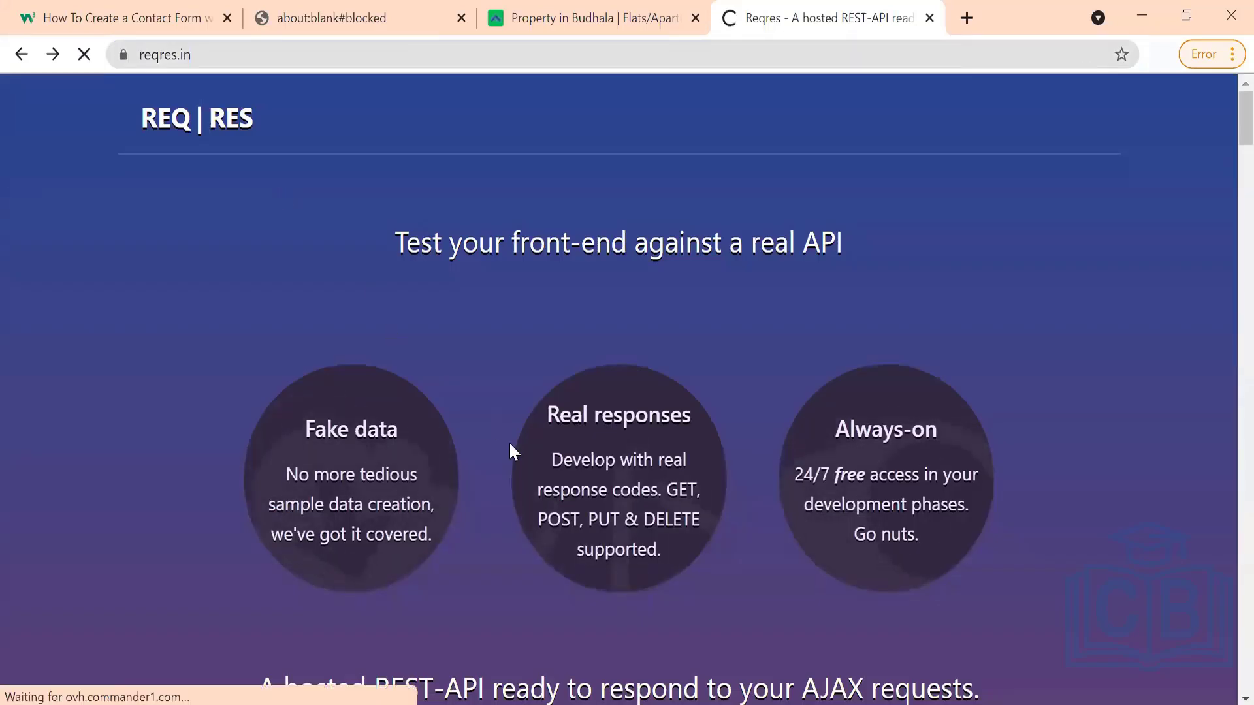
pyautogui.scroll(-10, 509, 442)
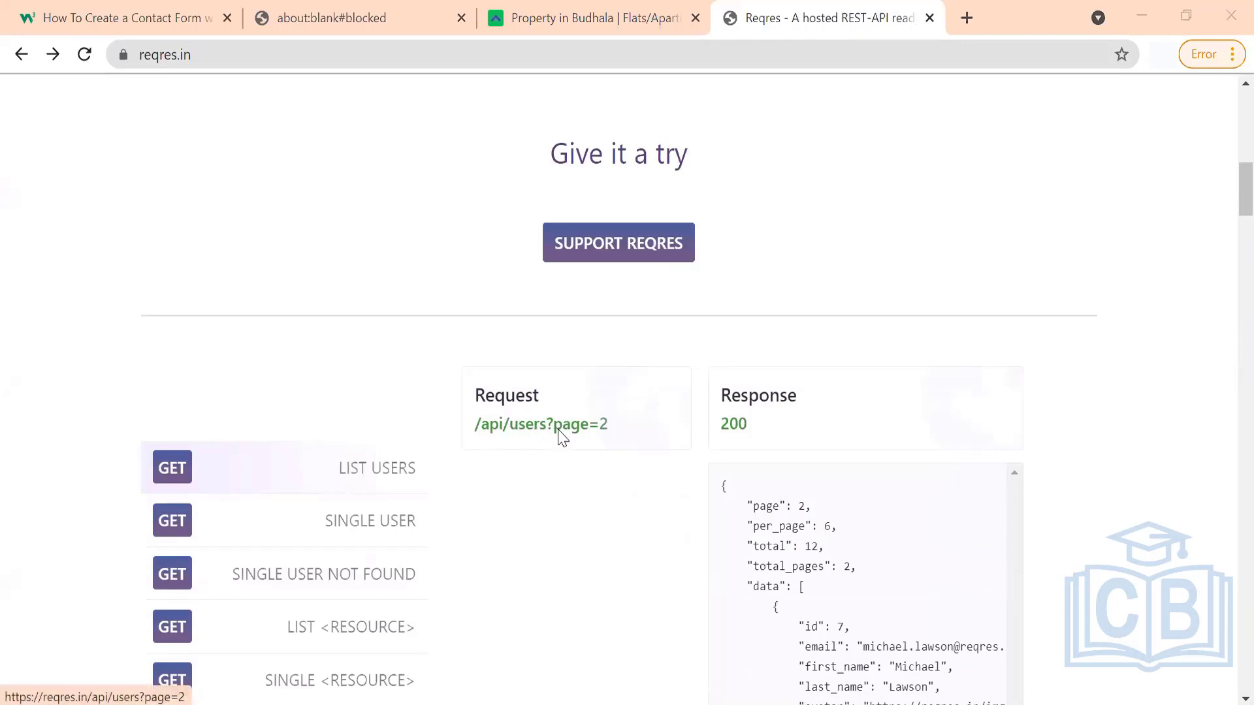
pyautogui.hotkey('alt', 'Tab')
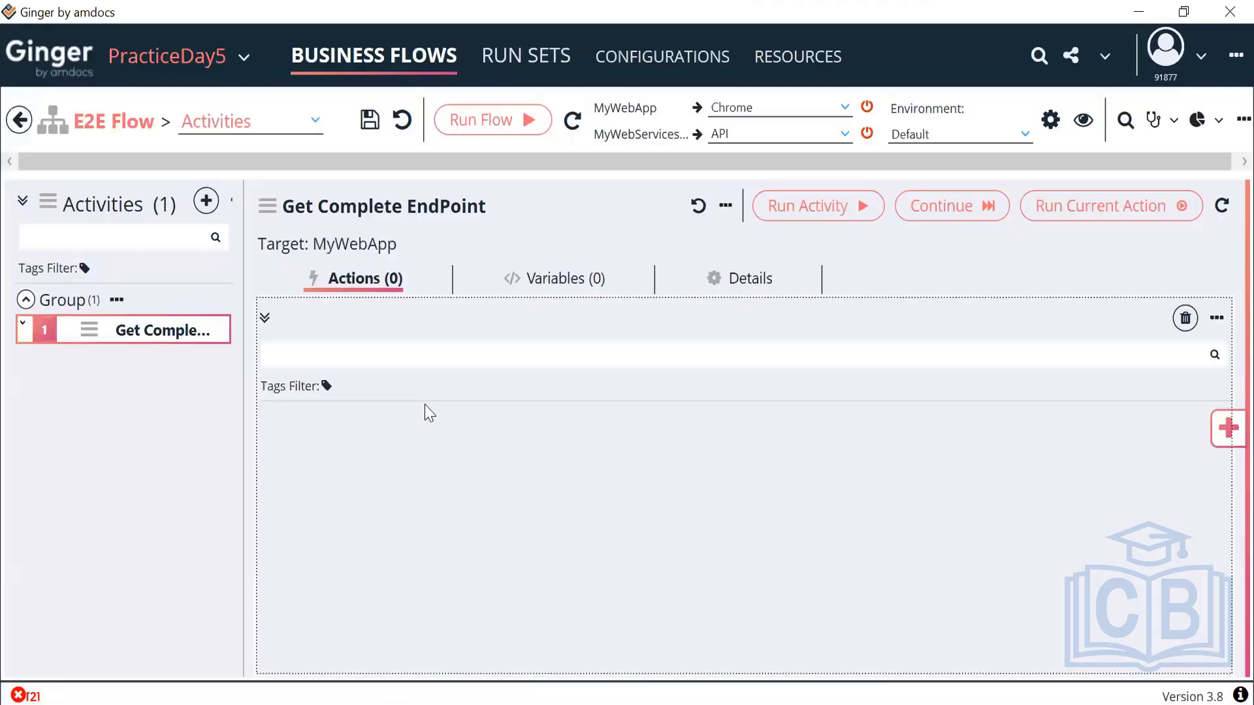
pyautogui.click(558, 294)
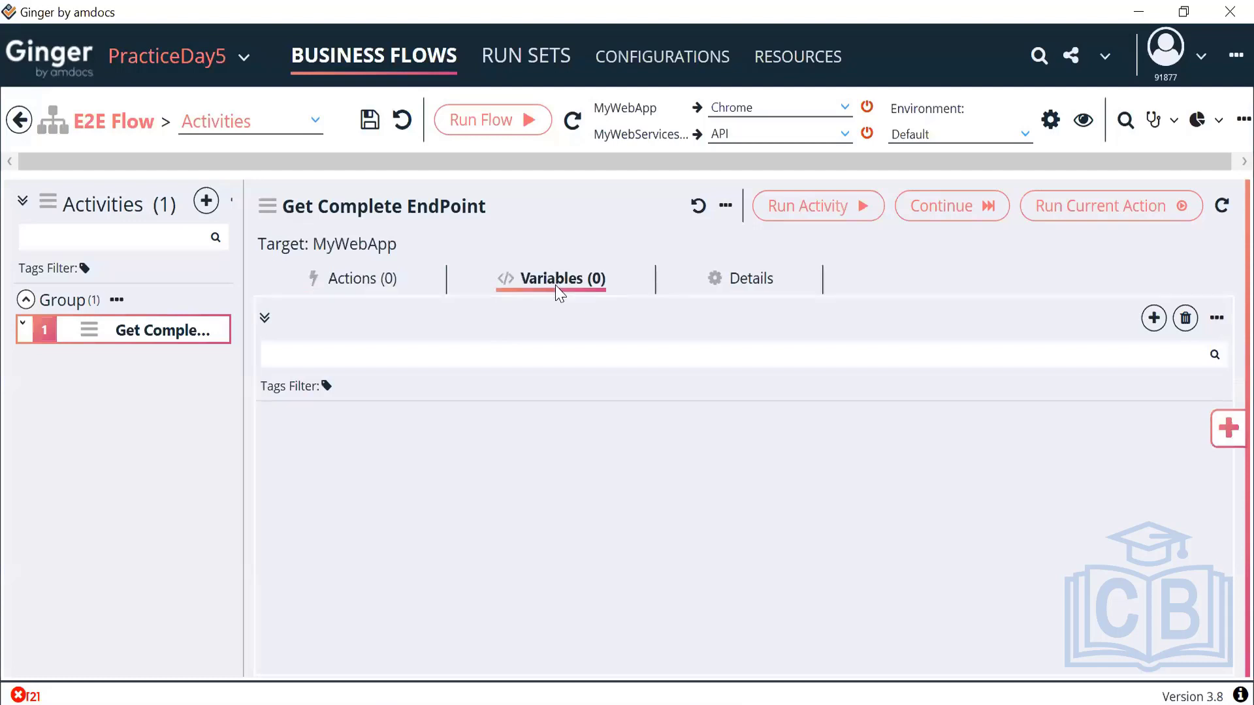
pyautogui.click(1154, 319)
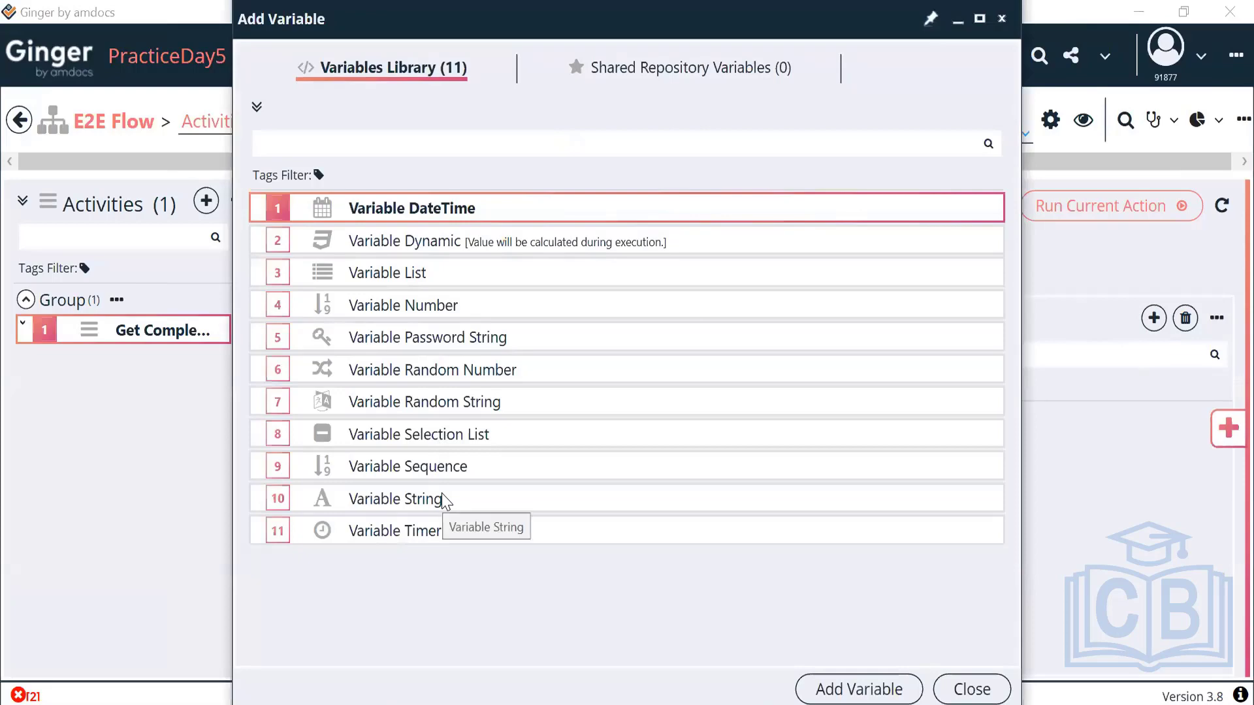
pyautogui.click(971, 687)
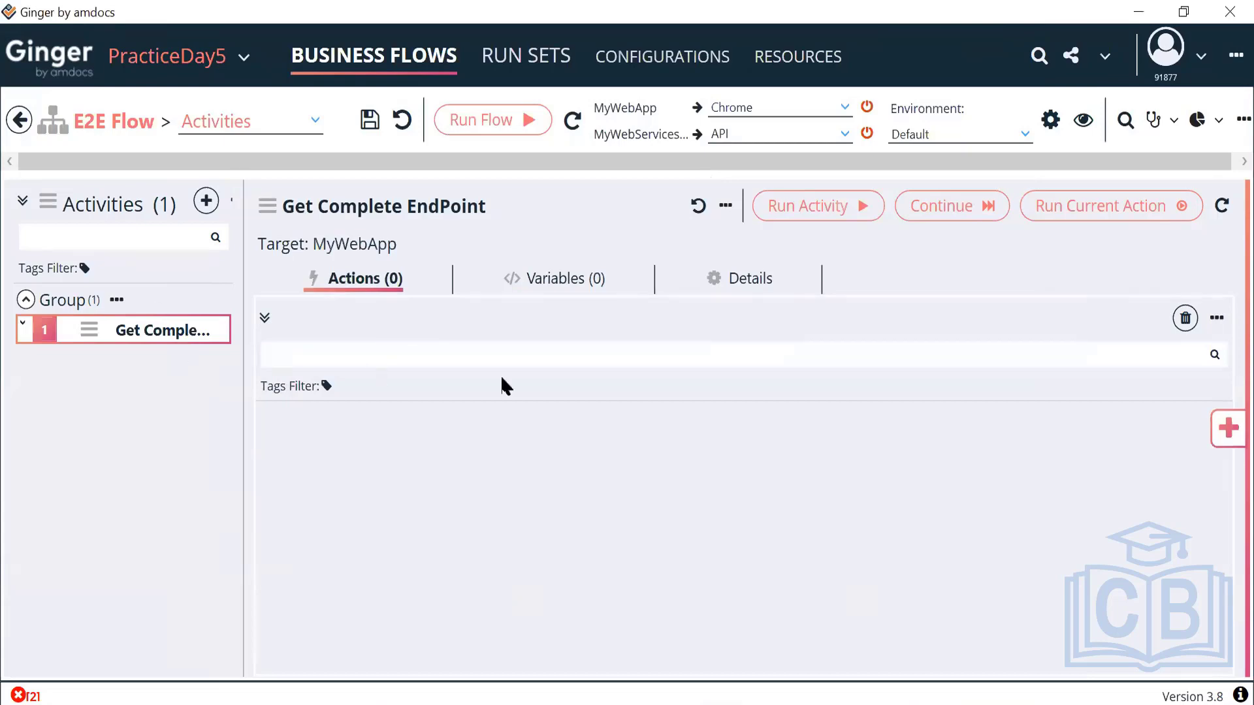
pyautogui.hotkey('alt', 'Tab')
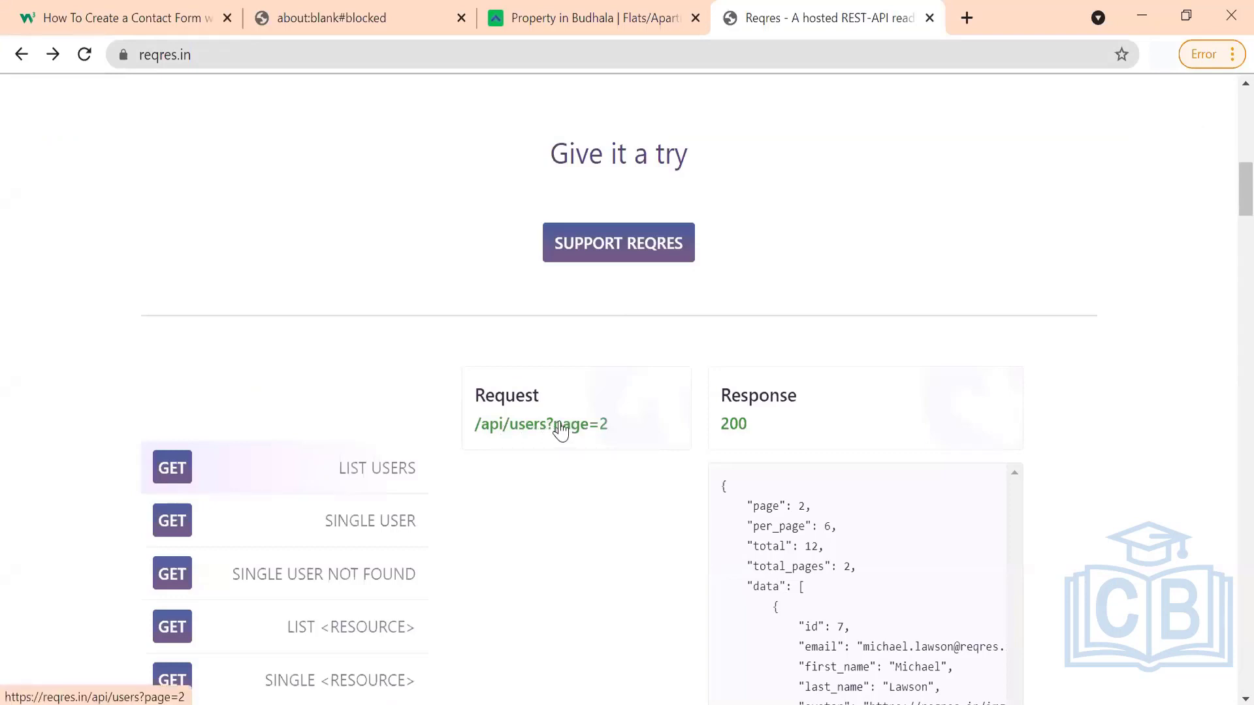
pyautogui.hotkey('alt', 'Tab')
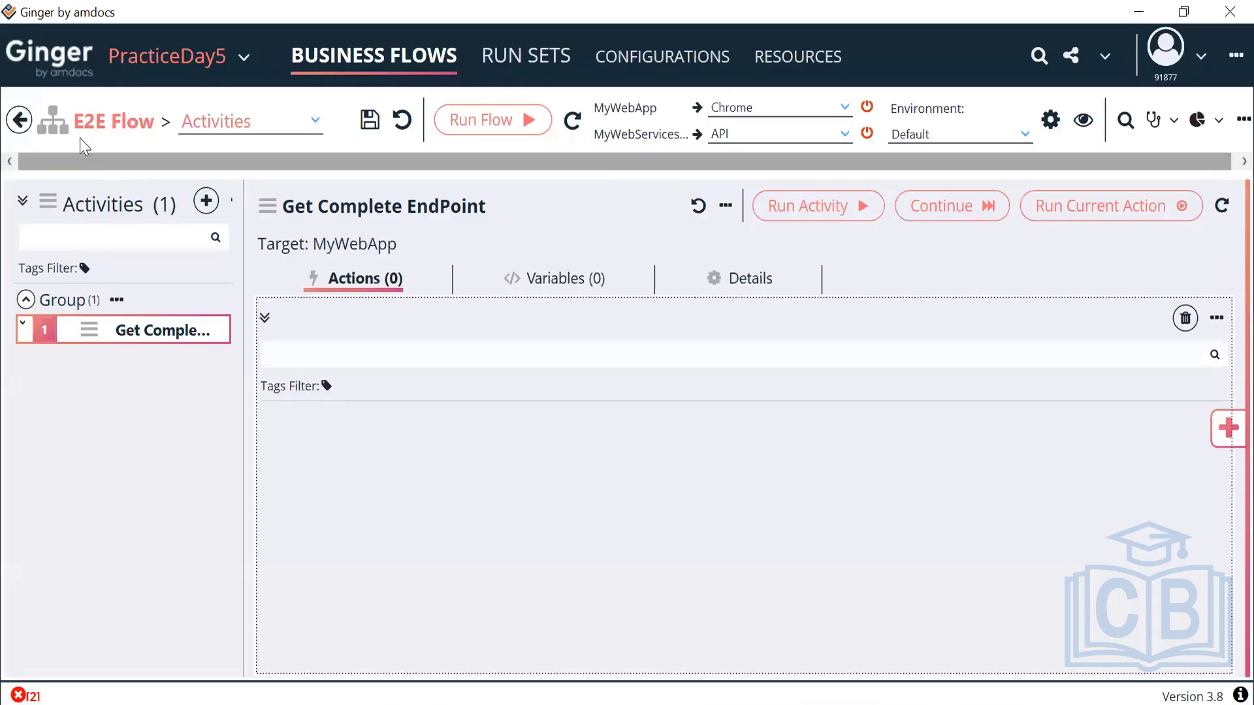
# - Return to the E2E Flow overview and add a Variable String at the business flow level
pyautogui.click(19, 123)
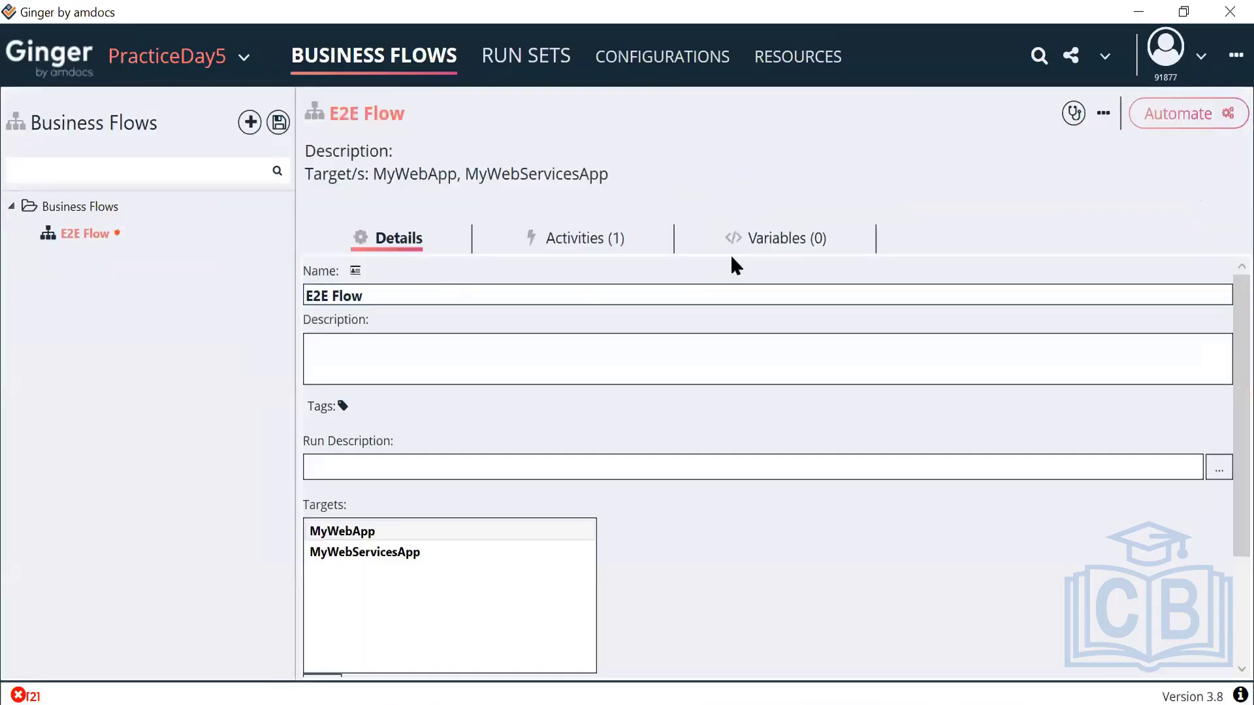
pyautogui.click(776, 241)
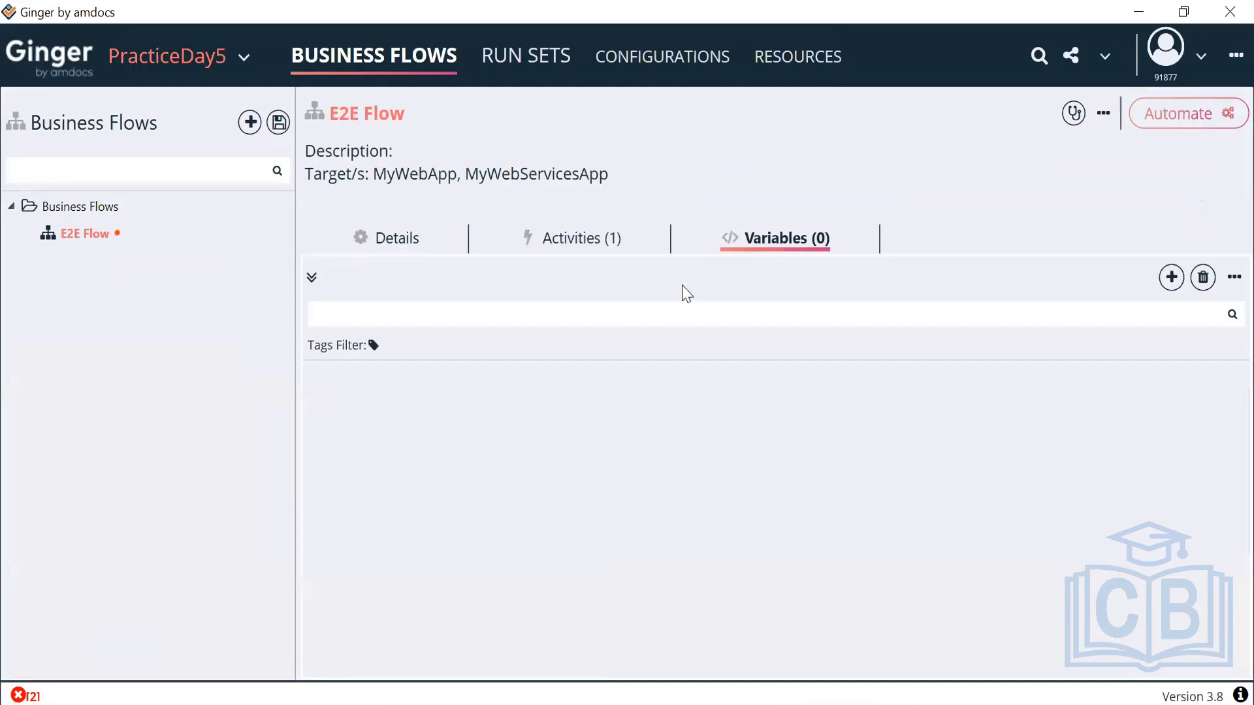
pyautogui.click(1172, 279)
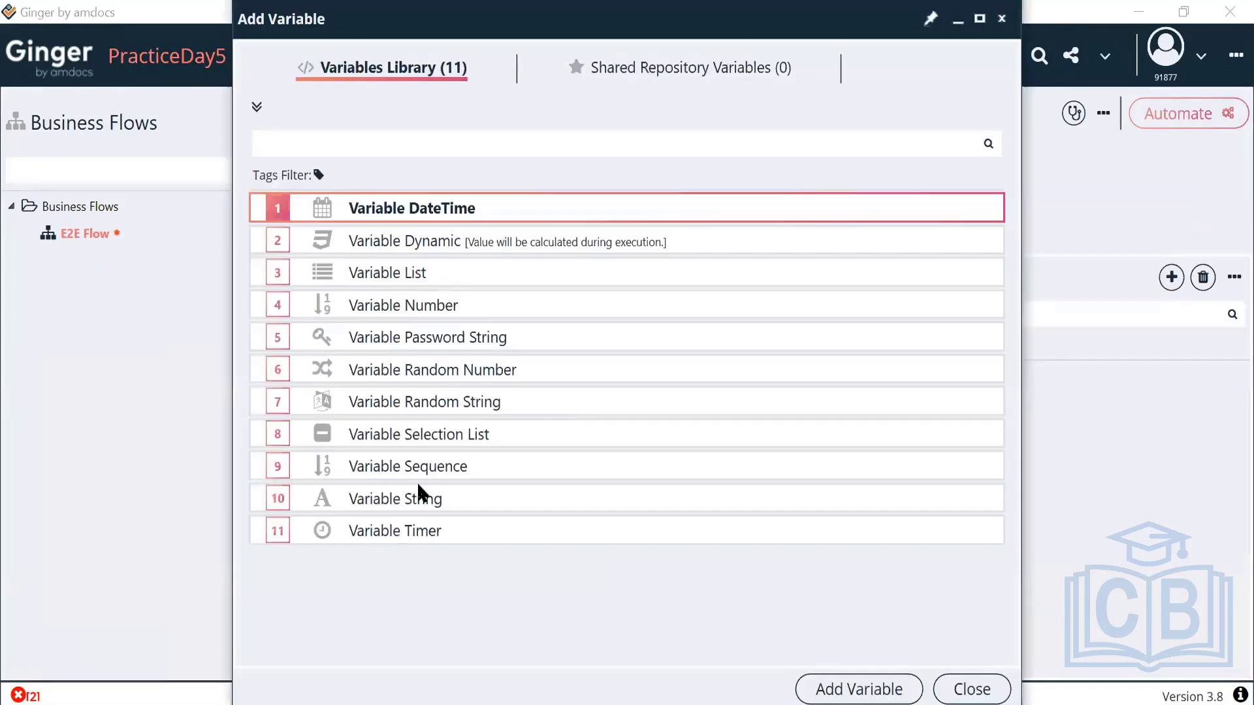
pyautogui.click(403, 498)
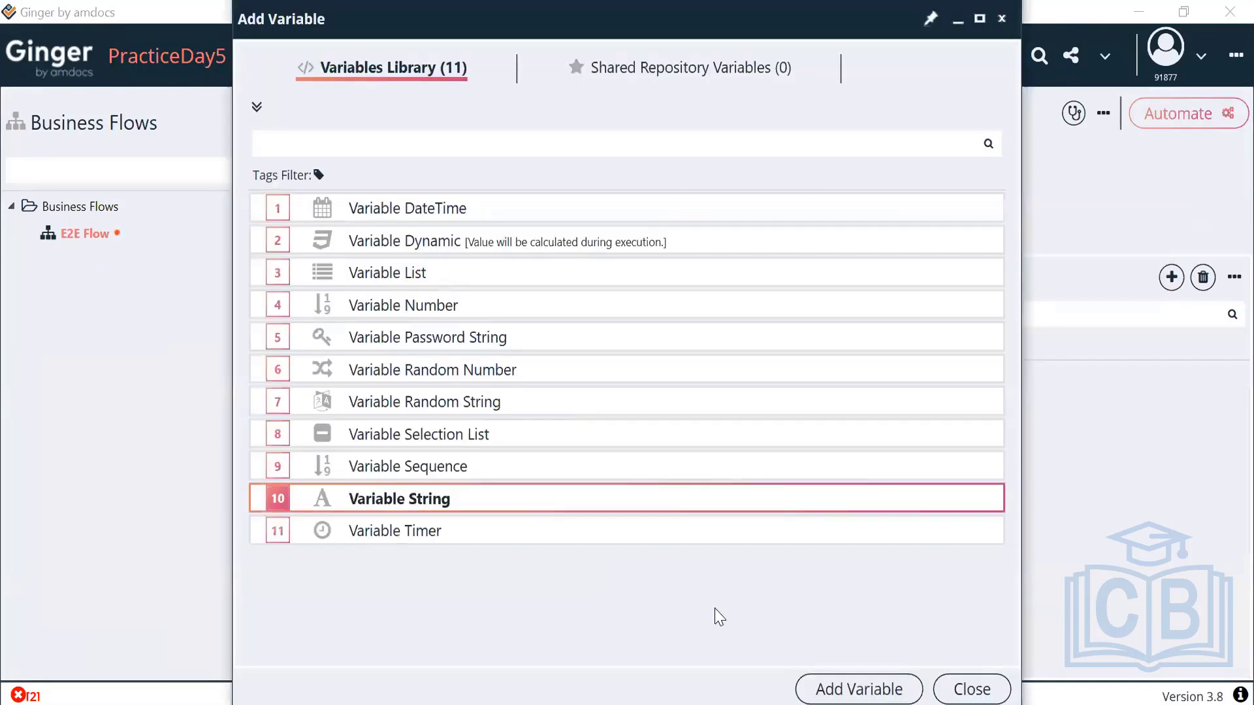
pyautogui.click(860, 689)
pyautogui.click(522, 383)
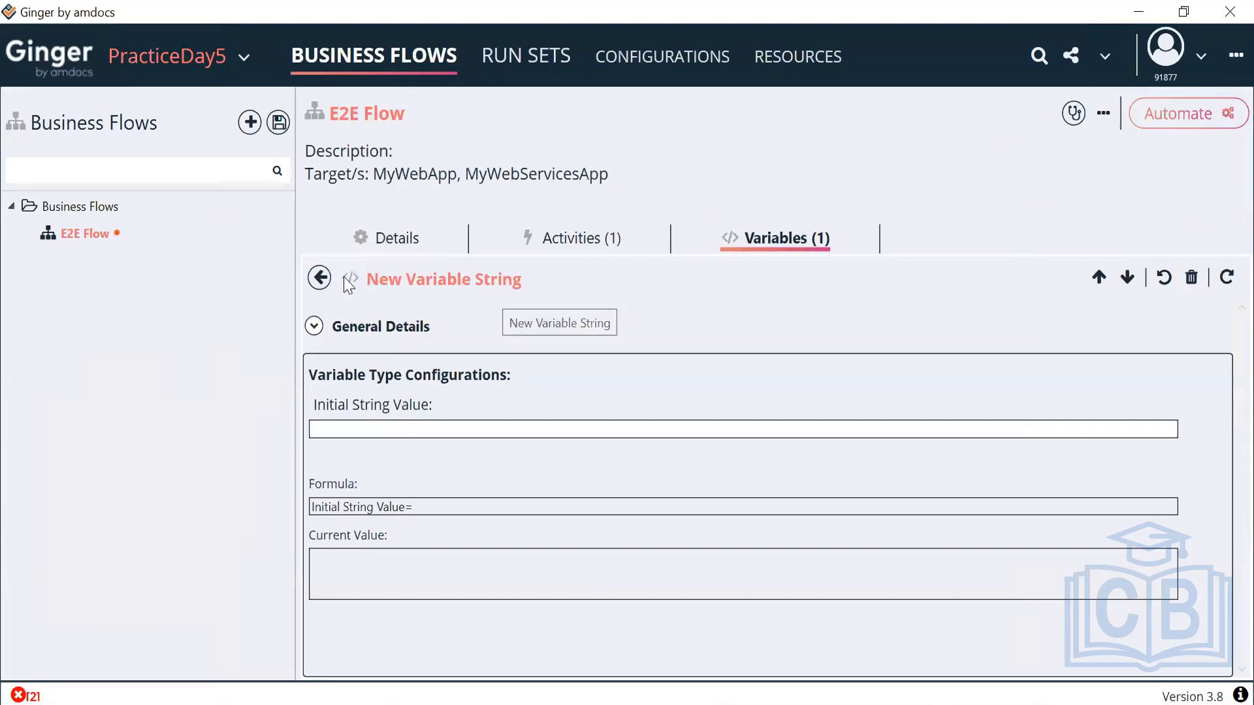
pyautogui.click(320, 279)
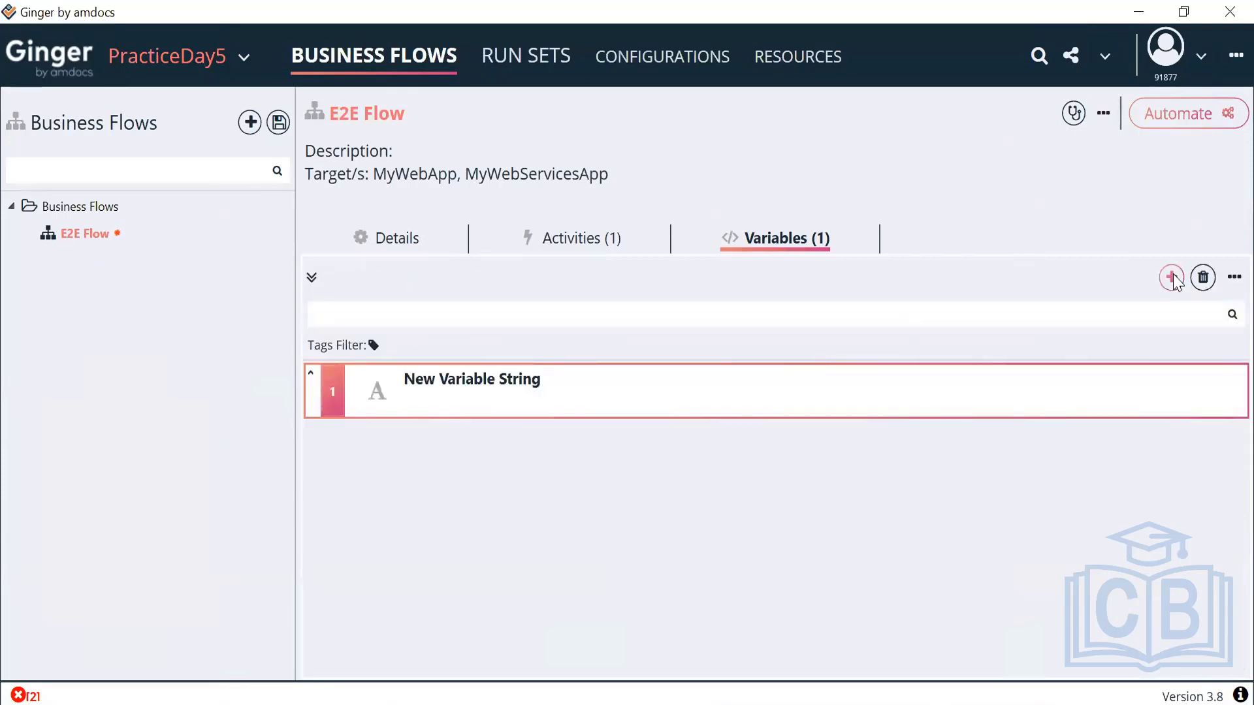
# - Delete New Variable String from E2E Flow and display the flow's activities
pyautogui.click(1202, 281)
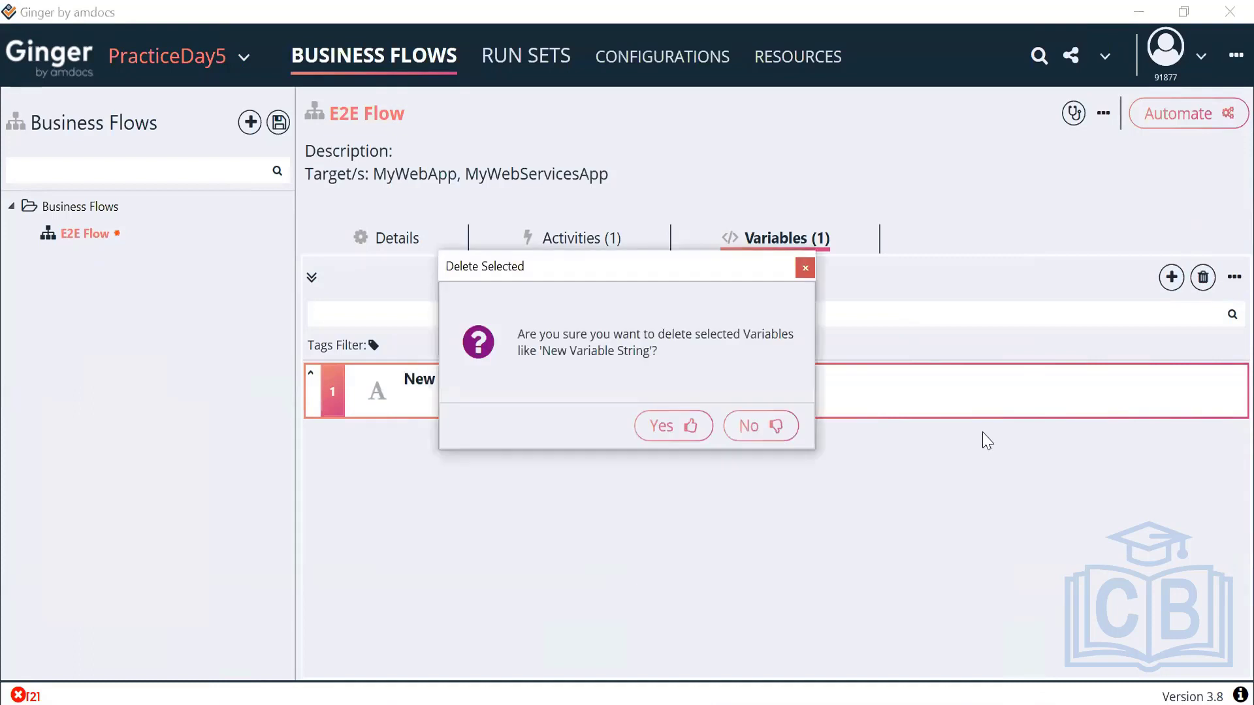
pyautogui.click(683, 430)
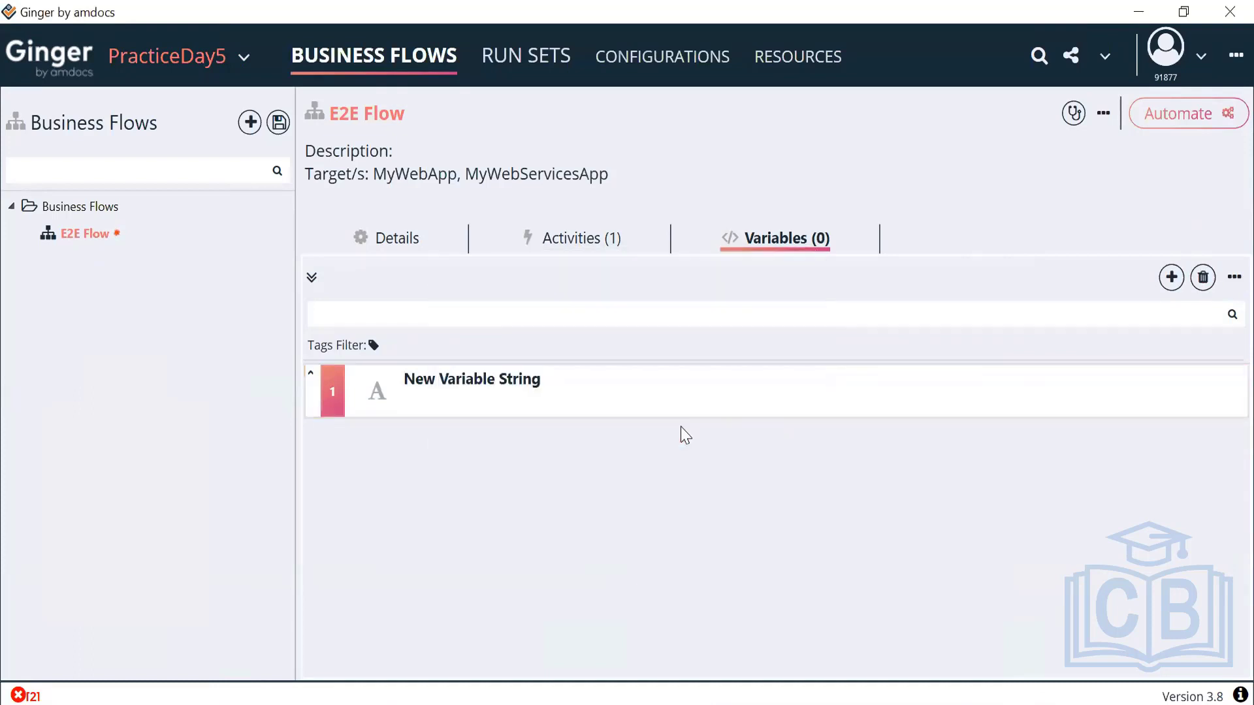
pyautogui.click(575, 253)
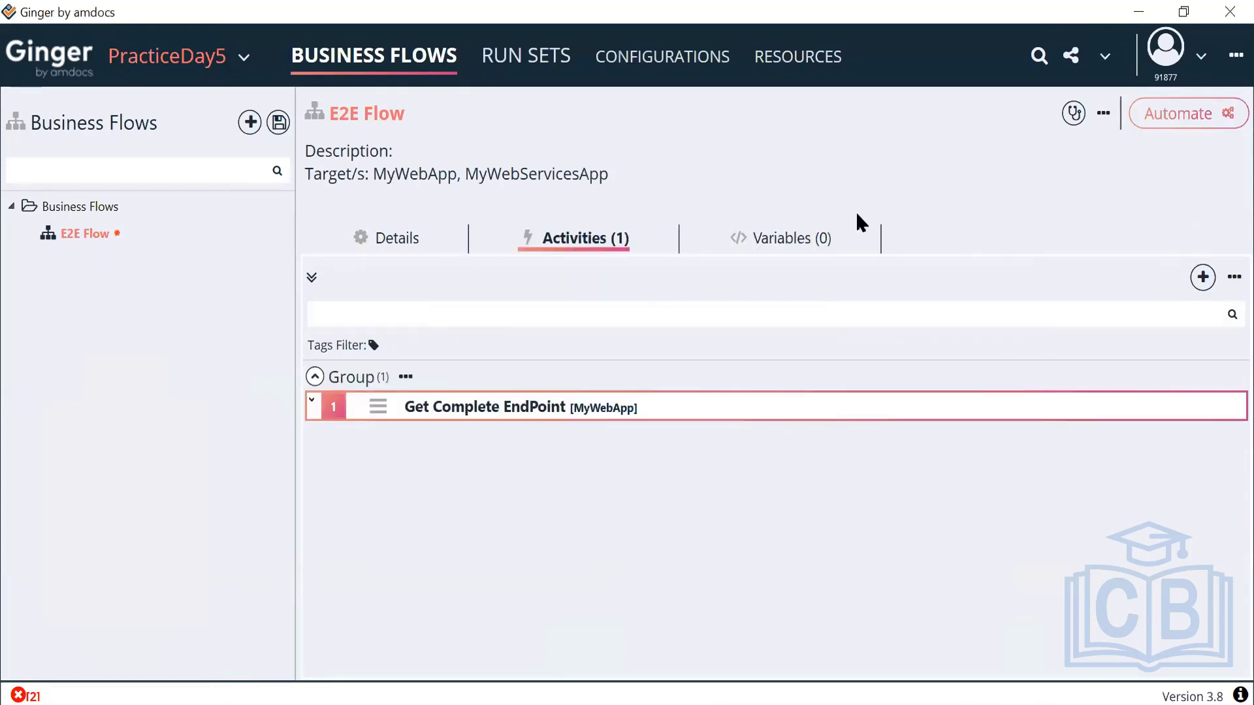
# - Add a Variable String to the solution's global variables
pyautogui.click(798, 56)
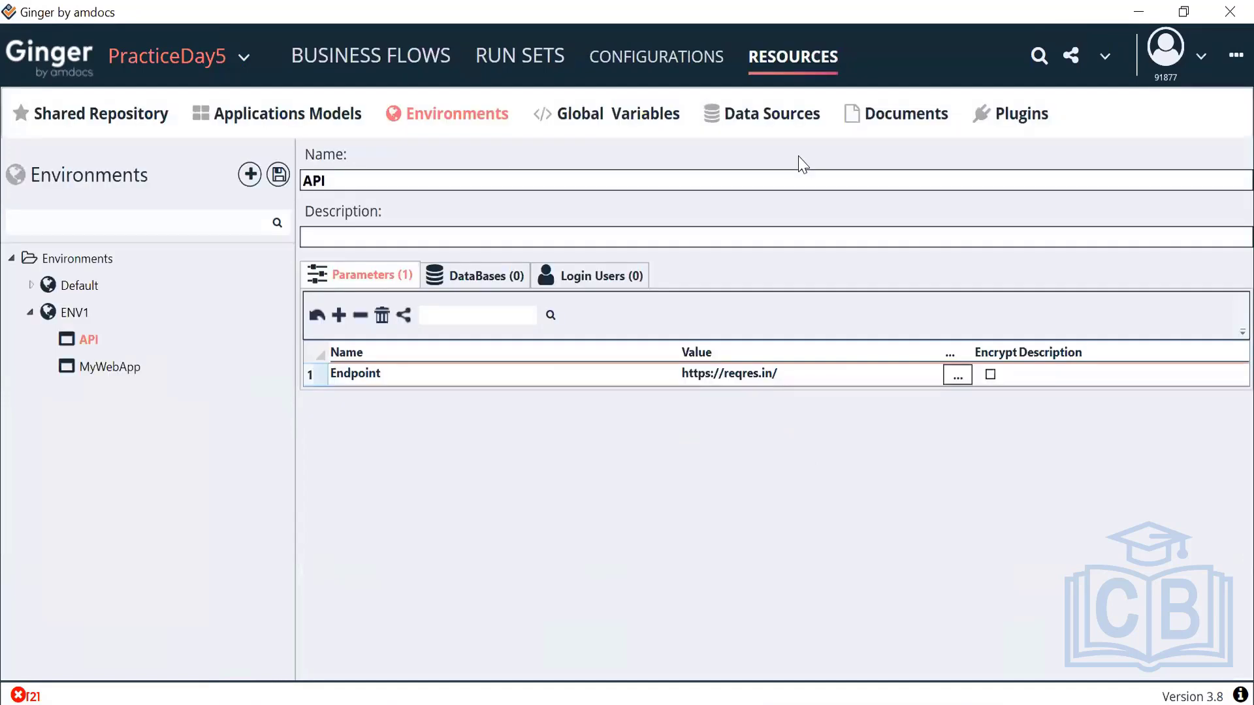
pyautogui.click(607, 128)
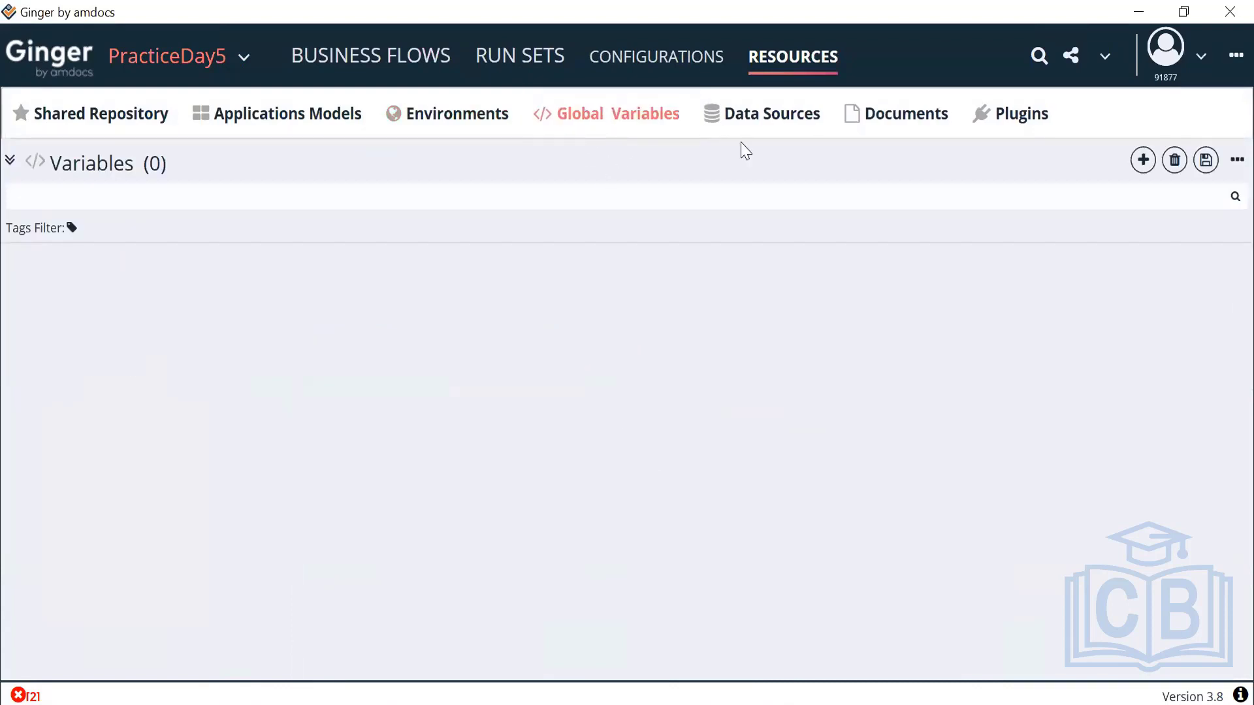
pyautogui.click(1142, 160)
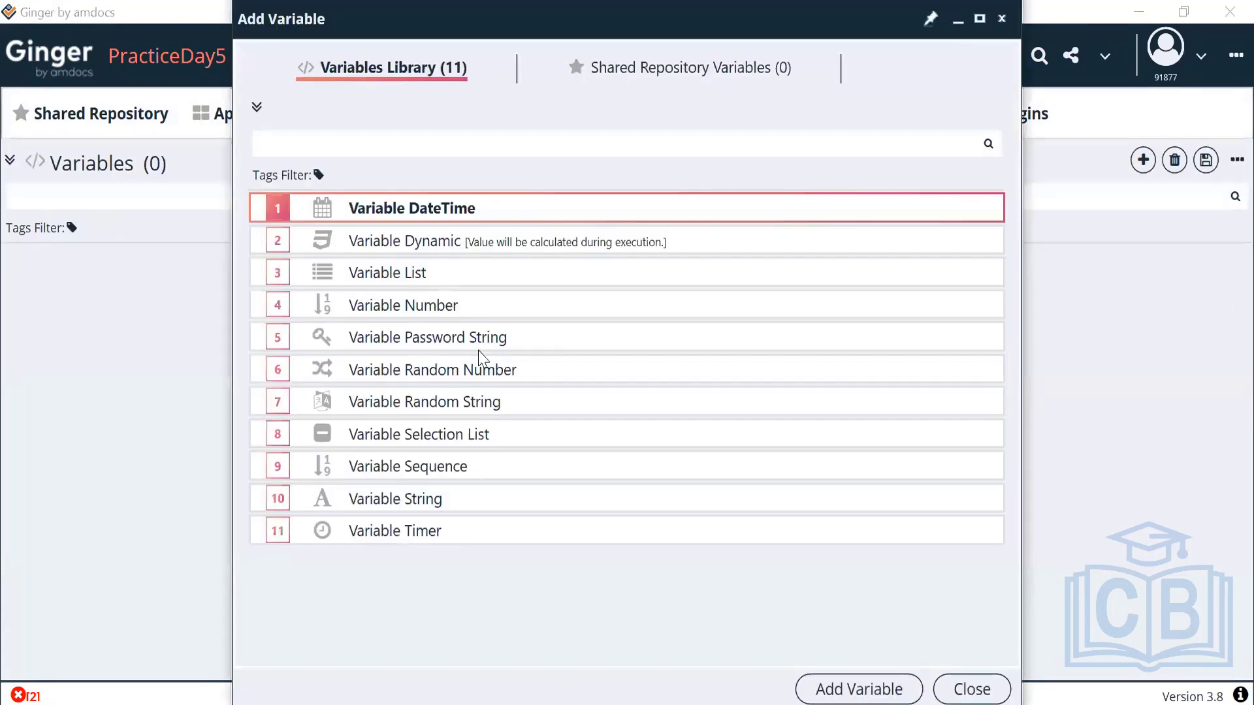
pyautogui.click(411, 498)
pyautogui.click(825, 687)
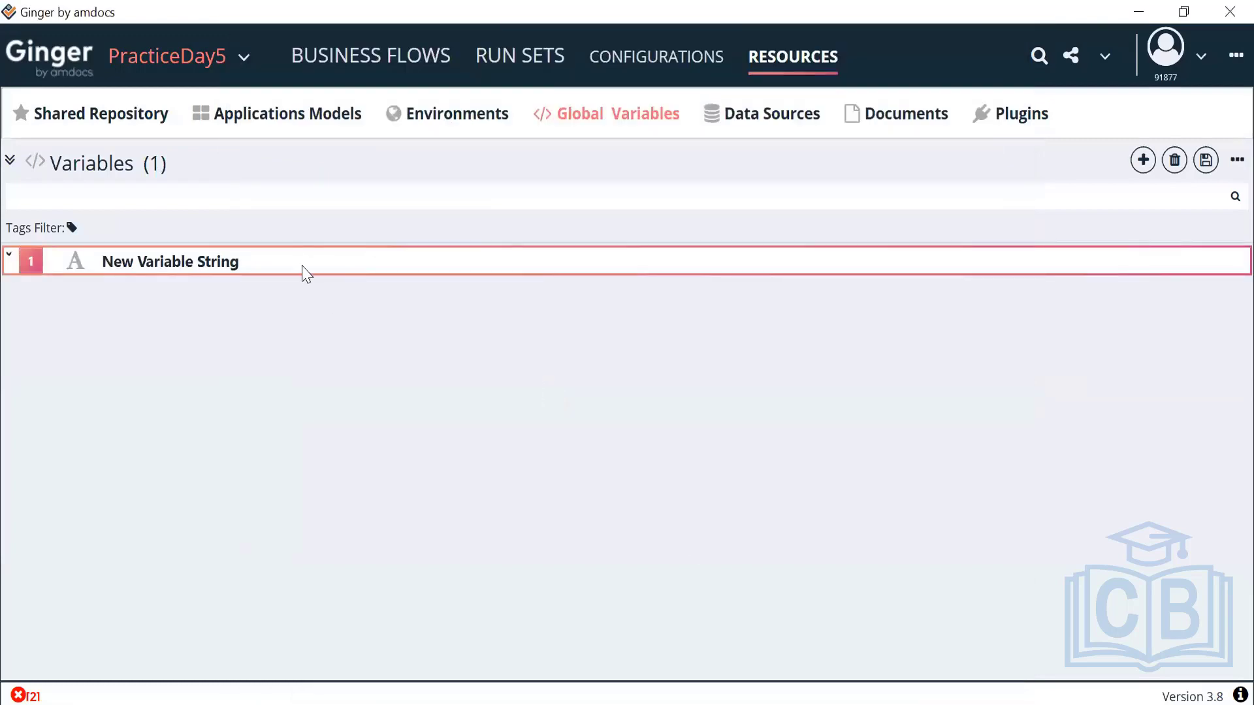
# - Rename the new global string variable as GBL_Last_Endpoint, leaving its initial value empty, and collapse its general details
pyautogui.doubleClick(304, 273)
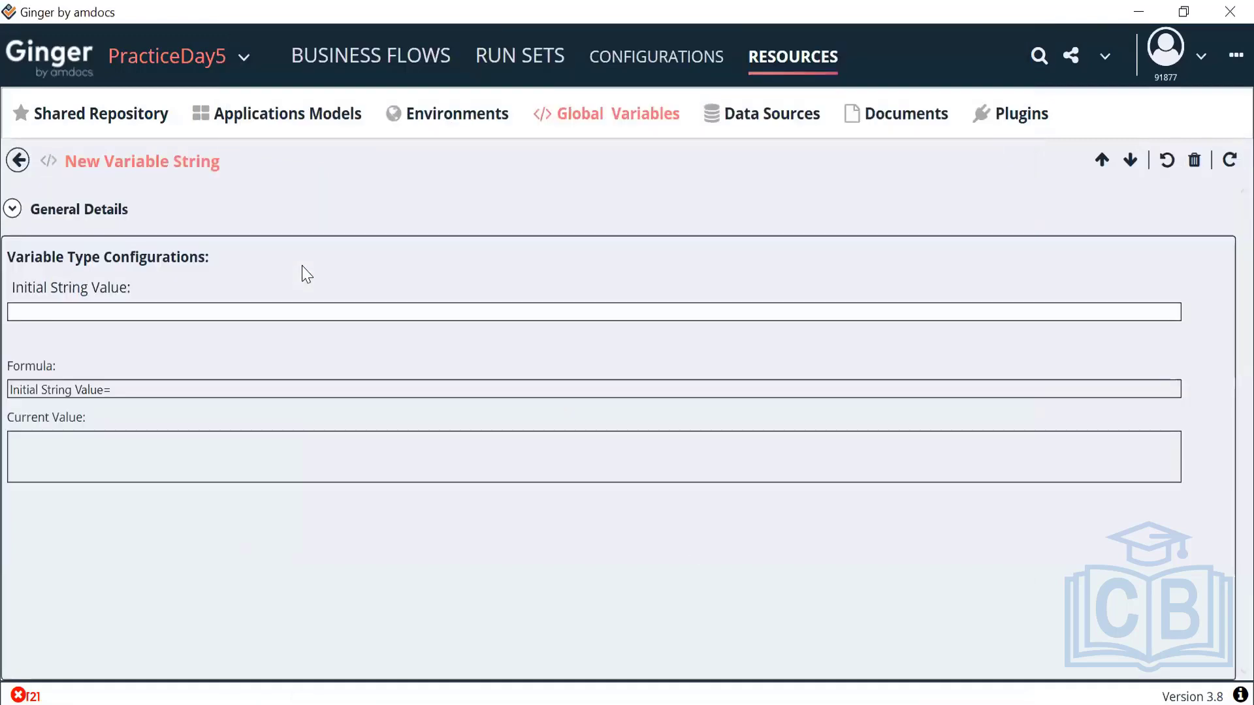
pyautogui.click(13, 209)
pyautogui.moveTo(174, 296); pyautogui.dragTo(1, 307)
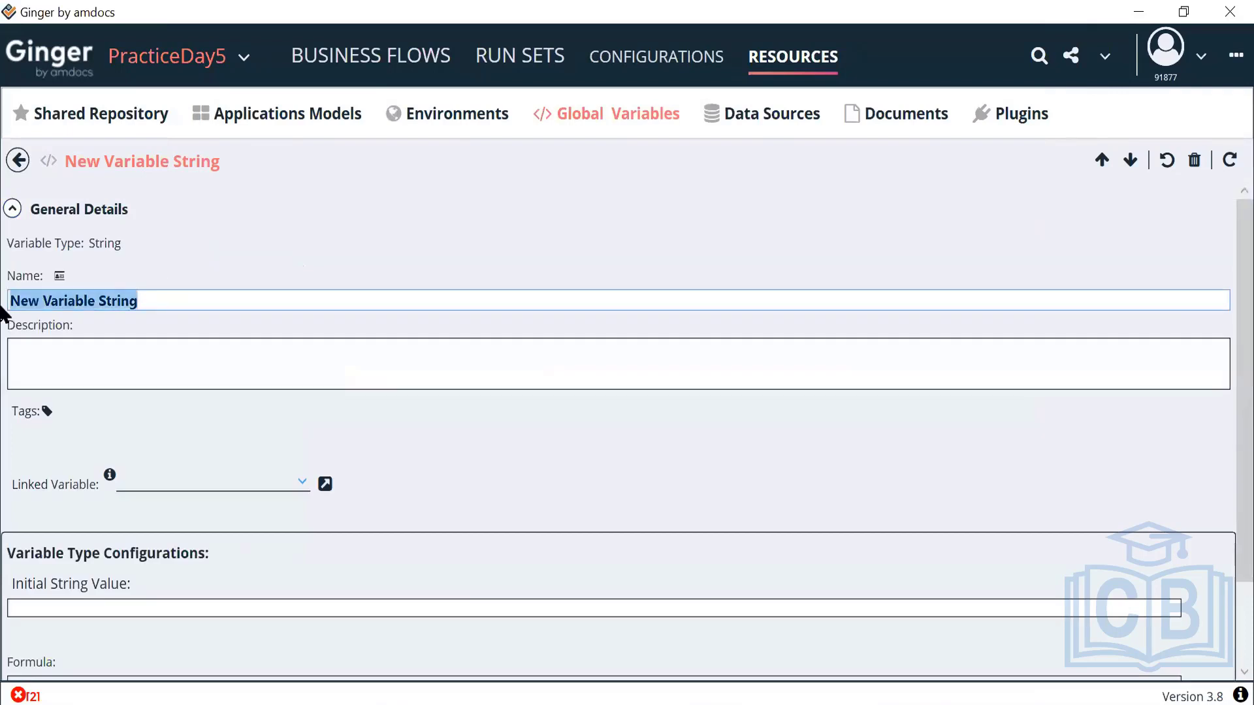
pyautogui.write('GBL_')
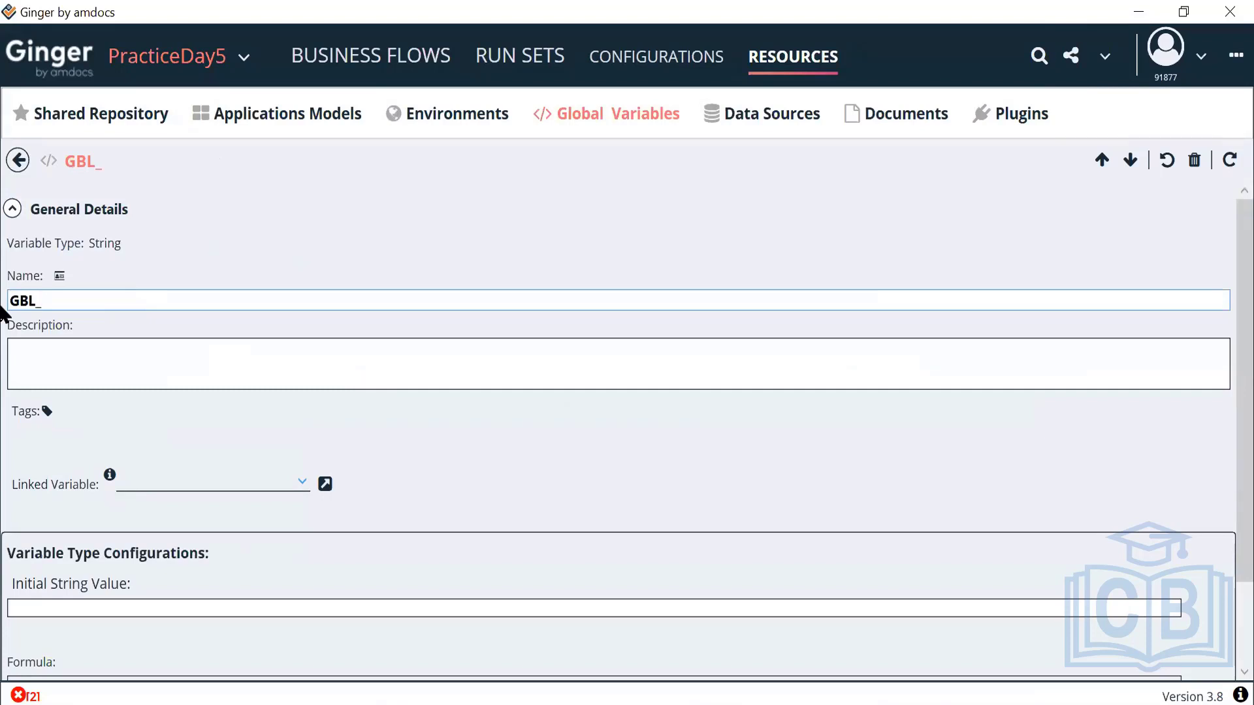
pyautogui.write('L')
pyautogui.press('BackSpace')
pyautogui.write('Endpoi')
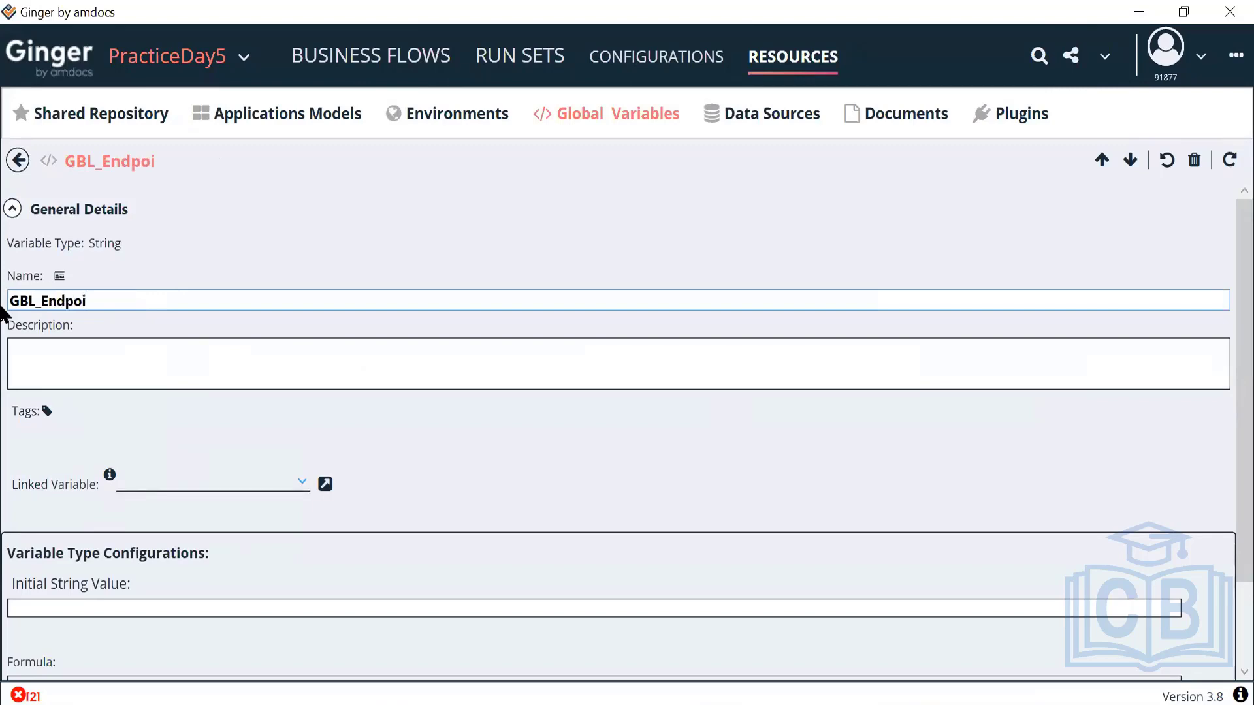
pyautogui.write('nt')
pyautogui.write('LA')
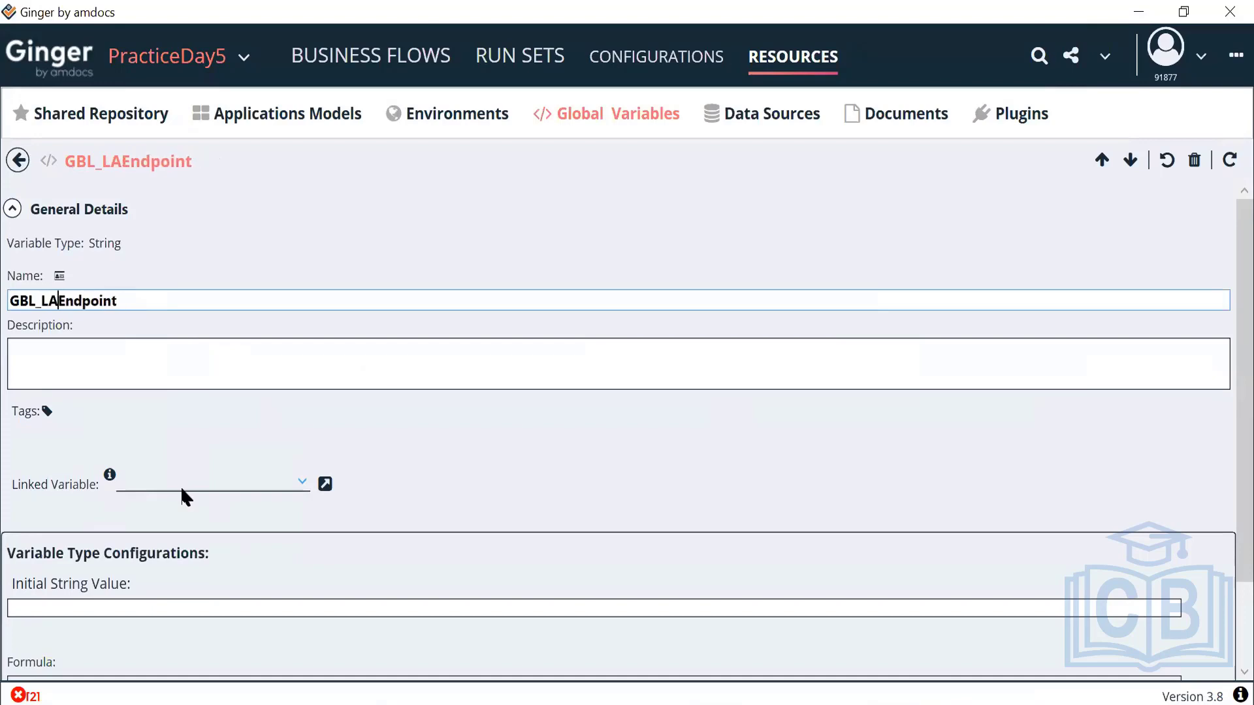
pyautogui.press('BackSpace')
pyautogui.write('ast')
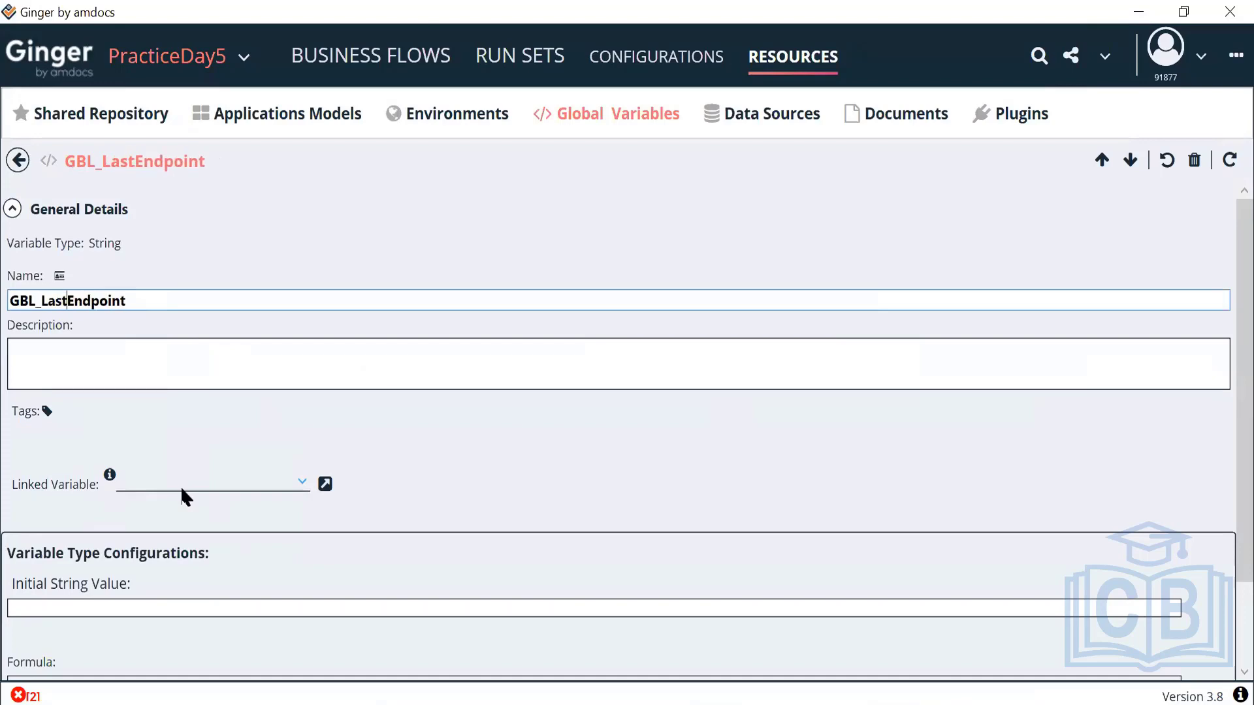
pyautogui.write('_')
pyautogui.moveTo(147, 303); pyautogui.dragTo(8, 306)
pyautogui.scroll(-3, 275, 496)
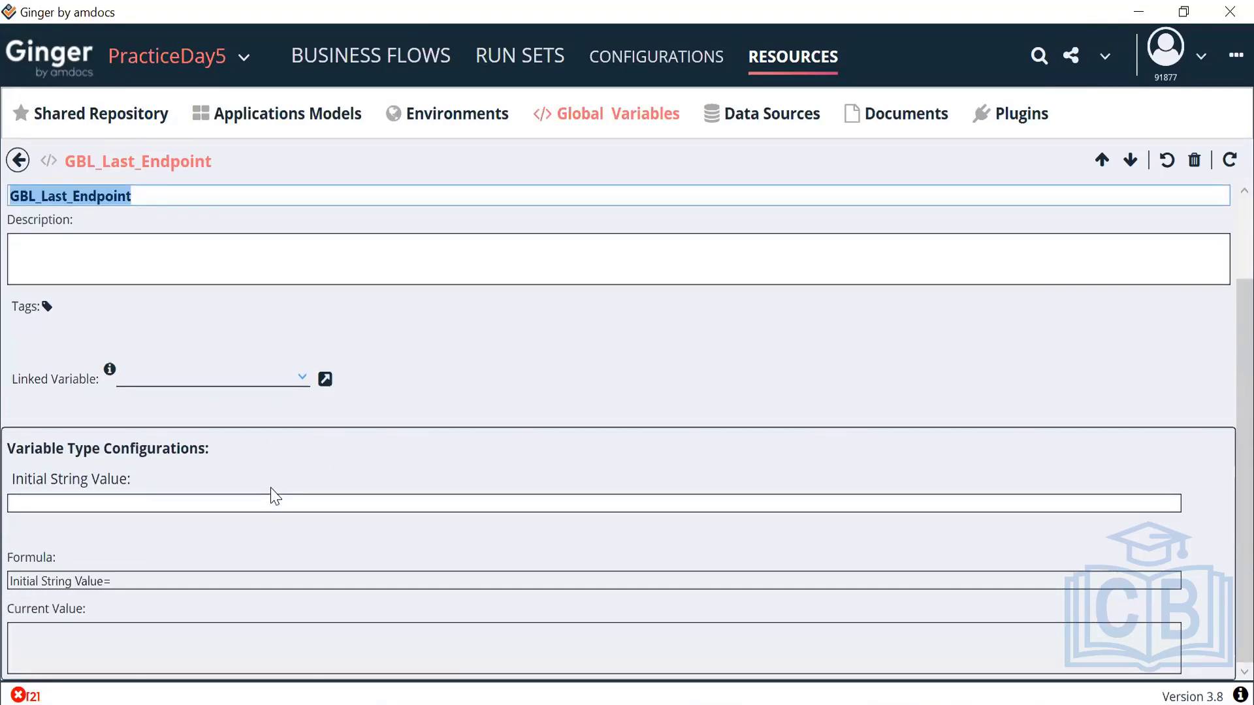
pyautogui.scroll(3, 275, 496)
pyautogui.scroll(-3, 274, 496)
pyautogui.scroll(3, 242, 469)
pyautogui.click(13, 208)
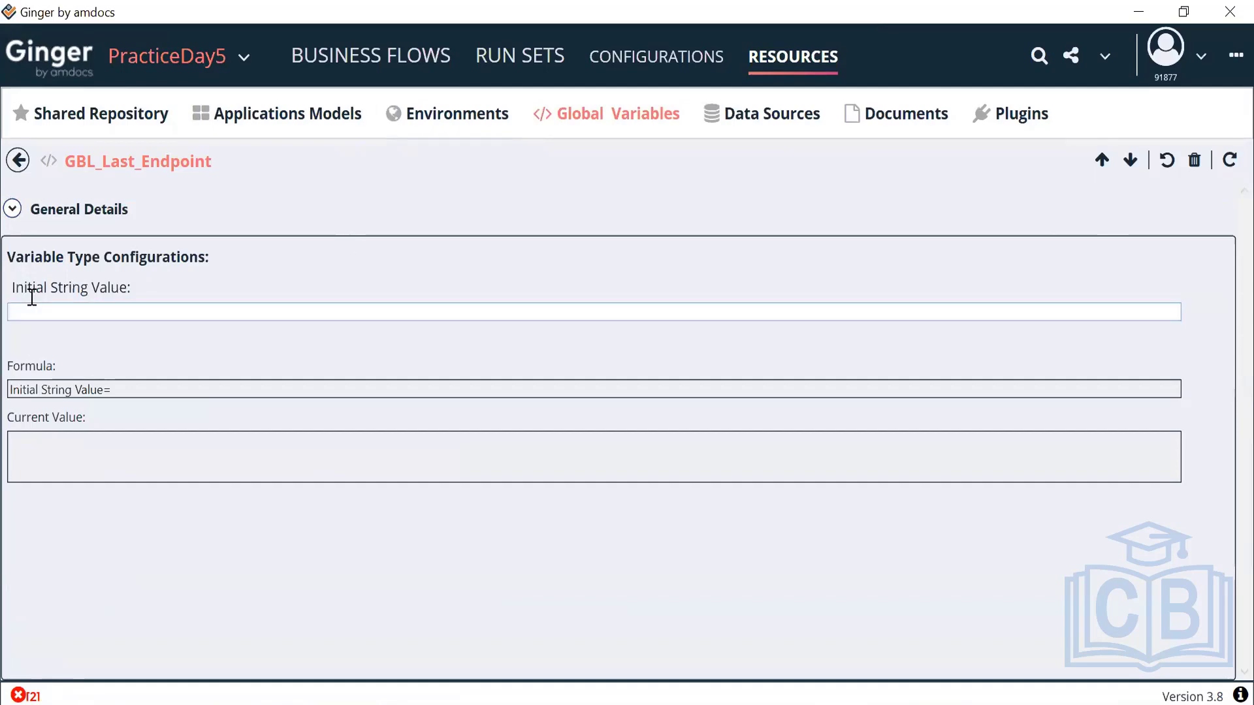
# - Return to E2E Flow and add a Browser Action from the platform actions to the Get Complete EndPoint activity
pyautogui.click(371, 57)
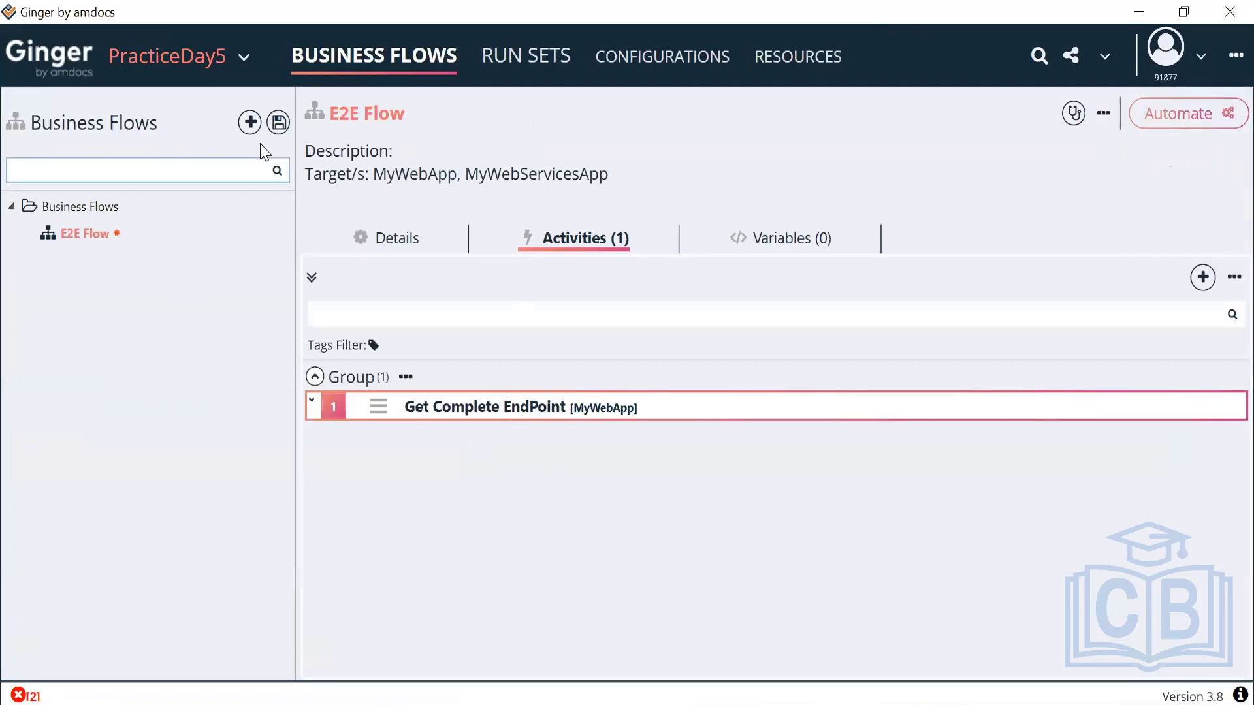
pyautogui.moveTo(397, 462); pyautogui.dragTo(260, 451)
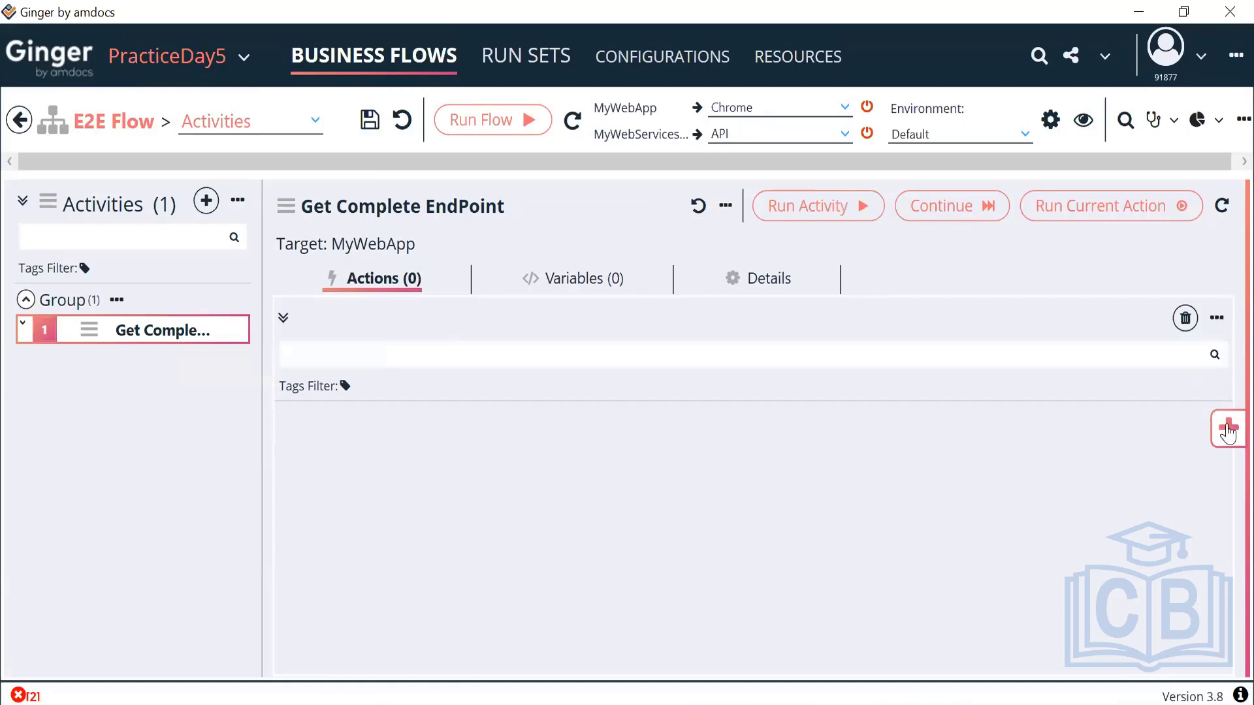
pyautogui.click(1226, 430)
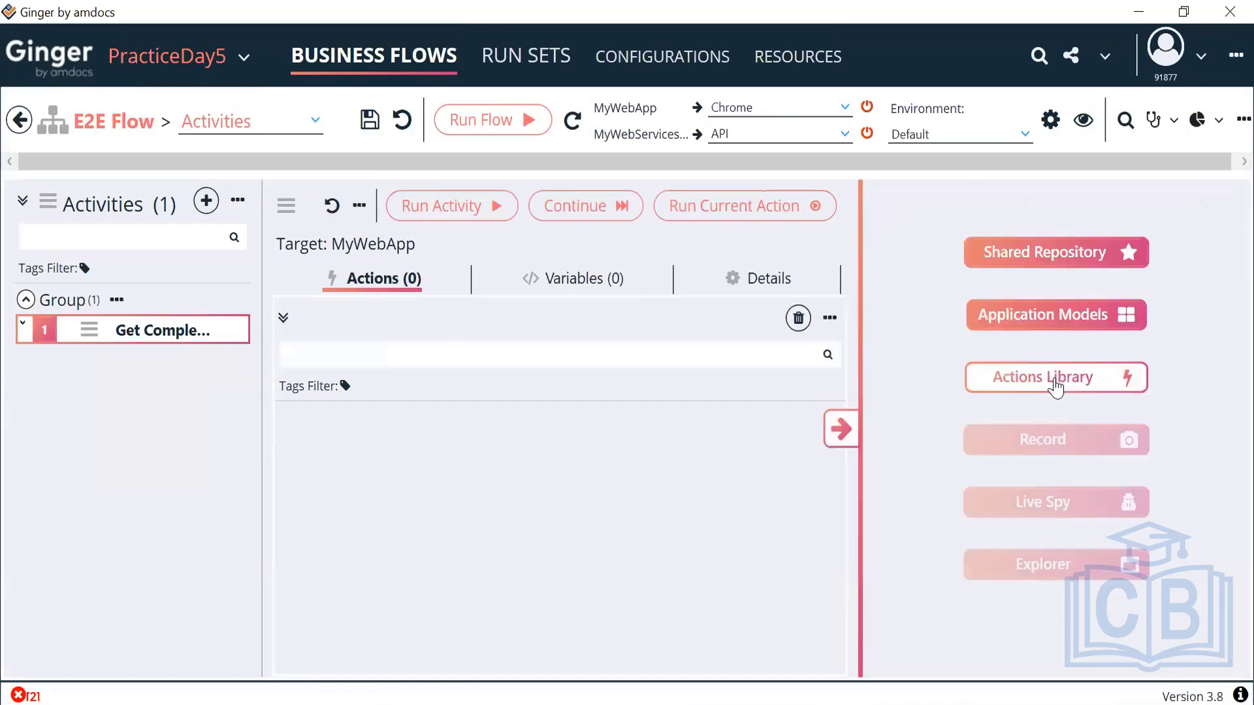
pyautogui.click(1055, 388)
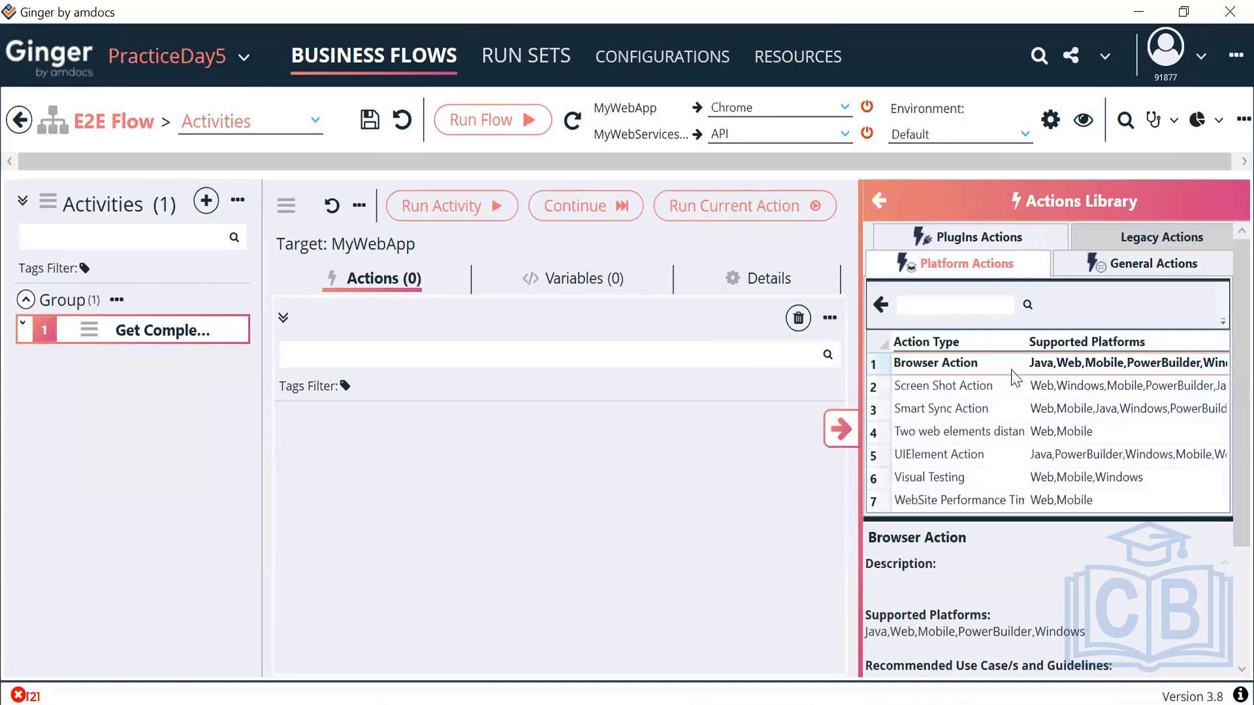
pyautogui.doubleClick(981, 373)
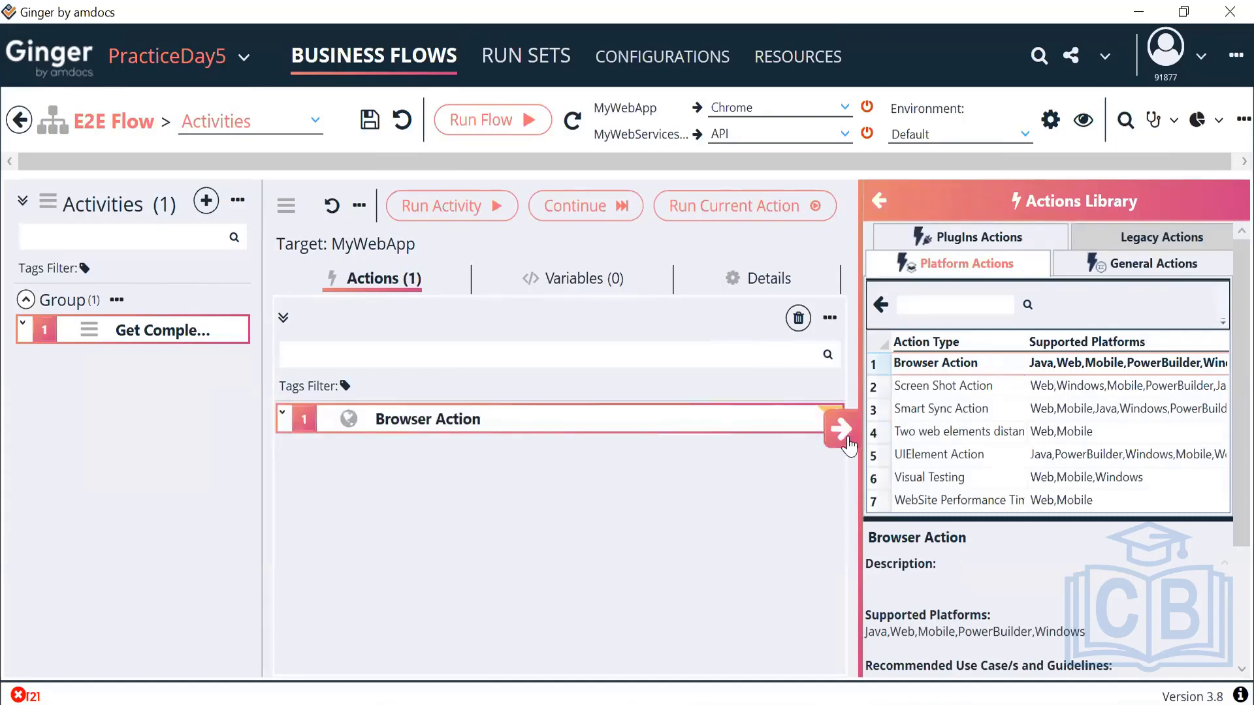
pyautogui.click(848, 446)
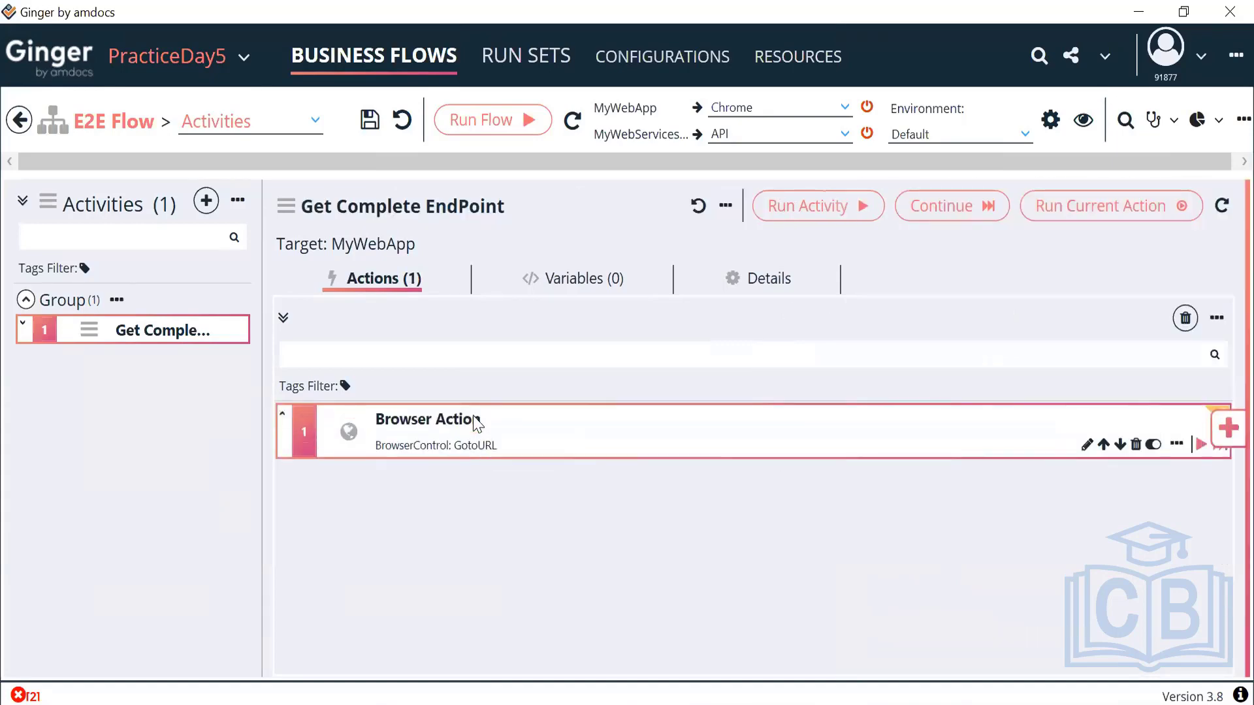
# - Set the Browser Action's Goto URL address to the URL global parameter of MyWebApp in the ENV1 environment
pyautogui.doubleClick(476, 422)
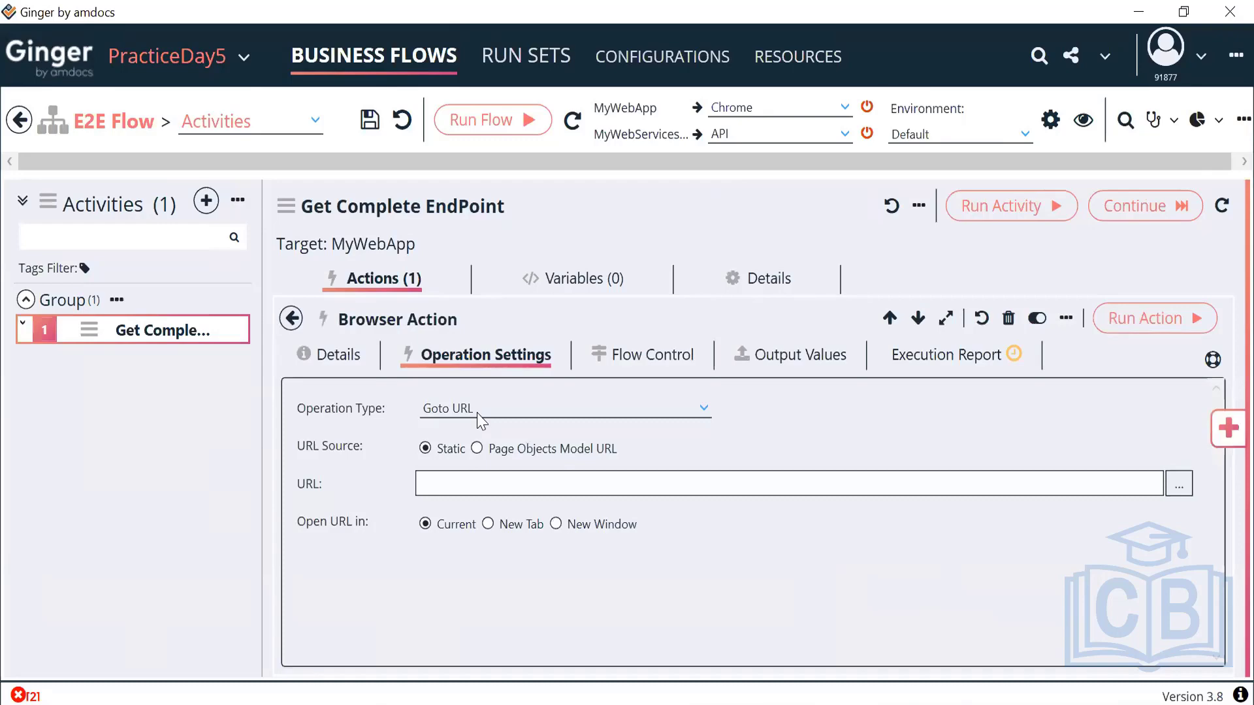
pyautogui.hotkey('alt', 'Tab')
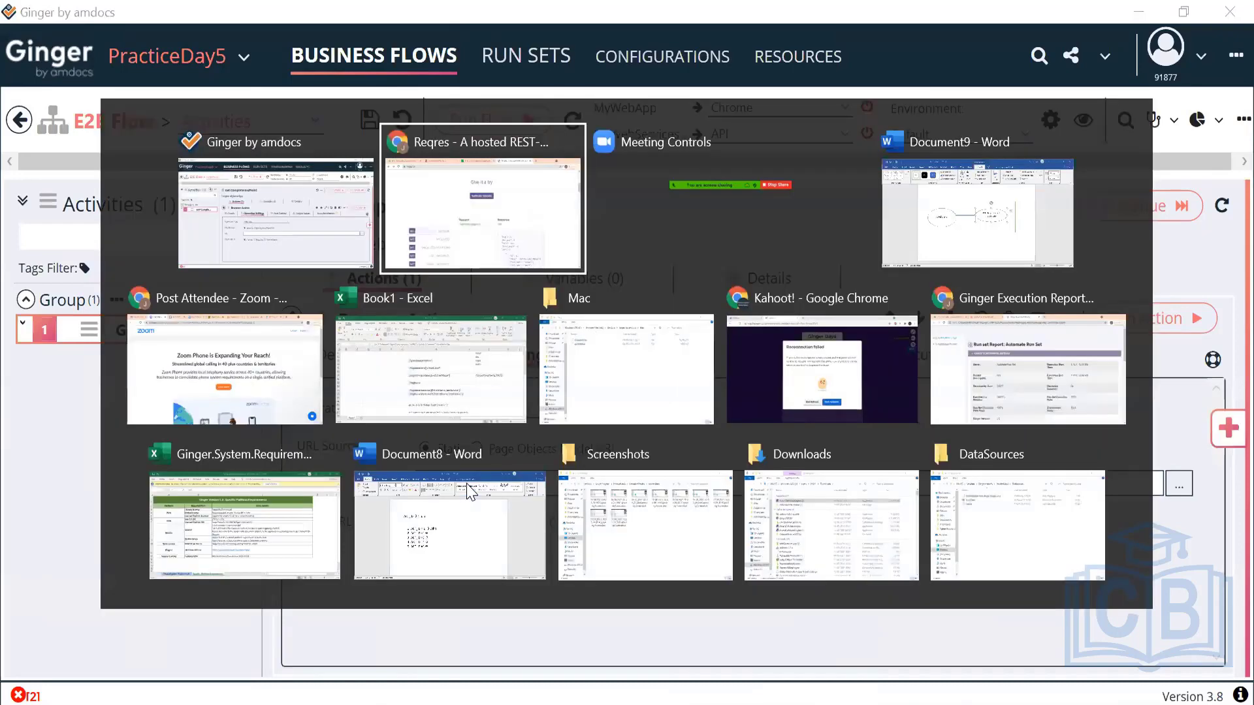
pyautogui.hotkey('alt', 'shift', 'Tab')
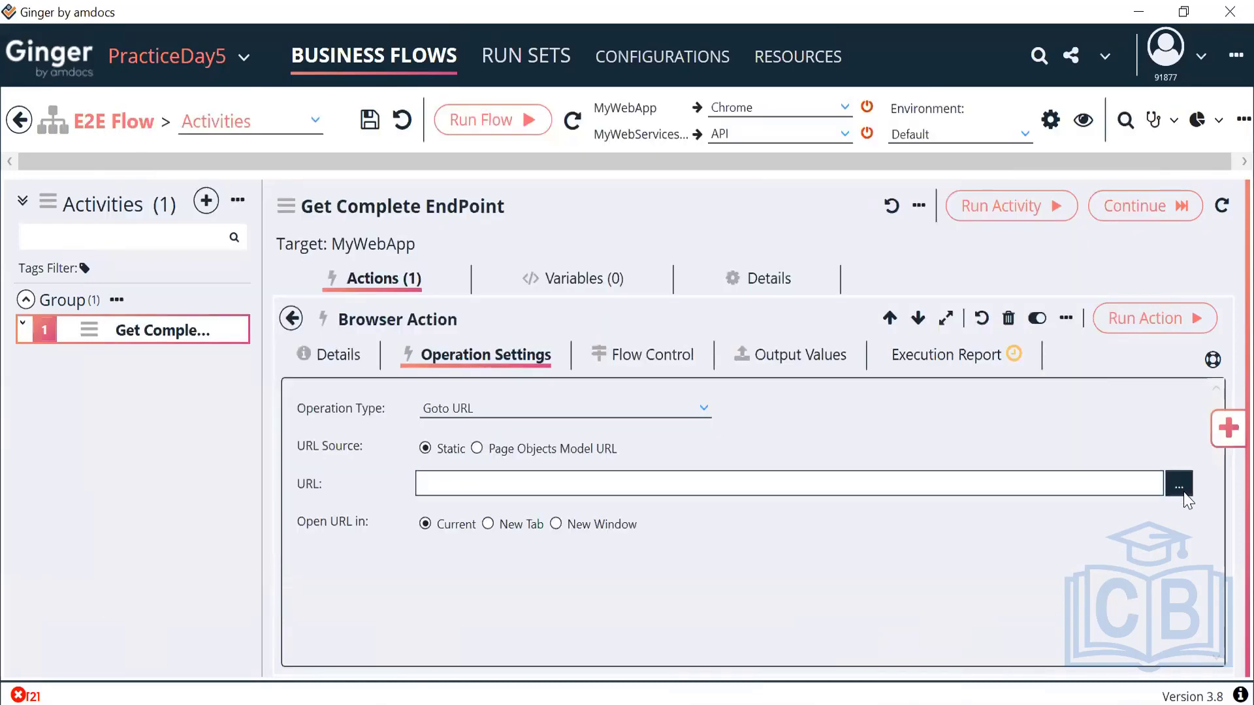
pyautogui.click(1182, 491)
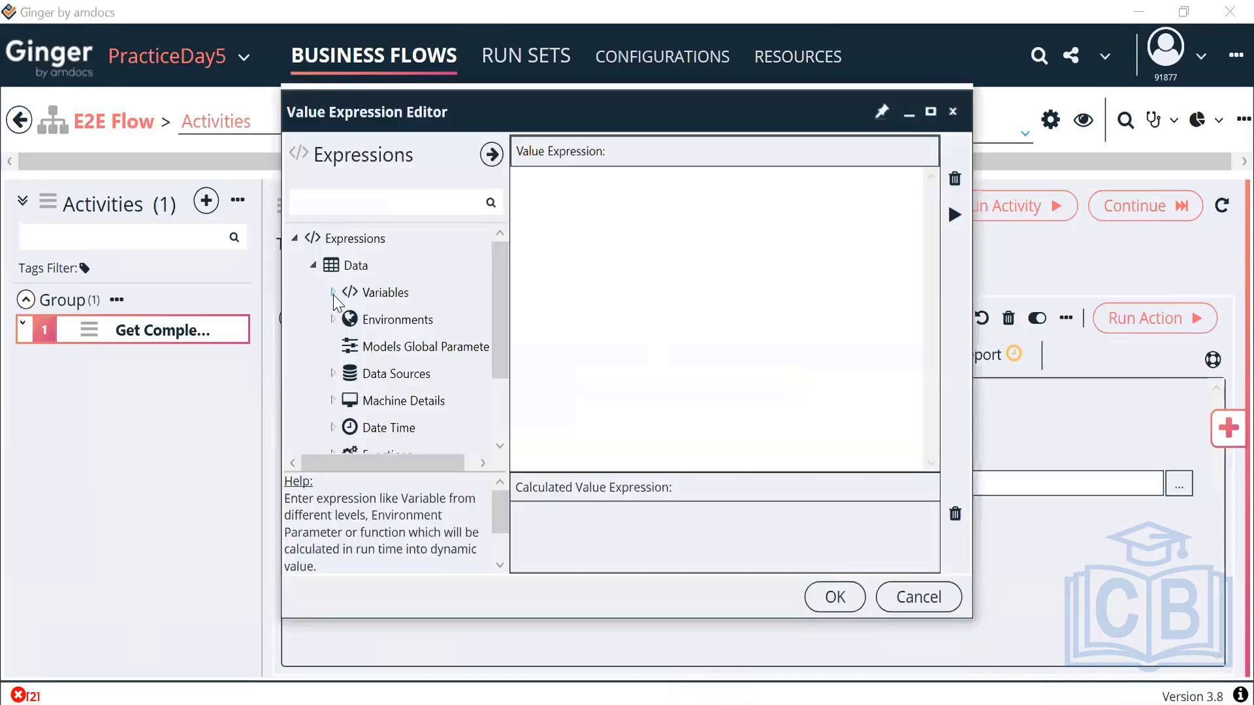
pyautogui.click(333, 319)
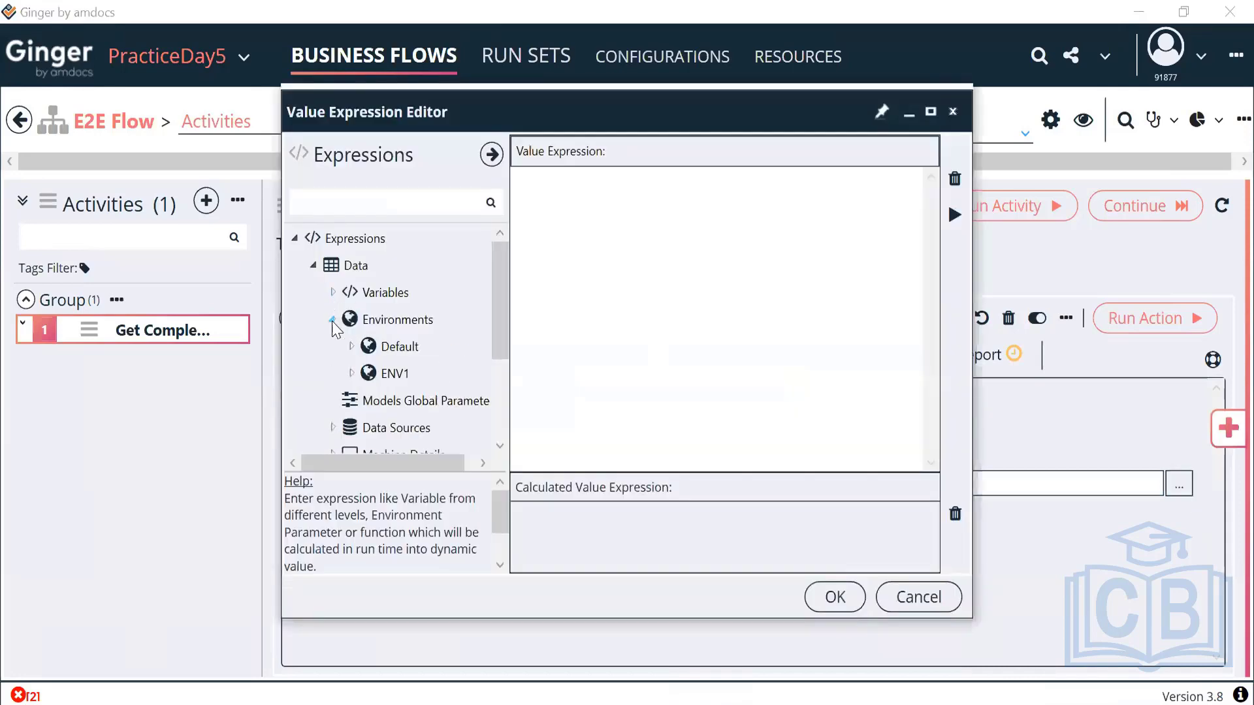
pyautogui.click(352, 374)
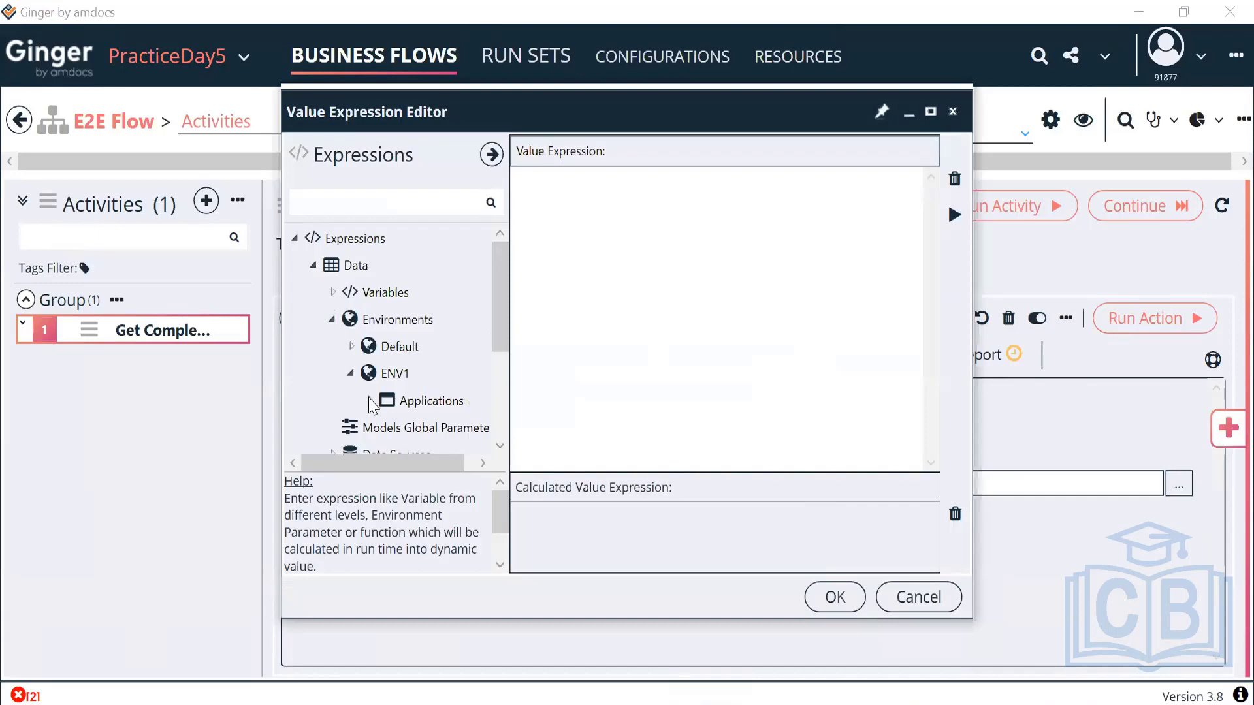
pyautogui.click(370, 400)
pyautogui.scroll(-1, 512, 365)
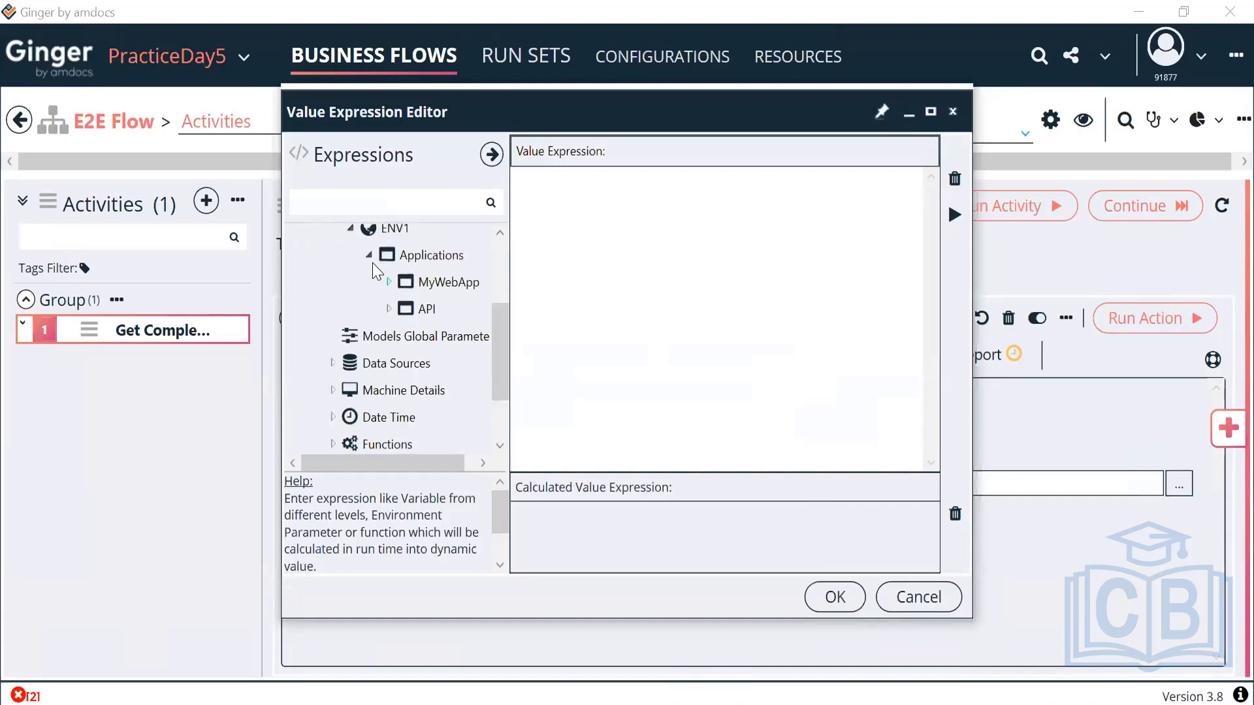
pyautogui.click(390, 282)
pyautogui.click(407, 336)
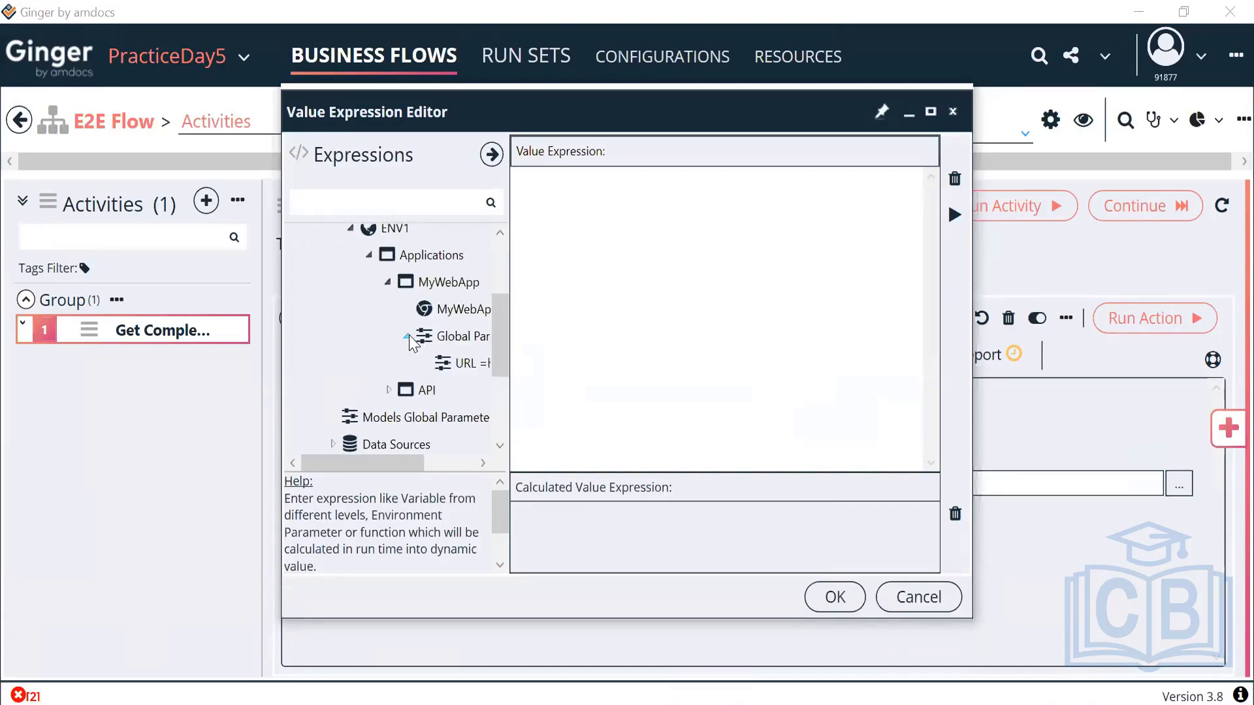
pyautogui.doubleClick(478, 366)
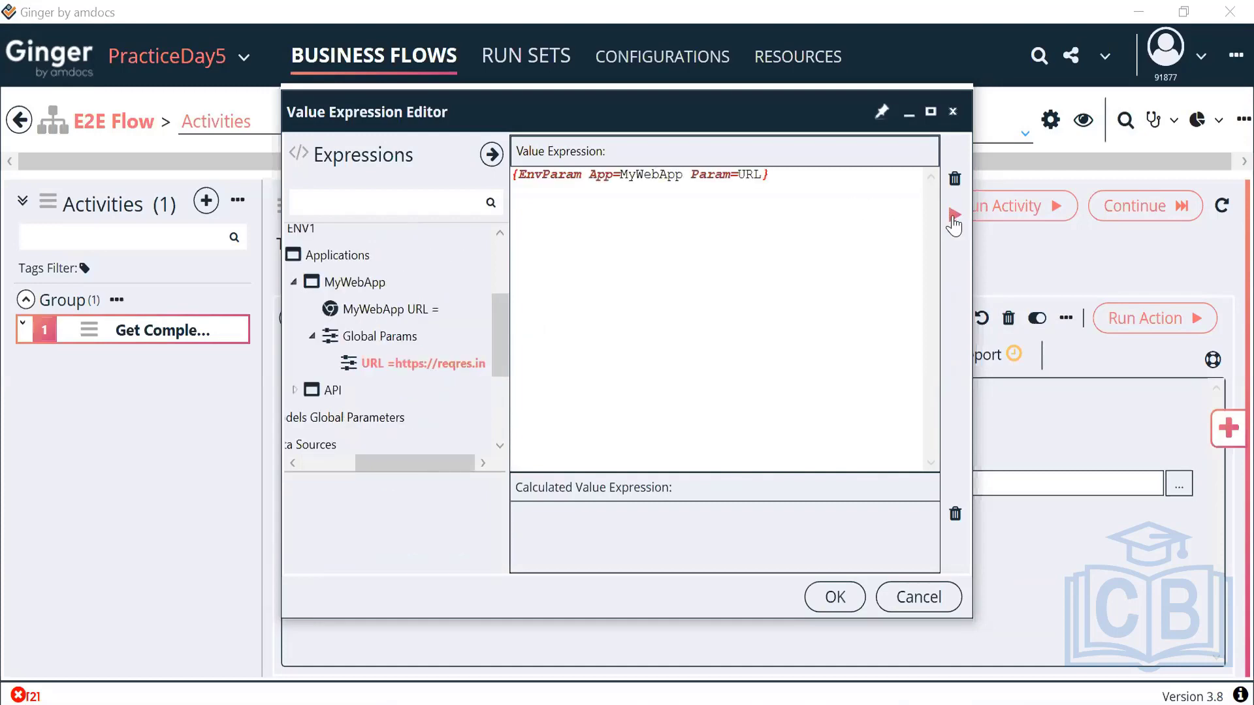
pyautogui.click(834, 597)
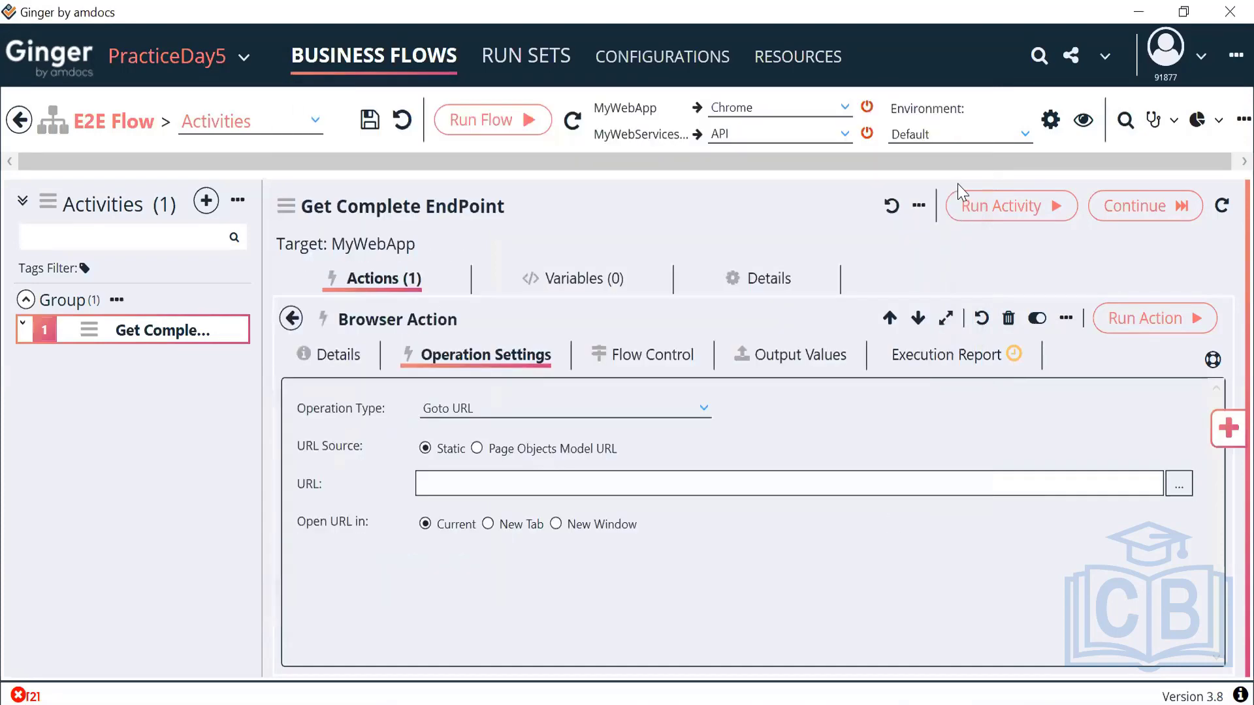
# - Switch the flow's environment to ENV1 and evaluate the Browser Action's URL expression to check its calculated value
pyautogui.click(967, 138)
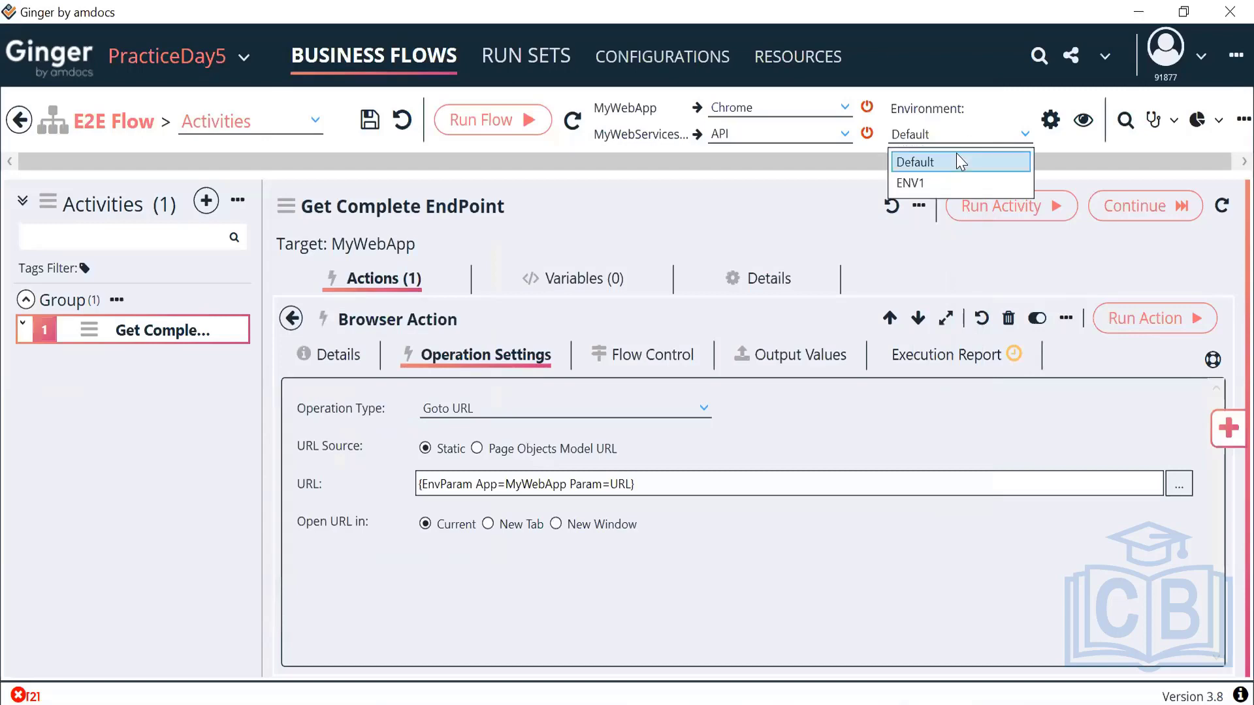
pyautogui.click(925, 183)
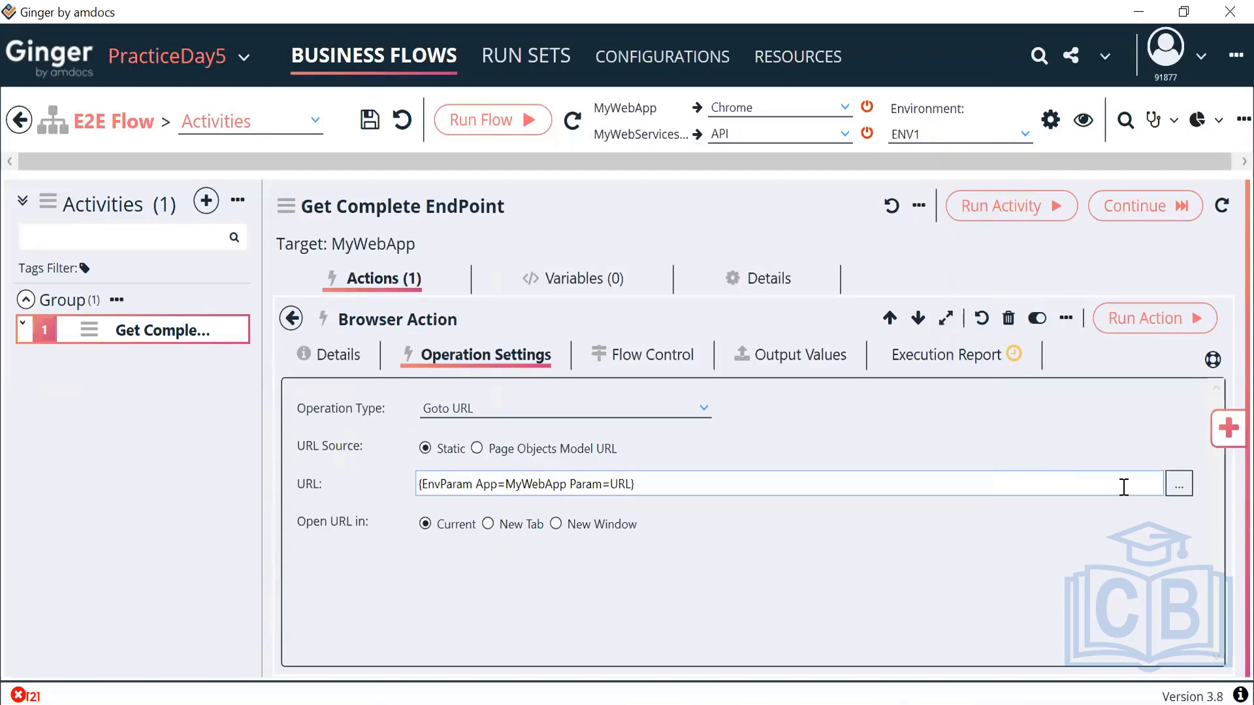
pyautogui.click(1178, 480)
pyautogui.click(954, 215)
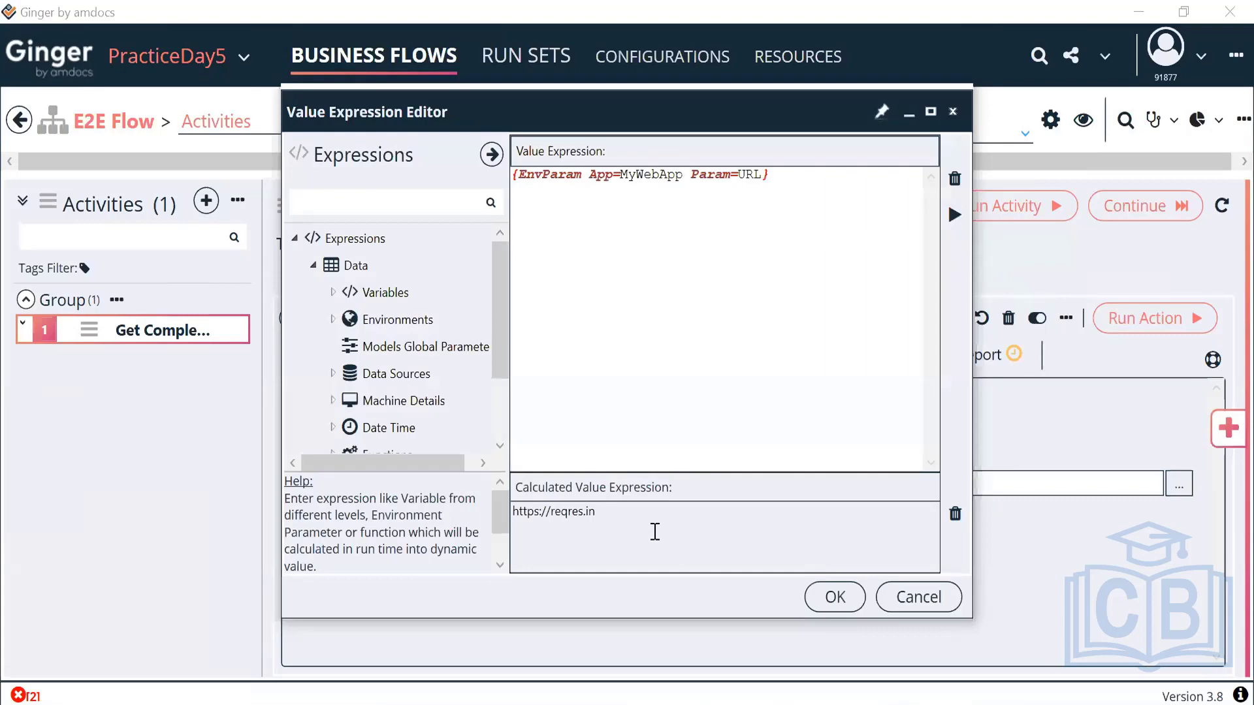
pyautogui.moveTo(652, 516); pyautogui.dragTo(453, 519)
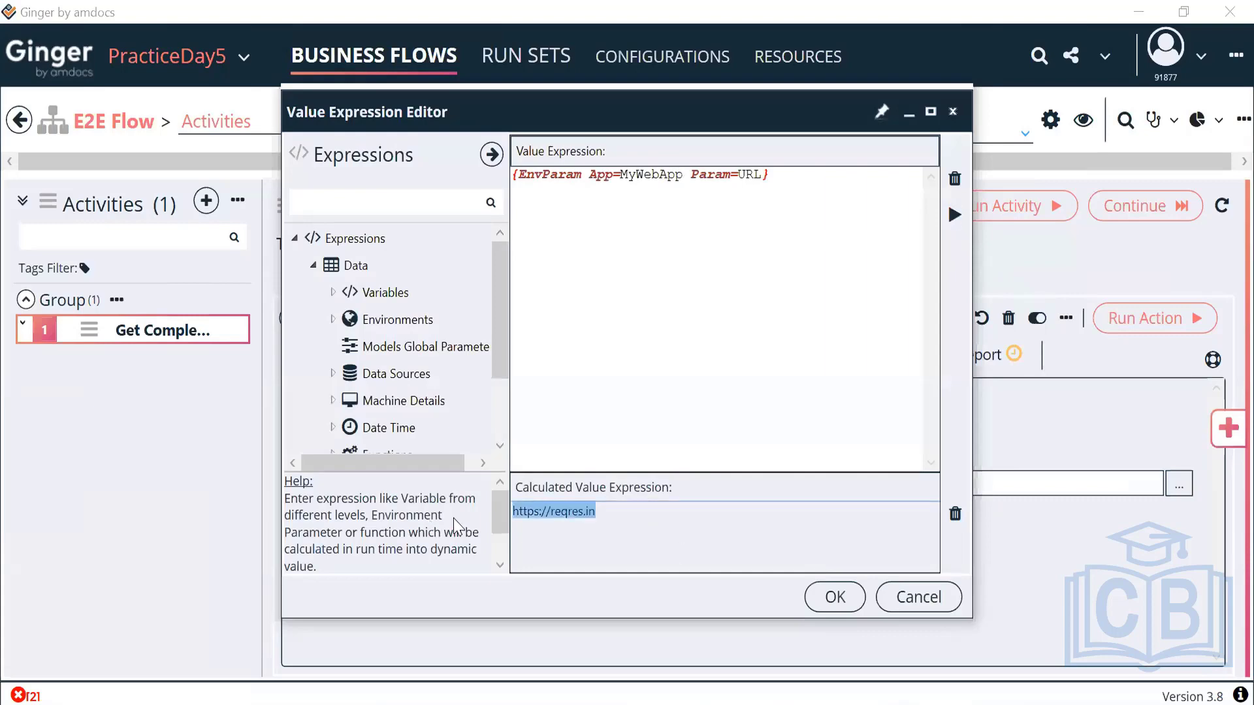
pyautogui.click(836, 598)
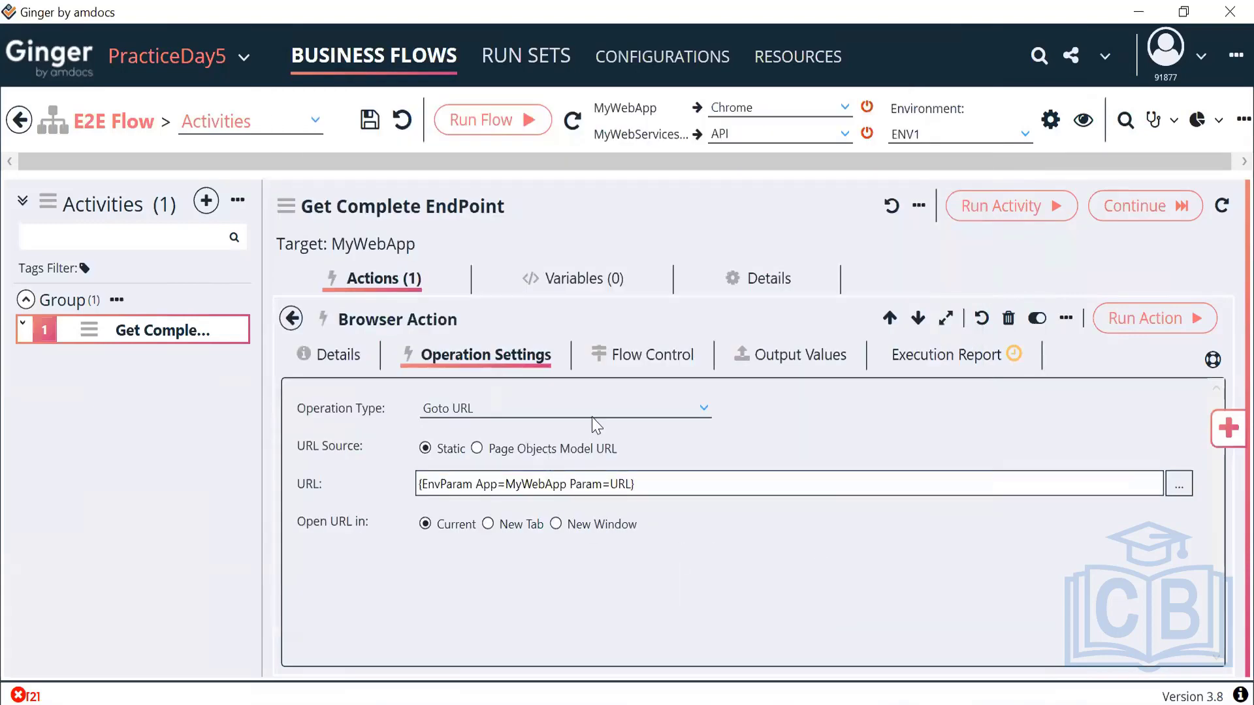
# - Change the Browser Action's description to Launch URL and return to the activity's action list
pyautogui.click(336, 356)
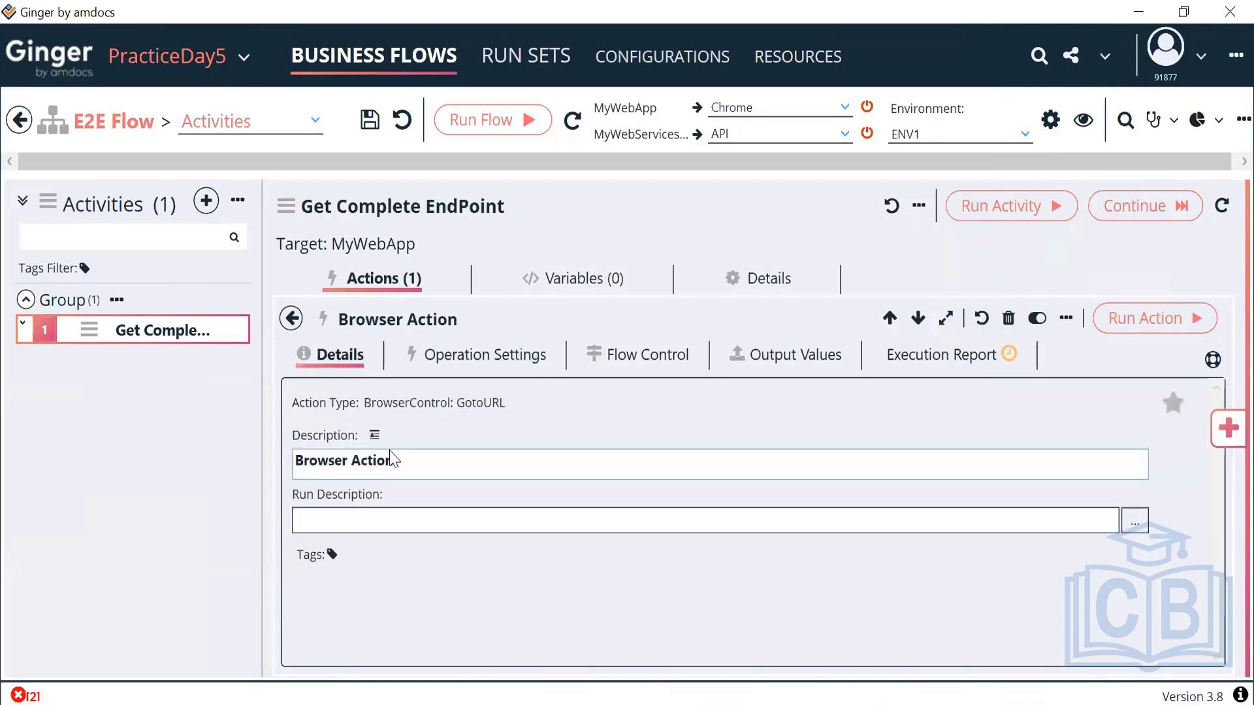
pyautogui.moveTo(403, 463); pyautogui.dragTo(191, 444)
pyautogui.write('La')
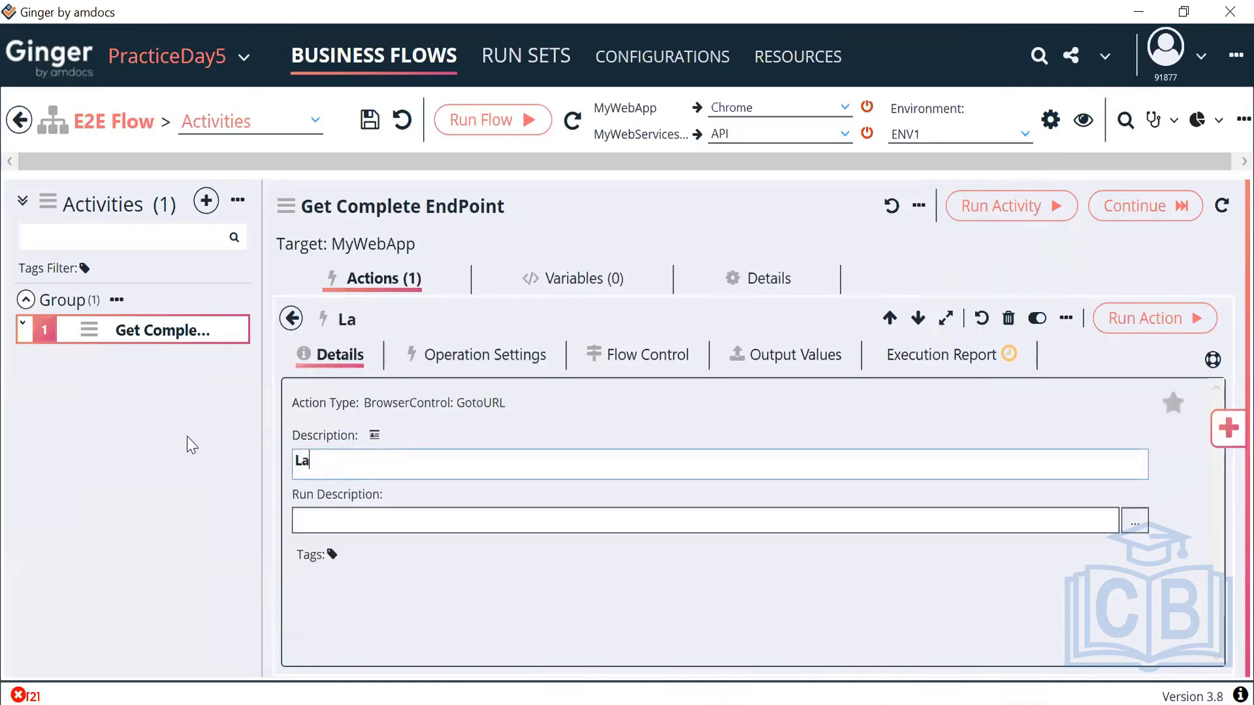
pyautogui.write('unch URL')
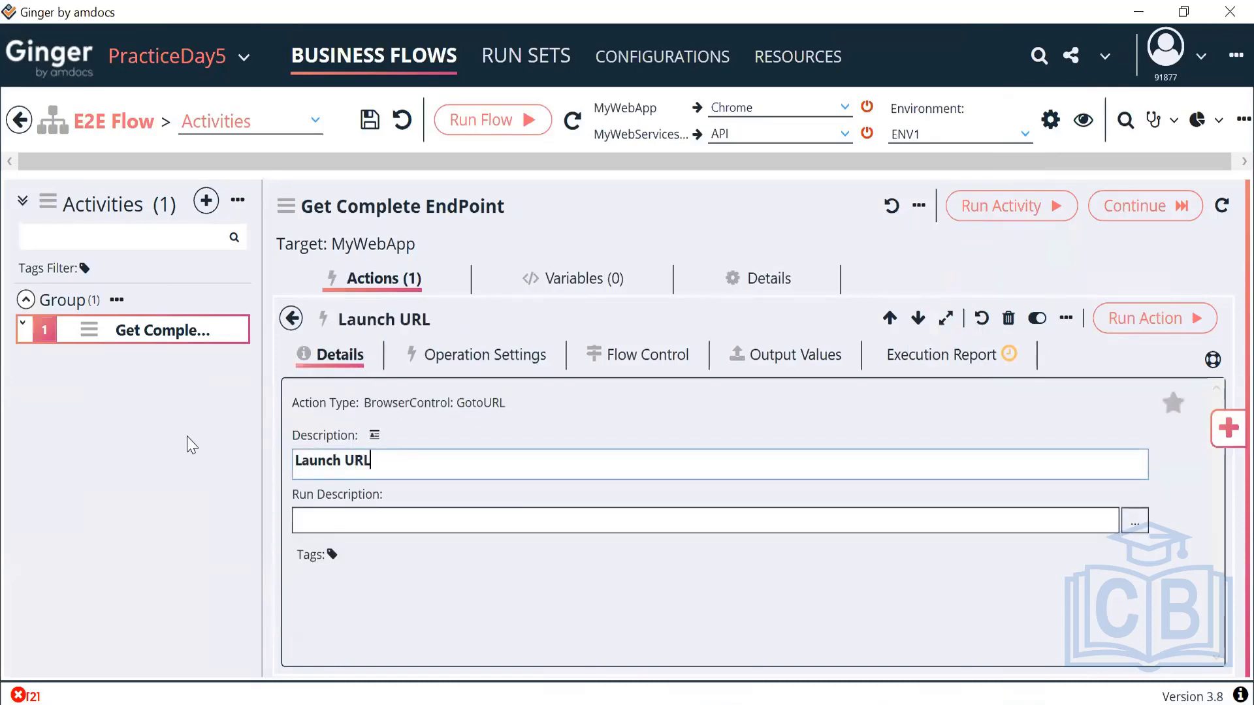
pyautogui.click(291, 319)
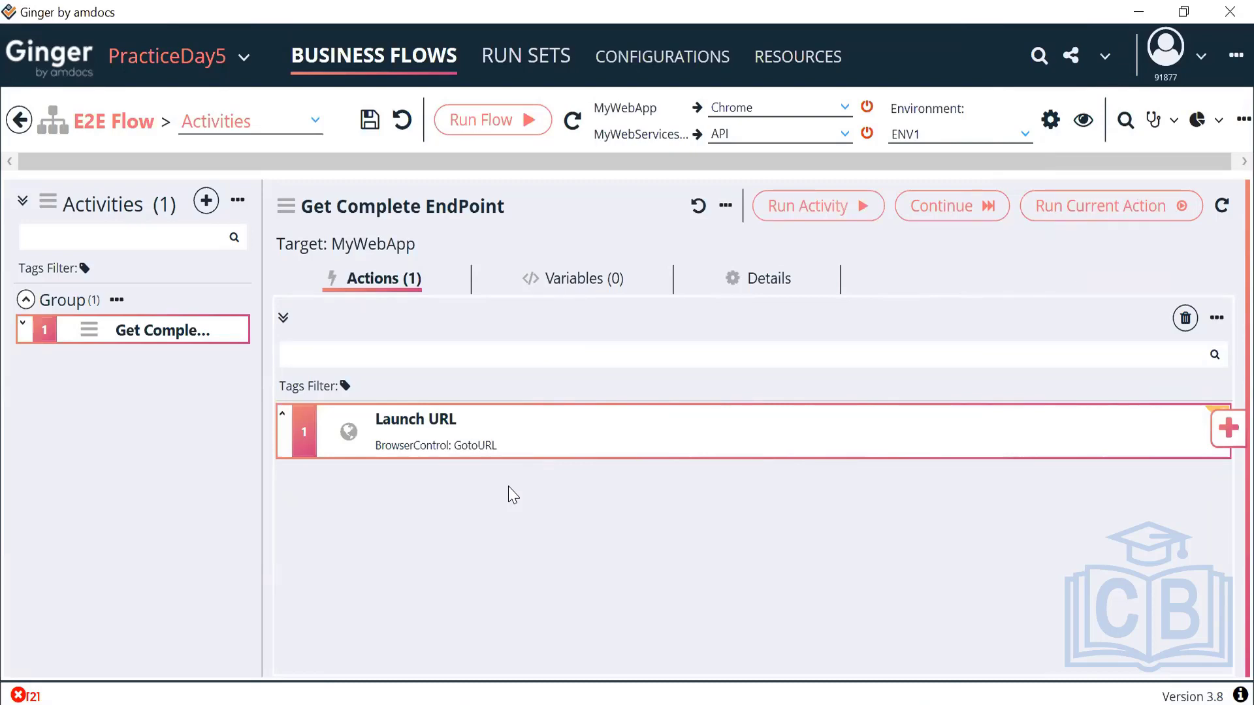
# - Check the agent options for MyWebApp, keep Chrome, save the flow and run the Get Complete EndPoint activity
pyautogui.click(845, 108)
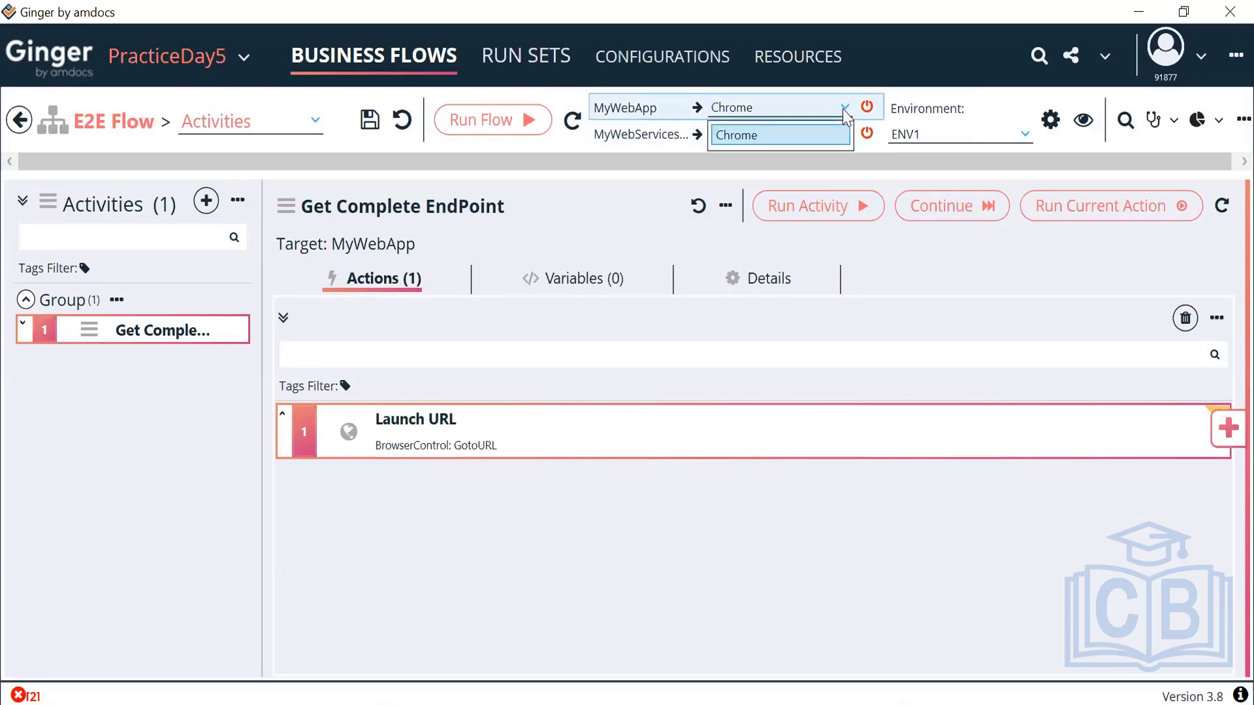
pyautogui.click(845, 108)
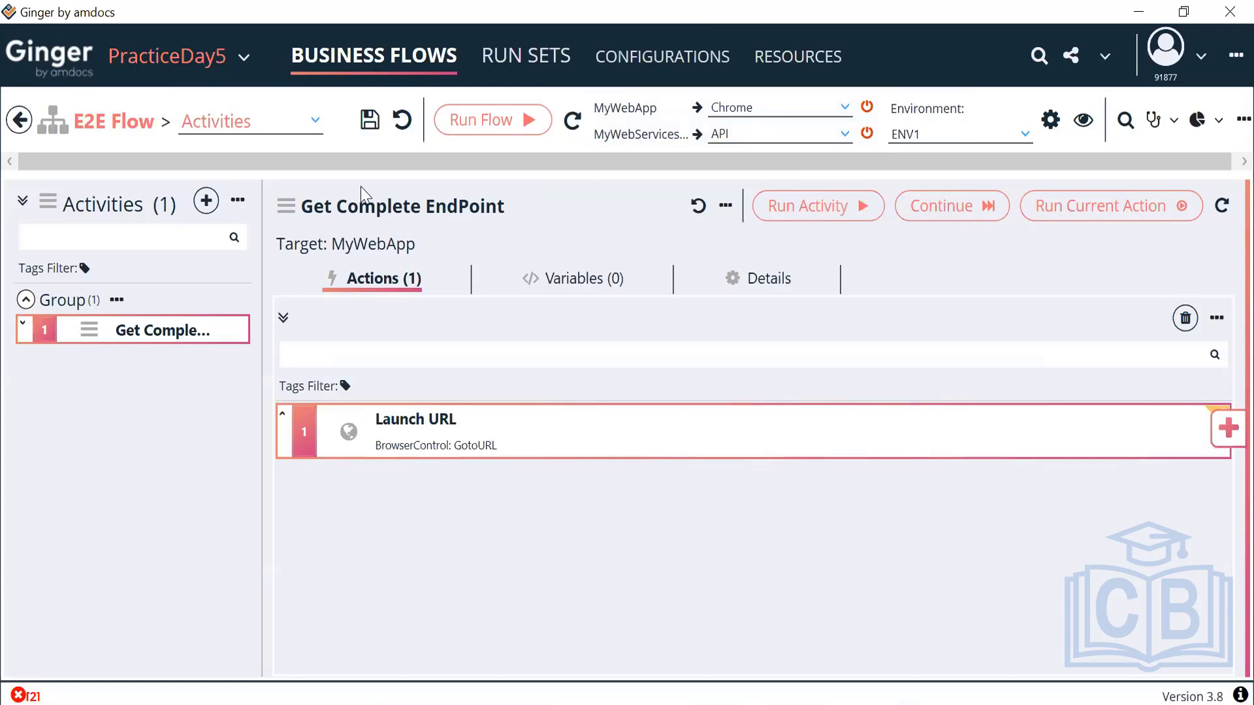
pyautogui.click(375, 119)
pyautogui.click(835, 205)
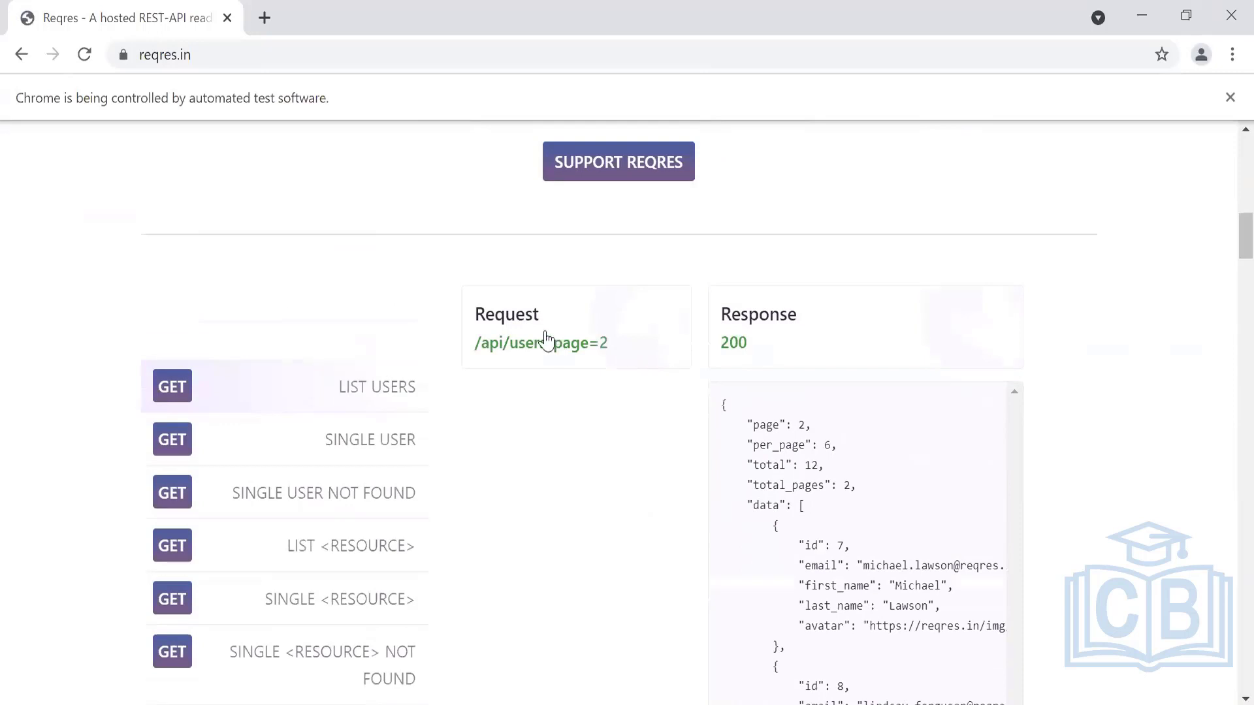
pyautogui.rightClick(520, 357)
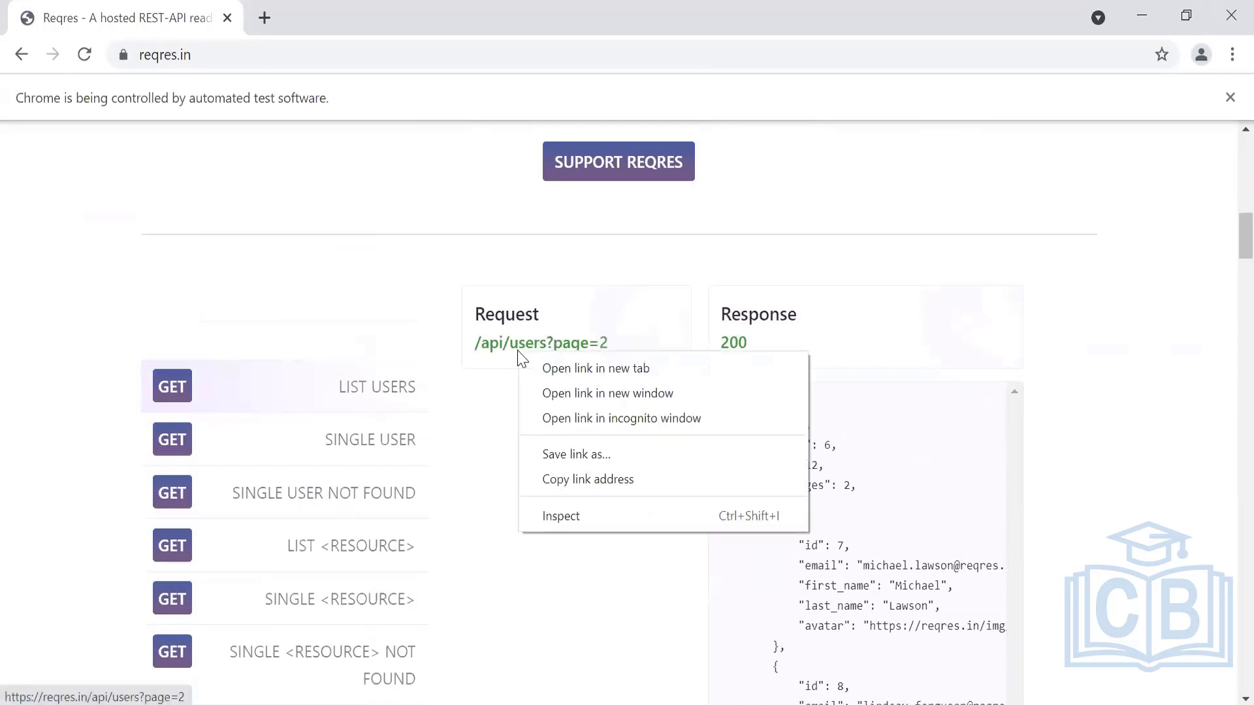
pyautogui.click(587, 516)
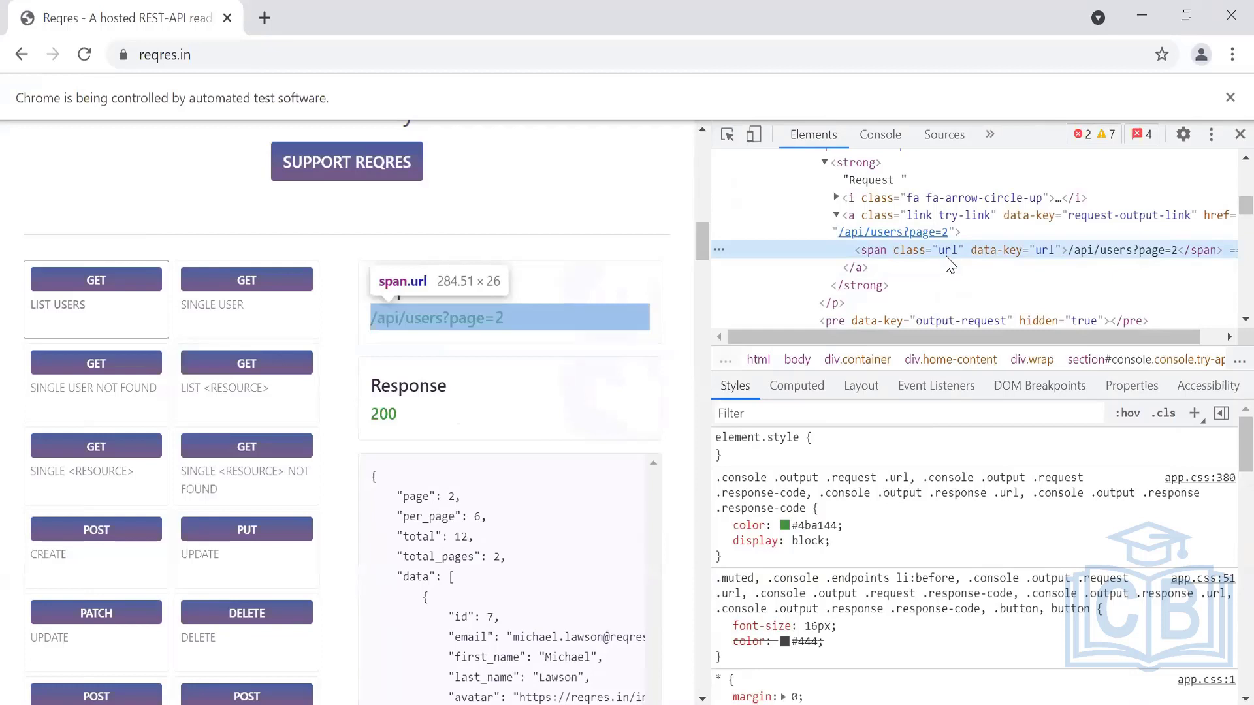
pyautogui.hotkey('ctrl', 'f')
pyautogui.write('//')
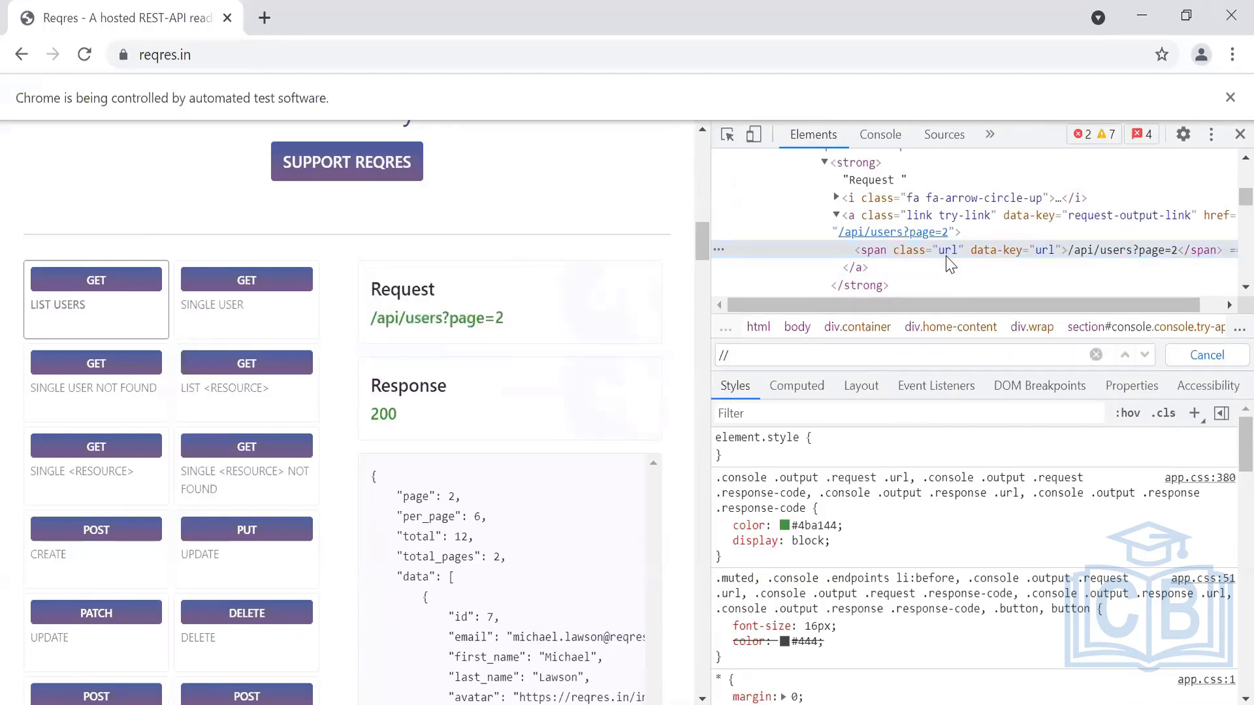
pyautogui.write('span[@')
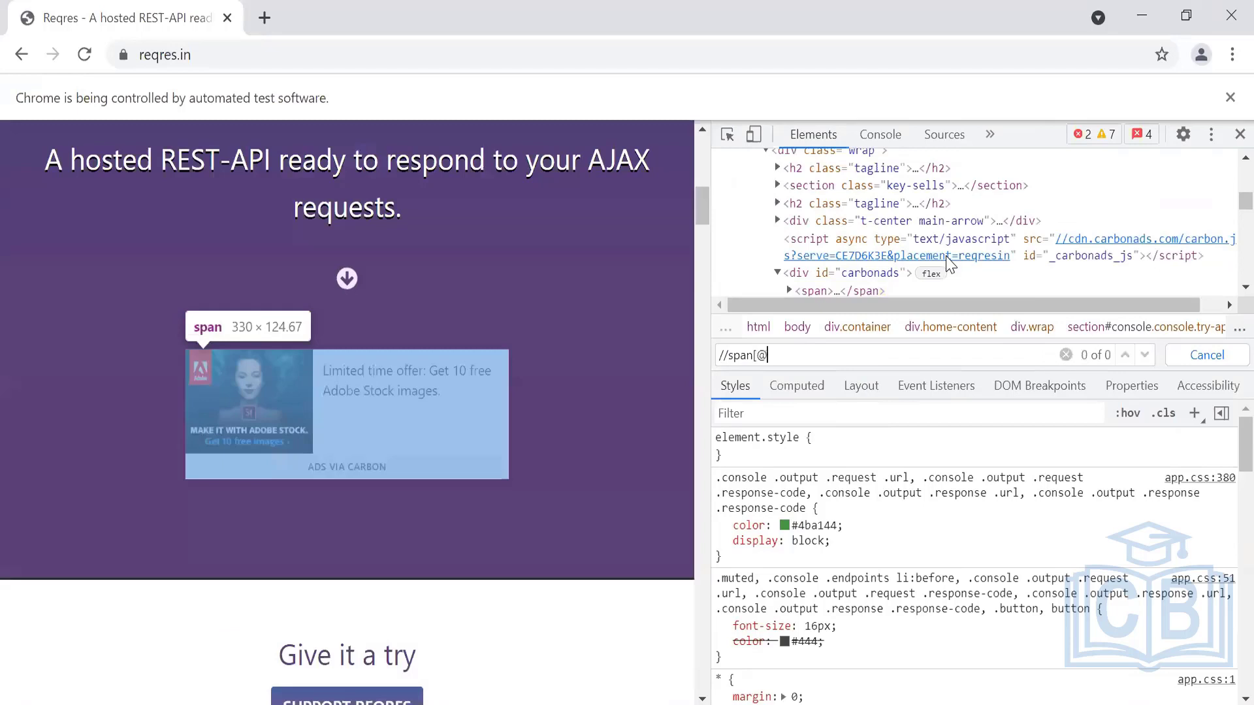
pyautogui.write("class='")
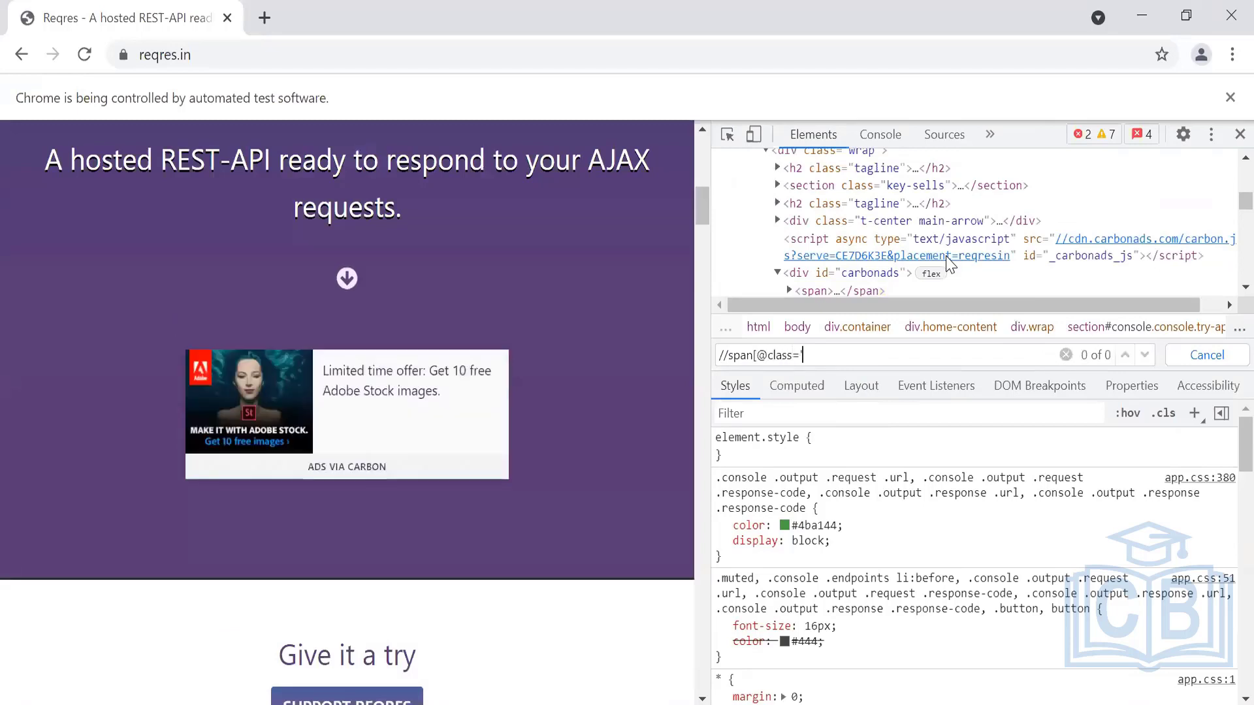
pyautogui.write("url']")
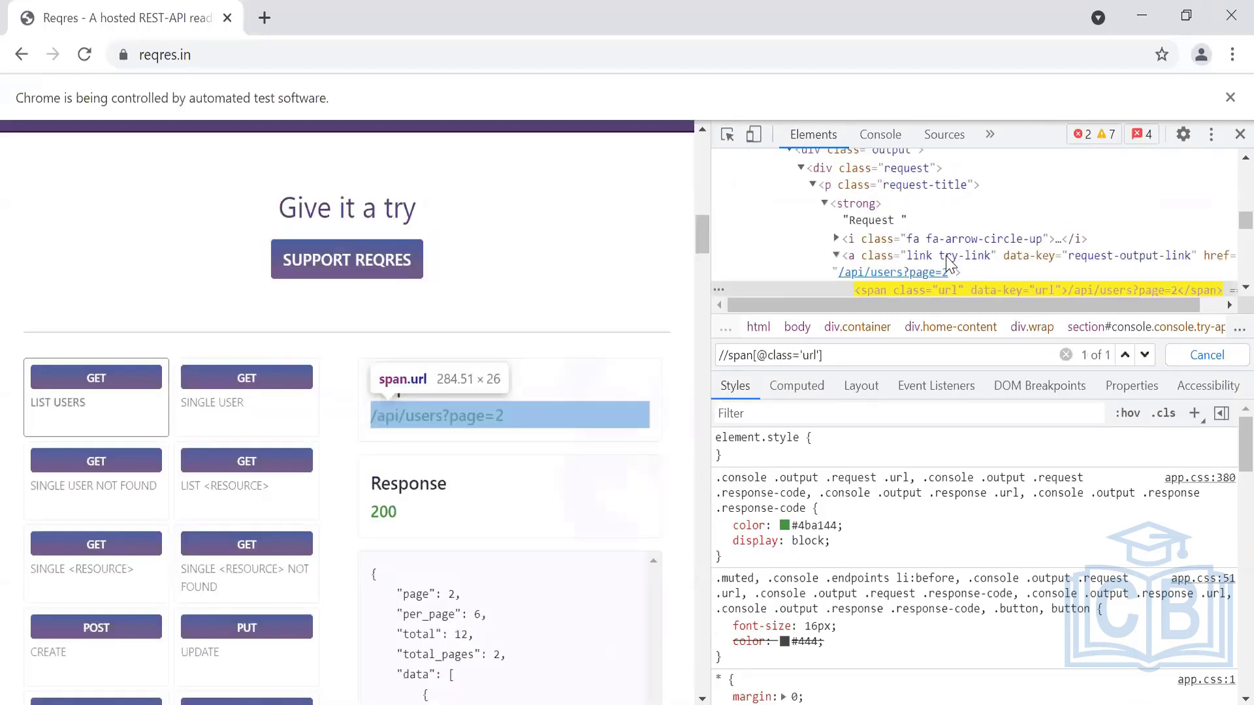
pyautogui.hotkey('ctrl', 'a')
pyautogui.hotkey('ctrl', 'c')
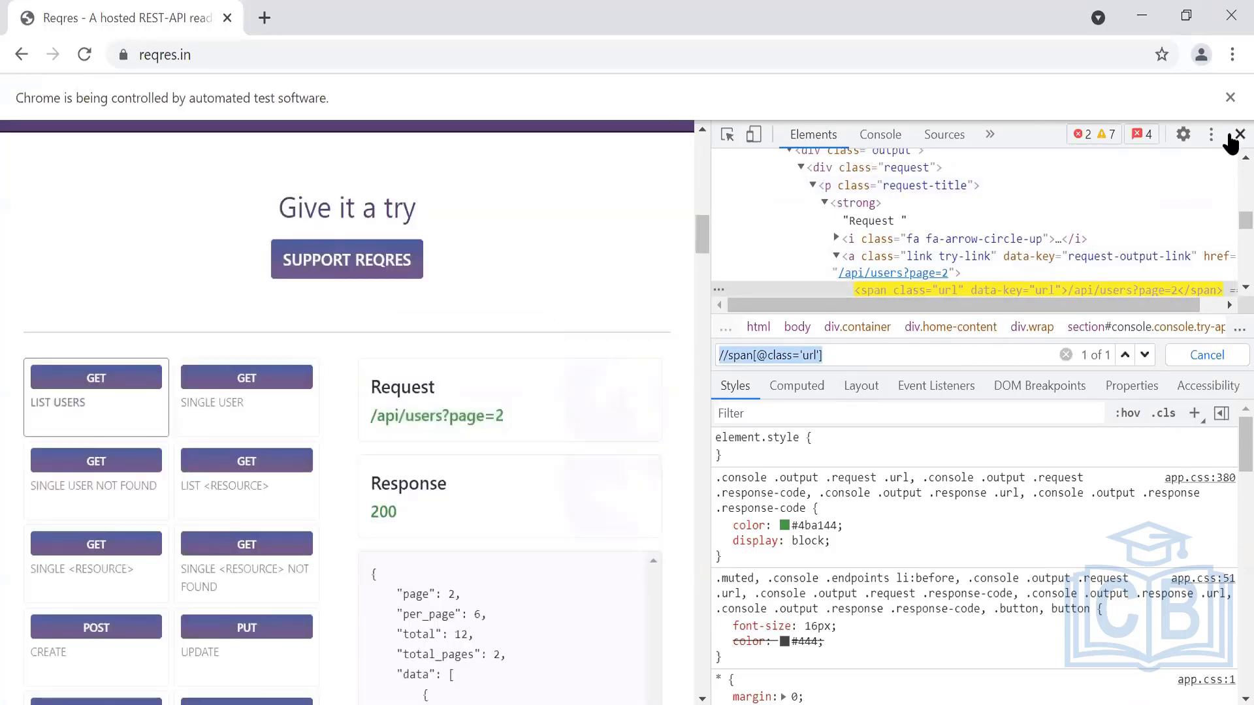
pyautogui.click(1239, 134)
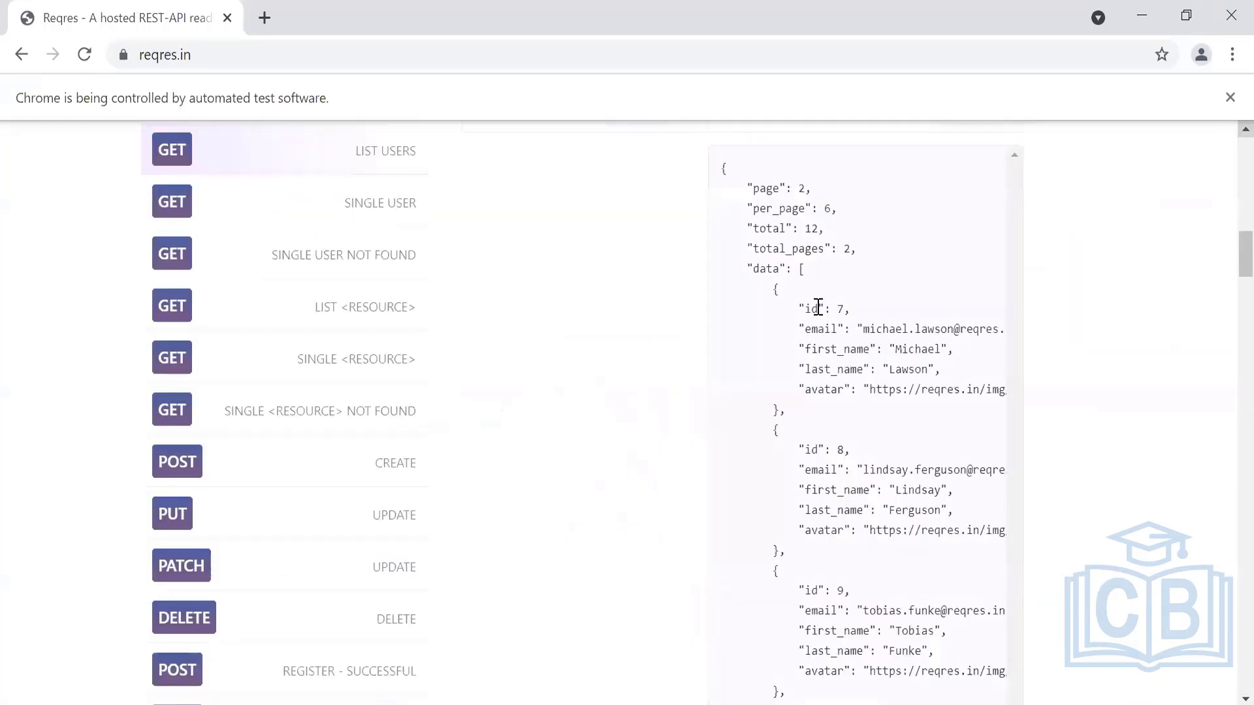
# - Switch back to Ginger, add a UIElement Action from the platform actions to Get Complete EndPoint and open it for editing
pyautogui.hotkey('alt', 'Tab')
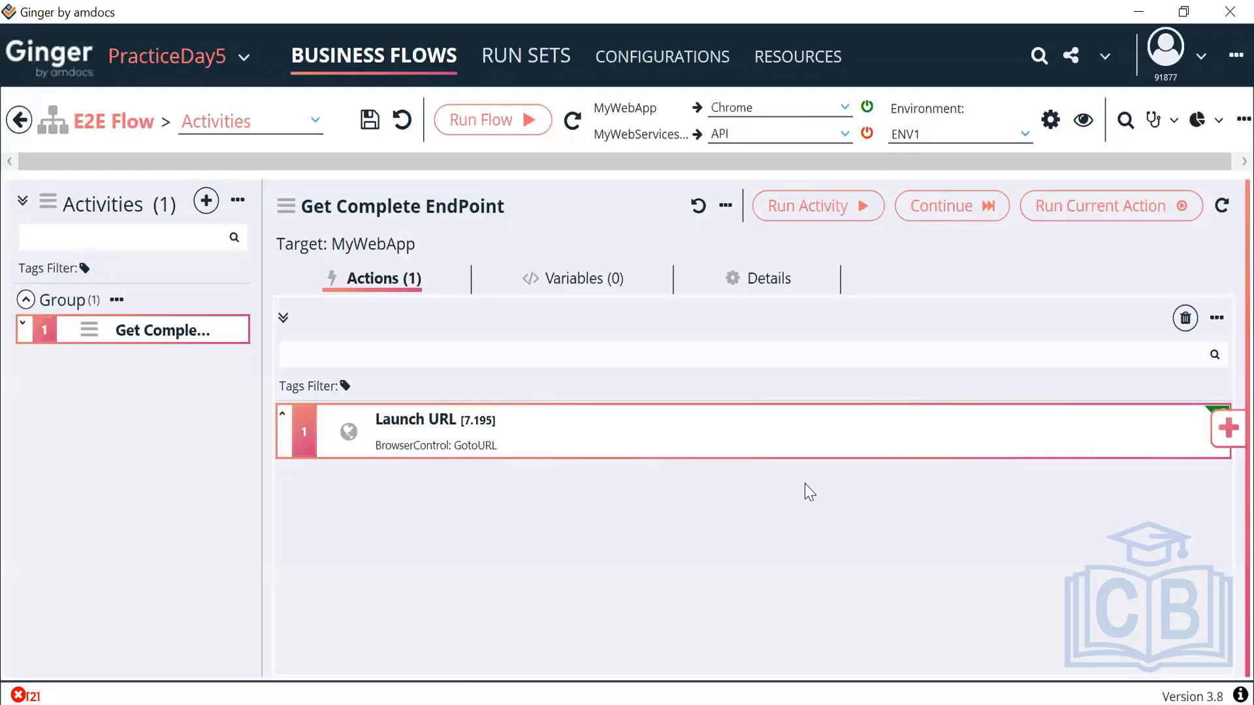
pyautogui.click(1226, 428)
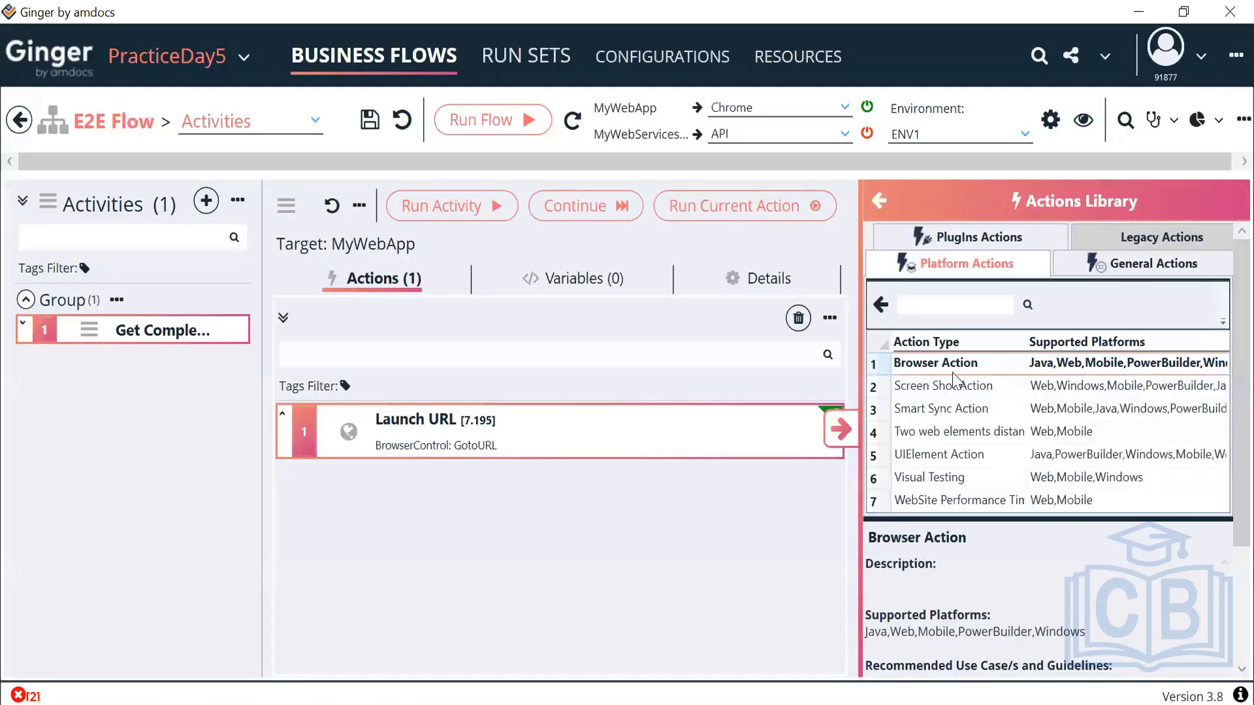
pyautogui.click(937, 457)
pyautogui.doubleClick(937, 457)
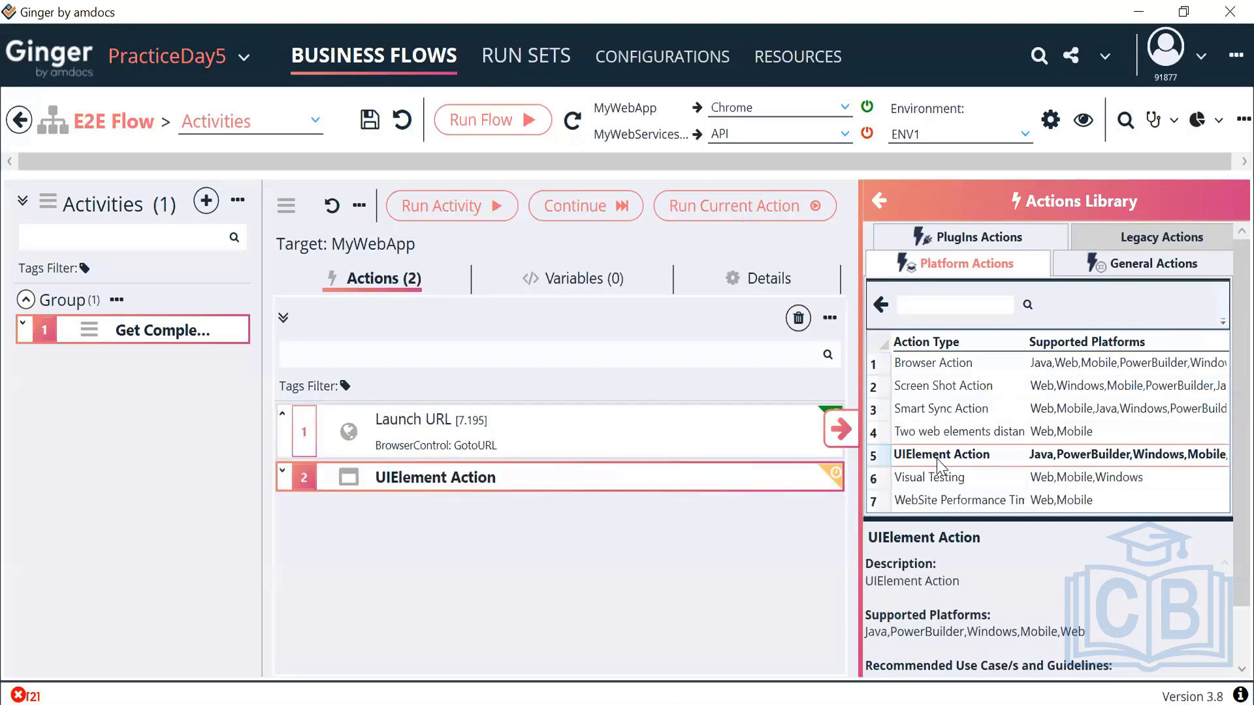
pyautogui.click(841, 434)
pyautogui.doubleClick(561, 476)
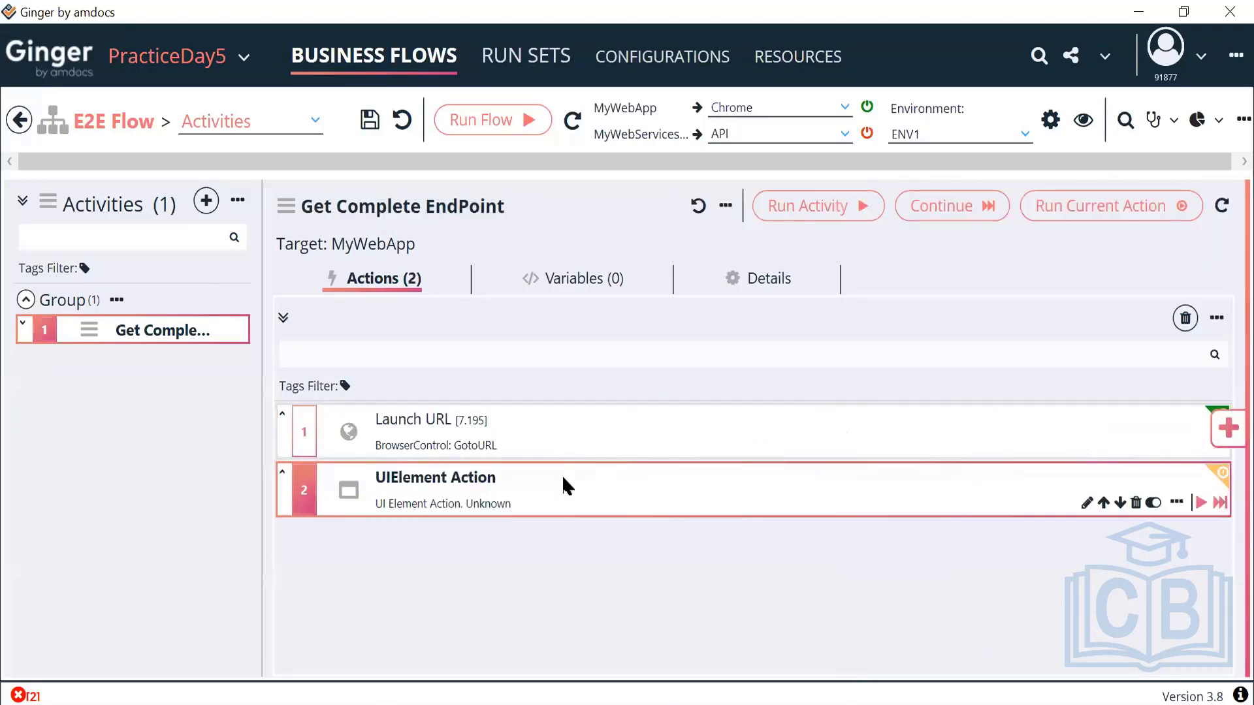
# - Change the UIElement Action's description to Fetch Endpoint
pyautogui.click(339, 356)
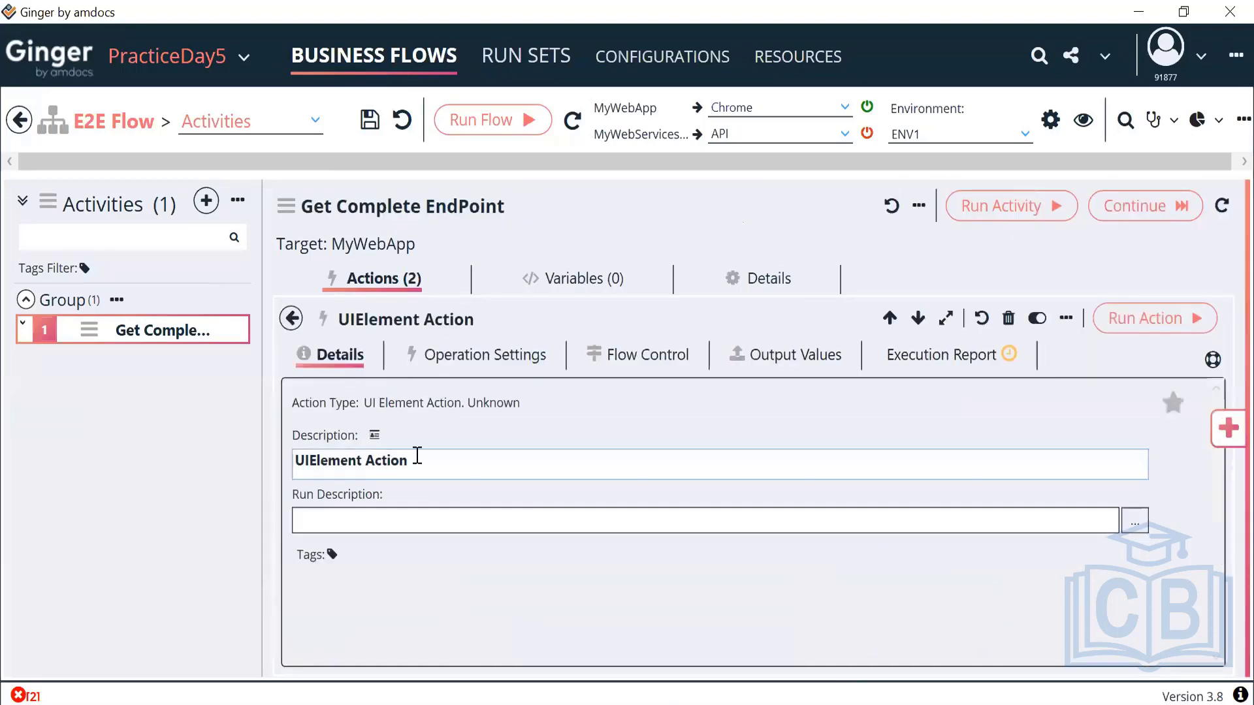
pyautogui.moveTo(414, 459); pyautogui.dragTo(205, 465)
pyautogui.write('FEt')
pyautogui.press('BackSpace')
pyautogui.press('BackSpace')
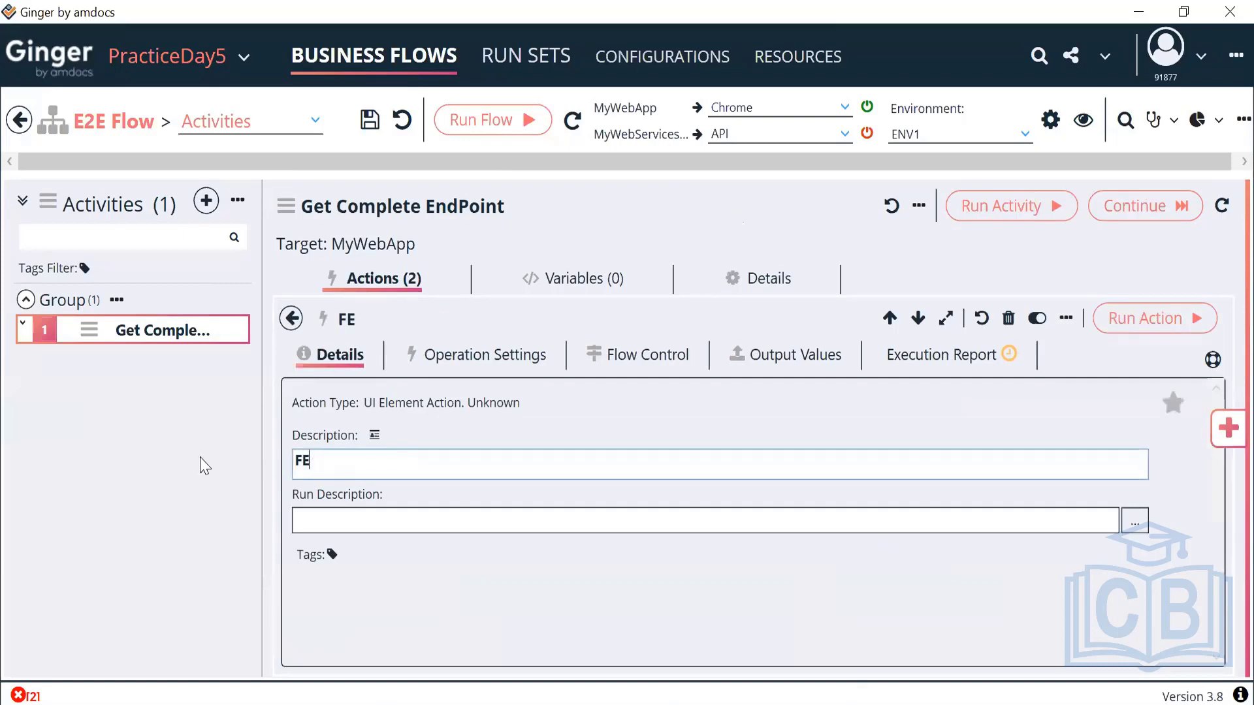
pyautogui.write('etch End')
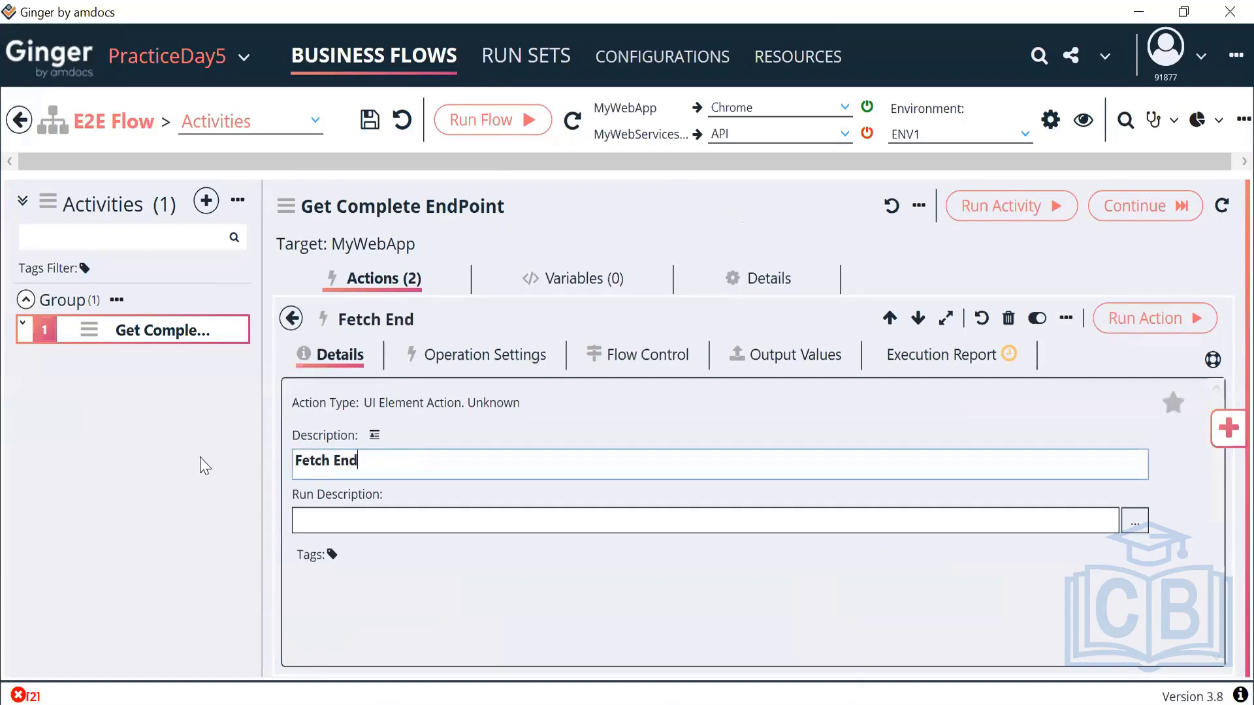
pyautogui.write('point')
pyautogui.click(503, 361)
pyautogui.click(435, 399)
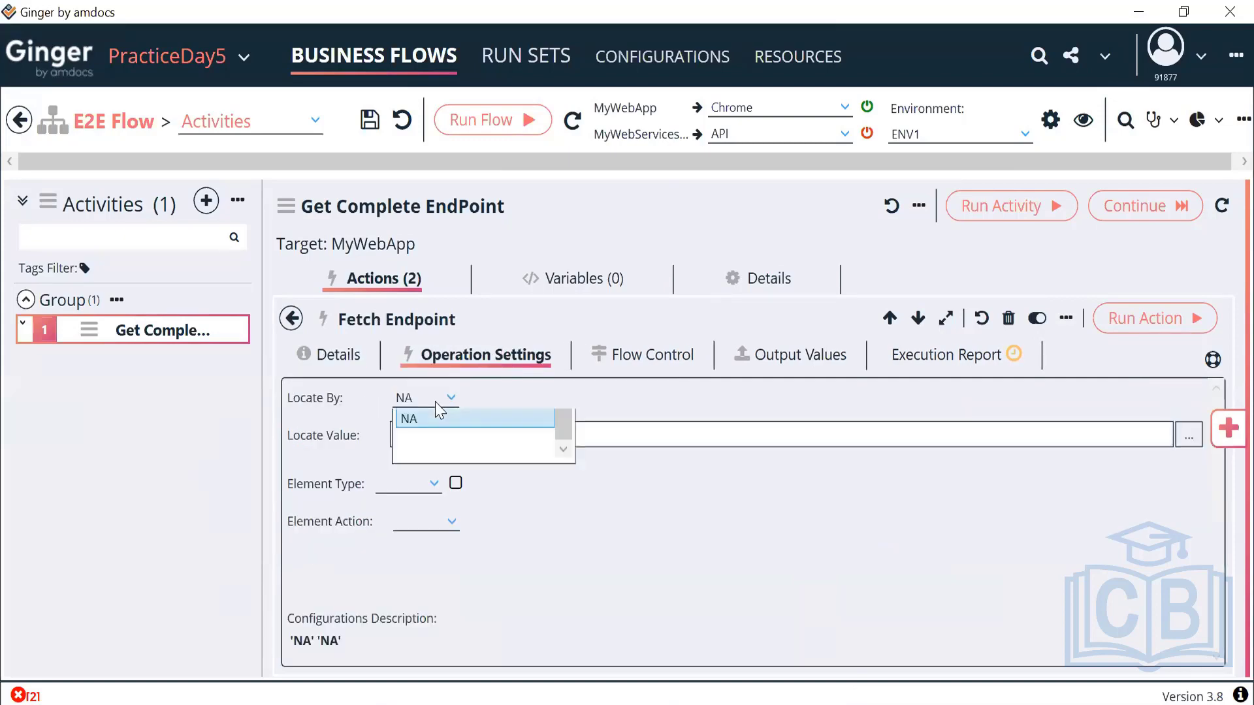
pyautogui.scroll(5, 444, 471)
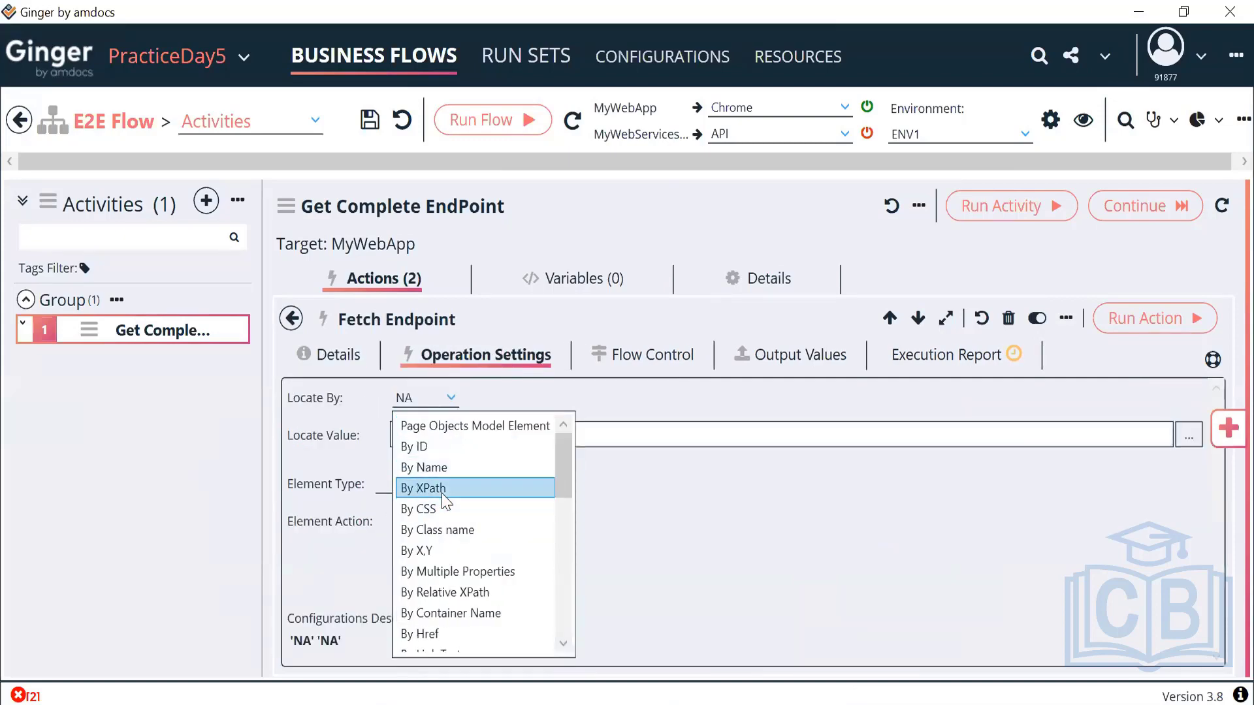
pyautogui.click(439, 485)
pyautogui.click(476, 428)
pyautogui.hotkey('ctrl', 'v')
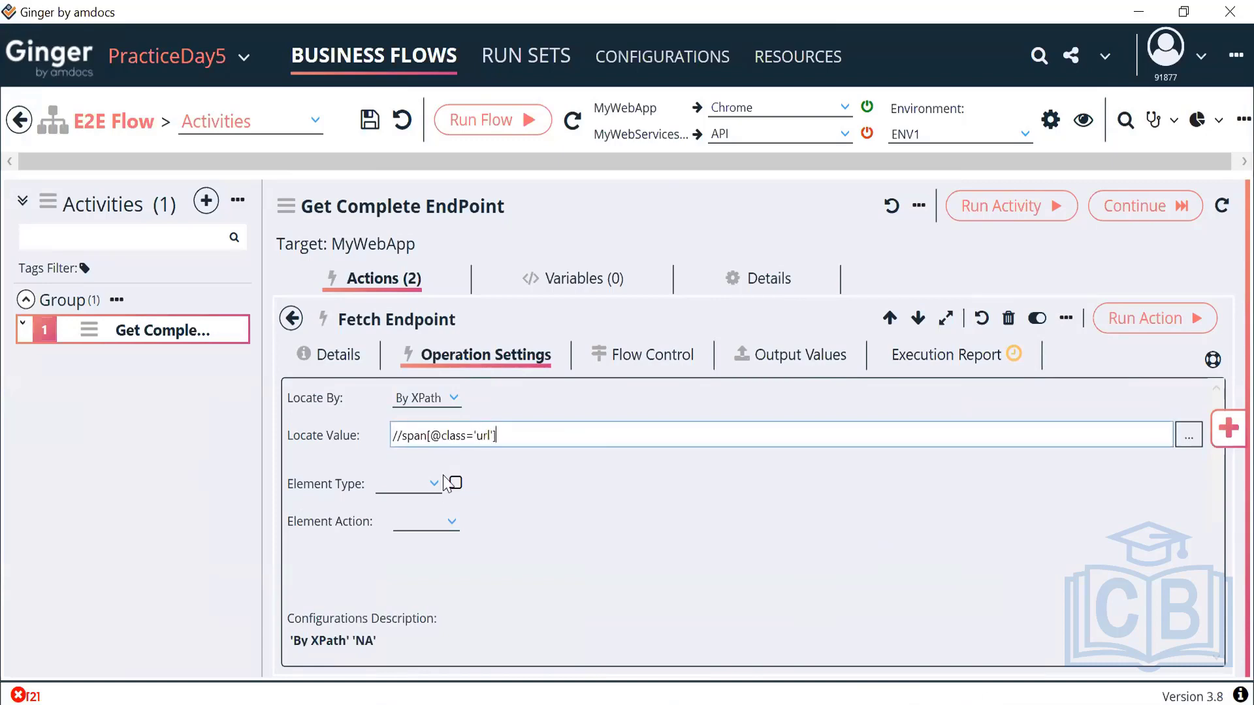
pyautogui.click(429, 490)
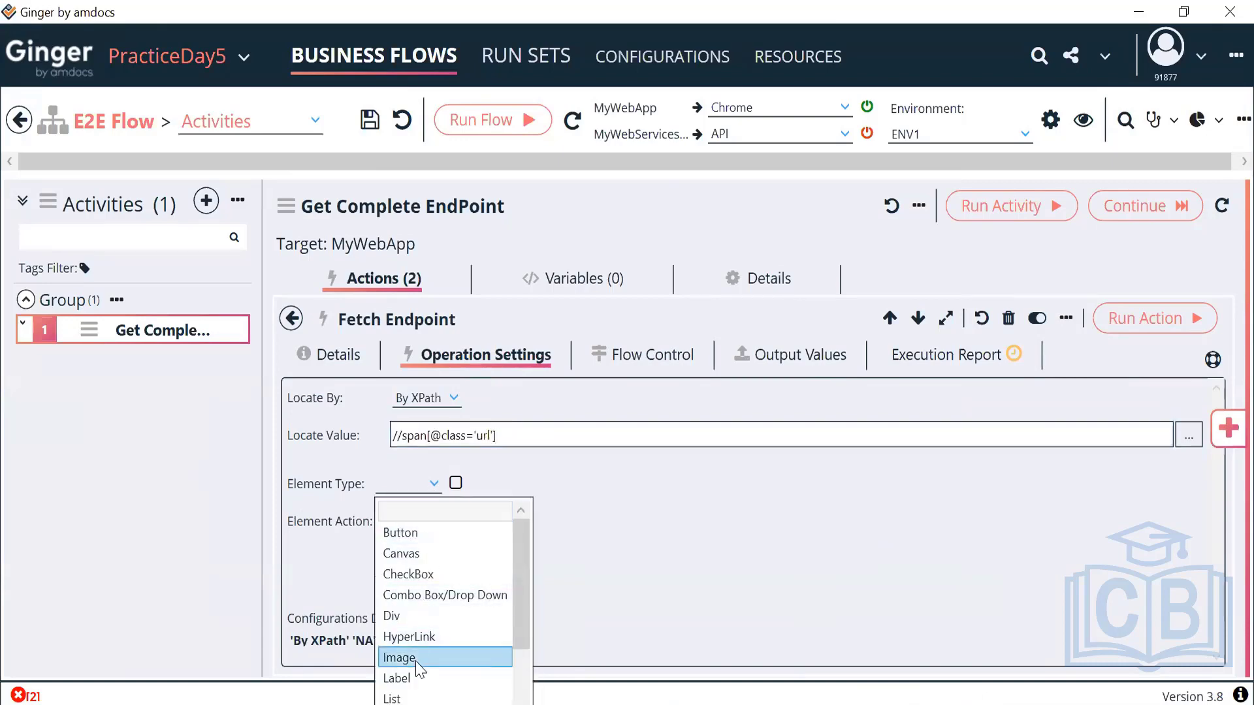
pyautogui.scroll(-2, 418, 668)
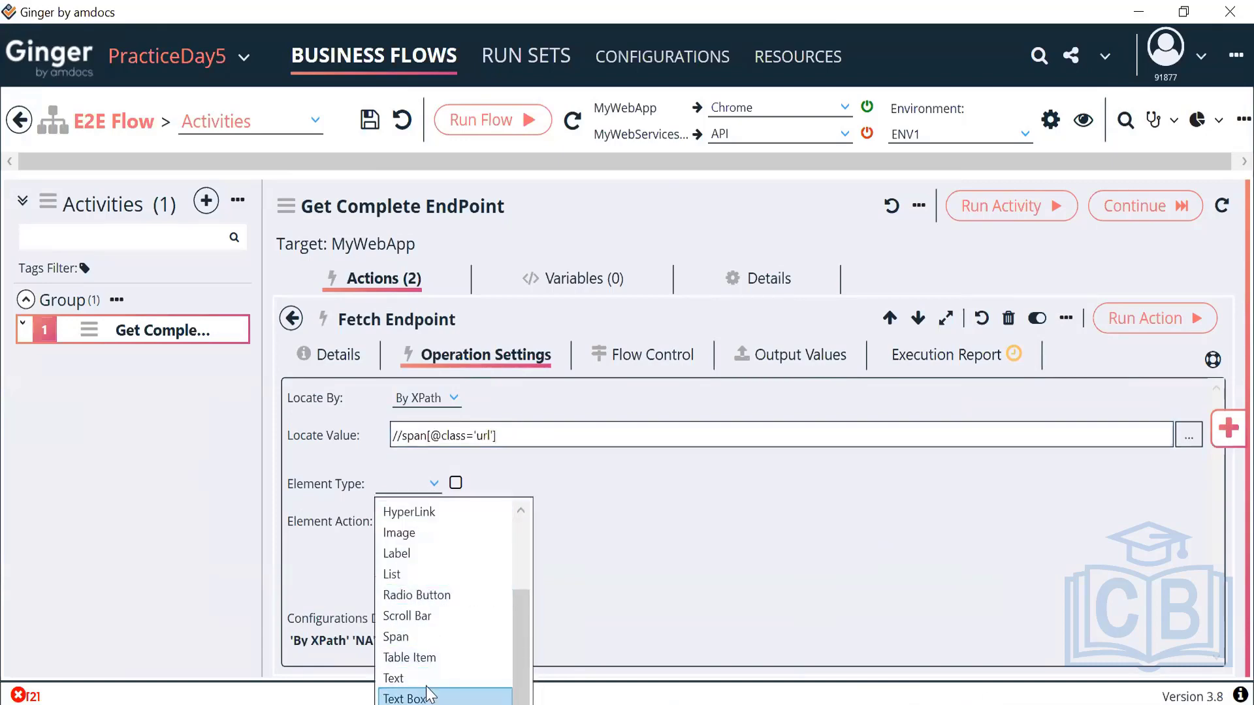
pyautogui.click(426, 679)
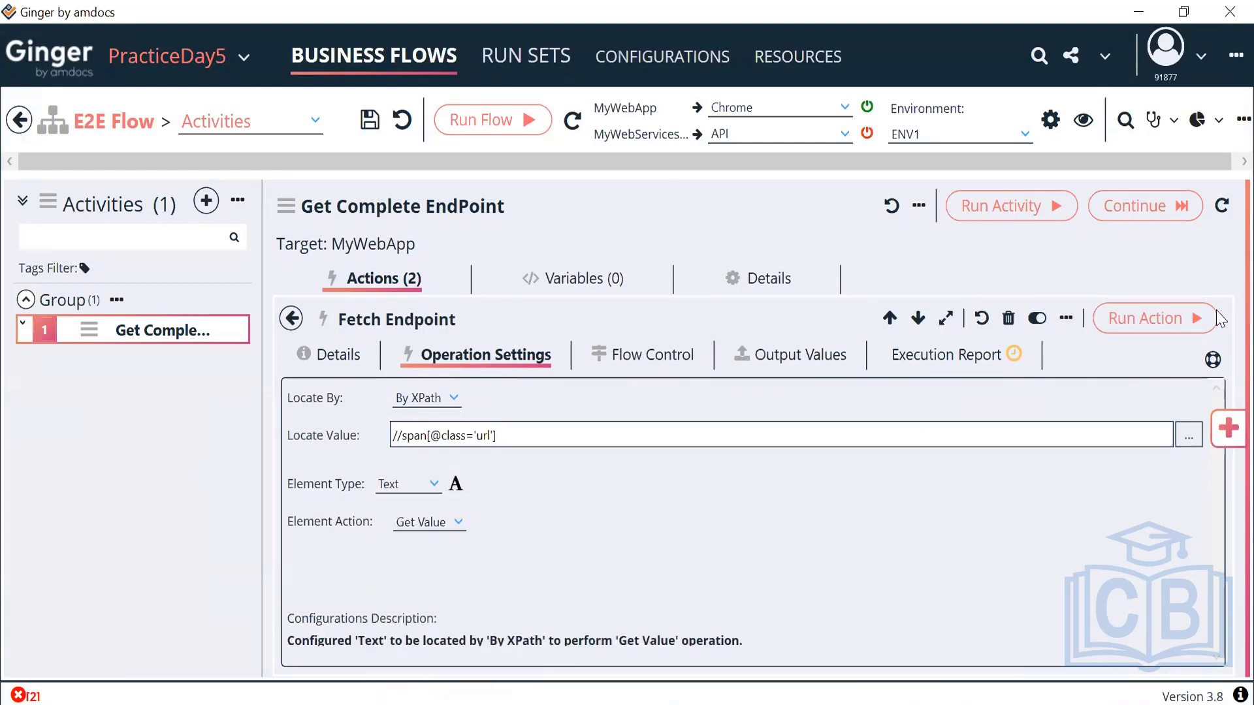
# - Run the Fetch Endpoint action and adjust its output value columns so the full actual value is readable
pyautogui.click(1175, 333)
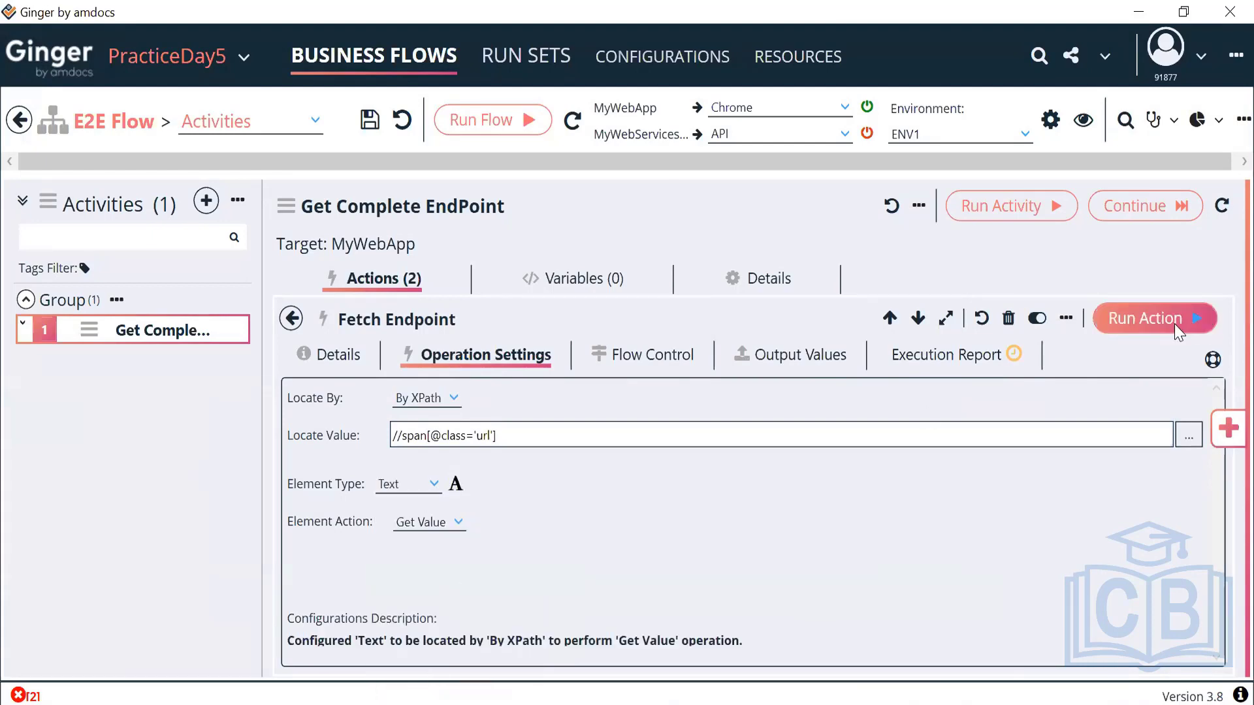
pyautogui.click(807, 371)
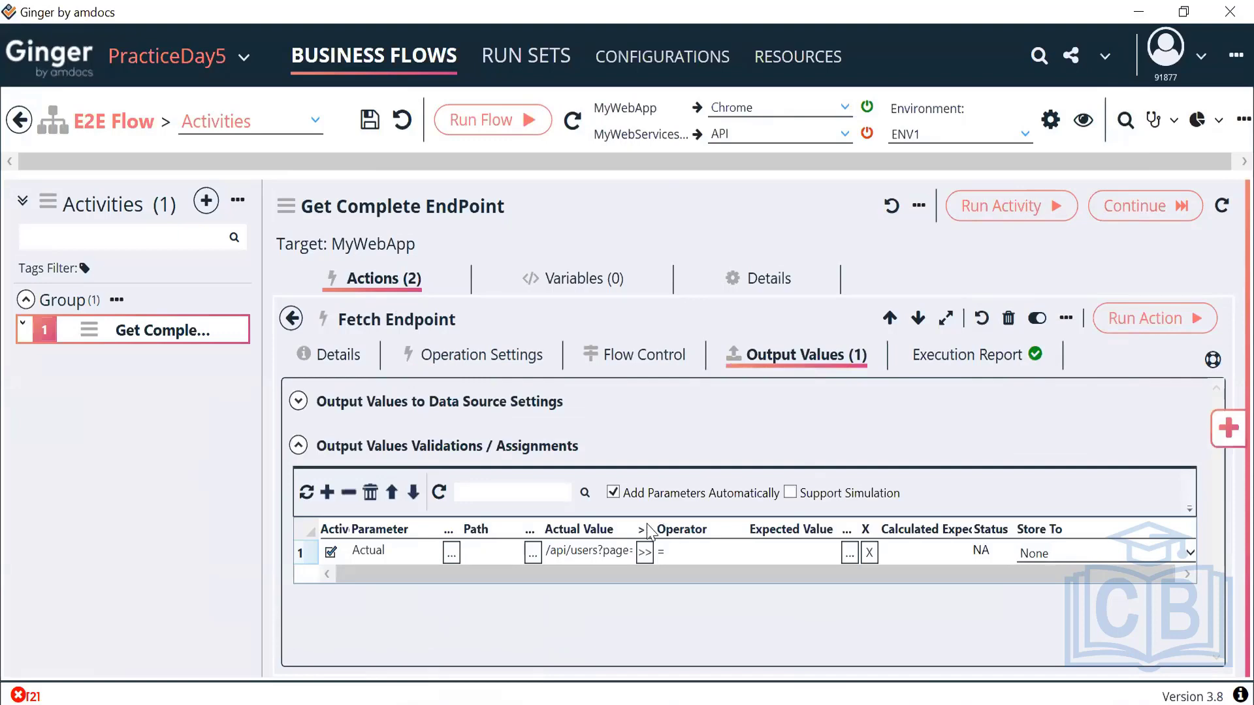
pyautogui.moveTo(656, 530)
pyautogui.mouseDown()
pyautogui.moveTo(665, 527)
pyautogui.moveTo(651, 525)
pyautogui.mouseUp()
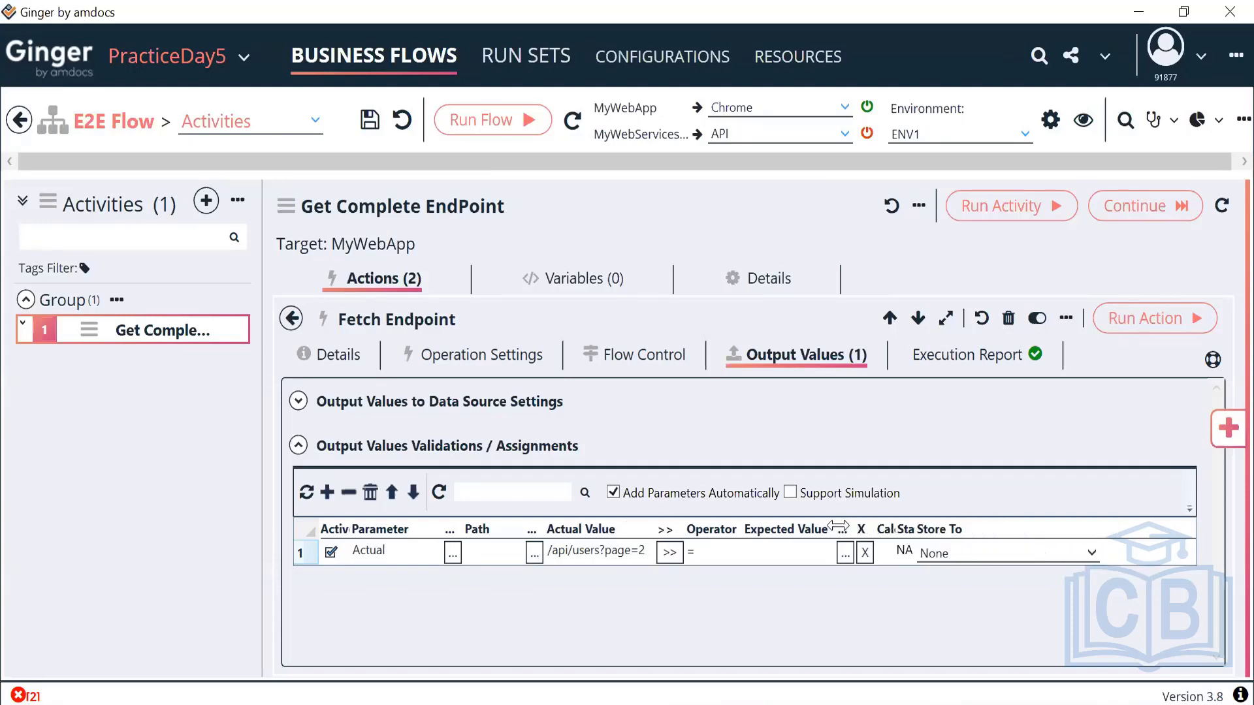
pyautogui.moveTo(839, 527); pyautogui.dragTo(792, 526)
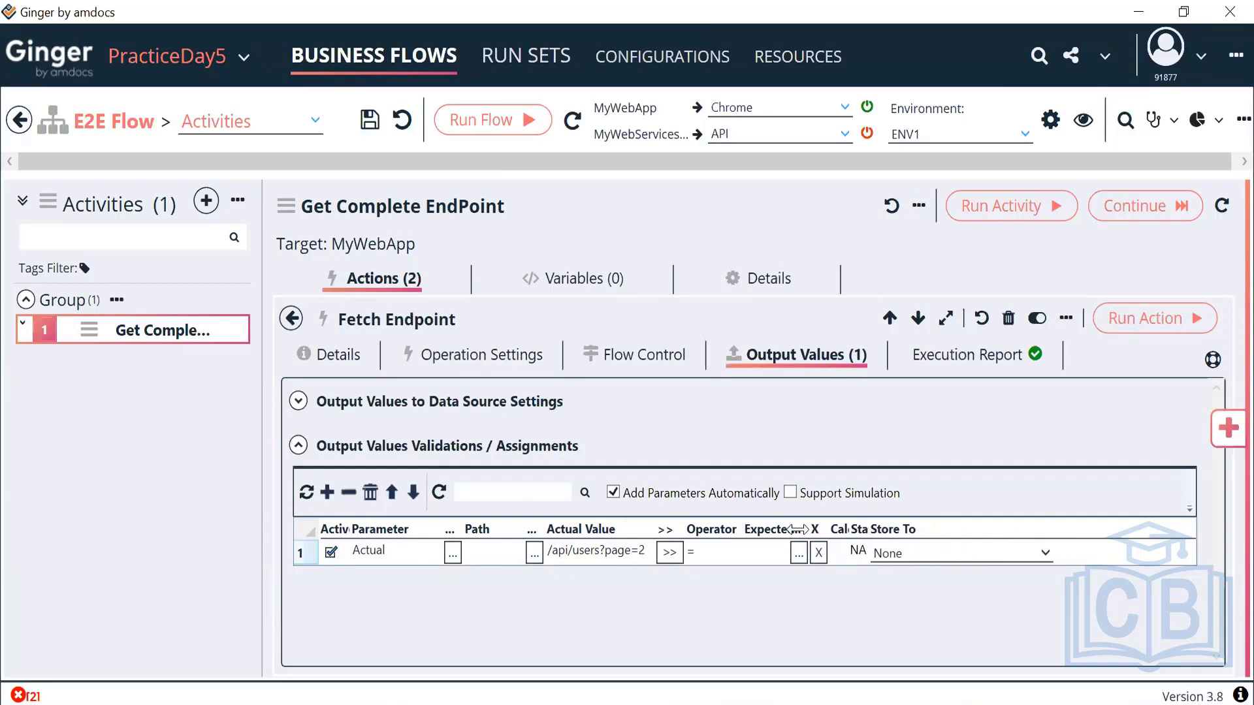
# - Review the tag, attribute and value in Fetch Endpoint's XPath locator, and reopen the action's output values
pyautogui.click(473, 356)
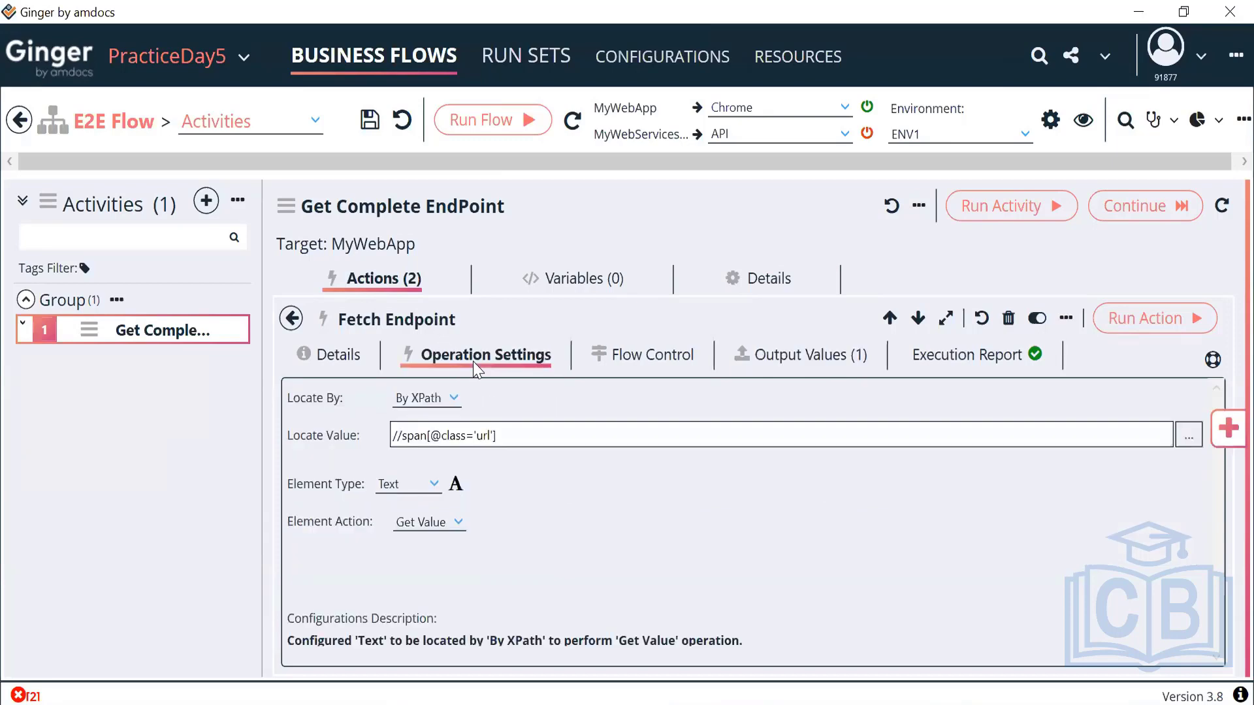
pyautogui.doubleClick(412, 436)
pyautogui.doubleClick(453, 436)
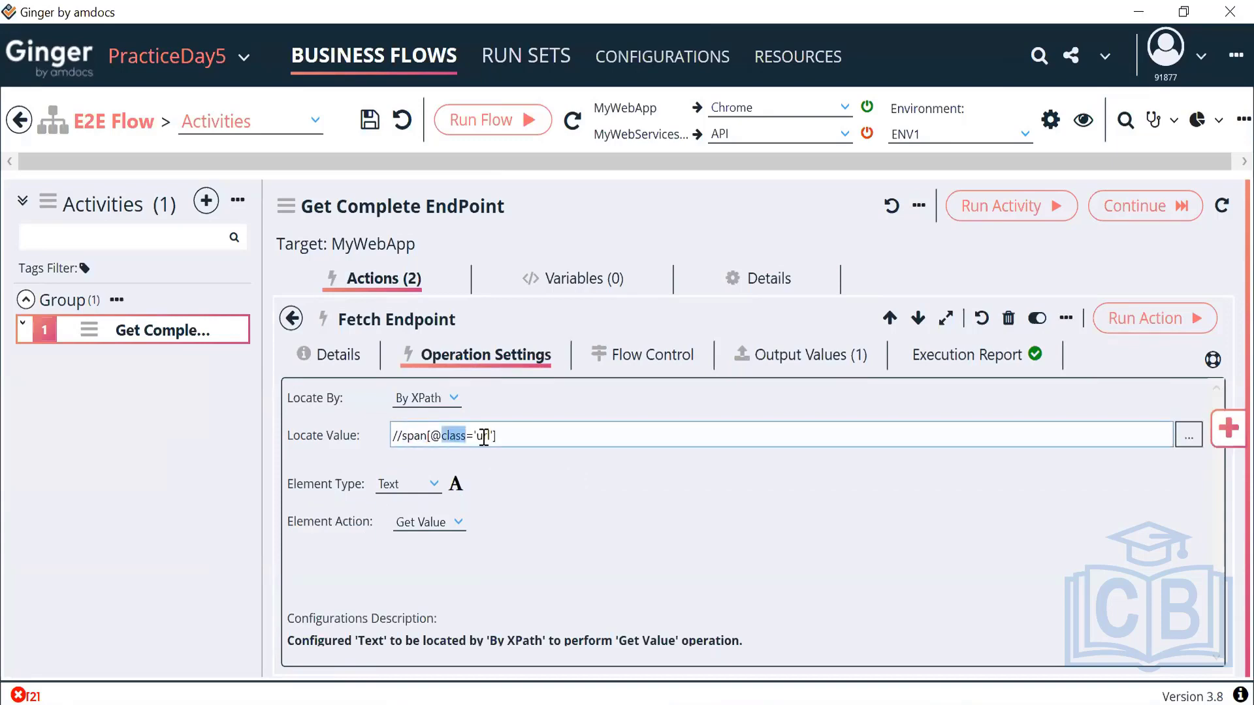
pyautogui.doubleClick(484, 435)
pyautogui.click(806, 358)
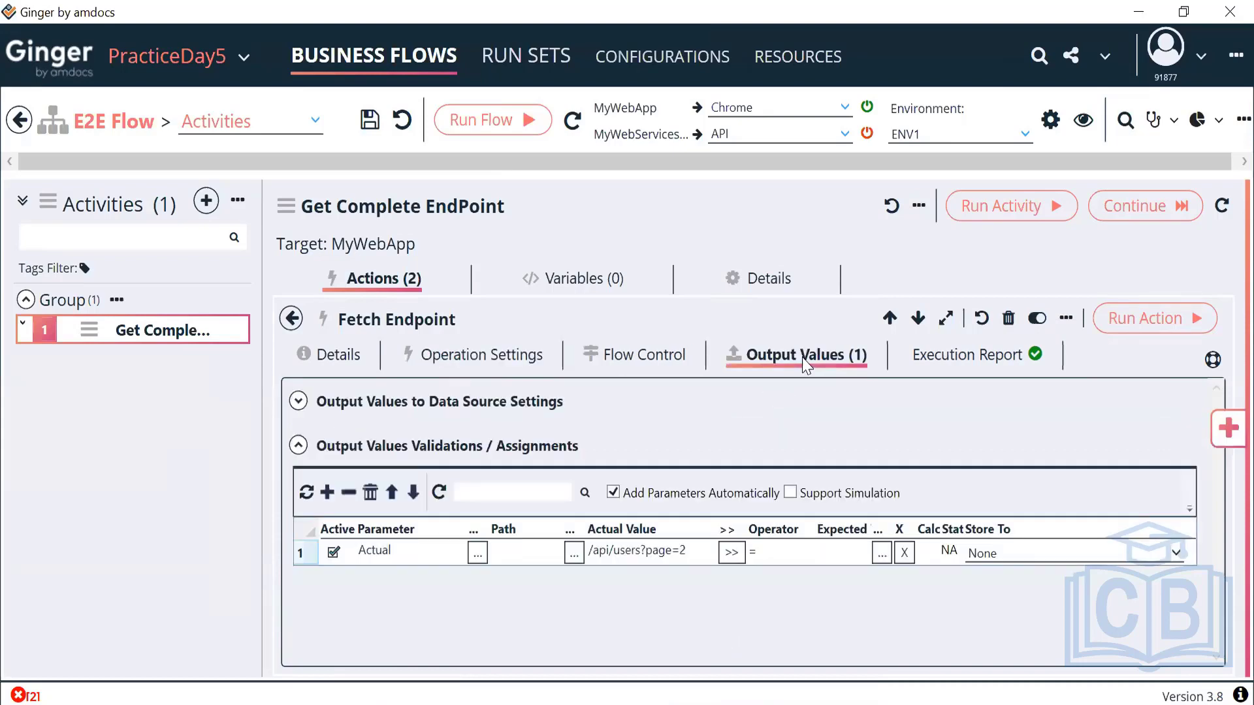
# - Store Fetch Endpoint's Actual output value to the variable GBL_Last_Endpoint
pyautogui.click(1021, 552)
pyautogui.click(1020, 602)
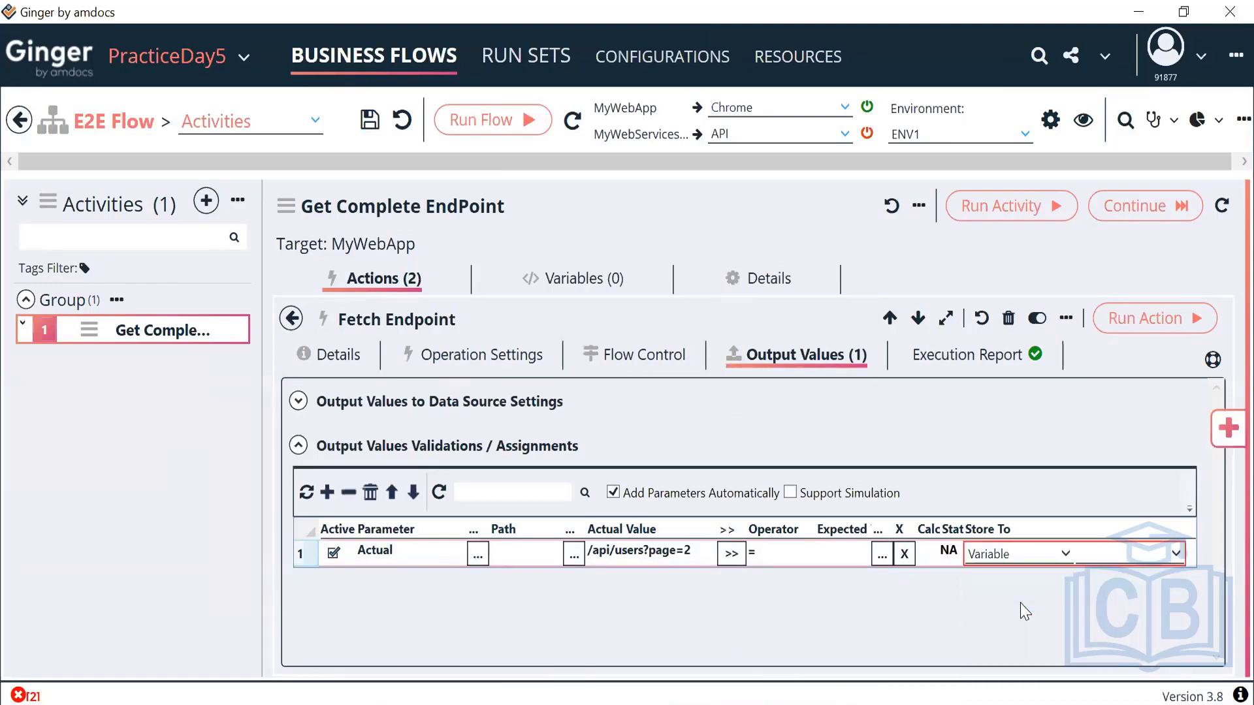
pyautogui.click(1136, 554)
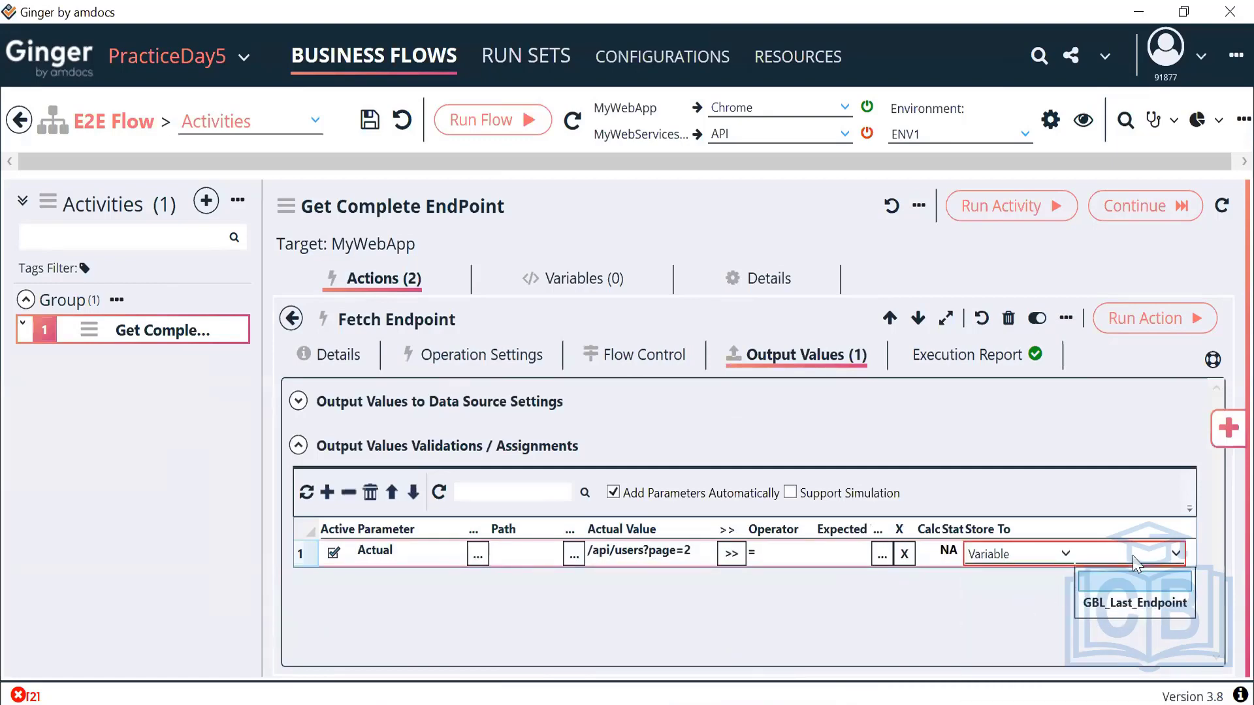
pyautogui.click(1156, 605)
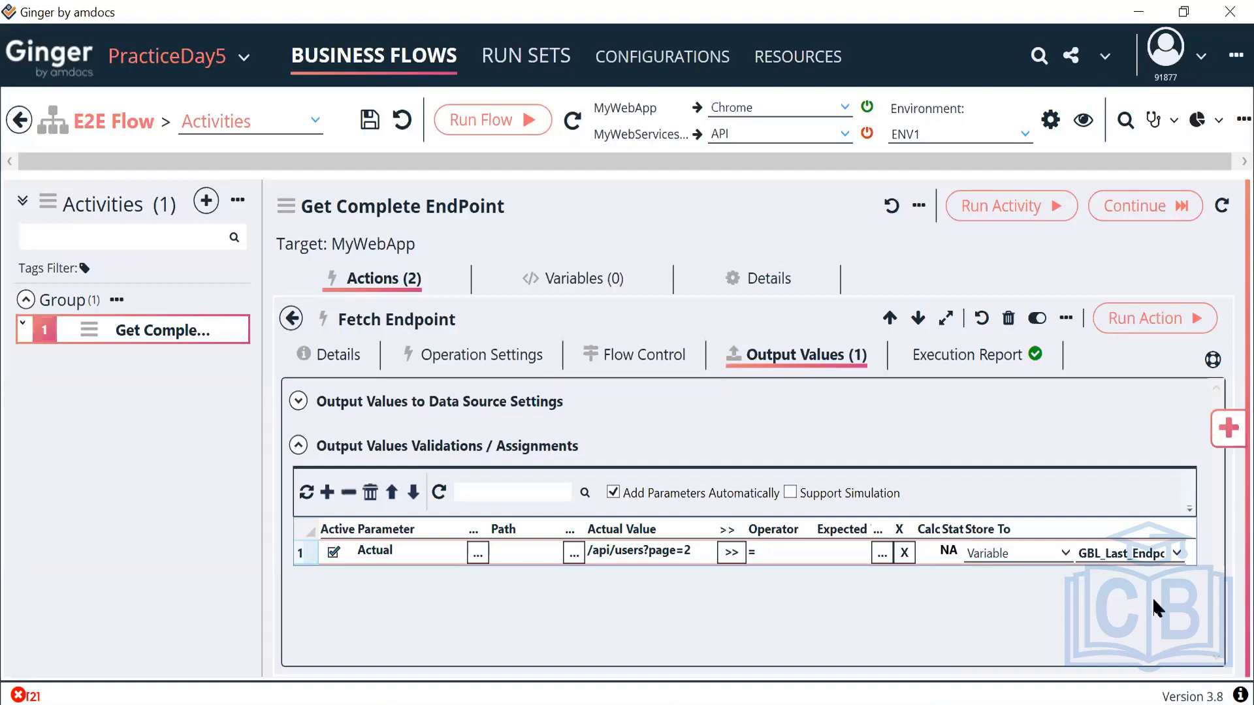
# - Look over the opened reqres.in page in Chrome, and return to the Get Complete EndPoint action list in Ginger
pyautogui.click(797, 704)
pyautogui.scroll(15, 736, 511)
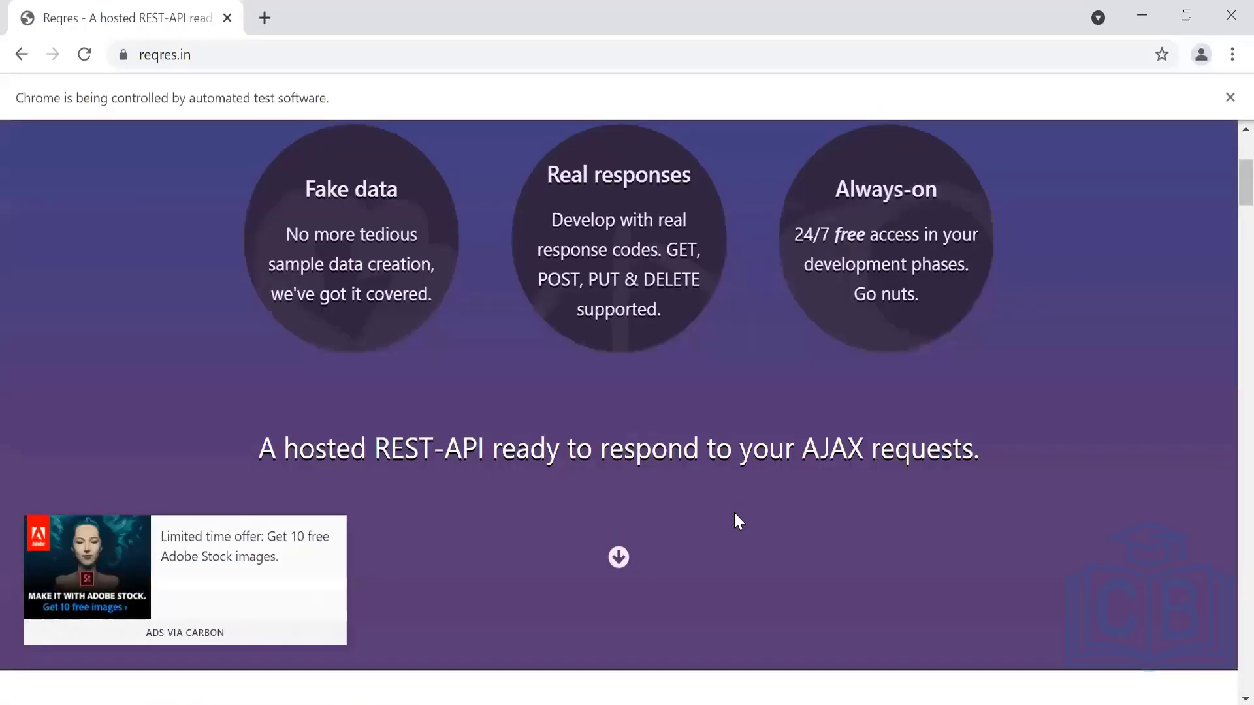
pyautogui.hotkey('alt', 'Tab')
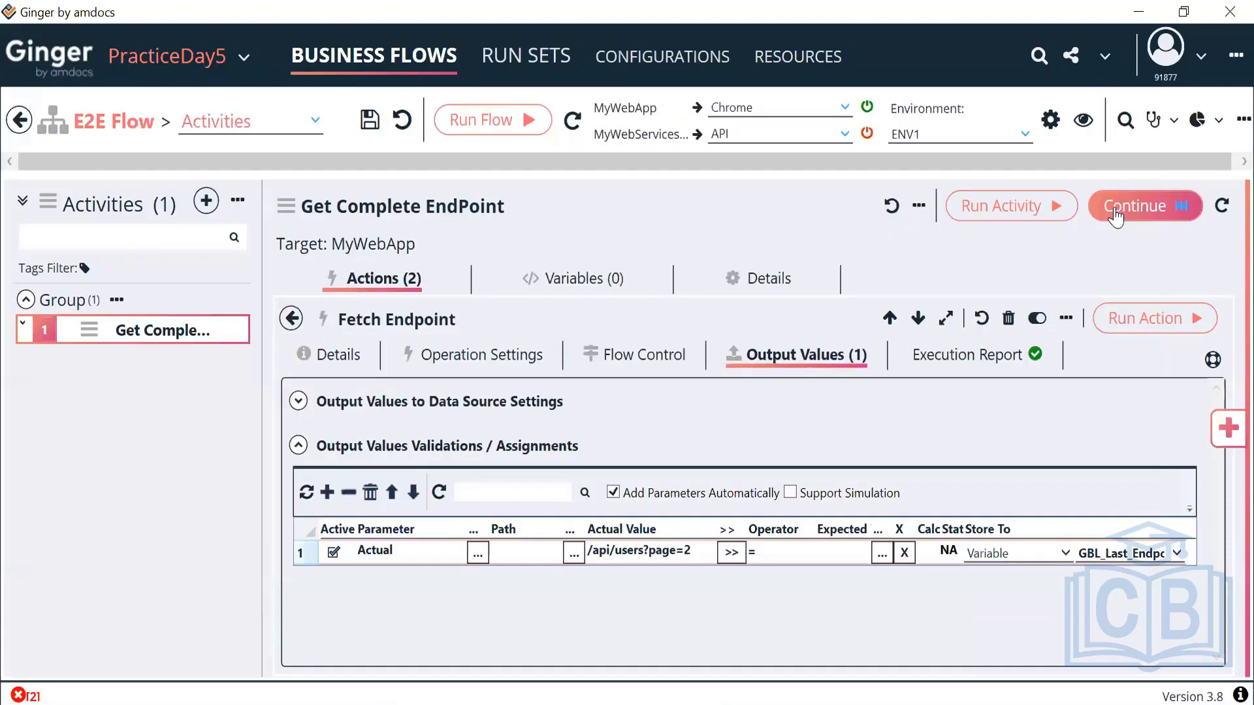
pyautogui.click(1124, 325)
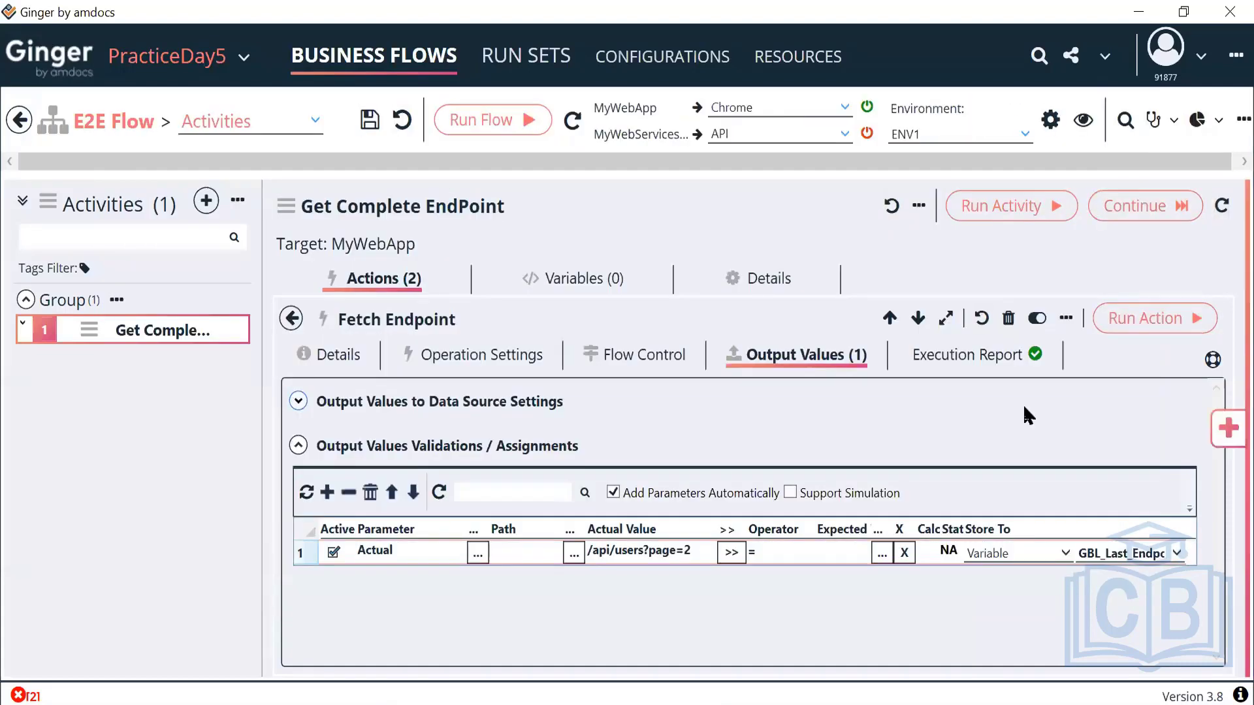
pyautogui.click(291, 319)
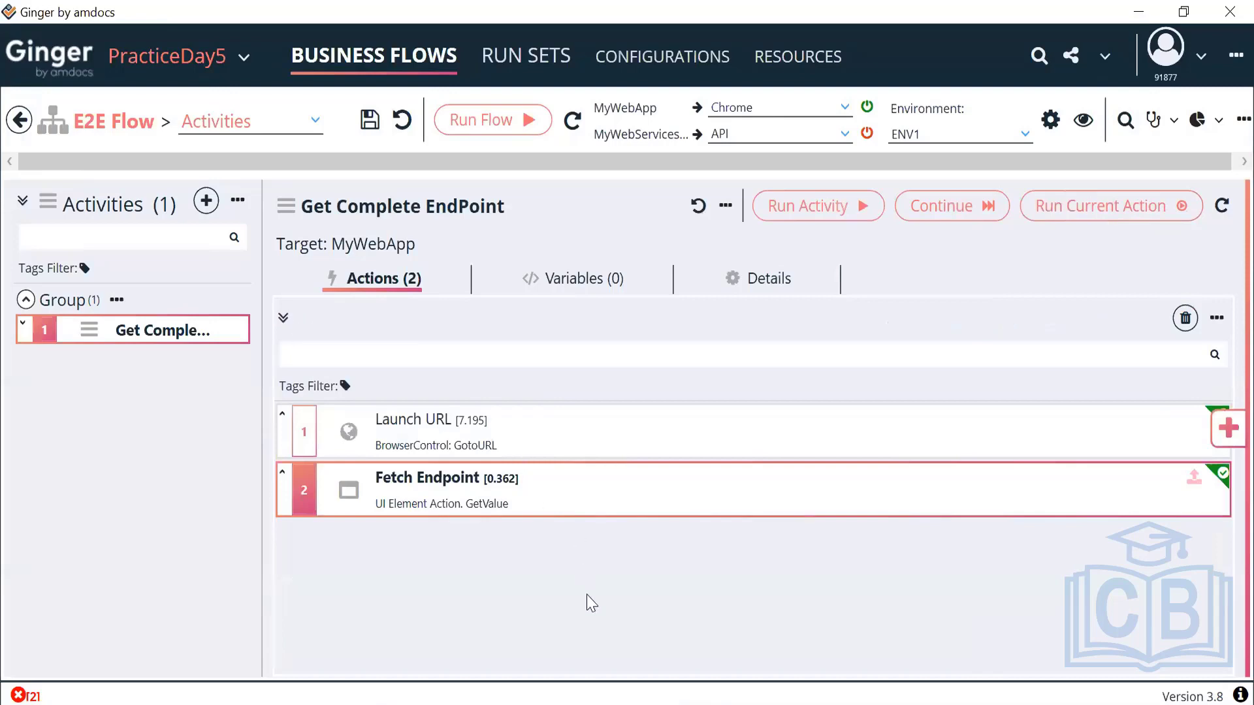
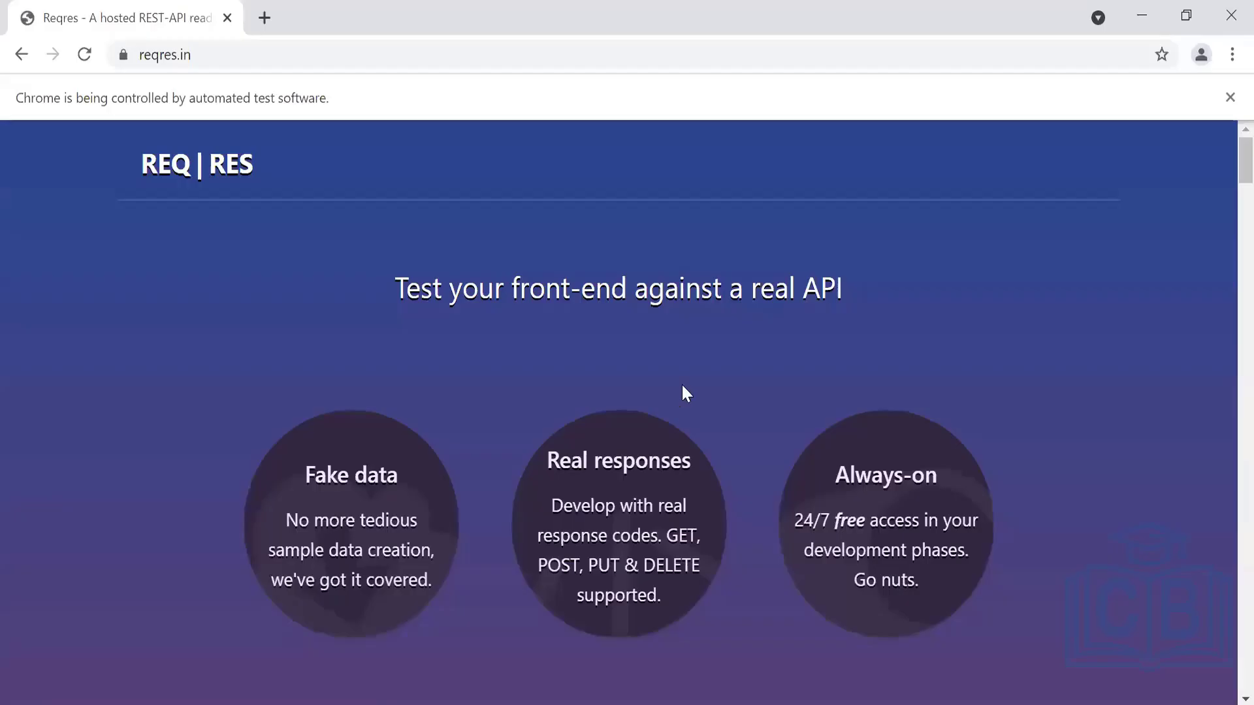
pyautogui.scroll(-15, 683, 391)
pyautogui.scroll(15, 683, 392)
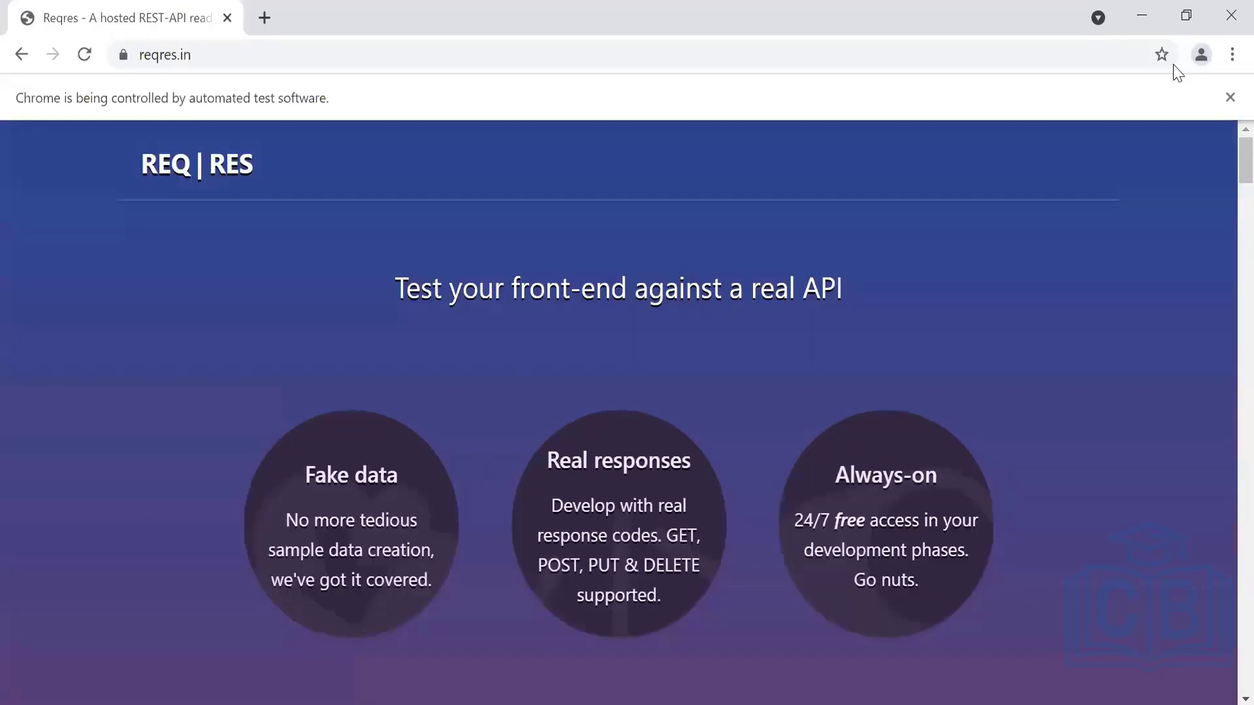
pyautogui.click(1140, 17)
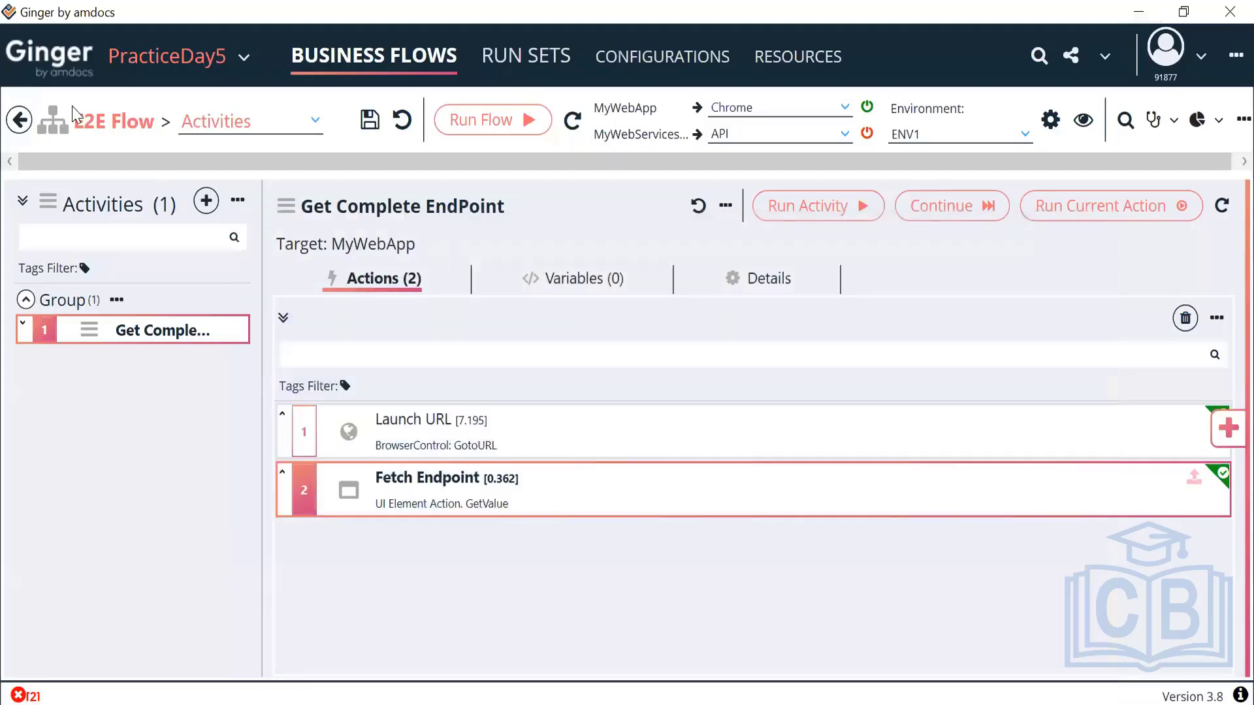
# - Return to the business flows list and save E2E Flow
pyautogui.click(18, 121)
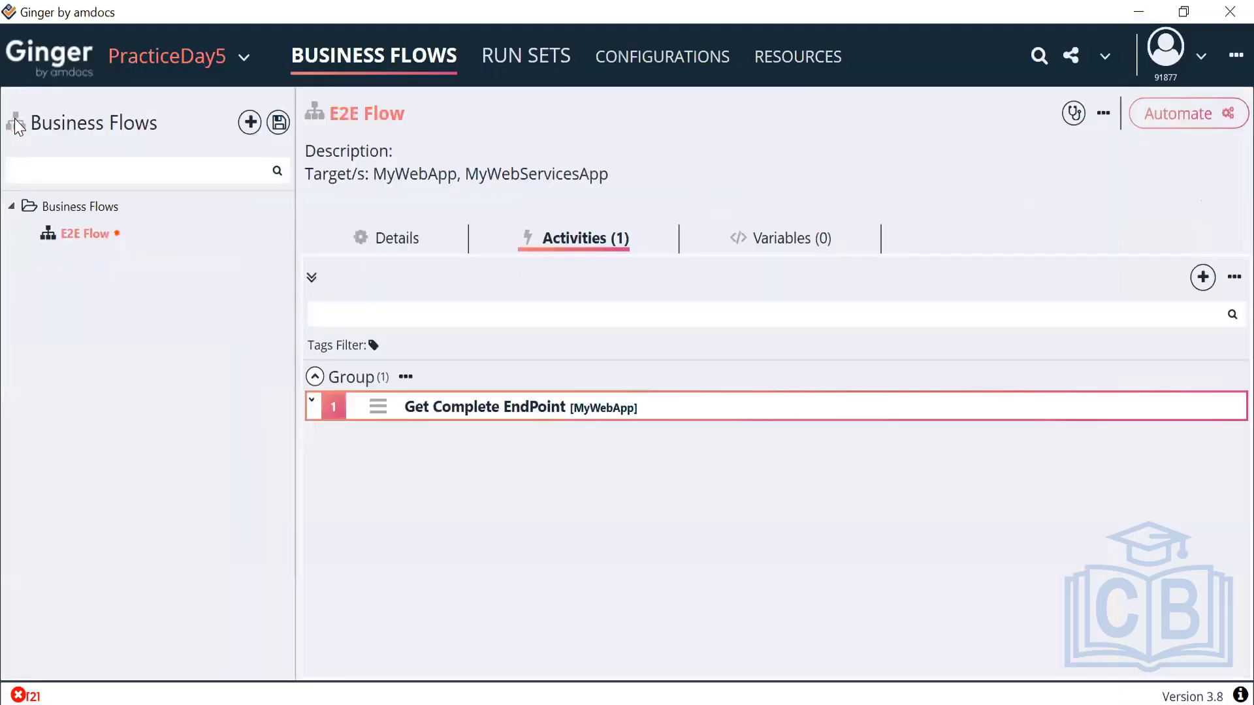
pyautogui.rightClick(101, 225)
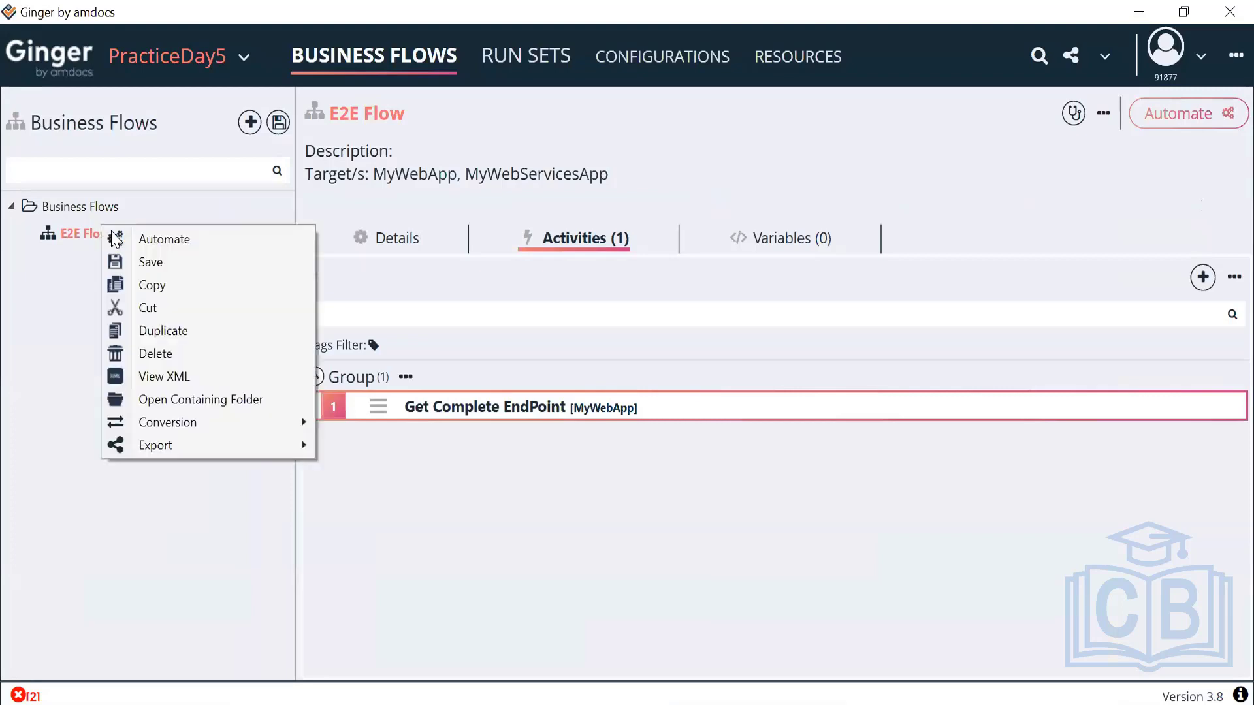
pyautogui.click(124, 238)
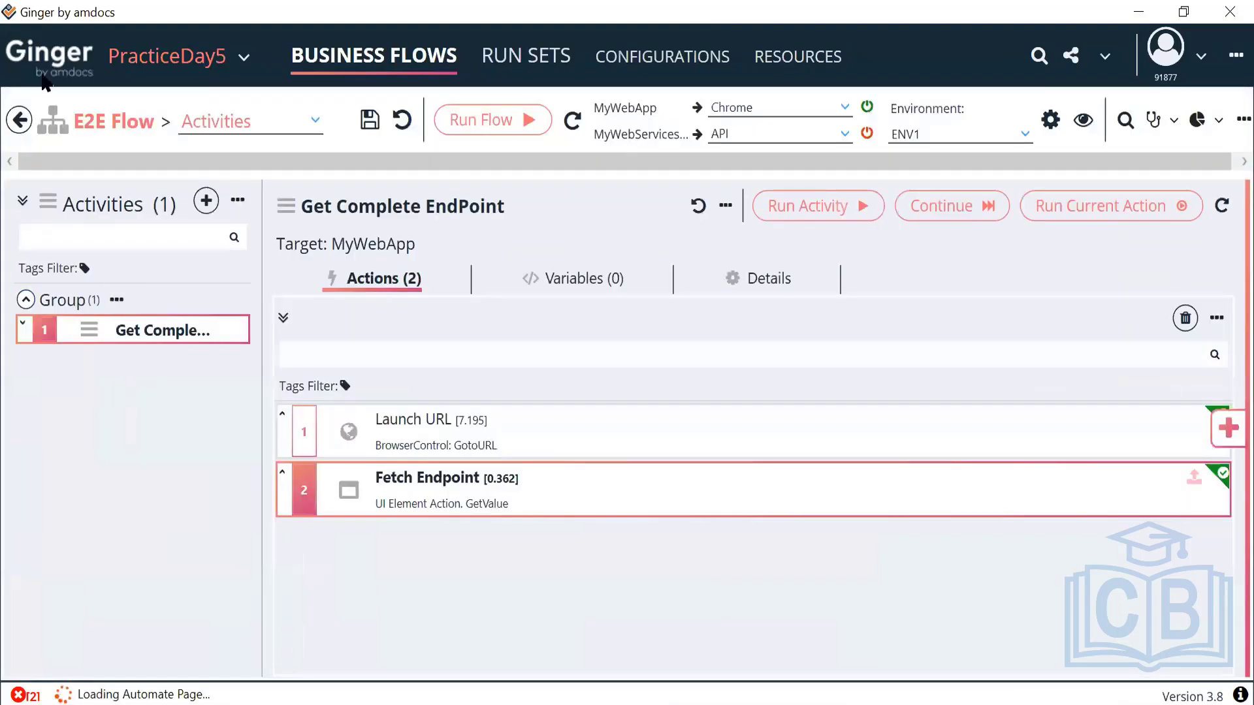
pyautogui.click(18, 121)
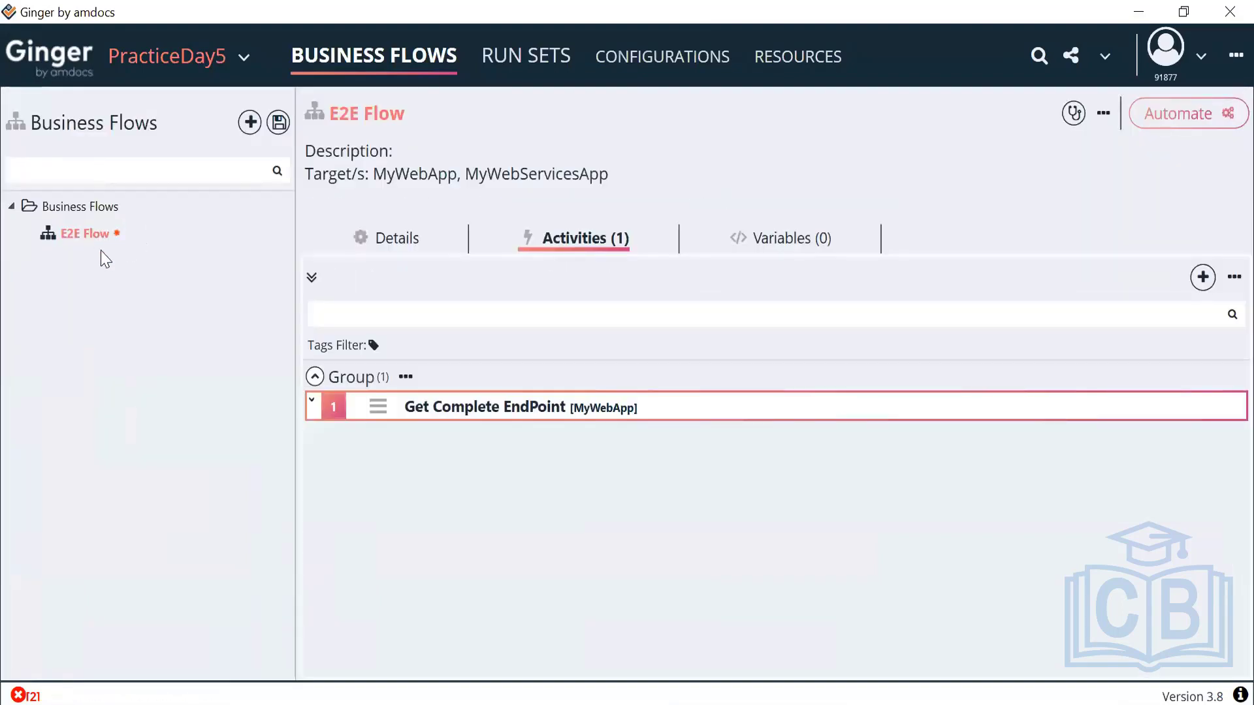
pyautogui.rightClick(104, 229)
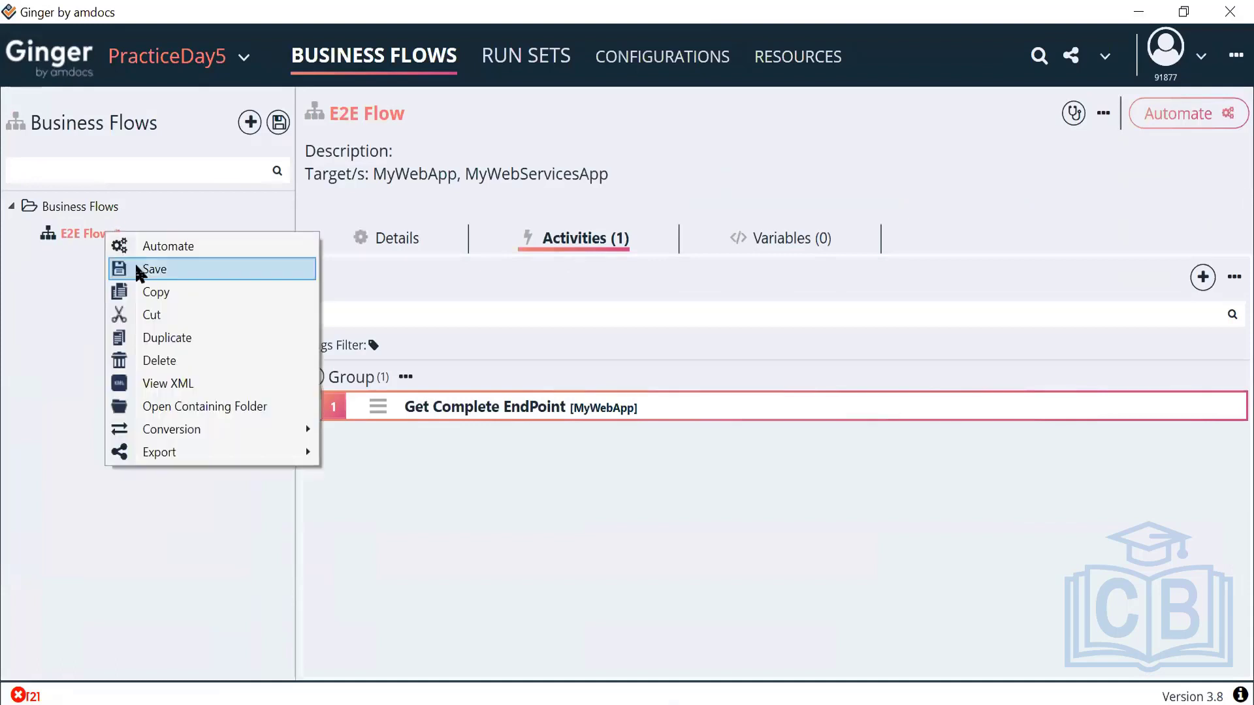
pyautogui.click(139, 269)
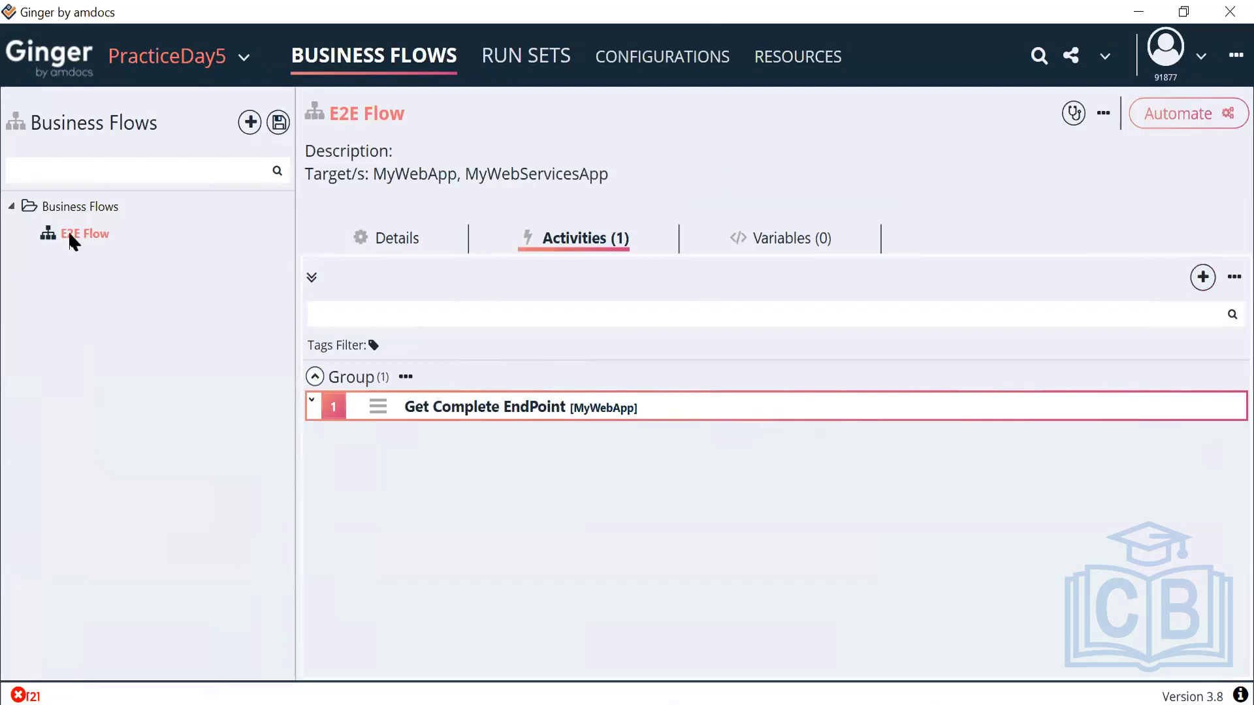
# - Start a new Regular activity in E2E Flow's Group and name it Get Users
pyautogui.click(1202, 277)
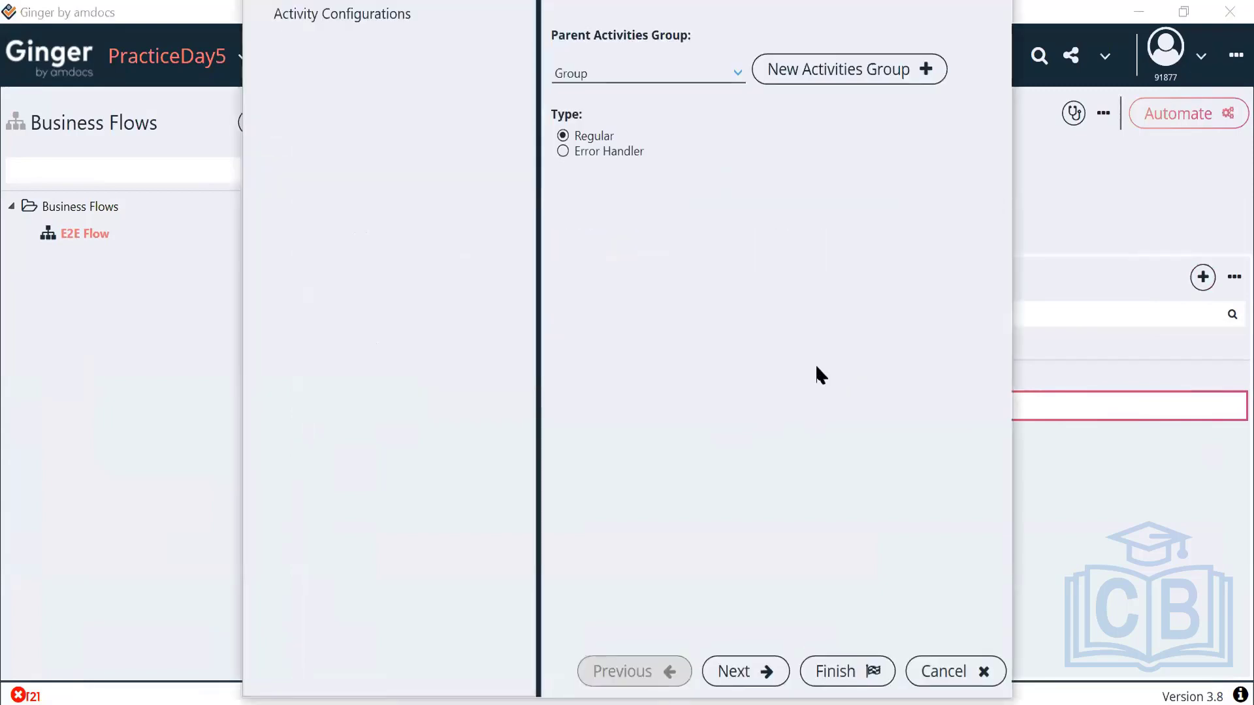
pyautogui.click(742, 681)
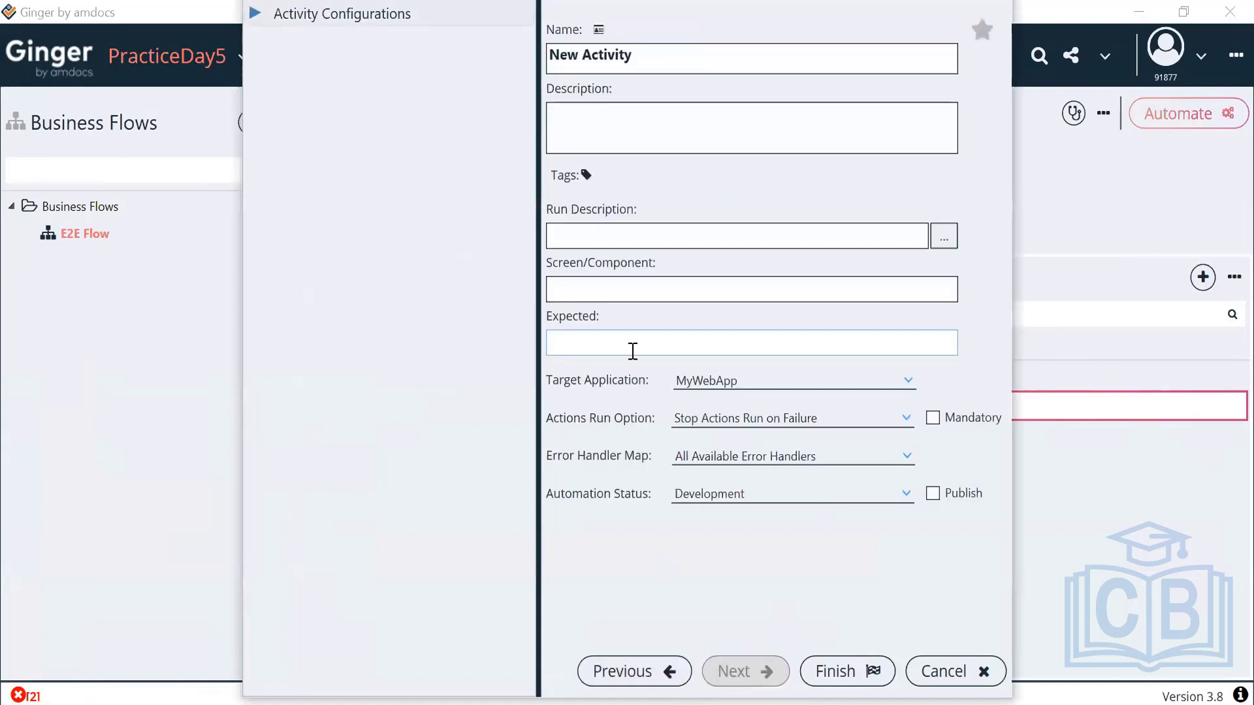
pyautogui.hotkey('ctrl', 'a')
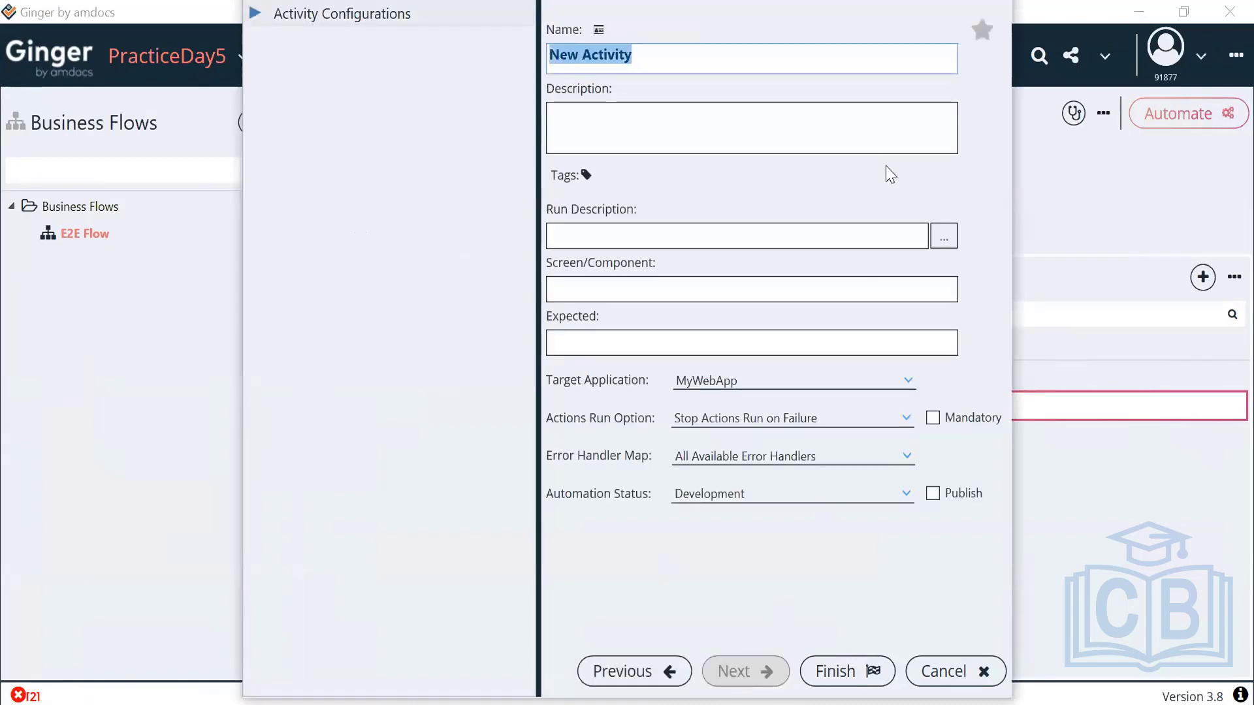
pyautogui.press('BackSpace')
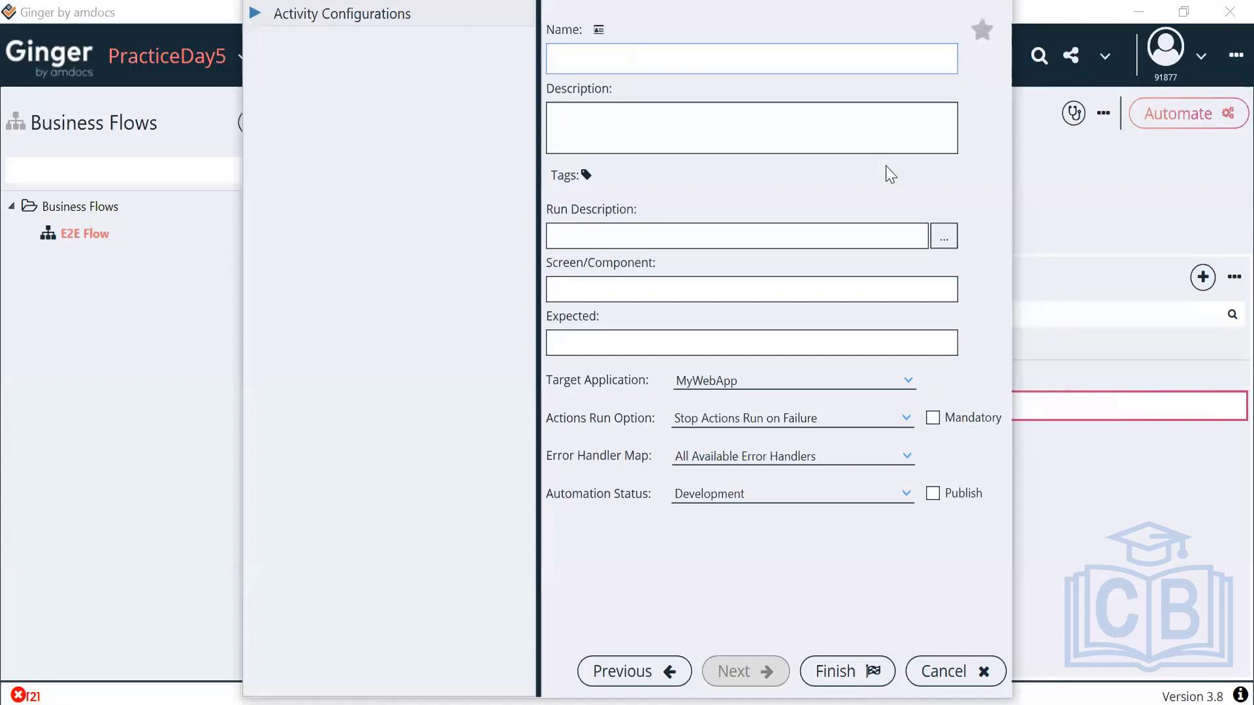
pyautogui.write('Get Users')
pyautogui.hotkey('ctrl', 'a')
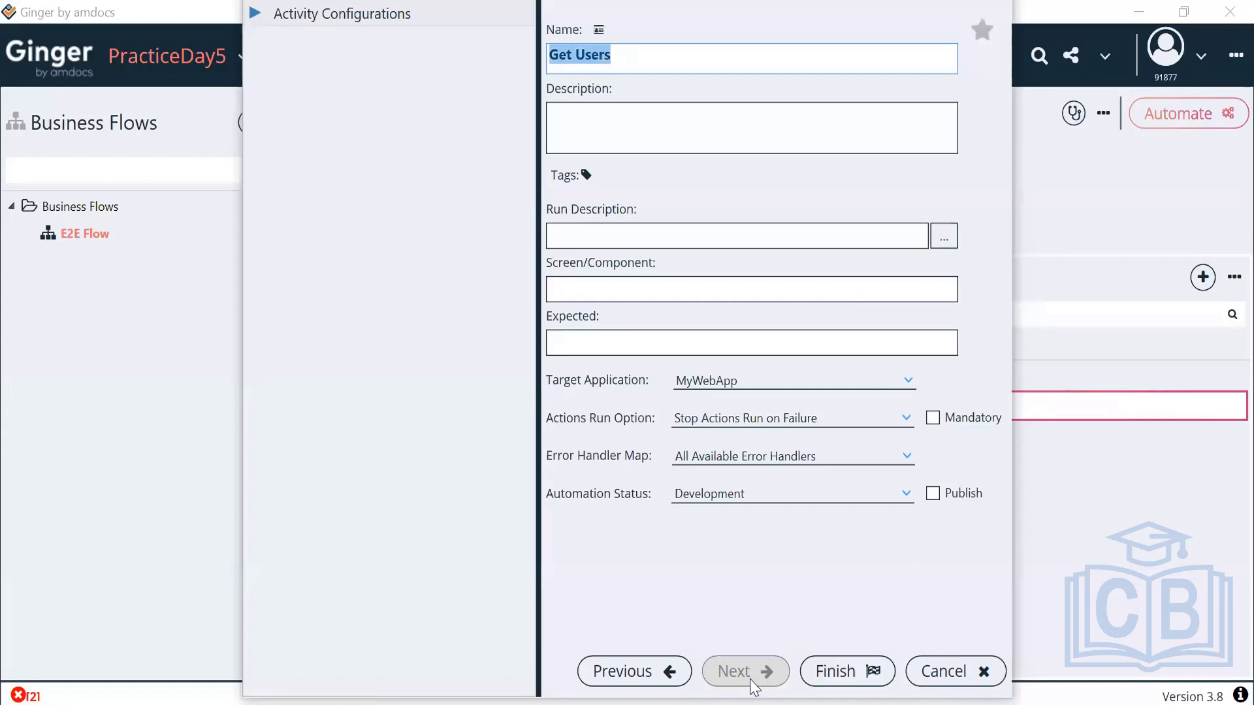
# - Set the Get Users activity's target application to MyWebServicesApp and finish adding the activity
pyautogui.click(767, 381)
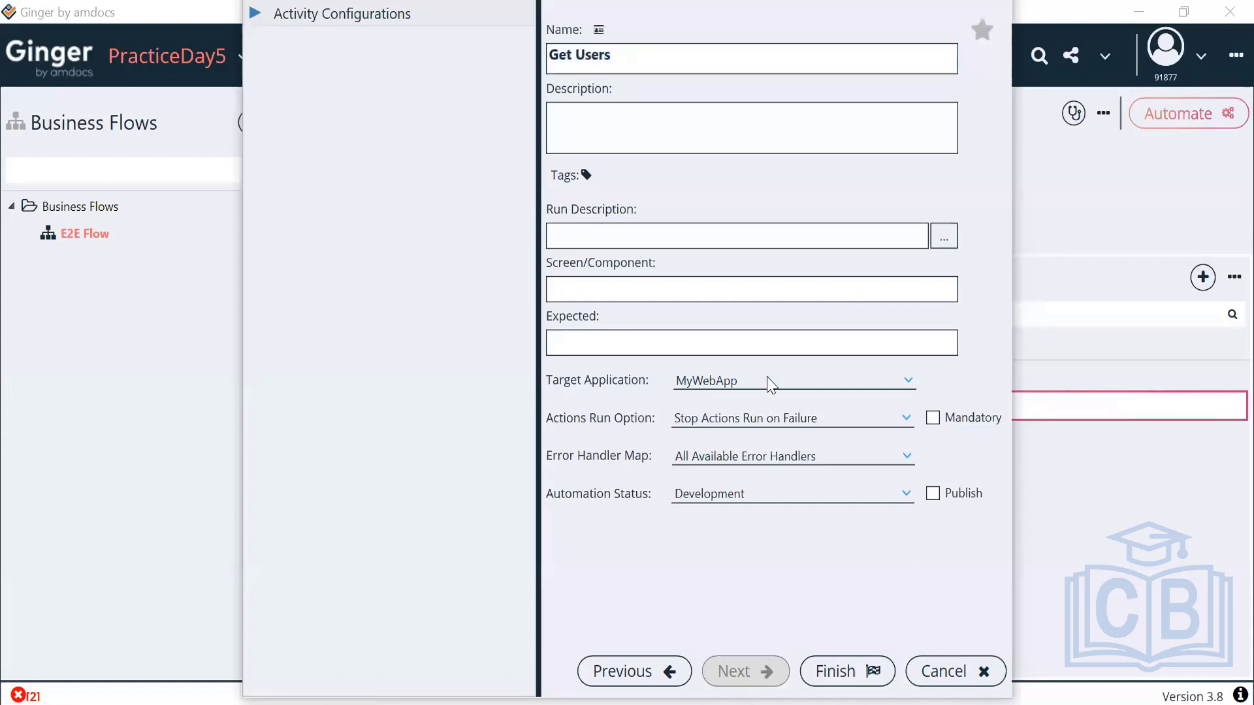
pyautogui.click(747, 428)
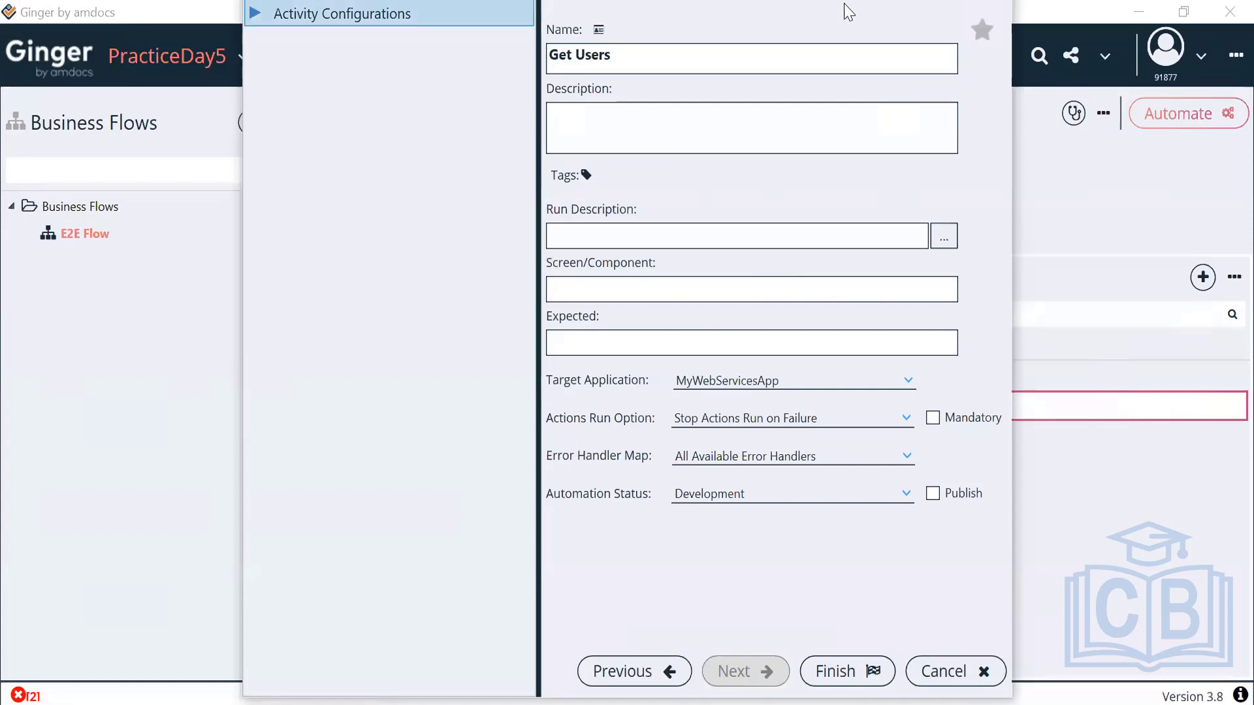
pyautogui.click(755, 383)
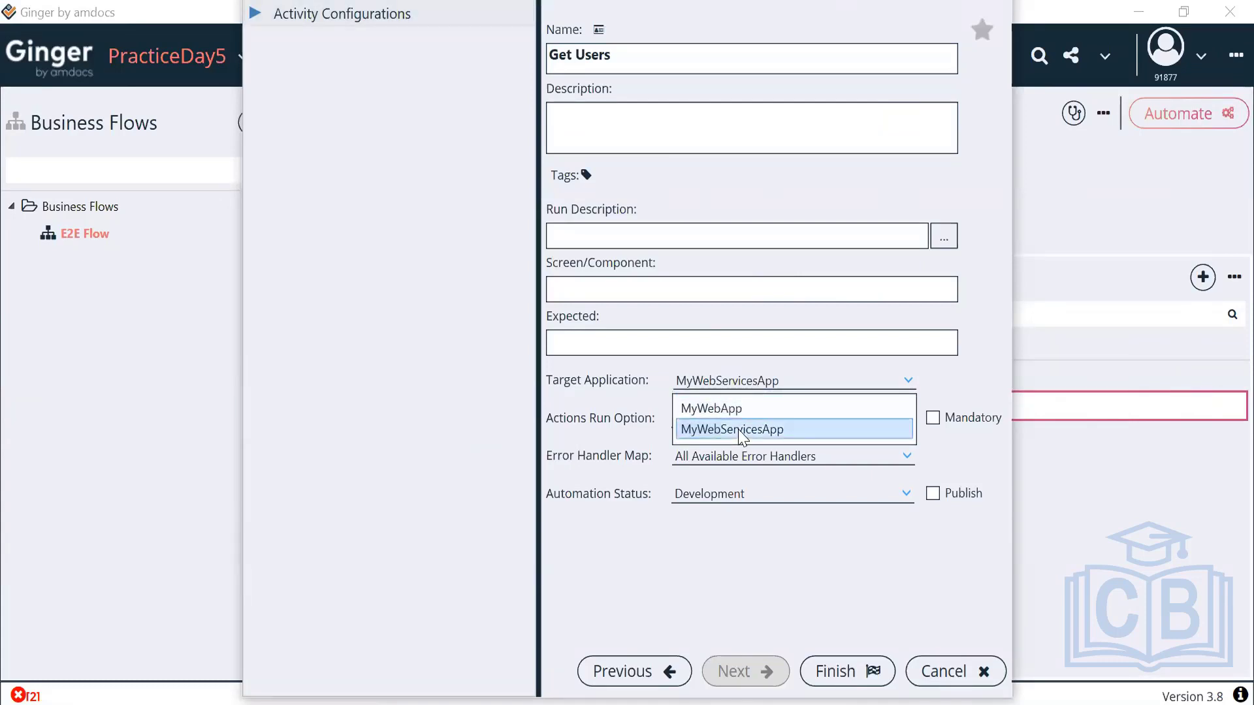
pyautogui.click(752, 429)
pyautogui.click(822, 666)
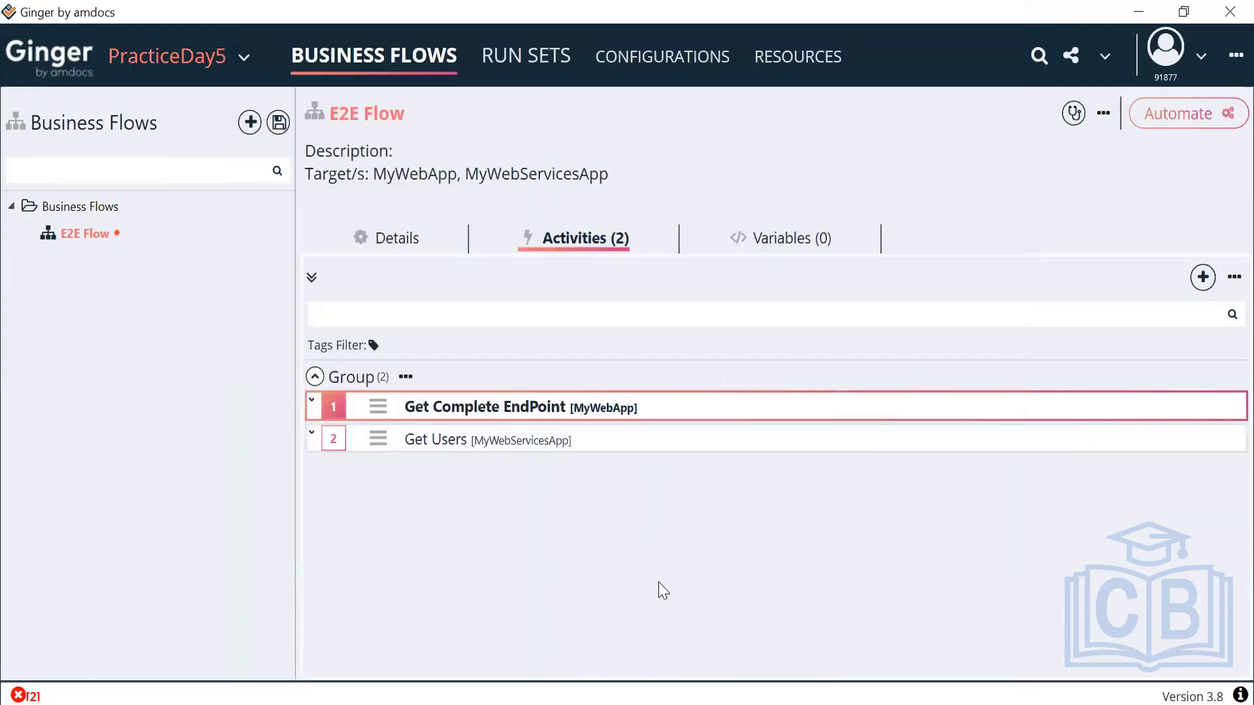
# - Select the Get Users activity after checking both activities' target applications, and save E2E Flow
pyautogui.click(584, 444)
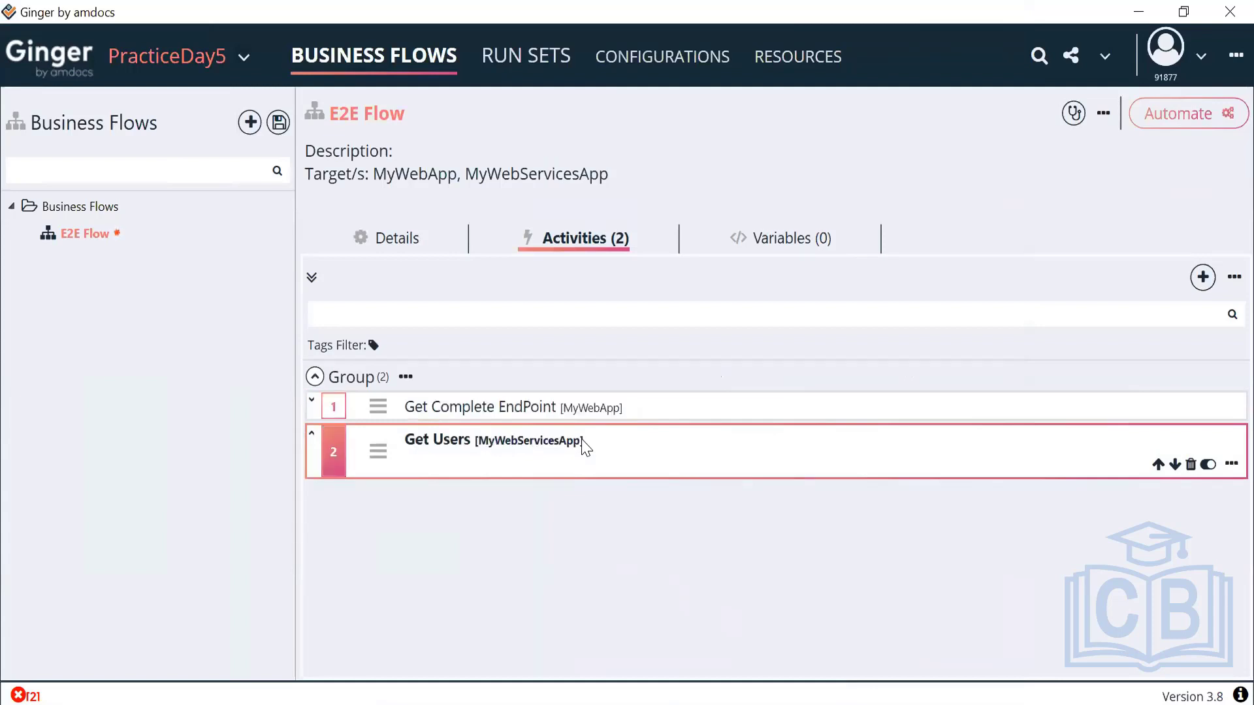
pyautogui.click(639, 397)
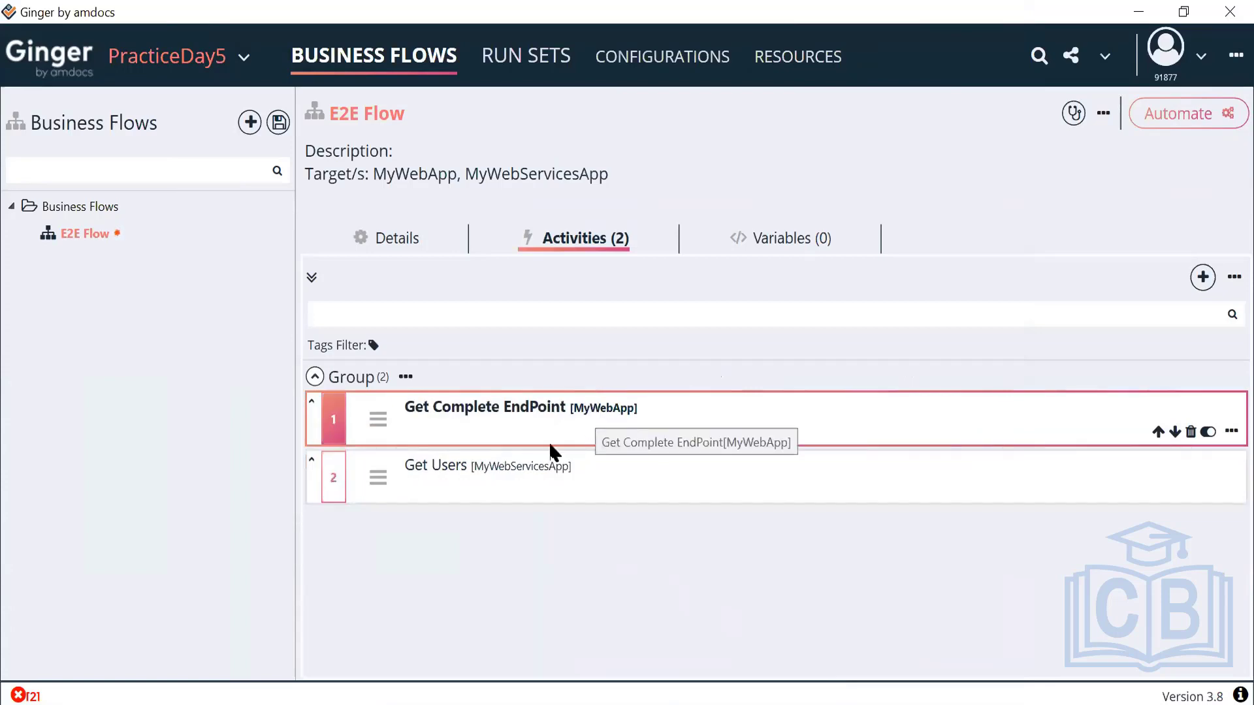
pyautogui.click(525, 477)
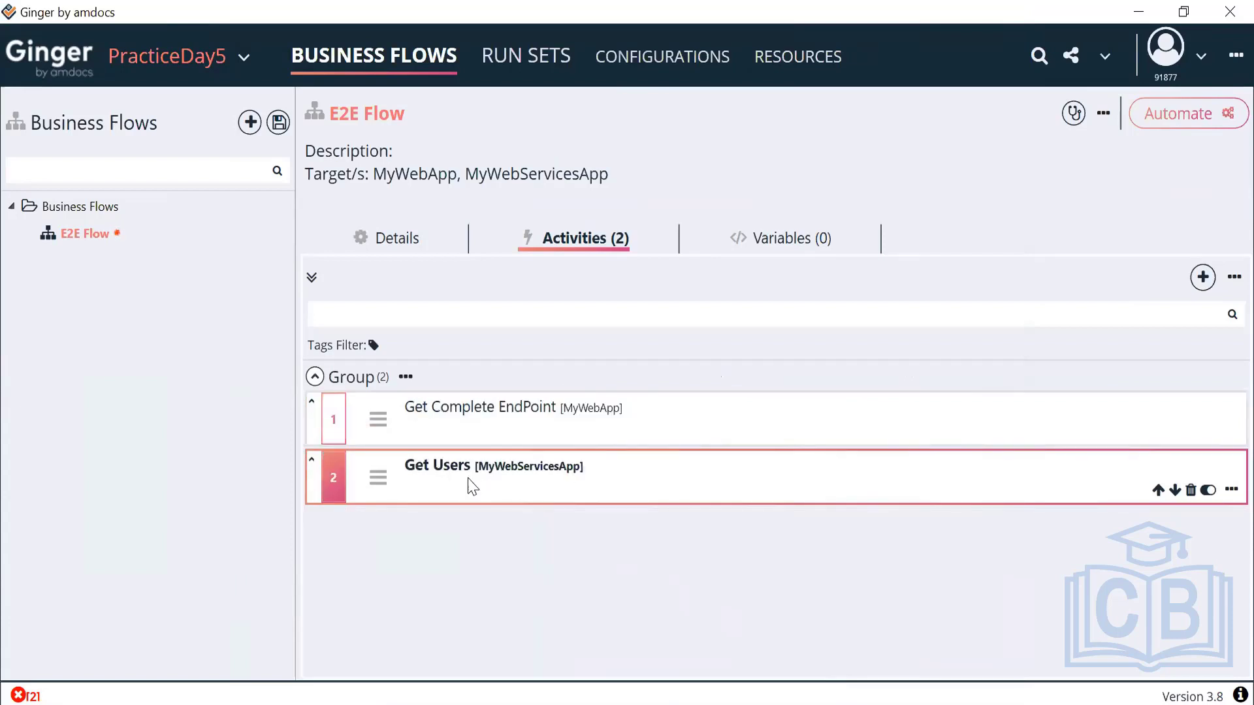
pyautogui.rightClick(99, 234)
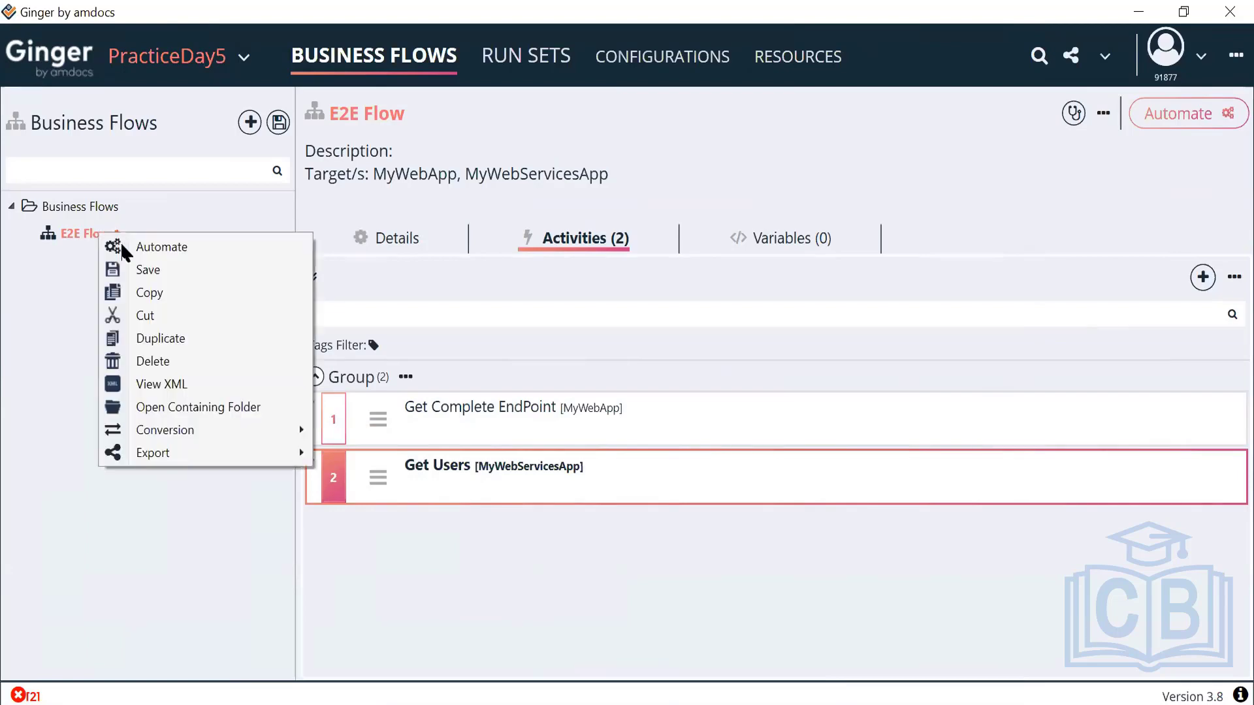
pyautogui.click(141, 269)
# - Open E2E Flow for automation and check the full names and targets of its activities
pyautogui.doubleClick(87, 236)
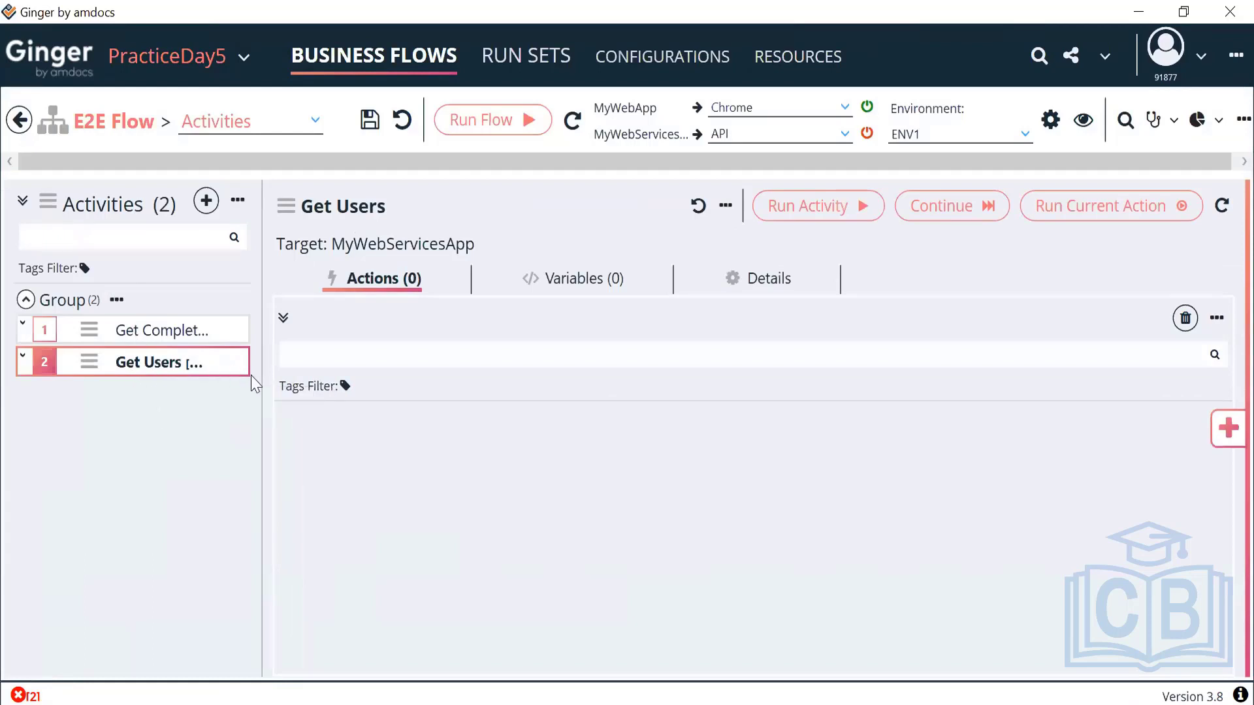
pyautogui.moveTo(261, 387); pyautogui.dragTo(479, 440)
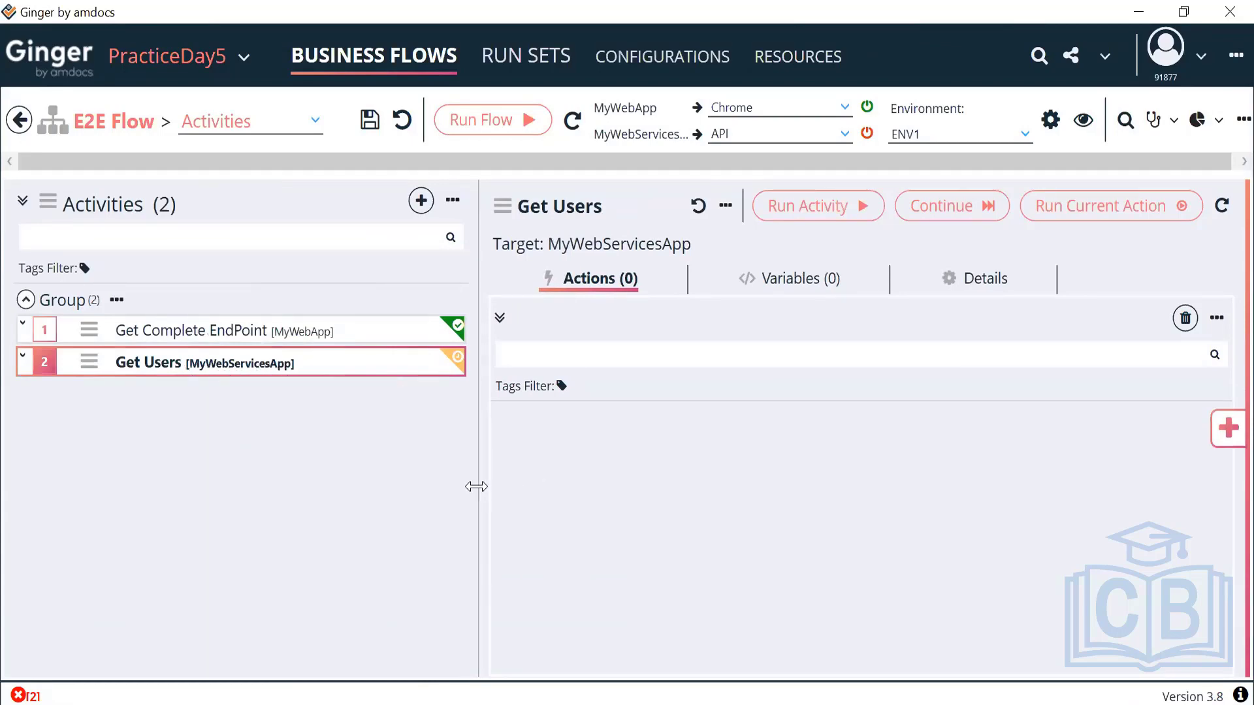
pyautogui.moveTo(477, 487); pyautogui.dragTo(266, 484)
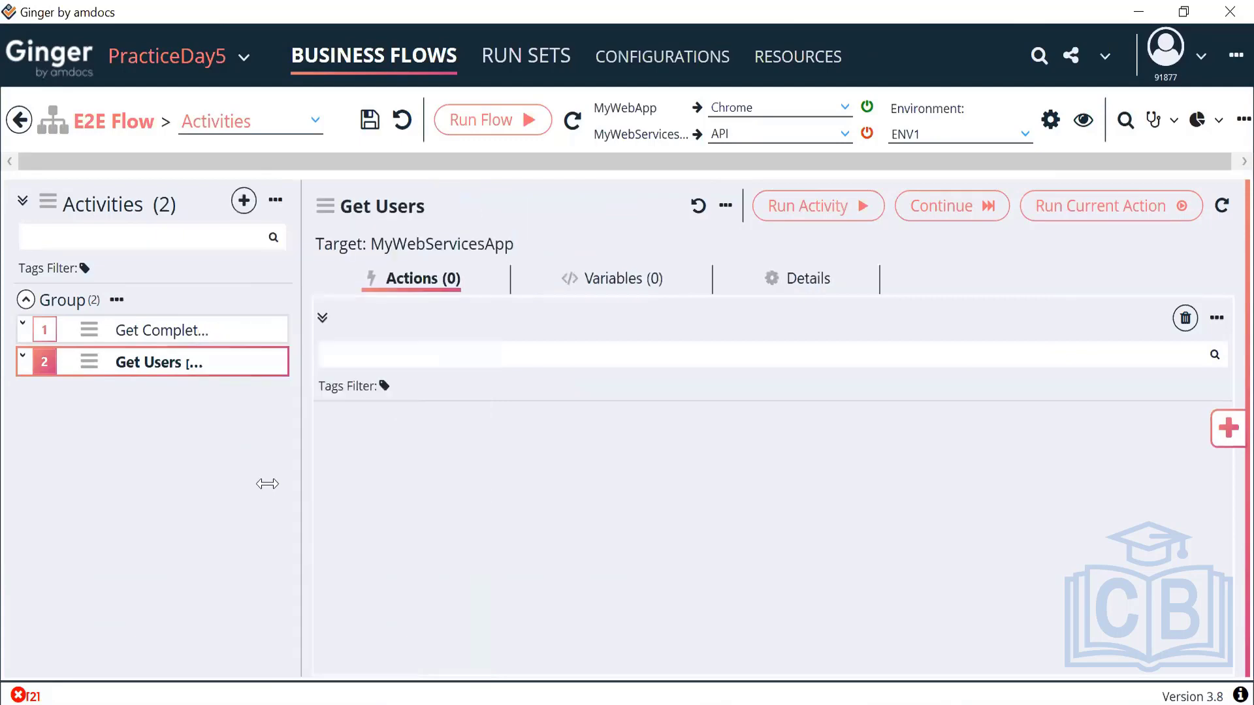
# - Add a WebAPI REST Action from the platform actions library to the Get Users activity and select the added action
pyautogui.click(1228, 430)
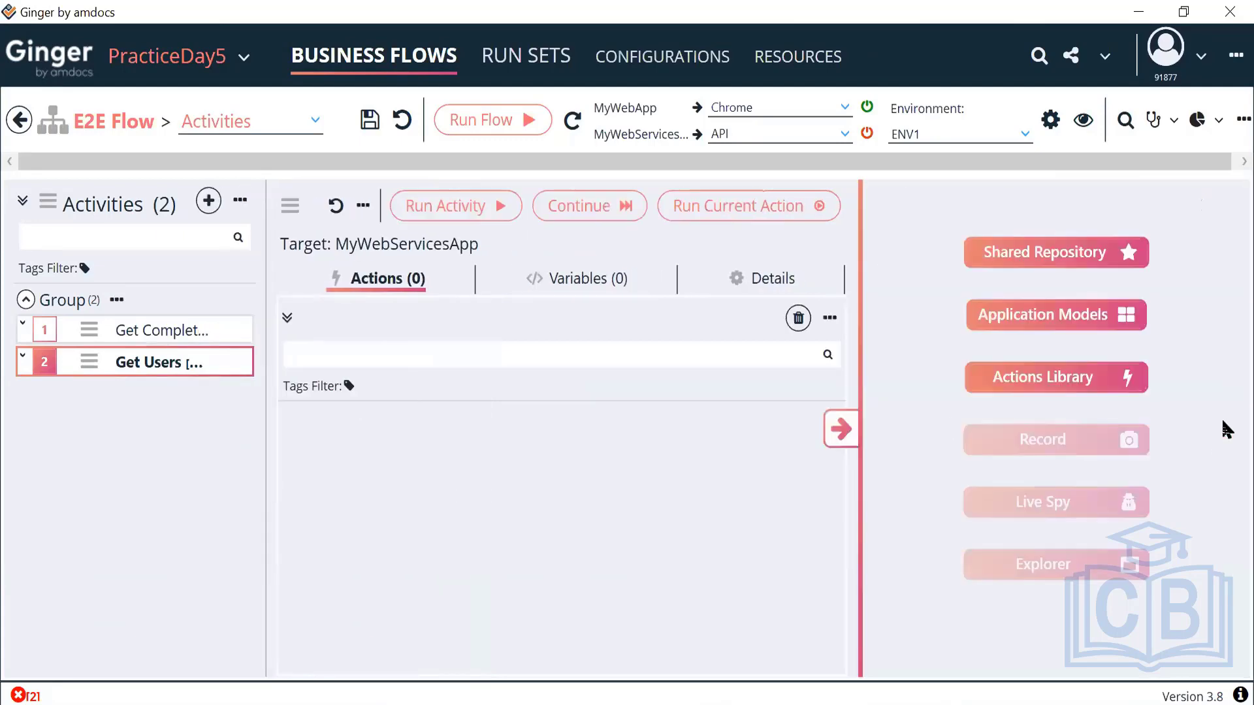
pyautogui.click(1065, 391)
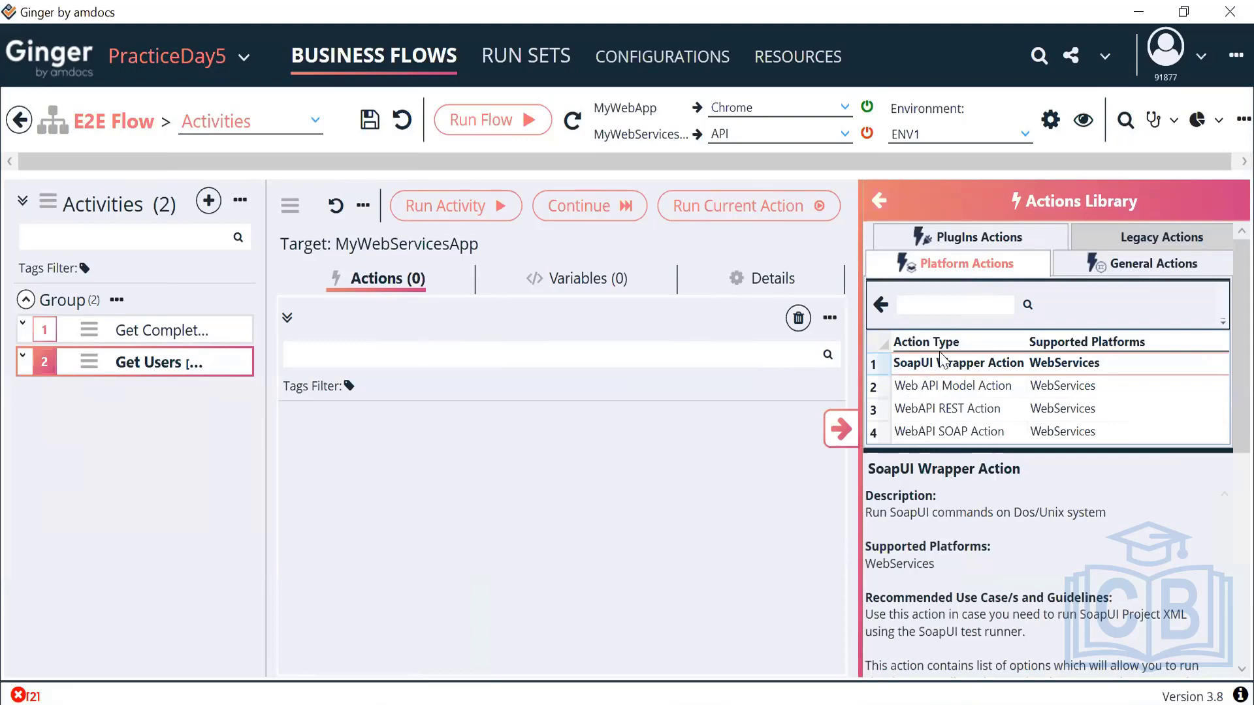
pyautogui.click(960, 391)
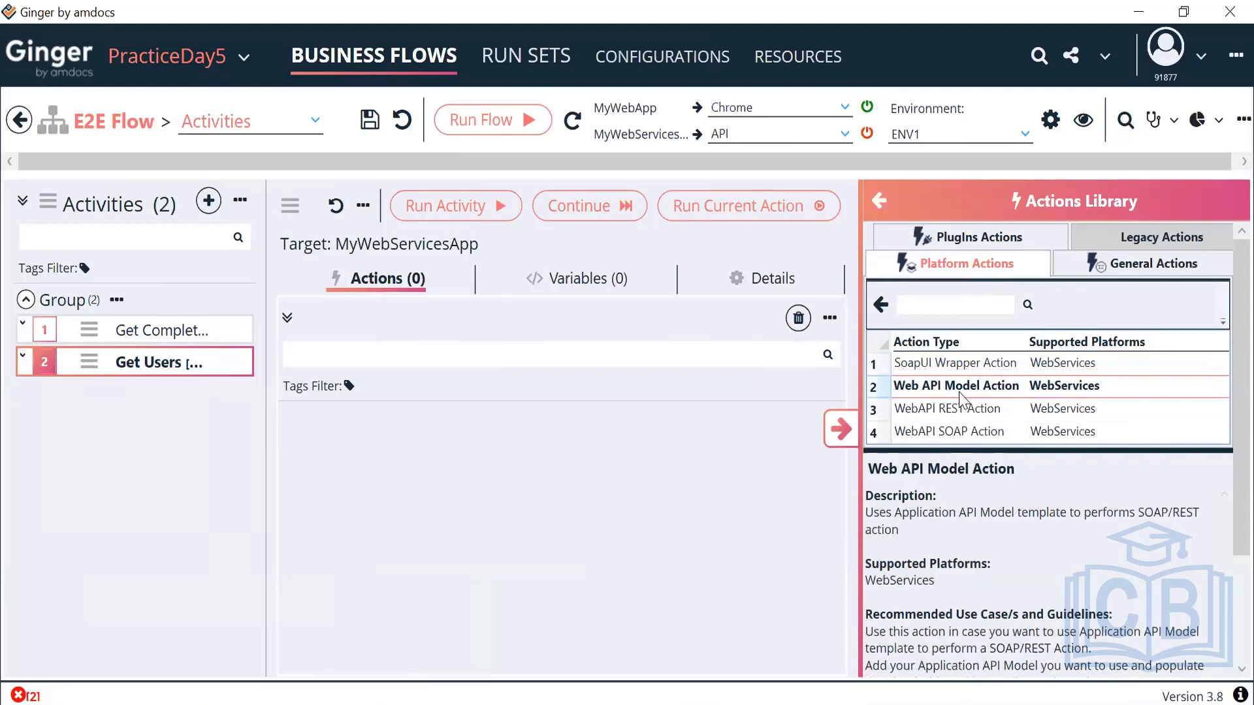
pyautogui.click(948, 414)
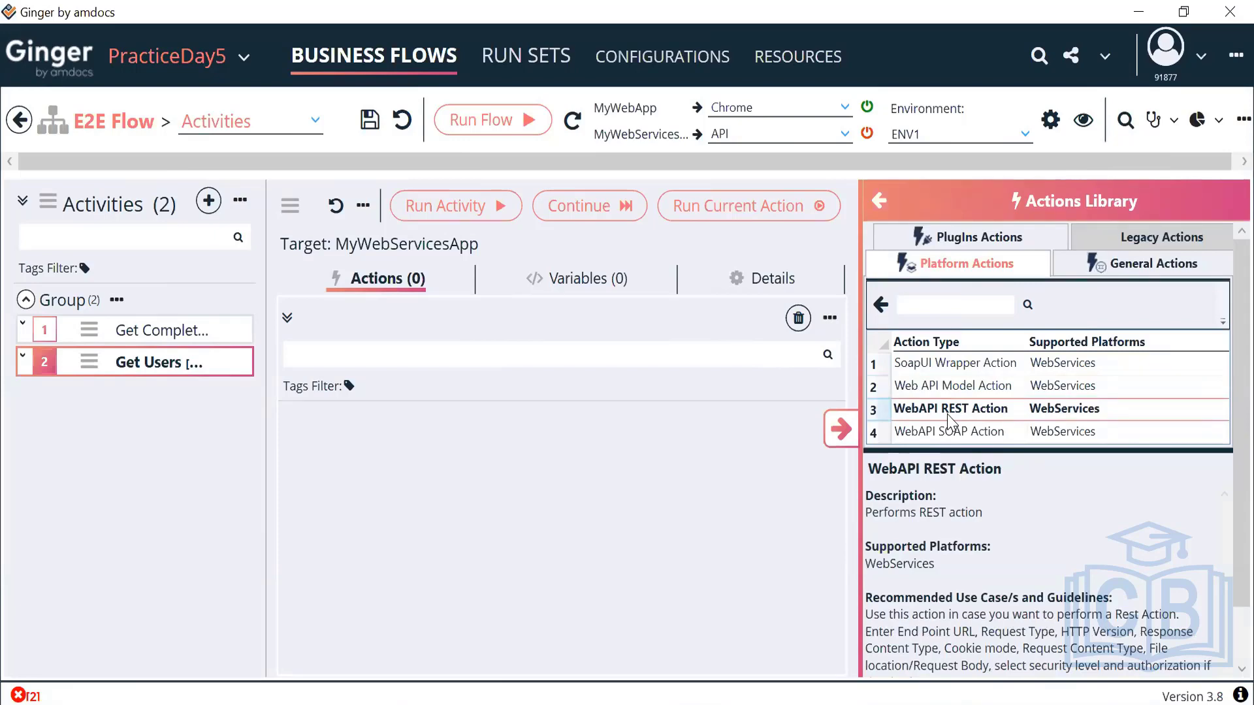
pyautogui.doubleClick(947, 414)
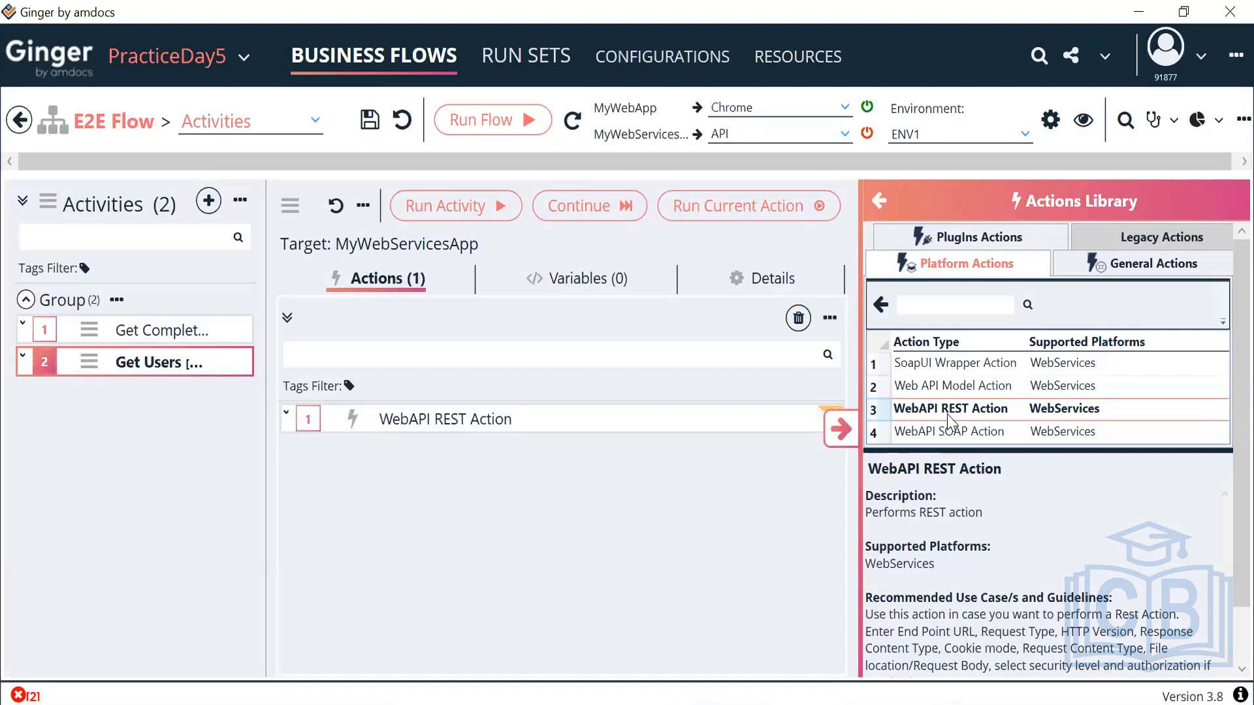
pyautogui.click(837, 431)
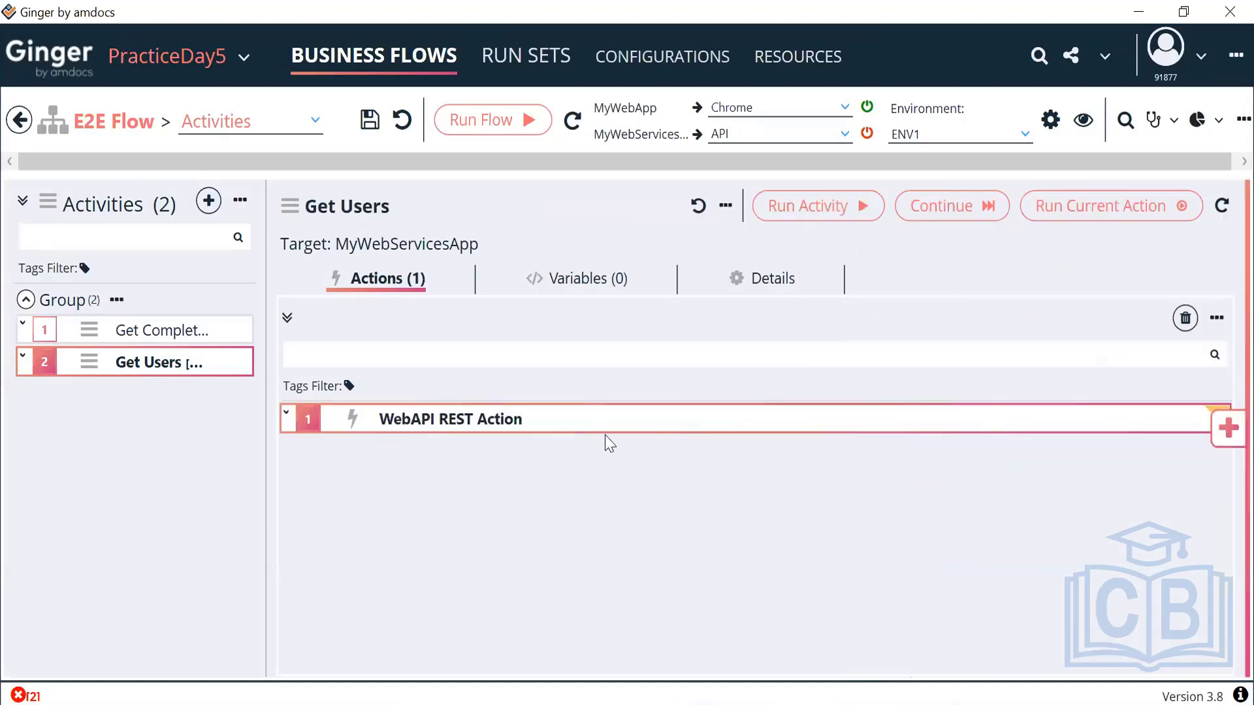
pyautogui.click(584, 425)
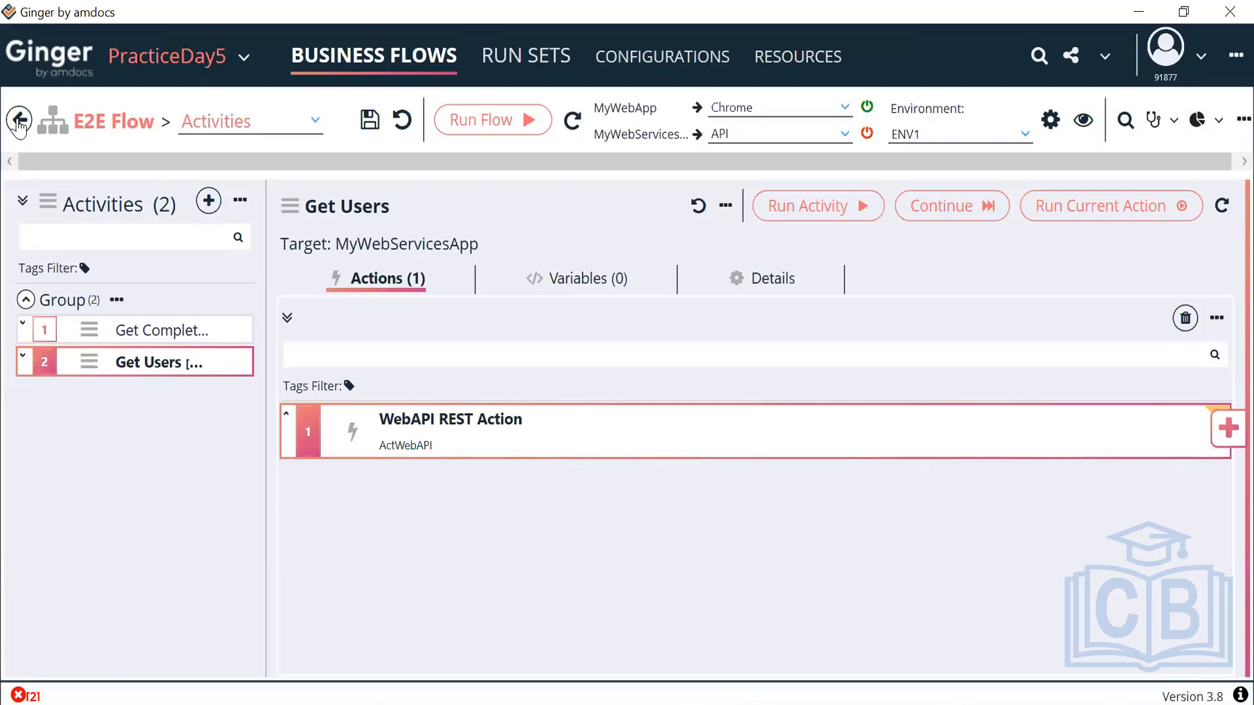
# - Return to the E2E Flow overview and check the target applications listed in its details
pyautogui.click(19, 121)
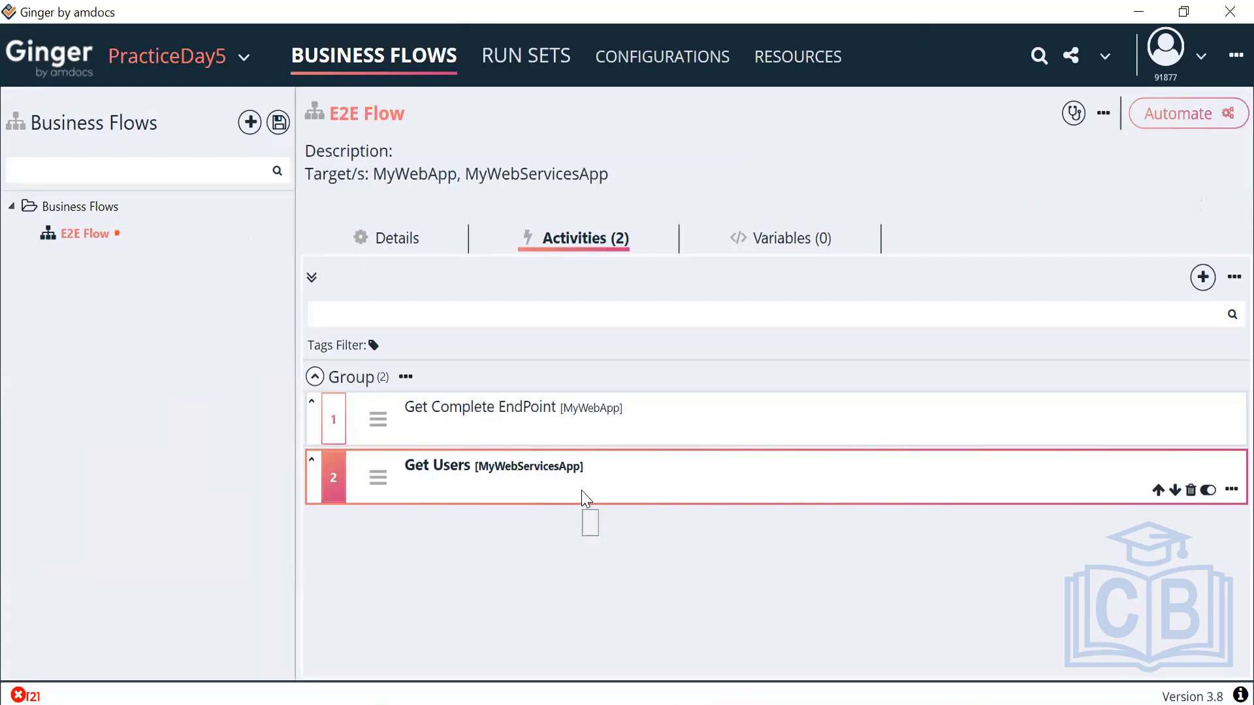
pyautogui.click(387, 239)
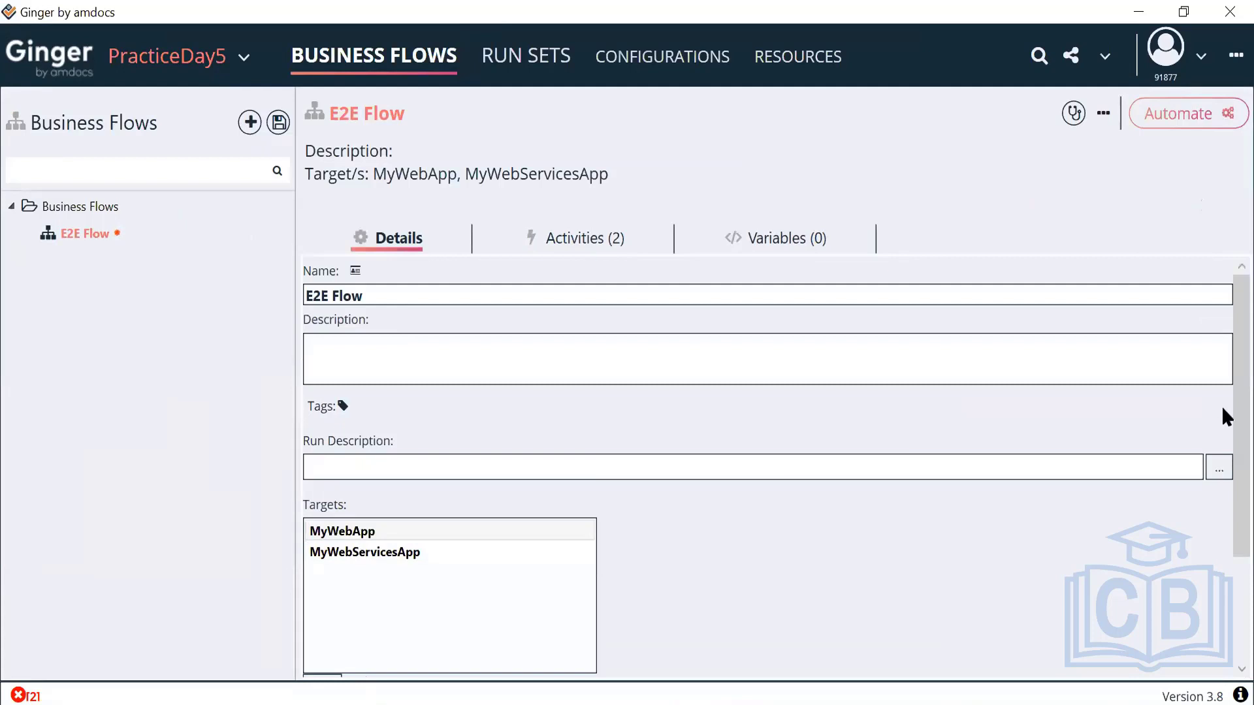
pyautogui.scroll(-3, 1221, 460)
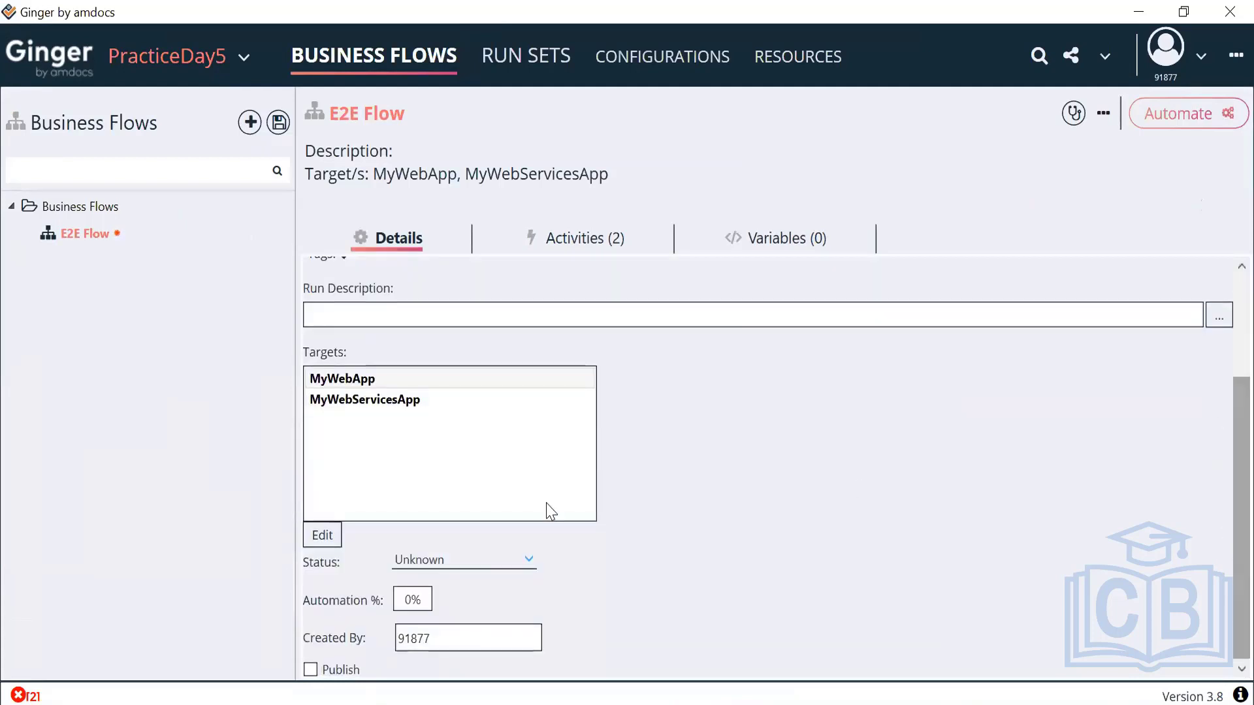
# - Remove MyWebServicesApp from the target applications of the E2E Flow business flow
pyautogui.click(333, 536)
pyautogui.click(403, 325)
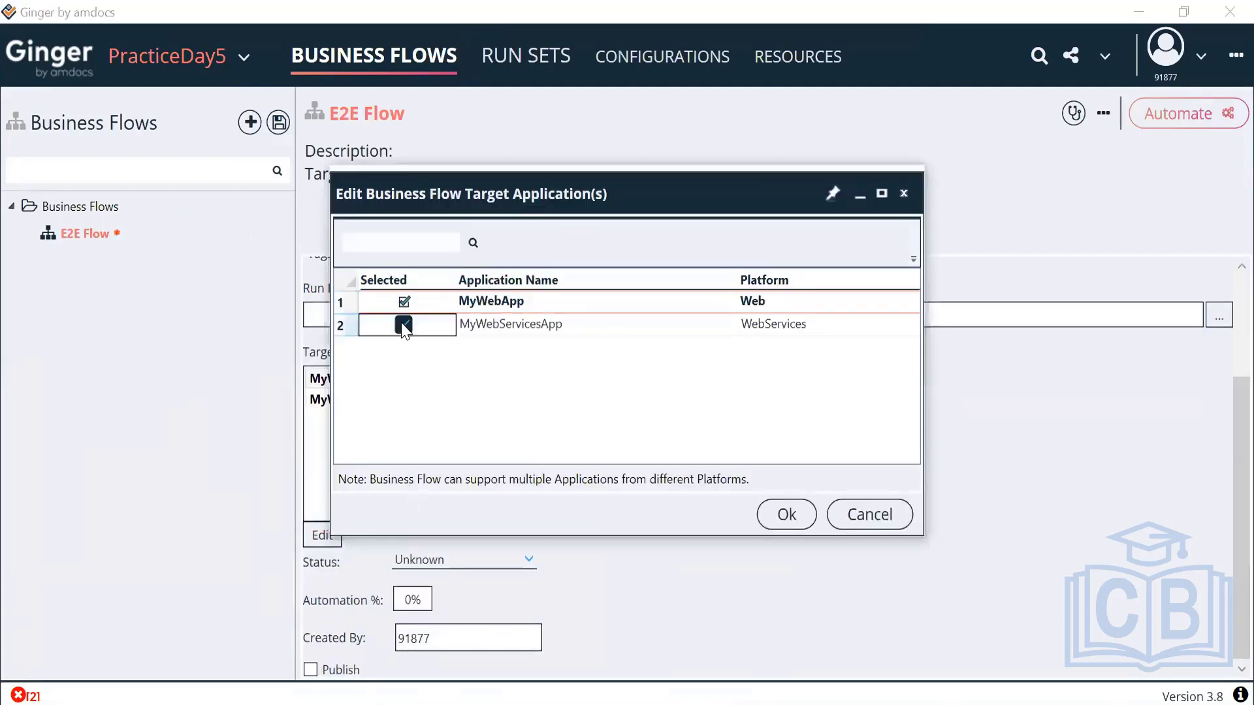
pyautogui.click(786, 515)
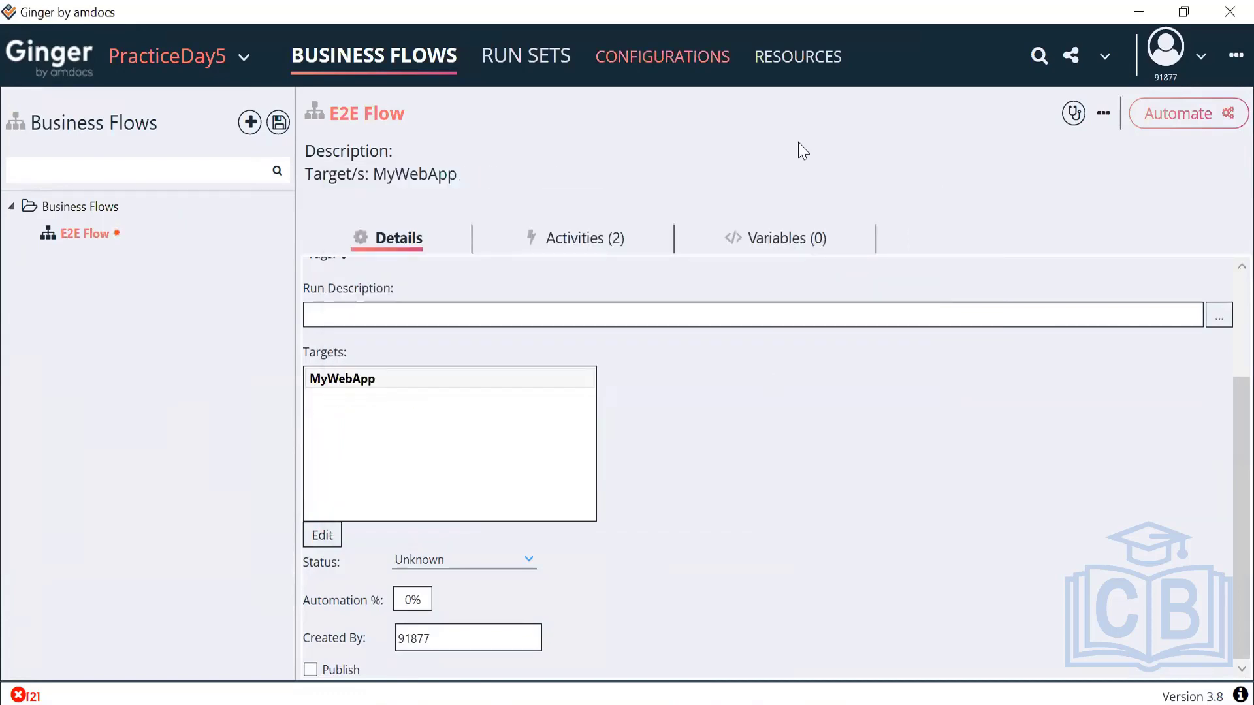
# - Review the target applications defined in the project's configurations and those selectable for E2E Flow
pyautogui.click(662, 57)
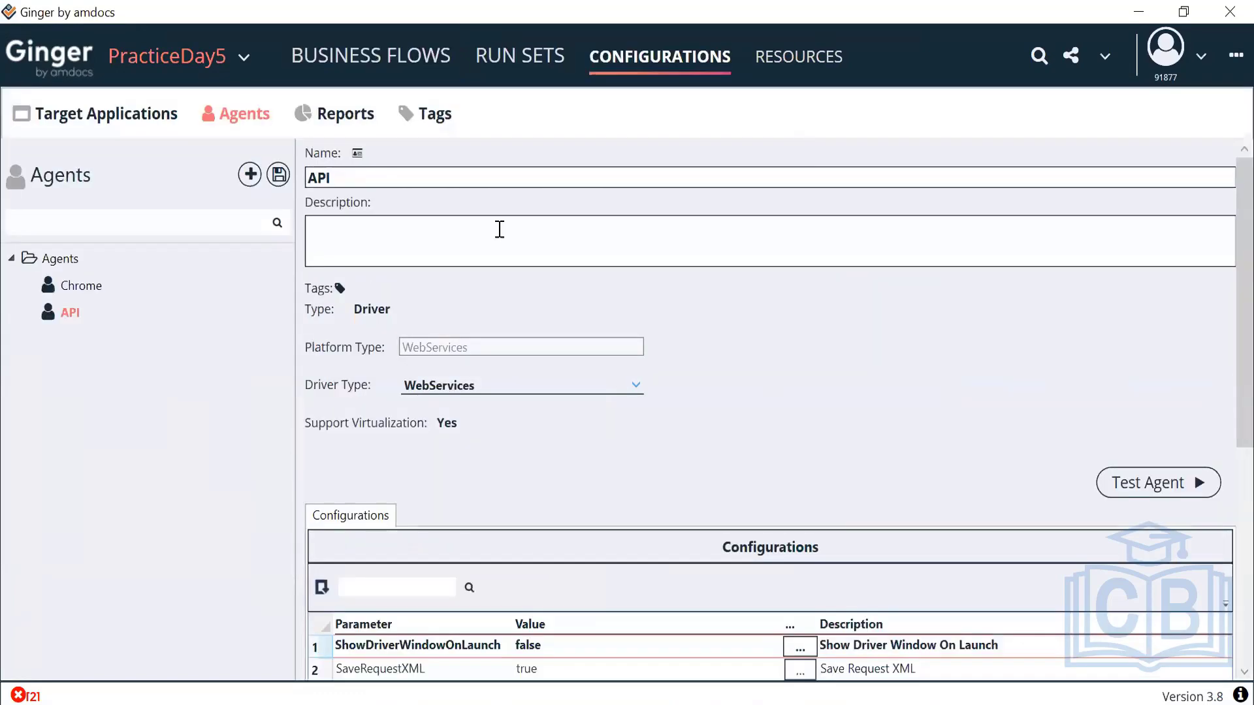
pyautogui.click(157, 130)
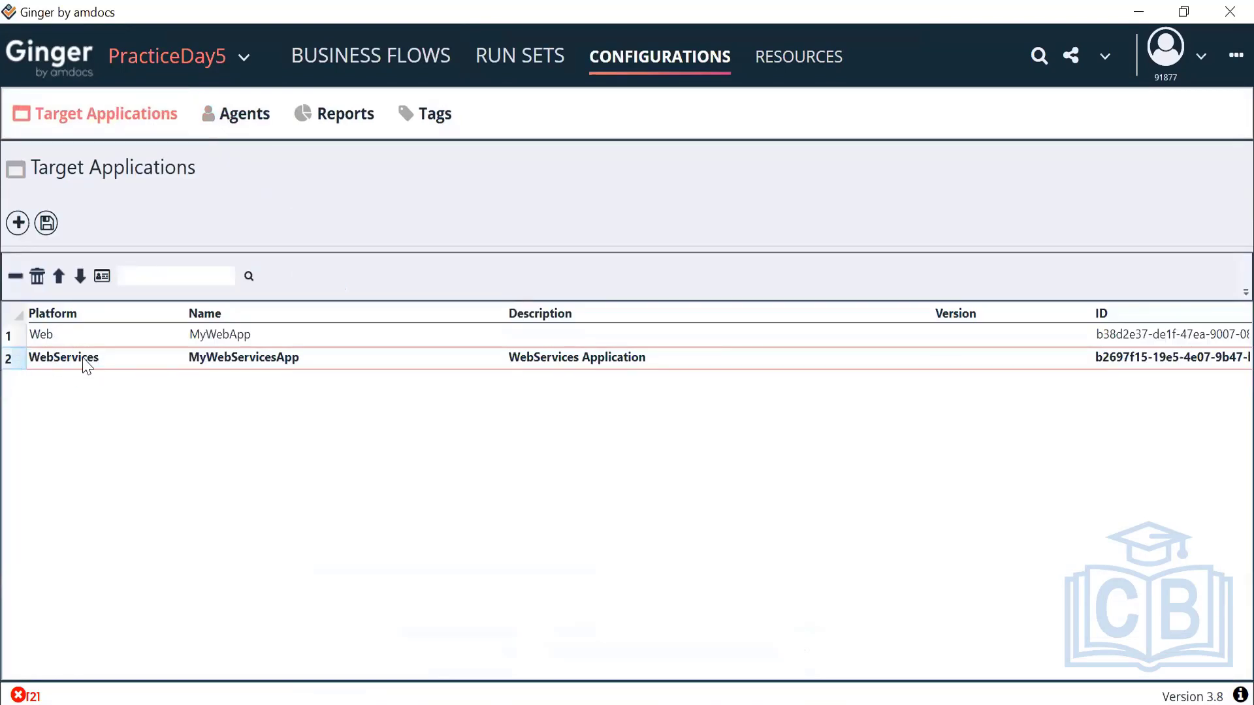
pyautogui.click(370, 58)
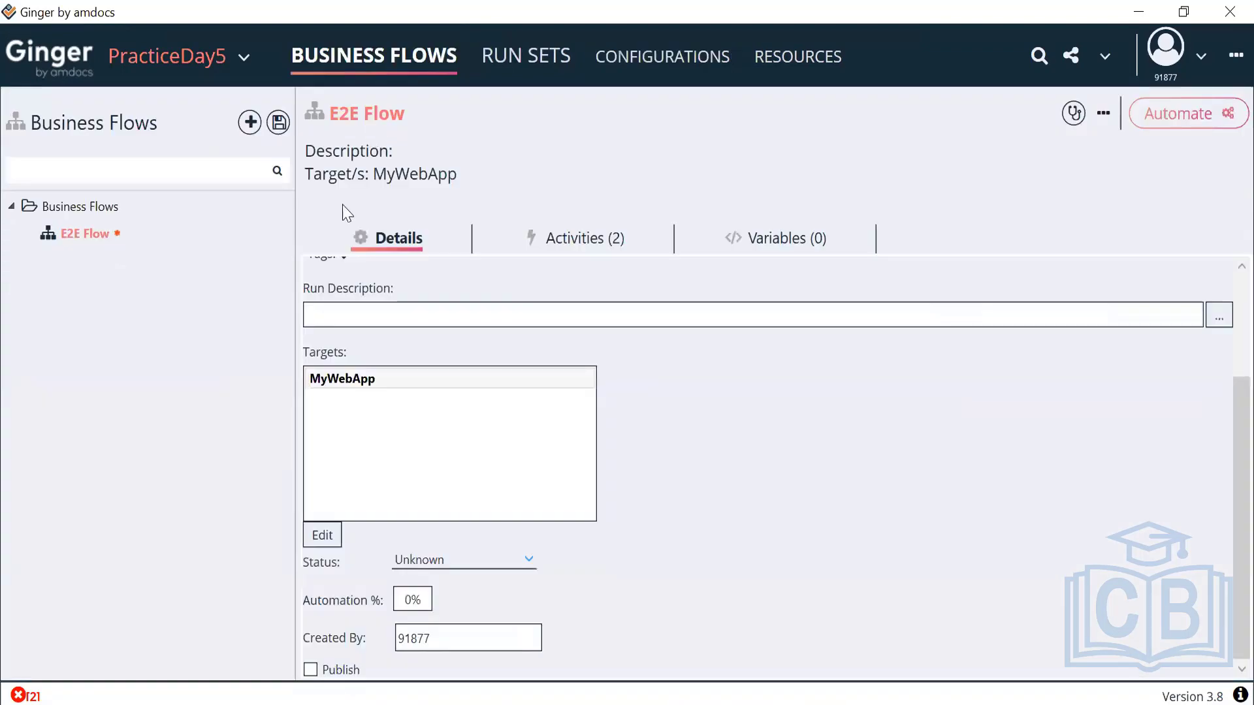
pyautogui.click(330, 538)
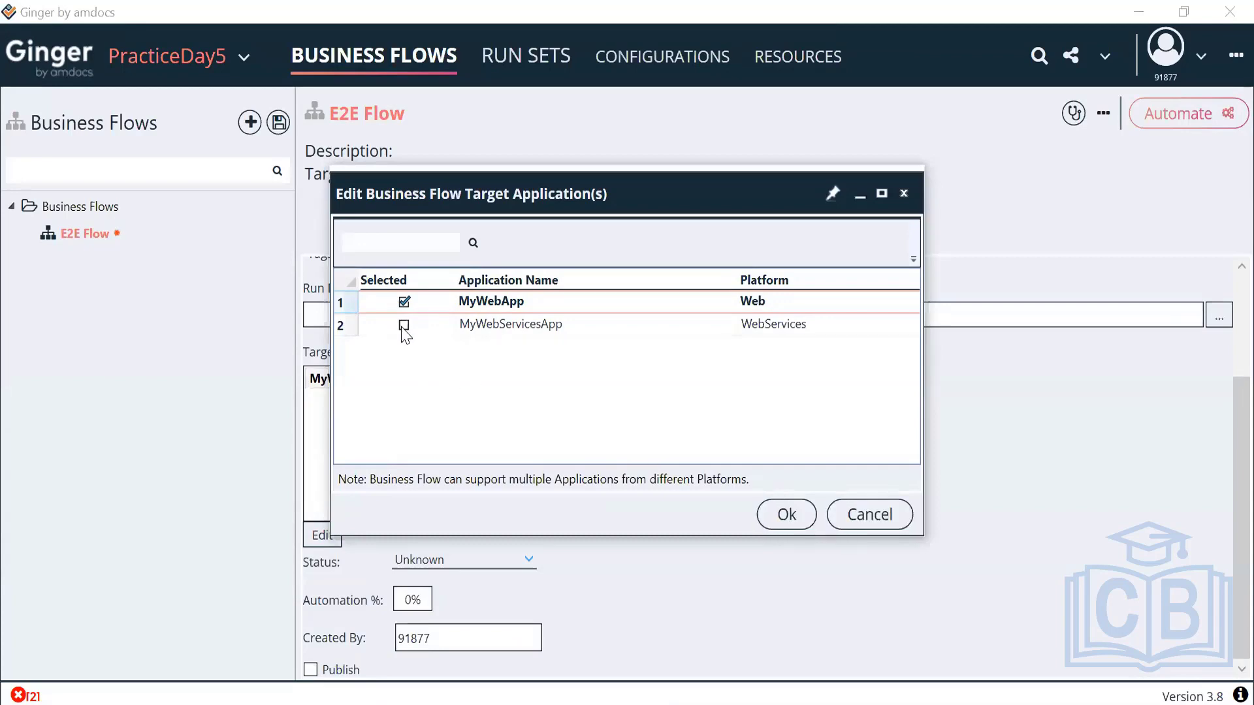
pyautogui.click(790, 513)
# - Check which target applications a new regular activity in E2E Flow offers, without creating the activity
pyautogui.click(585, 242)
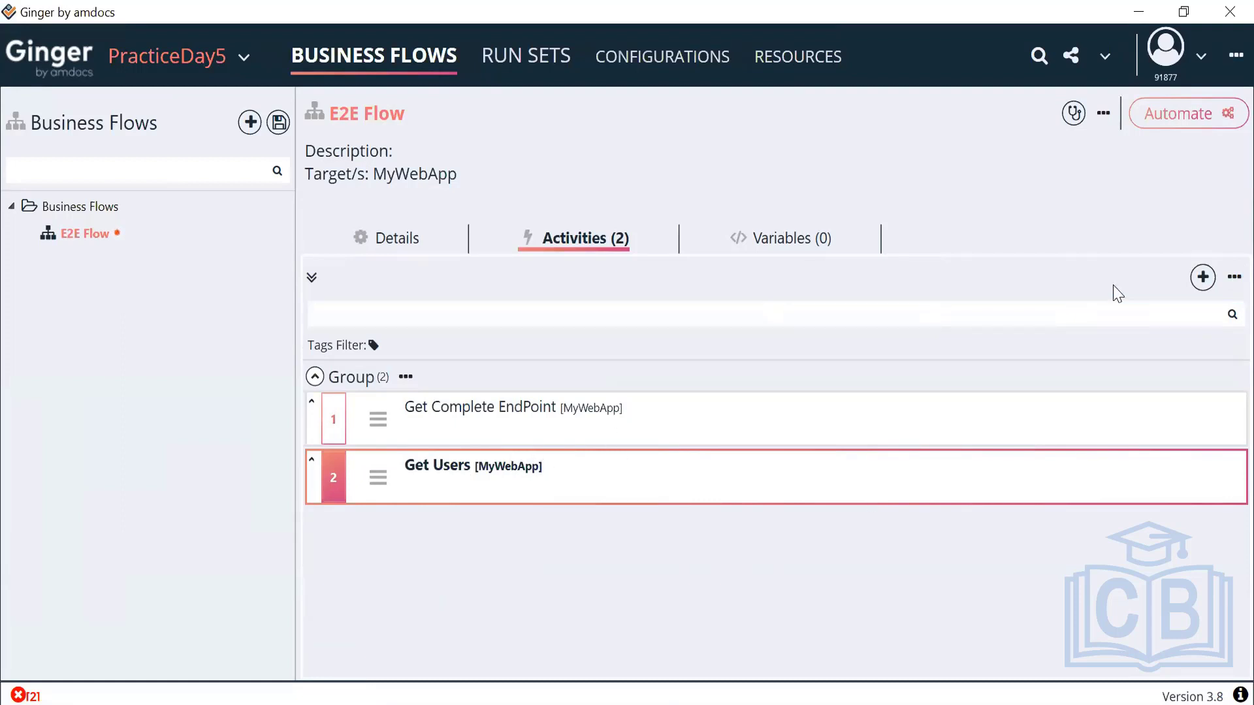
pyautogui.click(1202, 277)
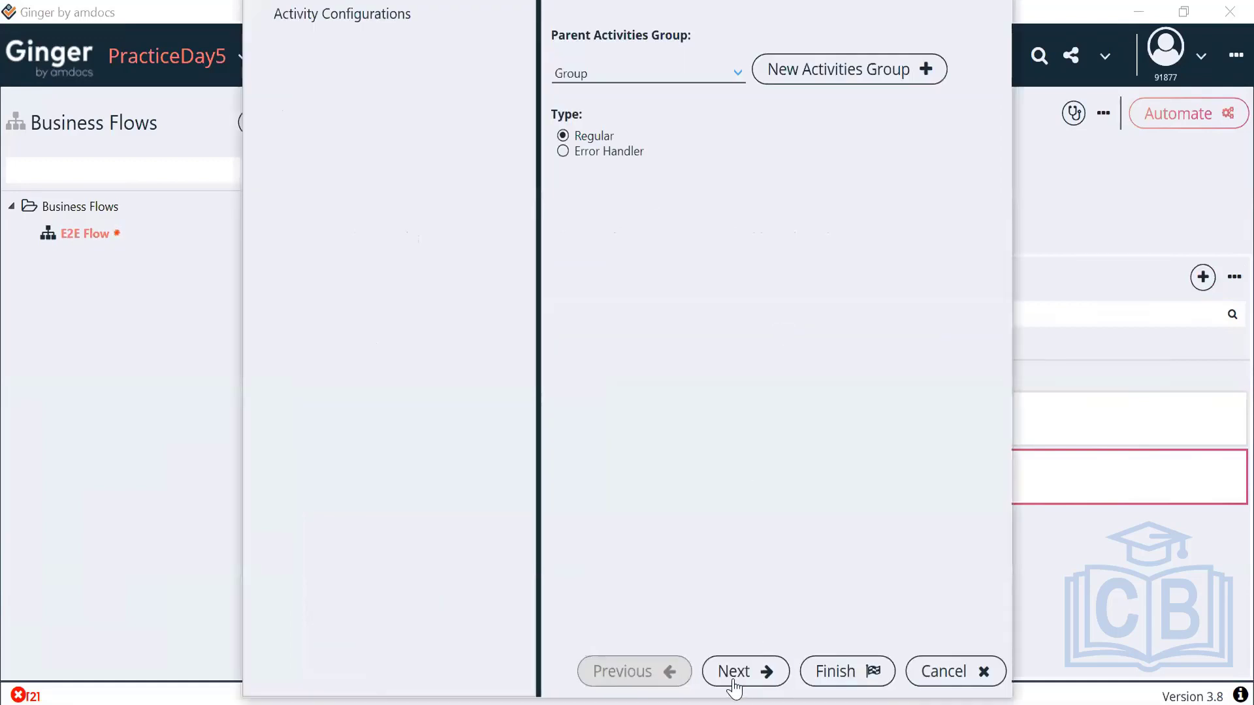
pyautogui.click(734, 679)
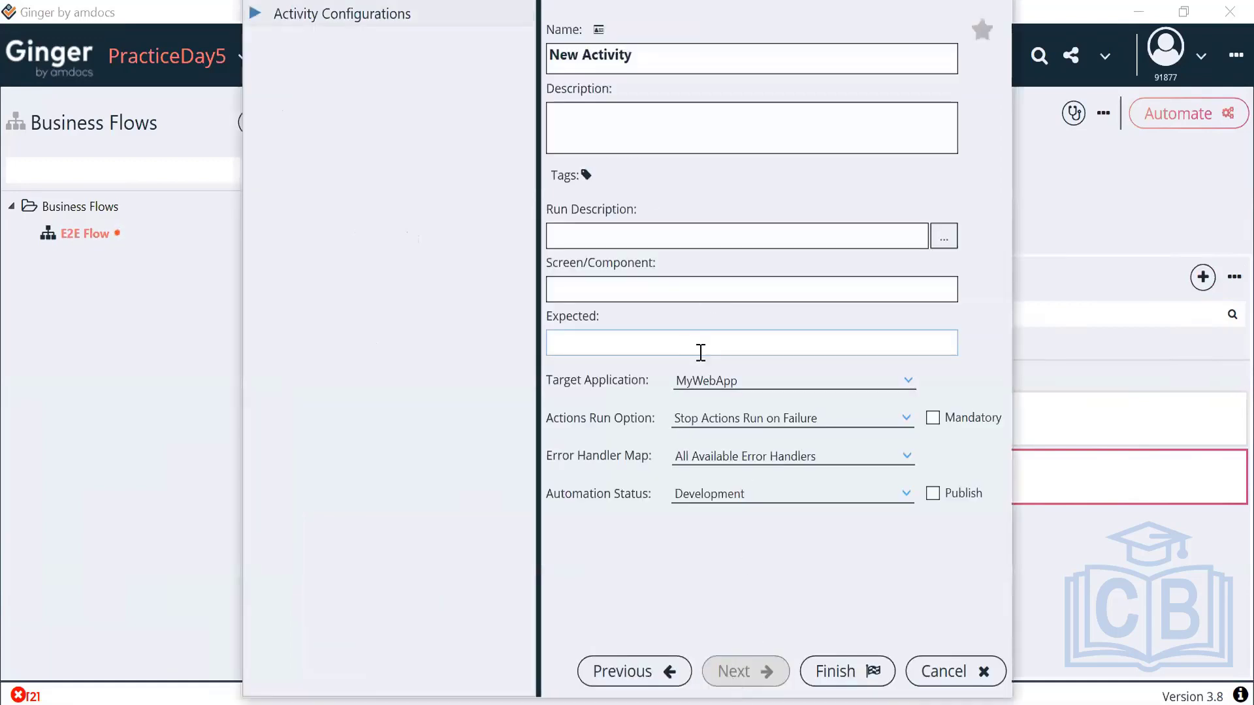
pyautogui.click(771, 381)
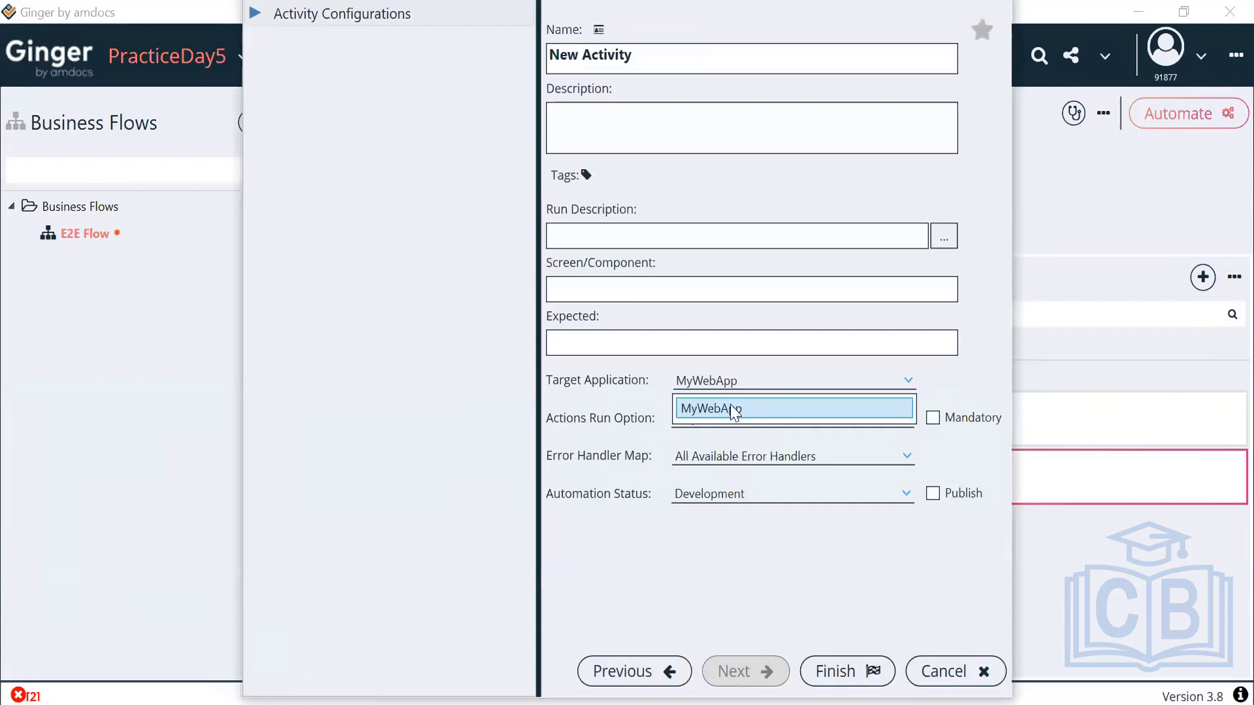
pyautogui.click(741, 385)
pyautogui.click(742, 386)
pyautogui.click(955, 672)
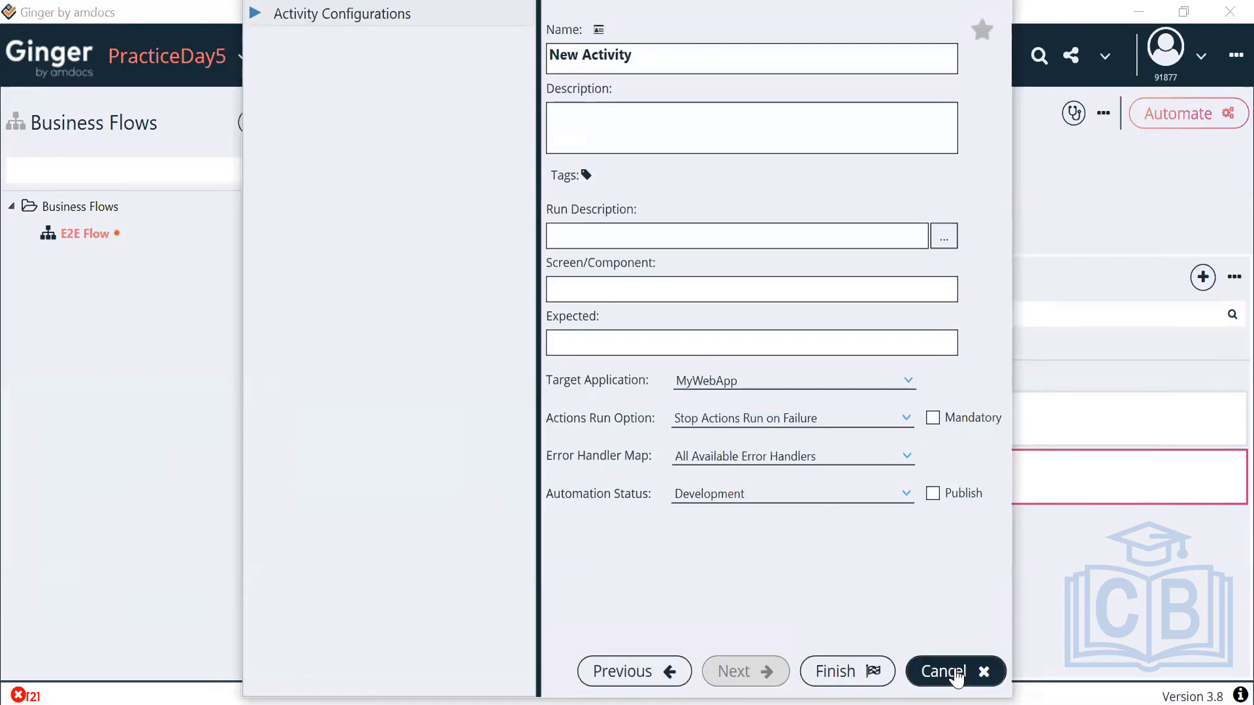
pyautogui.click(954, 673)
# - Add MyWebServicesApp to the target applications of E2E Flow and save the business flow
pyautogui.click(395, 244)
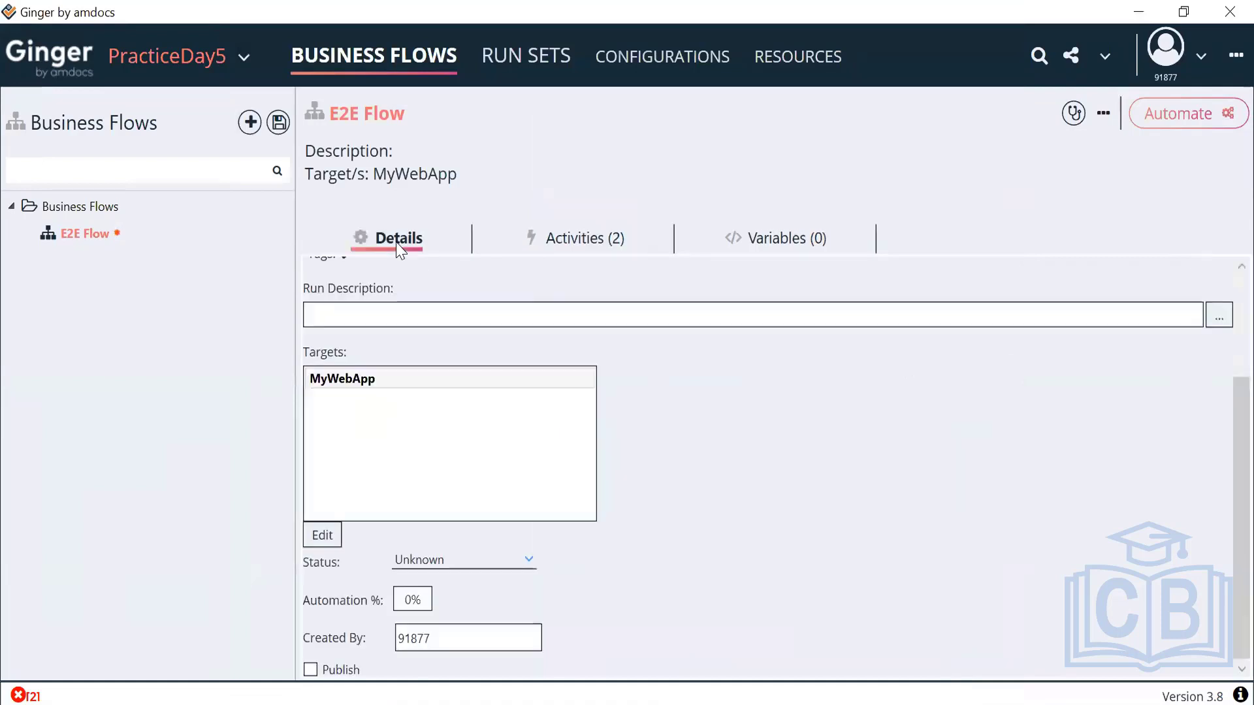
pyautogui.click(328, 535)
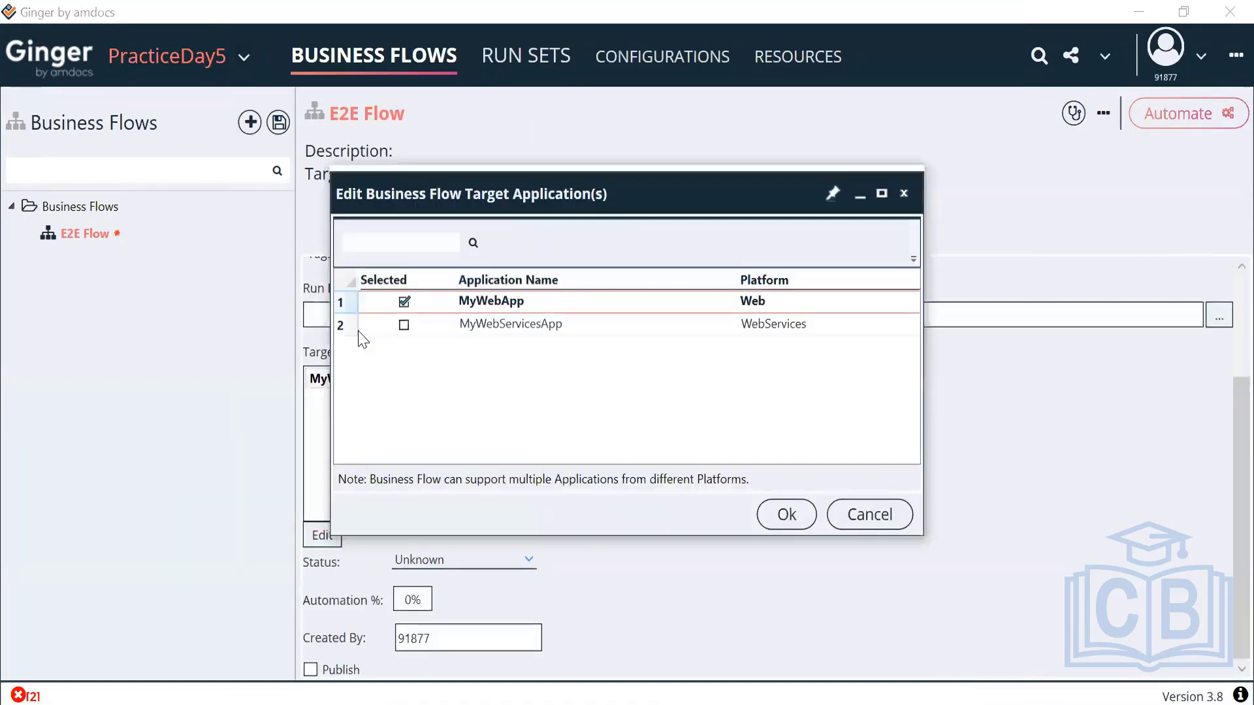
pyautogui.click(404, 325)
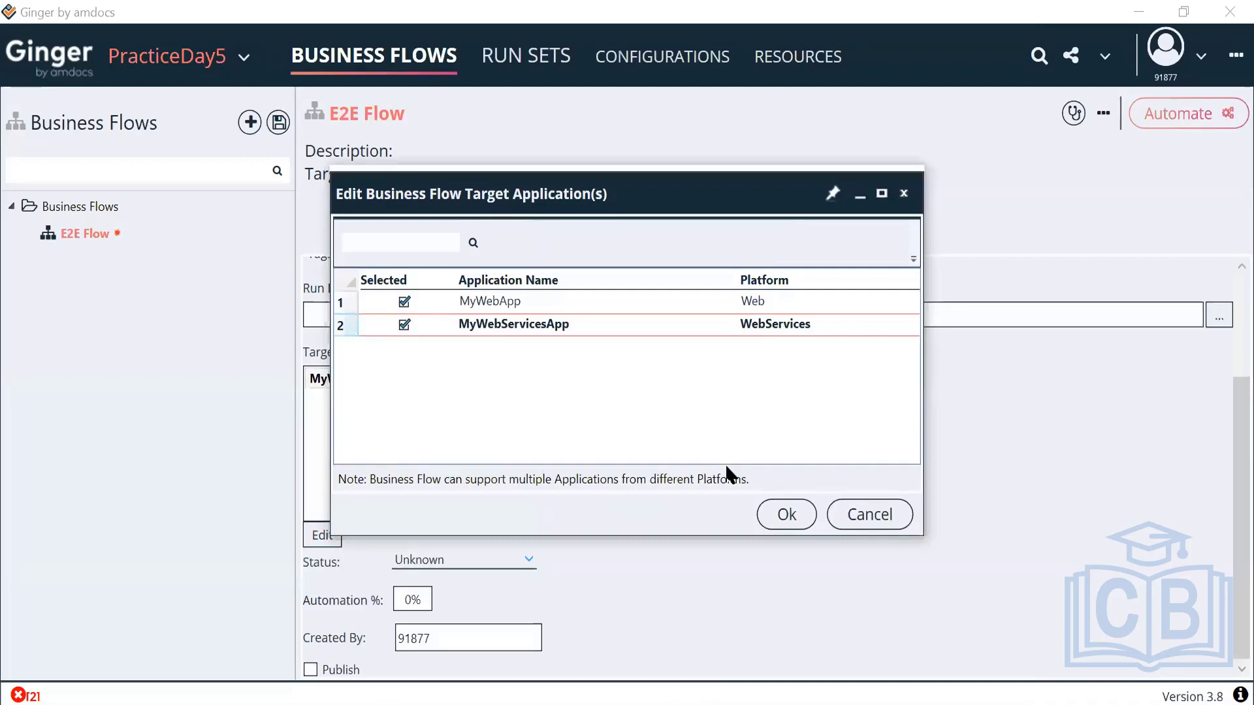
pyautogui.click(404, 325)
pyautogui.click(404, 324)
pyautogui.click(773, 517)
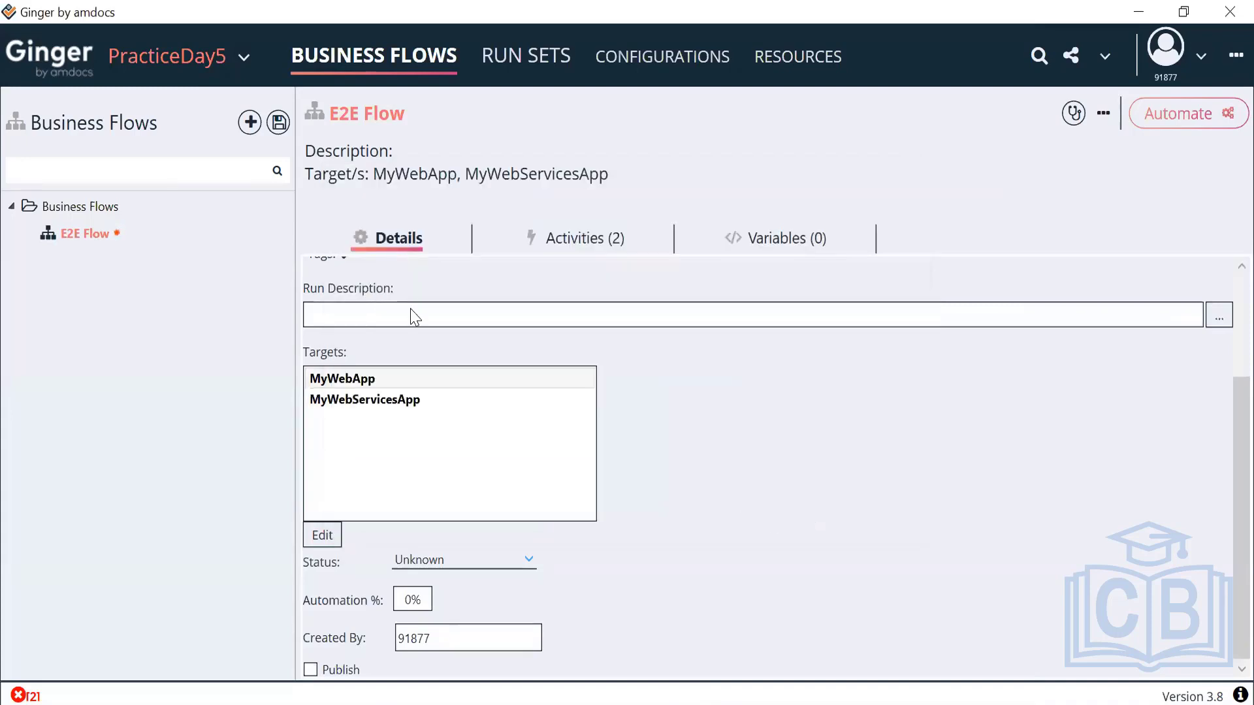
pyautogui.rightClick(90, 239)
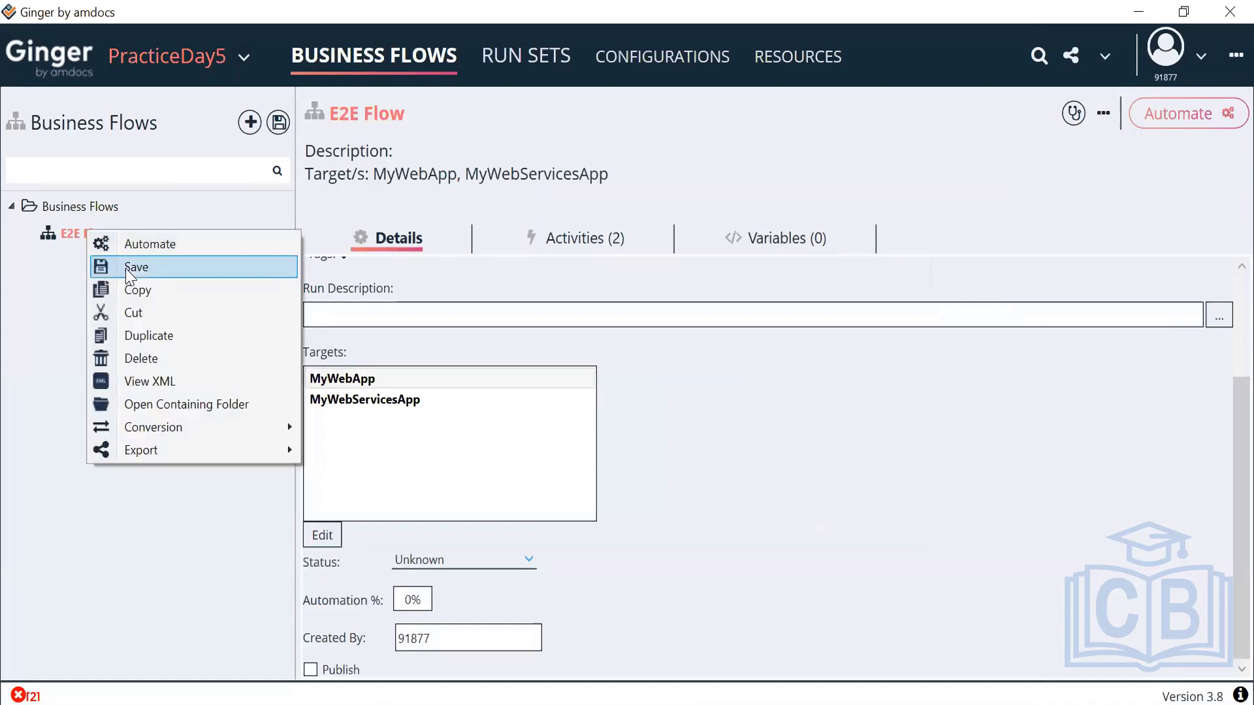
pyautogui.click(127, 268)
# - Open E2E Flow for automation, set the Get Users activity's target application to MyWebServicesApp and save the flow
pyautogui.click(569, 246)
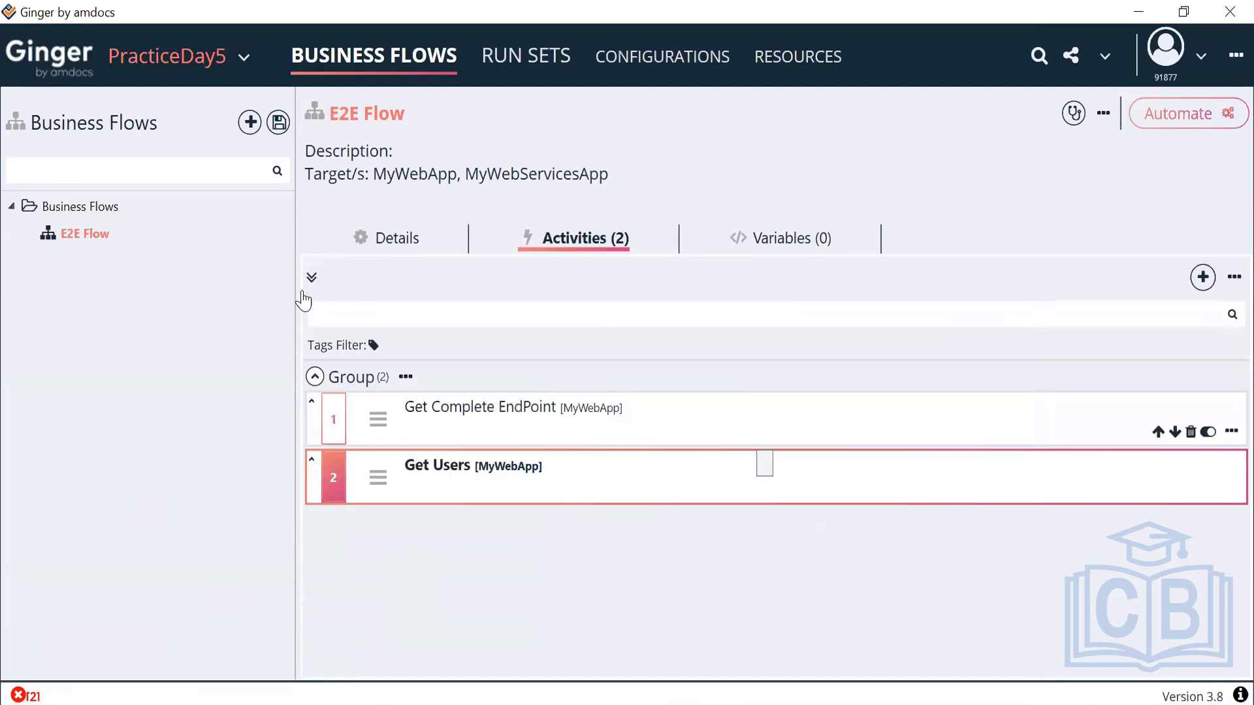
pyautogui.doubleClick(90, 236)
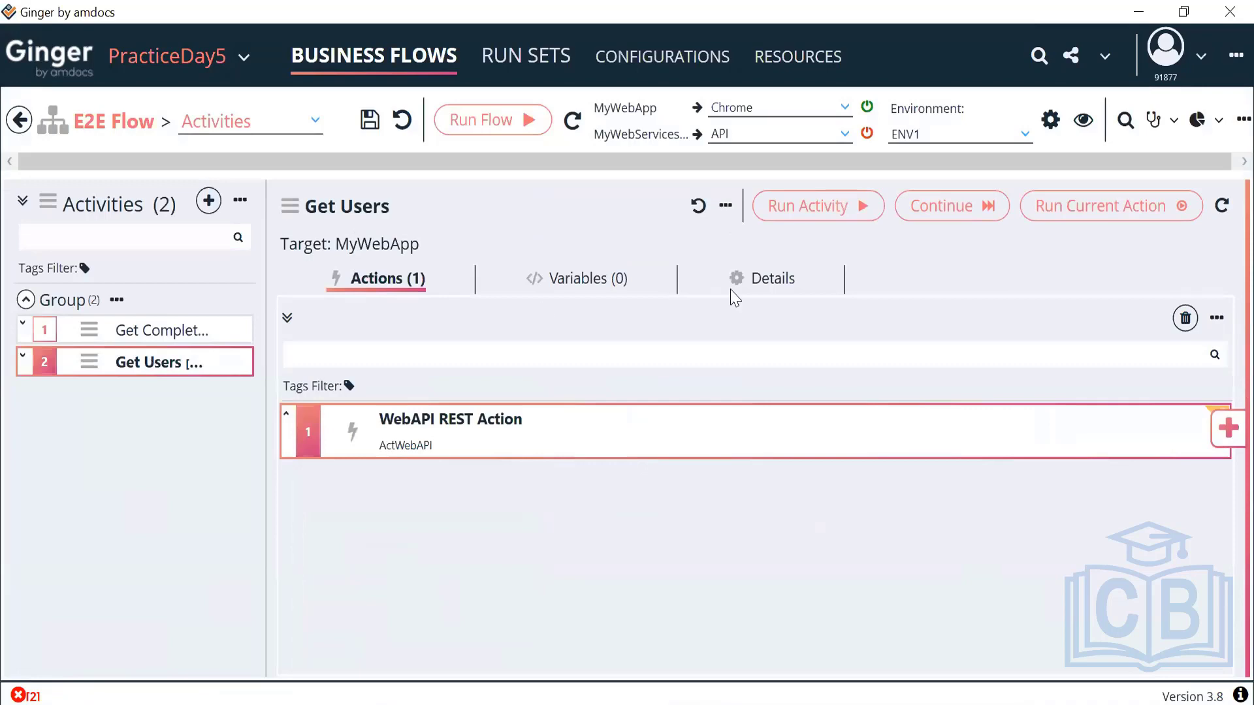
pyautogui.click(769, 281)
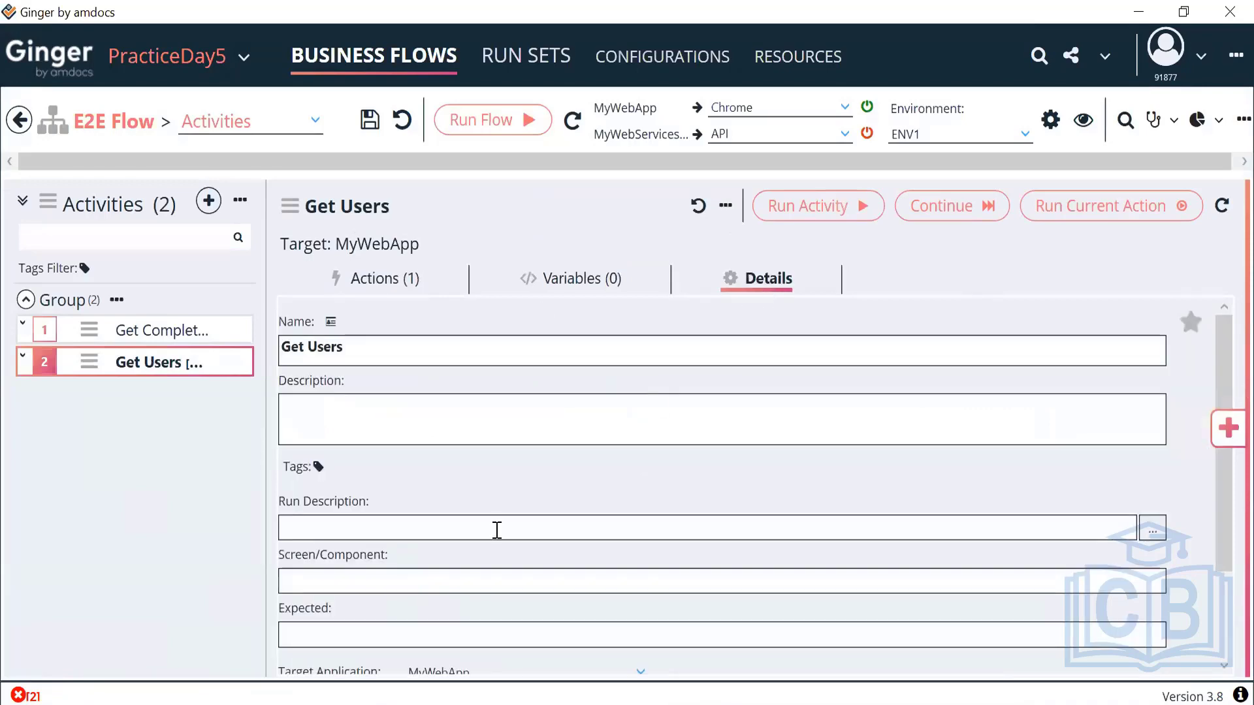
pyautogui.scroll(-2, 500, 537)
pyautogui.click(542, 551)
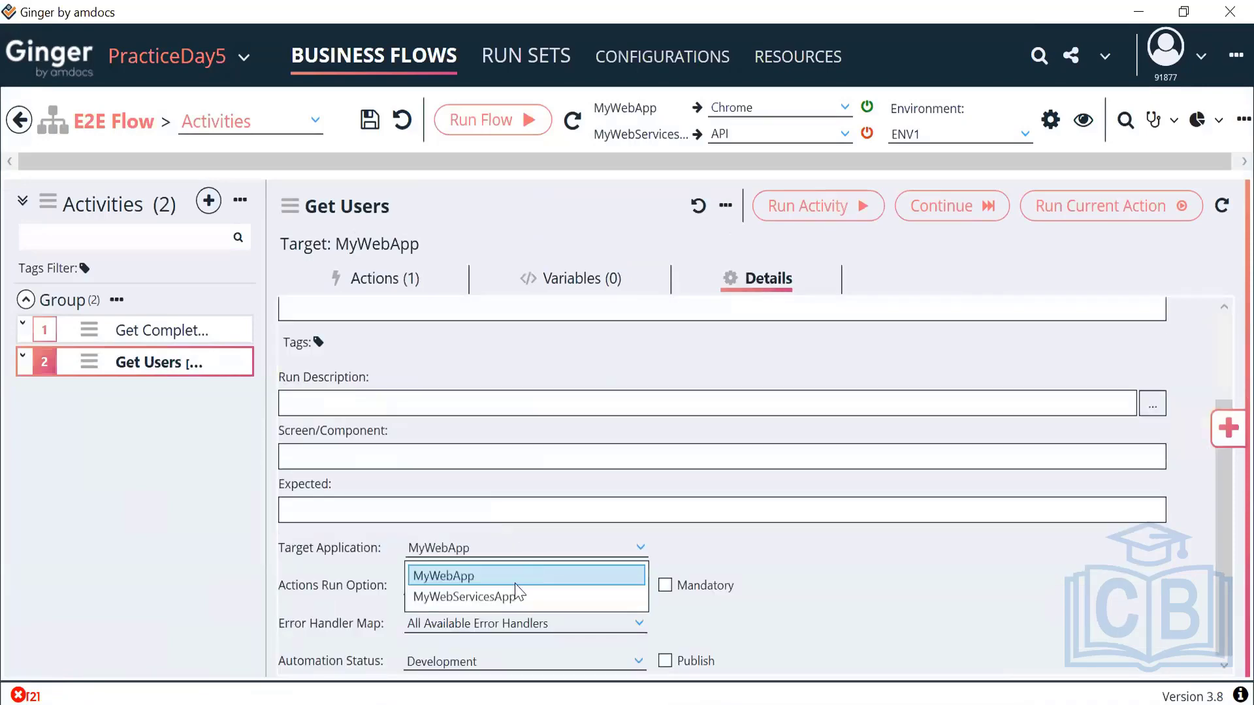
pyautogui.click(502, 597)
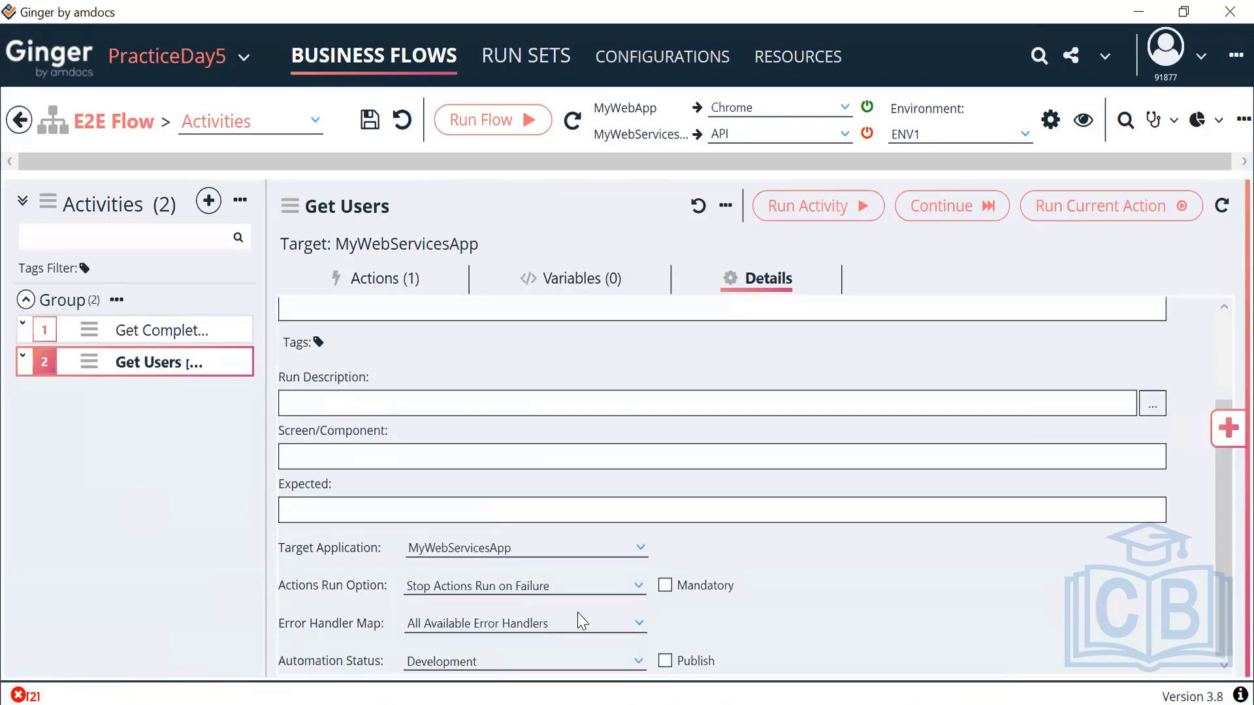
pyautogui.scroll(3, 575, 561)
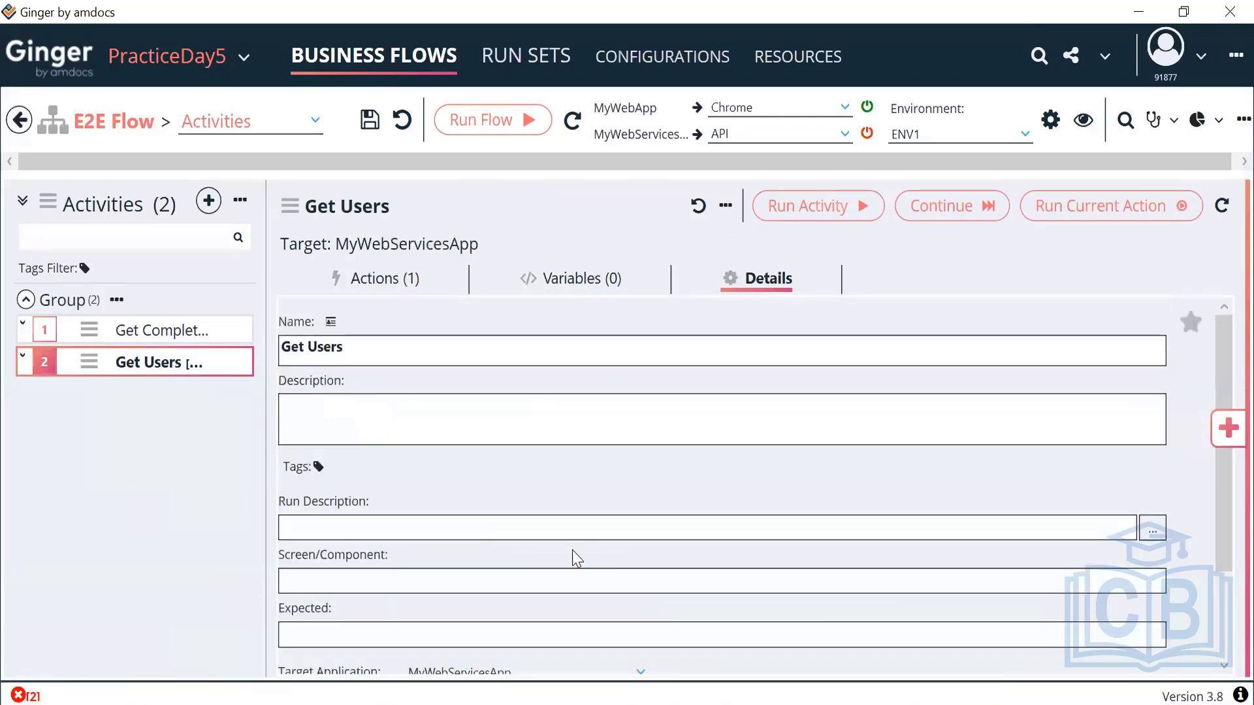
pyautogui.click(390, 280)
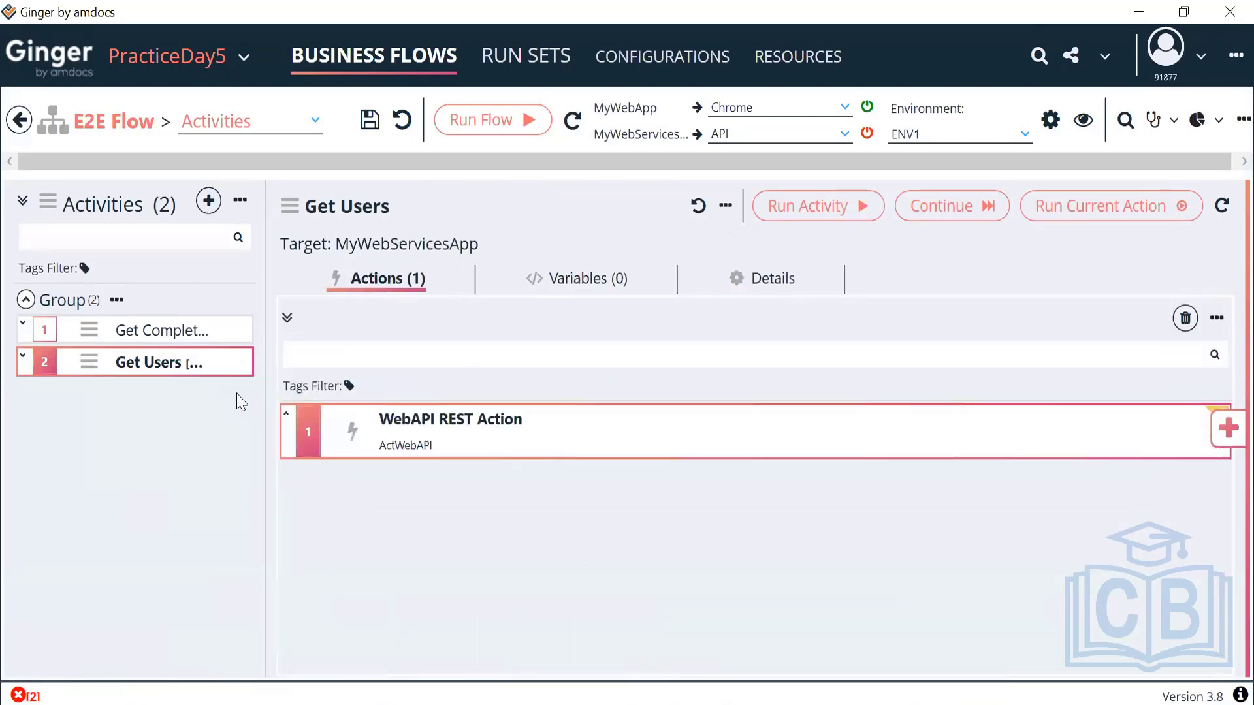
pyautogui.click(368, 120)
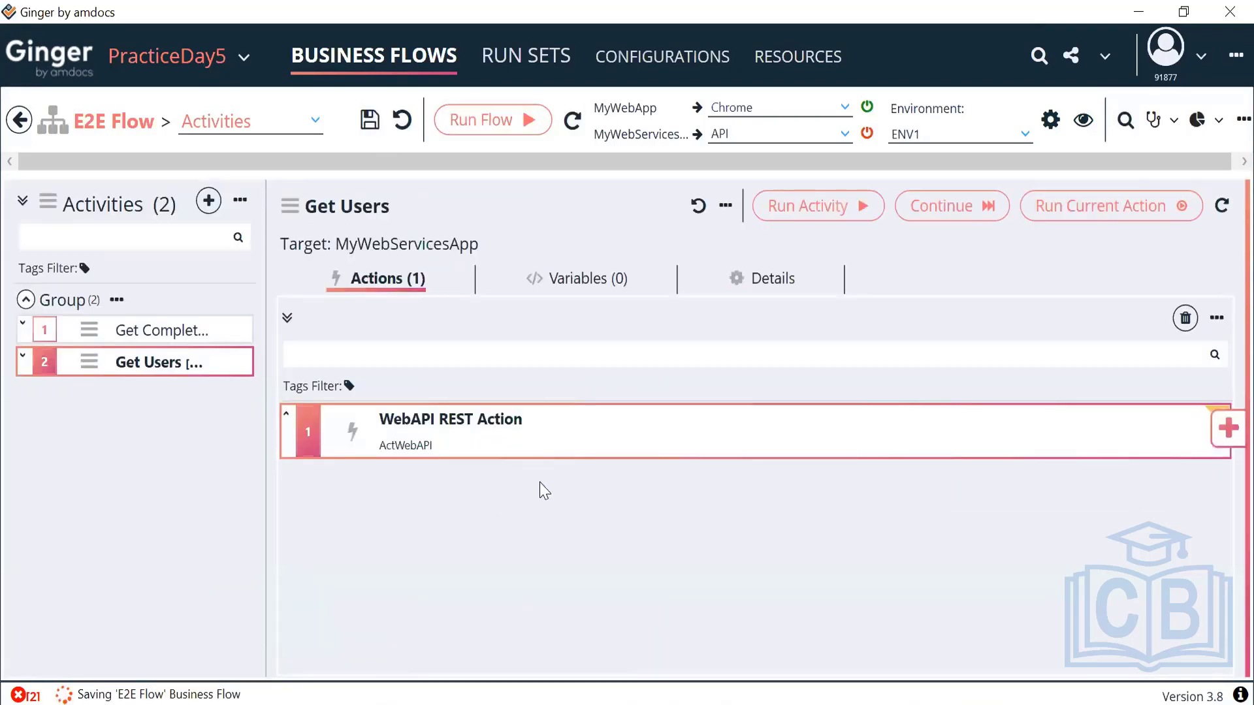
# - Open the value expression editor for the End Point URL of the WebAPI REST Action in Get Users
pyautogui.doubleClick(472, 435)
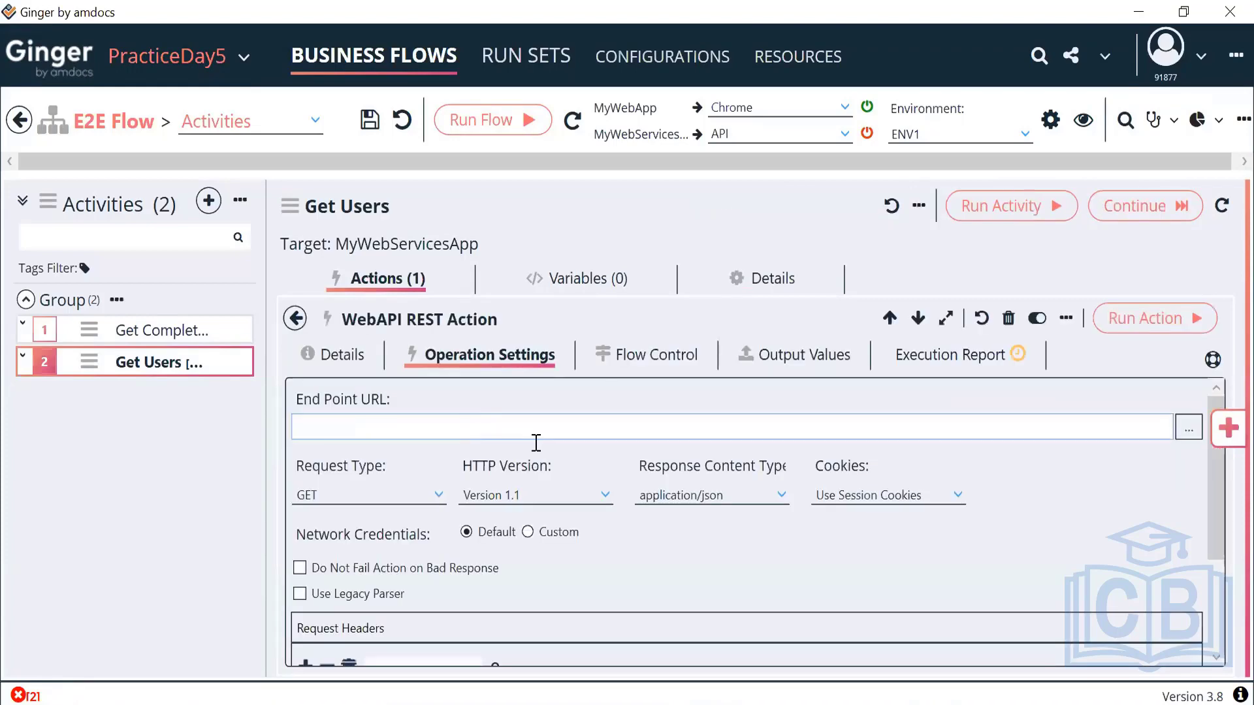
pyautogui.click(360, 426)
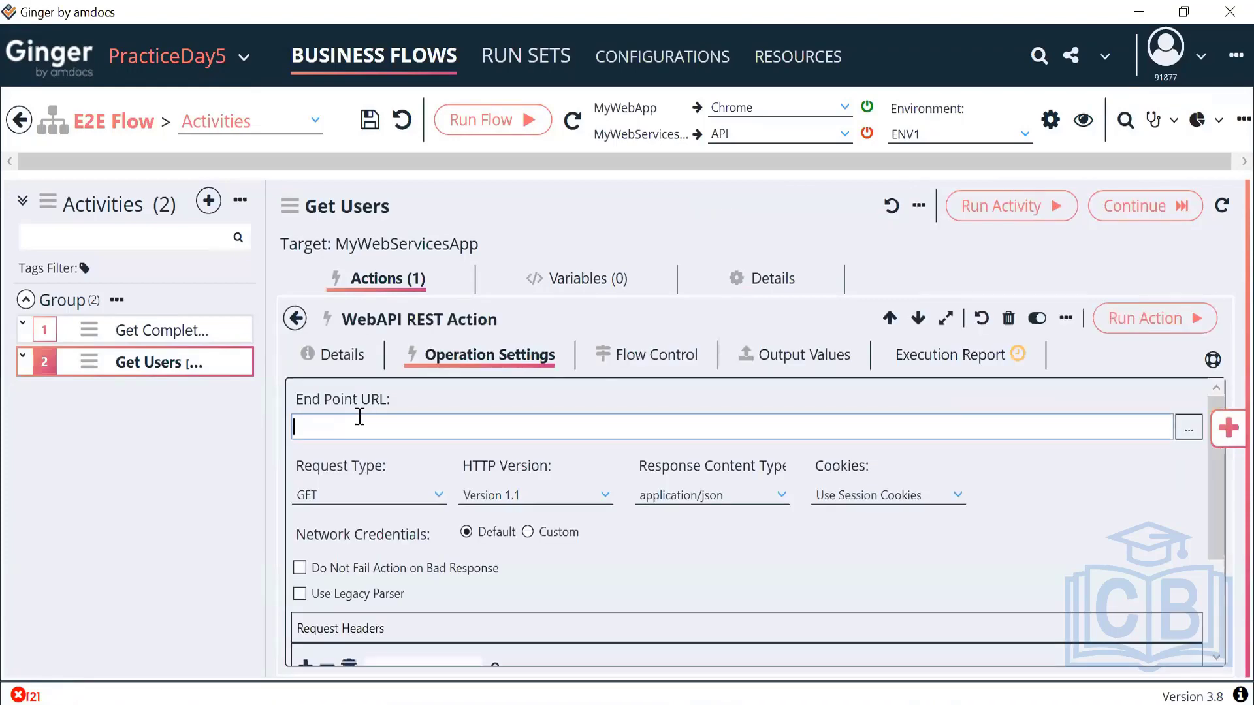
pyautogui.click(1189, 434)
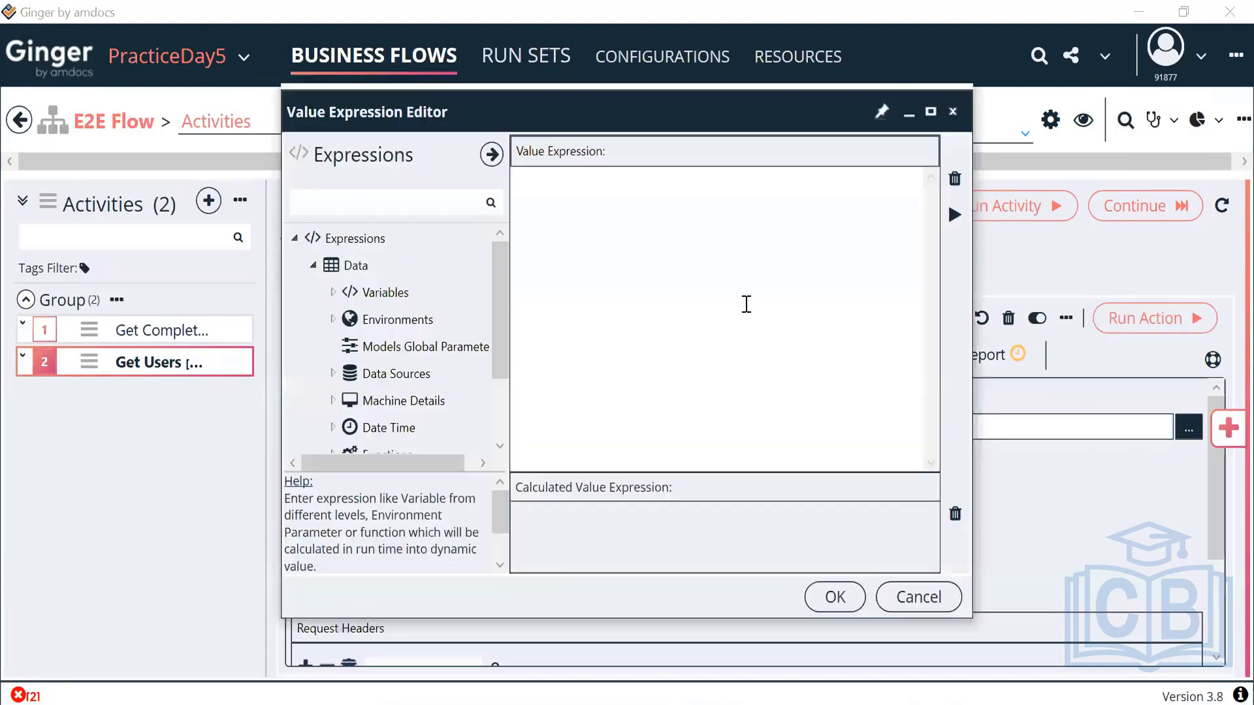
# - Browse the variable levels and other data categories available for the End Point URL expression
pyautogui.click(335, 292)
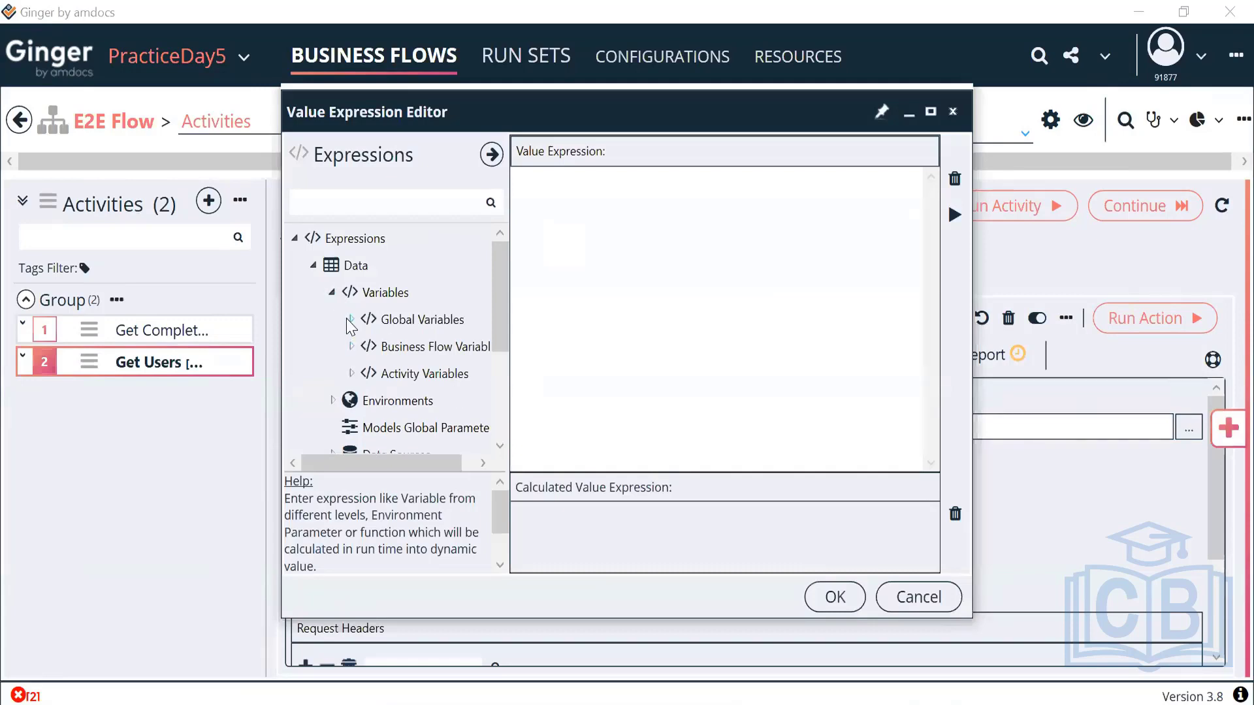
pyautogui.click(352, 346)
pyautogui.click(352, 347)
pyautogui.click(351, 373)
pyautogui.click(351, 374)
pyautogui.click(333, 293)
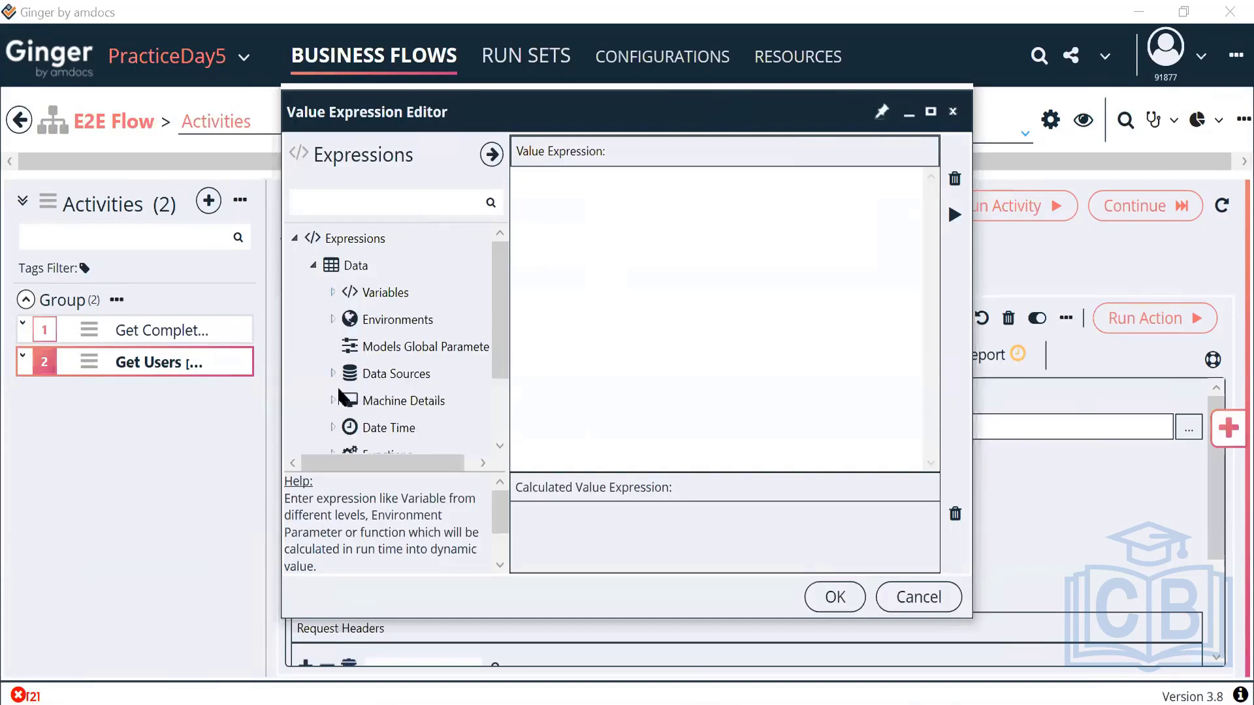
pyautogui.scroll(-2, 336, 411)
pyautogui.scroll(3, 337, 414)
# - Insert the Endpoint global parameter of ENV1's API application into the End Point URL expression
pyautogui.click(332, 319)
pyautogui.click(357, 374)
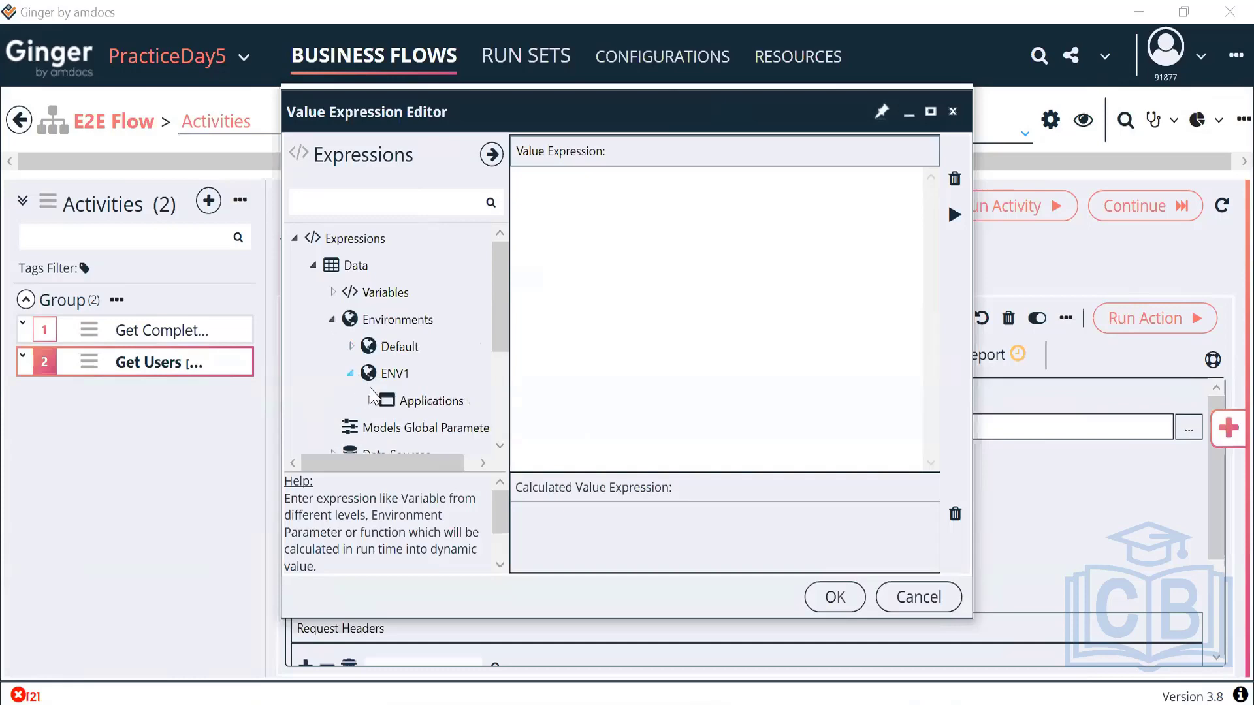
pyautogui.click(371, 401)
pyautogui.moveTo(499, 307); pyautogui.dragTo(499, 343)
pyautogui.click(388, 368)
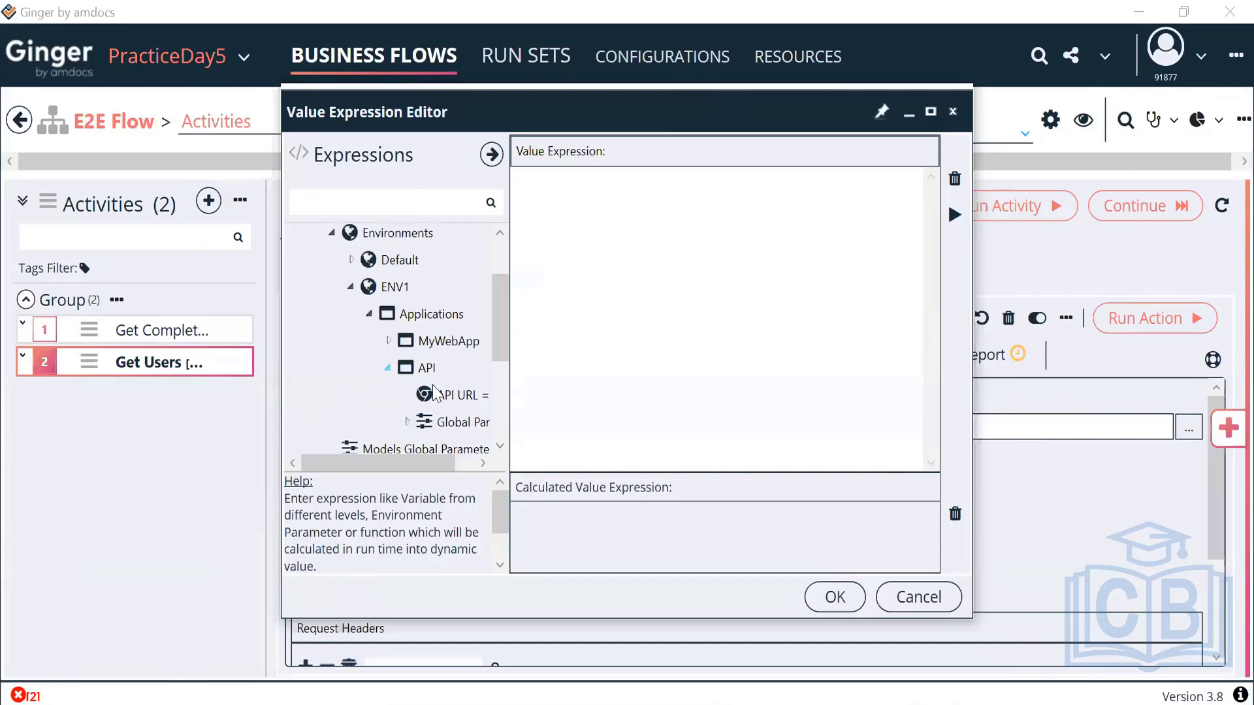
pyautogui.click(406, 422)
pyautogui.moveTo(499, 326); pyautogui.dragTo(496, 362)
pyautogui.doubleClick(477, 358)
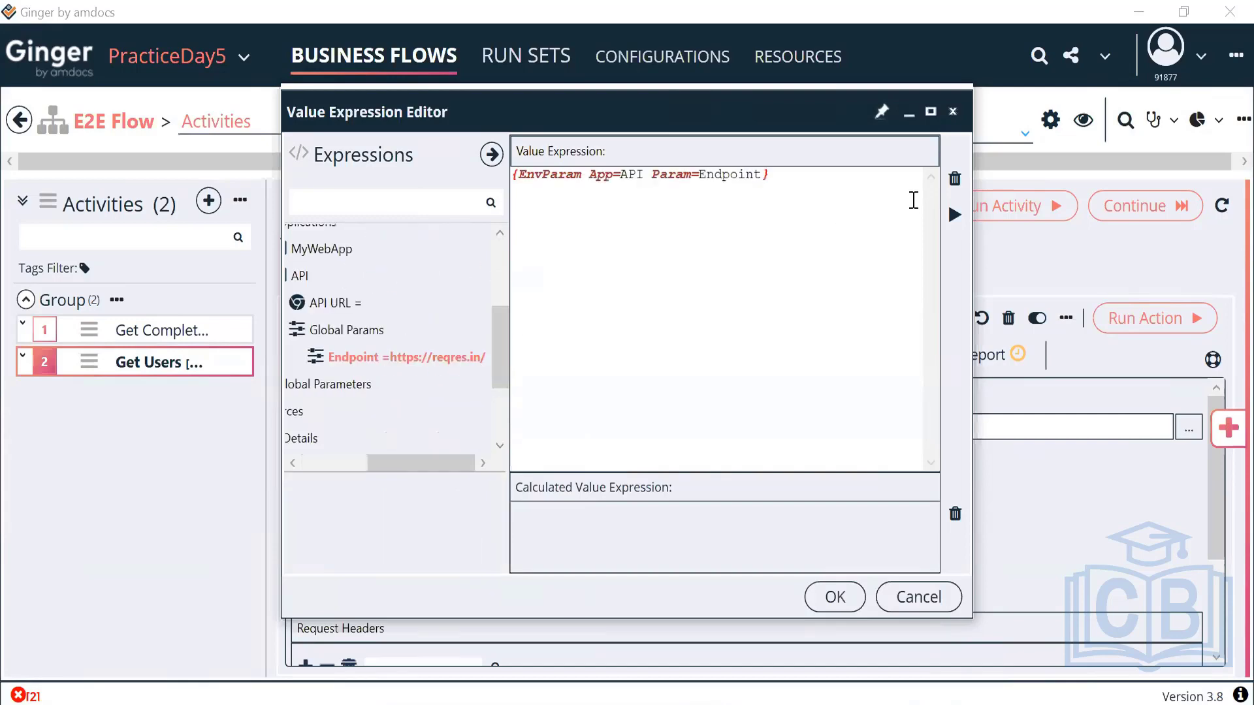
# - Calculate the End Point URL expression to examine its resolved value
pyautogui.click(952, 219)
pyautogui.moveTo(611, 511); pyautogui.dragTo(461, 534)
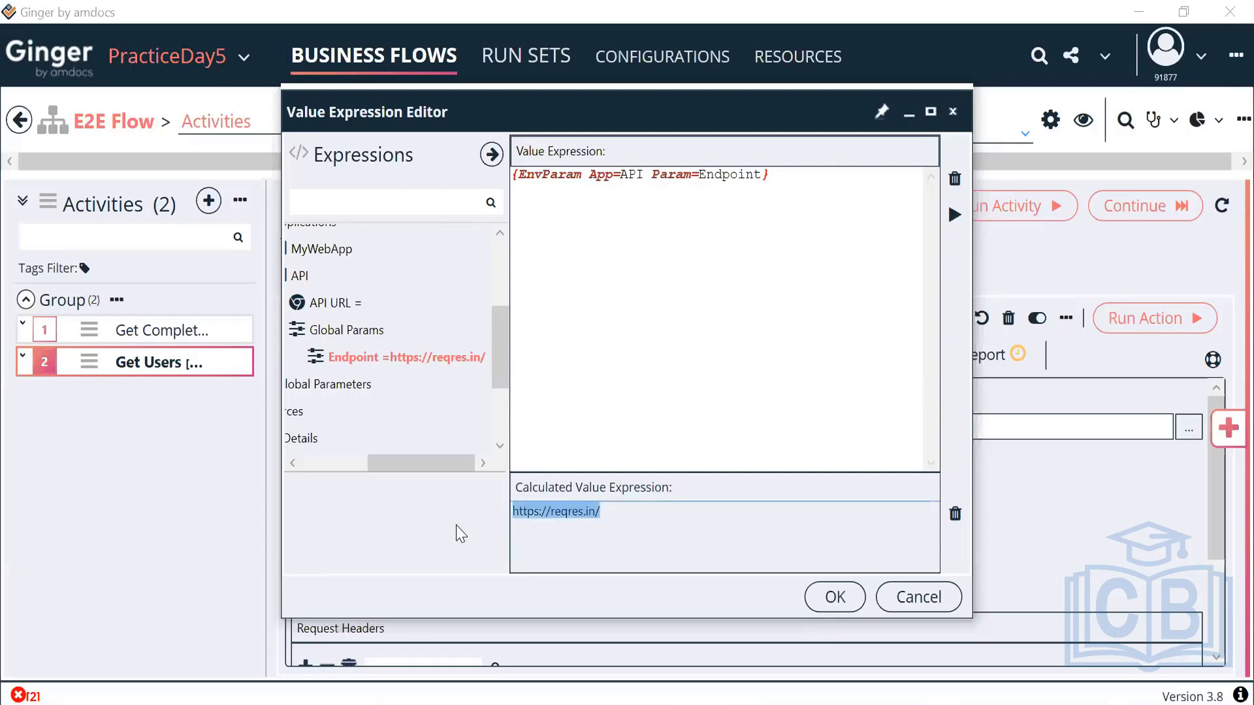
pyautogui.click(814, 180)
# - Append the global variable GBL_Last_Endpoint to the End Point URL expression after the environment's Endpoint parameter
pyautogui.moveTo(398, 460); pyautogui.dragTo(340, 457)
pyautogui.click(372, 276)
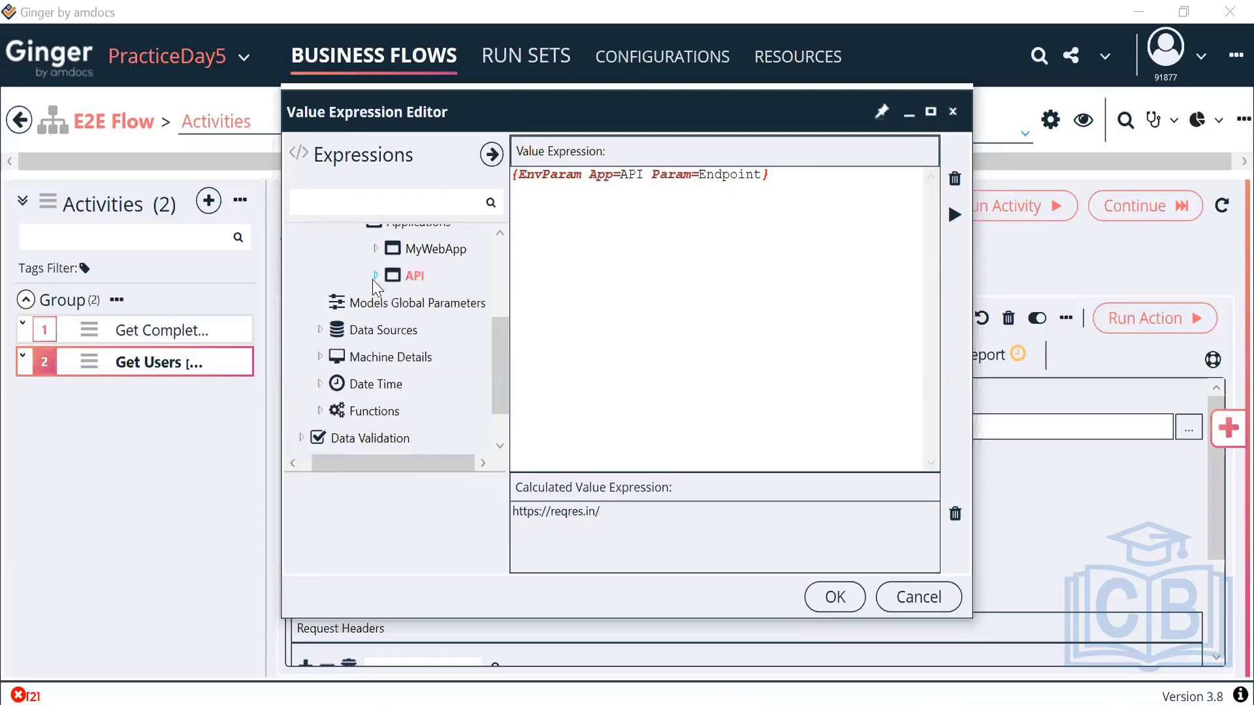
pyautogui.scroll(3, 324, 365)
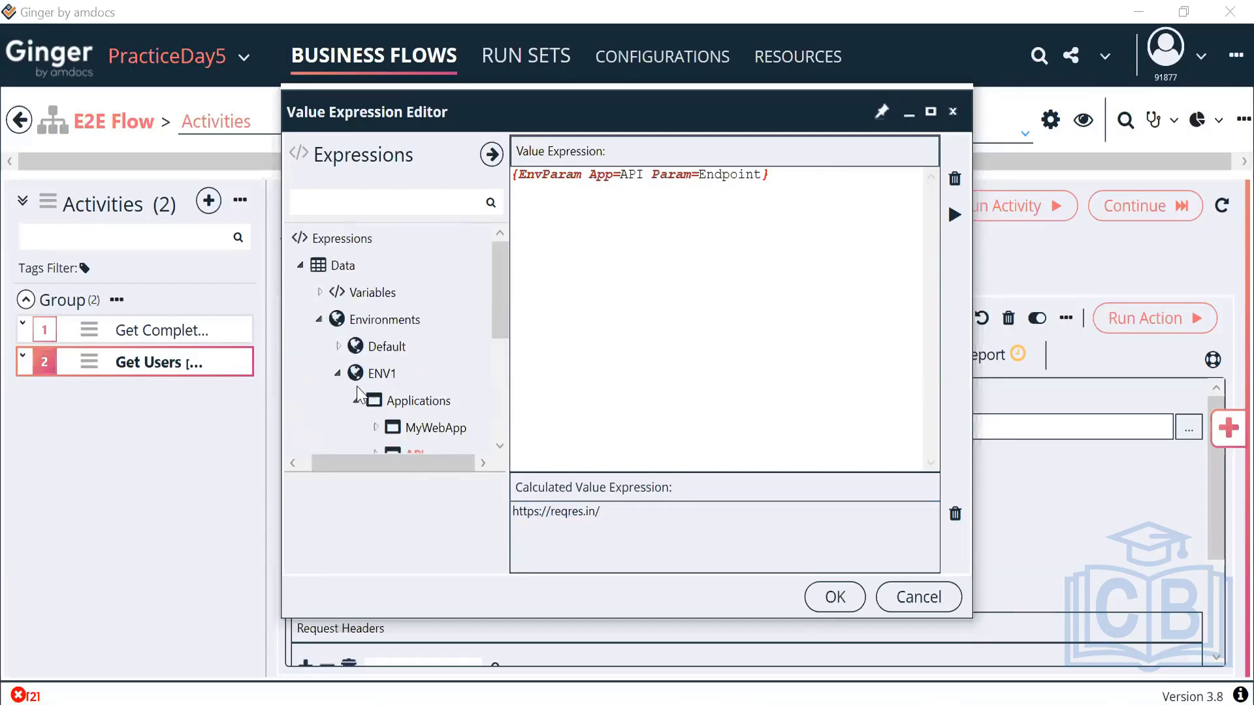
pyautogui.click(320, 321)
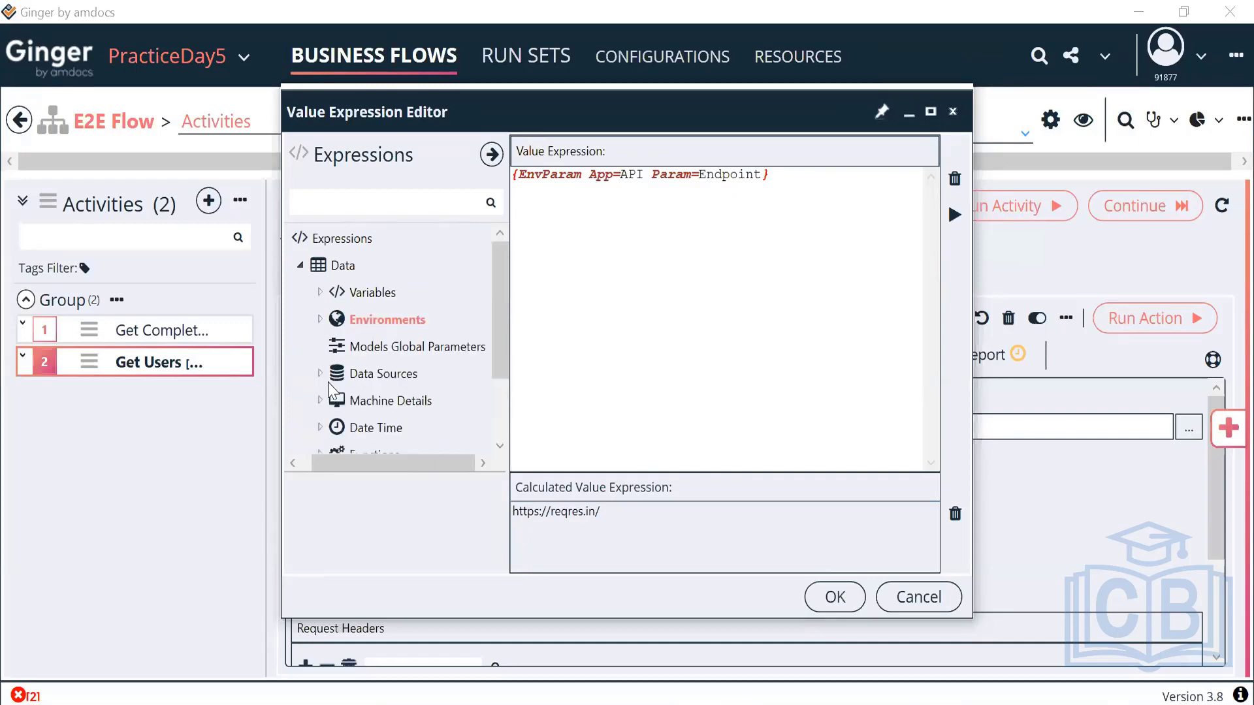
pyautogui.scroll(-3, 329, 391)
pyautogui.scroll(2, 333, 390)
pyautogui.click(320, 292)
pyautogui.click(338, 320)
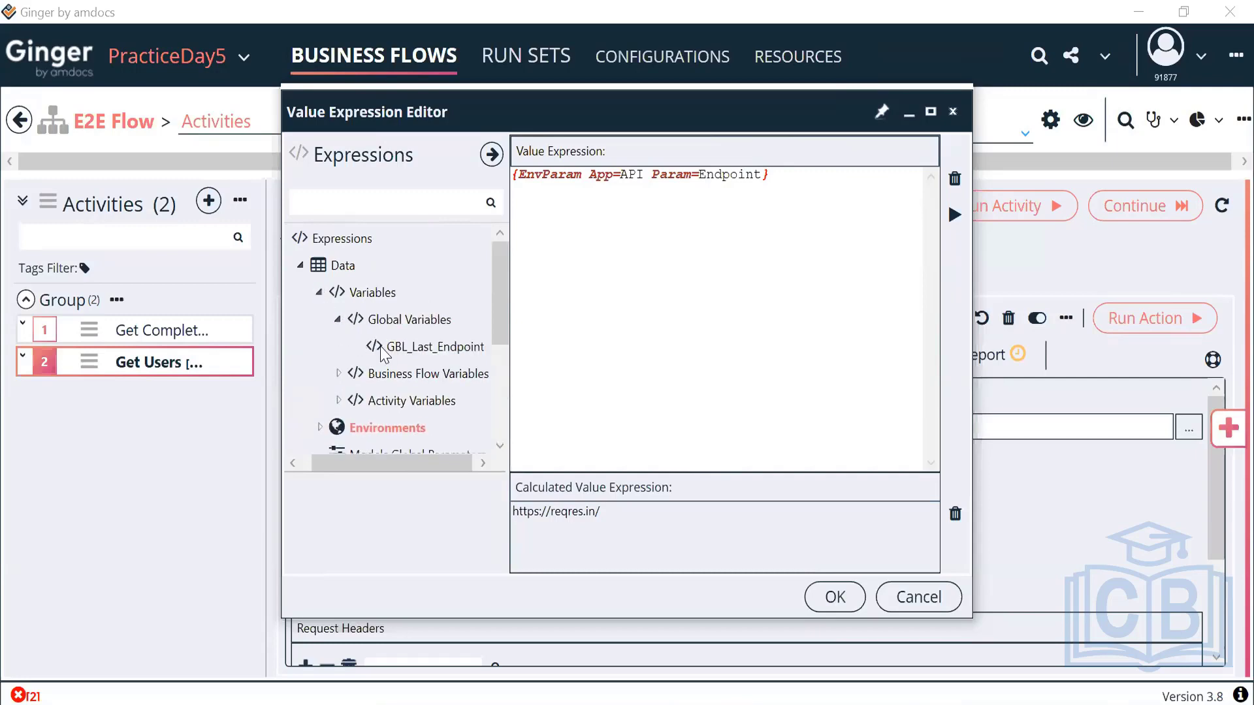
pyautogui.doubleClick(414, 352)
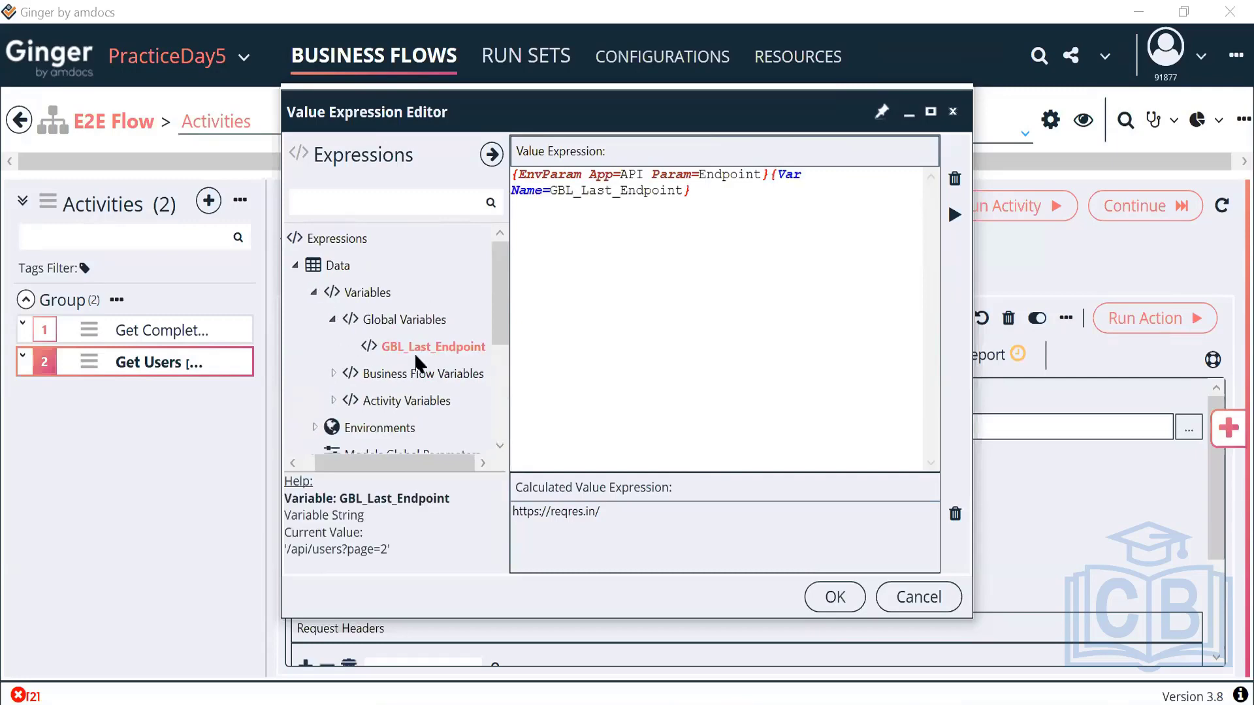
# - Calculate the combined End Point URL expression, check the slashes where its two parts join, and accept the expression
pyautogui.click(954, 215)
pyautogui.moveTo(606, 514); pyautogui.dragTo(591, 520)
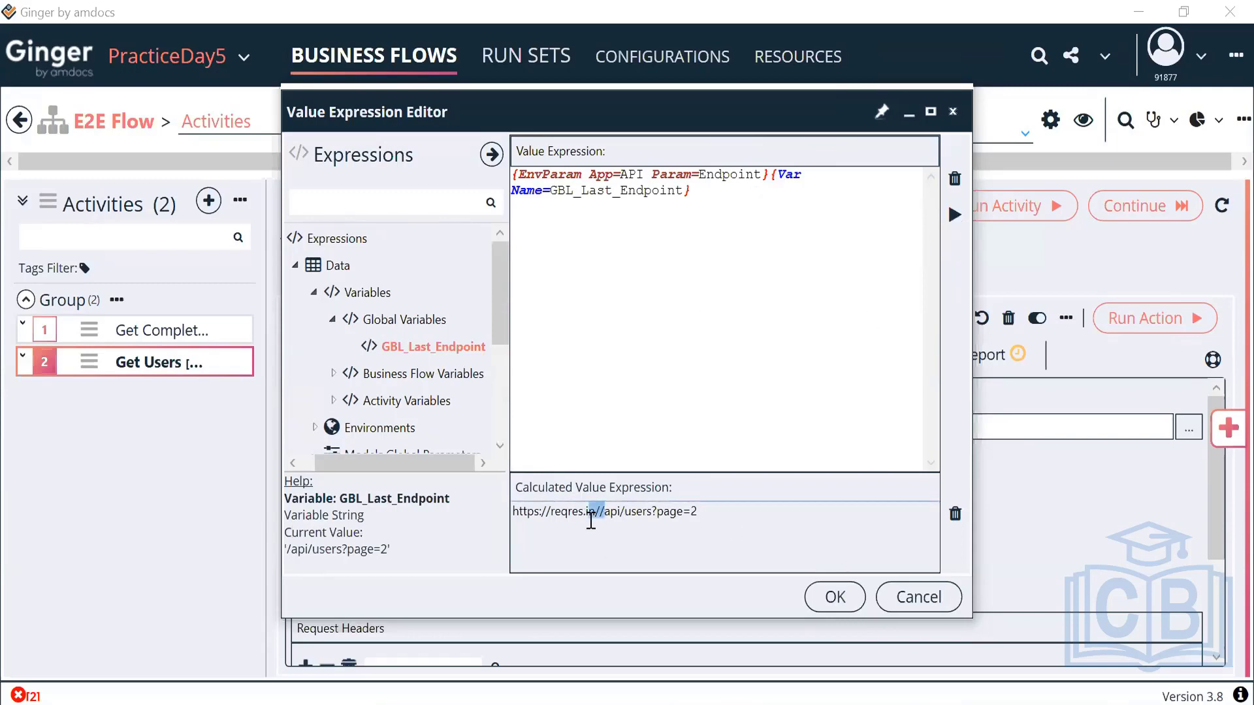
pyautogui.click(837, 596)
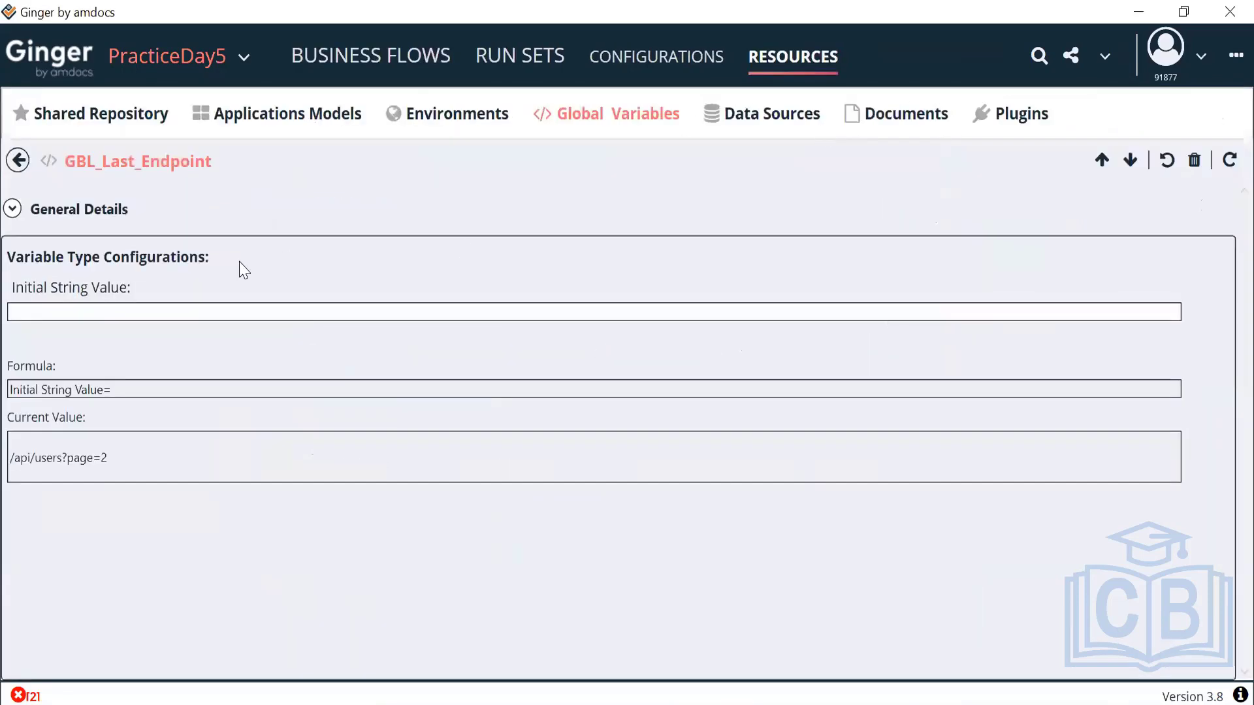
pyautogui.click(19, 160)
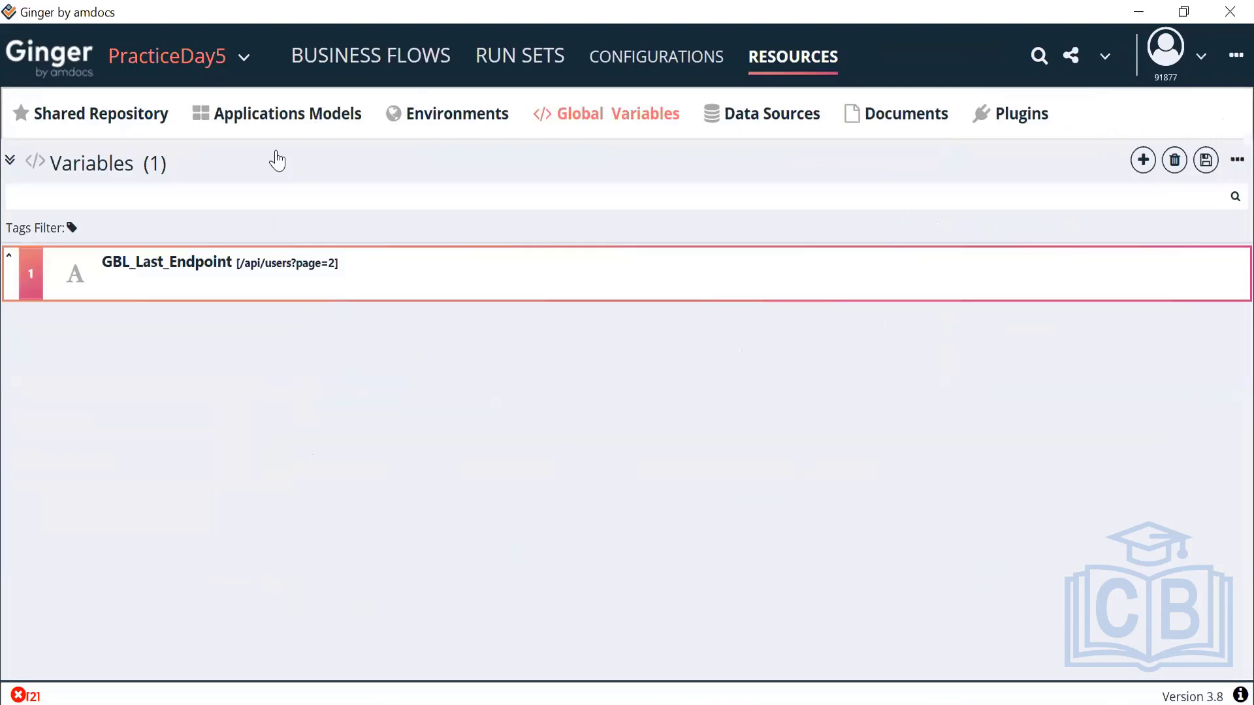
pyautogui.click(417, 129)
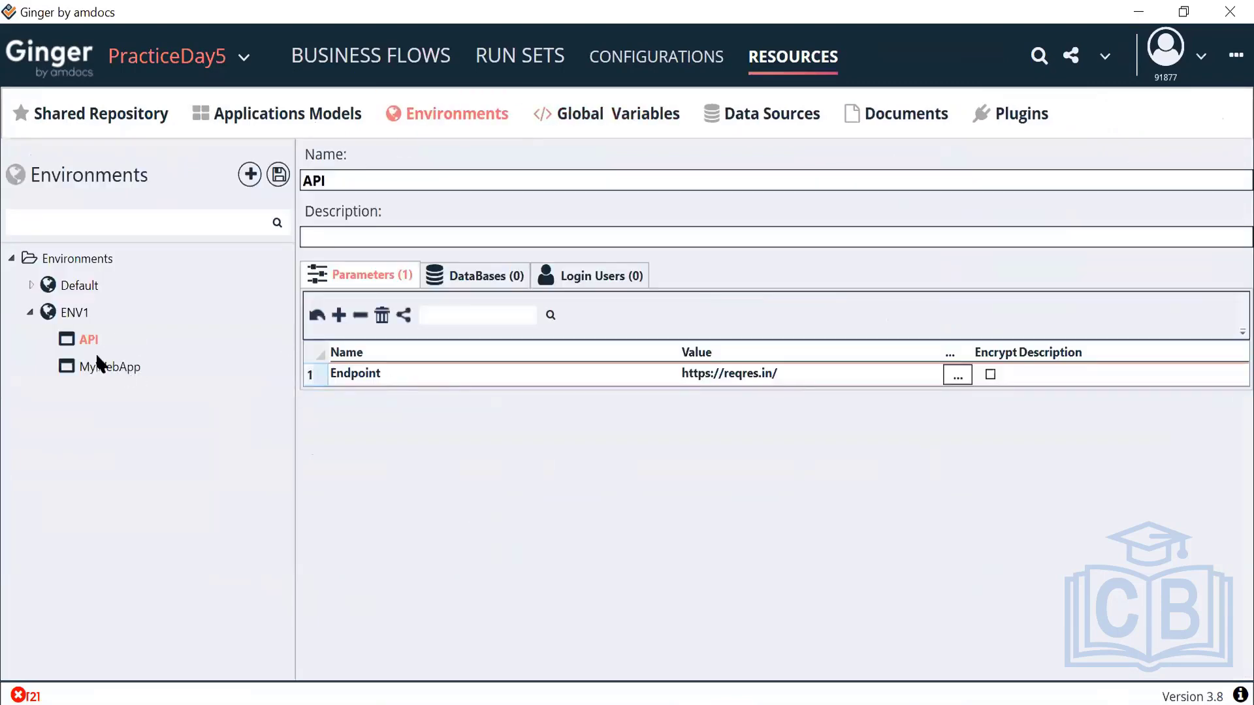
pyautogui.click(817, 371)
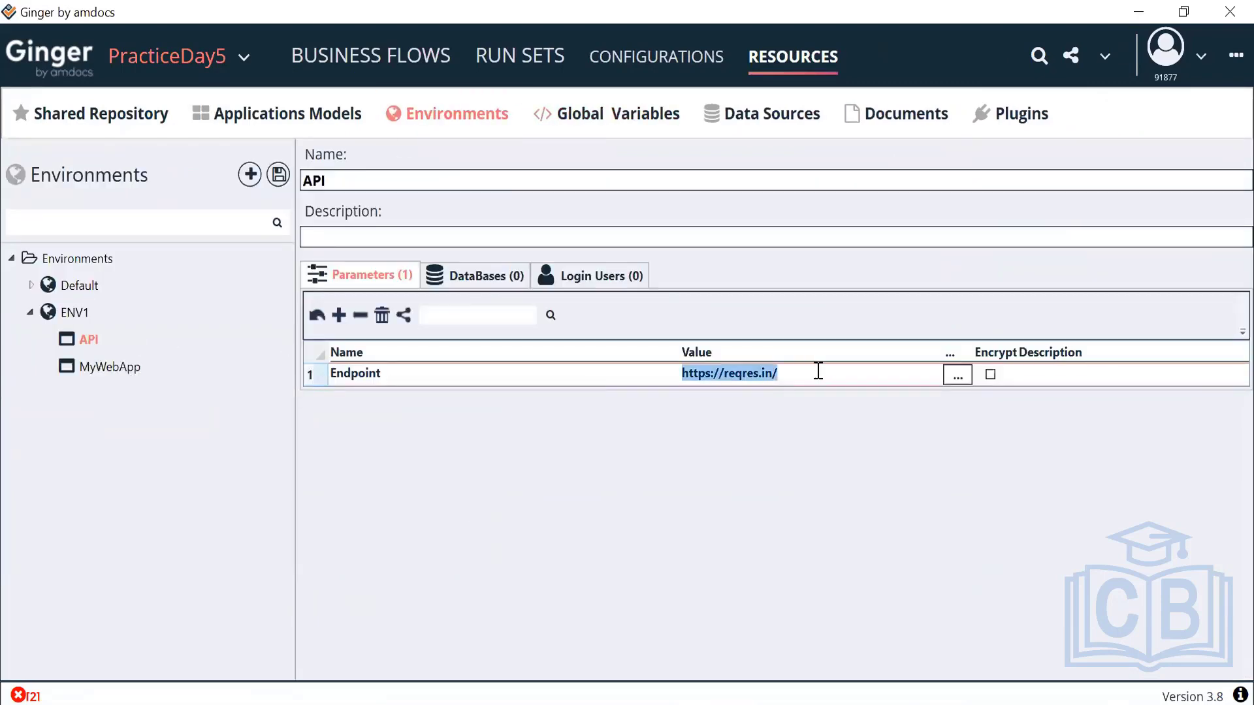
pyautogui.click(818, 371)
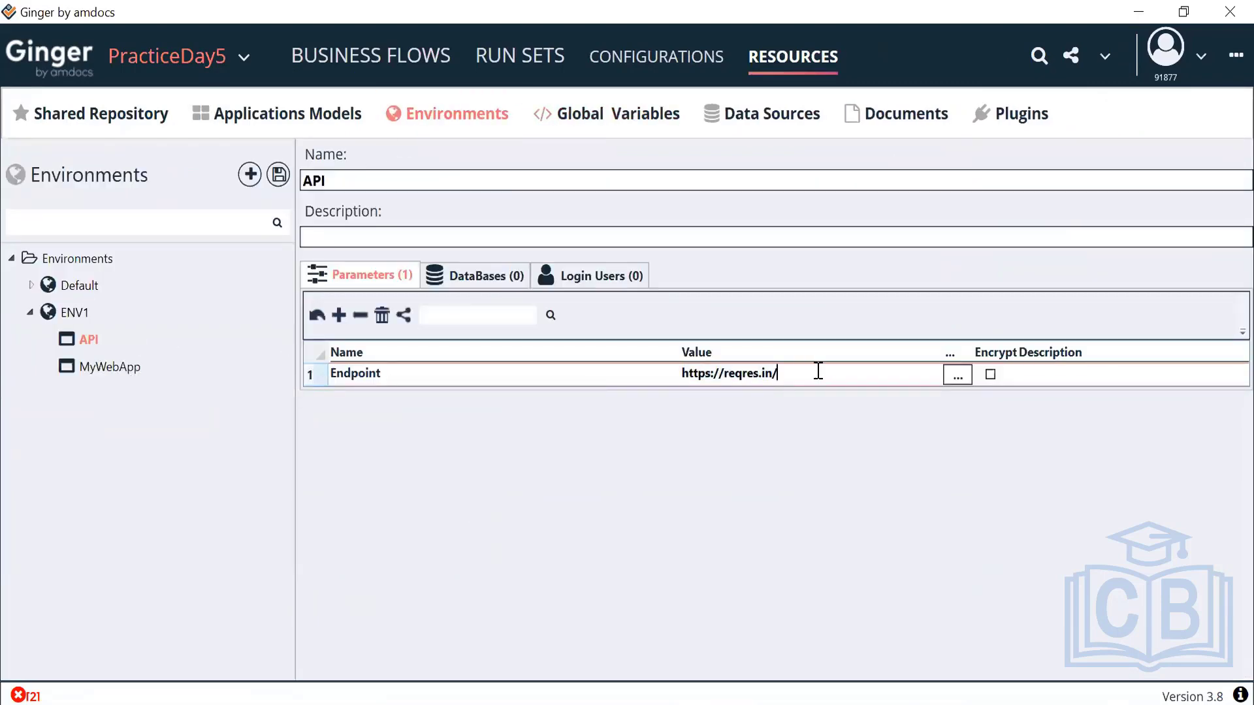
pyautogui.rightClick(87, 338)
pyautogui.click(133, 353)
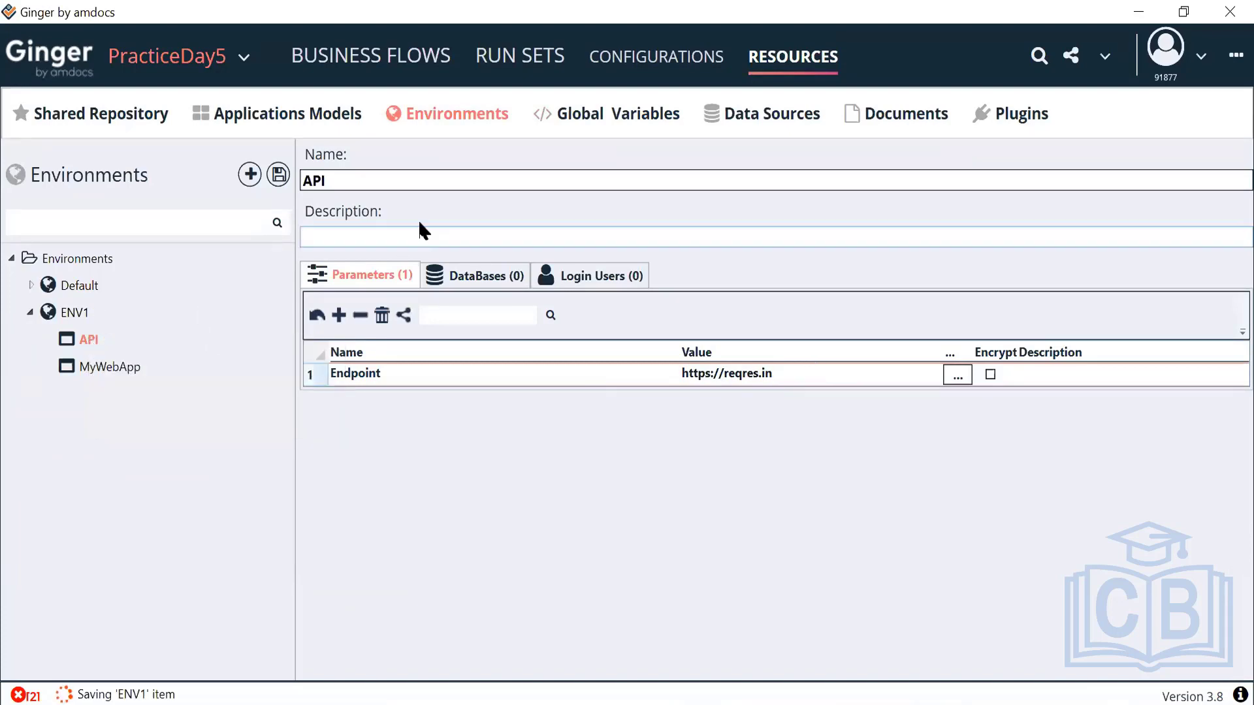
# - Return to the Get Users REST action in Business Flows and recalculate its End Point URL expression to check the resolved address
pyautogui.click(371, 56)
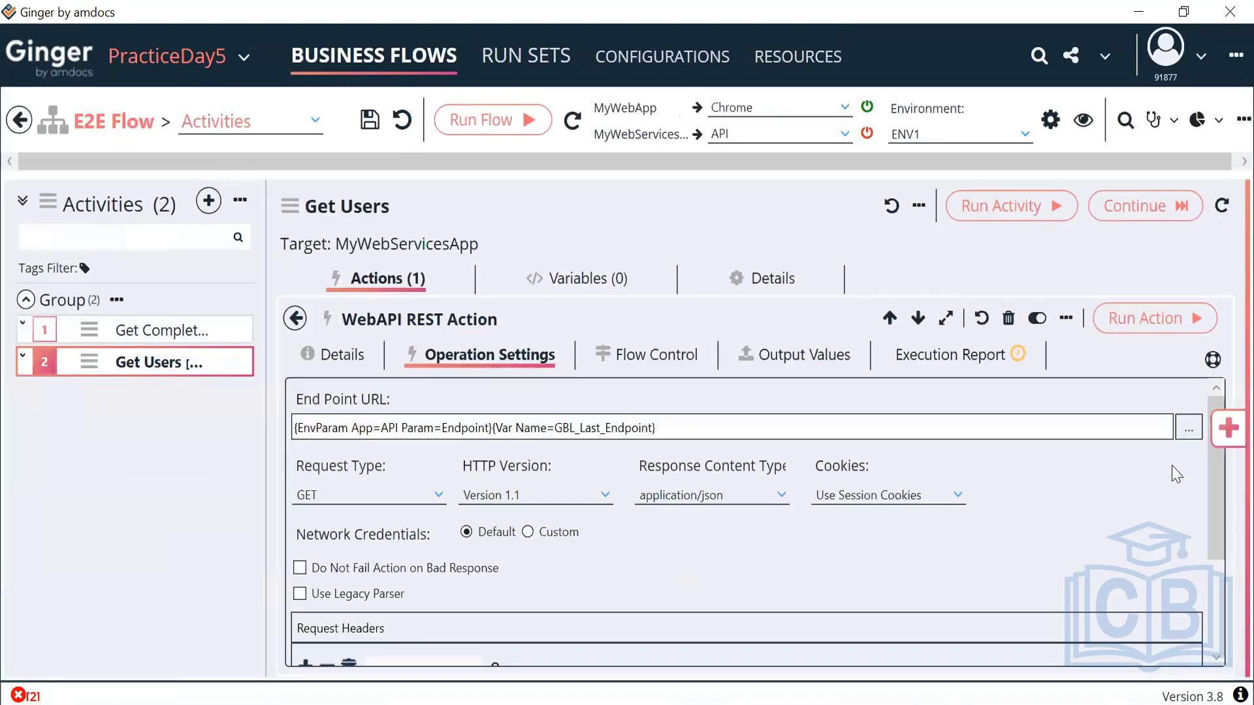
pyautogui.click(1189, 428)
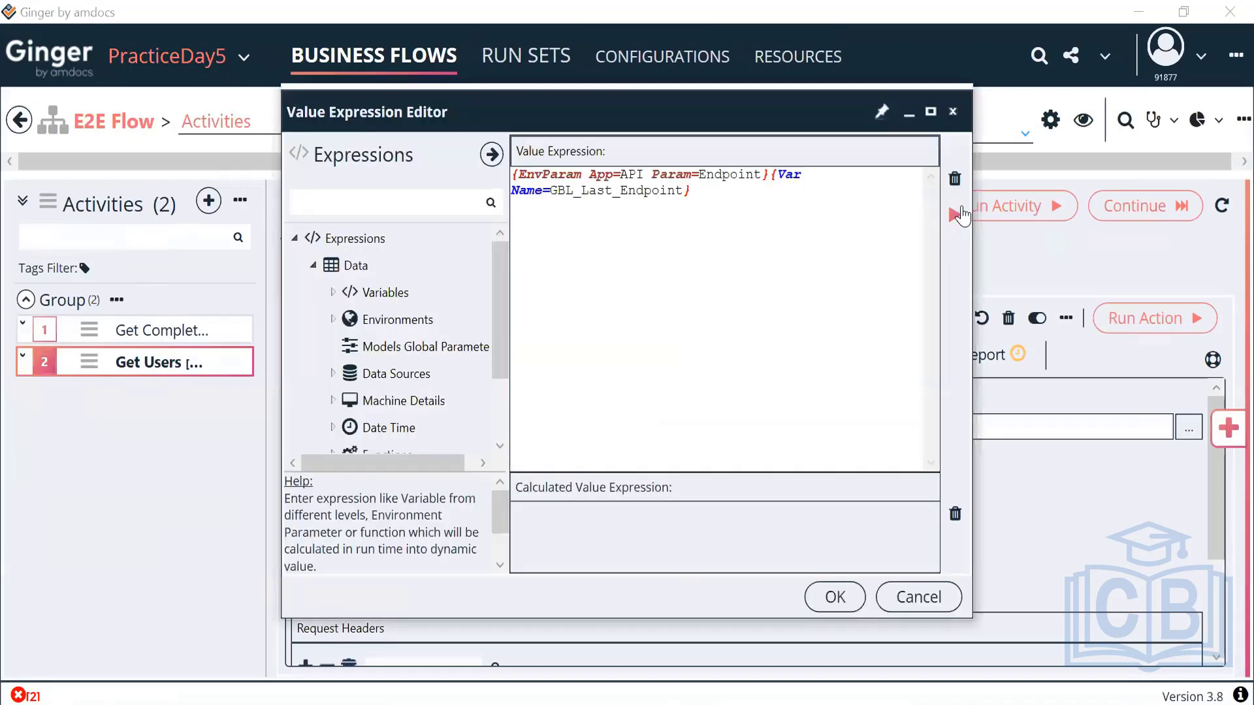
pyautogui.click(957, 215)
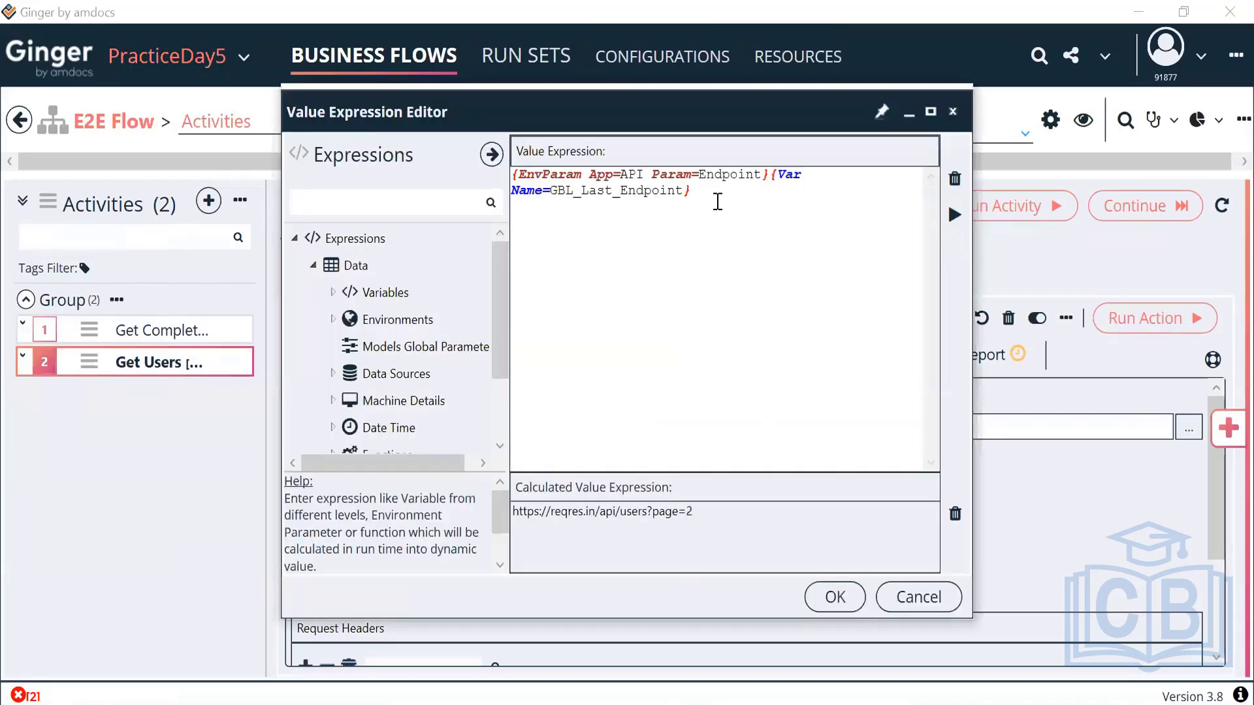
pyautogui.moveTo(693, 191); pyautogui.dragTo(503, 157)
pyautogui.moveTo(708, 513); pyautogui.dragTo(442, 502)
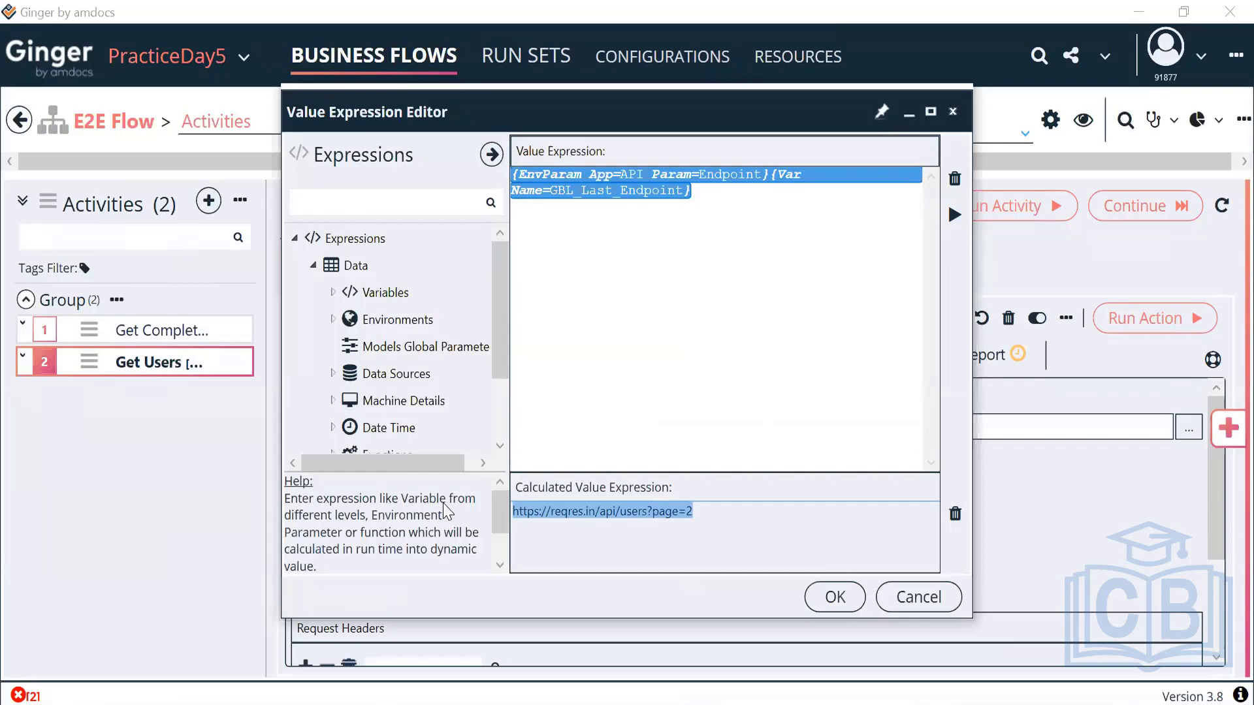
# - Examine the environment parameter part and the global variable part of the End Point URL expression, and close the editor
pyautogui.click(777, 374)
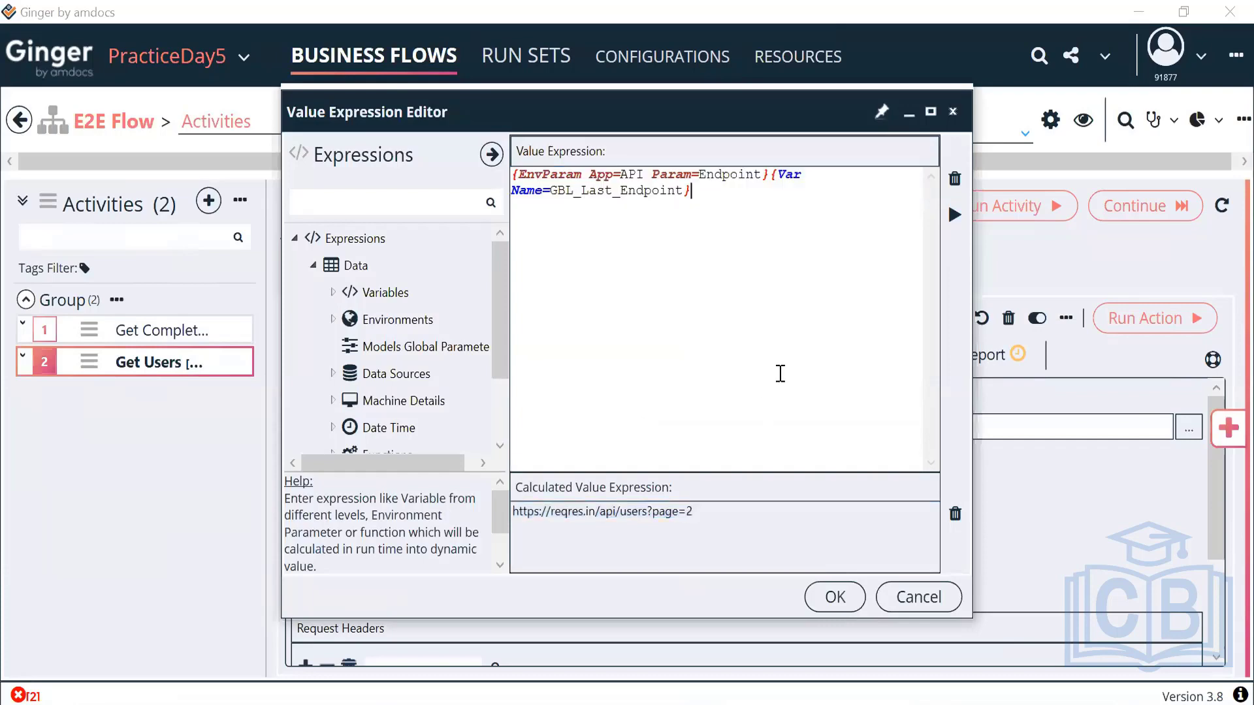
pyautogui.moveTo(770, 177); pyautogui.dragTo(512, 175)
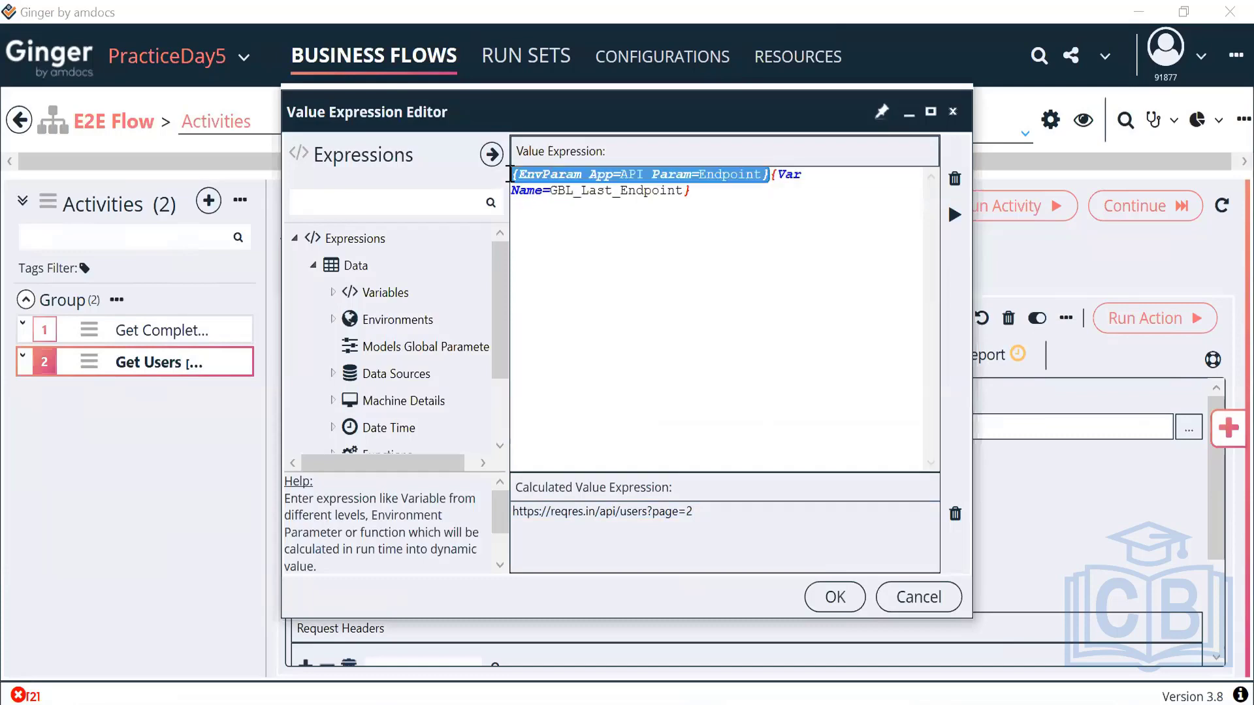
pyautogui.click(794, 330)
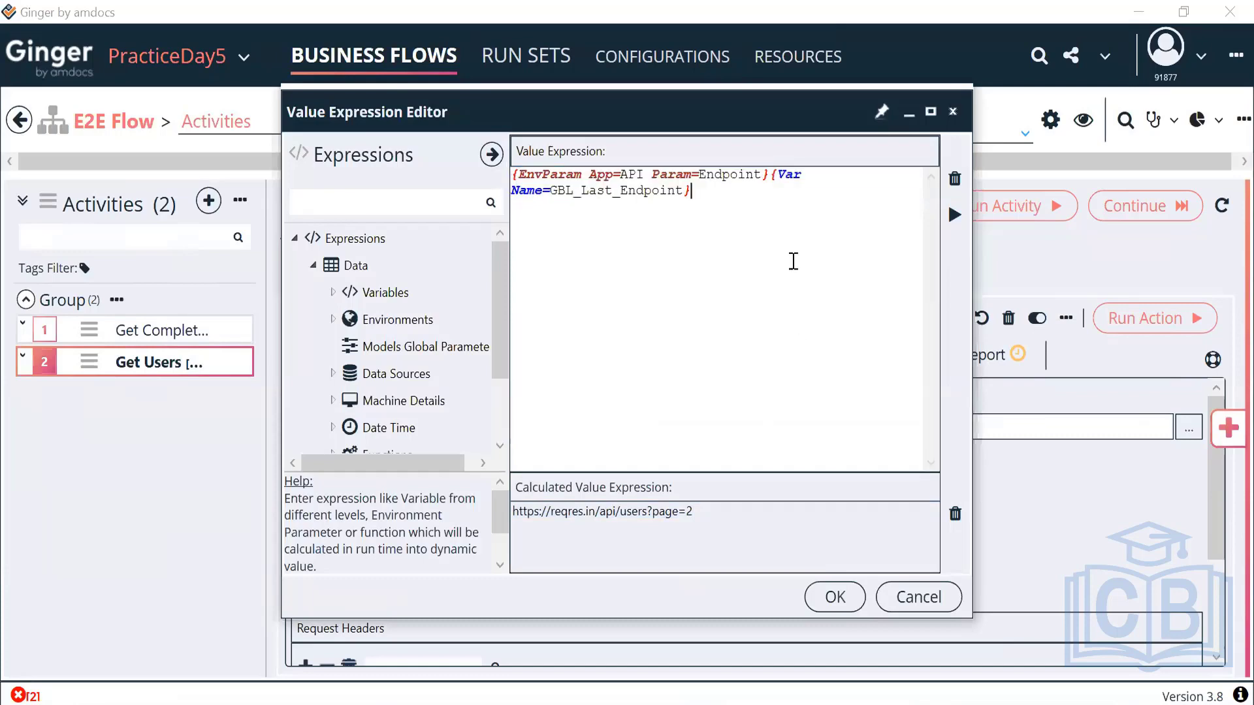
pyautogui.moveTo(773, 176); pyautogui.dragTo(812, 207)
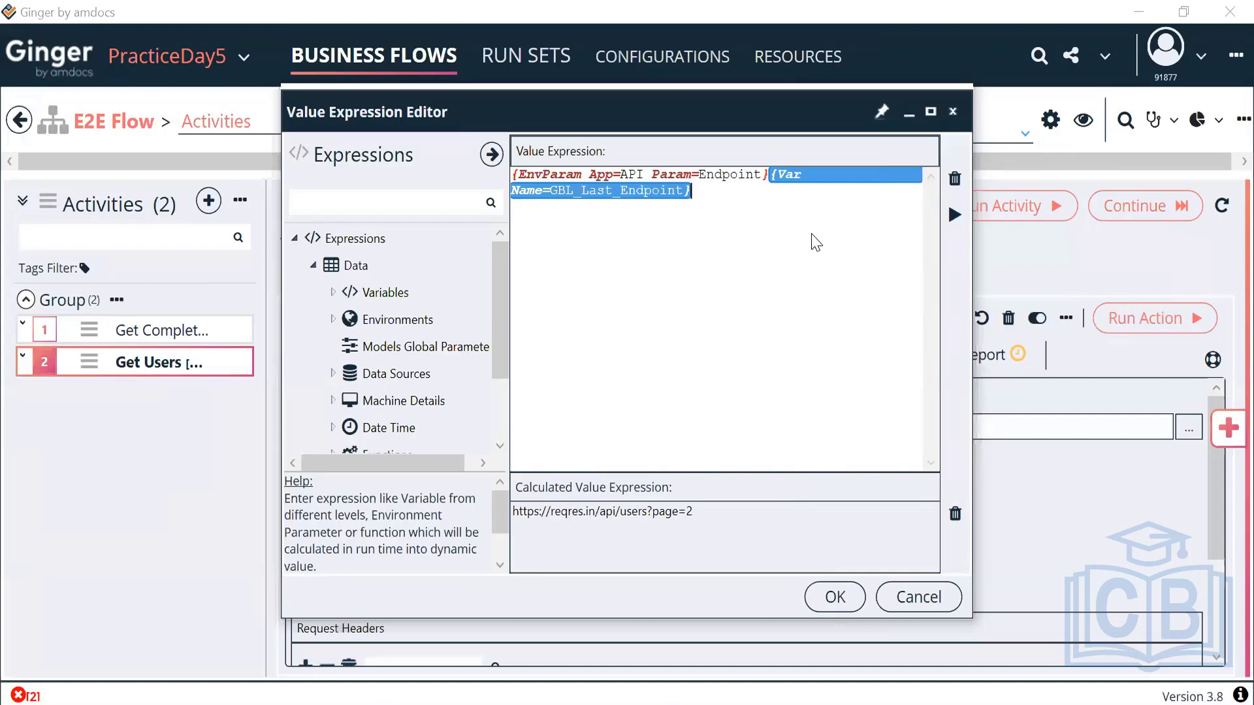
pyautogui.click(785, 192)
pyautogui.moveTo(770, 175); pyautogui.dragTo(817, 216)
pyautogui.click(840, 599)
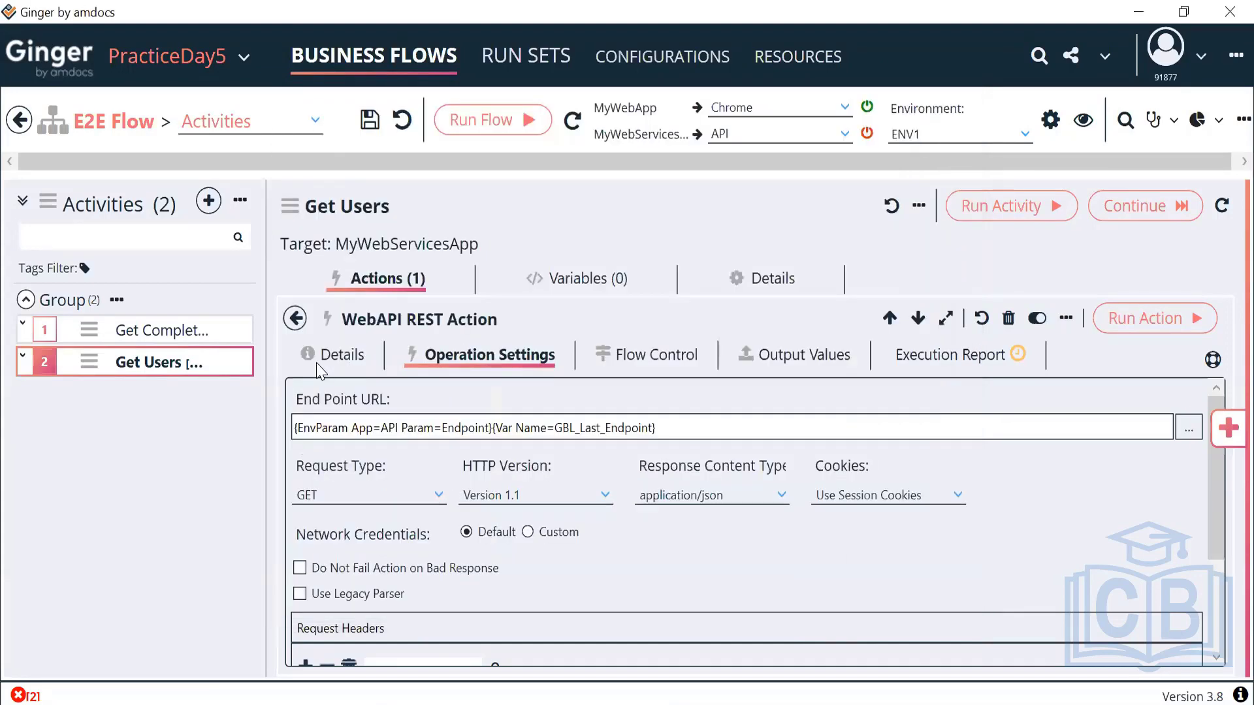
# - Review the variables and actions of the Get Complete EndPoint activity
pyautogui.click(150, 343)
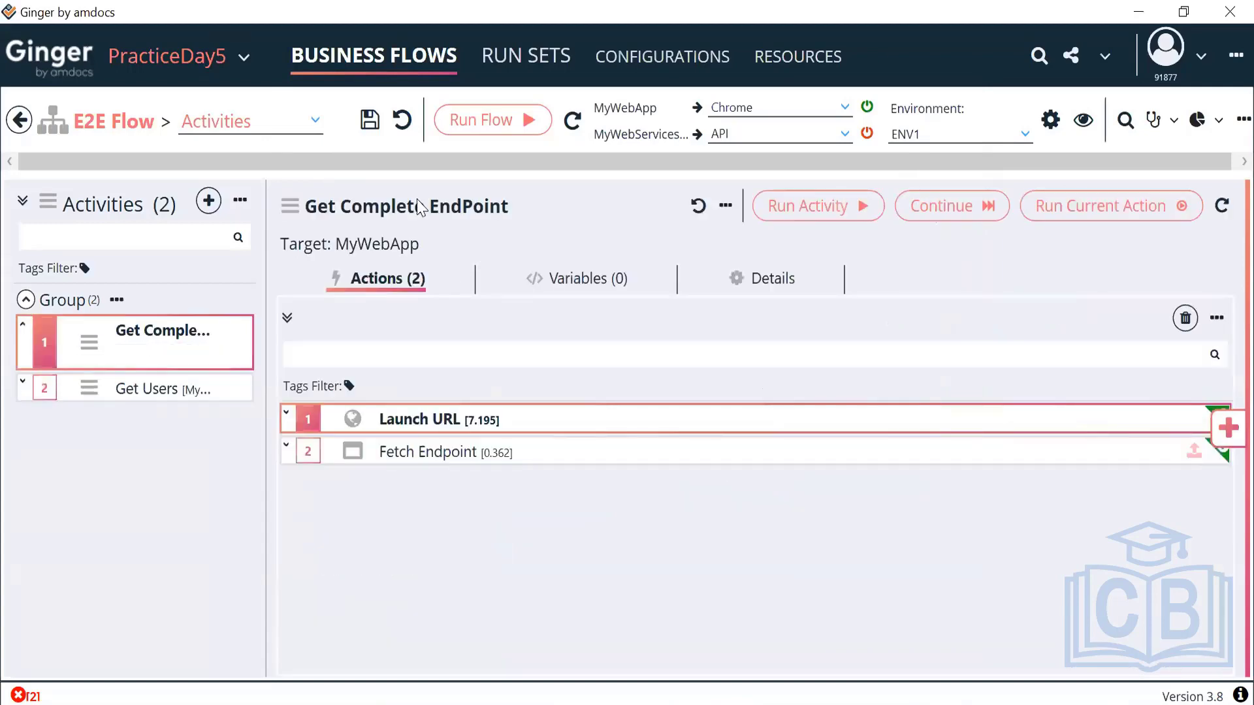
pyautogui.click(577, 282)
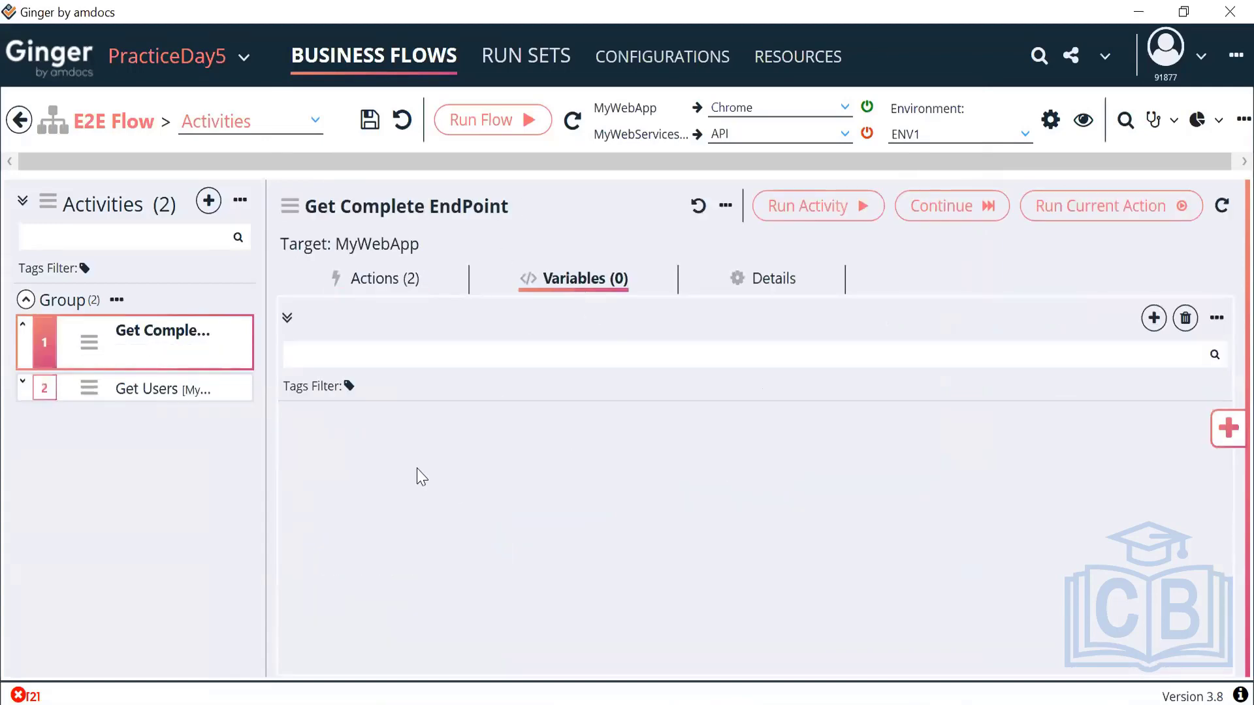
pyautogui.click(395, 281)
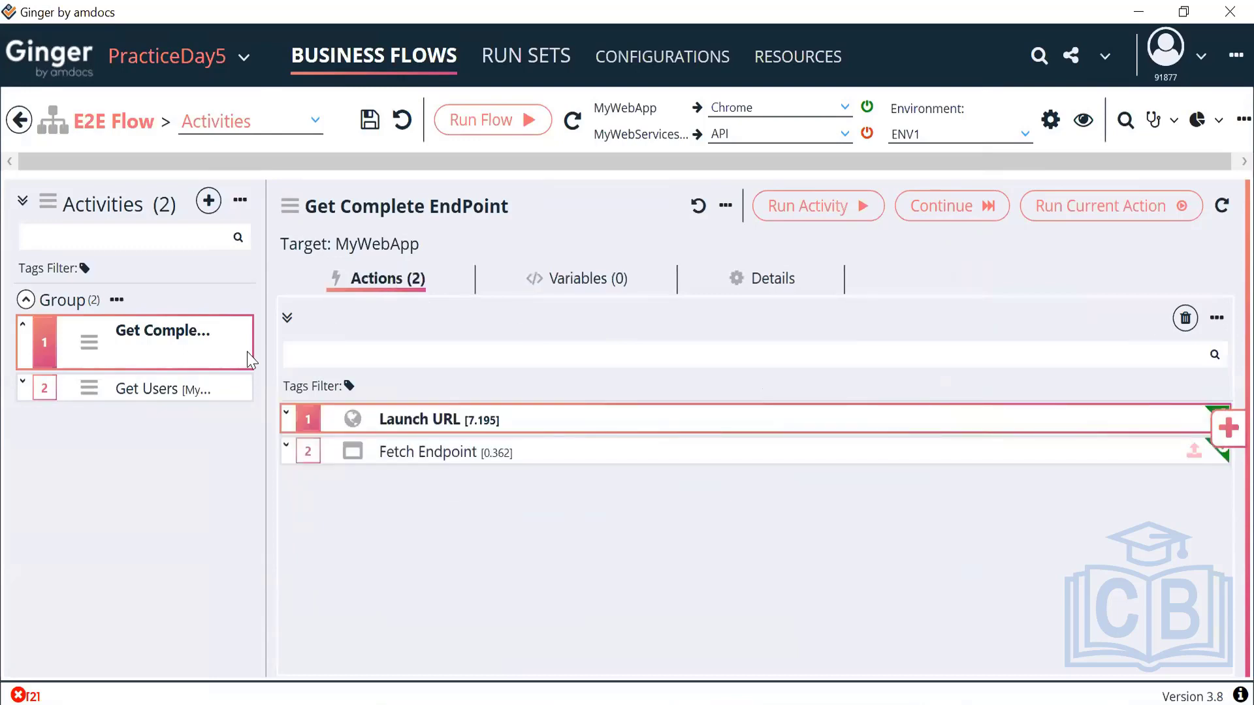
pyautogui.moveTo(126, 401)
# - Change the description of the WebAPI REST Action in the Get Users activity to Get Users
pyautogui.click(188, 386)
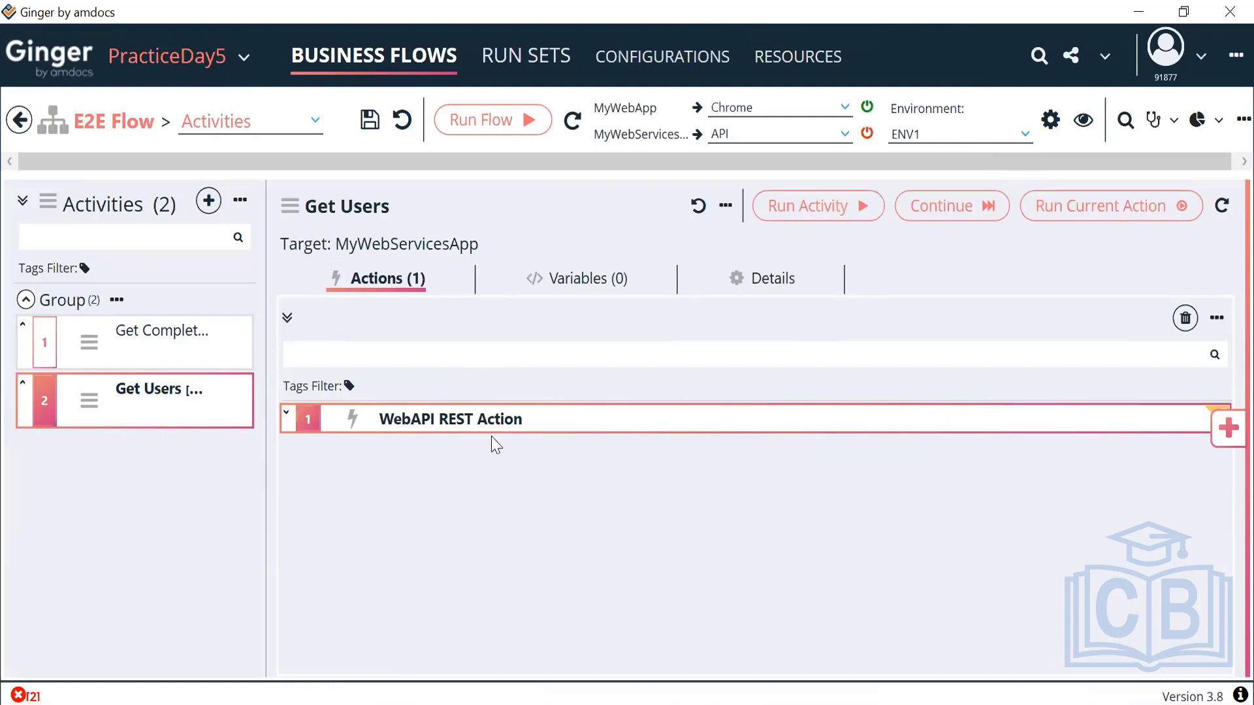
pyautogui.doubleClick(530, 428)
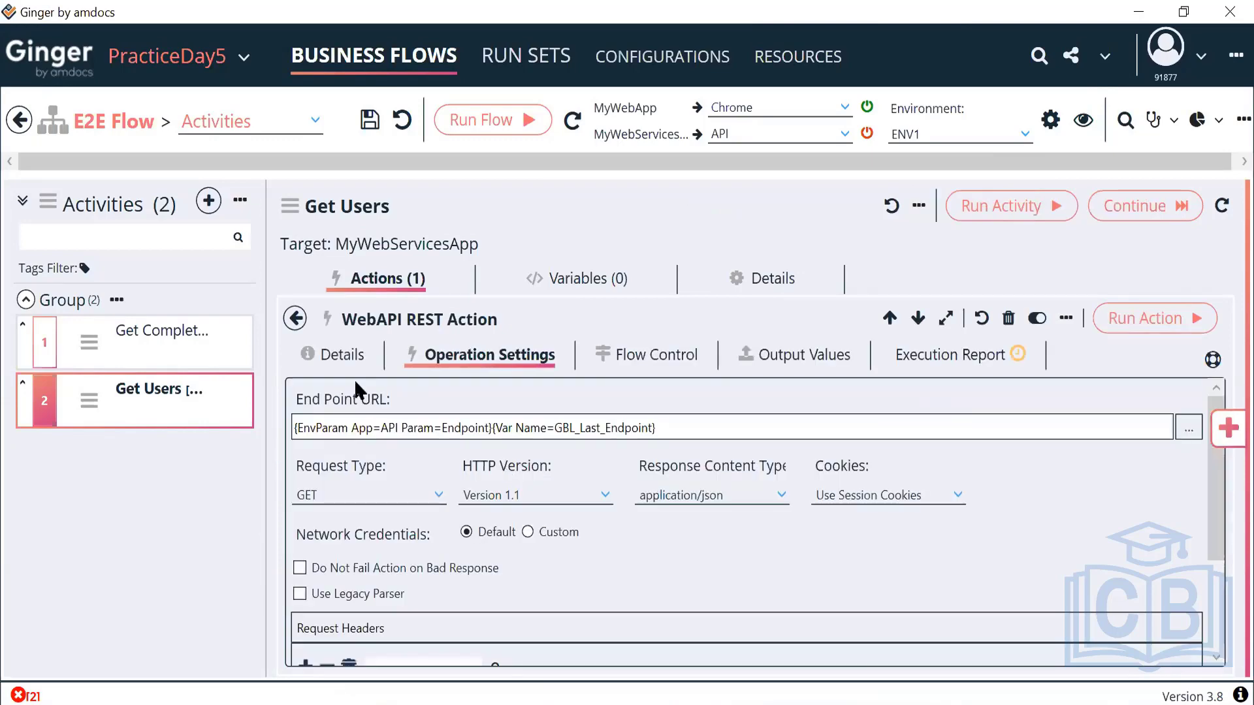
pyautogui.click(342, 355)
pyautogui.moveTo(432, 461); pyautogui.dragTo(267, 453)
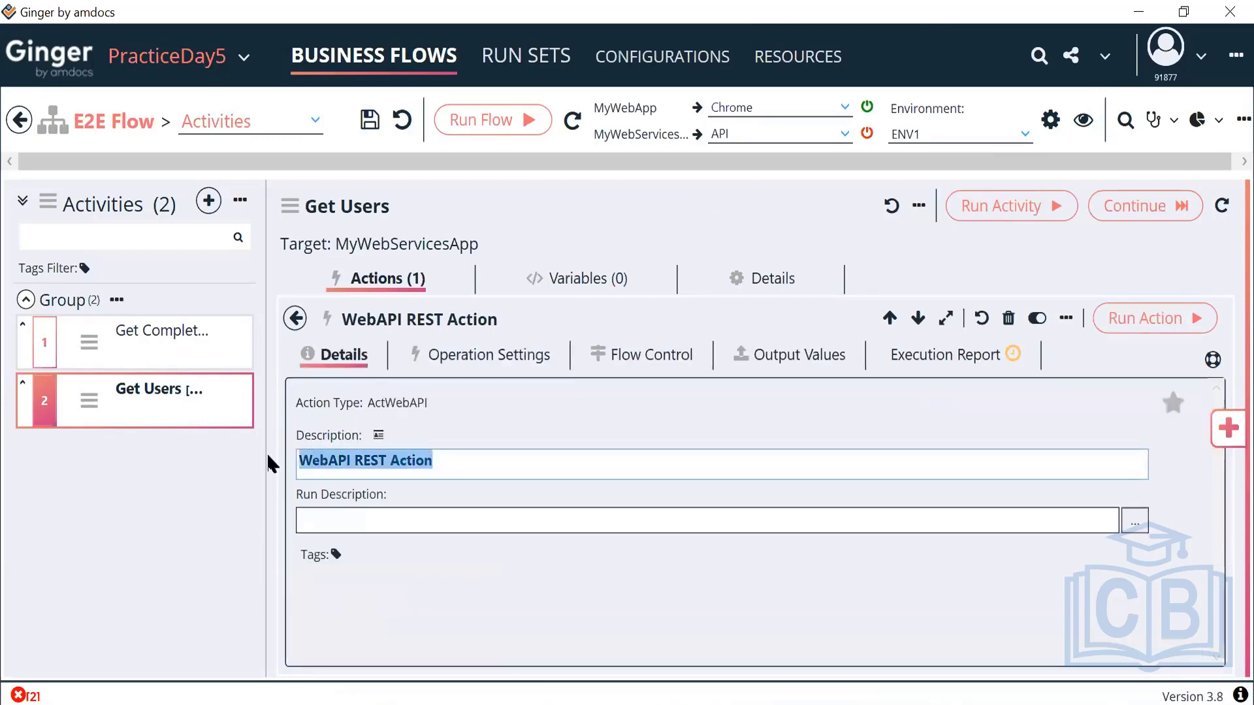
pyautogui.write('GEt')
pyautogui.press('BackSpace')
pyautogui.press('BackSpace')
pyautogui.write('e')
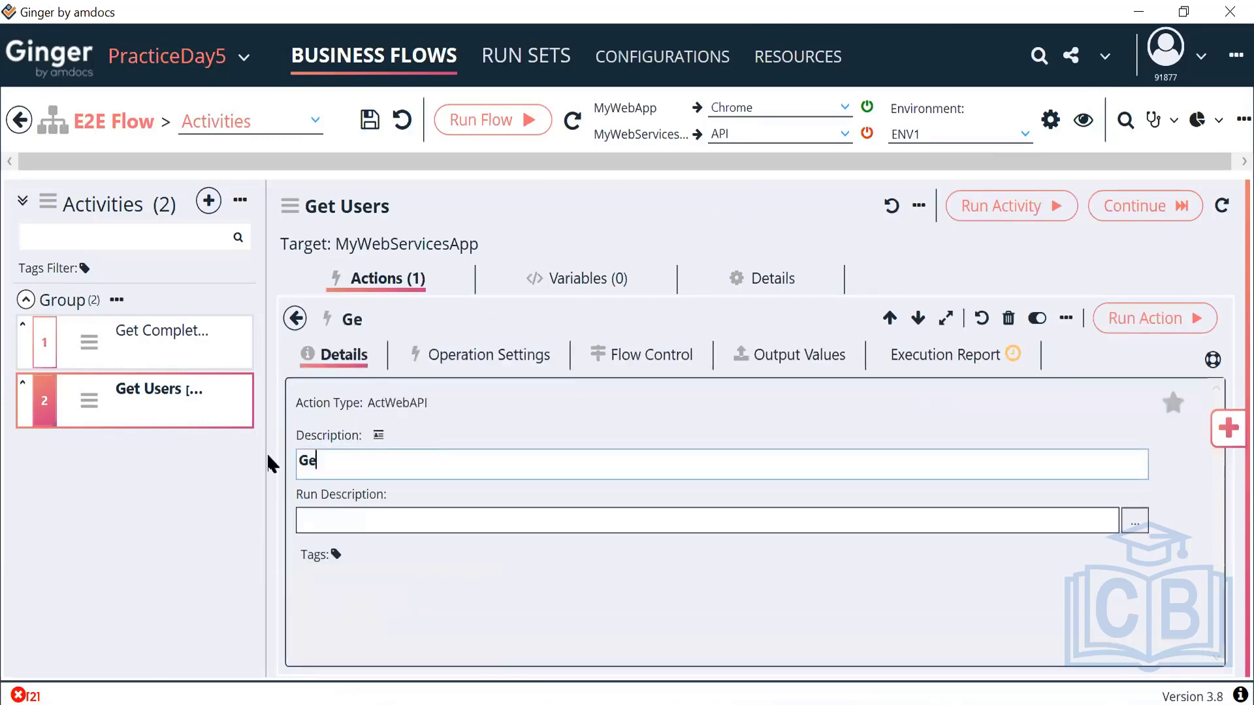
pyautogui.write('t User')
pyautogui.press('BackSpace')
pyautogui.press('BackSpace')
pyautogui.press('BackSpace')
pyautogui.write('sers')
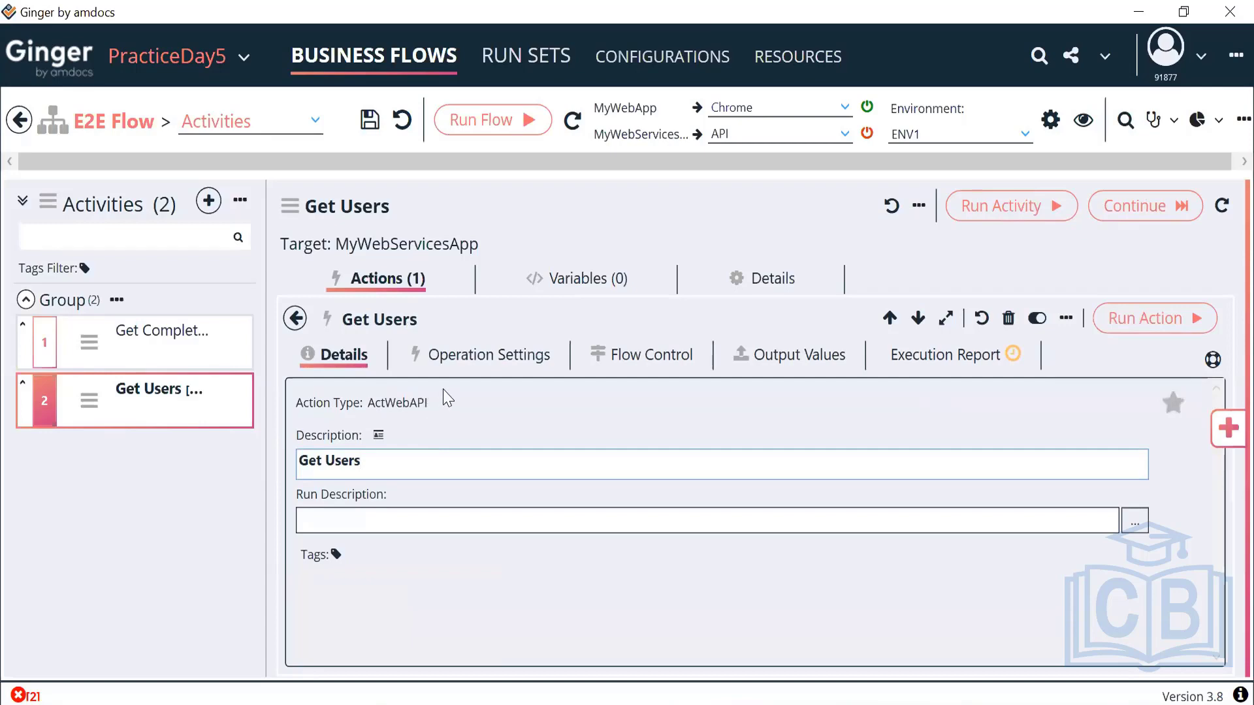
# - Calculate the End Point URL expression in the Get Users action's operation settings to verify its value, and close the editor
pyautogui.click(500, 355)
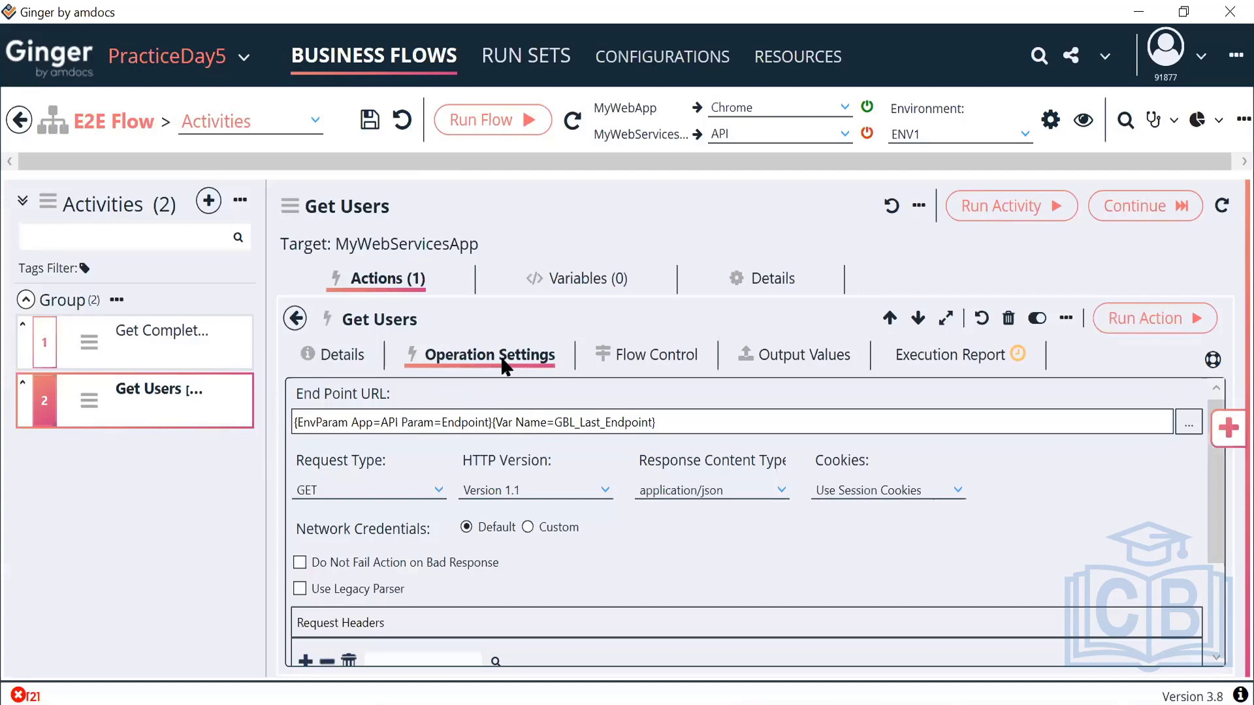
pyautogui.click(1188, 425)
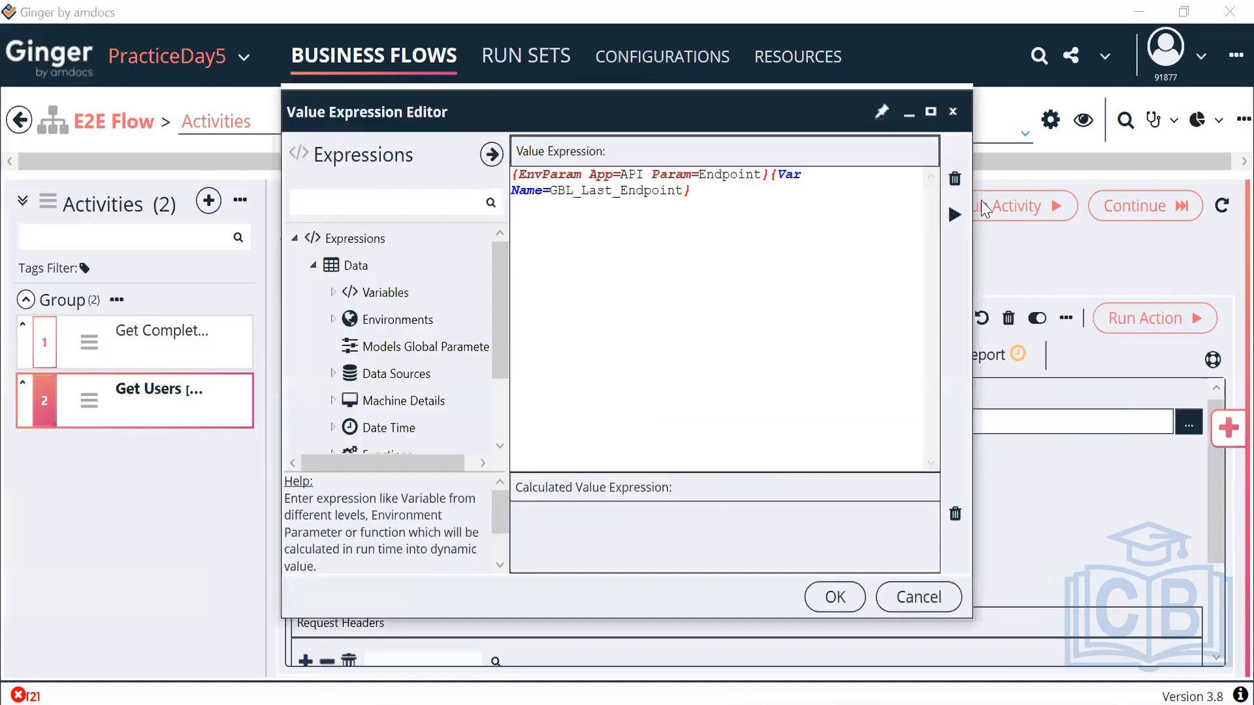
pyautogui.click(953, 218)
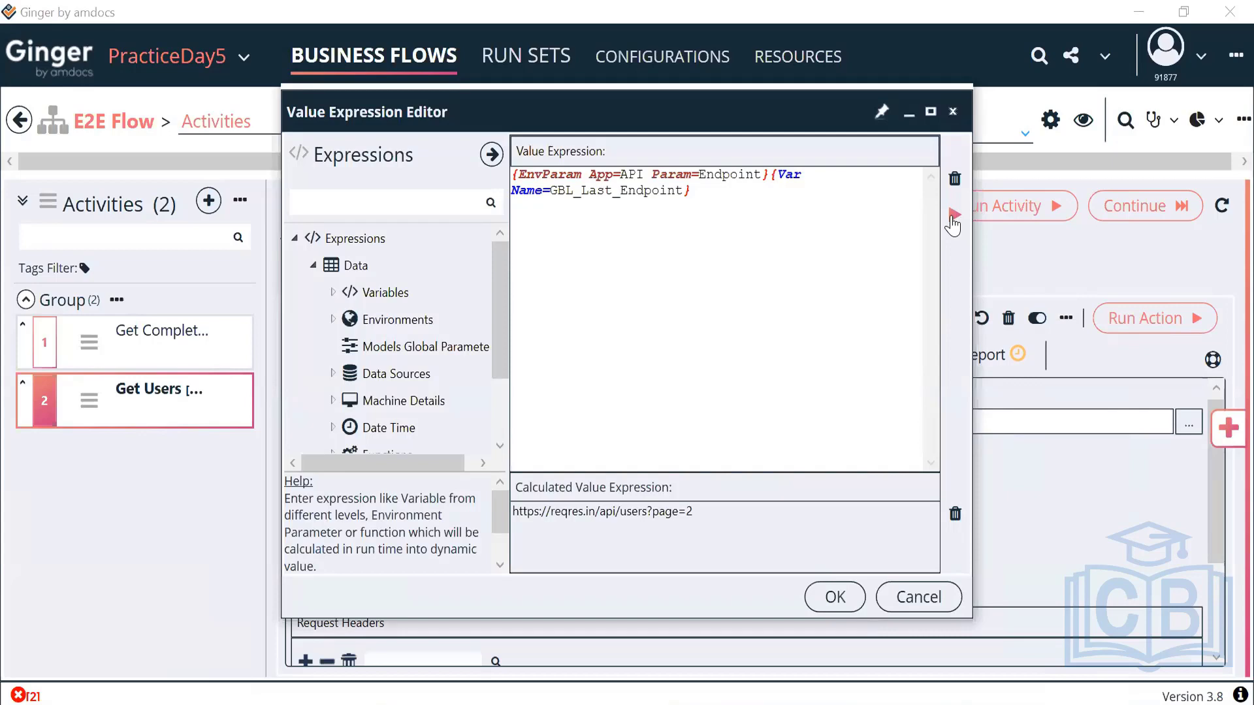
pyautogui.click(835, 597)
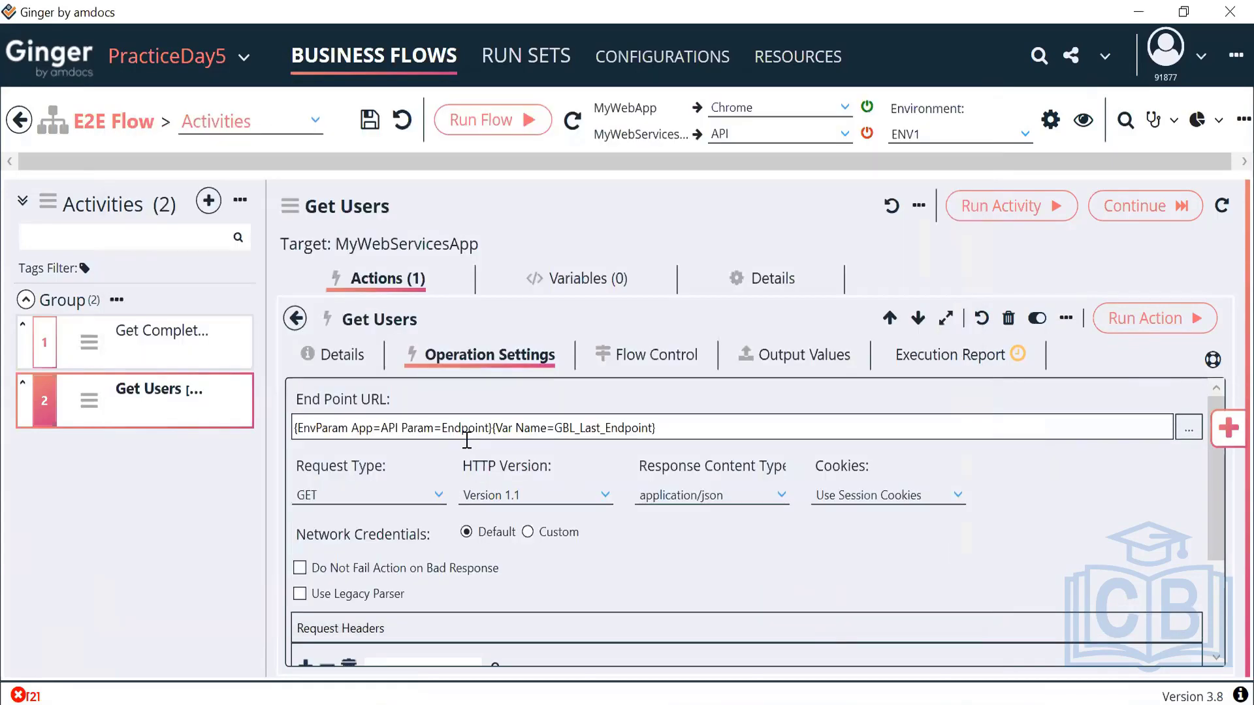
# - Review the request types of the Get Users action, keep GET, and compare it with the List Users request on reqres.in
pyautogui.click(409, 494)
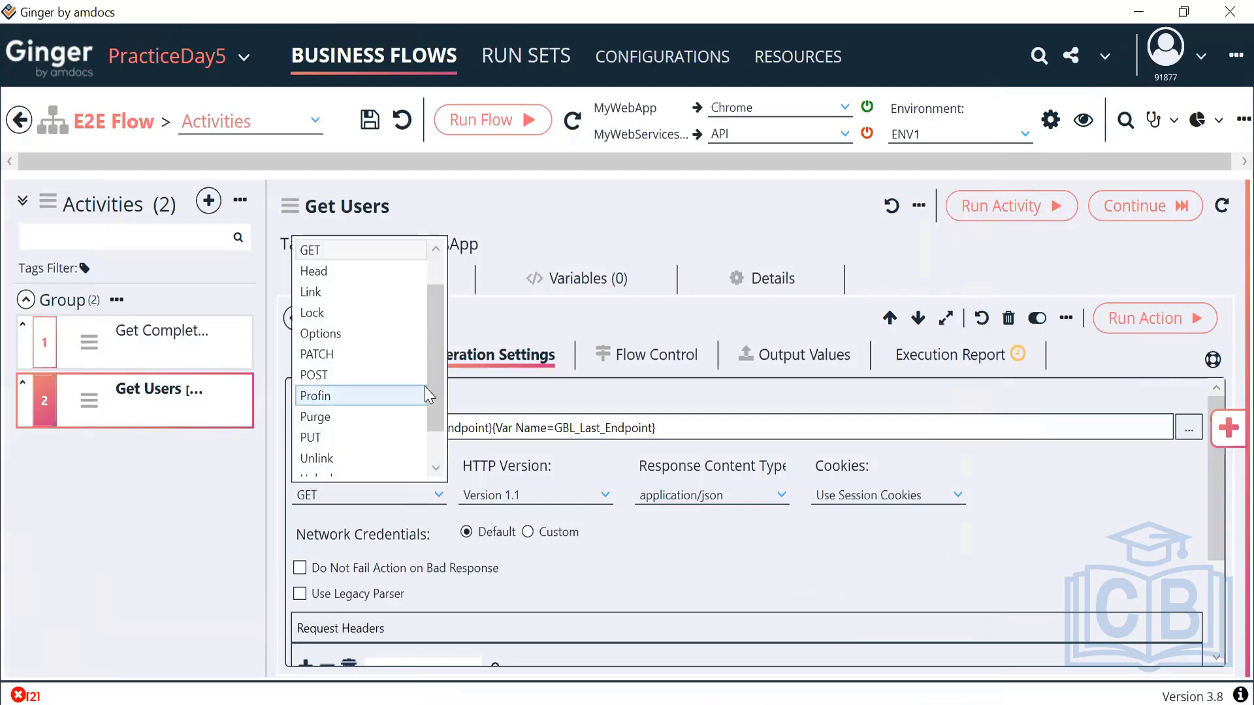
pyautogui.moveTo(421, 330)
pyautogui.mouseDown()
pyautogui.moveTo(425, 300)
pyautogui.moveTo(453, 429)
pyautogui.moveTo(432, 312)
pyautogui.mouseUp()
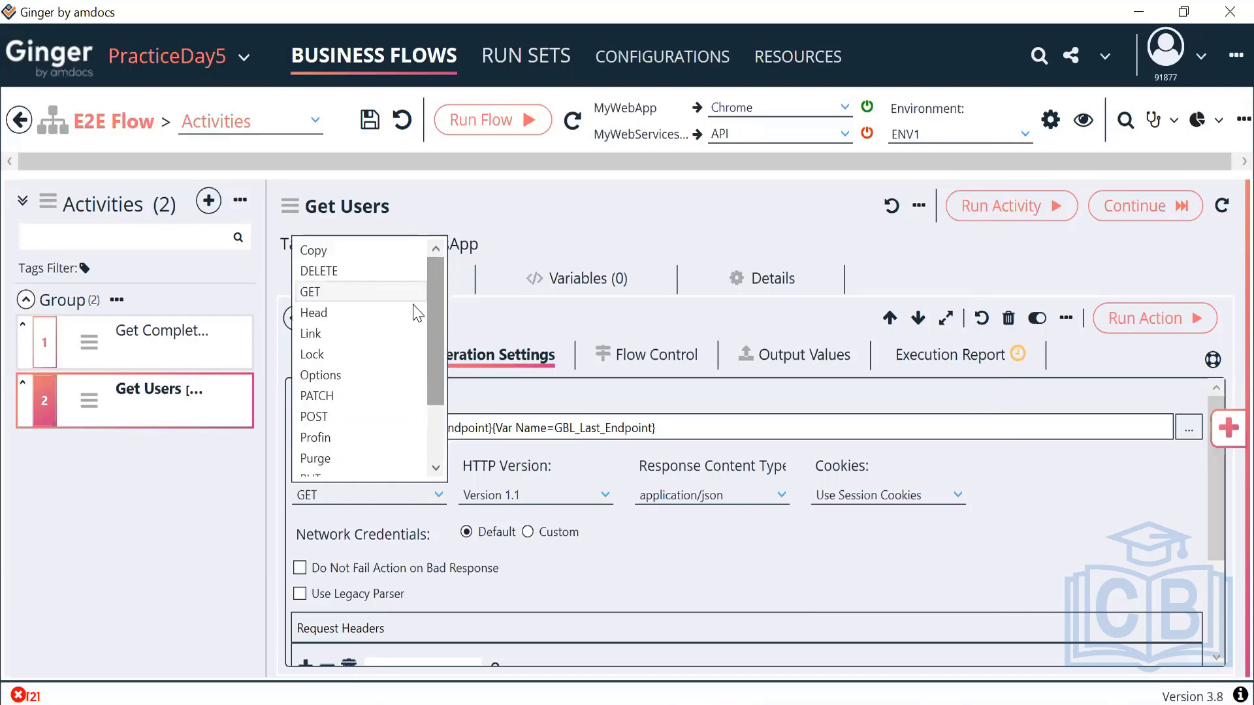
pyautogui.click(334, 294)
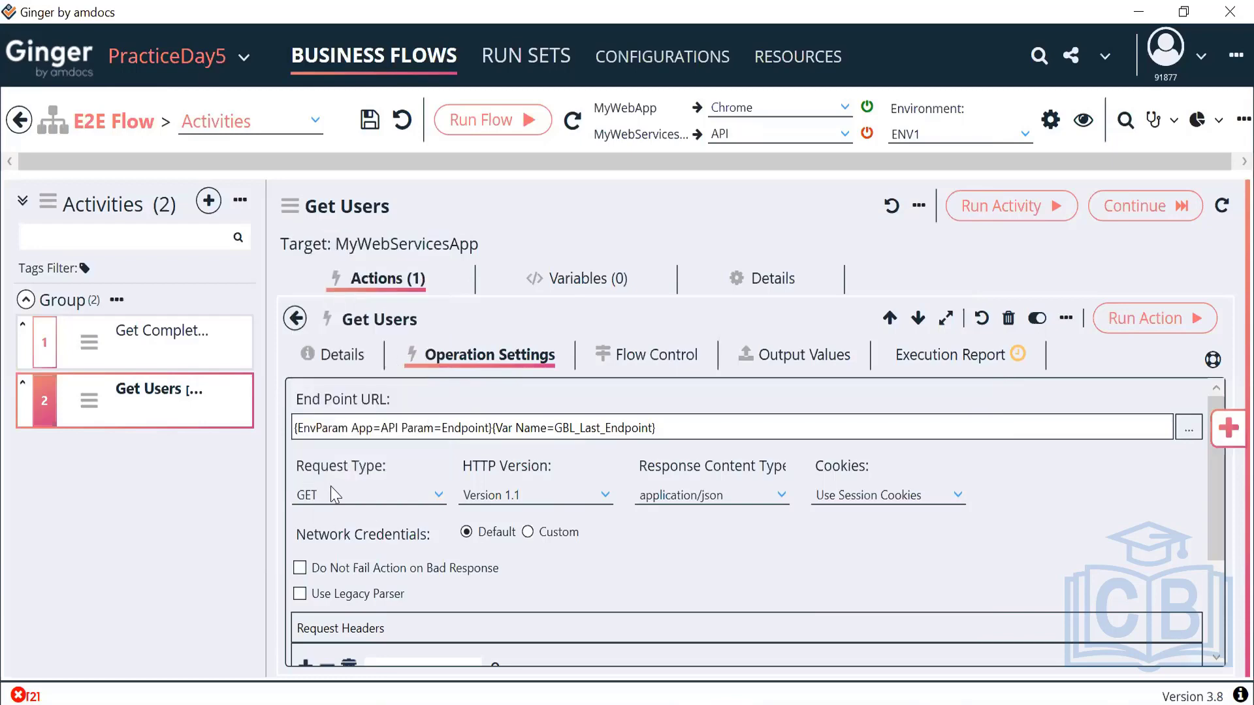
pyautogui.hotkey('alt', 'Tab')
pyautogui.scroll(-5, 463, 579)
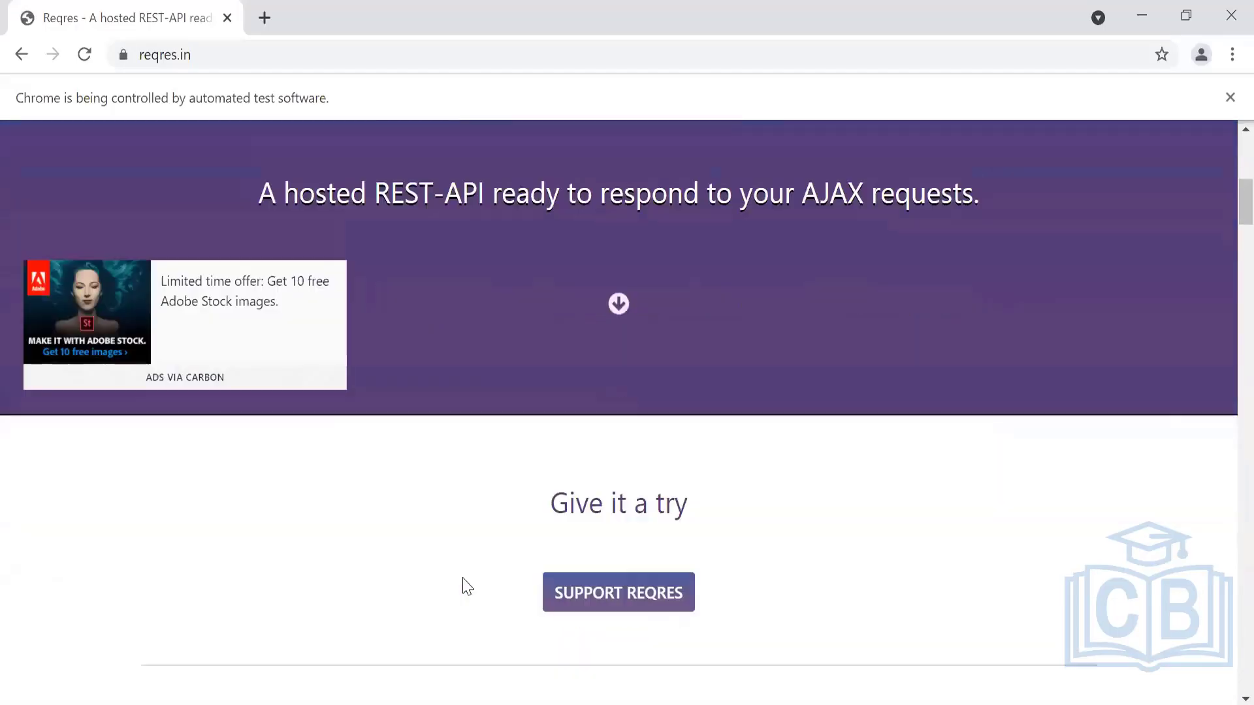
pyautogui.scroll(-6, 465, 585)
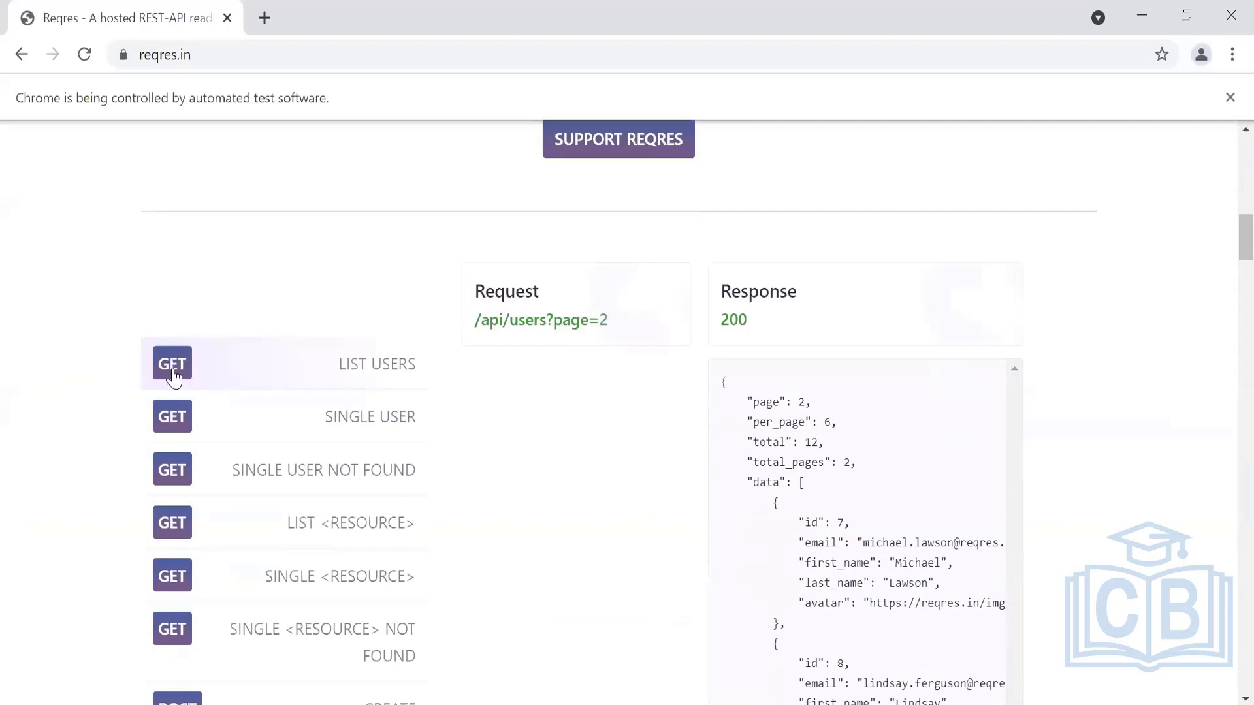
pyautogui.hotkey('alt', 'Tab')
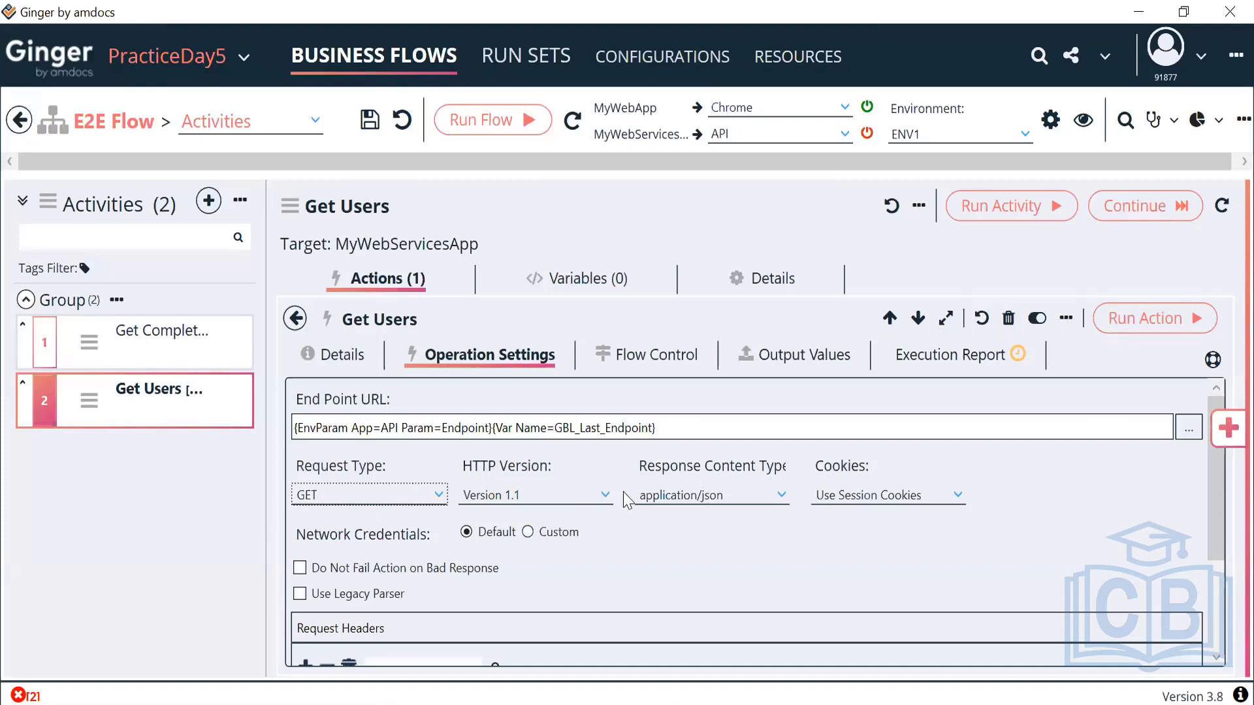
# - Review the HTTP version, response content type and cookies options of the Get Users action, keeping application/json as the response content type
pyautogui.click(594, 502)
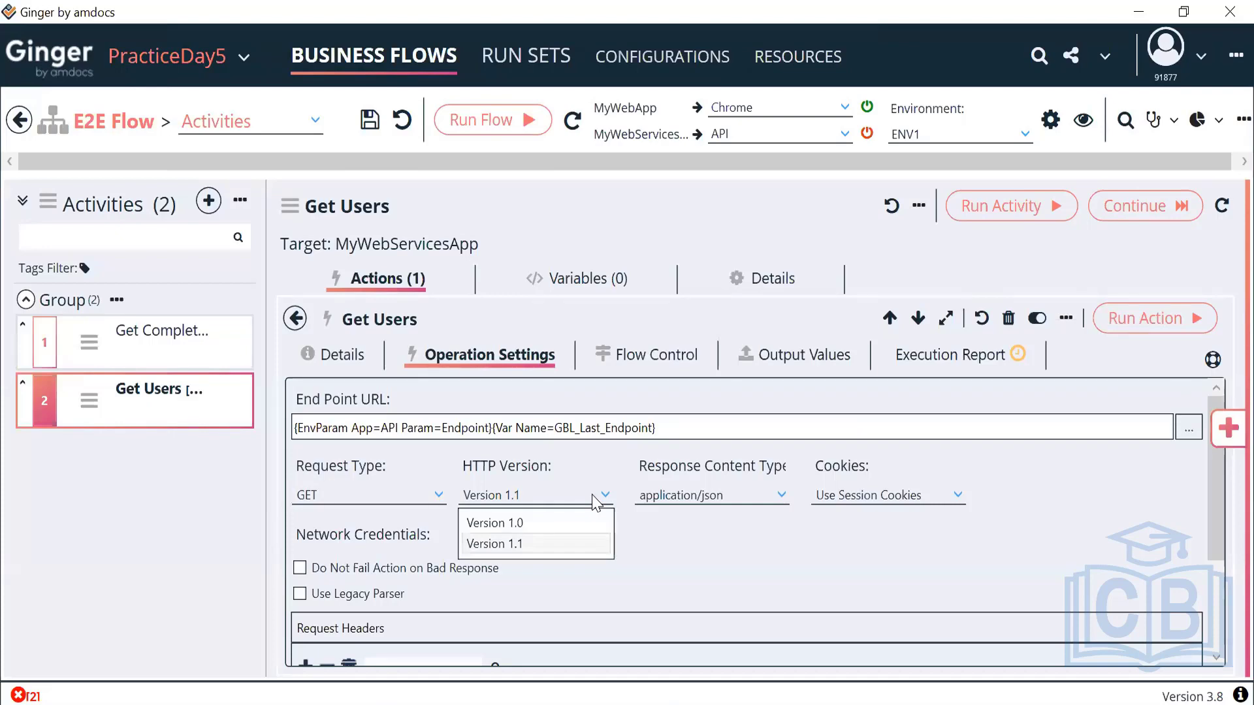
pyautogui.click(594, 502)
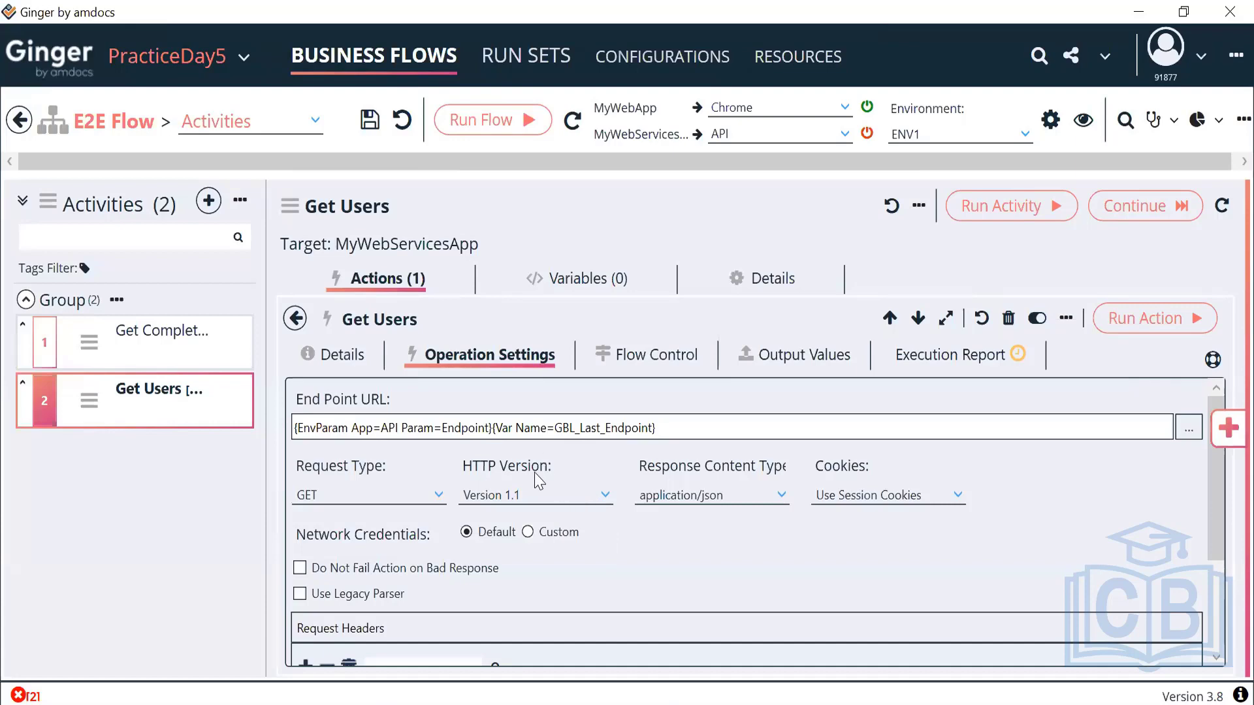
pyautogui.click(758, 503)
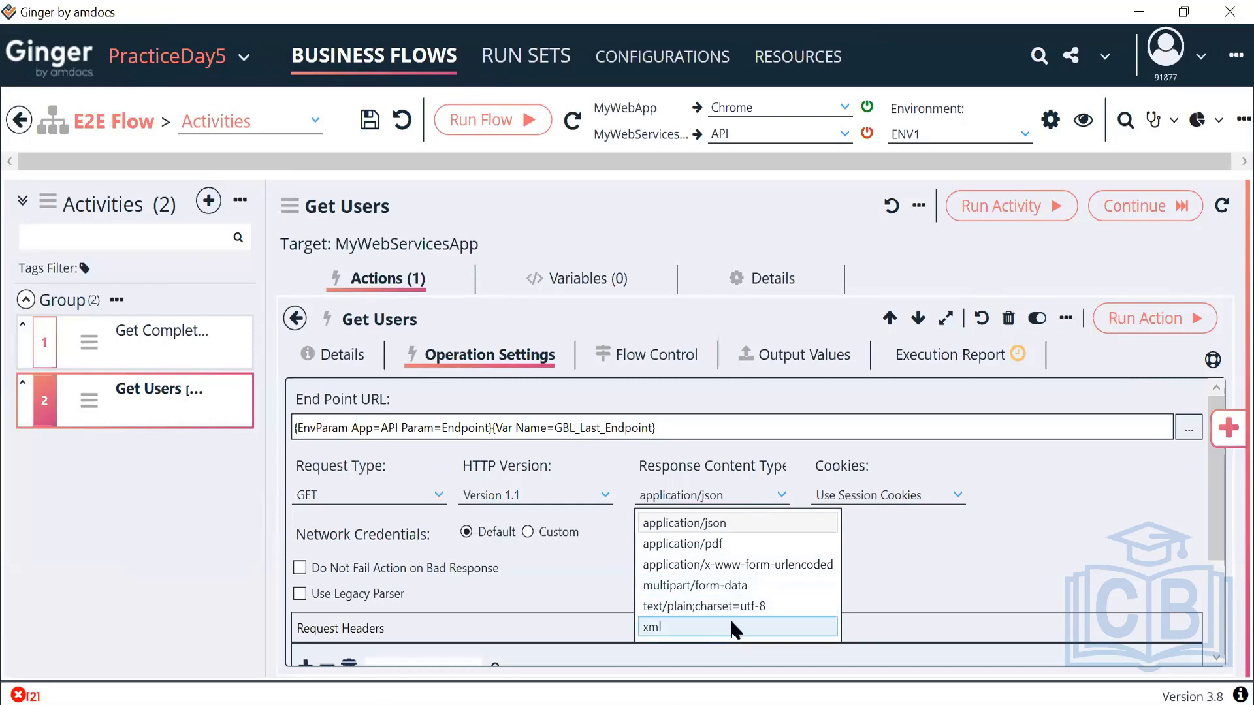
pyautogui.click(738, 532)
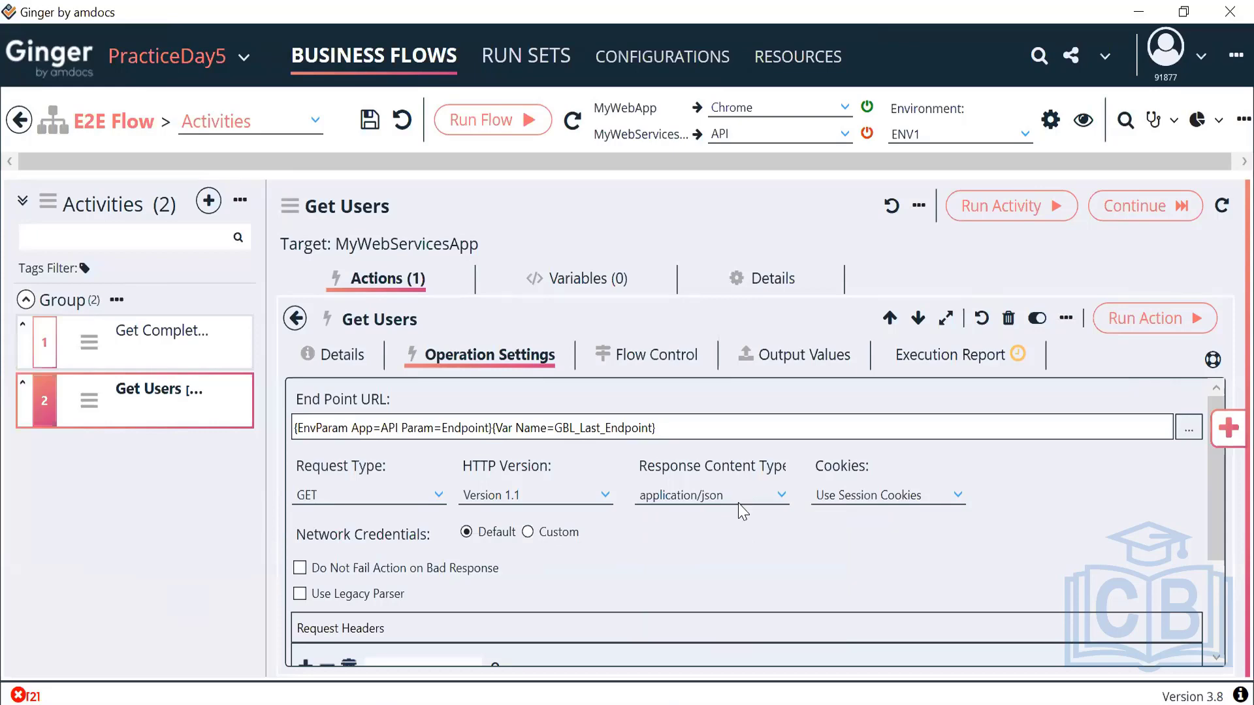
pyautogui.click(958, 496)
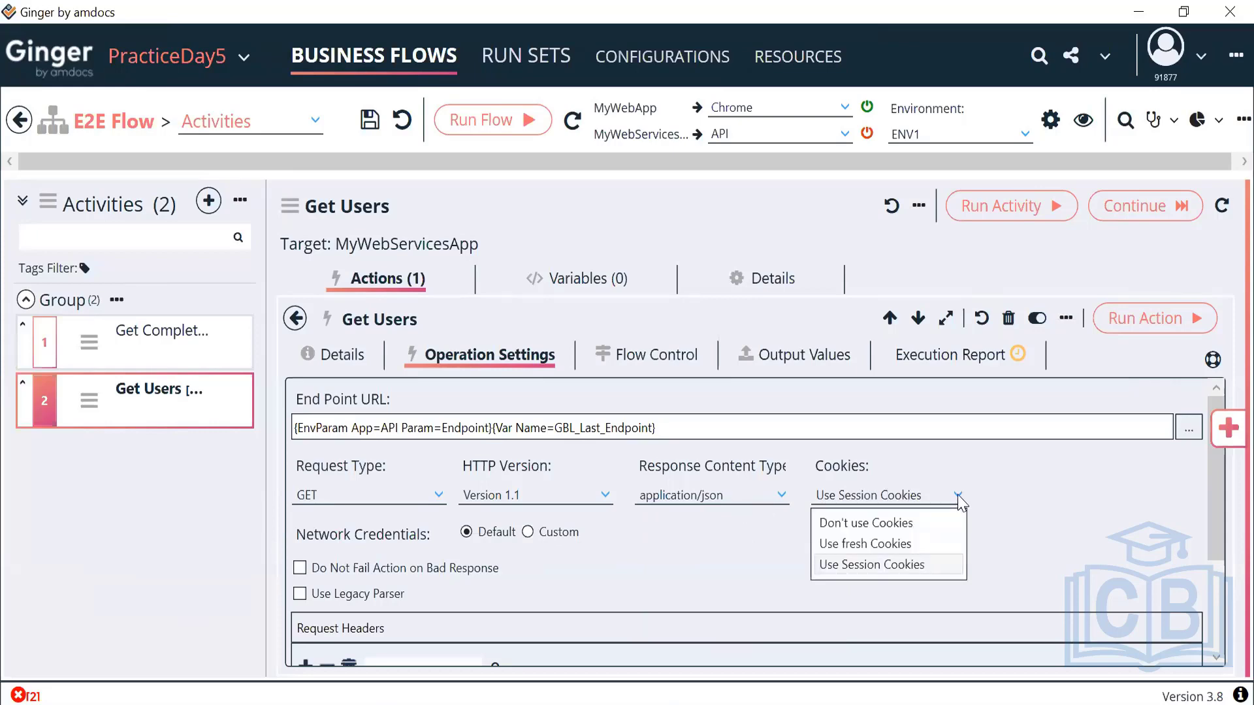
pyautogui.click(957, 495)
# - Examine the request headers and request body settings, collapse the request body section, and check the List Users request on reqres.in
pyautogui.scroll(-2, 1021, 529)
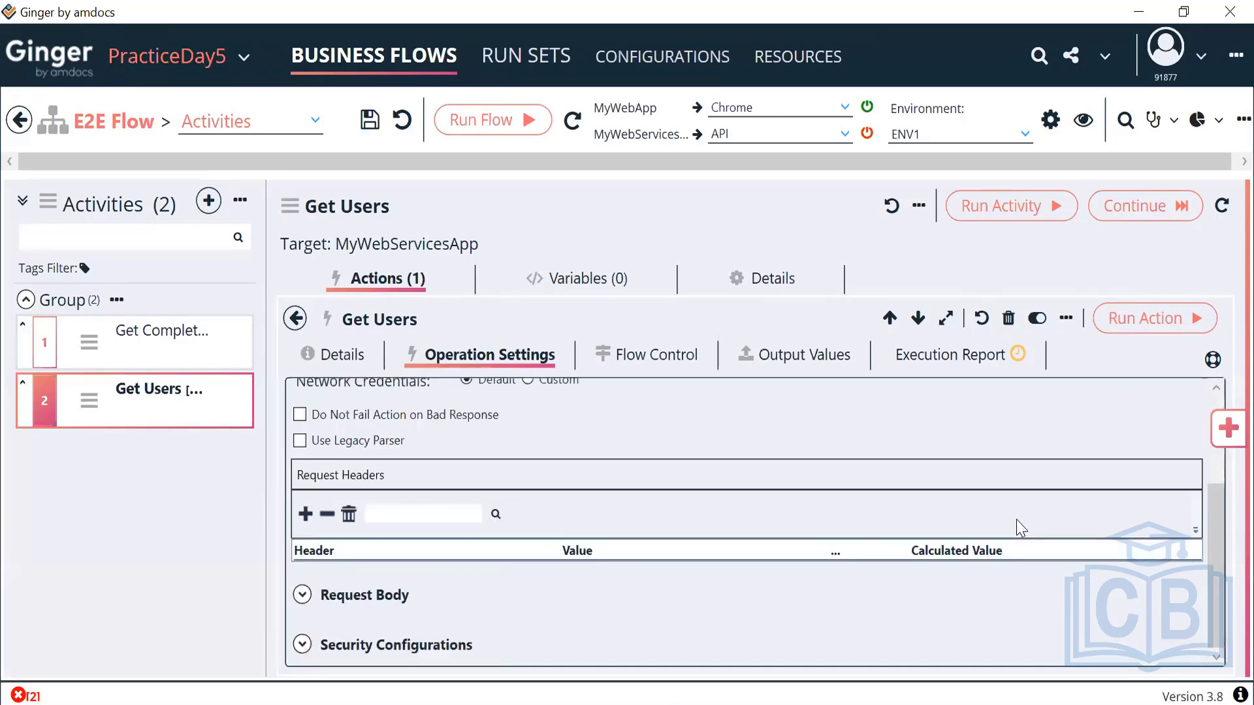
pyautogui.click(357, 594)
pyautogui.scroll(-3, 356, 606)
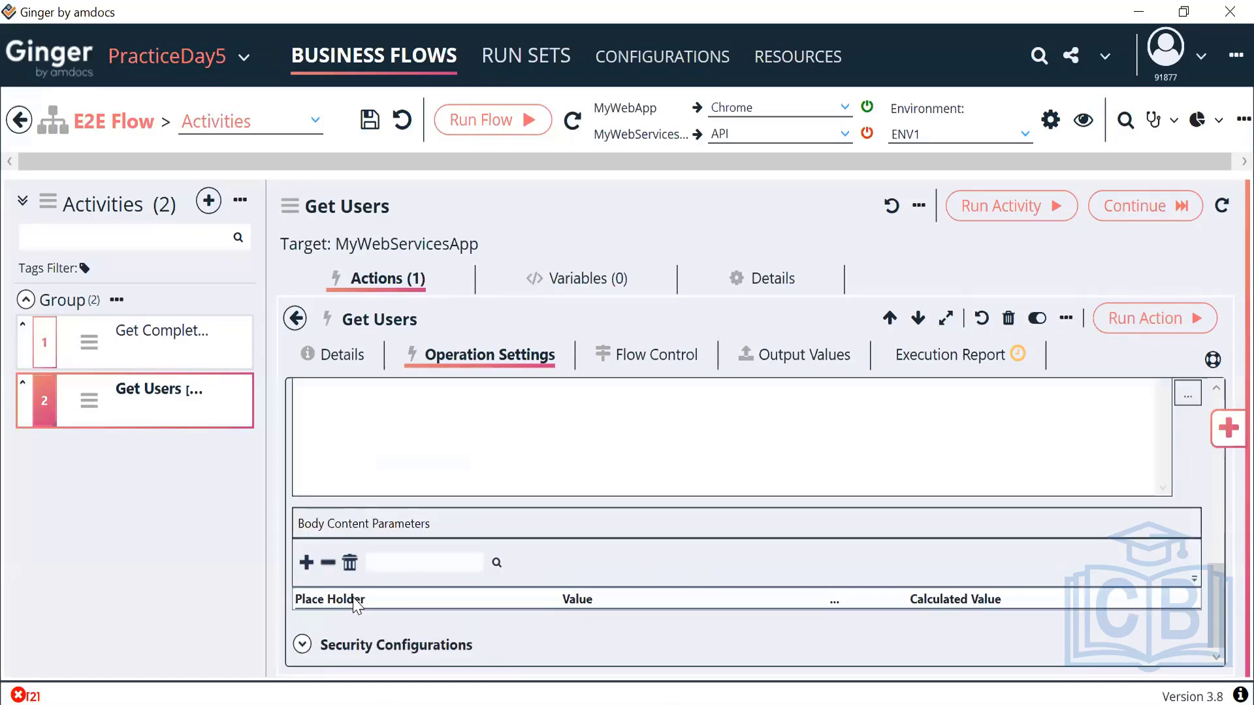
pyautogui.scroll(5, 392, 584)
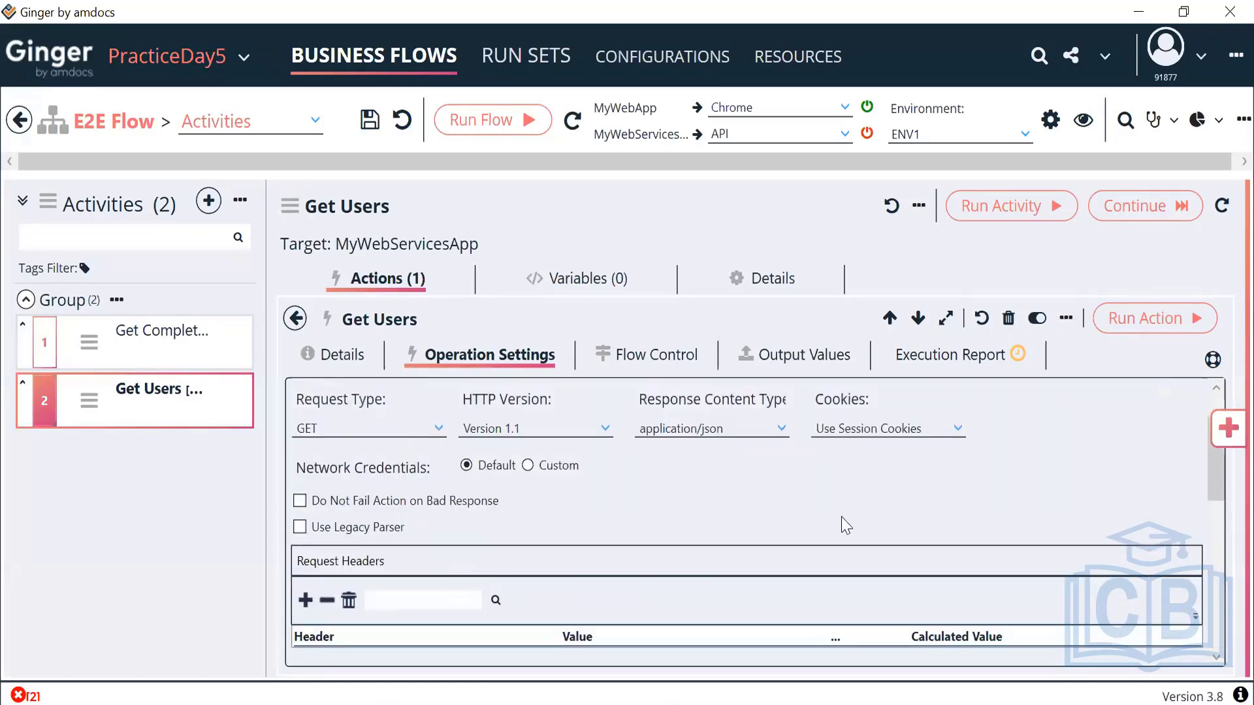
pyautogui.moveTo(1213, 477); pyautogui.dragTo(1223, 569)
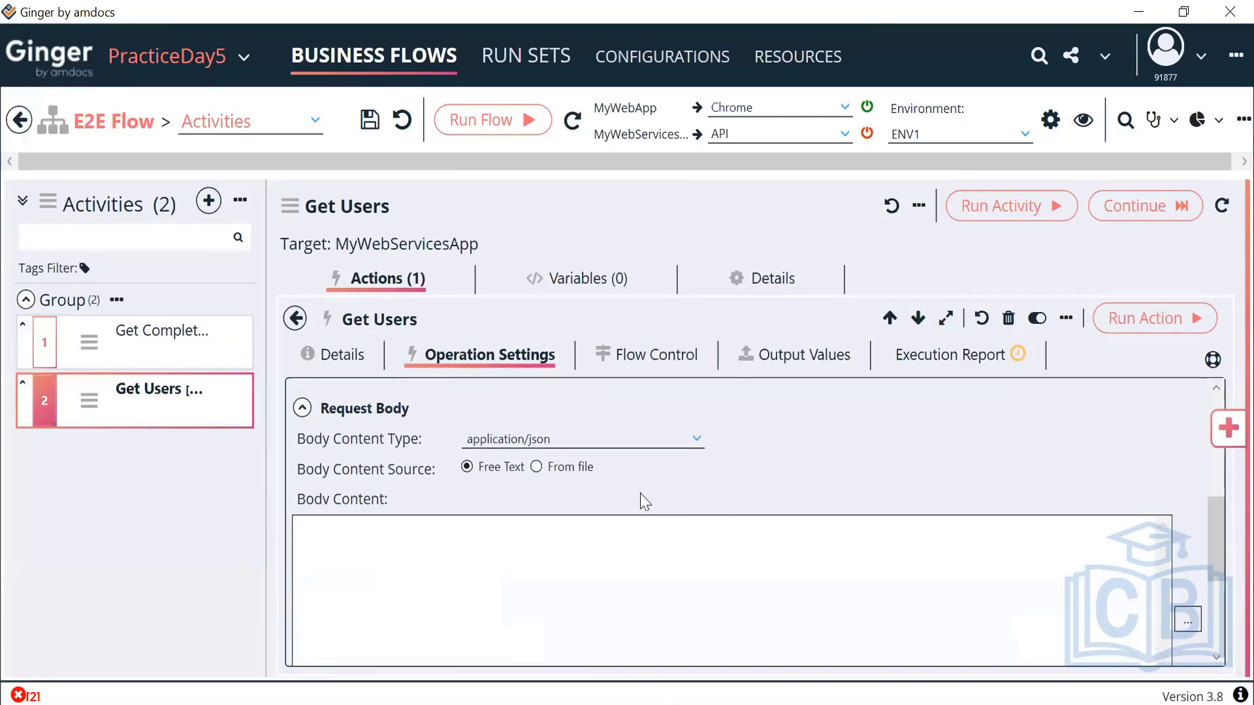
pyautogui.click(302, 409)
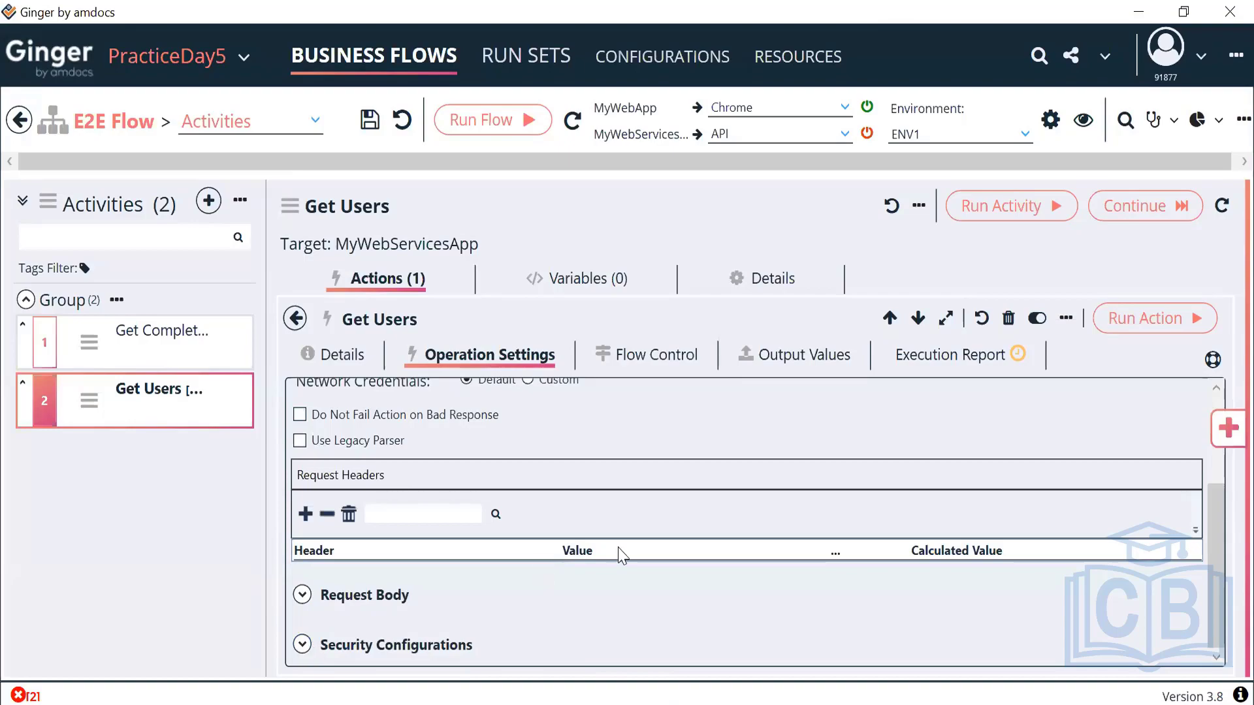
pyautogui.hotkey('alt', 'Tab')
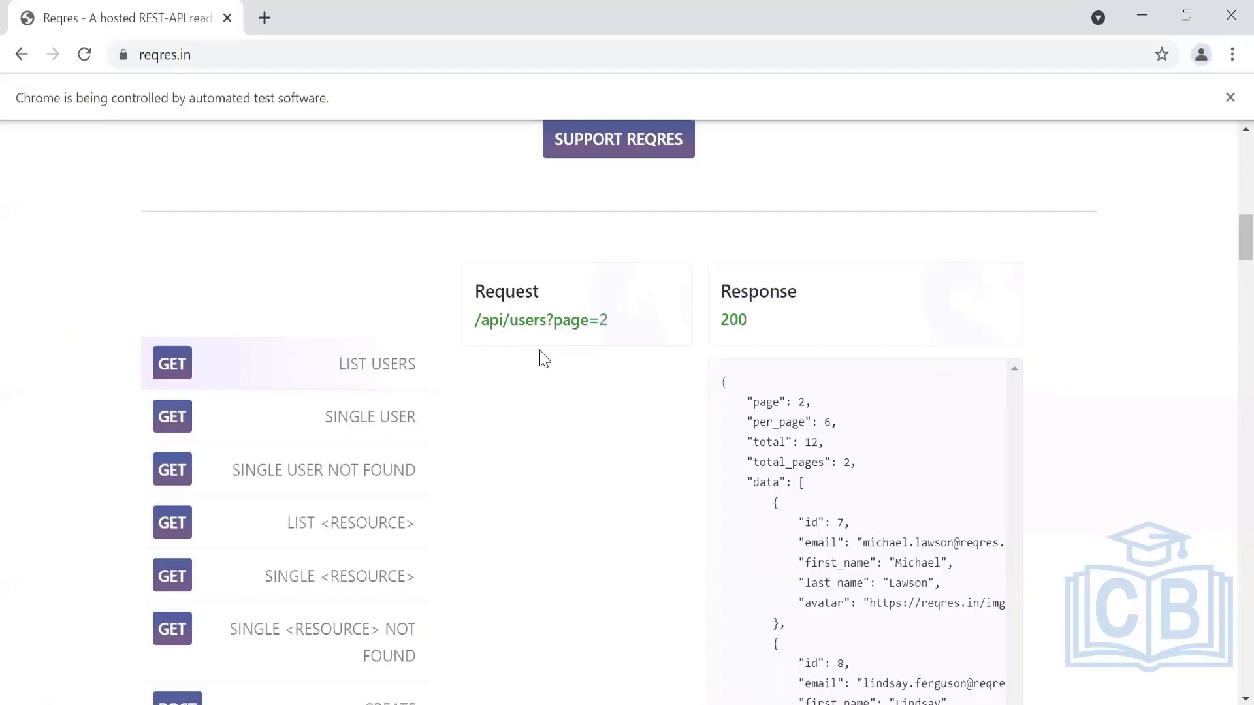
pyautogui.hotkey('alt', 'Tab')
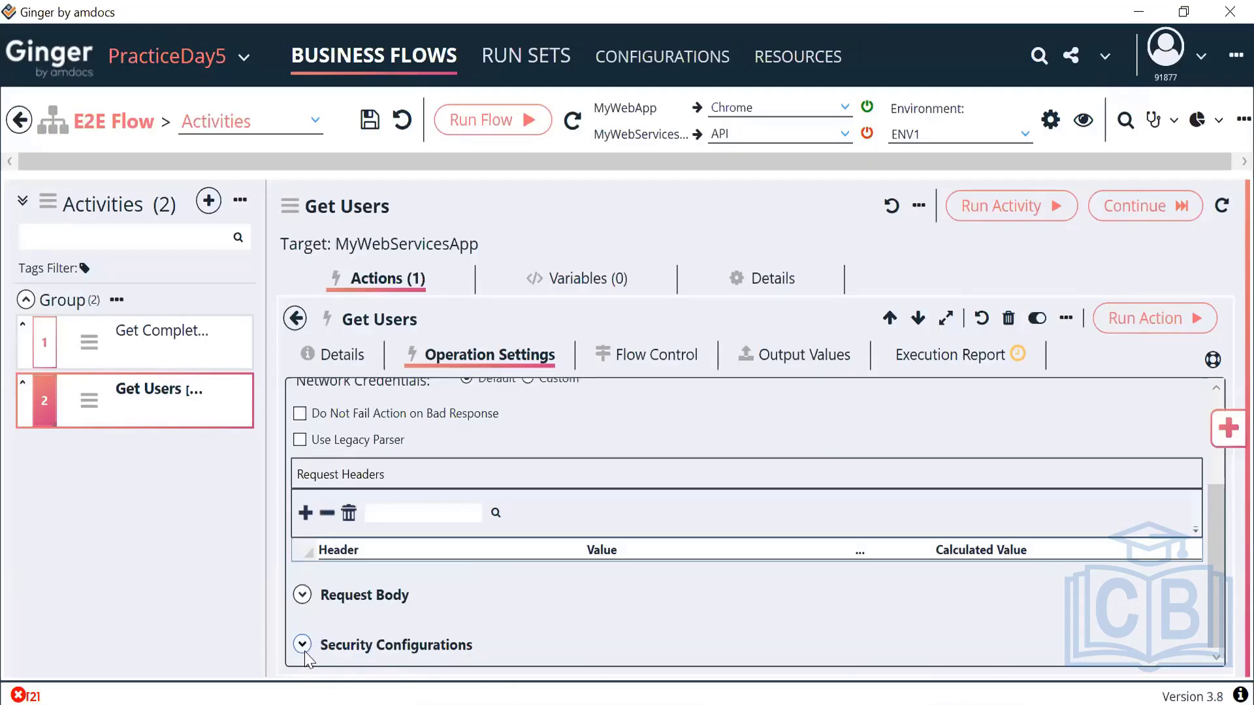
# - Review the SSL certificates, security type and authorization settings under Security Configurations, and collapse the section
pyautogui.click(405, 644)
pyautogui.moveTo(1213, 508); pyautogui.dragTo(1217, 606)
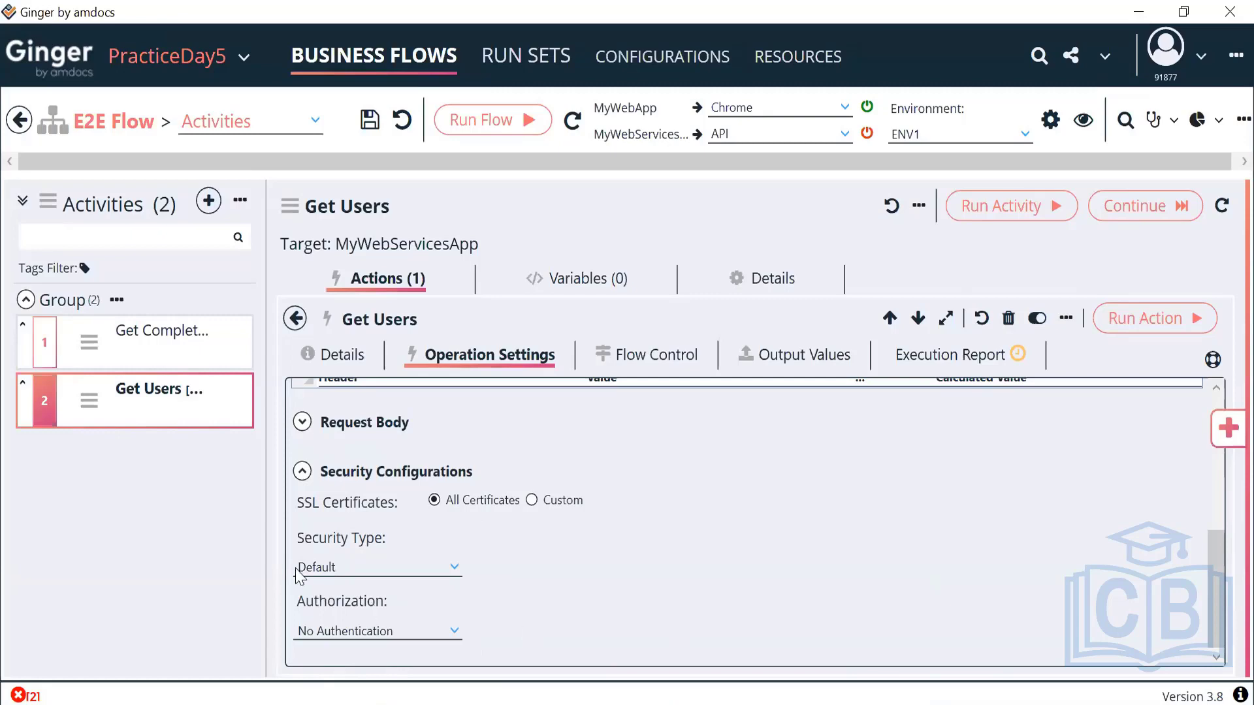
pyautogui.click(302, 472)
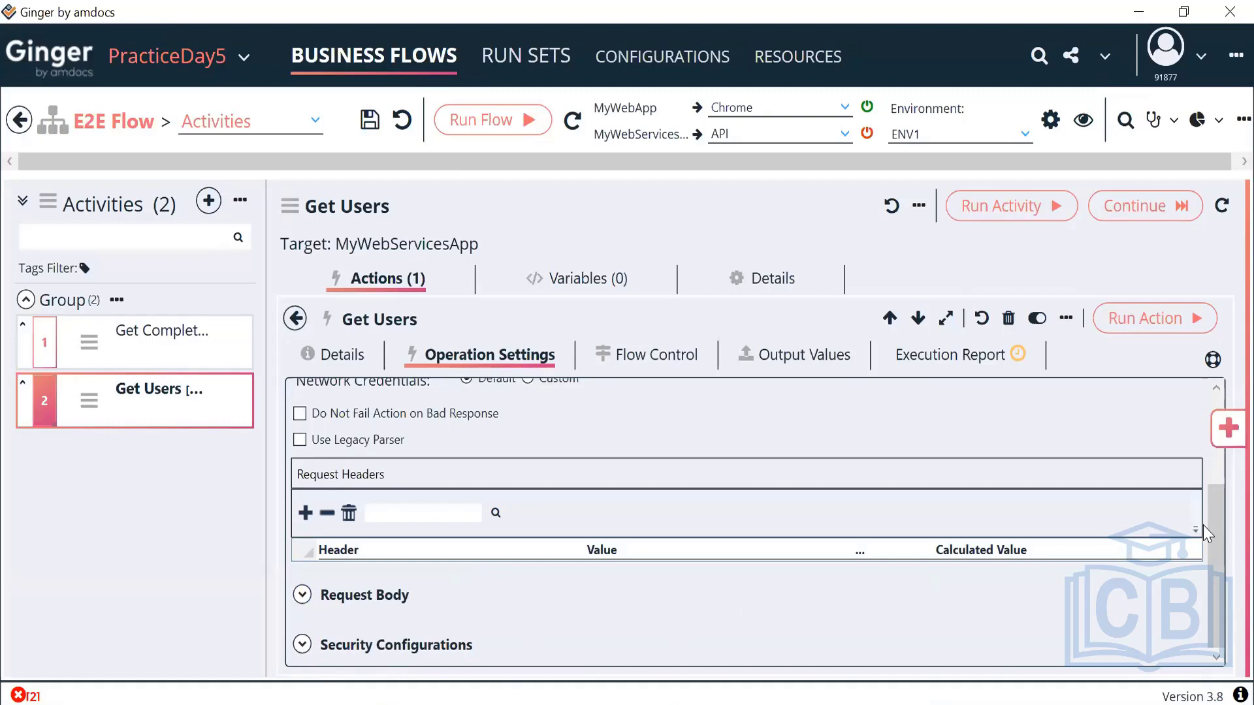
pyautogui.moveTo(1213, 529); pyautogui.dragTo(1208, 516)
pyautogui.scroll(1, 1200, 414)
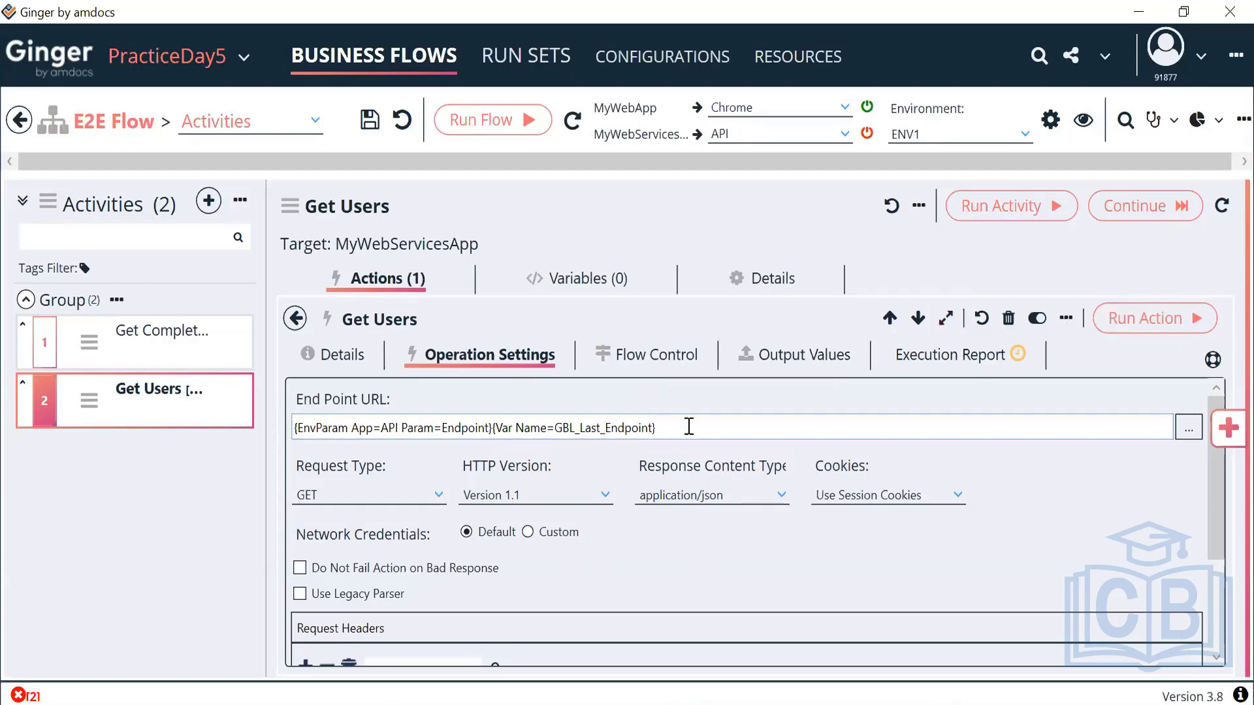
# - Run the Get Users action and examine its output values from the response headers to the user data
pyautogui.click(1143, 320)
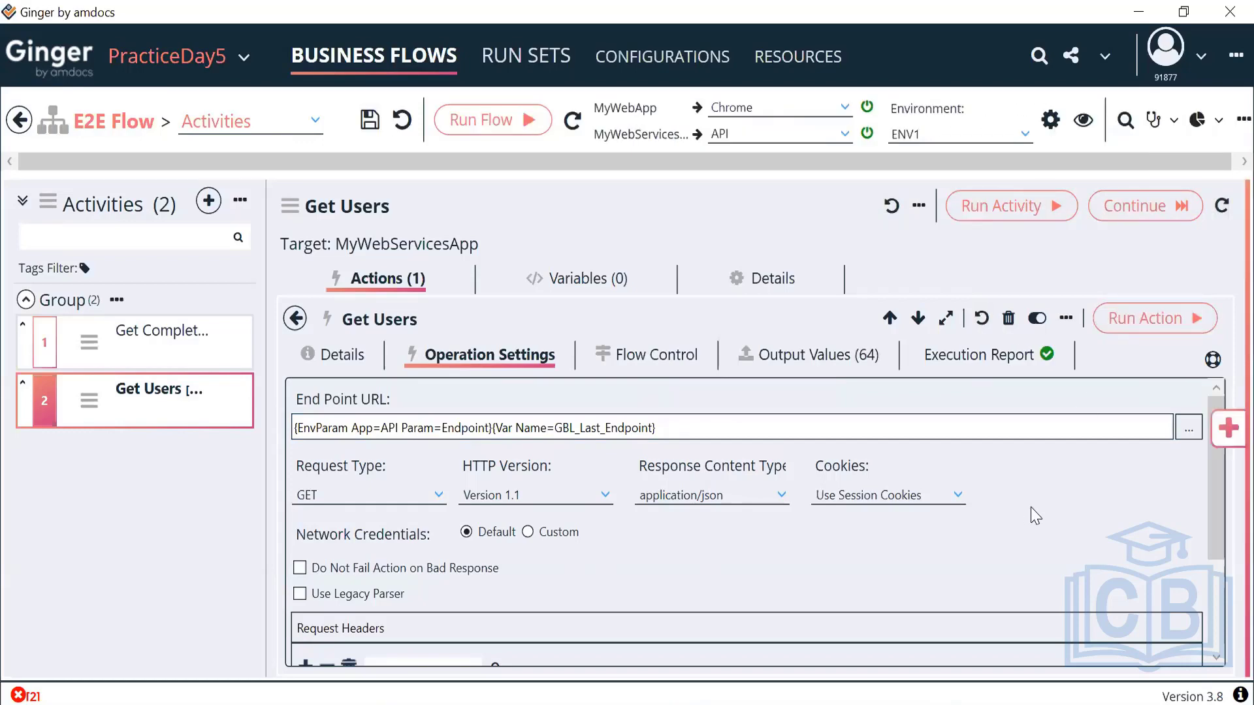
pyautogui.click(825, 366)
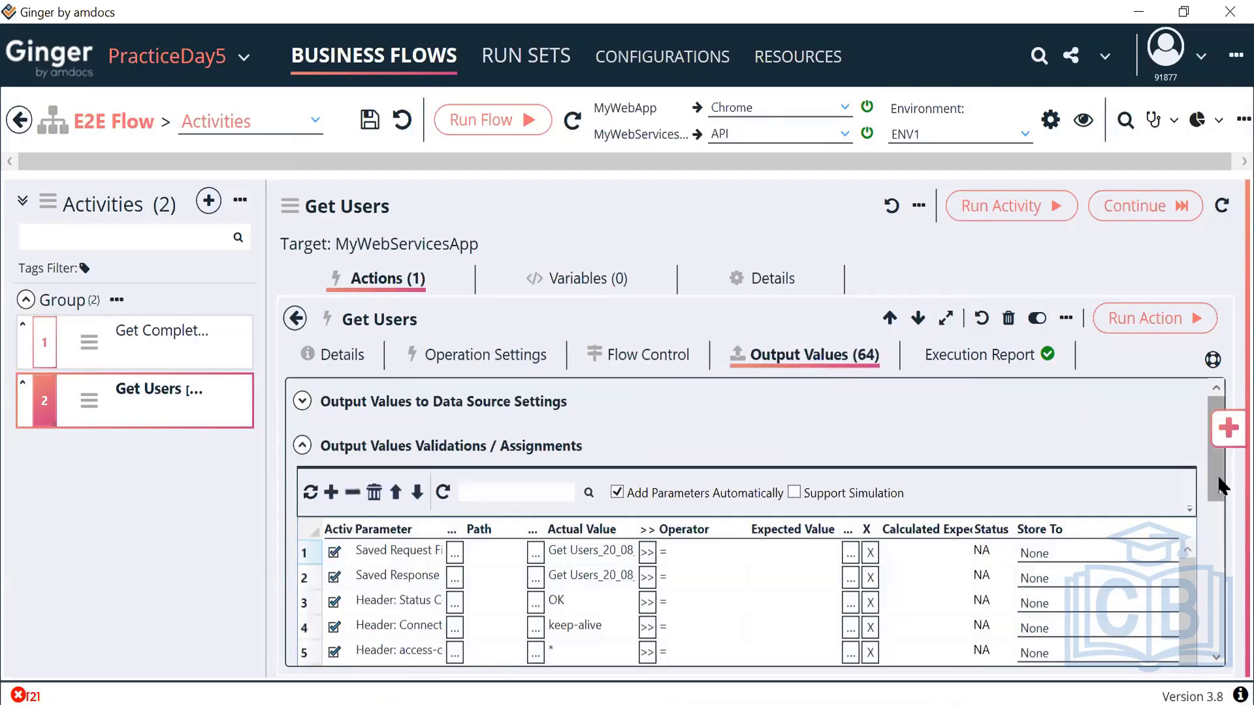
pyautogui.moveTo(1216, 487); pyautogui.dragTo(1210, 530)
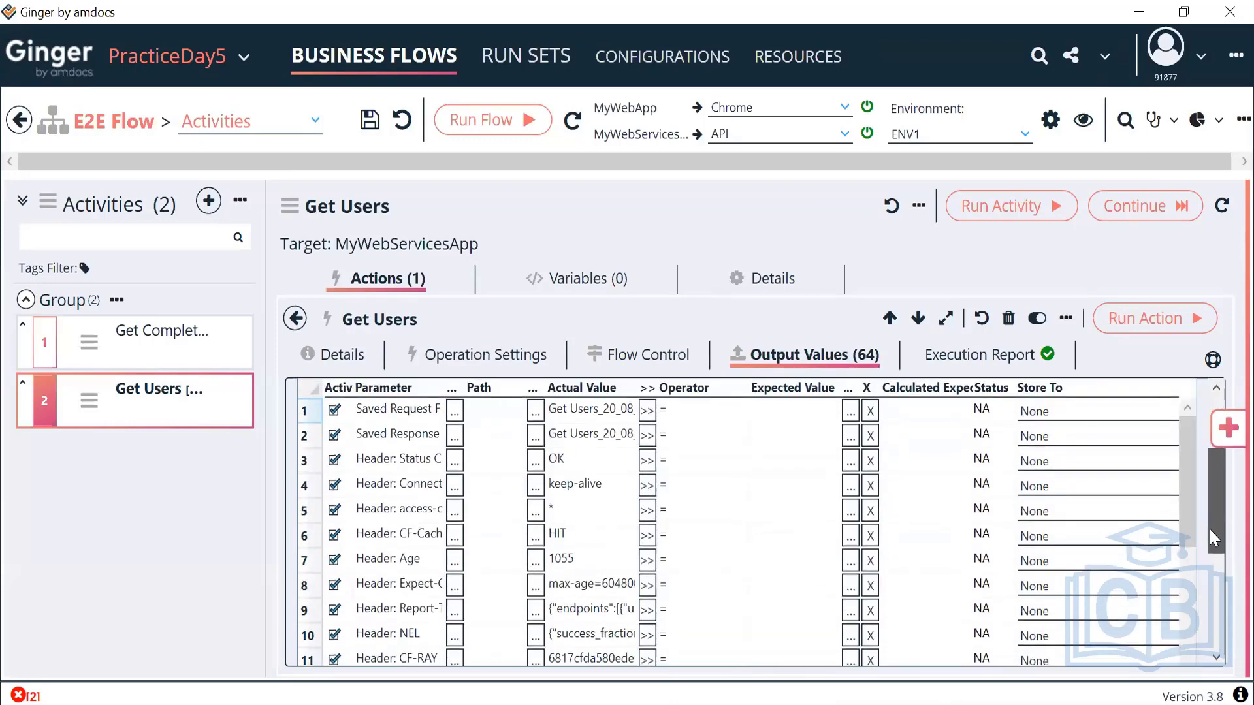
pyautogui.moveTo(1181, 483); pyautogui.dragTo(1179, 647)
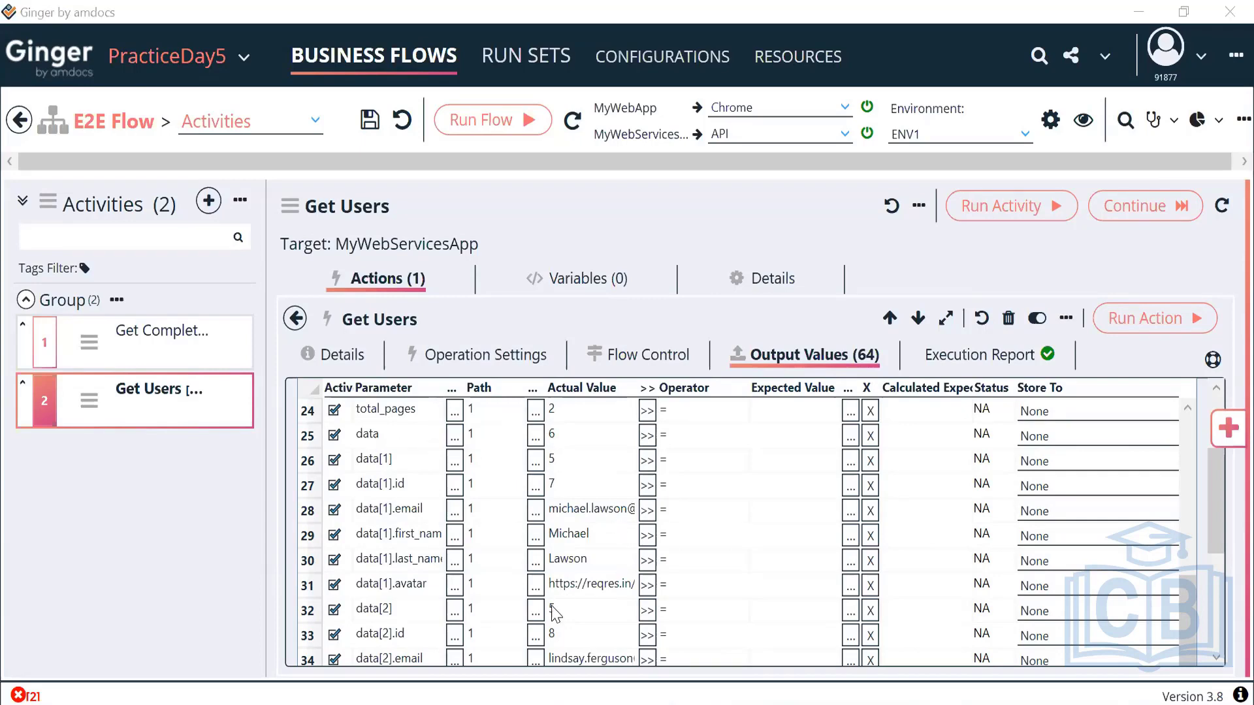
# - Compare the page, per_page, total and total_pages output values with the List Users response on reqres.in
pyautogui.hotkey('alt', 'Tab')
pyautogui.scroll(-1, 821, 484)
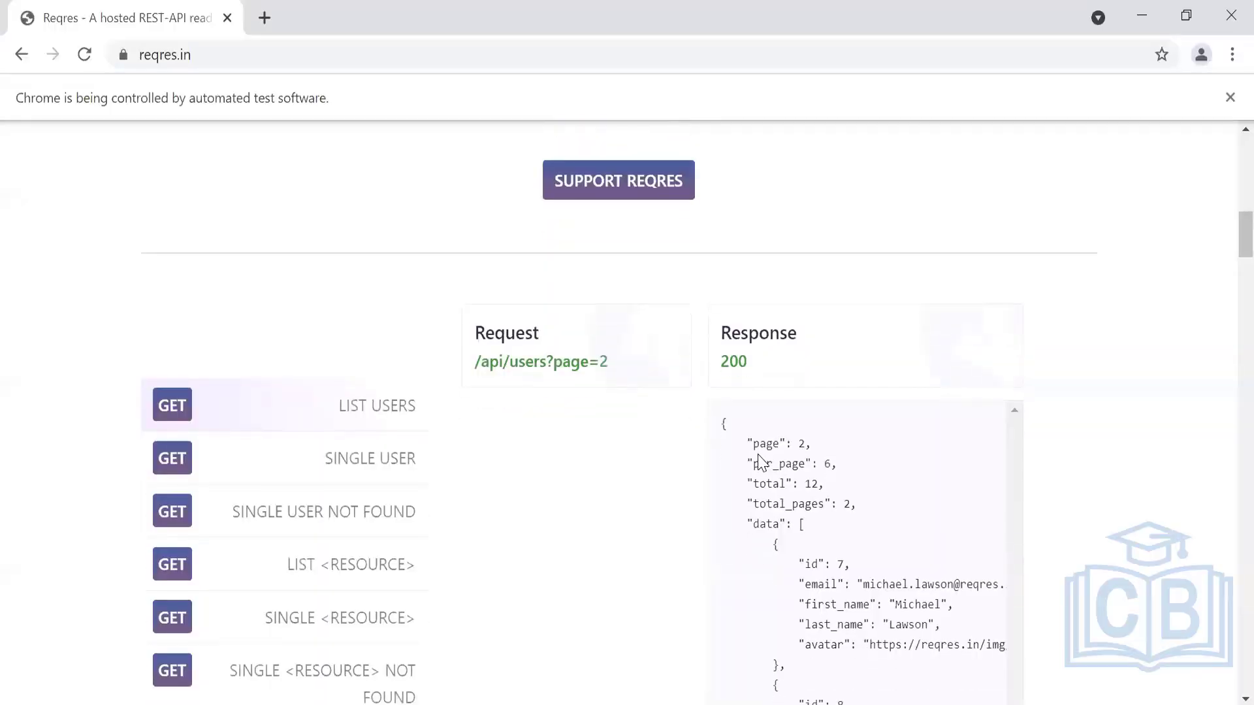
pyautogui.moveTo(753, 443); pyautogui.dragTo(834, 464)
pyautogui.click(770, 493)
pyautogui.moveTo(770, 493); pyautogui.dragTo(847, 510)
pyautogui.hotkey('alt', 'Tab')
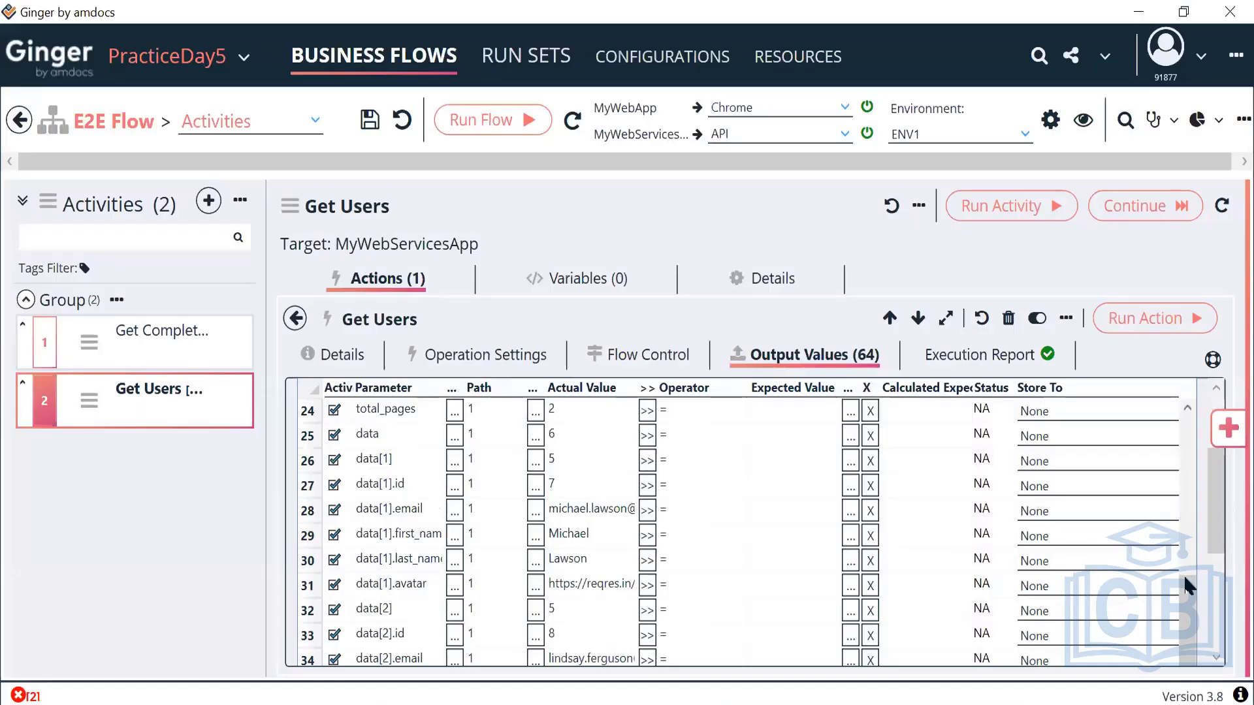
pyautogui.moveTo(1186, 585); pyautogui.dragTo(1189, 562)
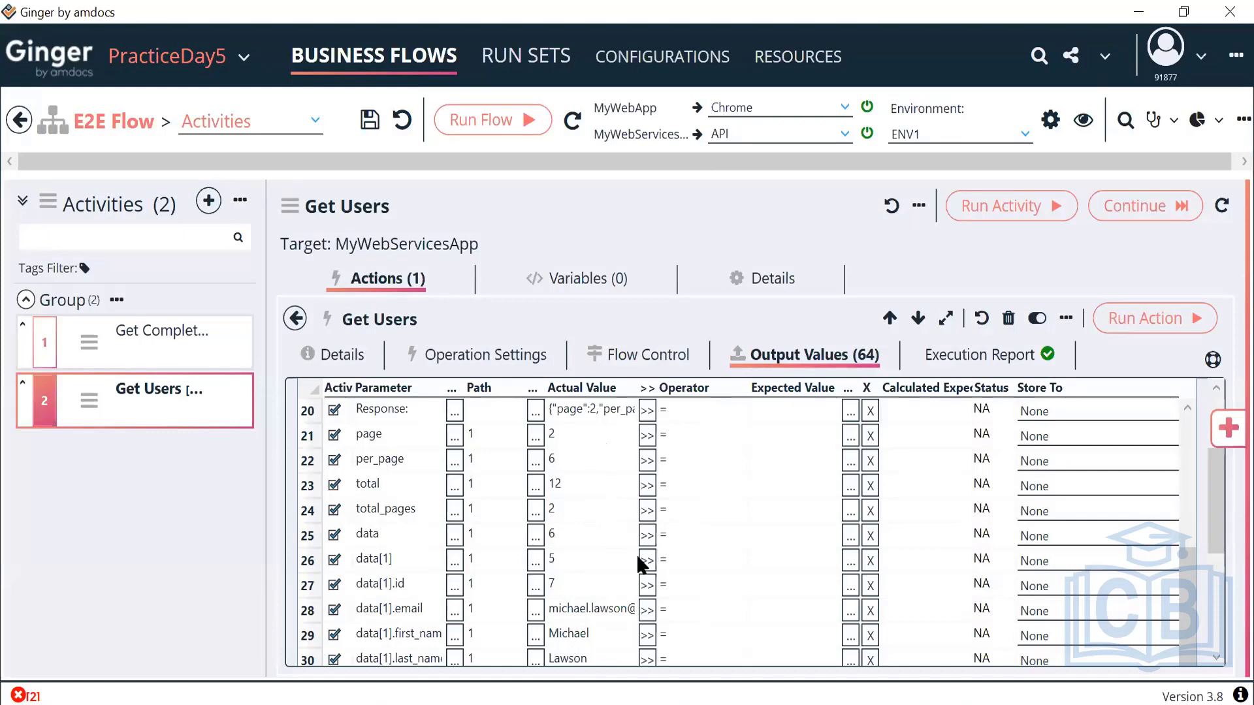
# - Copy the Response parameter's actual value into its expected value and open it in an enlarged Value Expression Editor
pyautogui.click(647, 411)
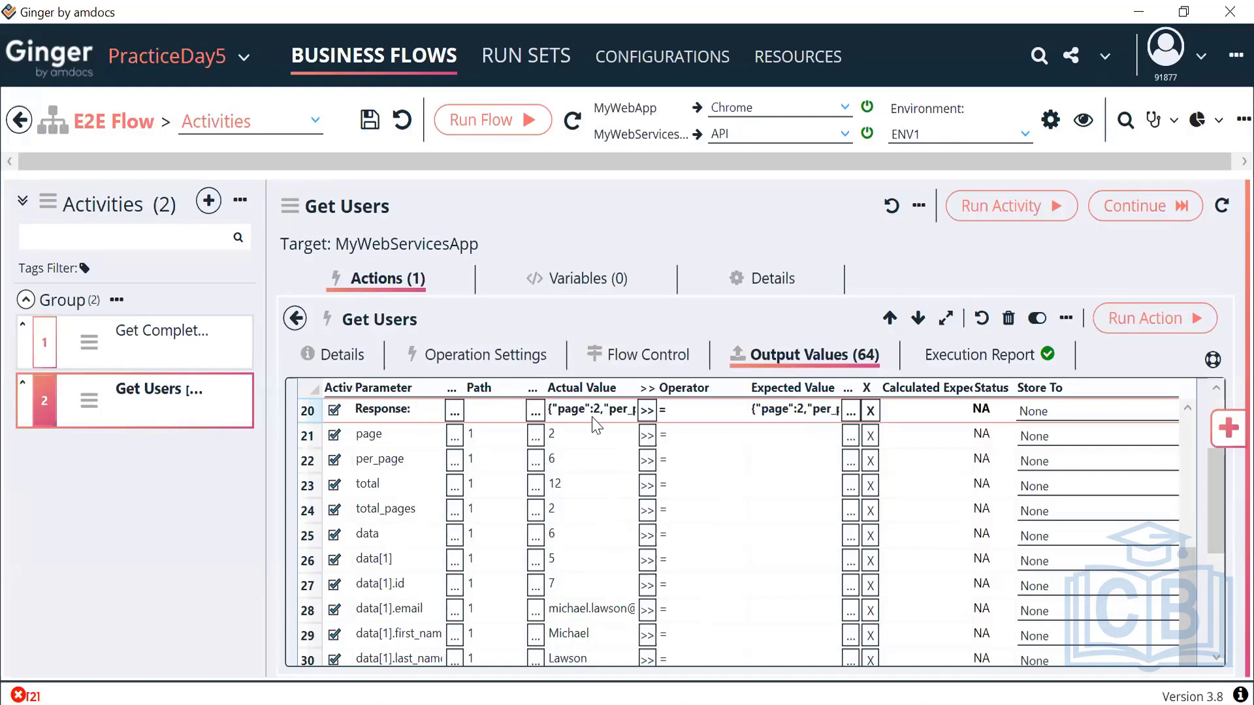
pyautogui.click(850, 411)
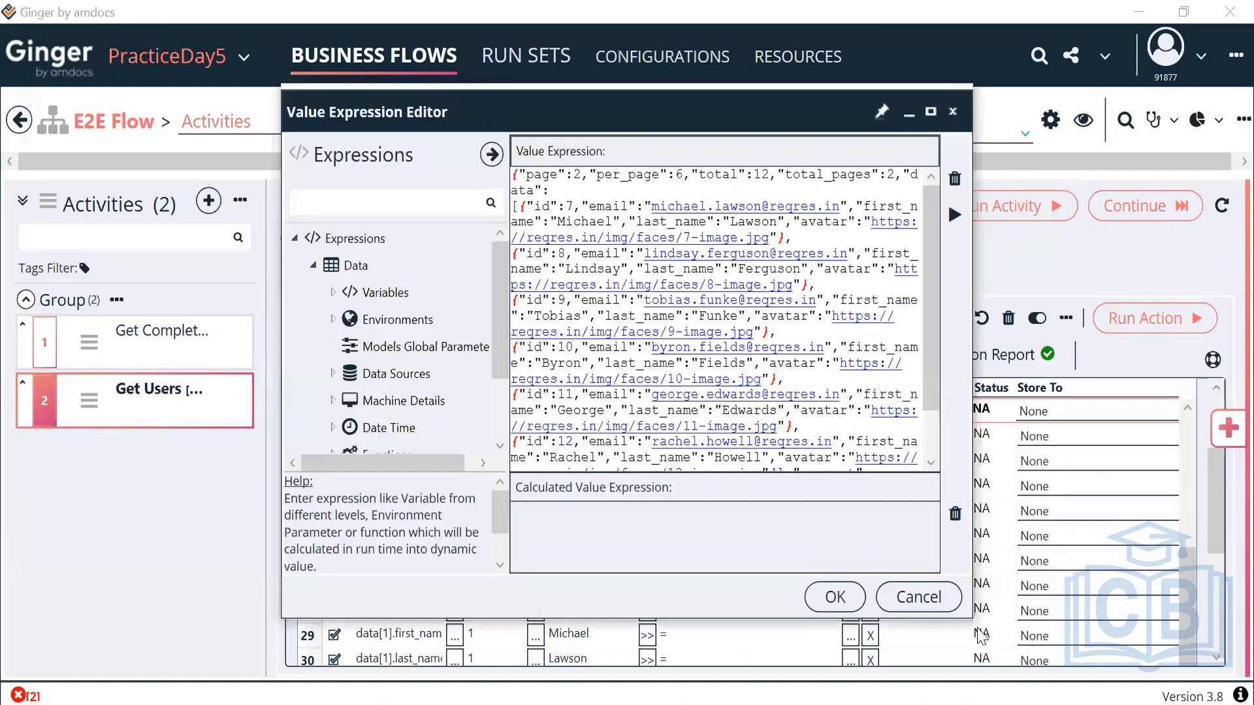
pyautogui.moveTo(971, 617); pyautogui.dragTo(1176, 698)
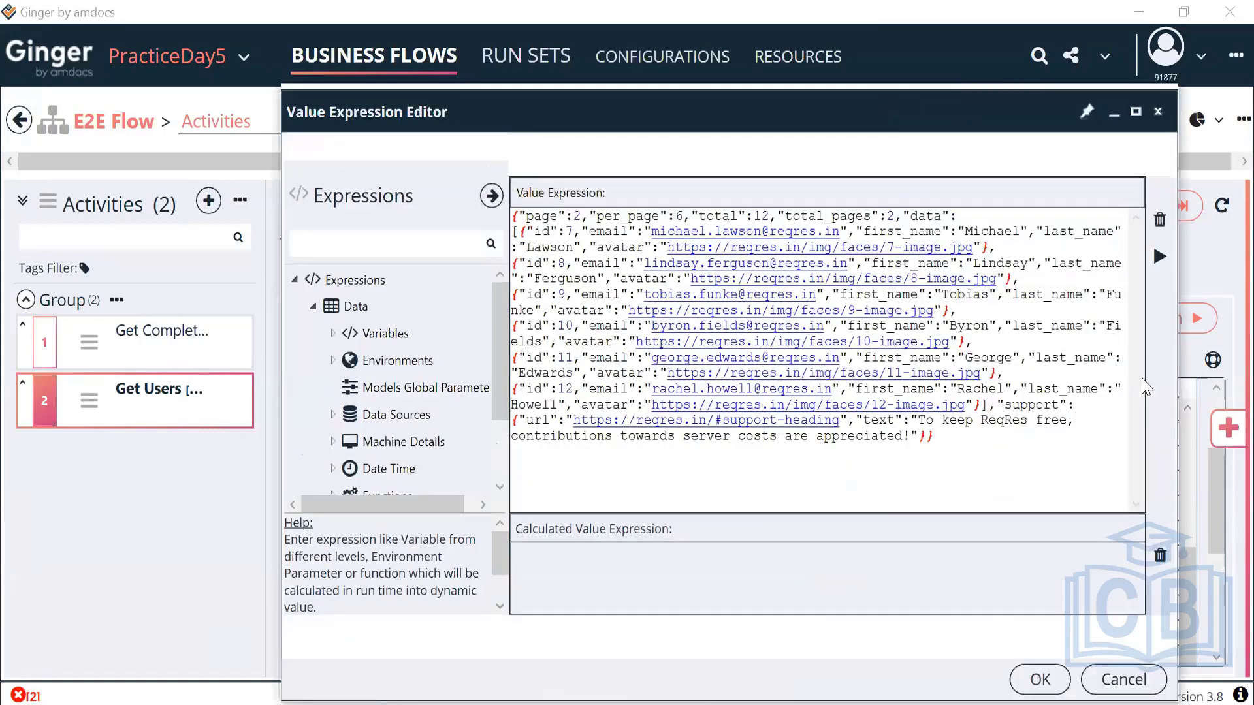
# - Compare the expected response expression with the raw /api/users?page=2 response on reqres.in, and clear the expression
pyautogui.moveTo(951, 464); pyautogui.dragTo(492, 209)
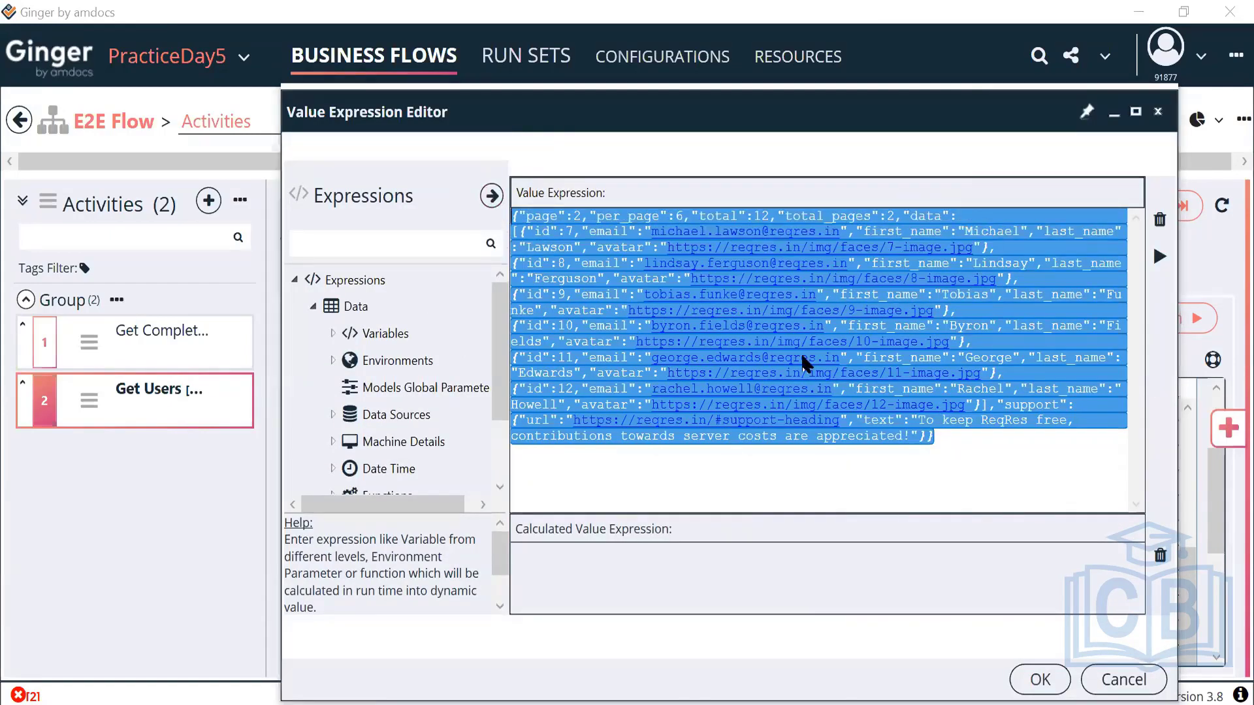
pyautogui.hotkey('alt', 'Tab')
pyautogui.click(529, 367)
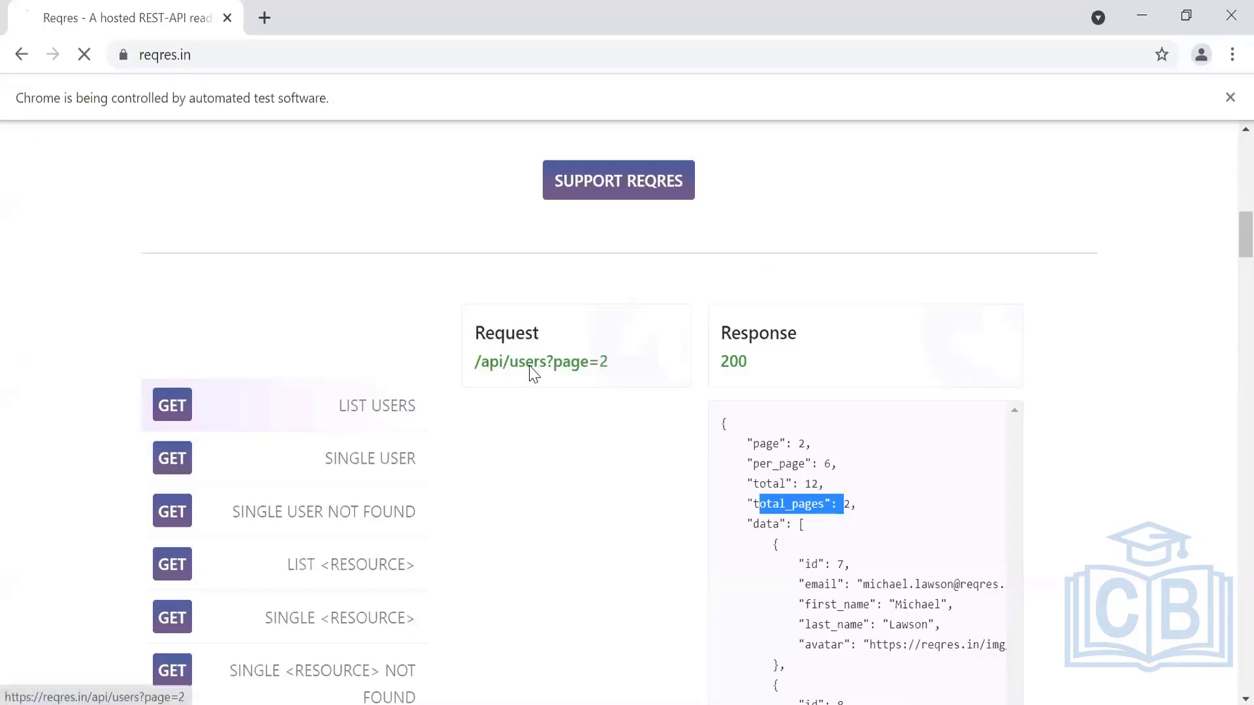
pyautogui.moveTo(914, 271); pyautogui.dragTo(6, 124)
pyautogui.hotkey('alt', 'Tab')
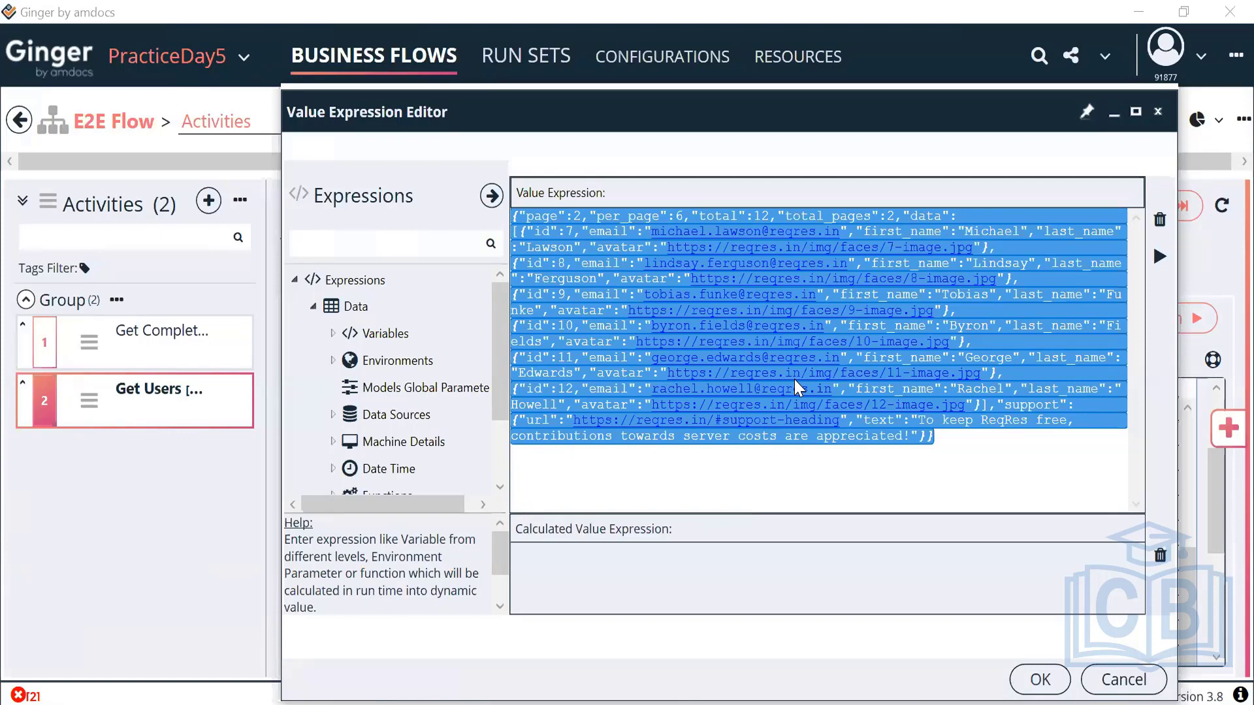
pyautogui.click(1160, 220)
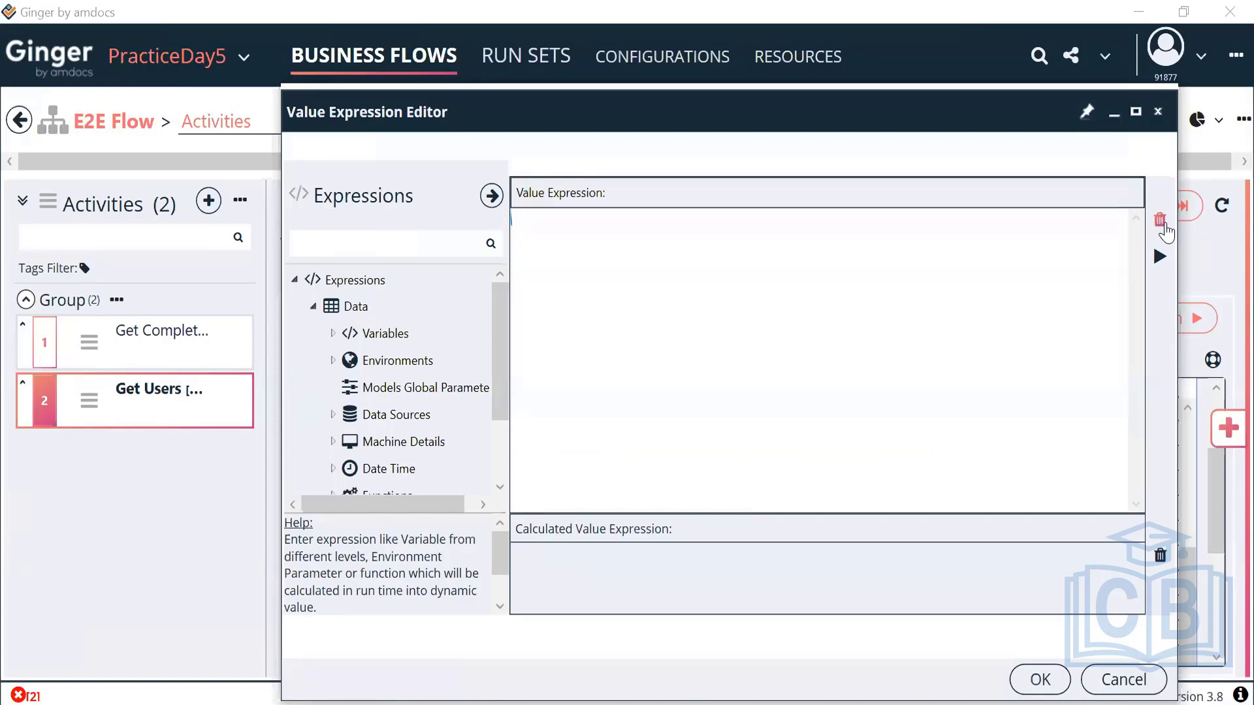
# - Apply the cleared expected value for the Response parameter and review the individual response parameters from page to total
pyautogui.click(1038, 679)
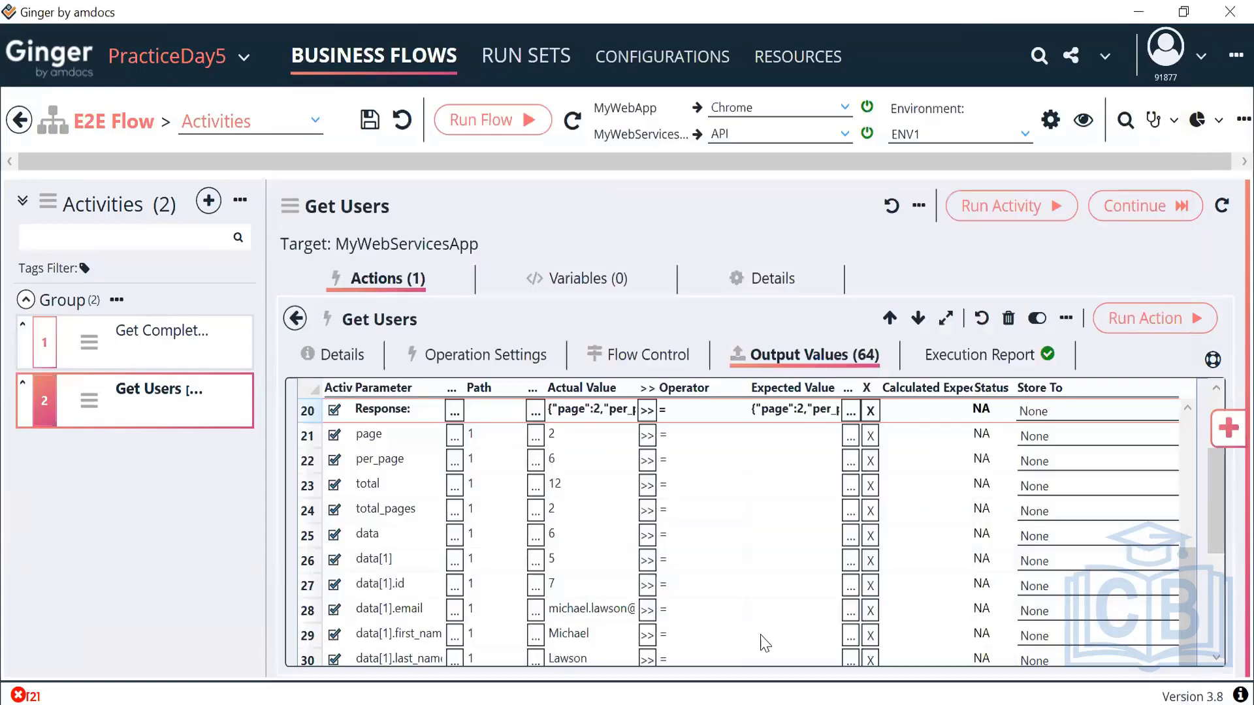
pyautogui.click(392, 430)
pyautogui.press('Down')
pyautogui.press('Down')
pyautogui.press('Down')
pyautogui.press('Down')
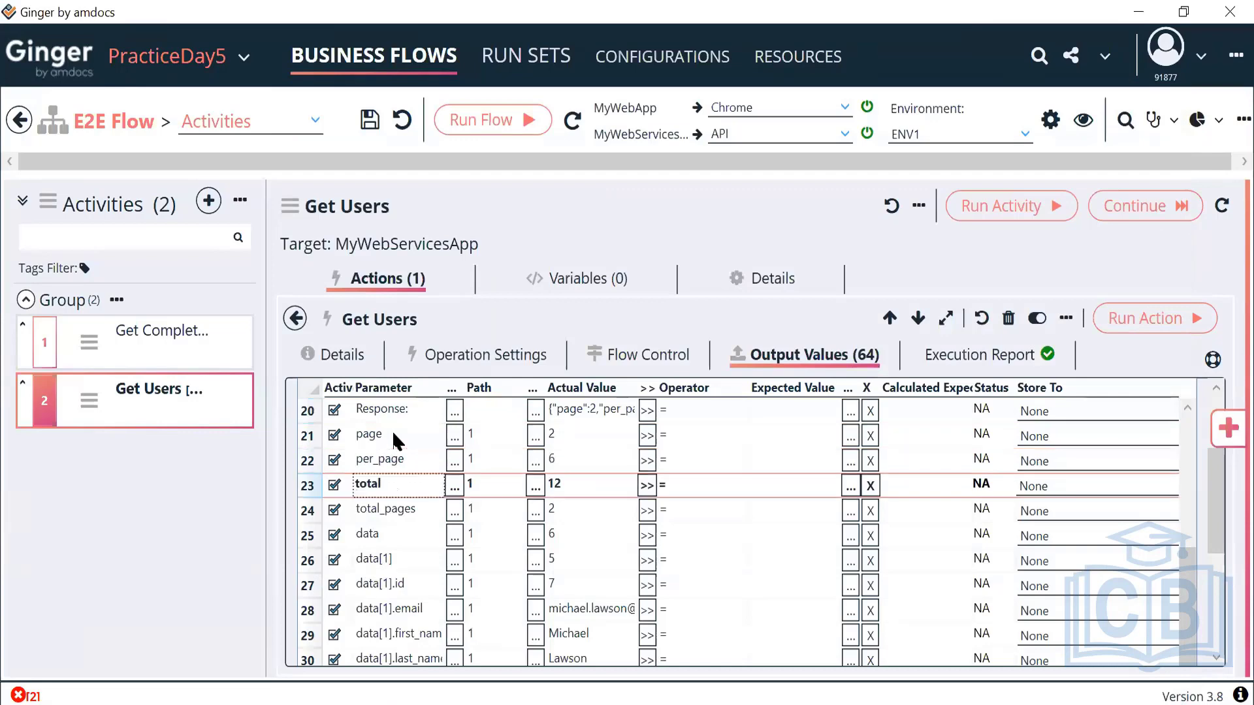
pyautogui.click(392, 430)
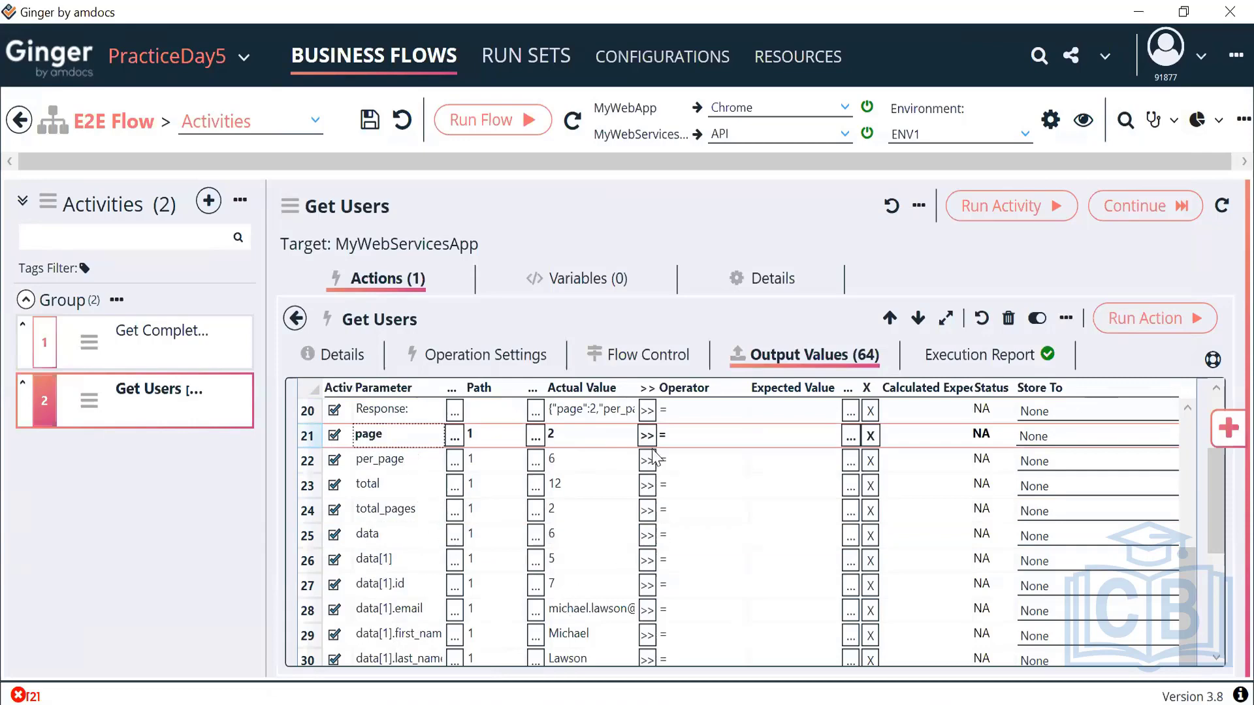
# - Copy the Response parameter's actual value into its expected value, inspect the "page":2 entry in the Value Expression Editor, and clear the expression
pyautogui.click(648, 412)
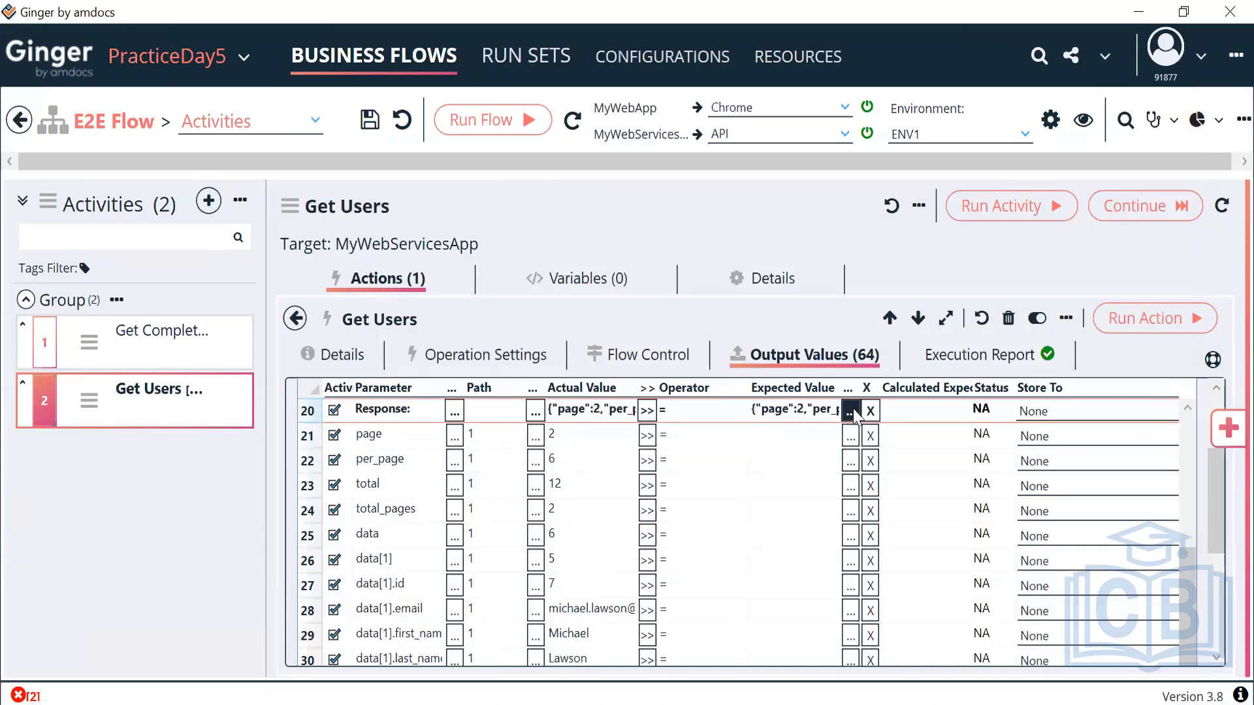
pyautogui.click(850, 411)
pyautogui.click(583, 176)
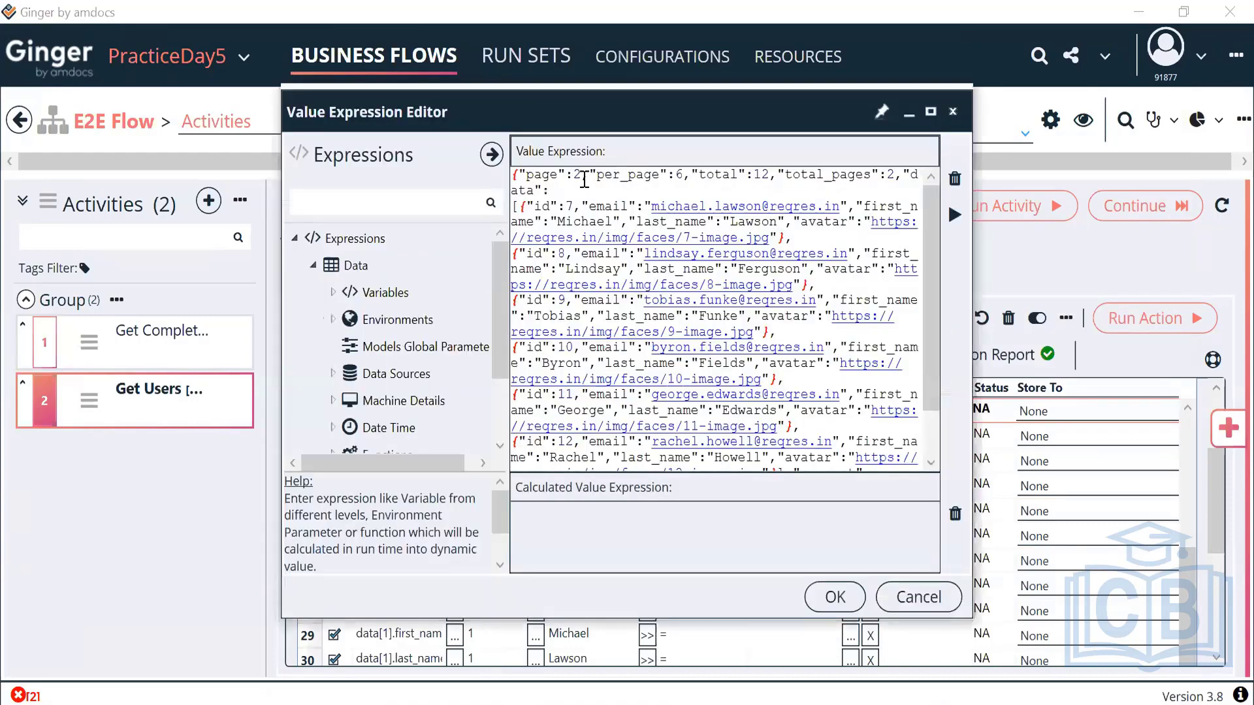
pyautogui.moveTo(549, 188); pyautogui.dragTo(519, 183)
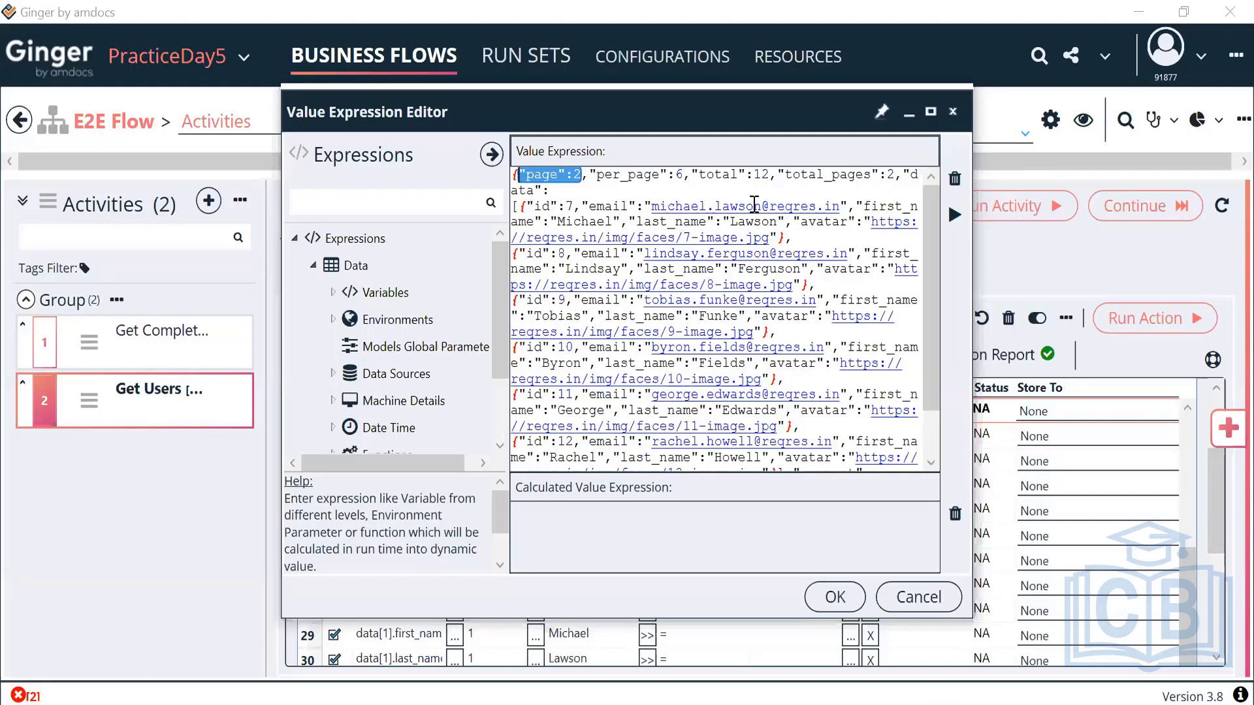
pyautogui.click(953, 180)
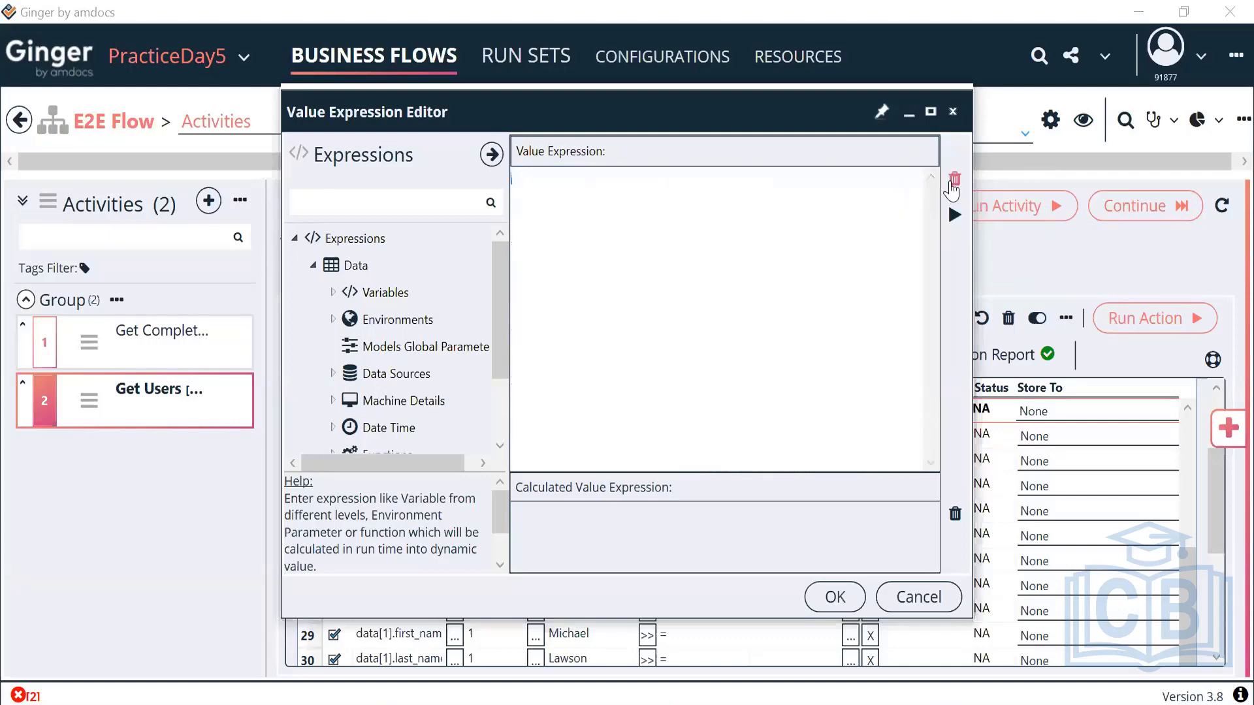
pyautogui.click(835, 597)
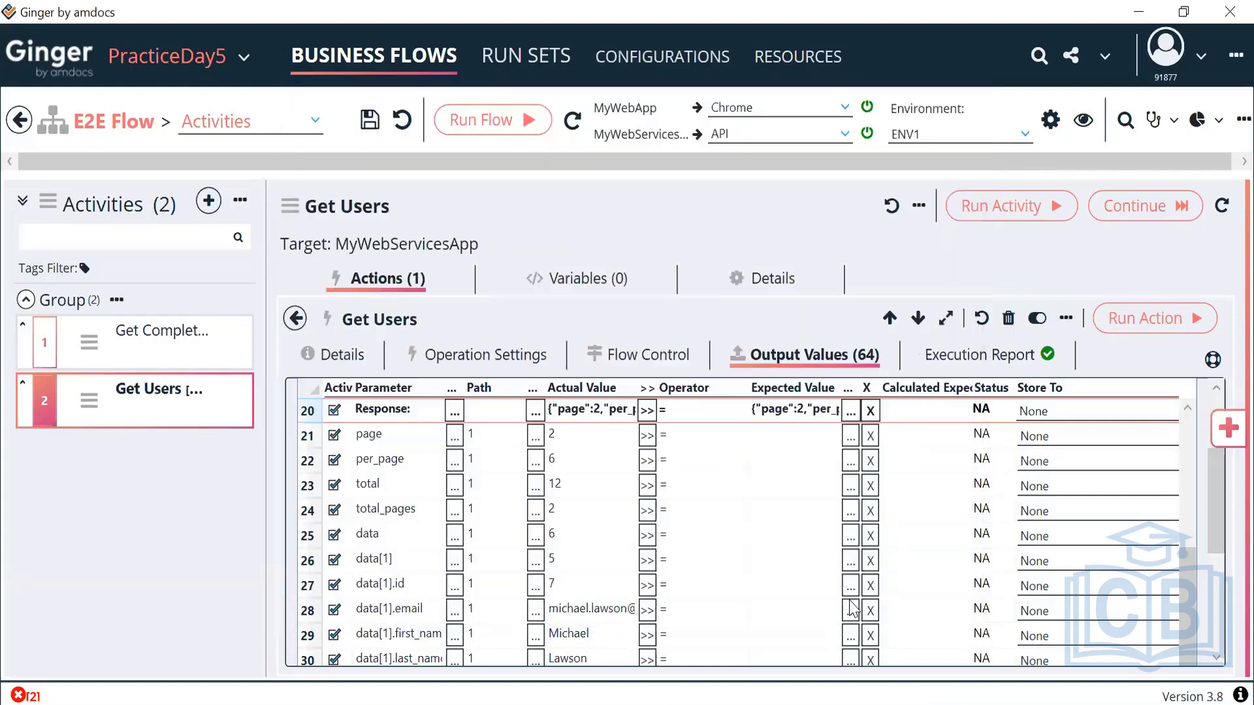
pyautogui.click(400, 615)
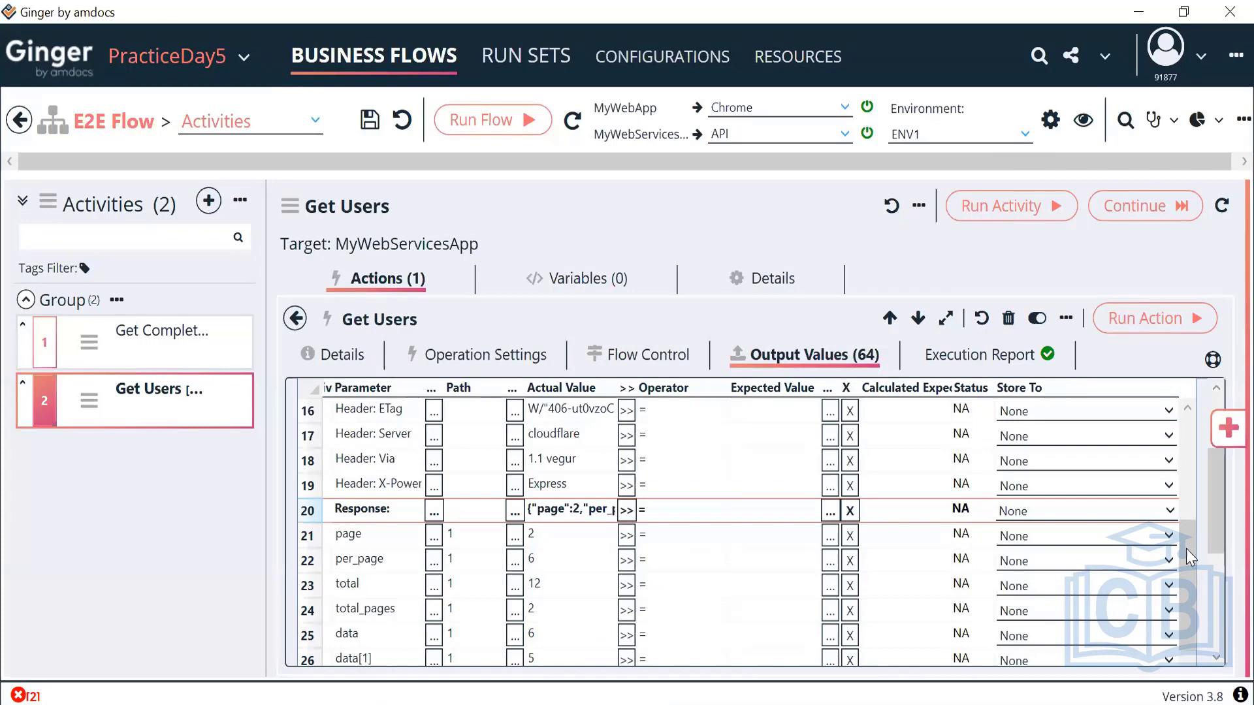
# - Widen the Actual Value column enough to read the saved request and saved response file names in full
pyautogui.moveTo(1187, 549); pyautogui.dragTo(1189, 428)
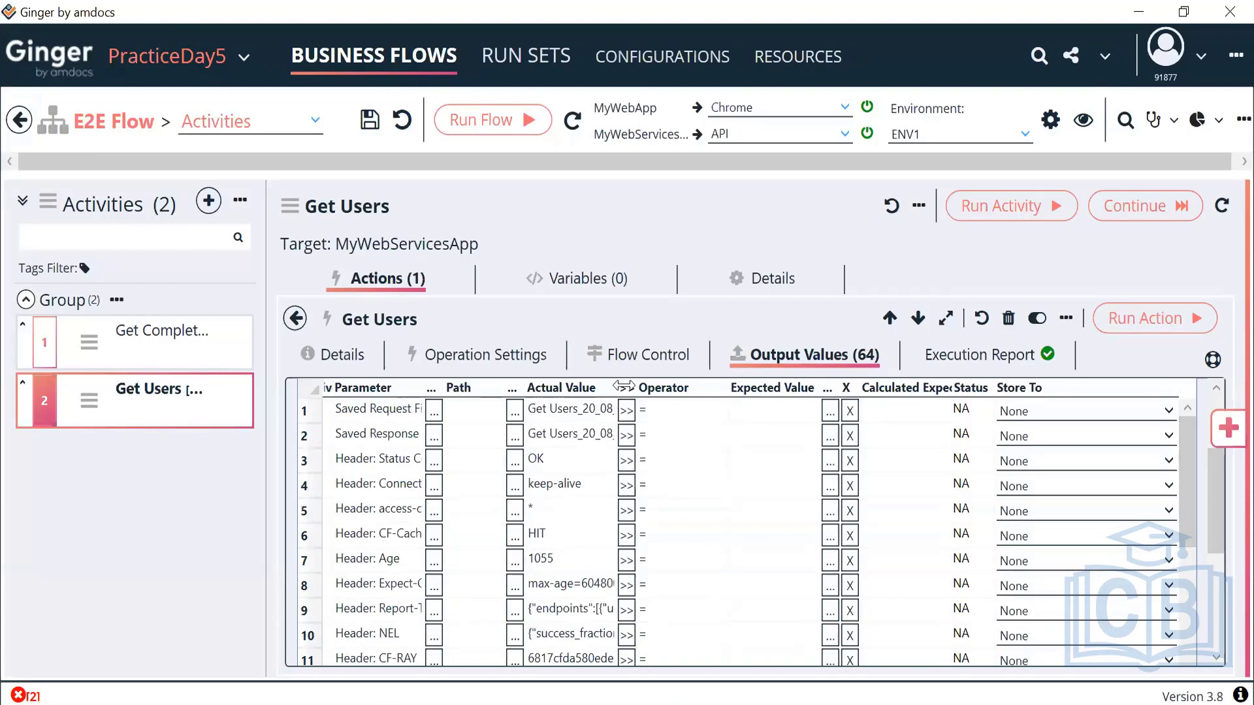
pyautogui.moveTo(607, 390); pyautogui.dragTo(793, 385)
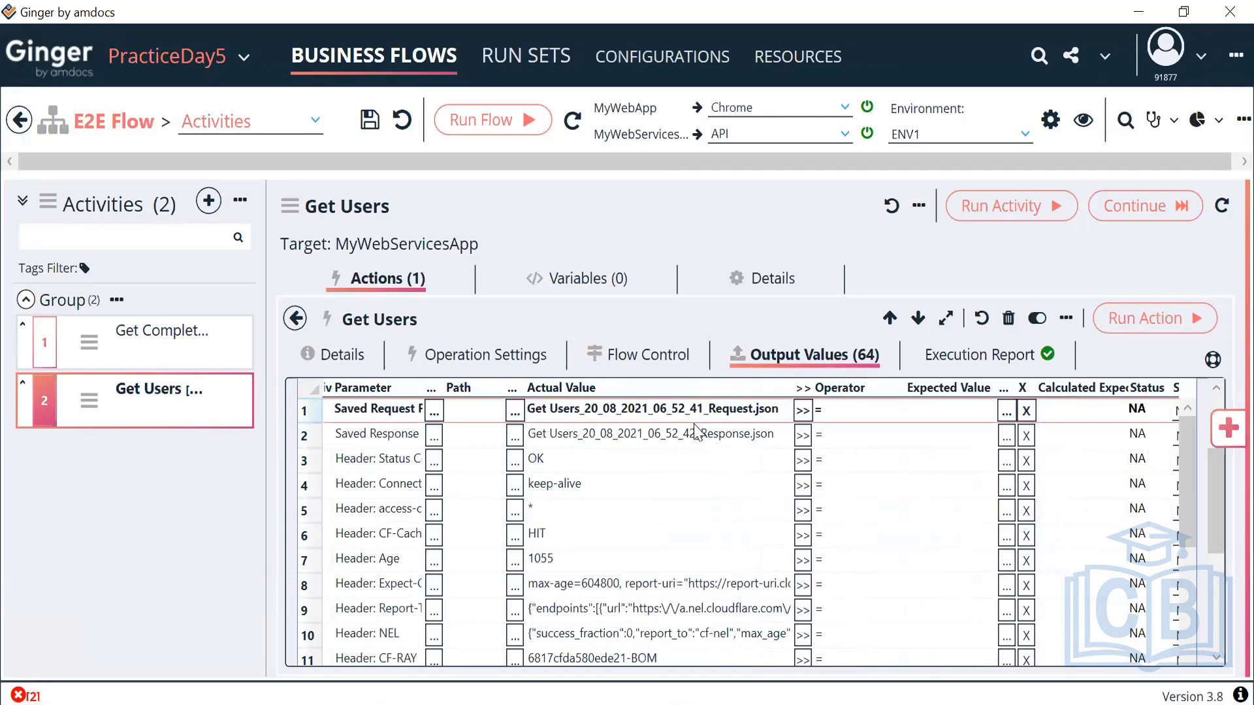
pyautogui.click(717, 443)
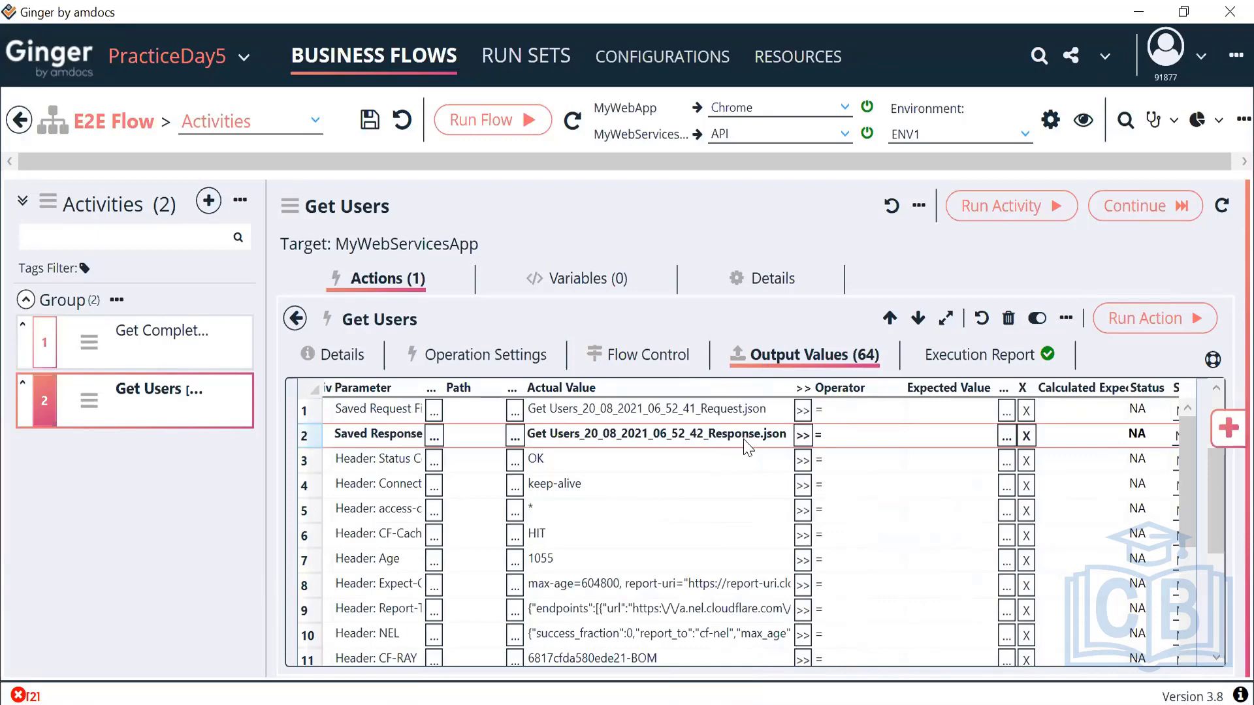
# - Open the PracticeDay5 solution folder and go to its Documents\Responses subfolder
pyautogui.click(1108, 60)
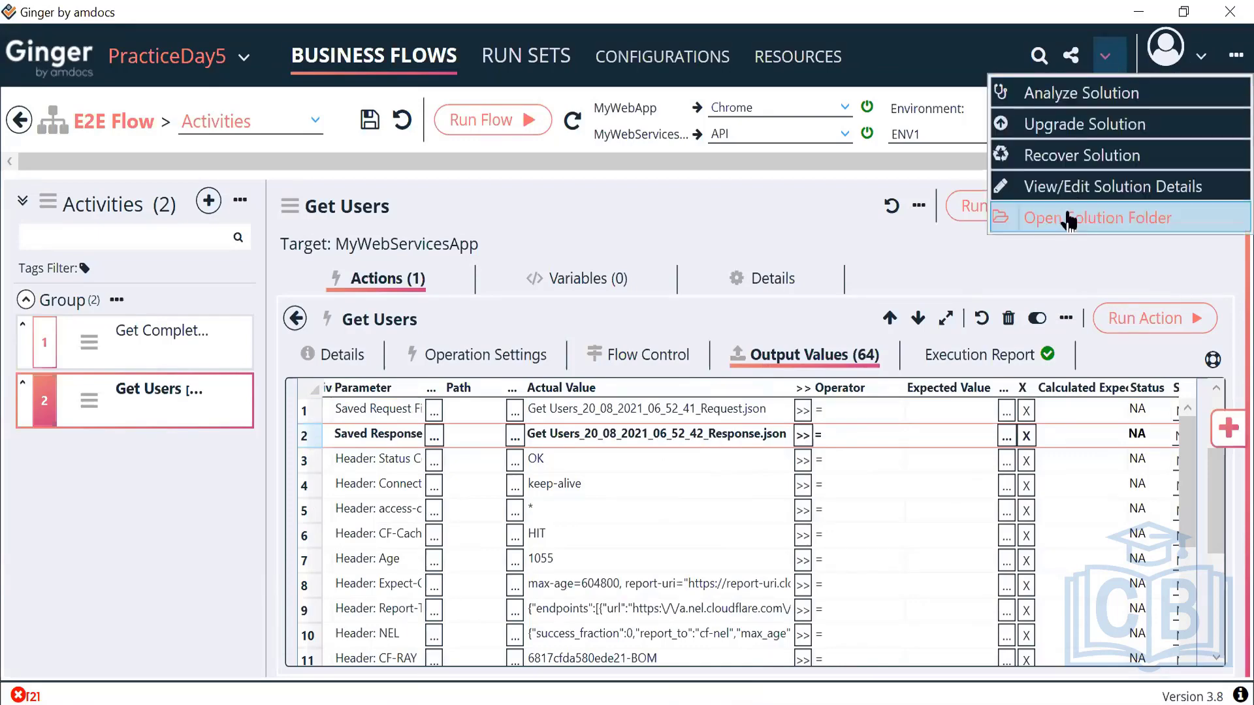
pyautogui.click(1069, 218)
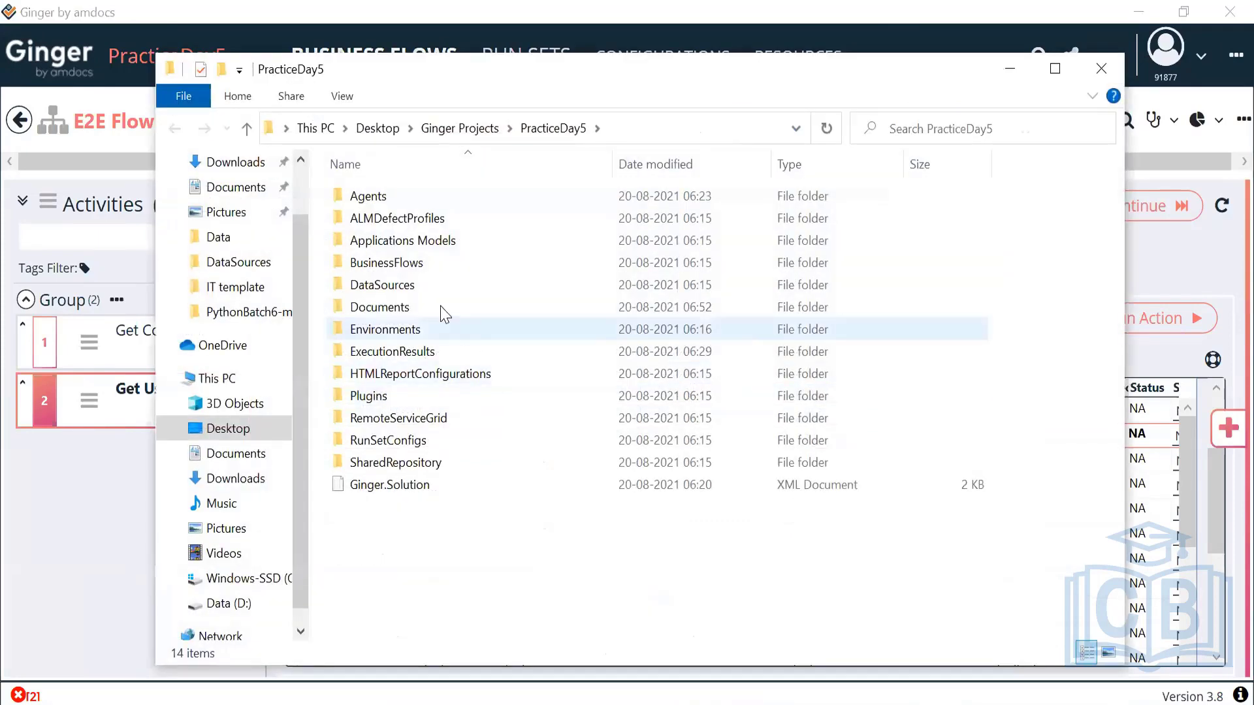
pyautogui.doubleClick(434, 311)
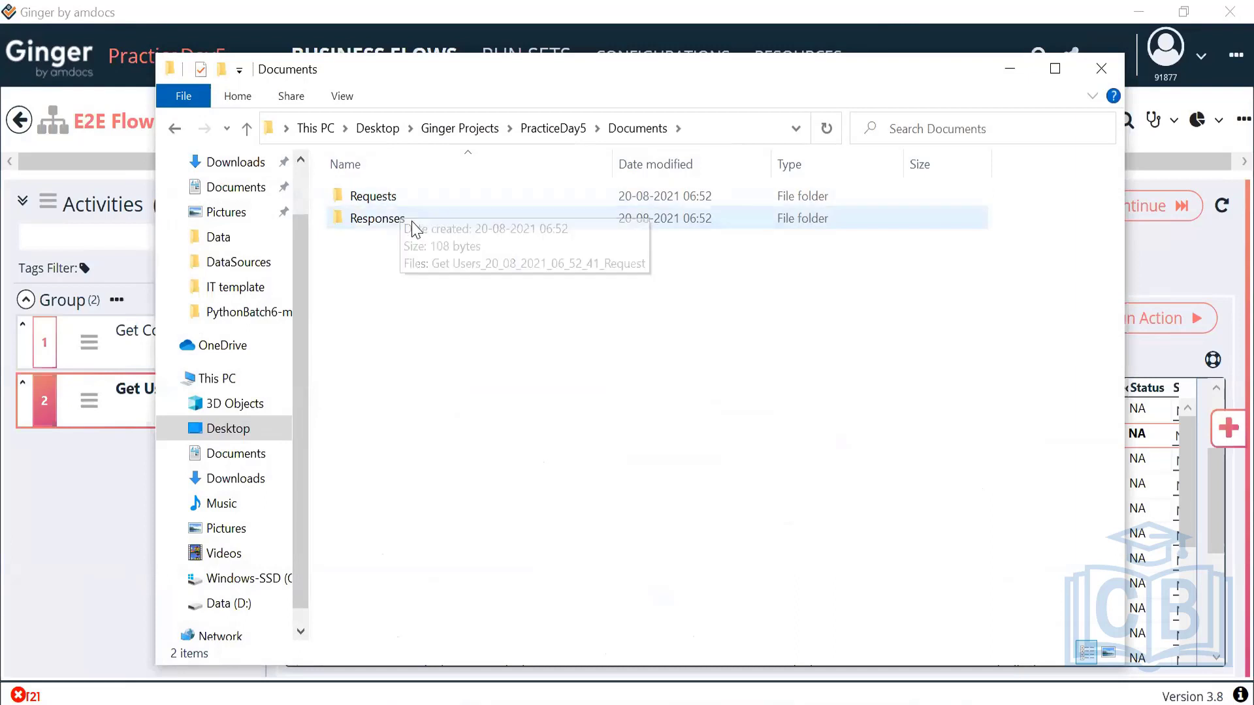
pyautogui.moveTo(411, 221)
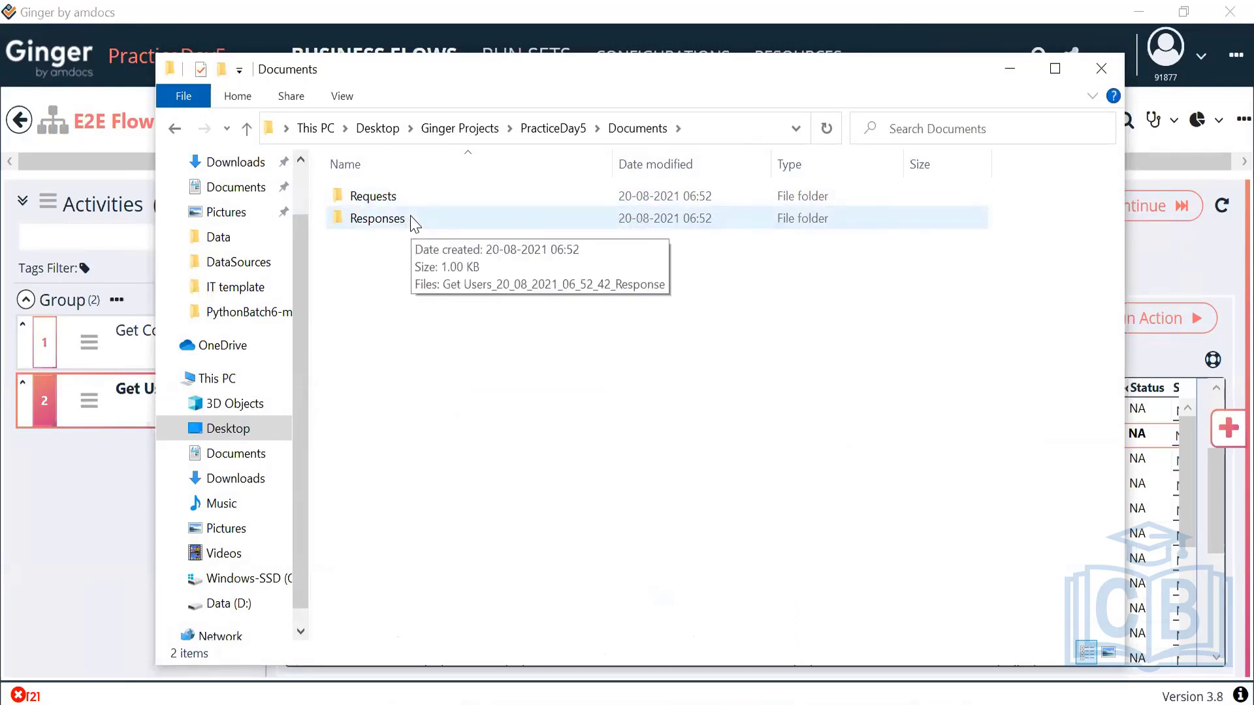
pyautogui.doubleClick(412, 220)
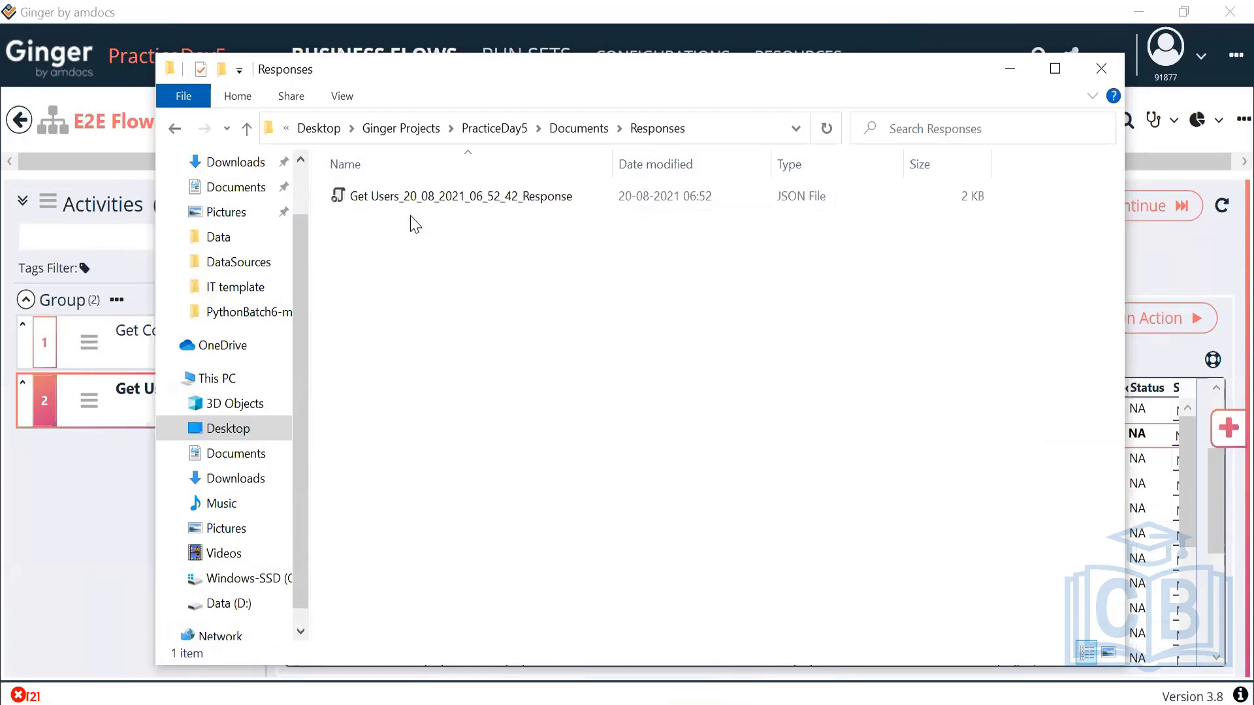
# - View Get Users_20_08_2021_06_52_42_Response.json in PyCharm, and return to the output values in Ginger
pyautogui.doubleClick(455, 199)
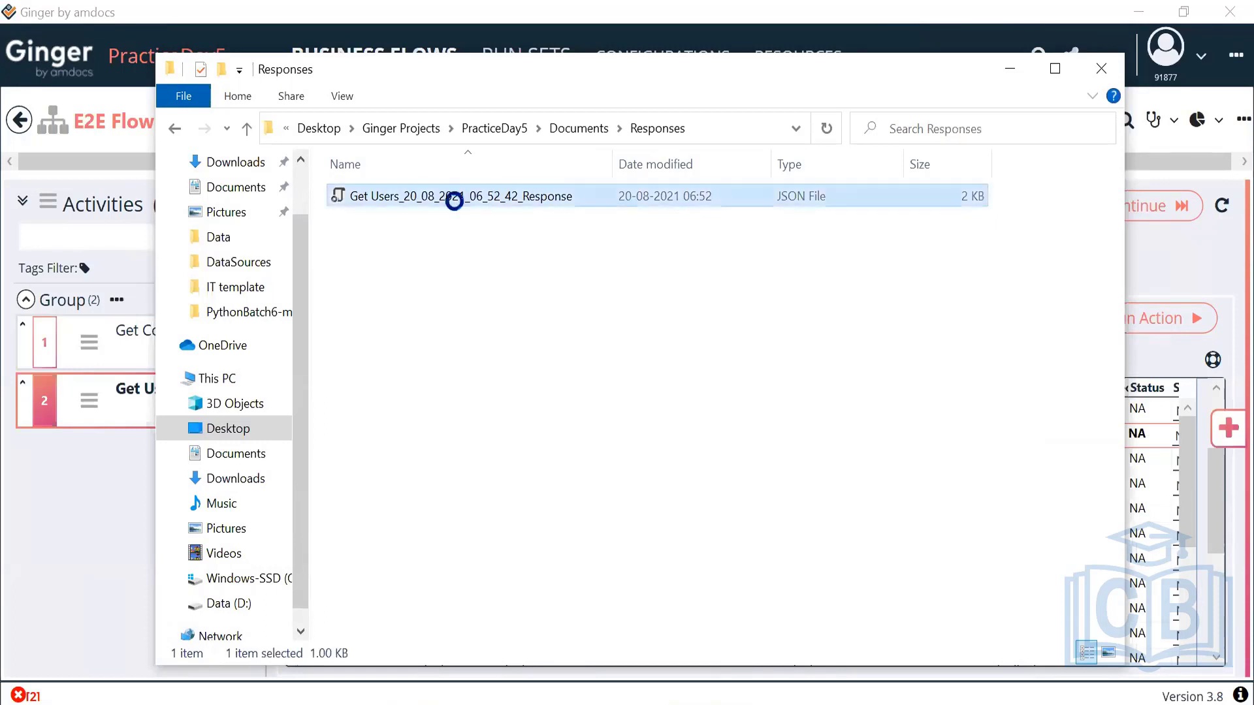
pyautogui.rightClick(455, 202)
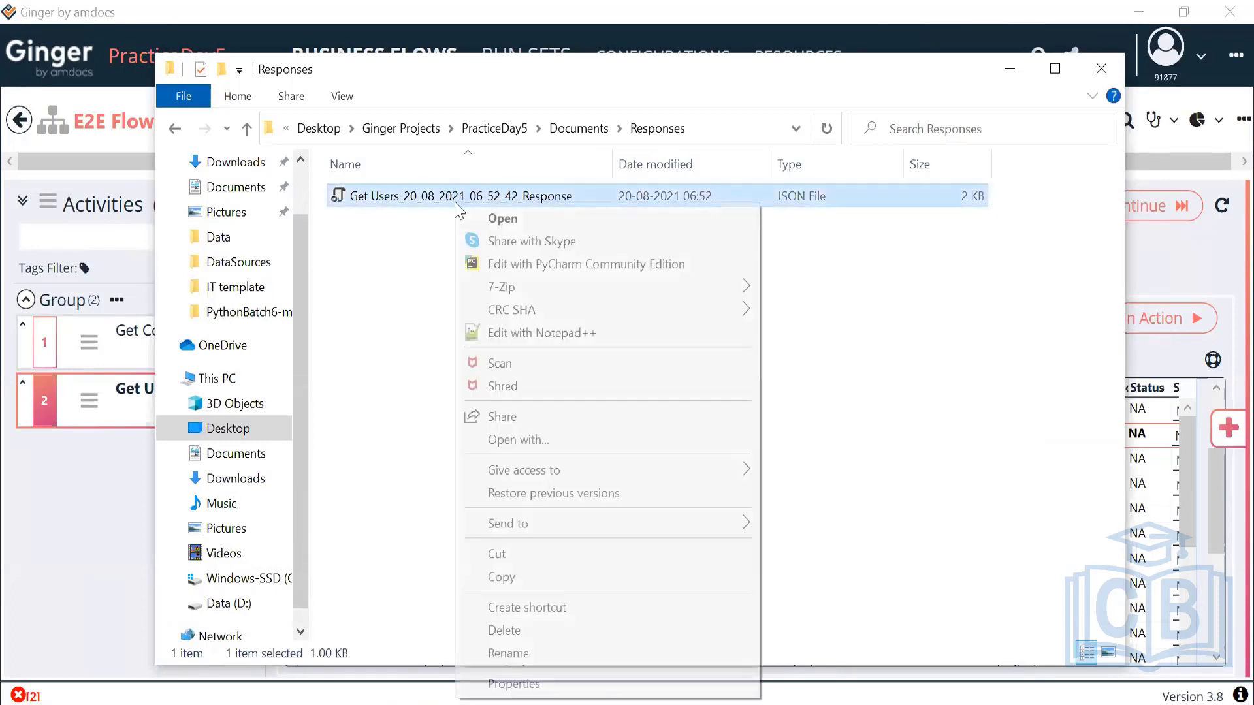
pyautogui.click(591, 265)
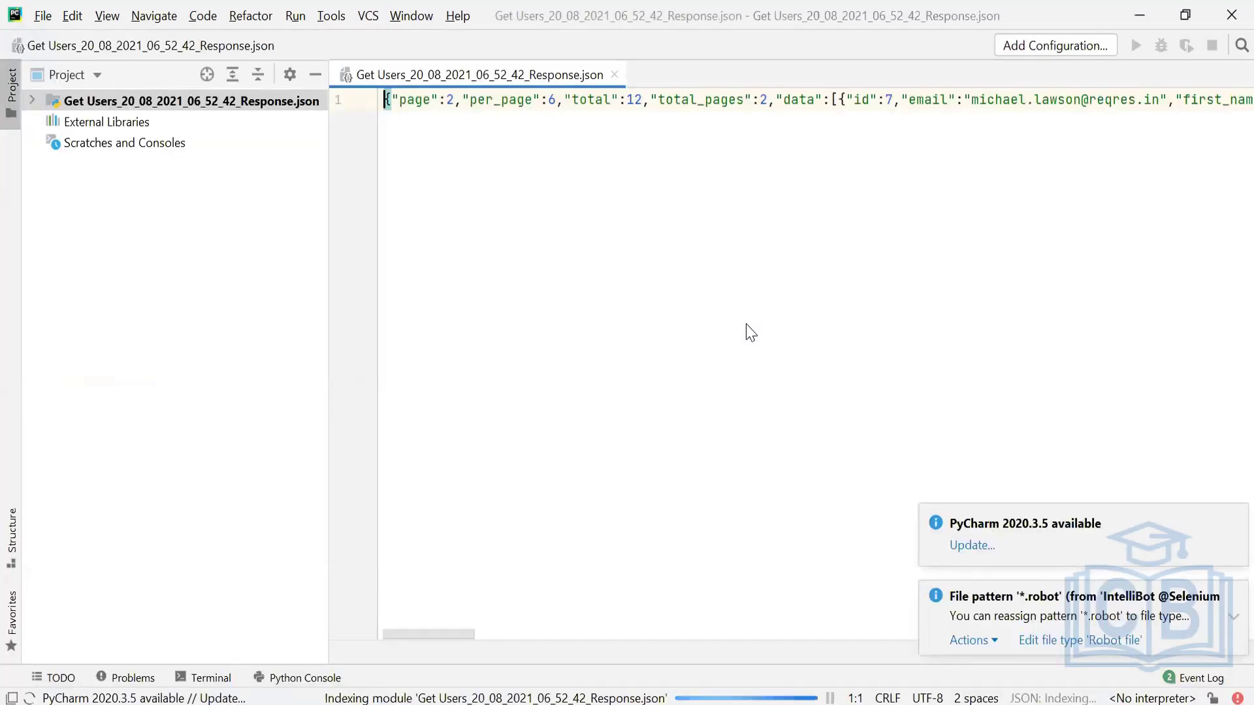
pyautogui.click(1140, 5)
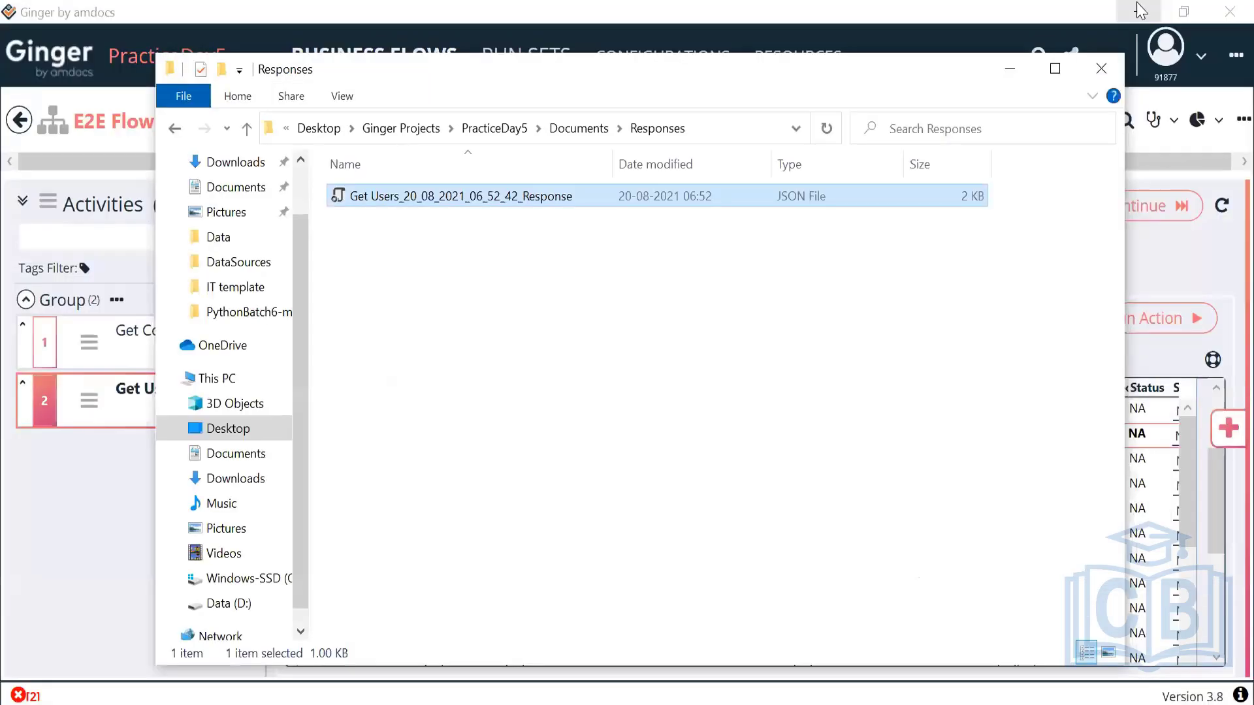
pyautogui.click(1019, 72)
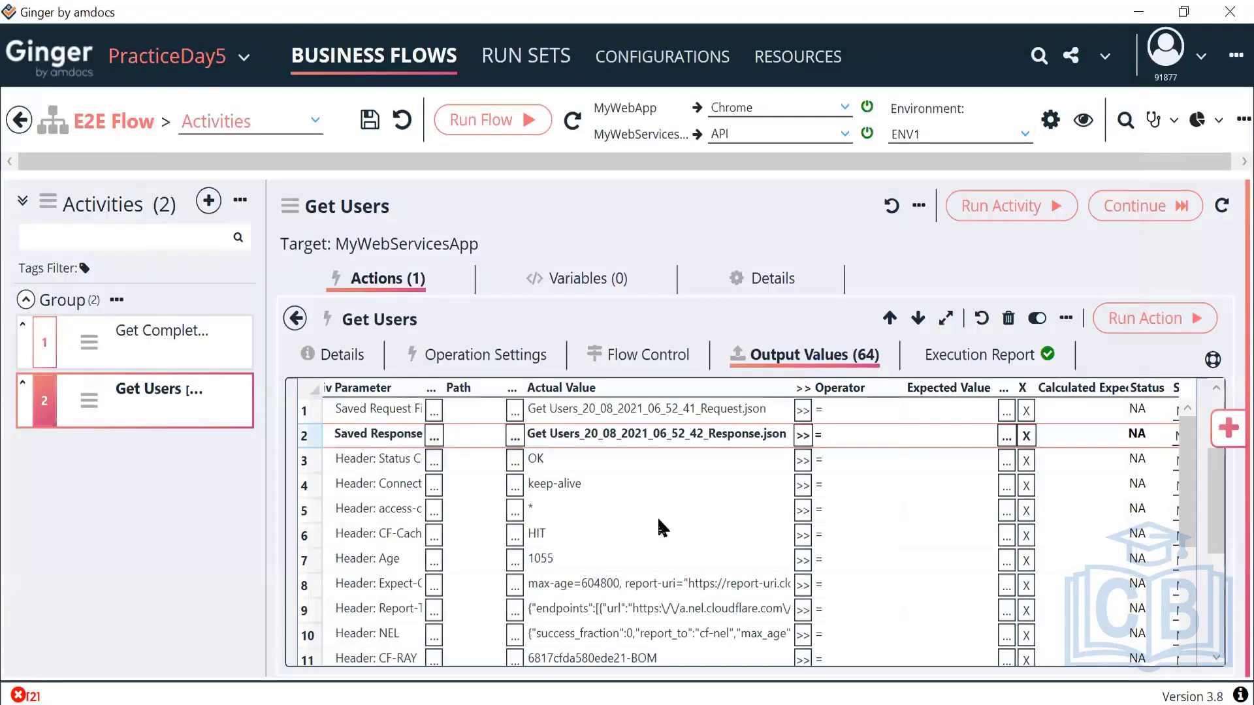
# - Open the saved Get Users response JSON file from the Responses folder in Notepad++ and turn on word wrap to read it in full
pyautogui.click(593, 435)
pyautogui.doubleClick(593, 435)
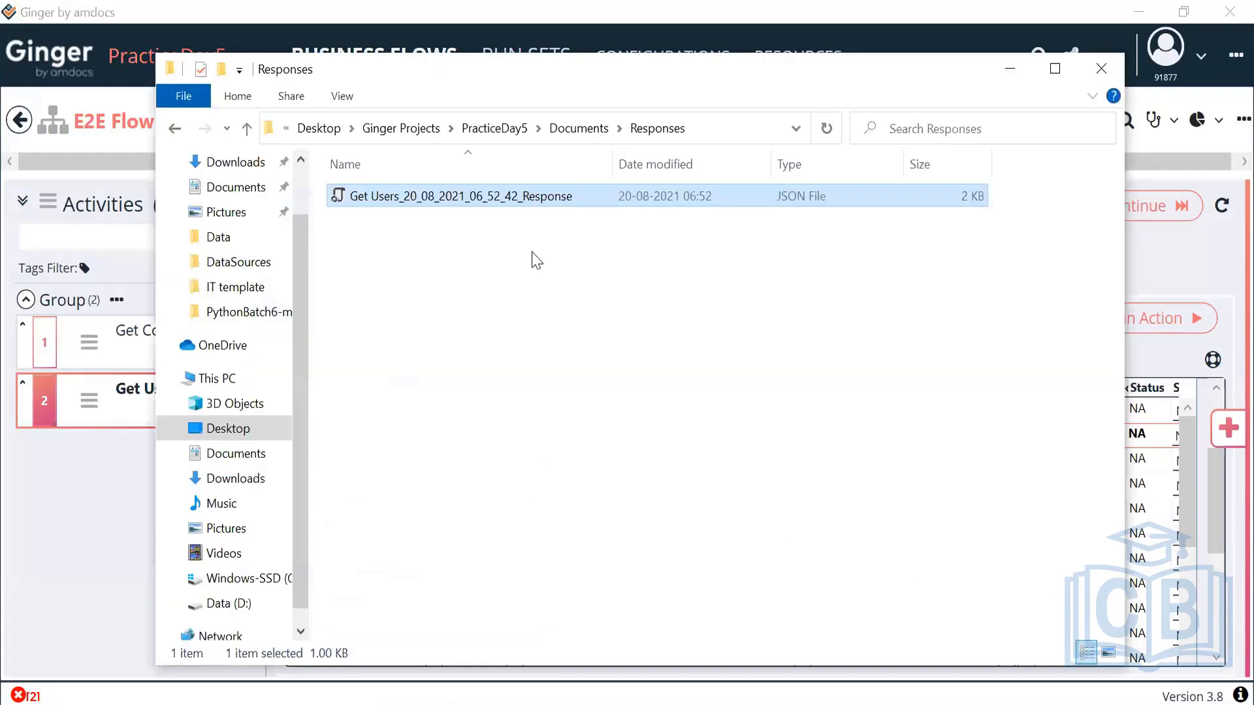
pyautogui.rightClick(542, 204)
pyautogui.click(631, 333)
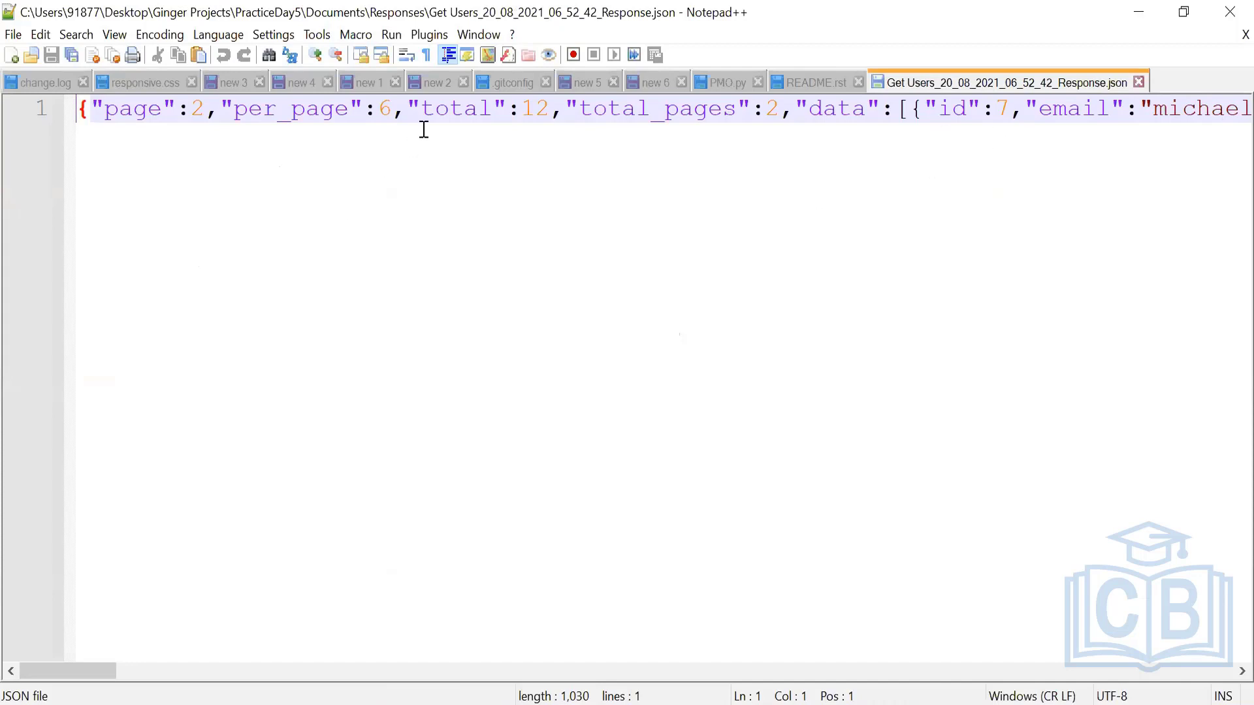
pyautogui.hotkey('ctrl', 'a')
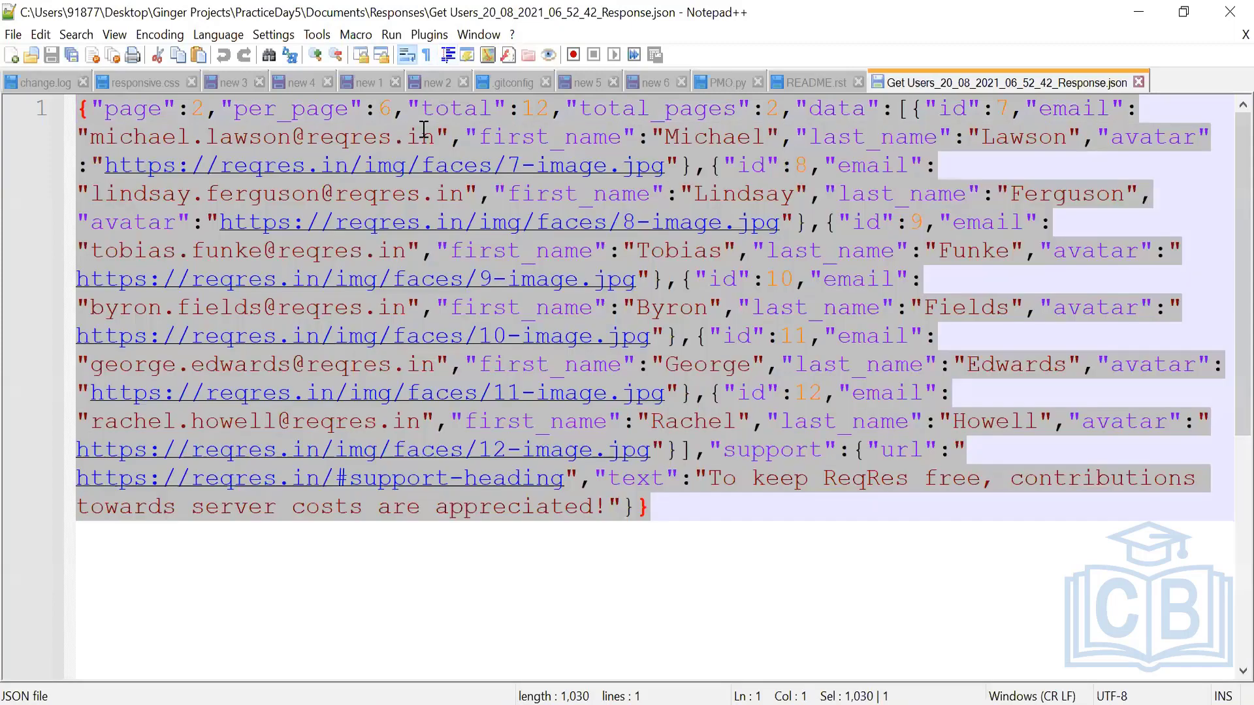
pyautogui.click(406, 55)
pyautogui.click(699, 627)
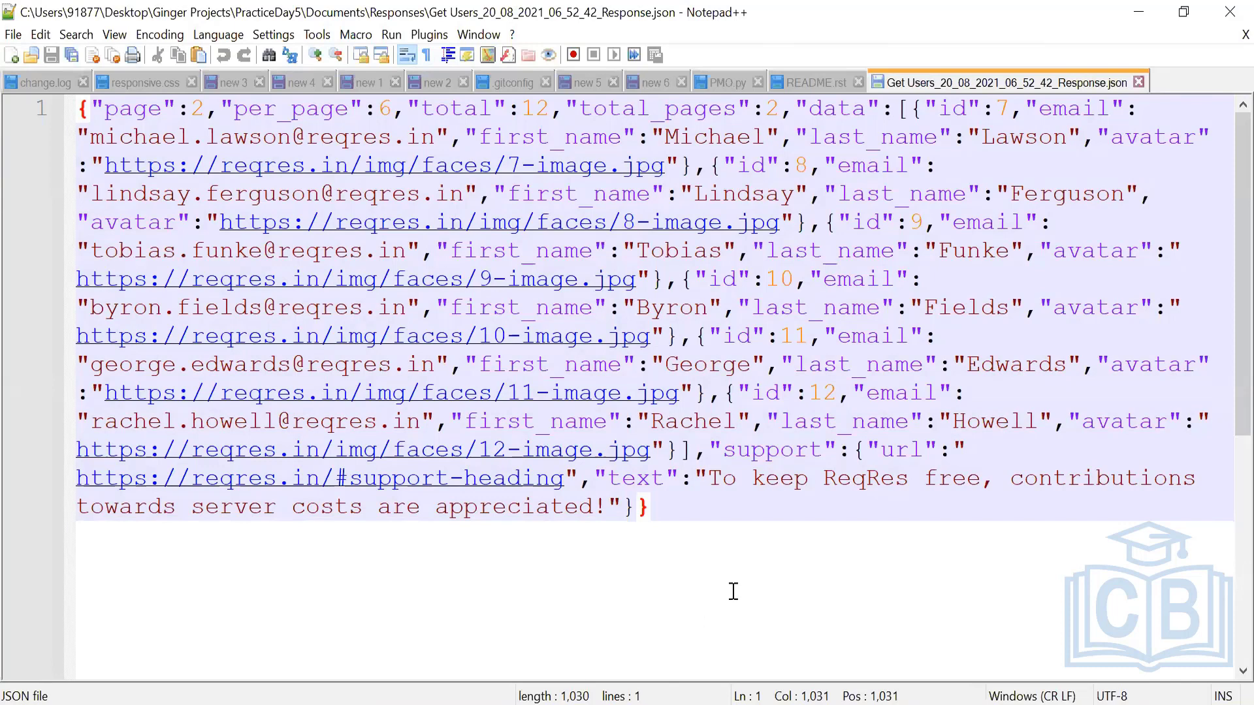
pyautogui.rightClick(758, 370)
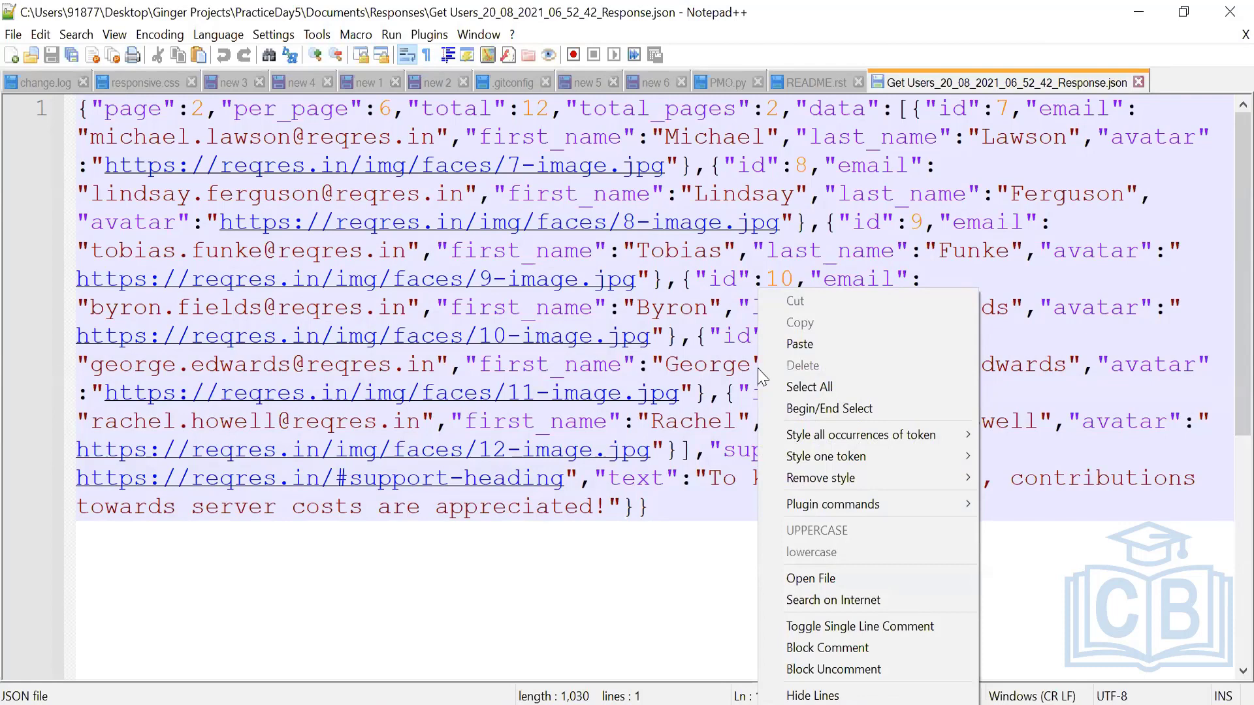
pyautogui.click(632, 595)
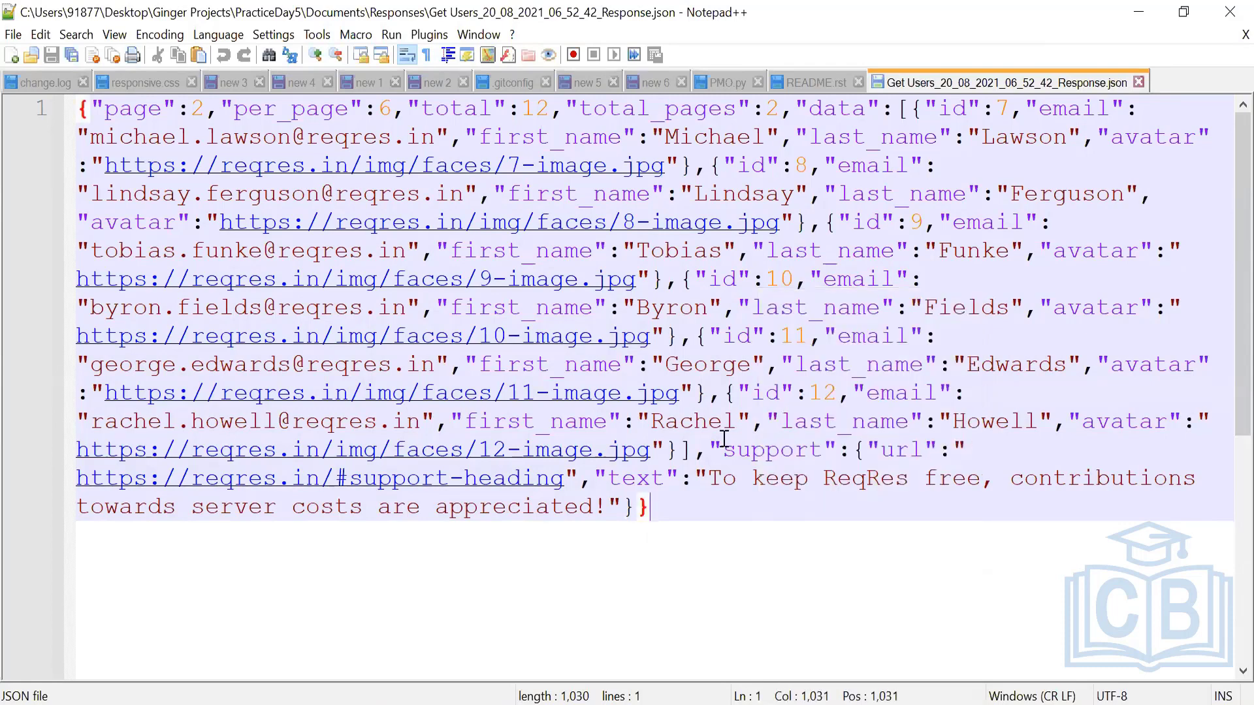
# - Minimize Notepad++, decline its update download, and return to the Get Users output values in Ginger
pyautogui.click(1140, 18)
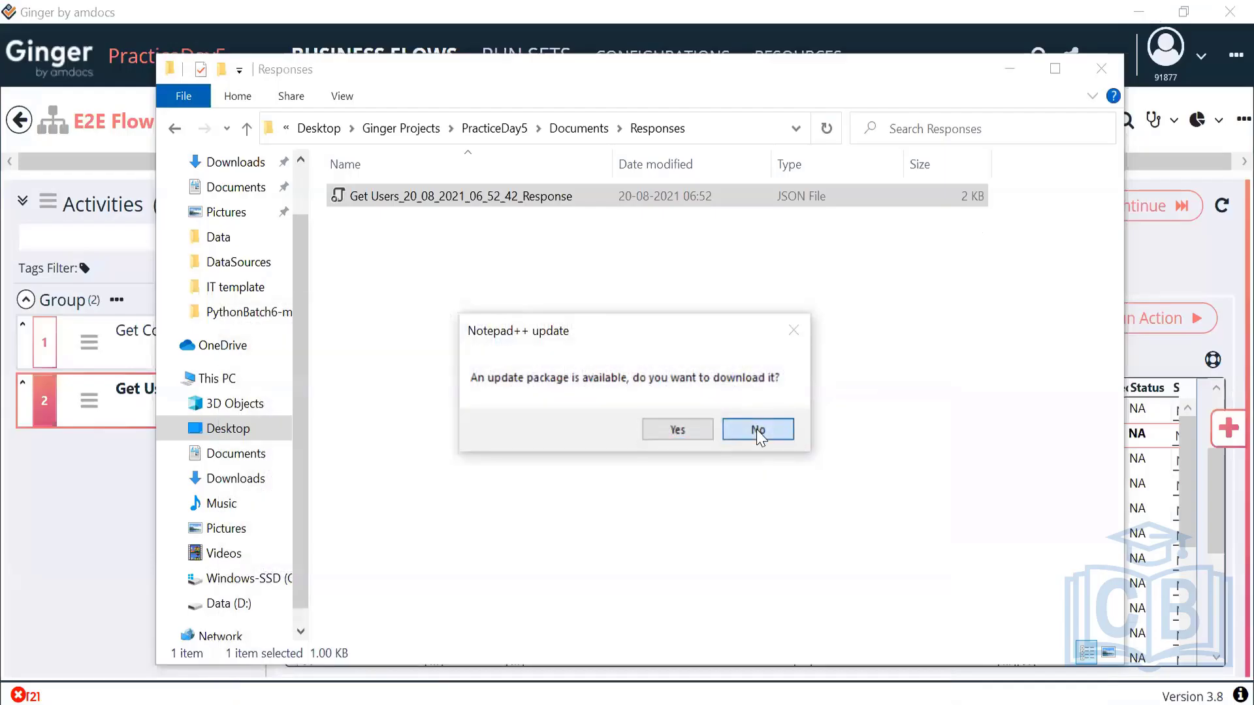
pyautogui.click(757, 429)
pyautogui.click(1010, 68)
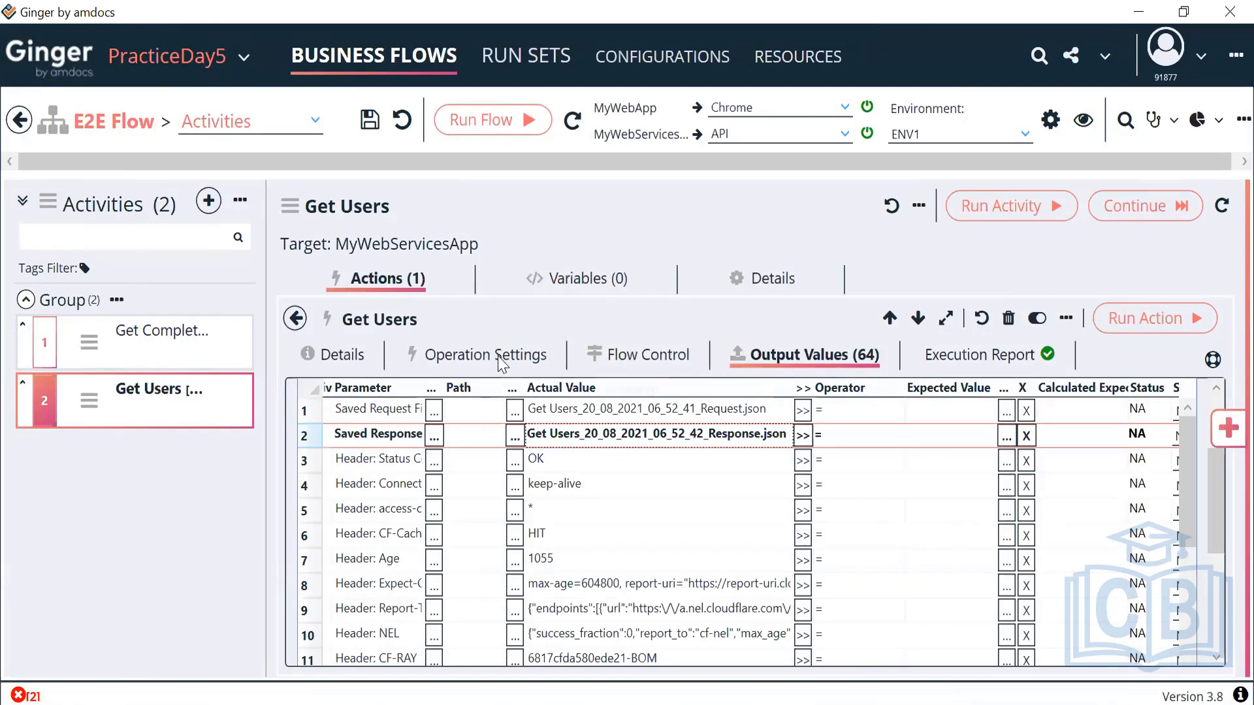
# - Review the Get Users action's End Point URL in its operation settings and go back over its output values
pyautogui.click(457, 356)
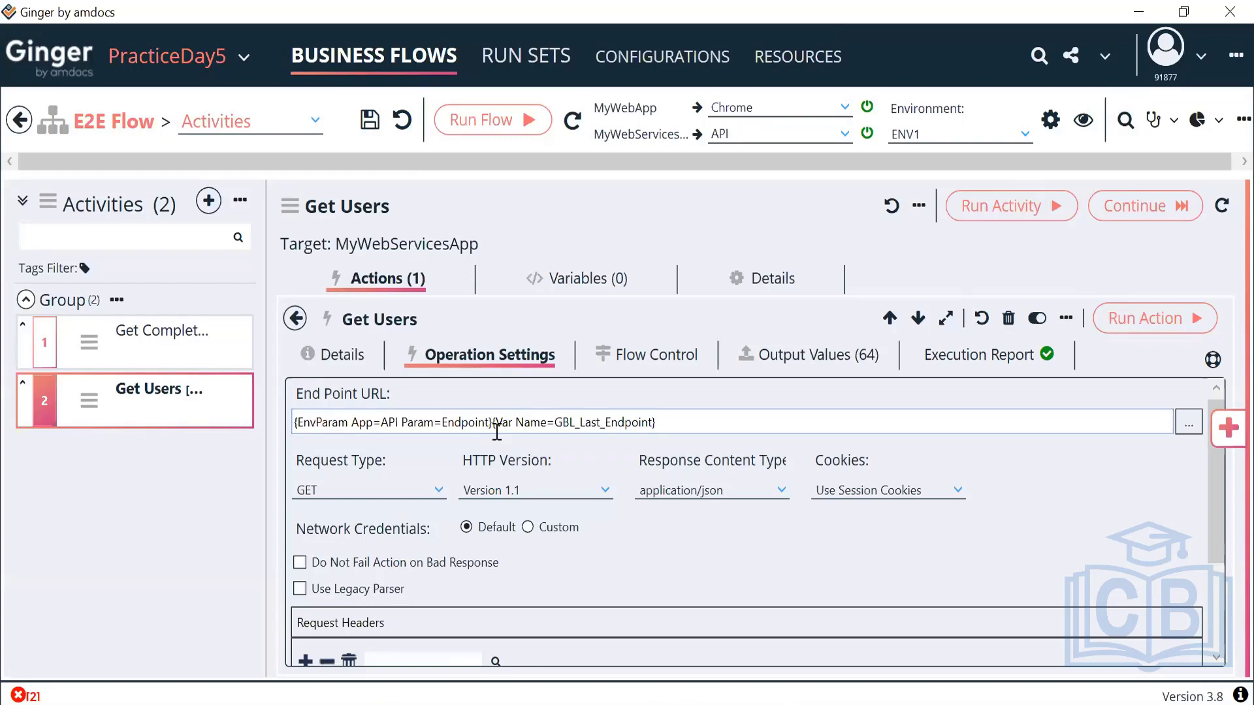
pyautogui.click(790, 359)
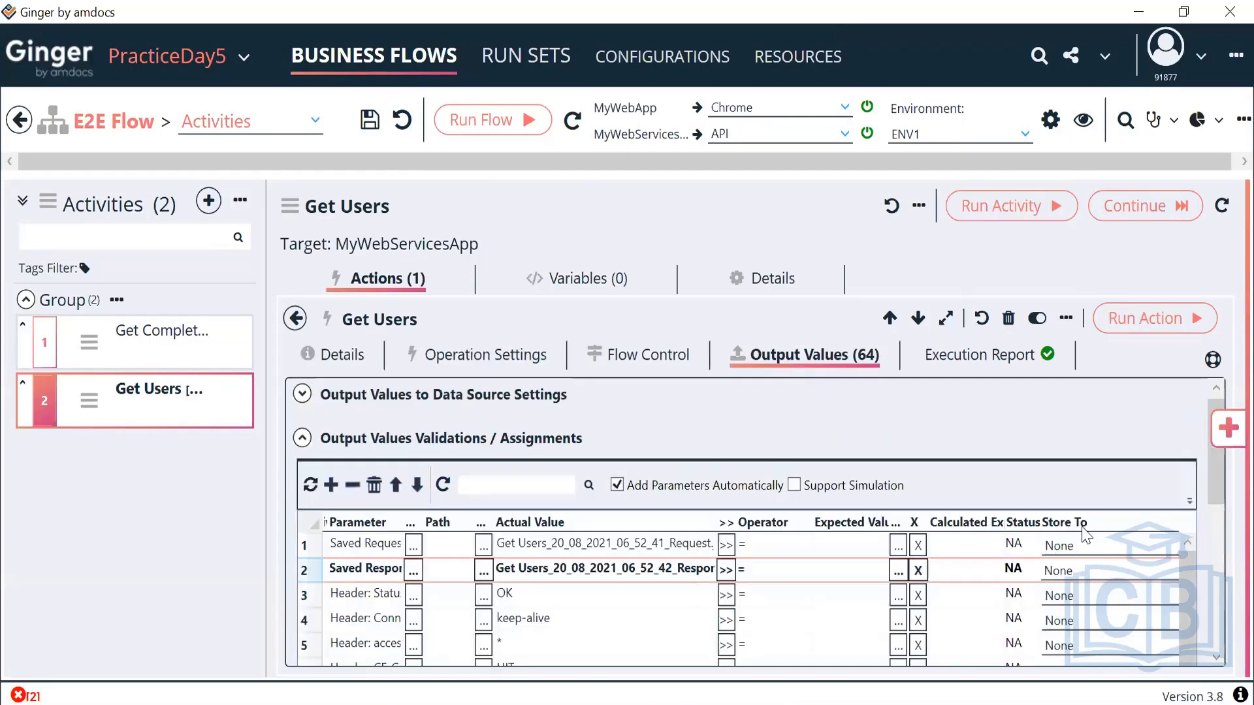
pyautogui.scroll(-2, 1087, 555)
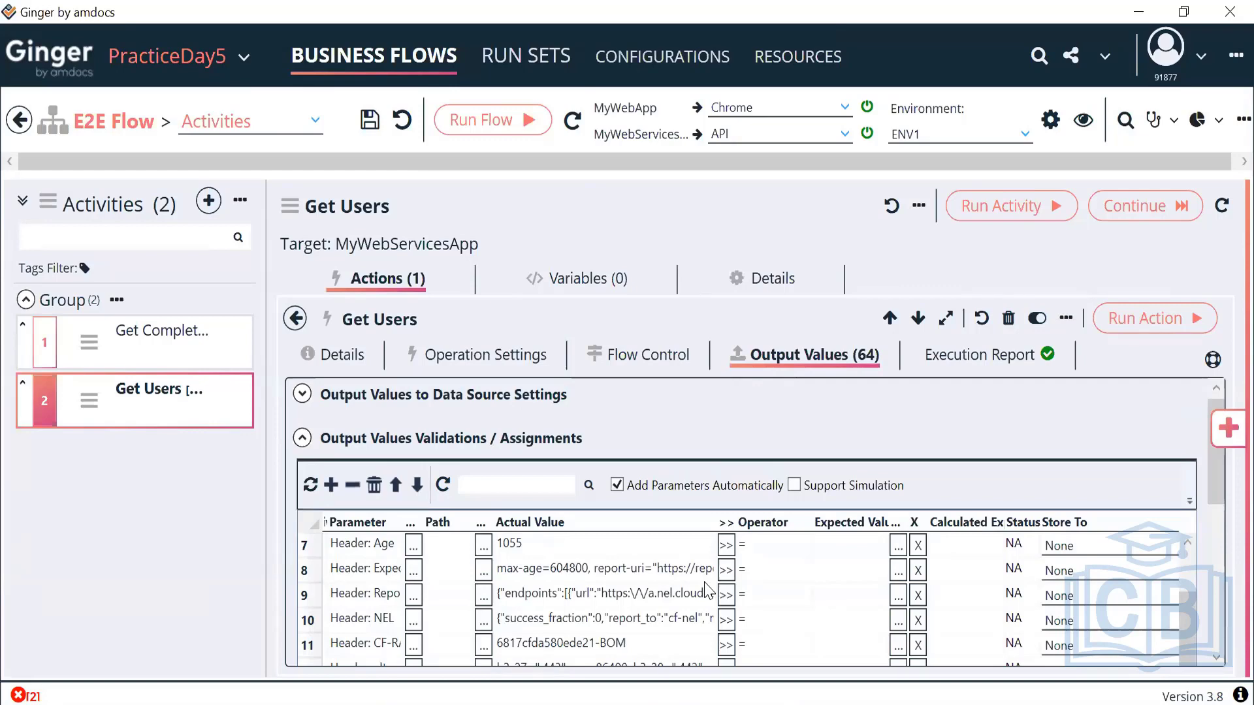
# - Check the Fetch Endpoint action in the Get Complete EndPoint activity, and add an Excel Action to the Get Users activity
pyautogui.click(119, 352)
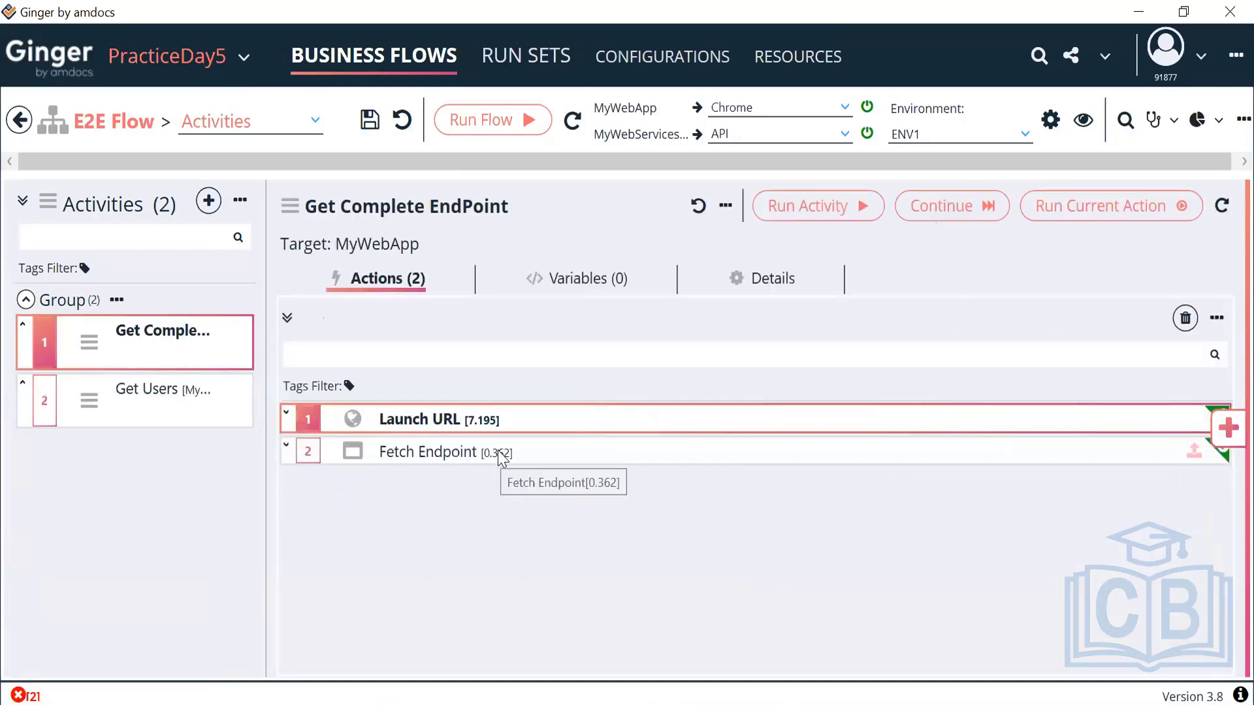
pyautogui.click(503, 457)
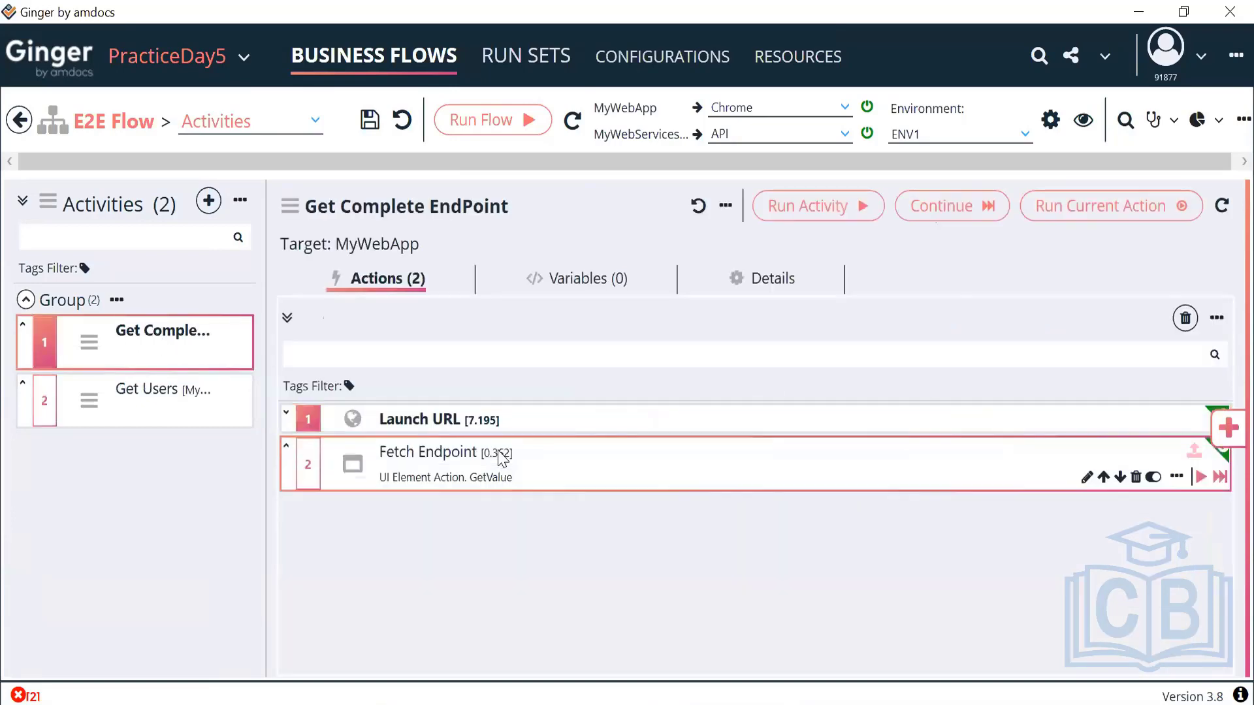
pyautogui.click(121, 422)
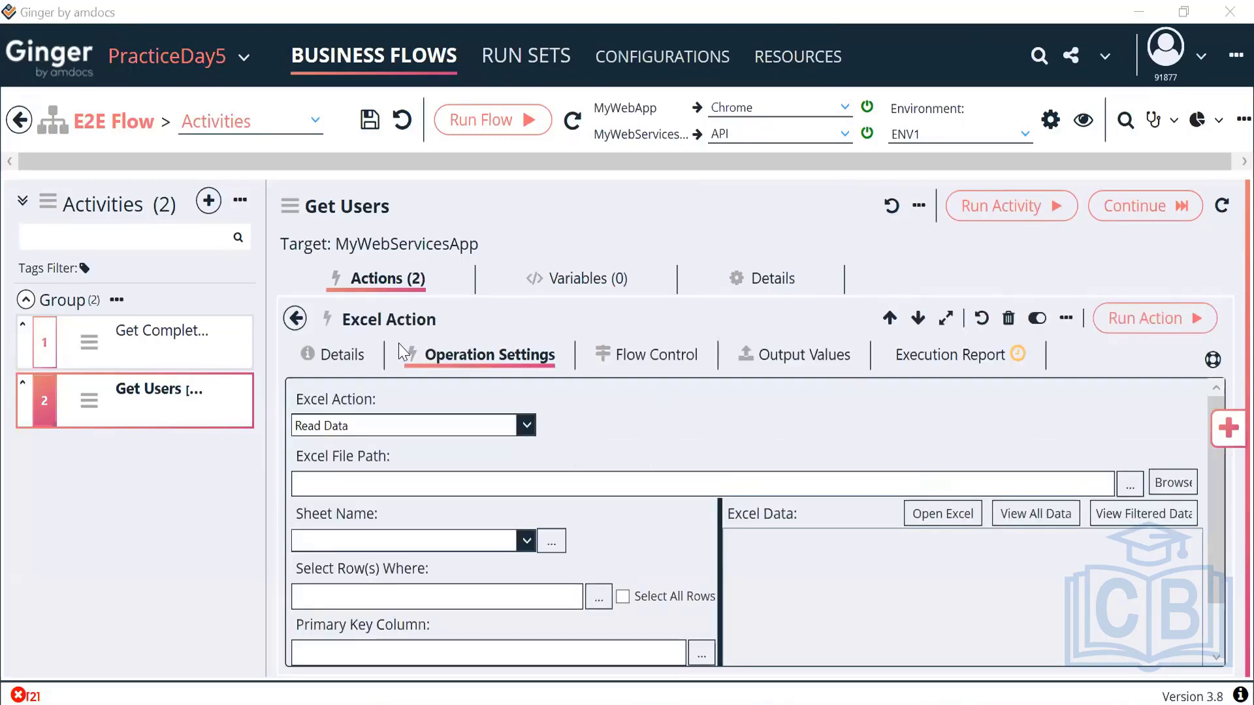
pyautogui.click(295, 320)
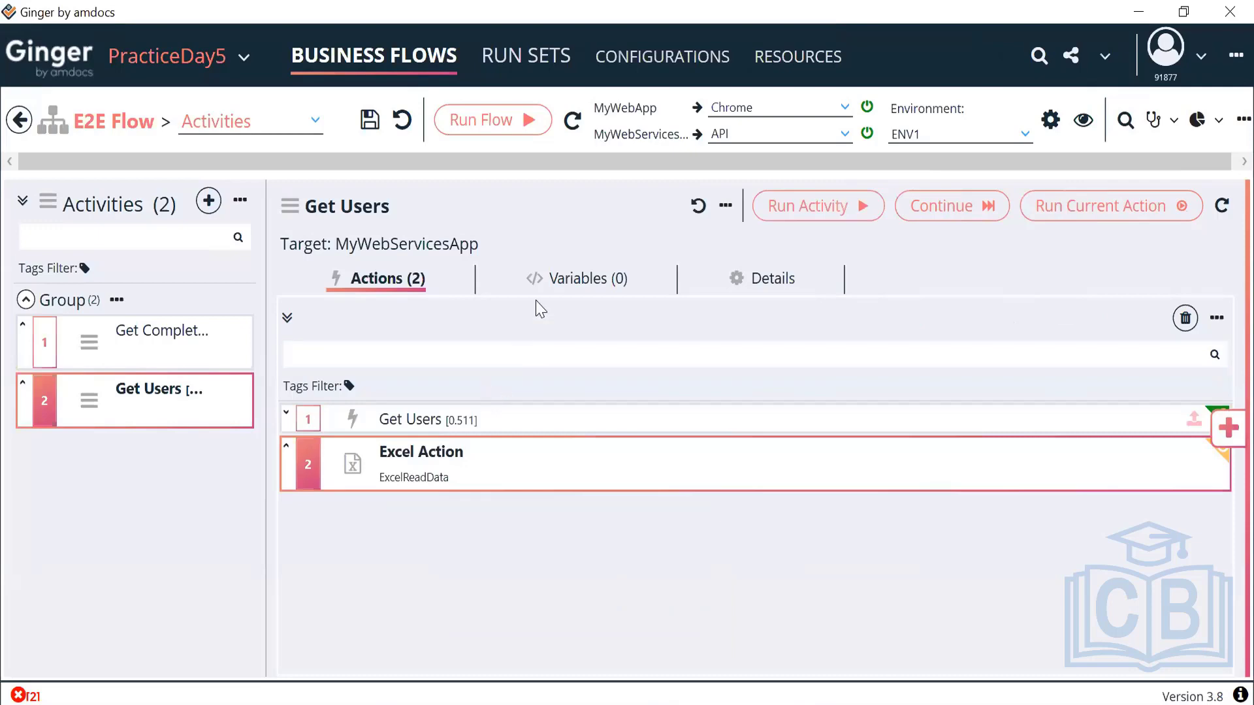
# - Add a Variable String from the variables library to the Get Users activity
pyautogui.click(572, 293)
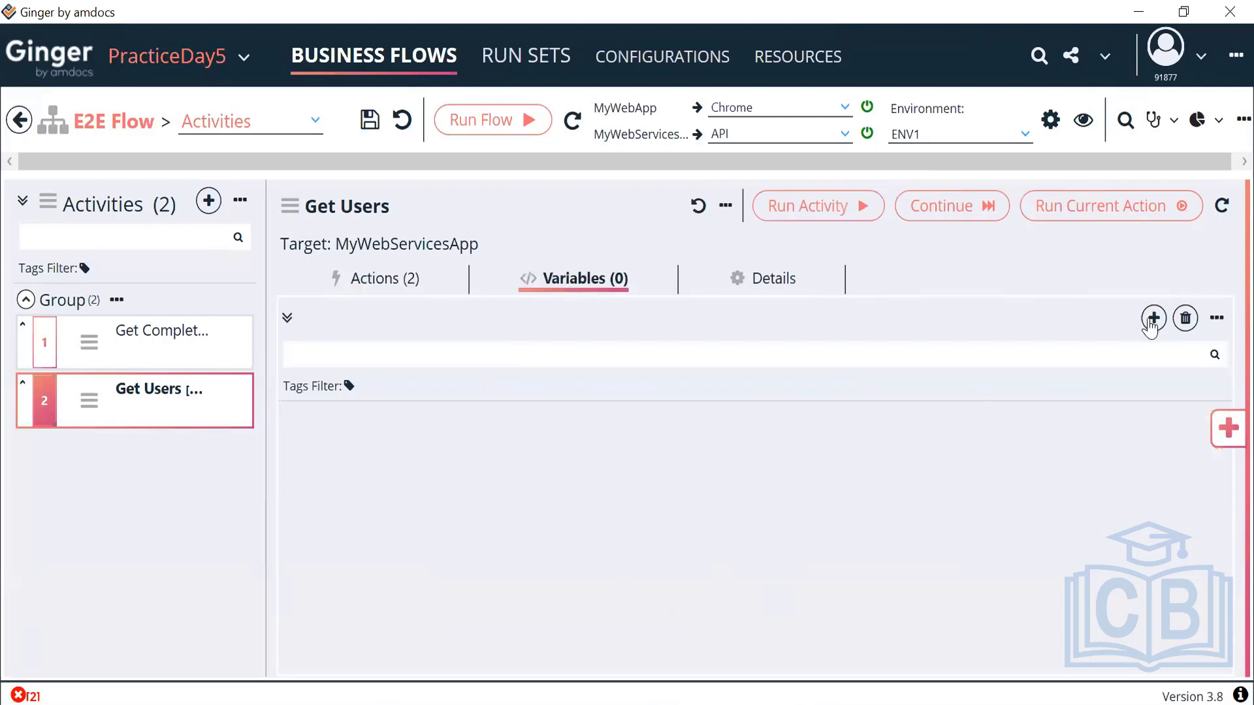
pyautogui.click(1153, 318)
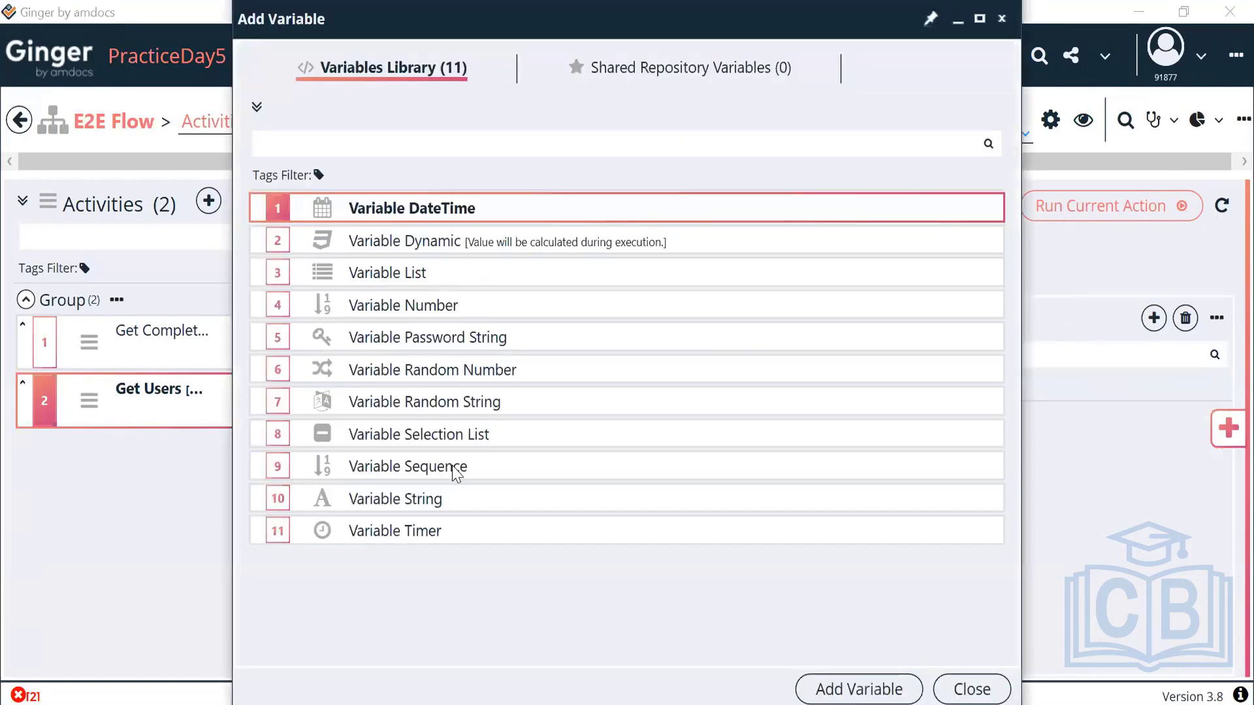
pyautogui.click(425, 505)
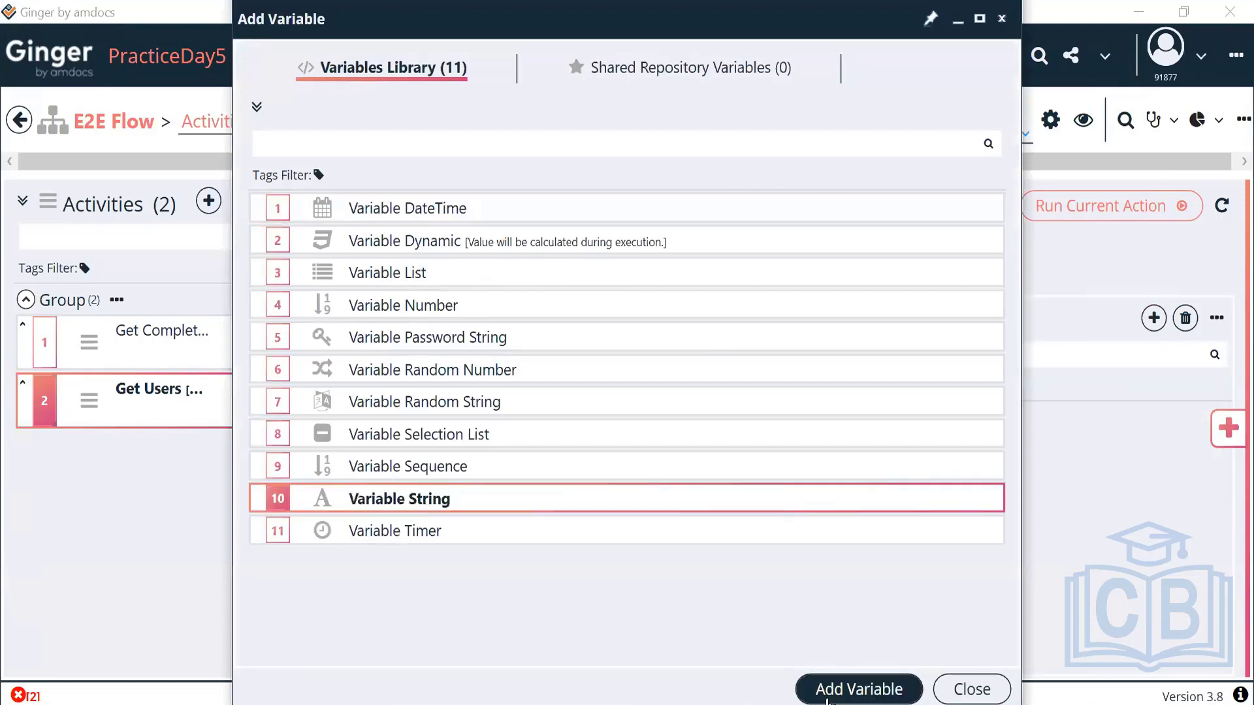
pyautogui.click(849, 689)
# - Rename the new string variable as ACT_User_Email in its general details and return to the variables list
pyautogui.doubleClick(435, 426)
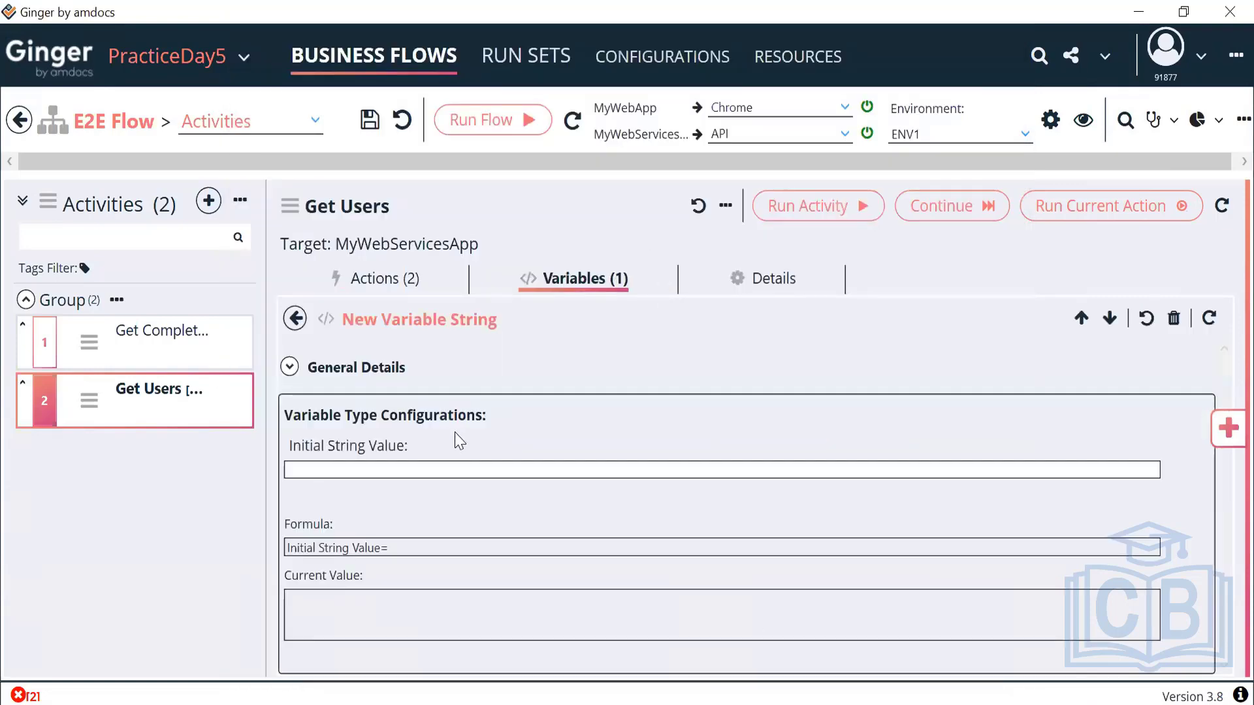
pyautogui.click(288, 374)
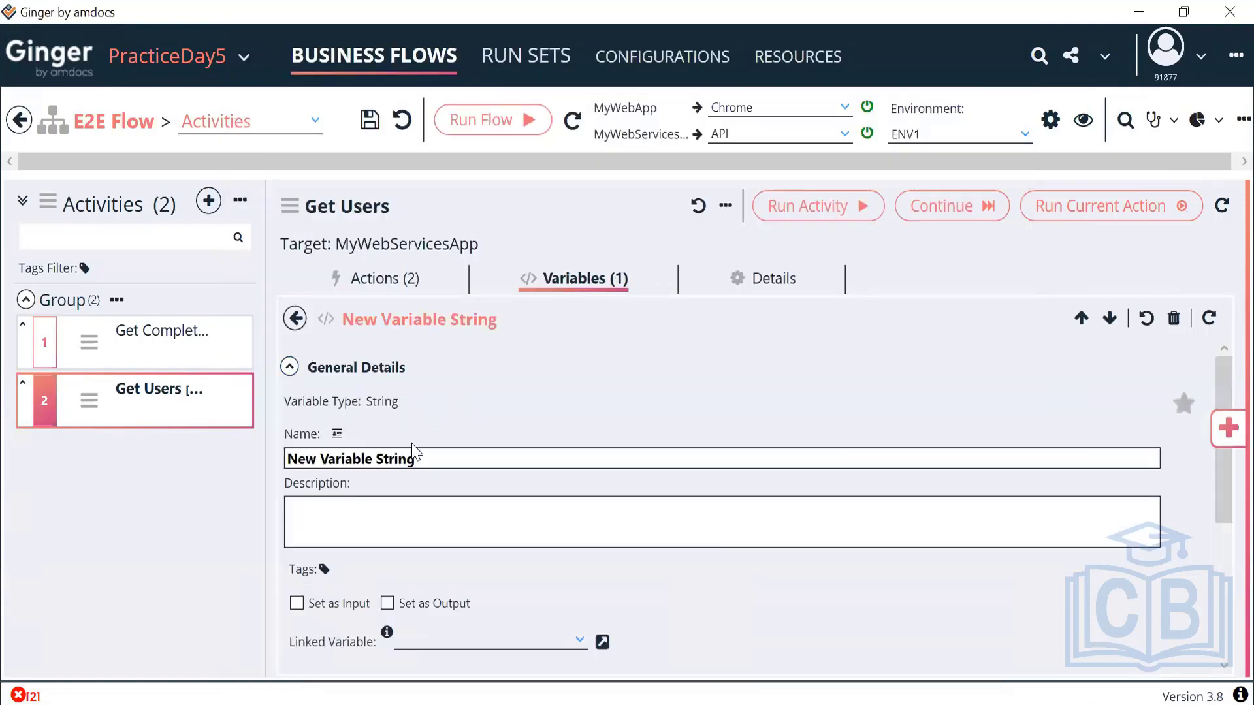
pyautogui.click(432, 460)
pyautogui.hotkey('ctrl', 'a')
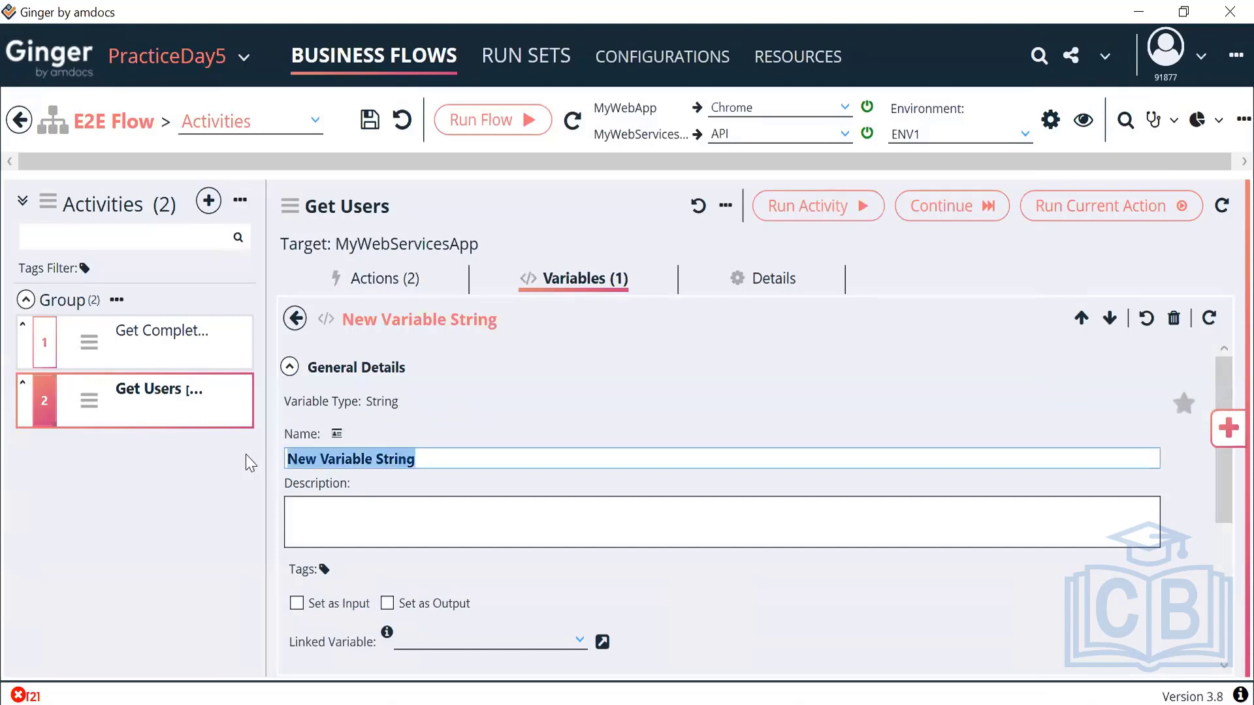
pyautogui.write('ACC')
pyautogui.press('BackSpace')
pyautogui.write('t')
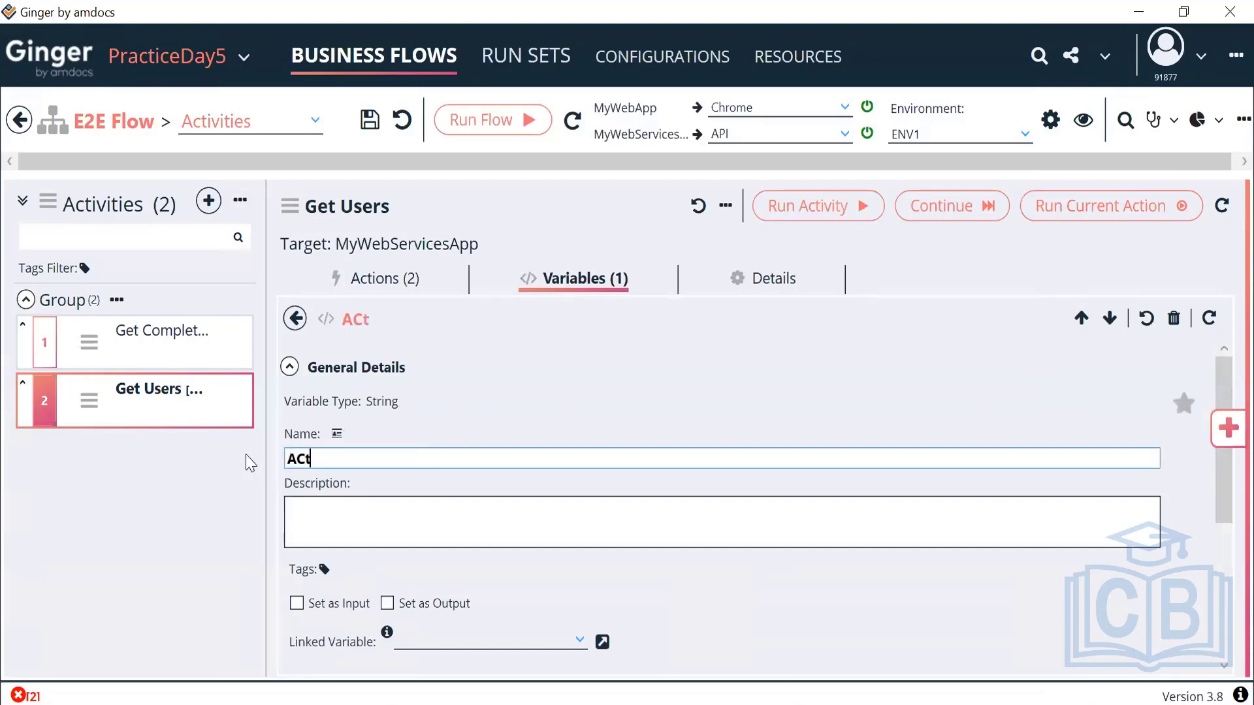
pyautogui.press('BackSpace')
pyautogui.write('T_User_Email')
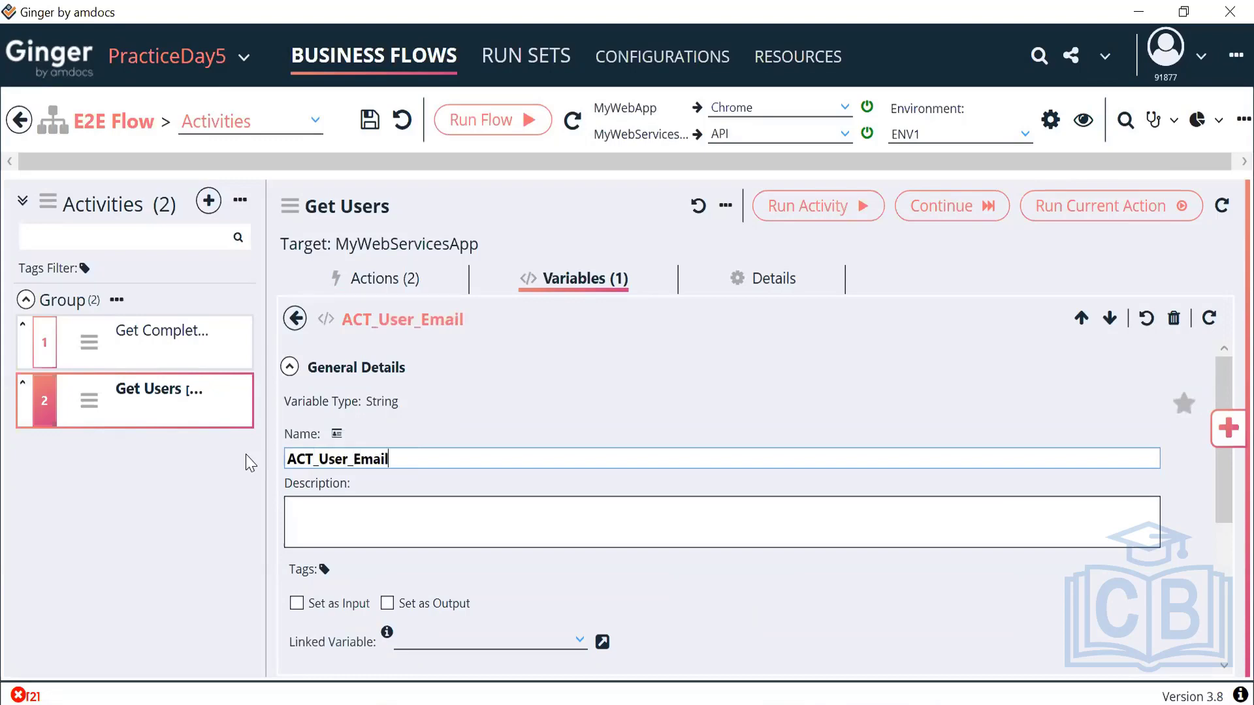
pyautogui.click(295, 319)
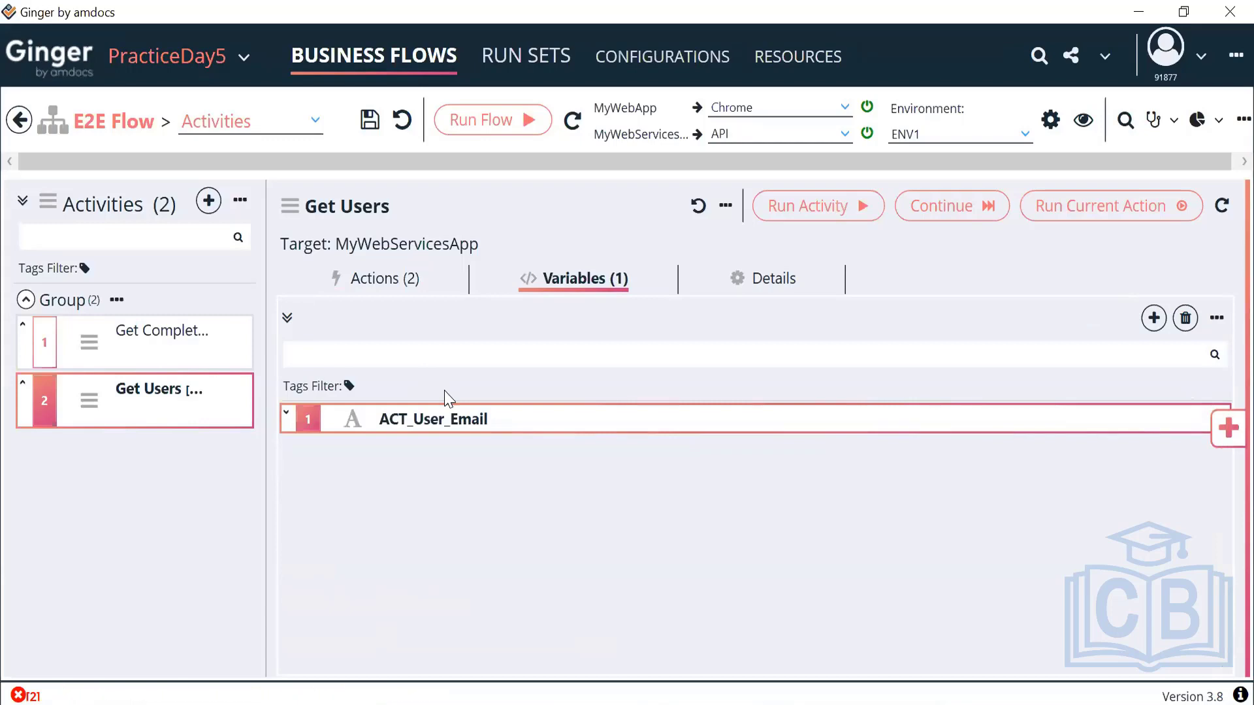
# - Store the Get Users action's data[1].email output value to the variable ACT_User_Email
pyautogui.click(379, 280)
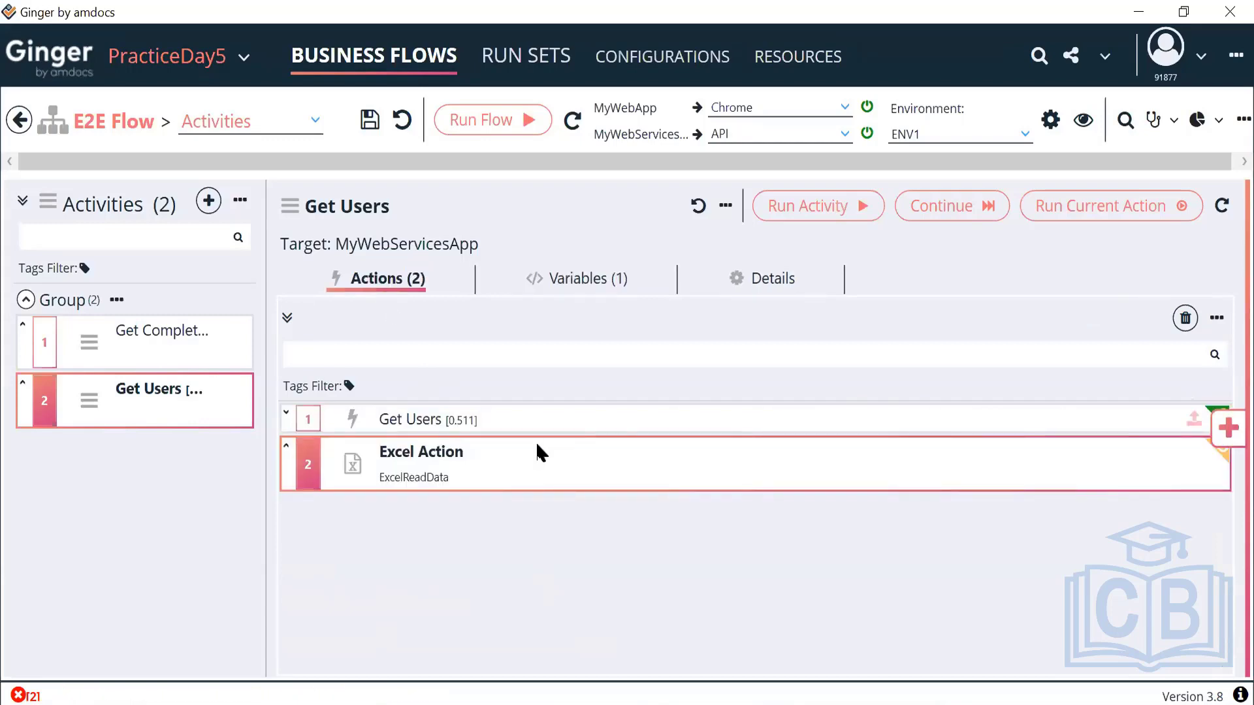
pyautogui.doubleClick(554, 430)
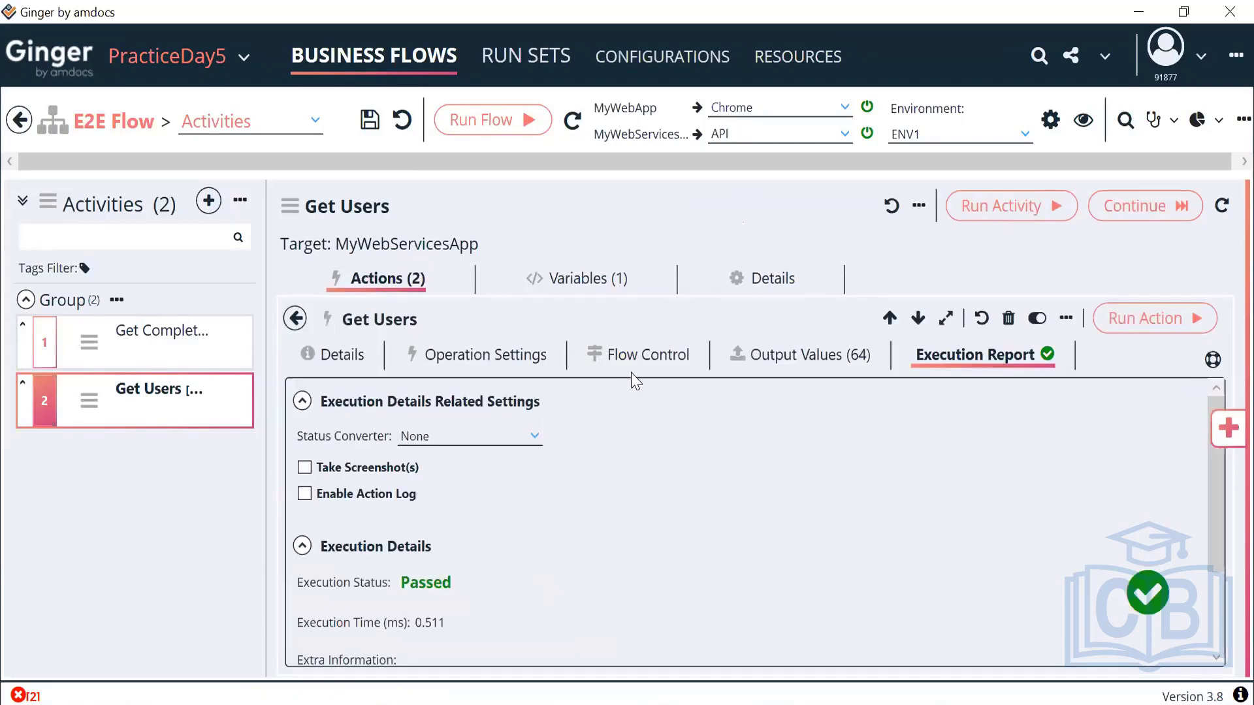
pyautogui.click(783, 366)
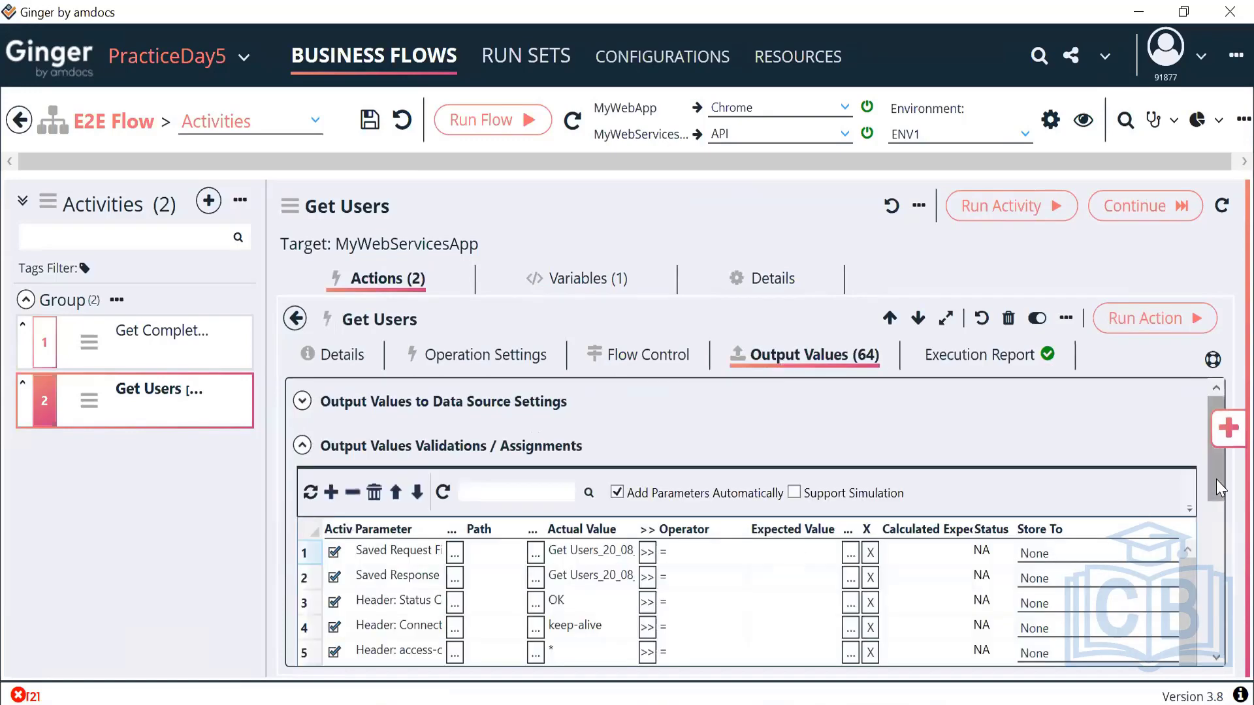
pyautogui.moveTo(1216, 480); pyautogui.dragTo(1225, 629)
pyautogui.scroll(-4, 901, 531)
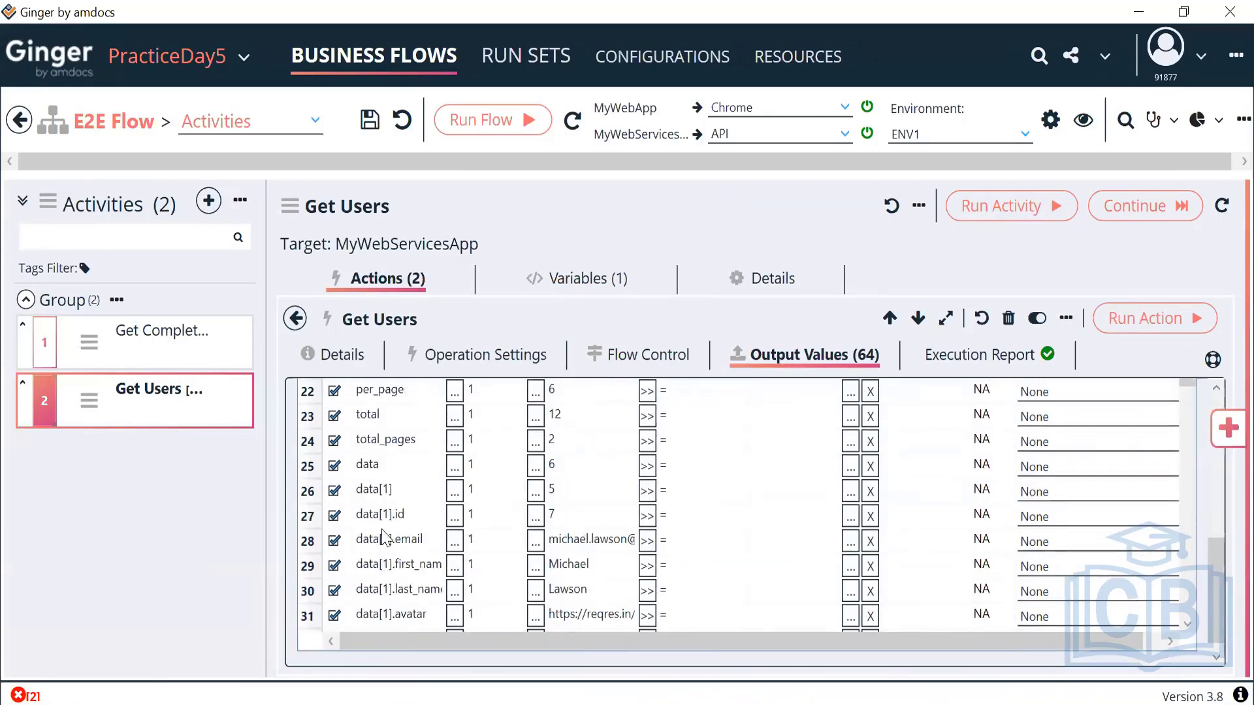
pyautogui.click(762, 546)
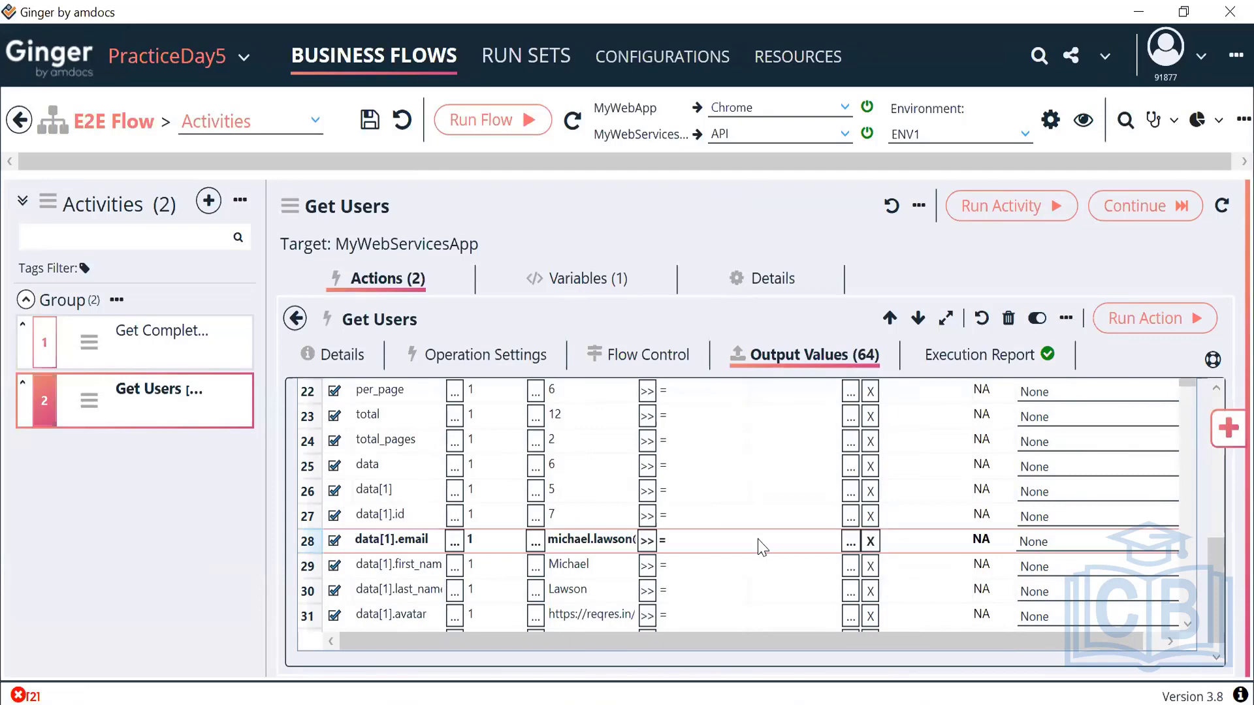
pyautogui.click(1071, 543)
pyautogui.click(1059, 591)
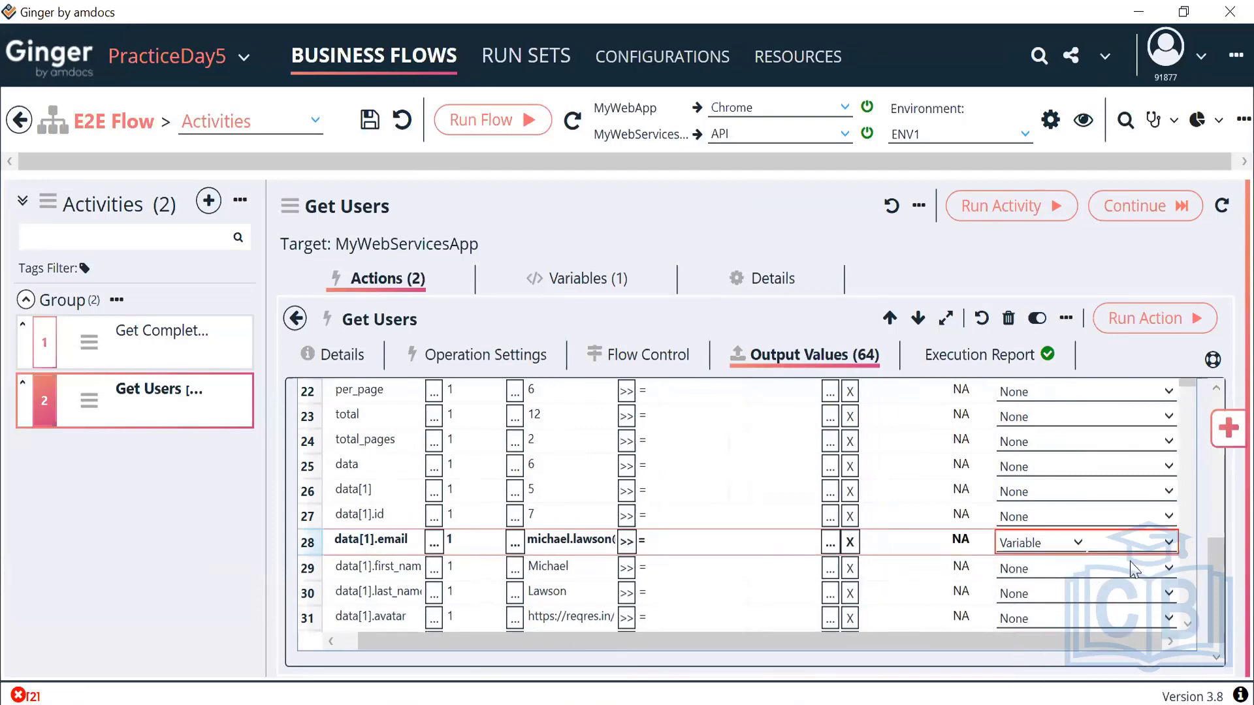
pyautogui.click(1150, 546)
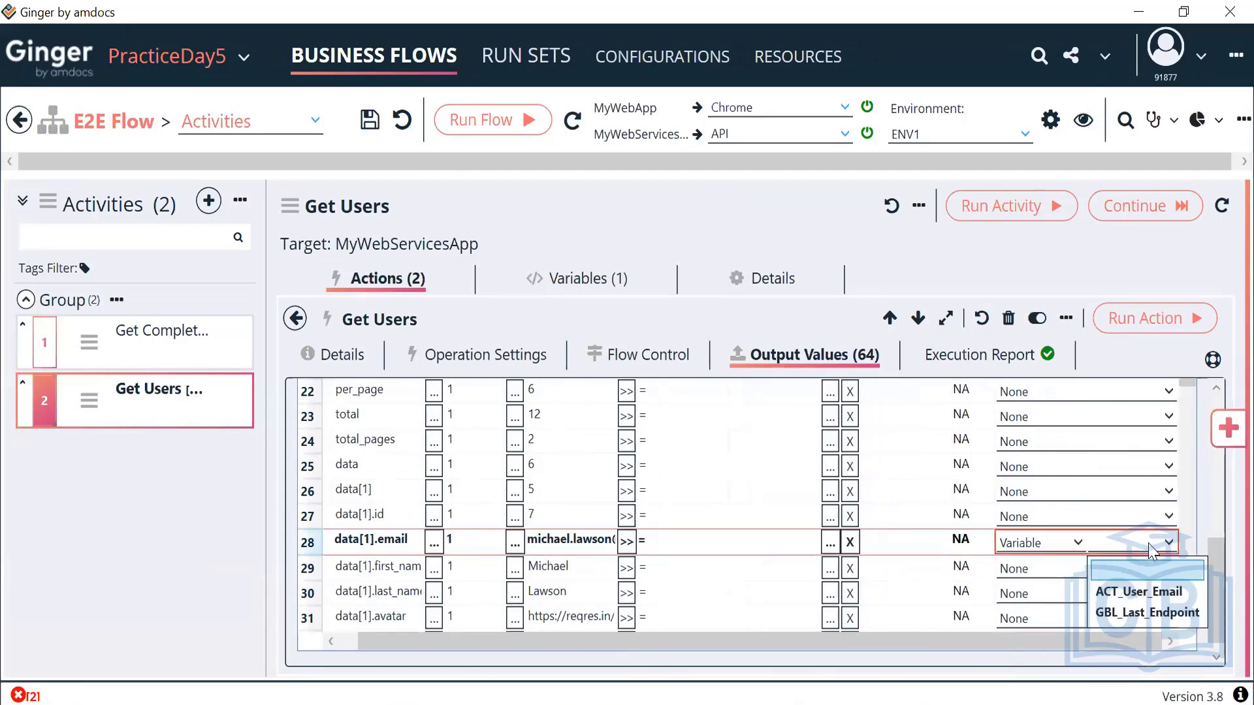
pyautogui.click(1152, 591)
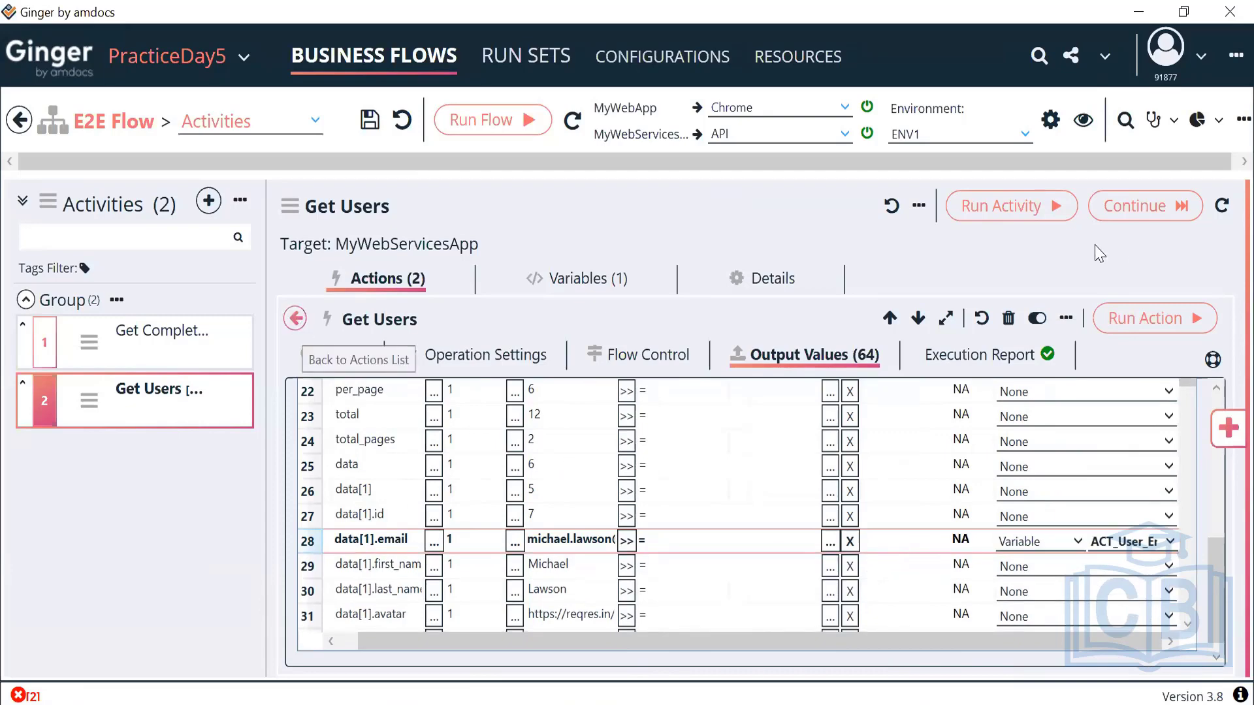
# - Run the Get Users action again and widen the Store To column to check the data[1].email assignment
pyautogui.click(1114, 317)
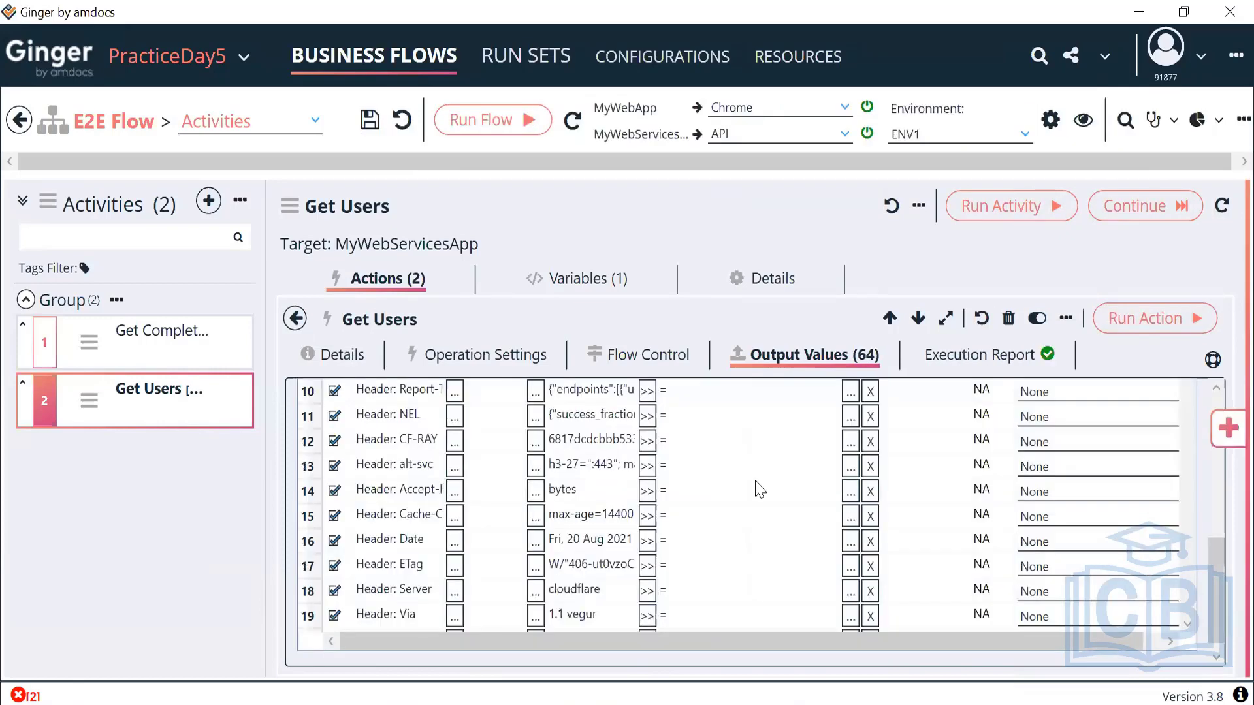
pyautogui.moveTo(1215, 550); pyautogui.dragTo(1213, 403)
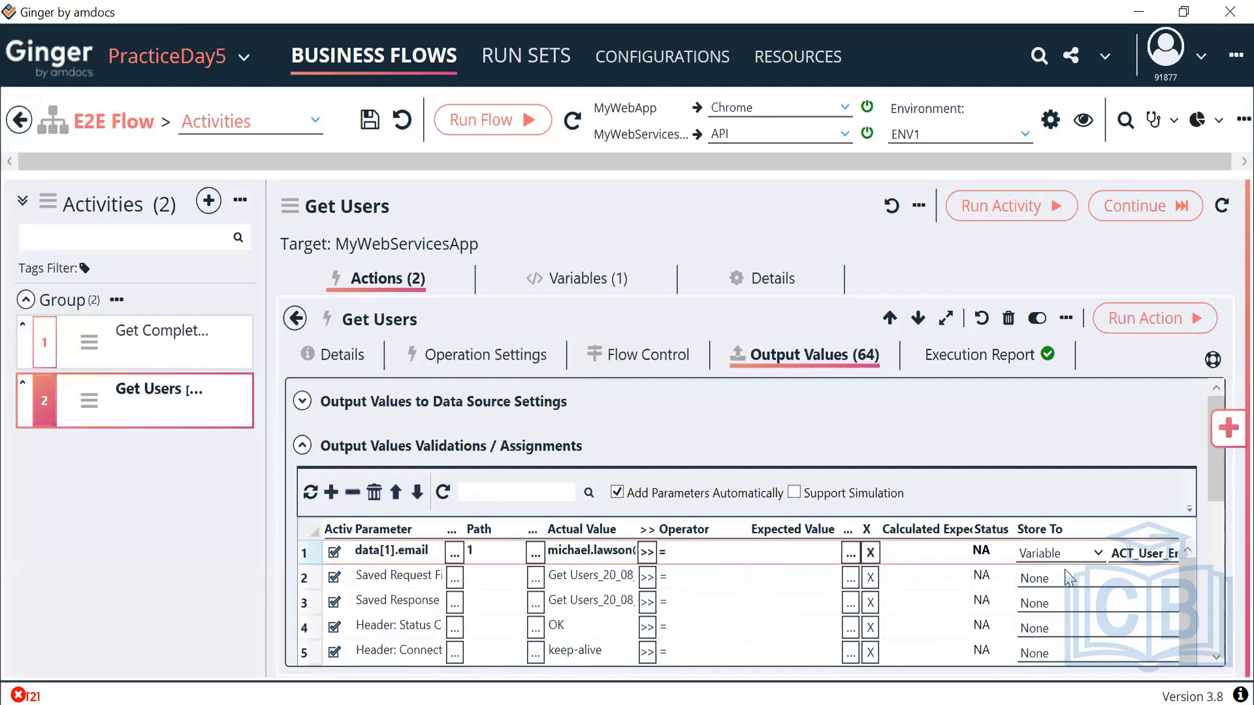
pyautogui.moveTo(1014, 530); pyautogui.dragTo(987, 531)
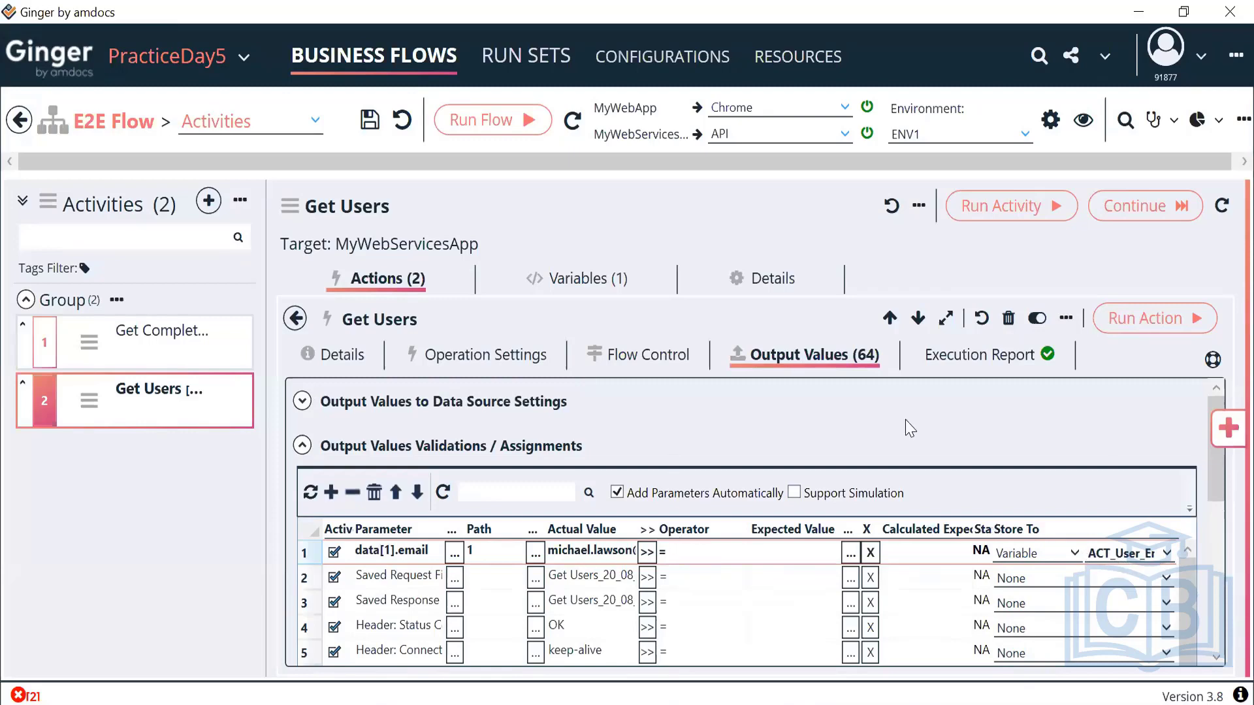
# - Leave the Get Users action and set the Excel Action's operation to Write Data
pyautogui.click(518, 358)
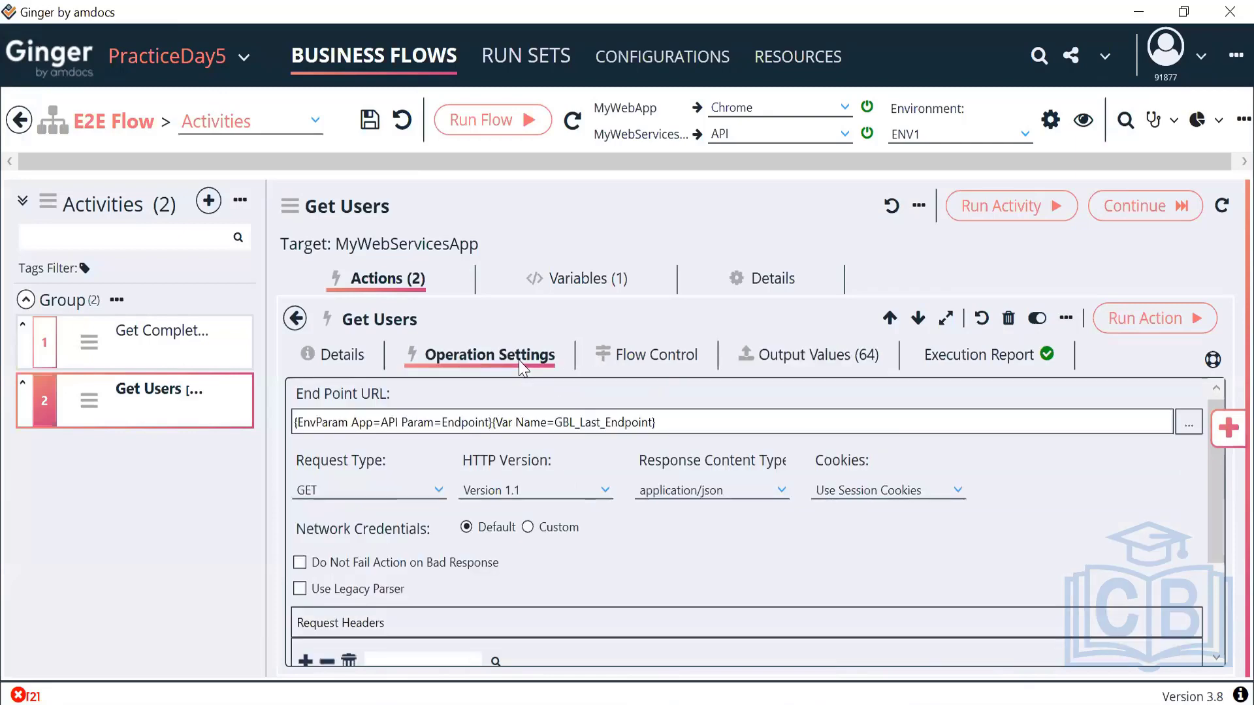
pyautogui.click(296, 320)
pyautogui.click(500, 493)
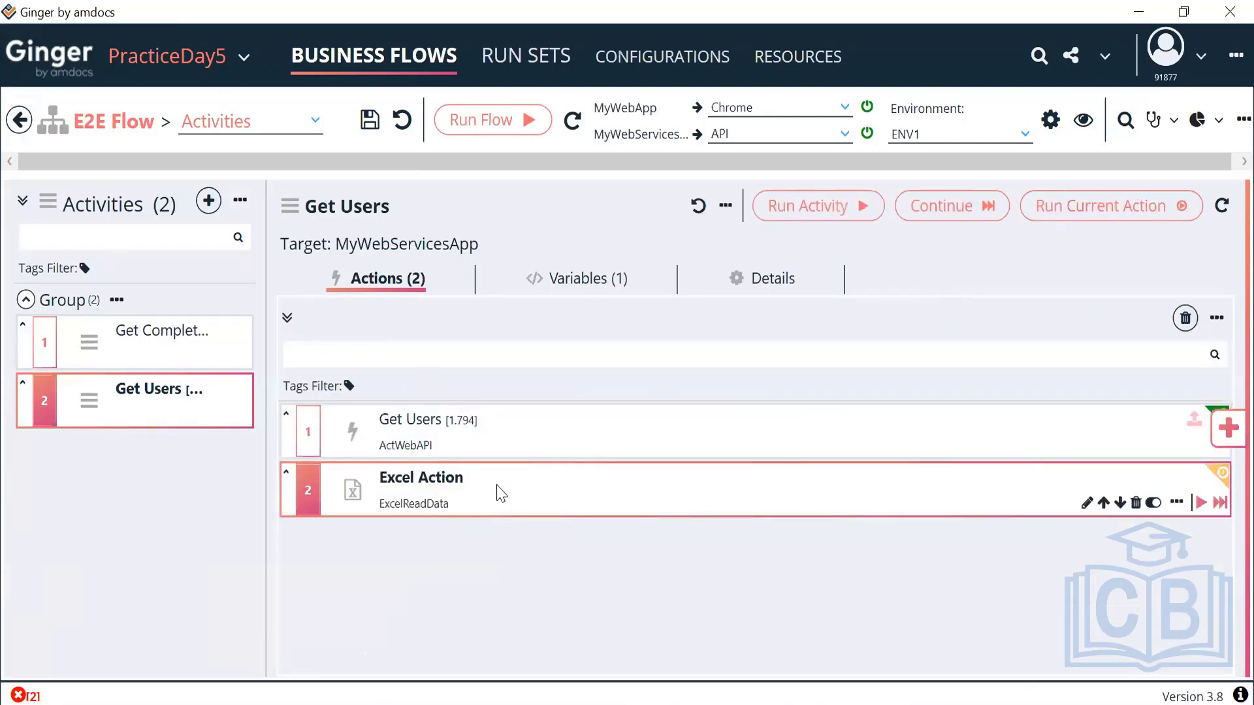
pyautogui.doubleClick(501, 493)
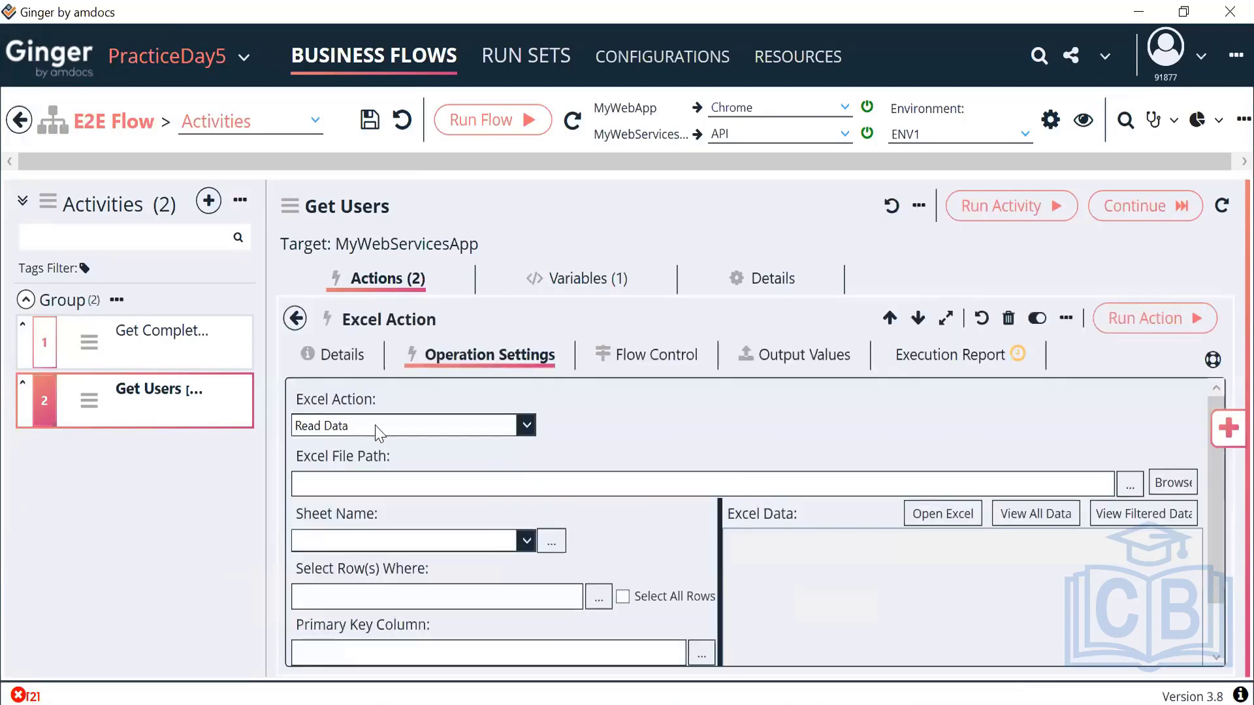
pyautogui.click(385, 435)
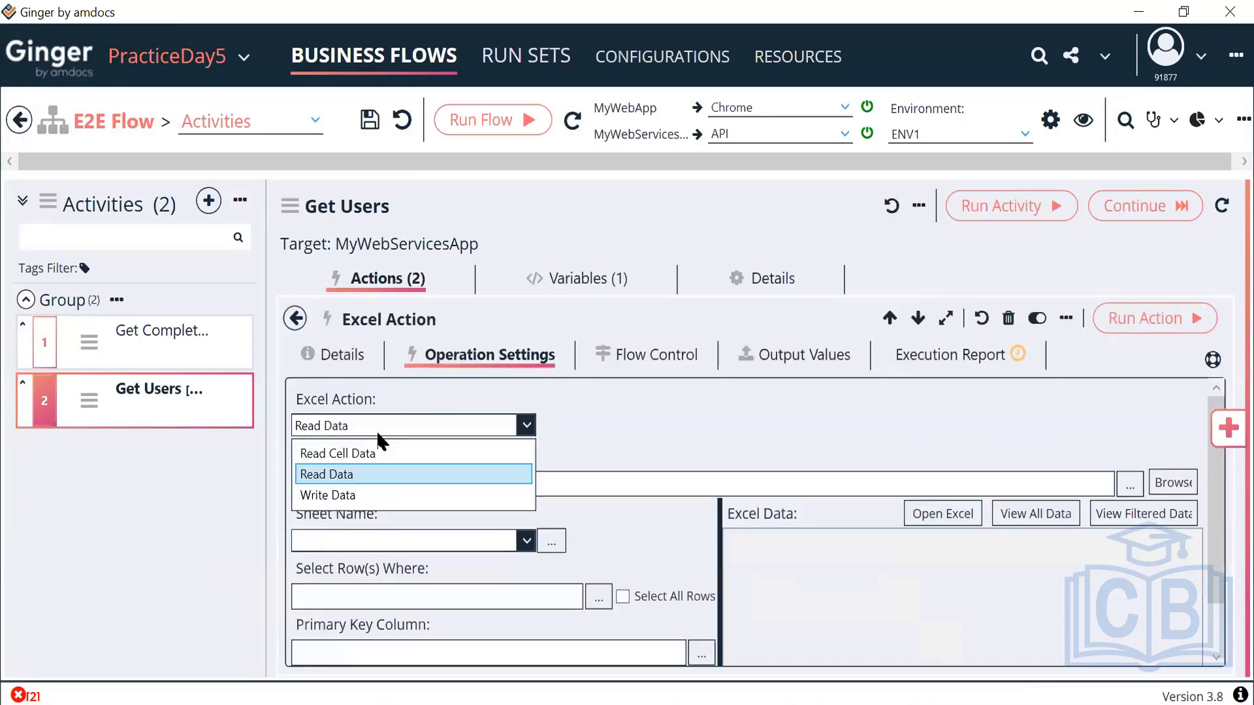
pyautogui.click(348, 492)
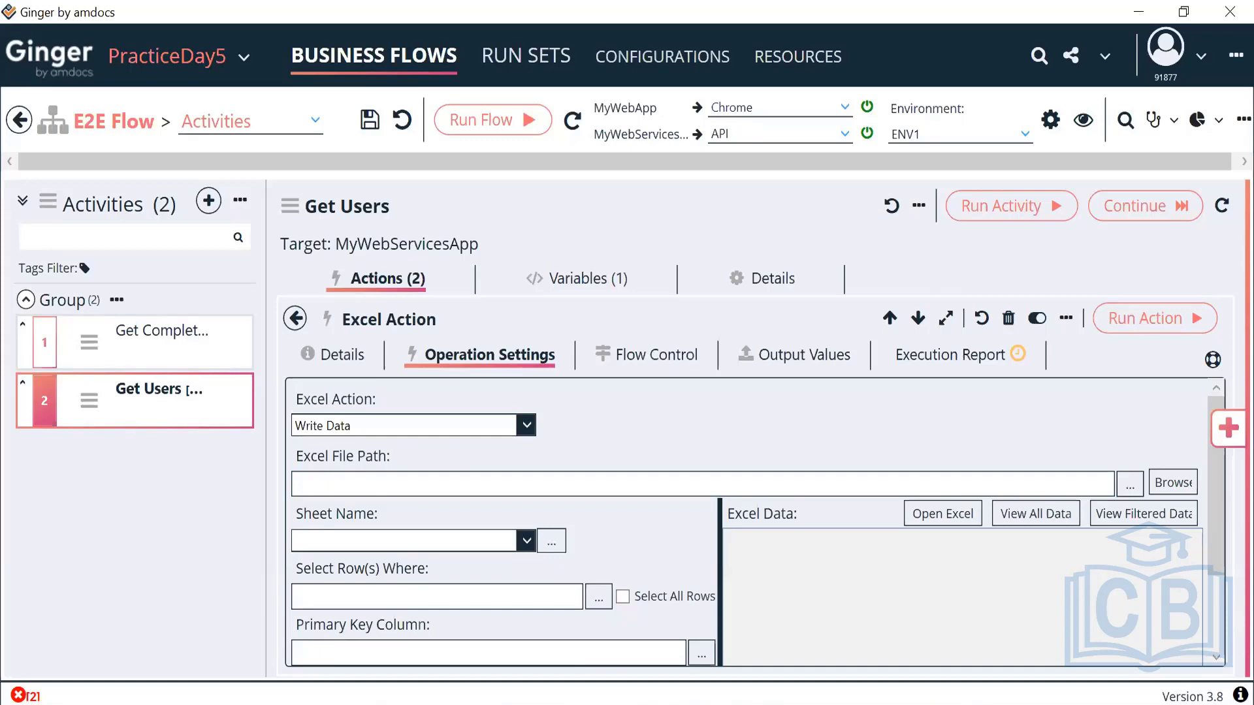
# - Switch to File Explorer and create an Excel worksheet named UserDetails in the PracticeDay5 project's DataSources folder
pyautogui.moveTo(555, 704)
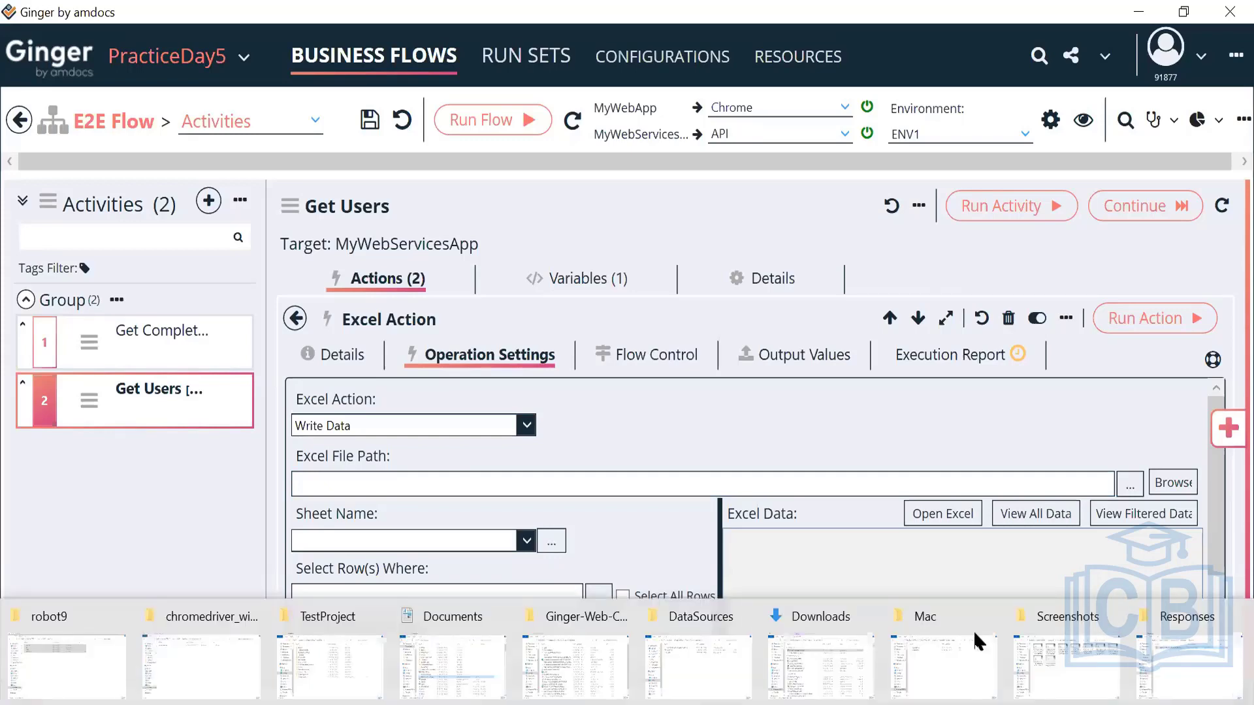
pyautogui.click(1187, 686)
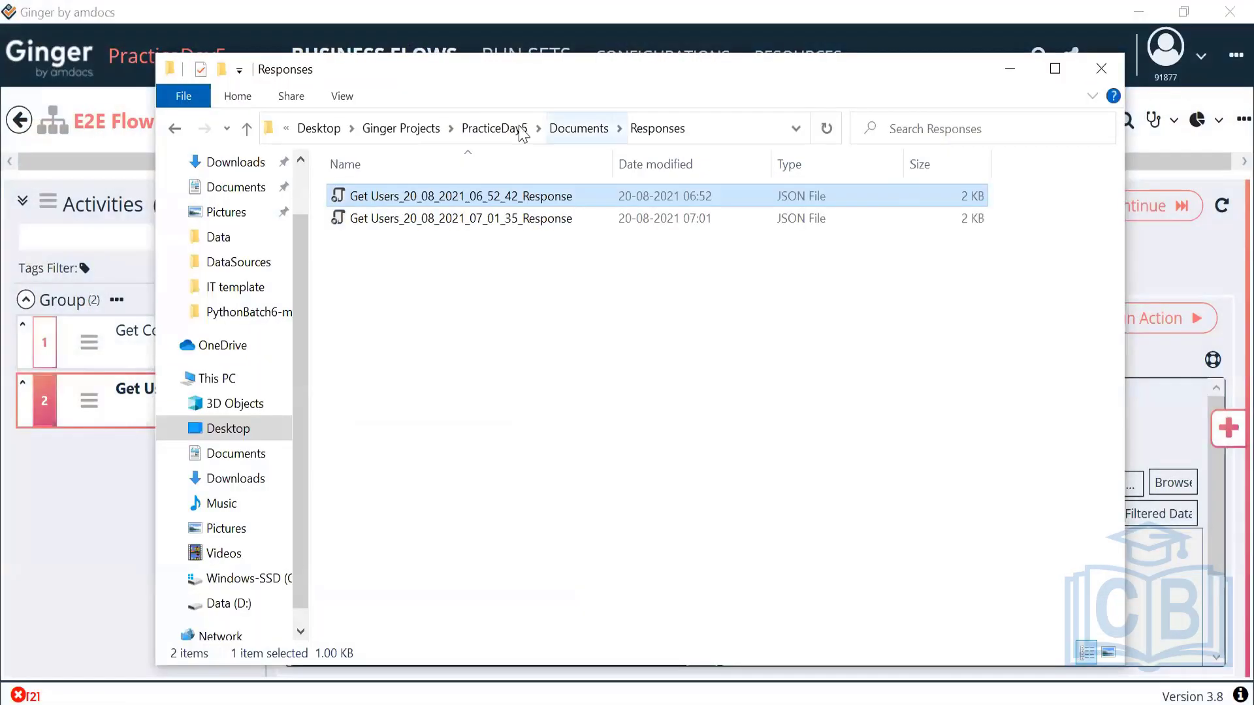
pyautogui.click(516, 128)
pyautogui.doubleClick(385, 307)
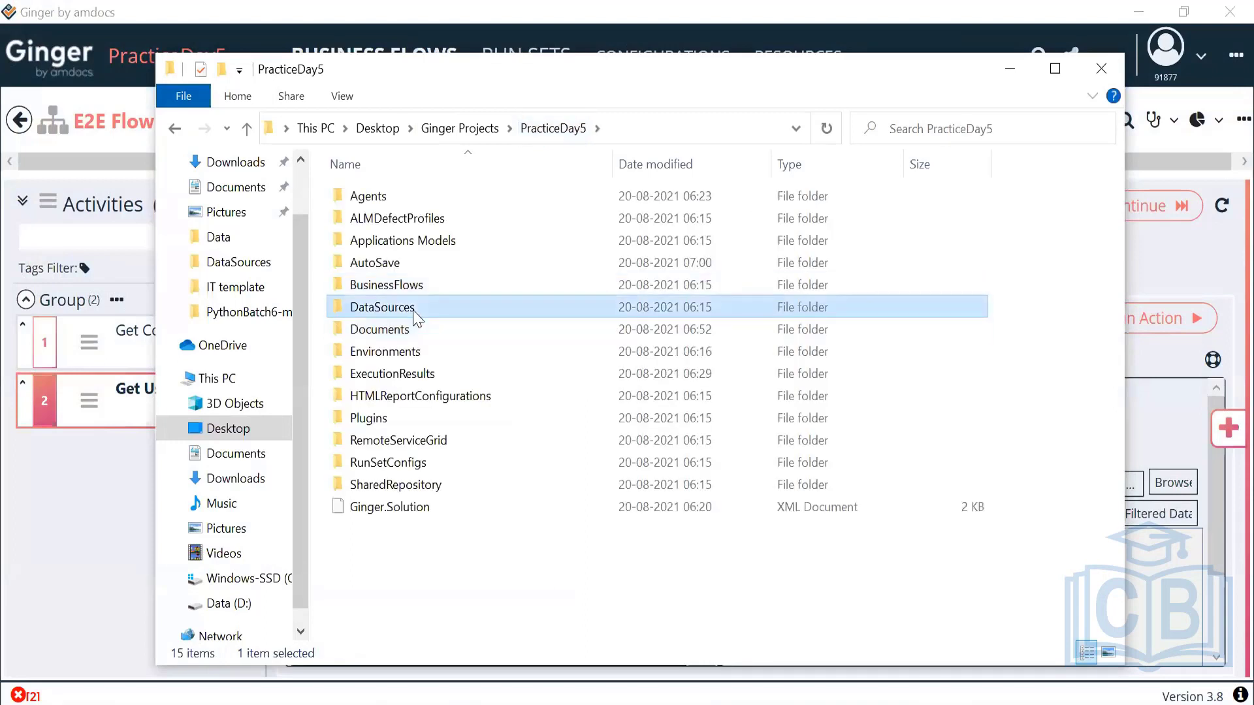
pyautogui.rightClick(489, 358)
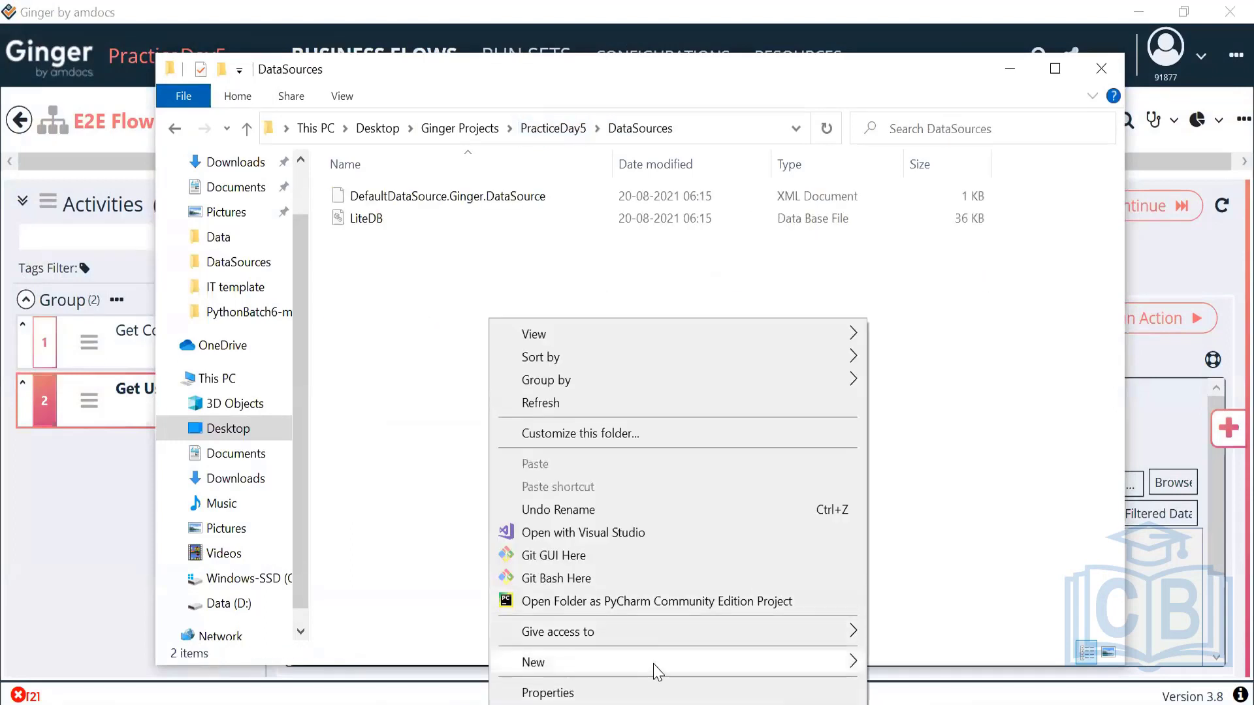
pyautogui.moveTo(656, 665)
pyautogui.click(922, 641)
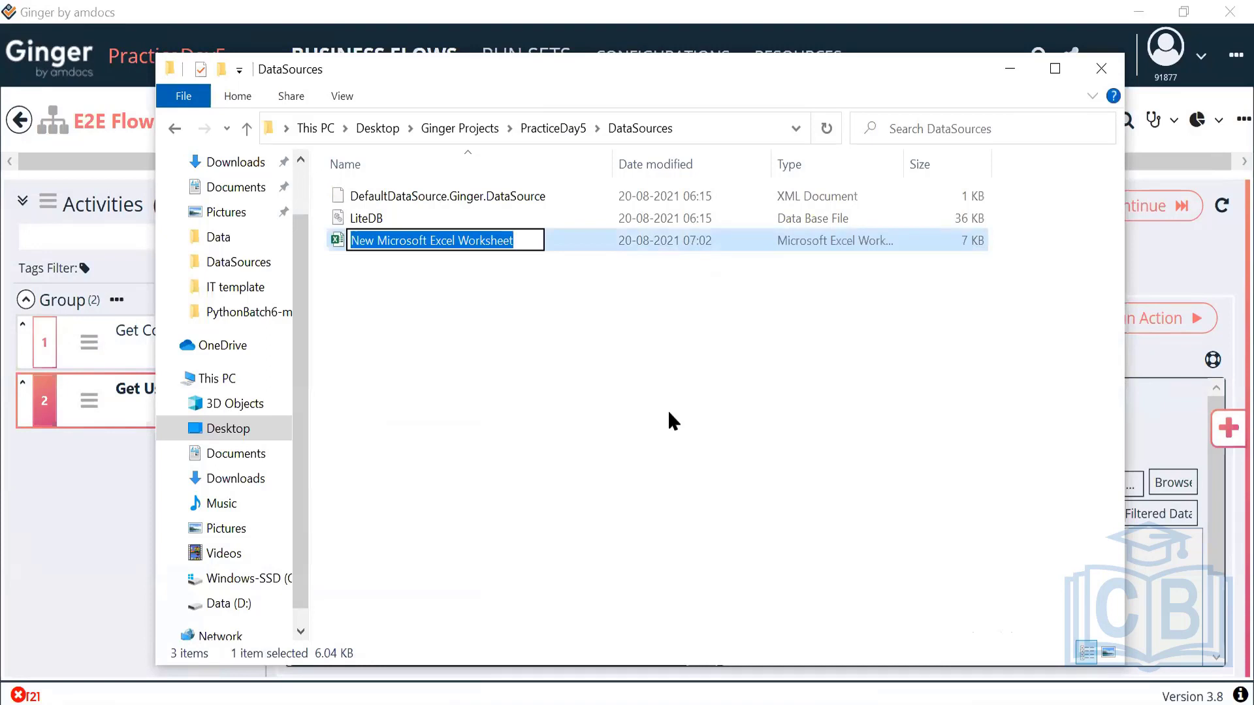
pyautogui.write('UserDet')
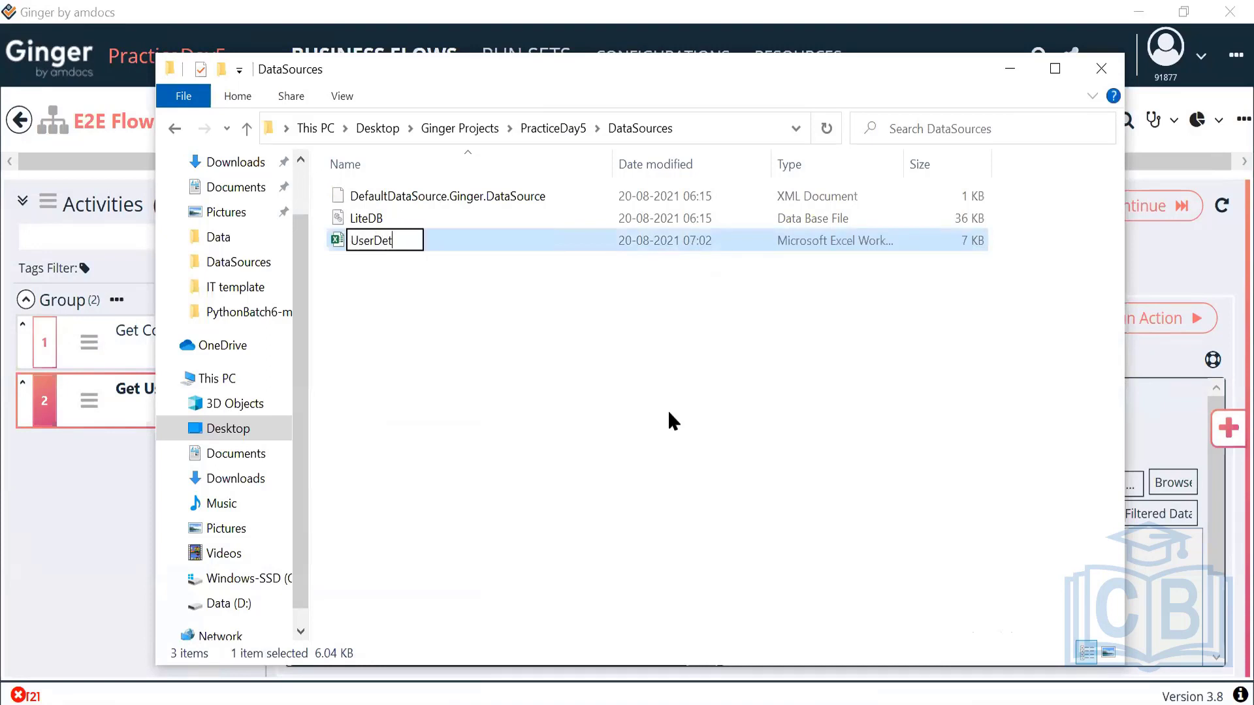
pyautogui.write('ails')
pyautogui.press('Return')
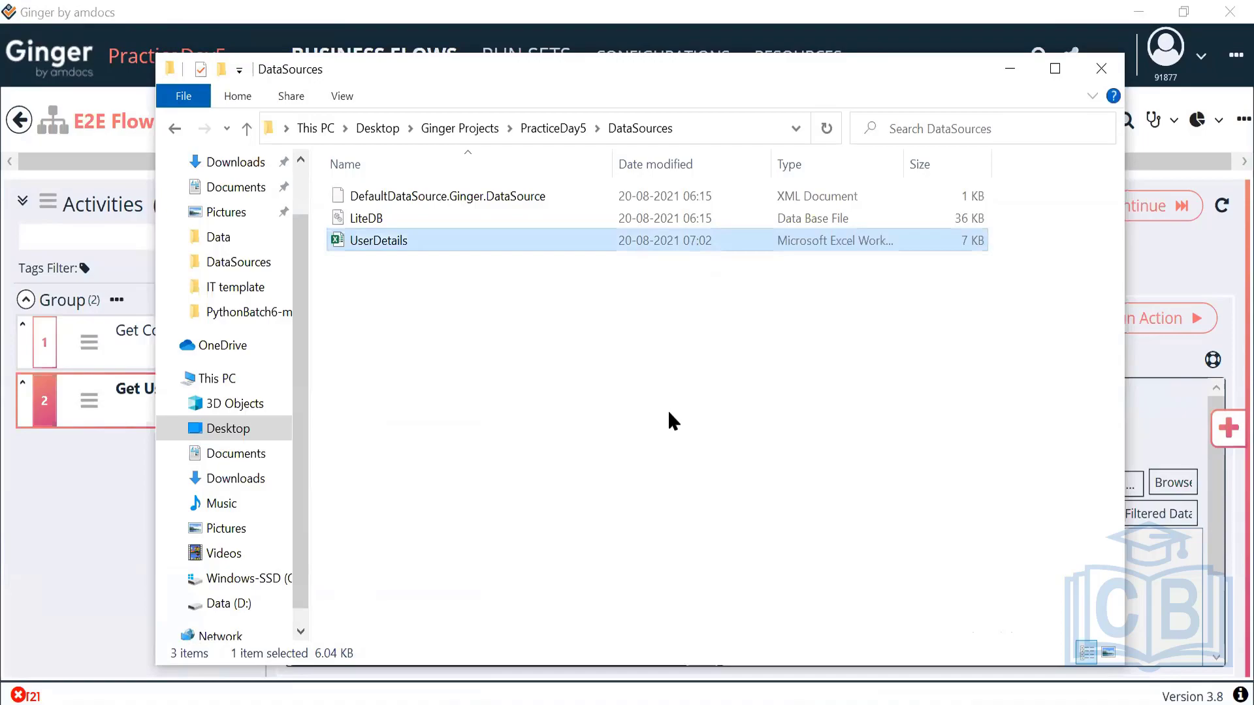
# - Open the UserDetails workbook in Excel and fill column A with the heading ID and the values 1 and 2
pyautogui.doubleClick(476, 250)
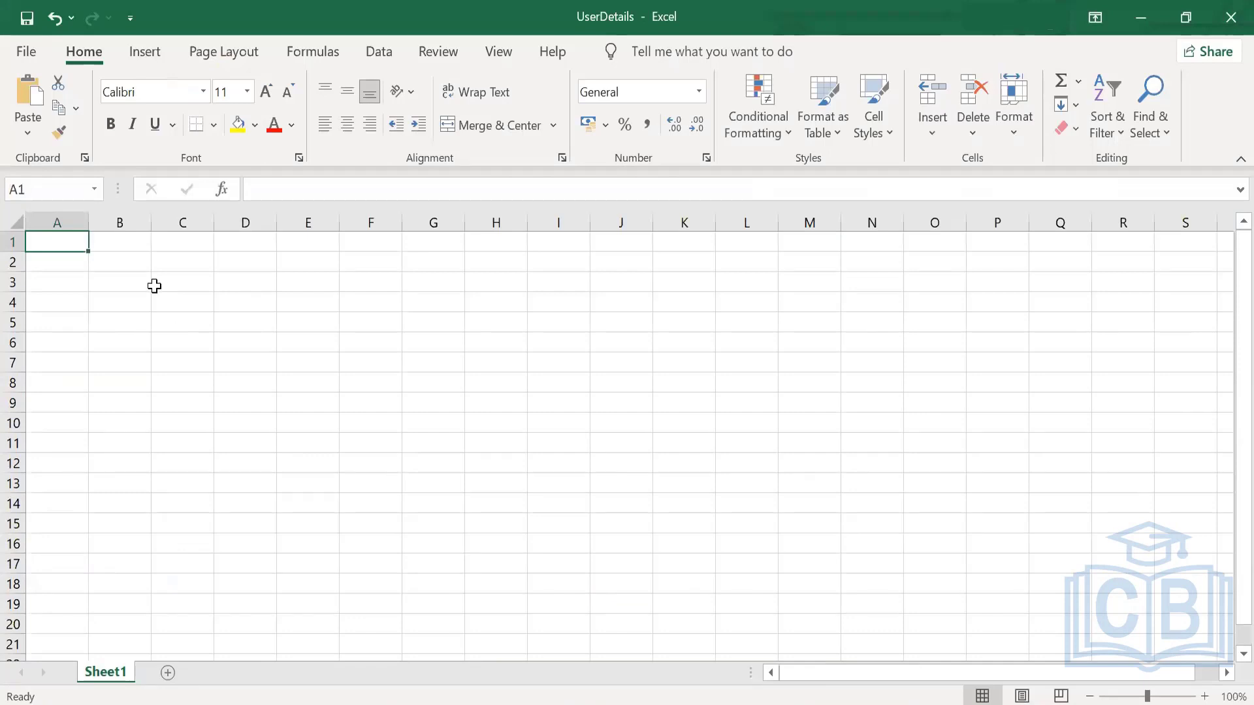
pyautogui.write('ID')
pyautogui.press('Right')
pyautogui.press('Down')
pyautogui.press('Left')
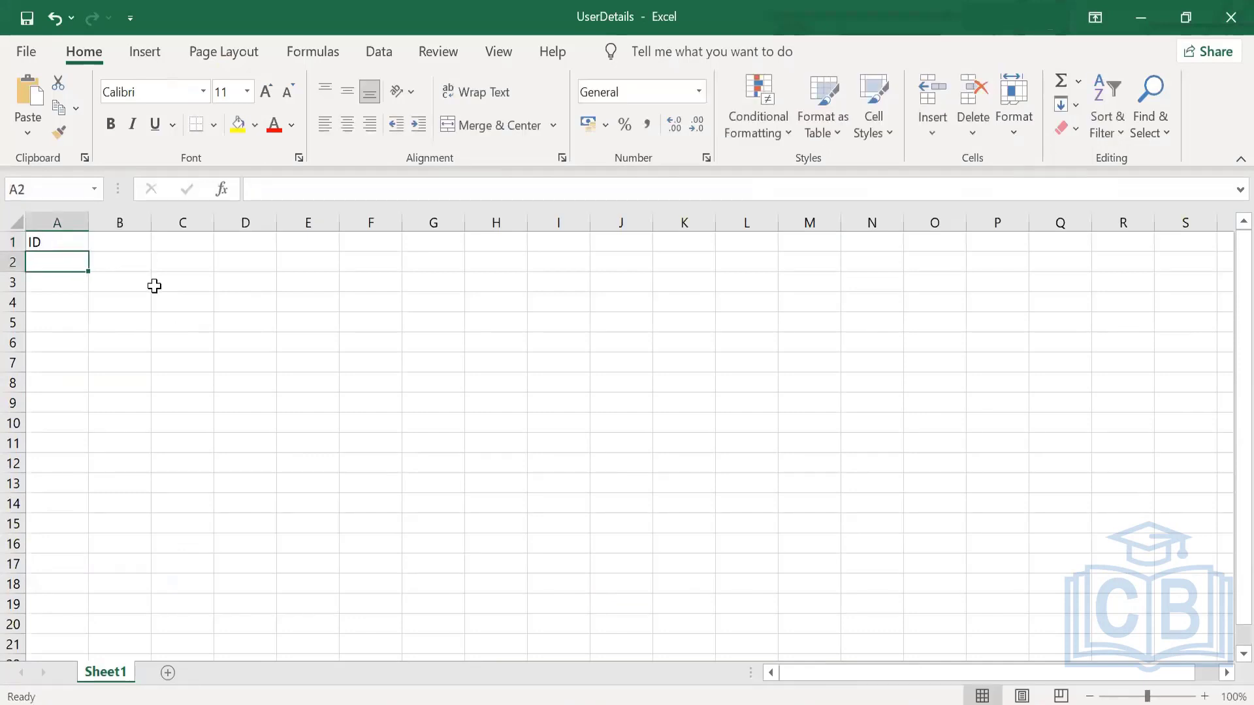
pyautogui.write('1')
pyautogui.press('Right')
pyautogui.press('Down')
pyautogui.press('Left')
pyautogui.write('2')
pyautogui.press('Return')
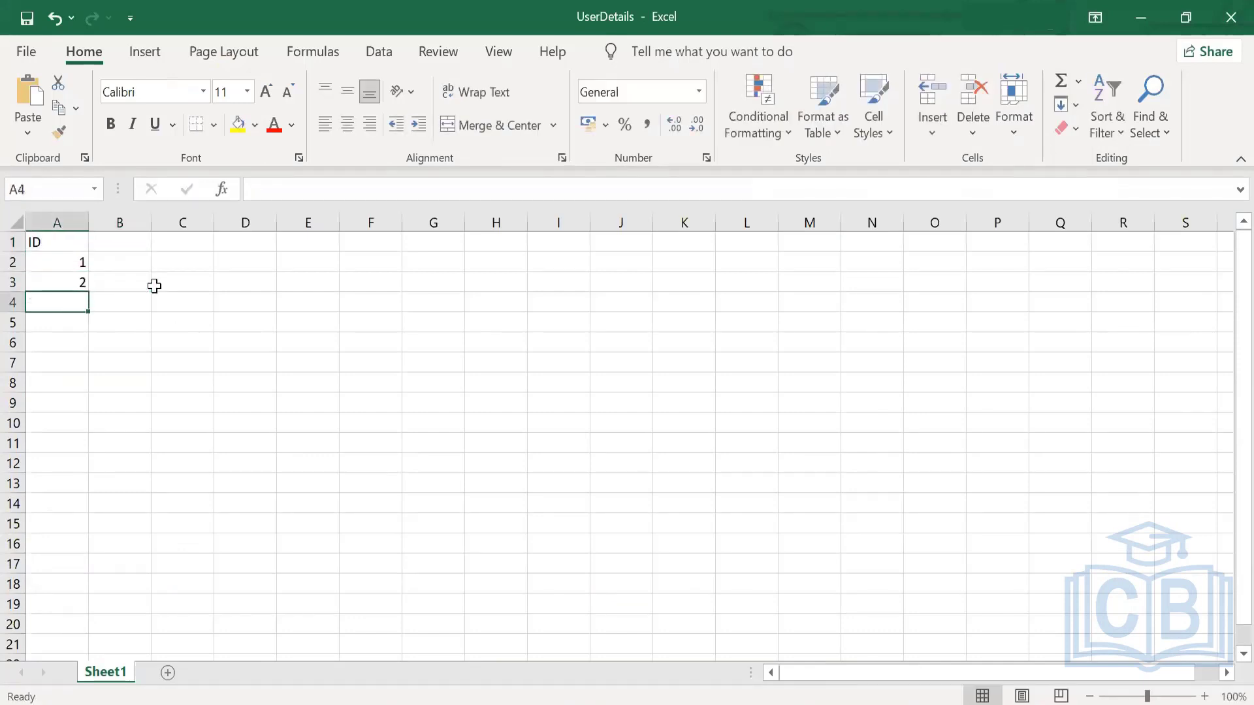
# - Center the contents of A1:B4 and enter the heading Email in cell B1
pyautogui.moveTo(36, 242); pyautogui.dragTo(147, 302)
pyautogui.click(347, 124)
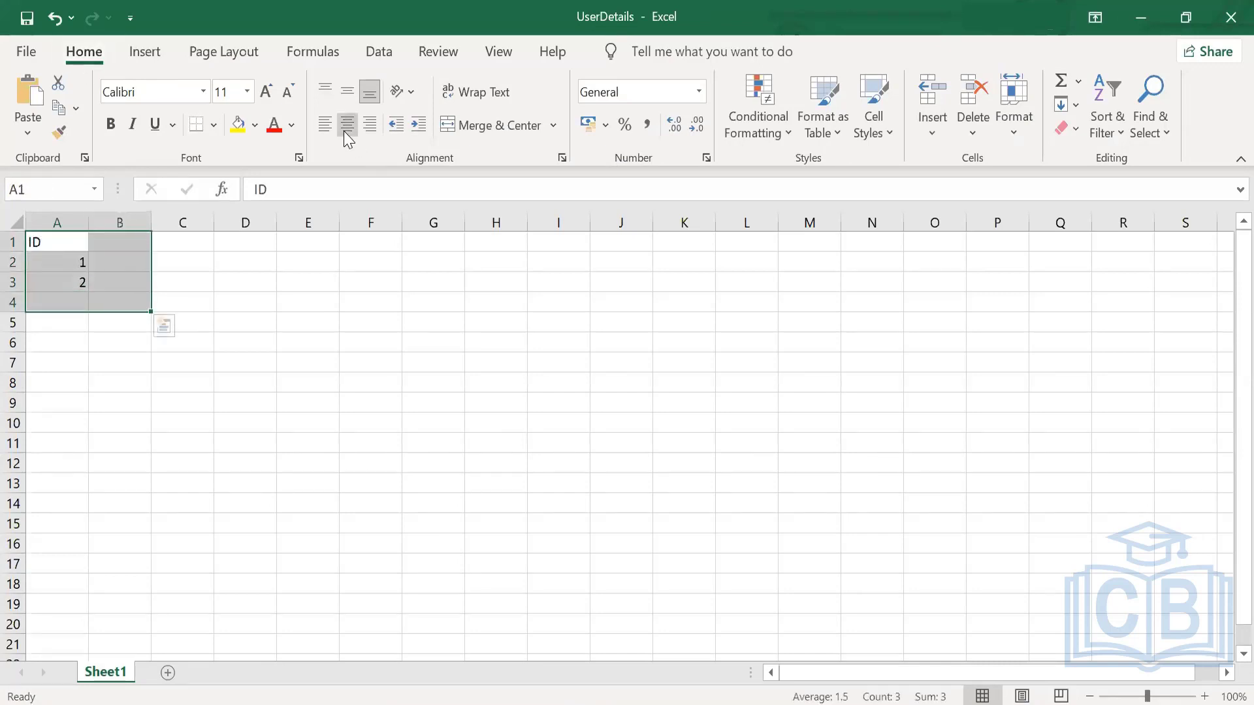
pyautogui.click(132, 247)
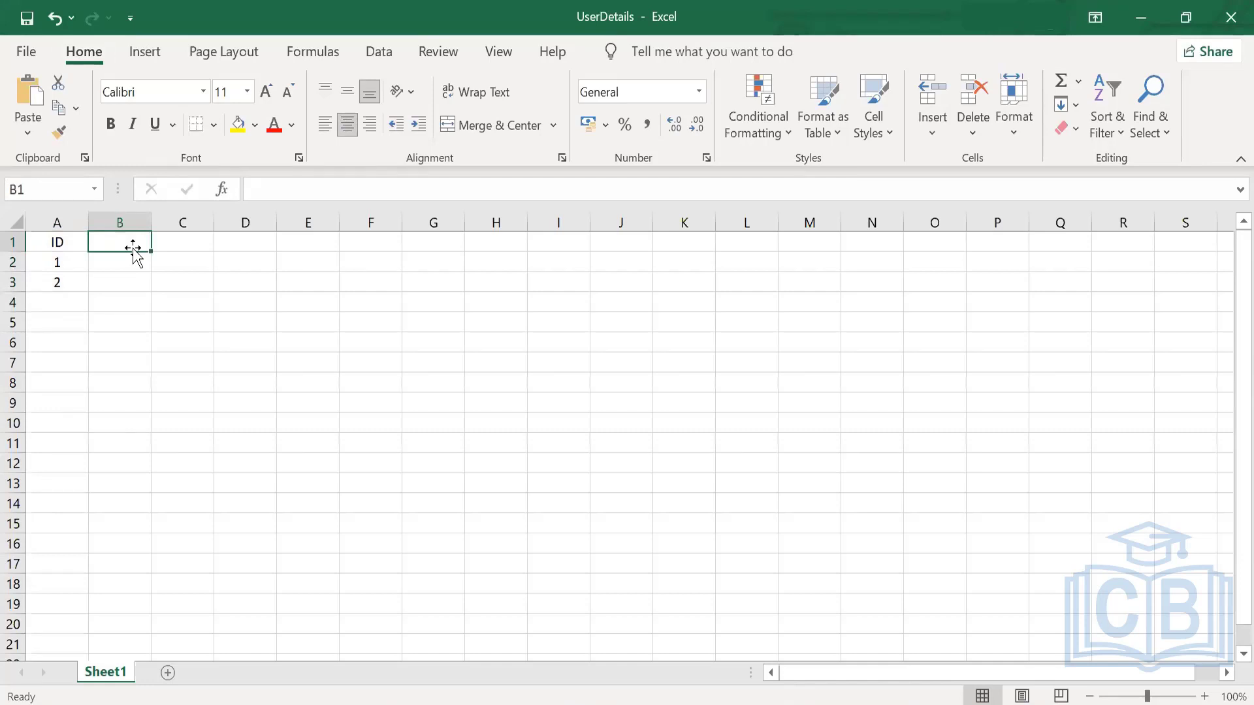
pyautogui.write('Email')
pyautogui.press('Return')
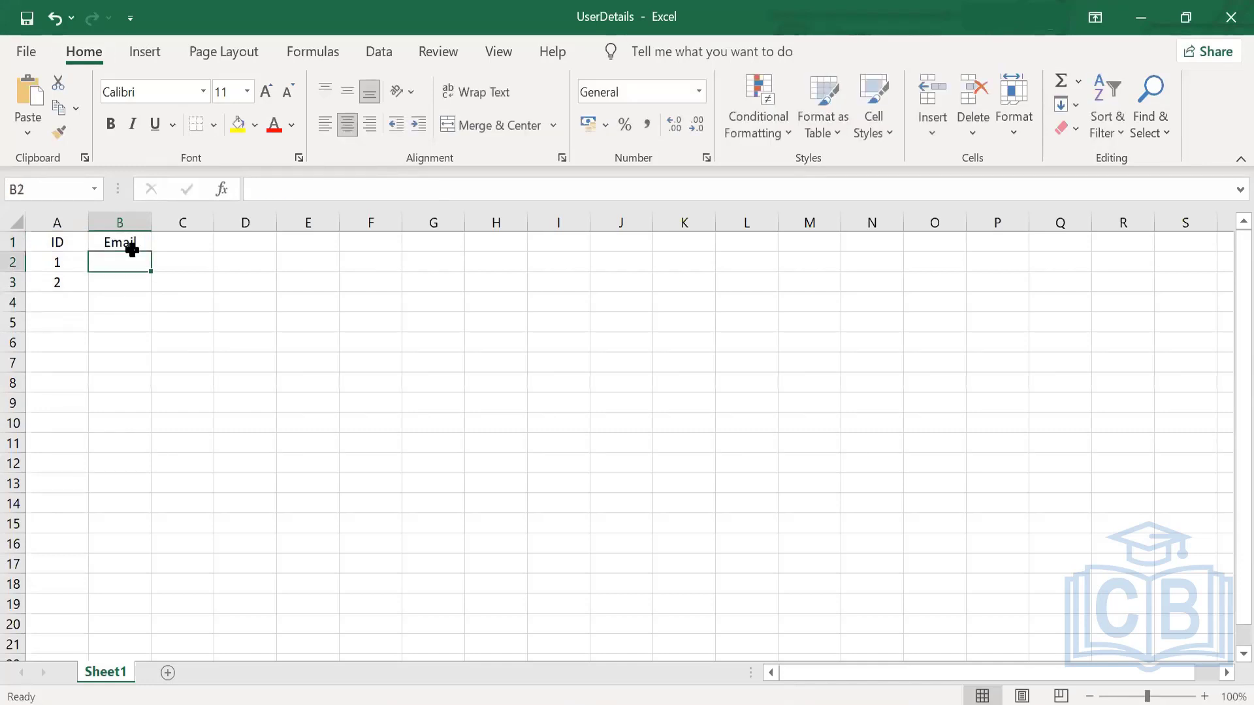
# - Apply cell borders to the ID and Email table in A1:B3
pyautogui.moveTo(46, 243); pyautogui.dragTo(124, 282)
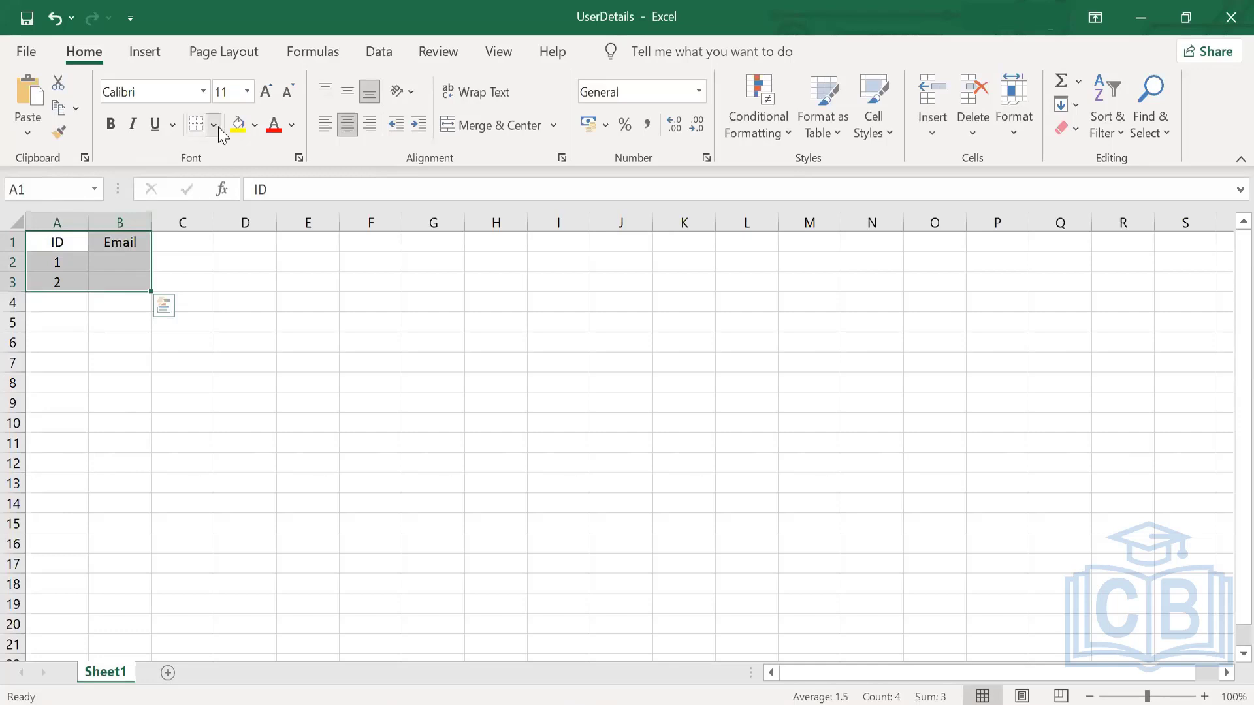
pyautogui.click(220, 129)
pyautogui.click(274, 396)
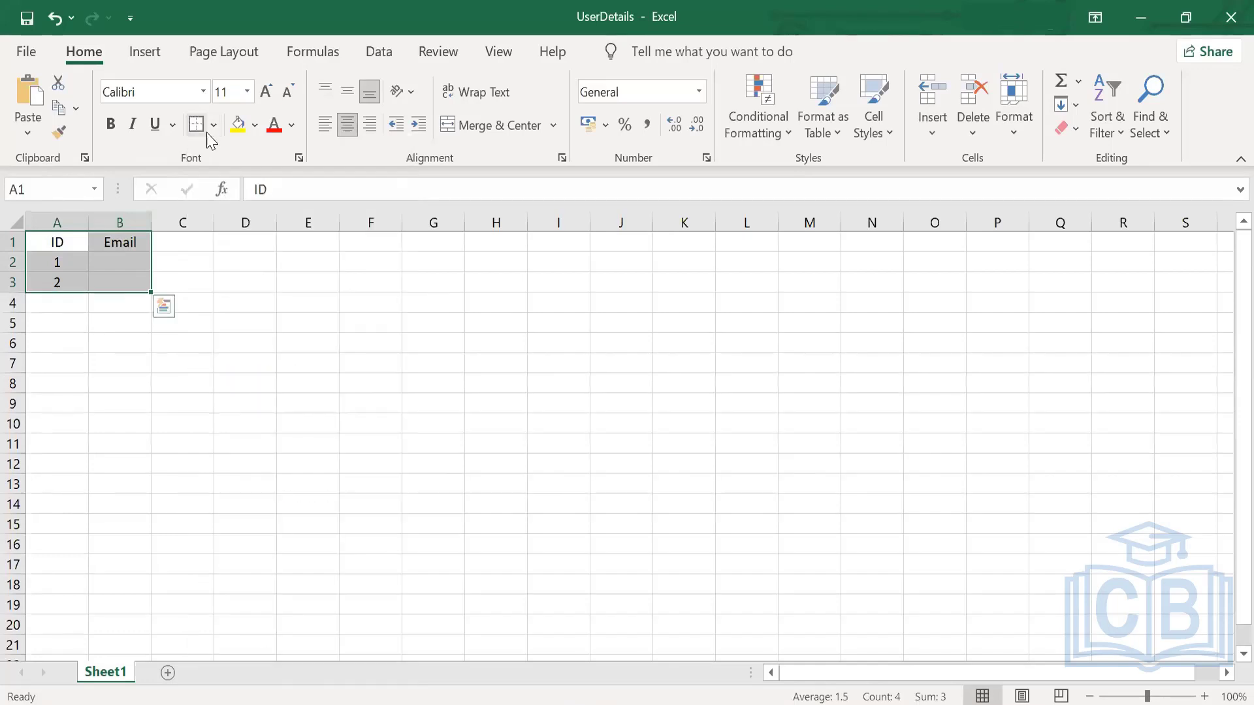
pyautogui.click(214, 126)
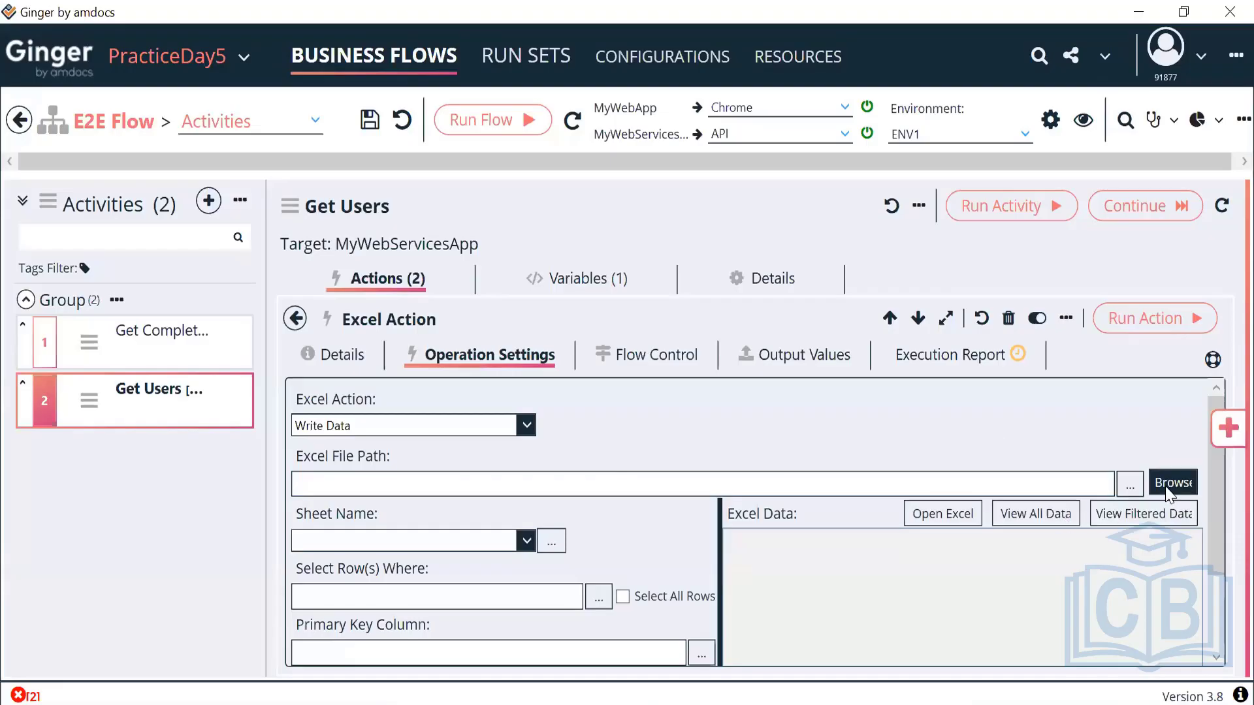
# - Back in Ginger, set the Excel Action's file path to UserDetails.xlsx from the PracticeDay5 DataSources folder
pyautogui.click(1167, 487)
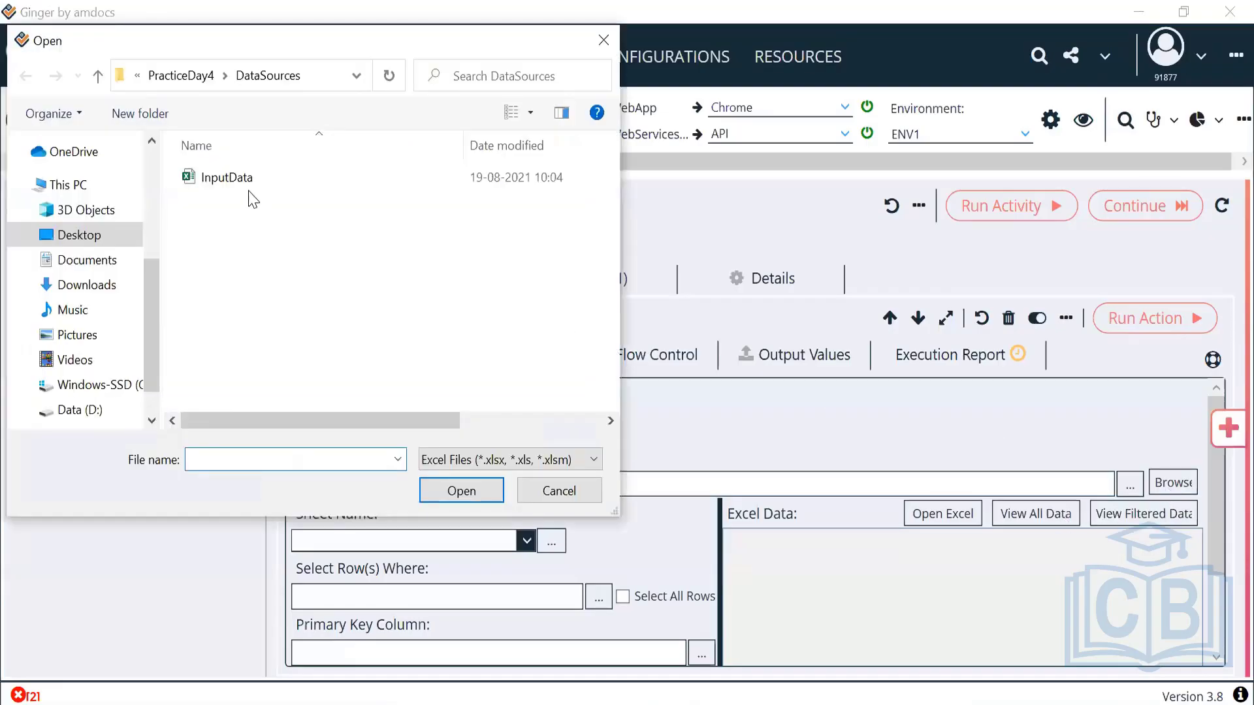
pyautogui.doubleClick(245, 186)
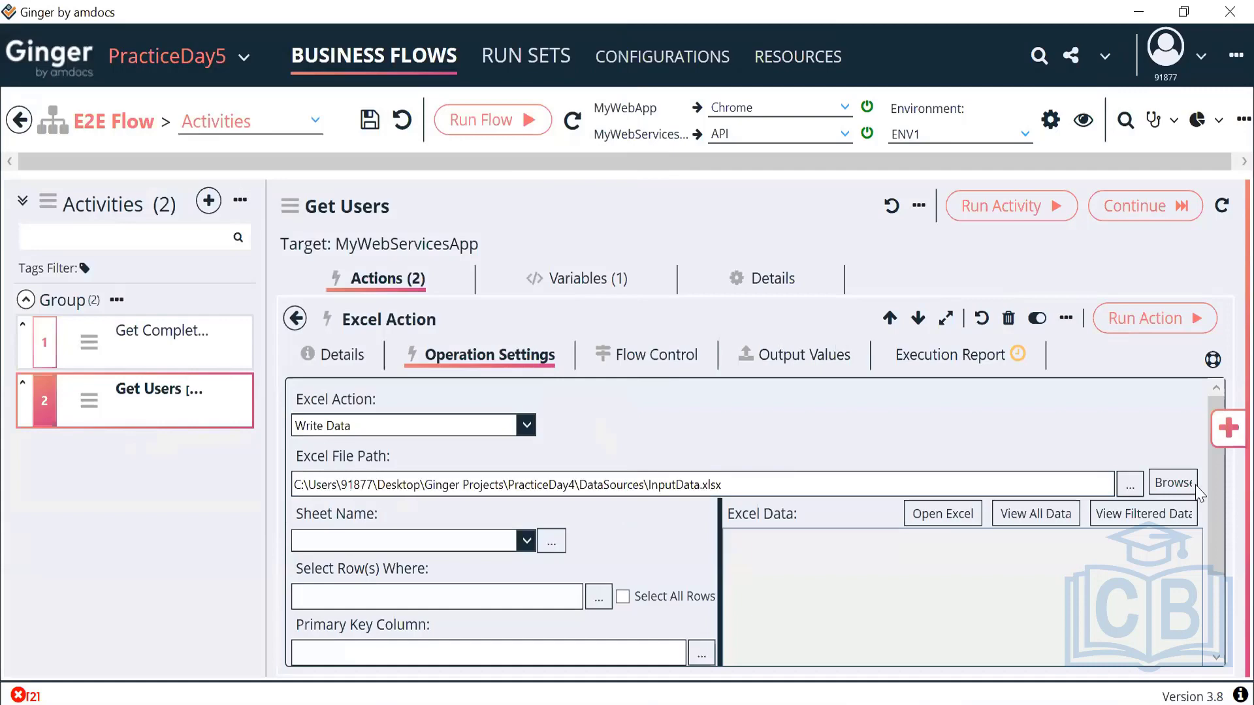
pyautogui.click(1173, 485)
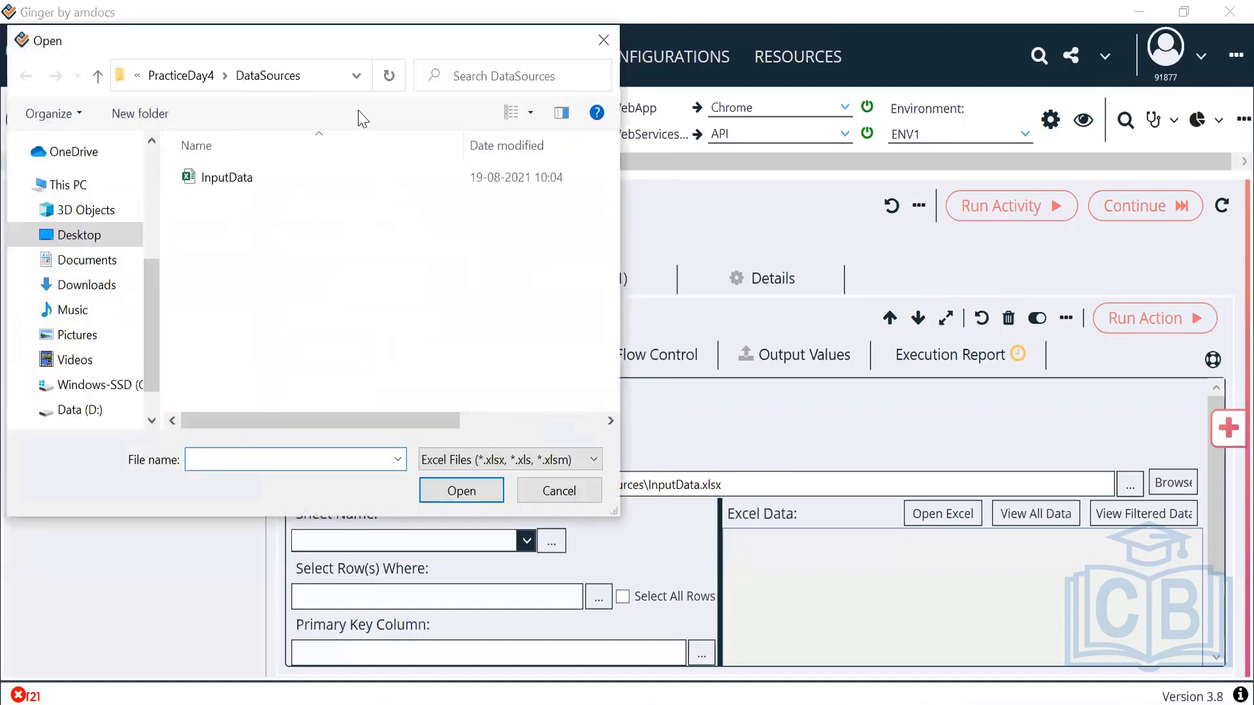
pyautogui.click(189, 77)
pyautogui.click(186, 83)
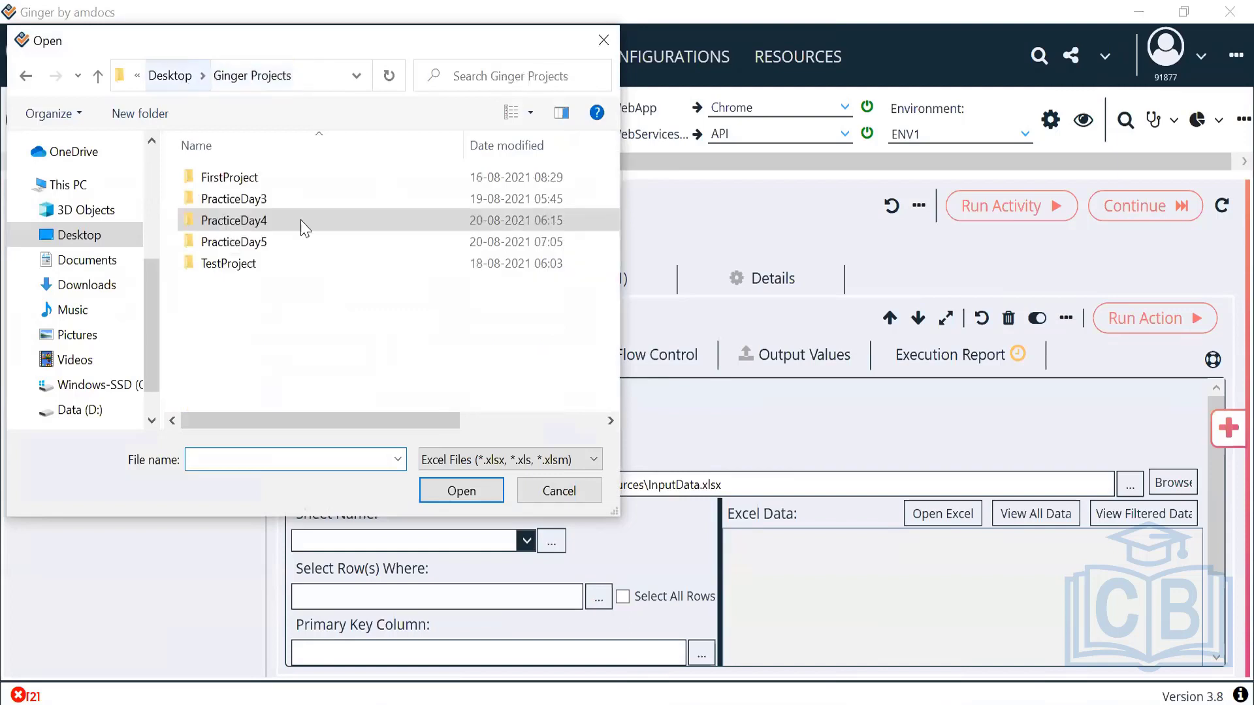
pyautogui.click(266, 246)
pyautogui.doubleClick(266, 246)
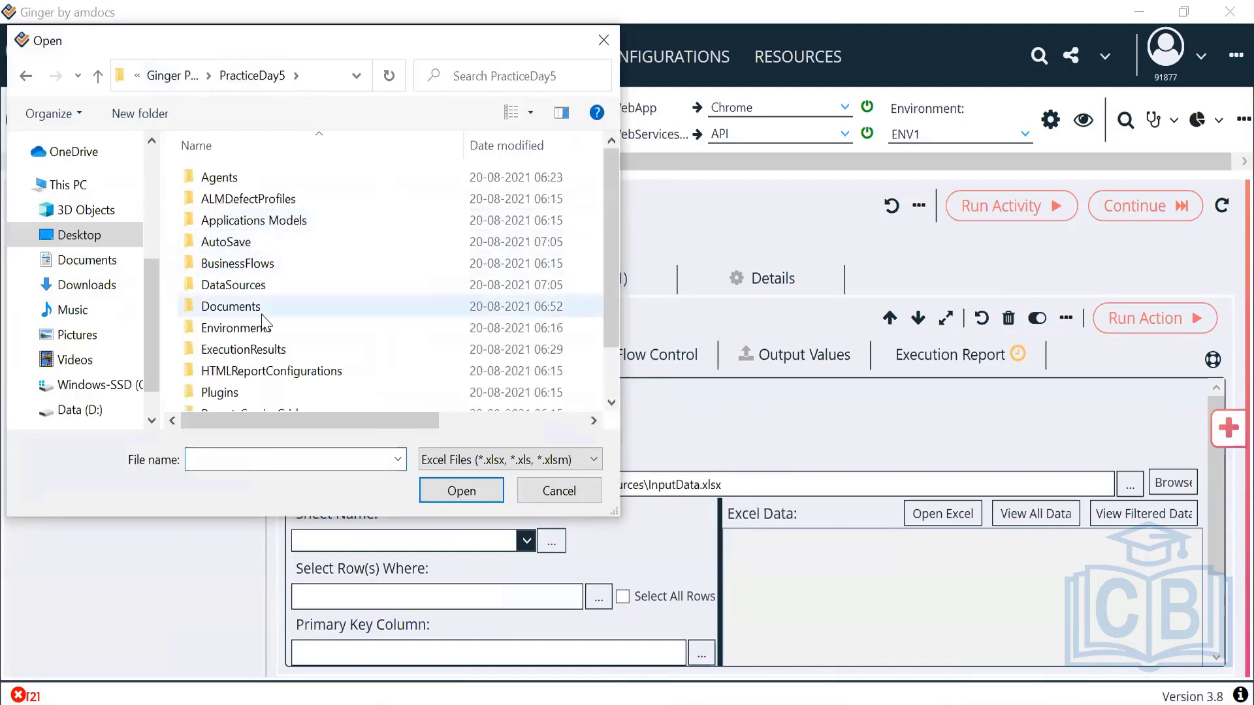
pyautogui.doubleClick(258, 282)
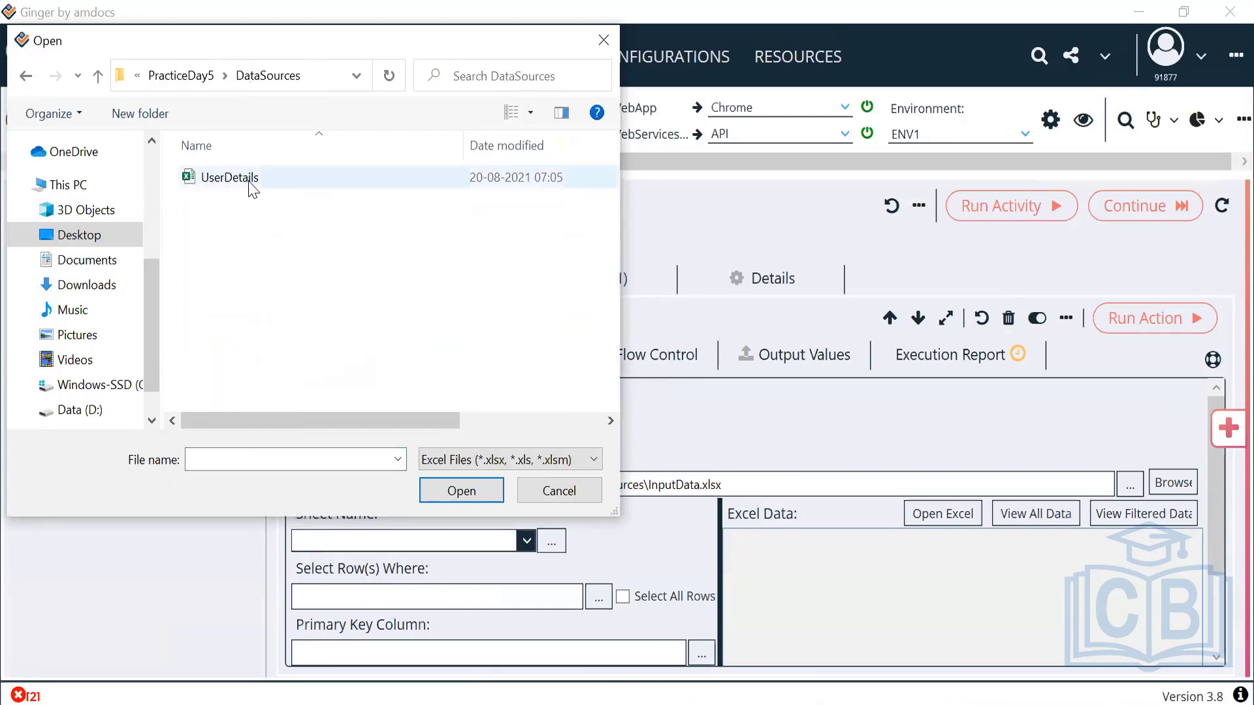
pyautogui.click(253, 179)
pyautogui.click(457, 490)
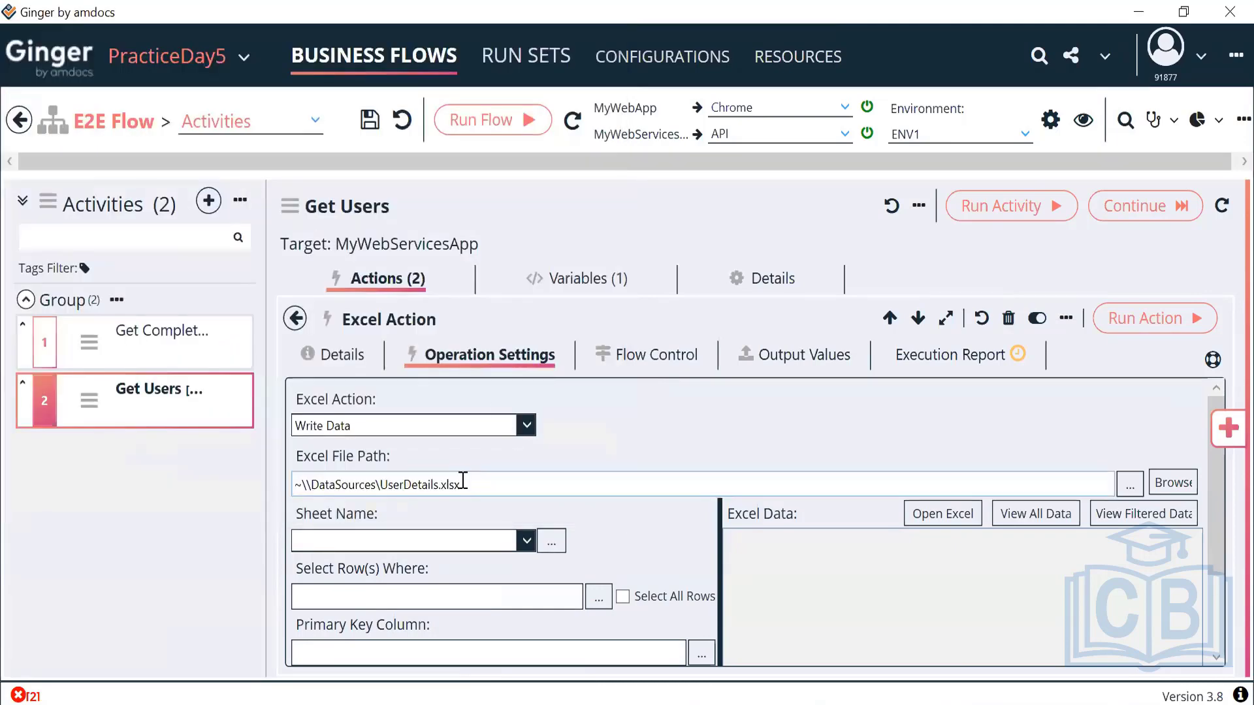
pyautogui.moveTo(460, 484); pyautogui.dragTo(272, 484)
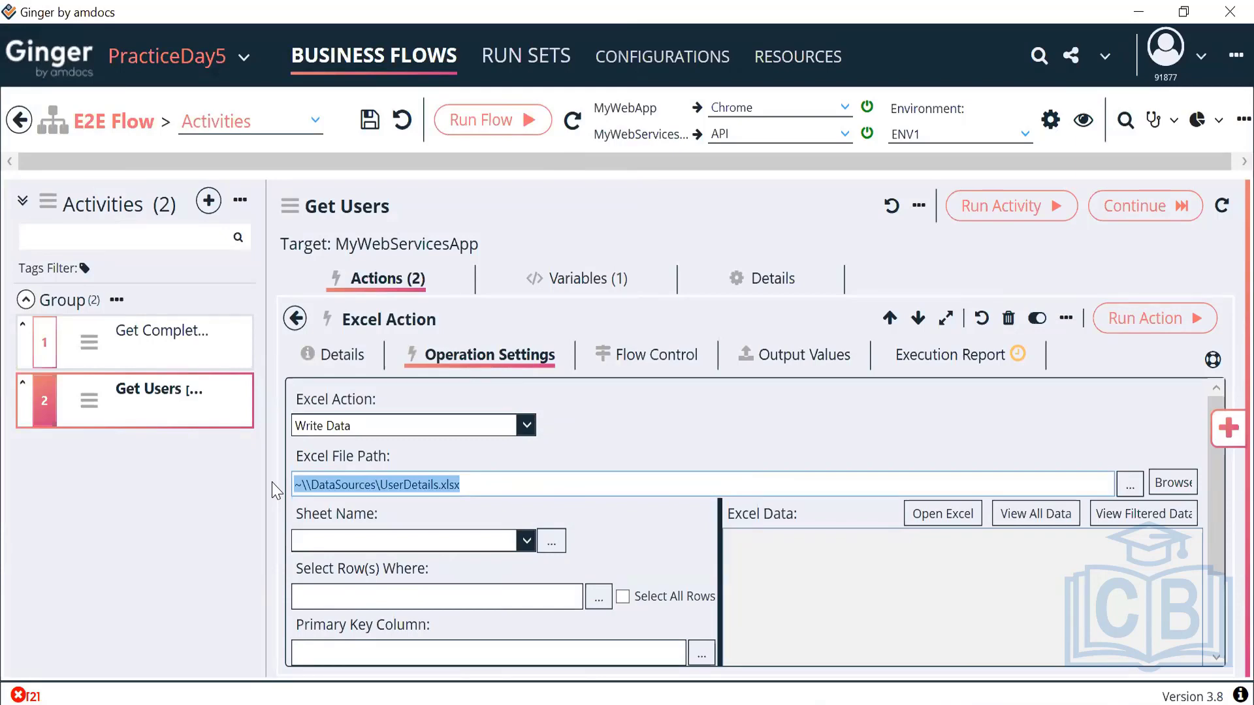
pyautogui.click(642, 528)
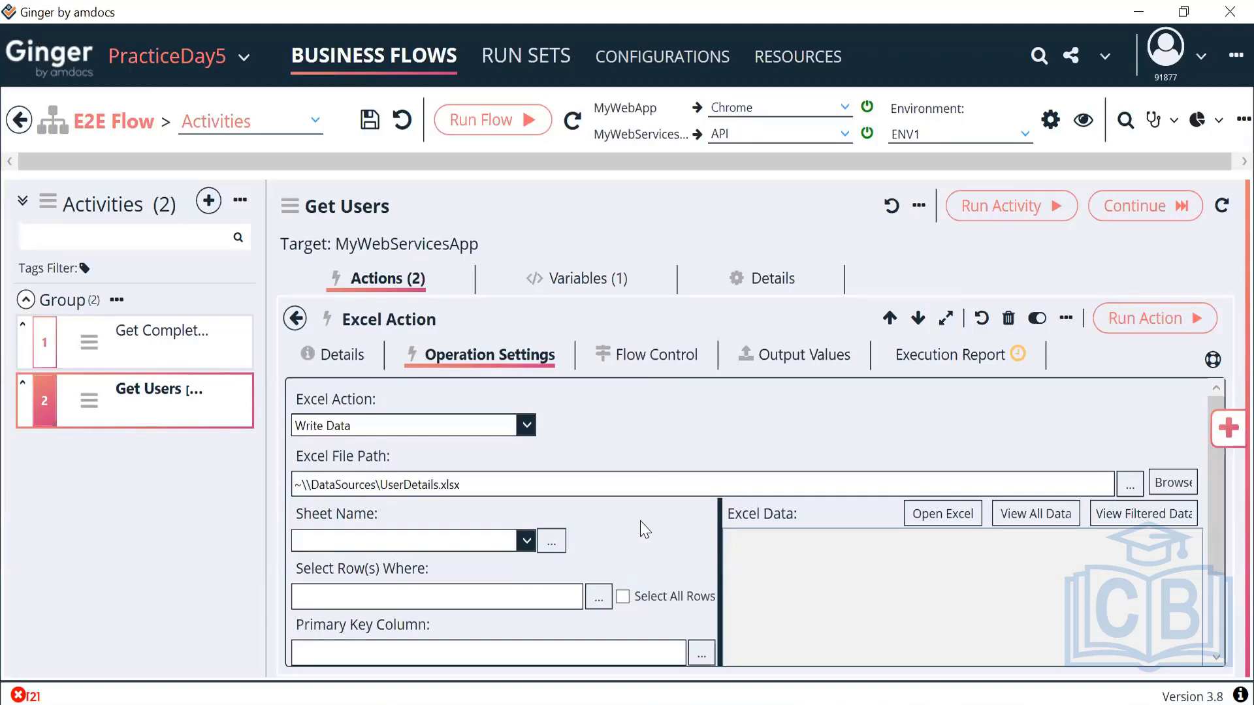
# - Choose Sheet1 as the Excel Action's sheet and load a preview of all its data
pyautogui.click(527, 541)
pyautogui.click(394, 568)
pyautogui.click(614, 543)
pyautogui.moveTo(1213, 487); pyautogui.dragTo(1216, 513)
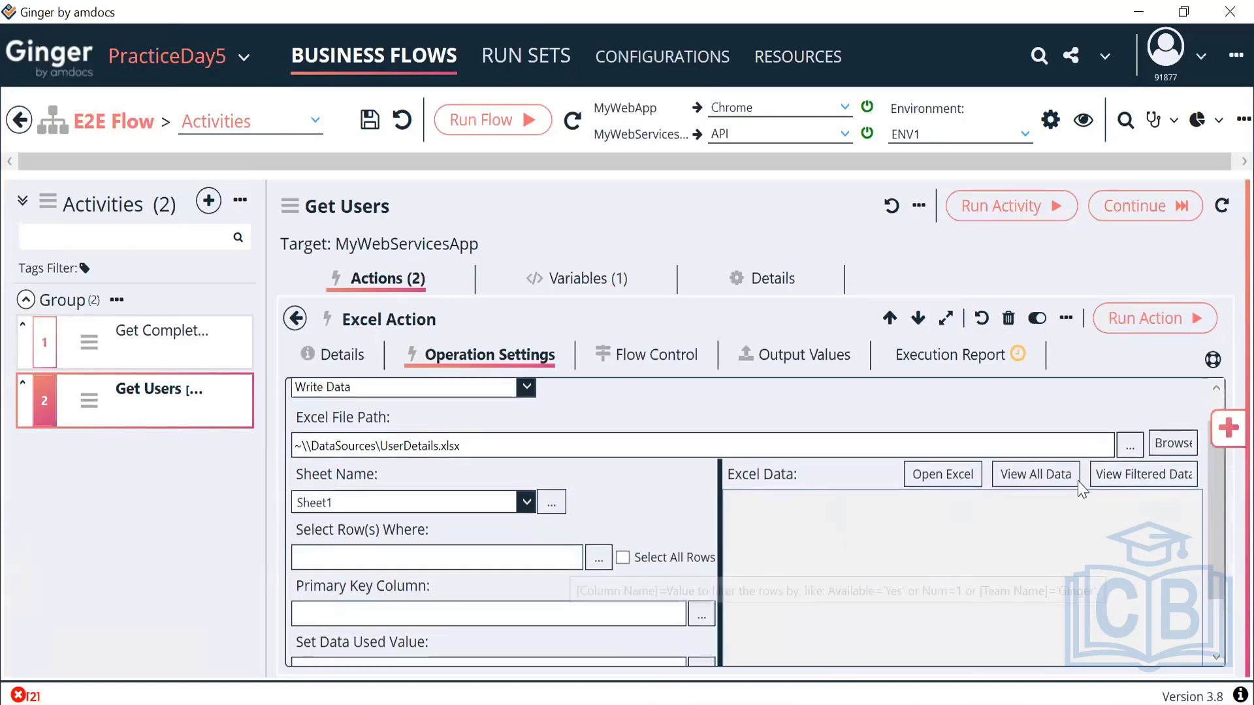
pyautogui.click(1049, 476)
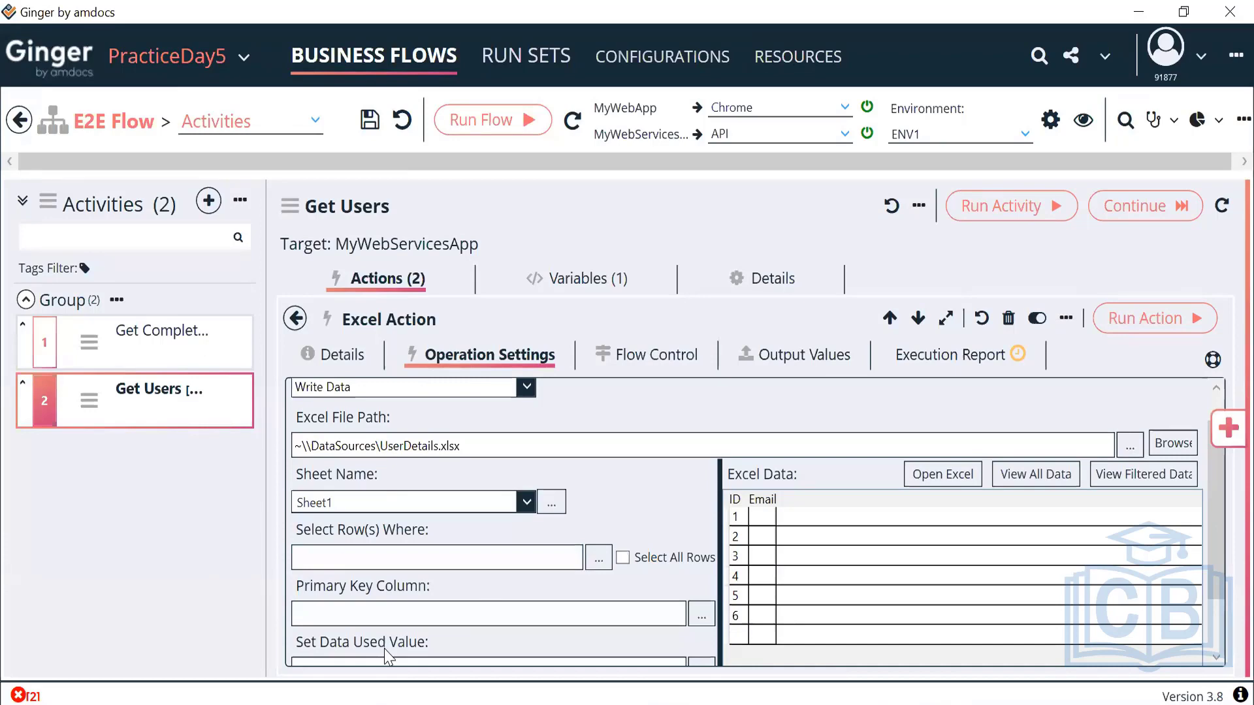
# - Set the row condition to ID=1 with a filtered data preview, and set the primary key column to ID
pyautogui.click(431, 557)
pyautogui.write('ID=1')
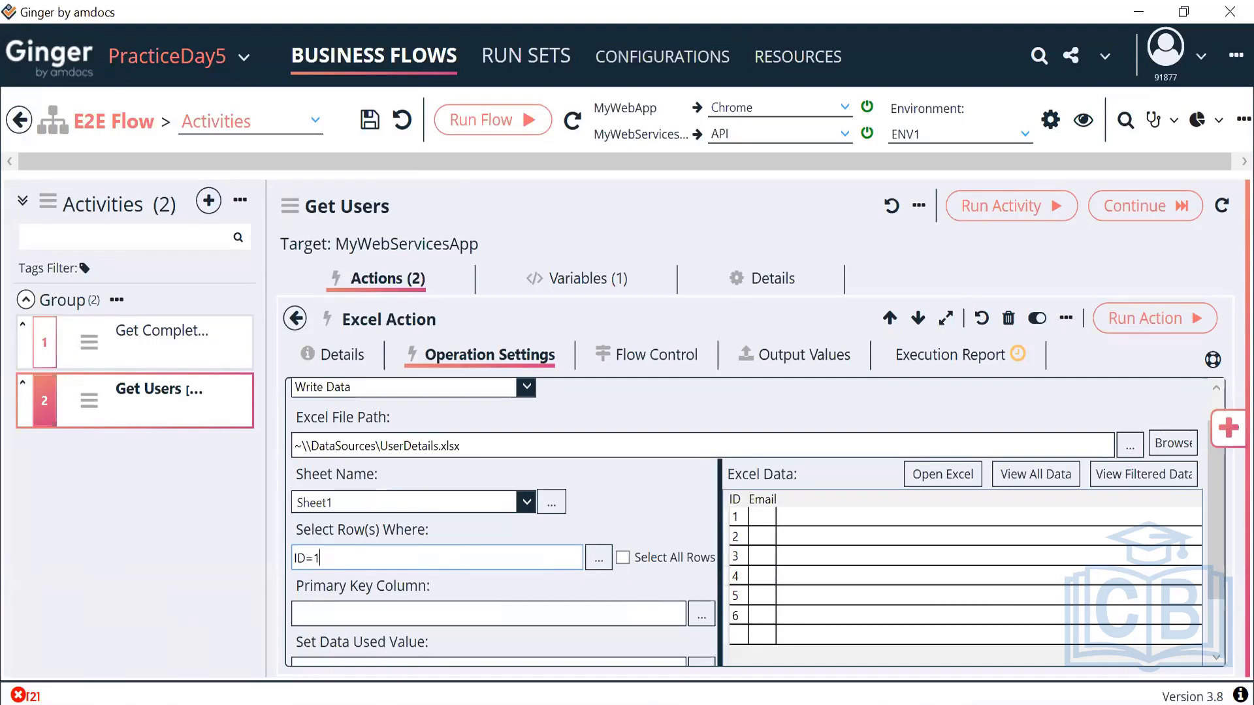
pyautogui.click(1140, 474)
pyautogui.click(462, 600)
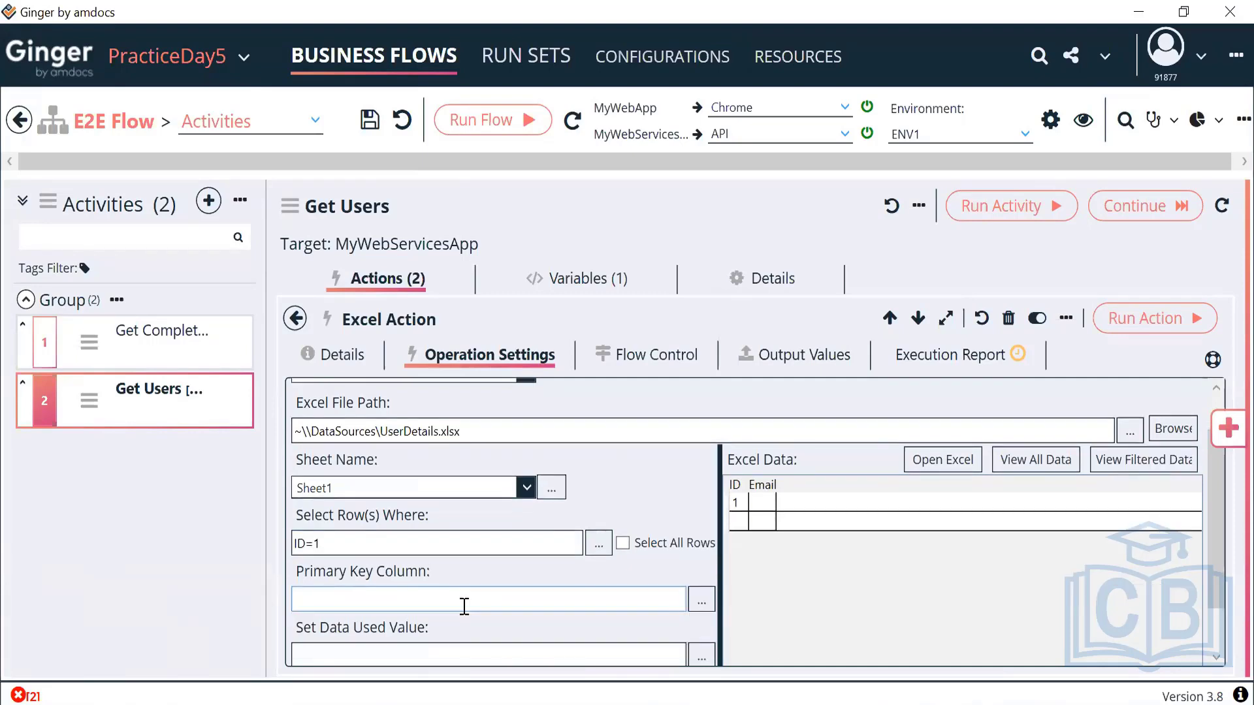
pyautogui.write('ID')
# - Set the Excel Action's data to write to Email= followed by the activity variable ACT_User_Email
pyautogui.moveTo(1217, 539); pyautogui.dragTo(1215, 590)
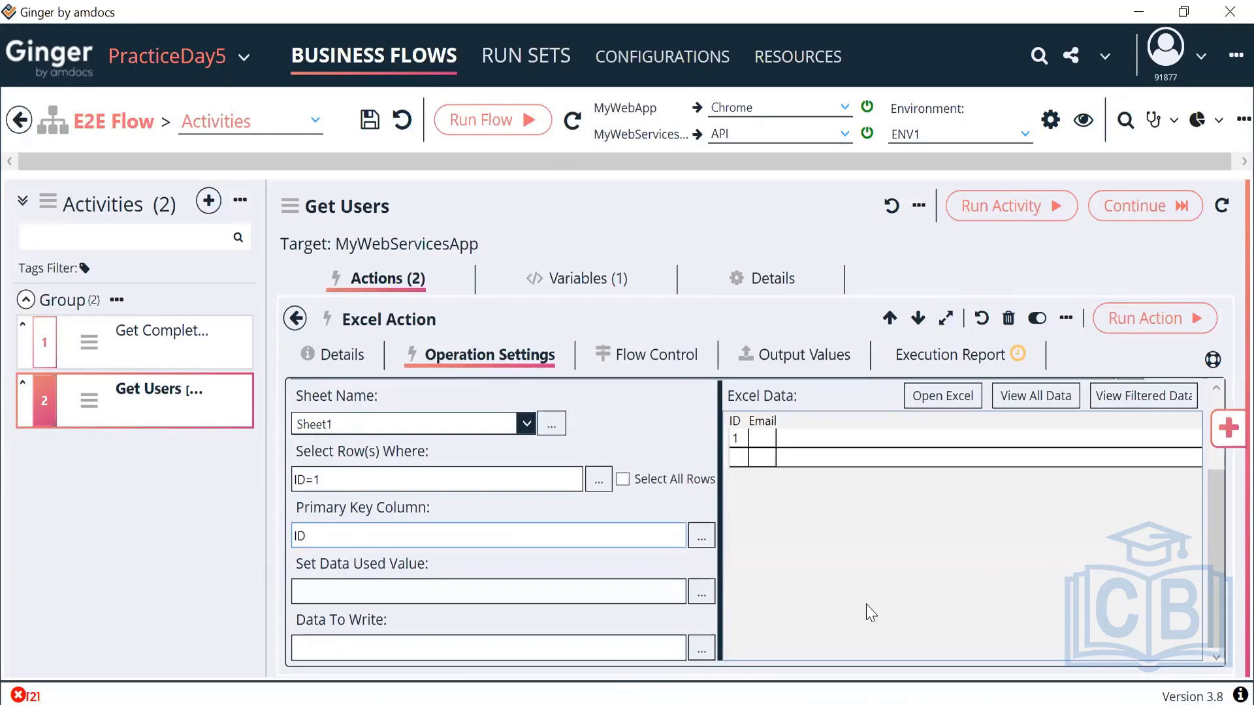
pyautogui.click(586, 656)
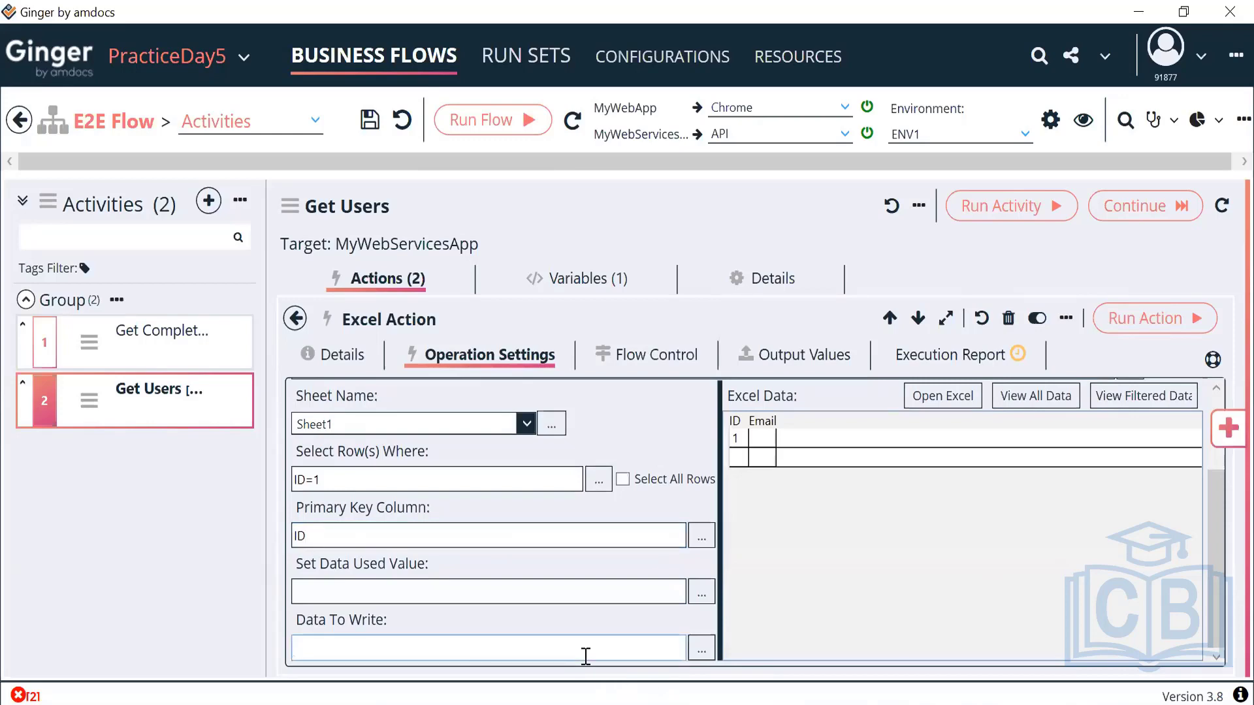
pyautogui.write('Email=')
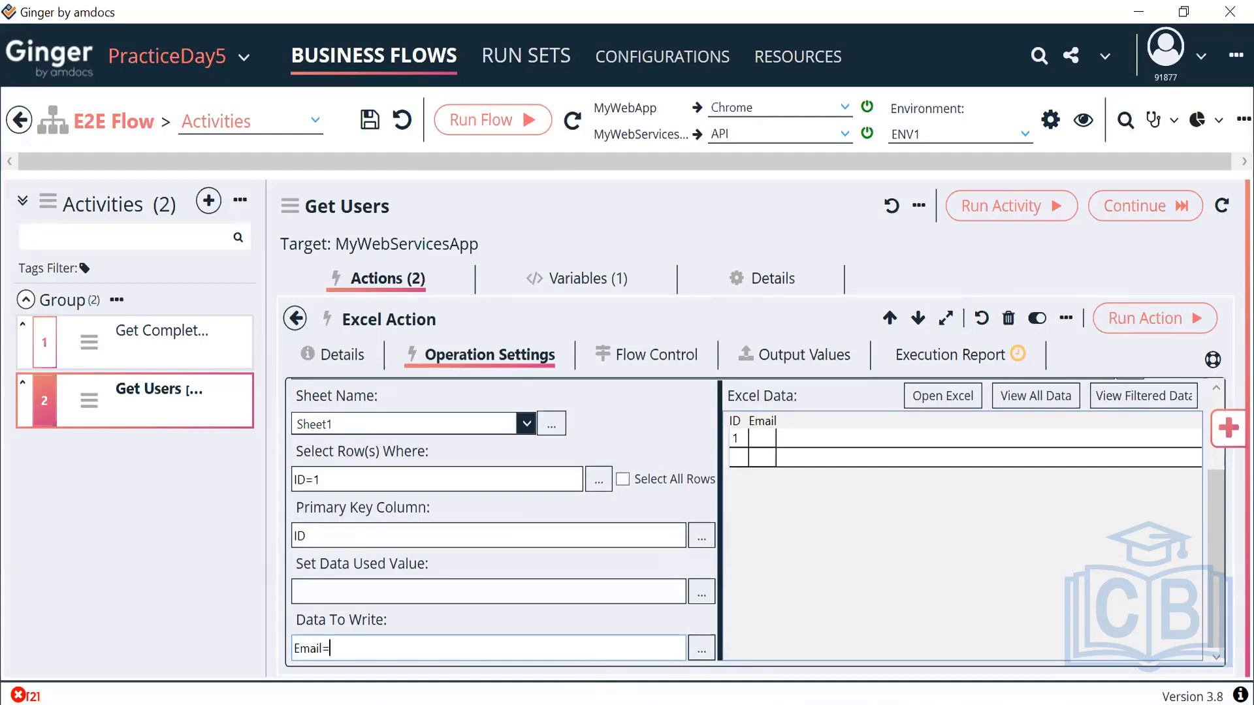
pyautogui.click(700, 650)
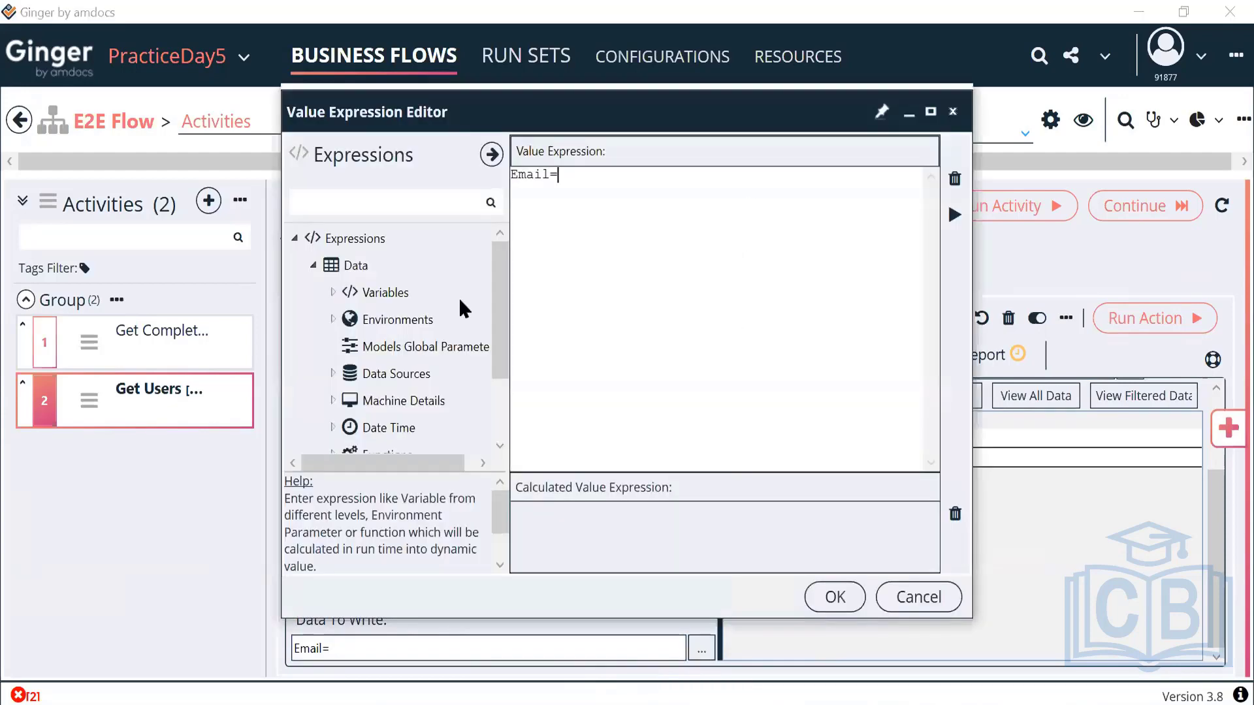
pyautogui.click(333, 290)
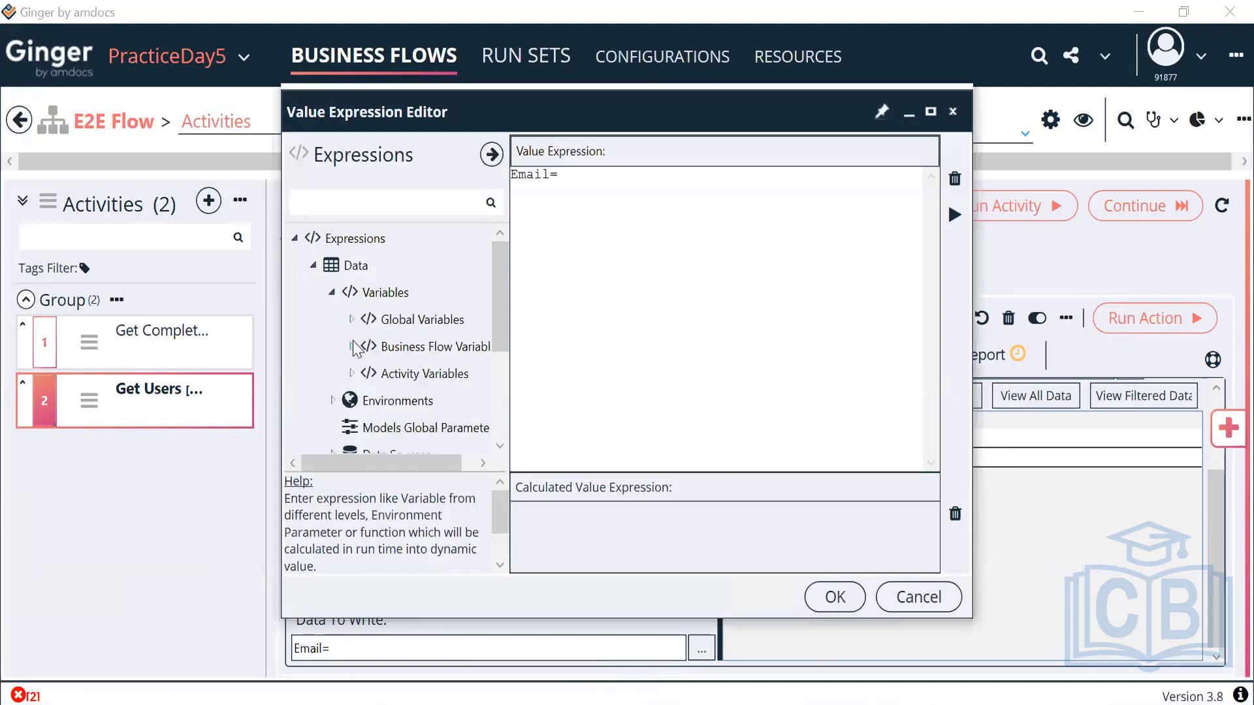
pyautogui.click(352, 374)
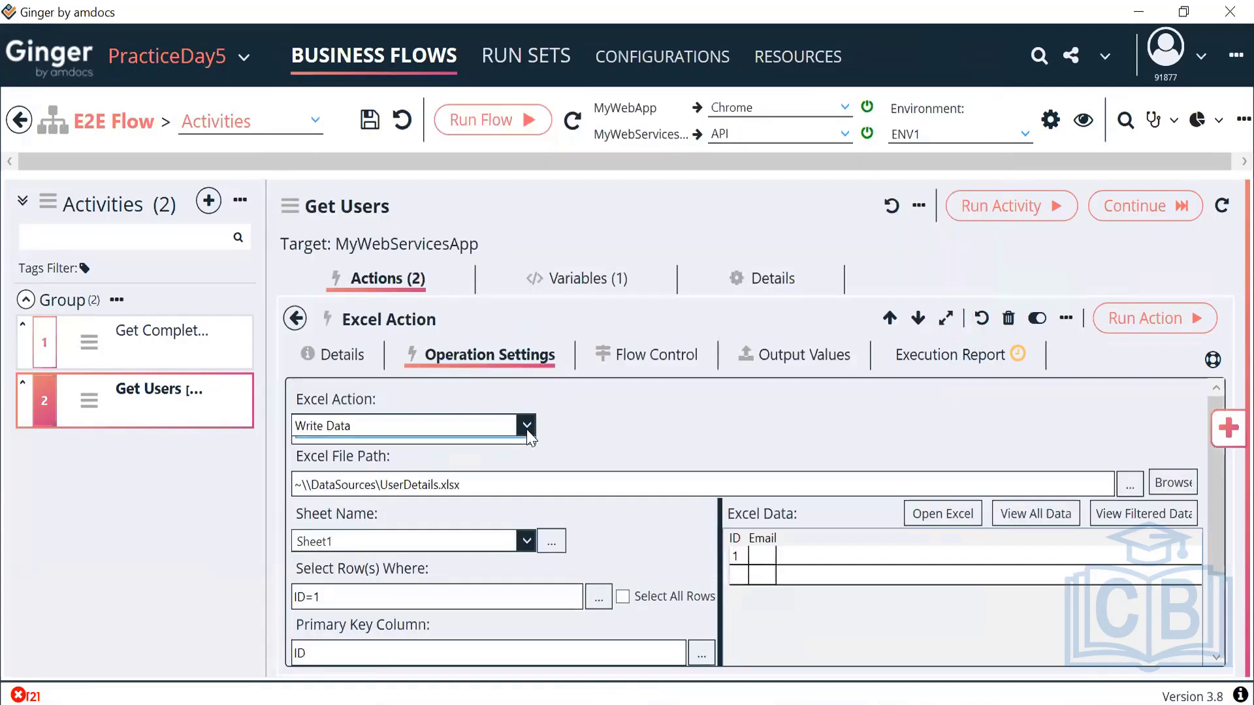
# - Review the operation types offered for the Excel Action and its data-to-write entry
pyautogui.click(526, 426)
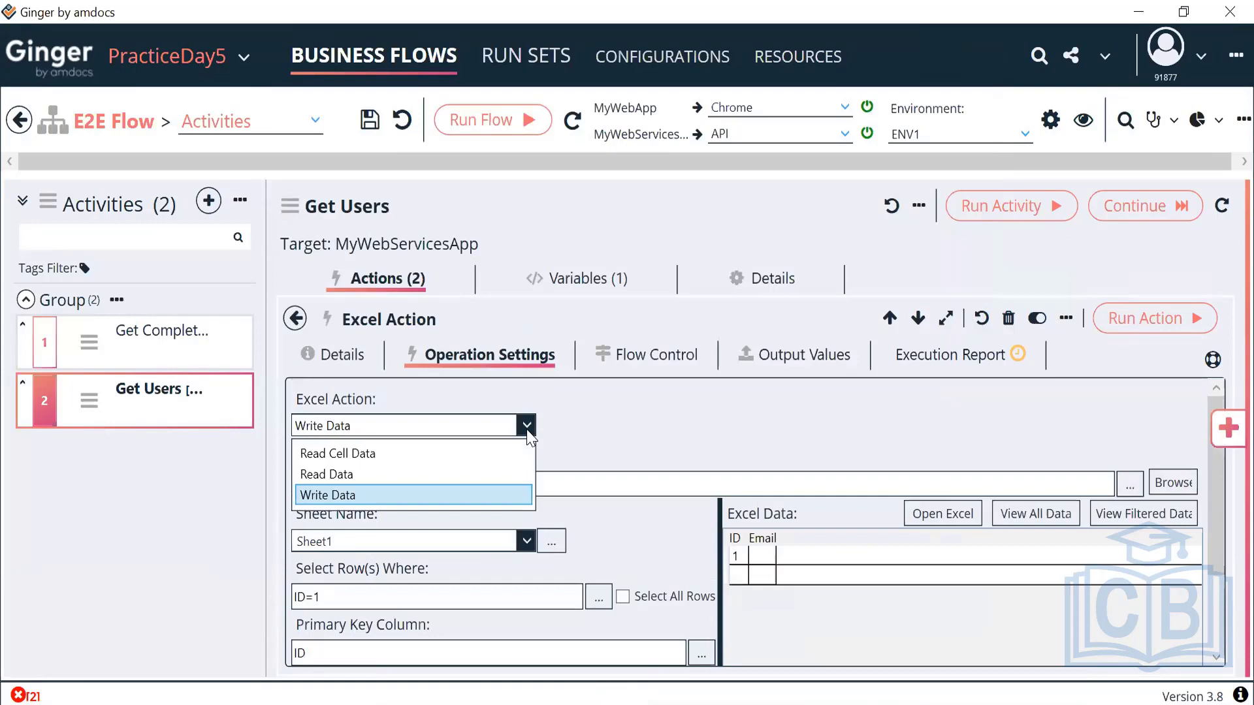
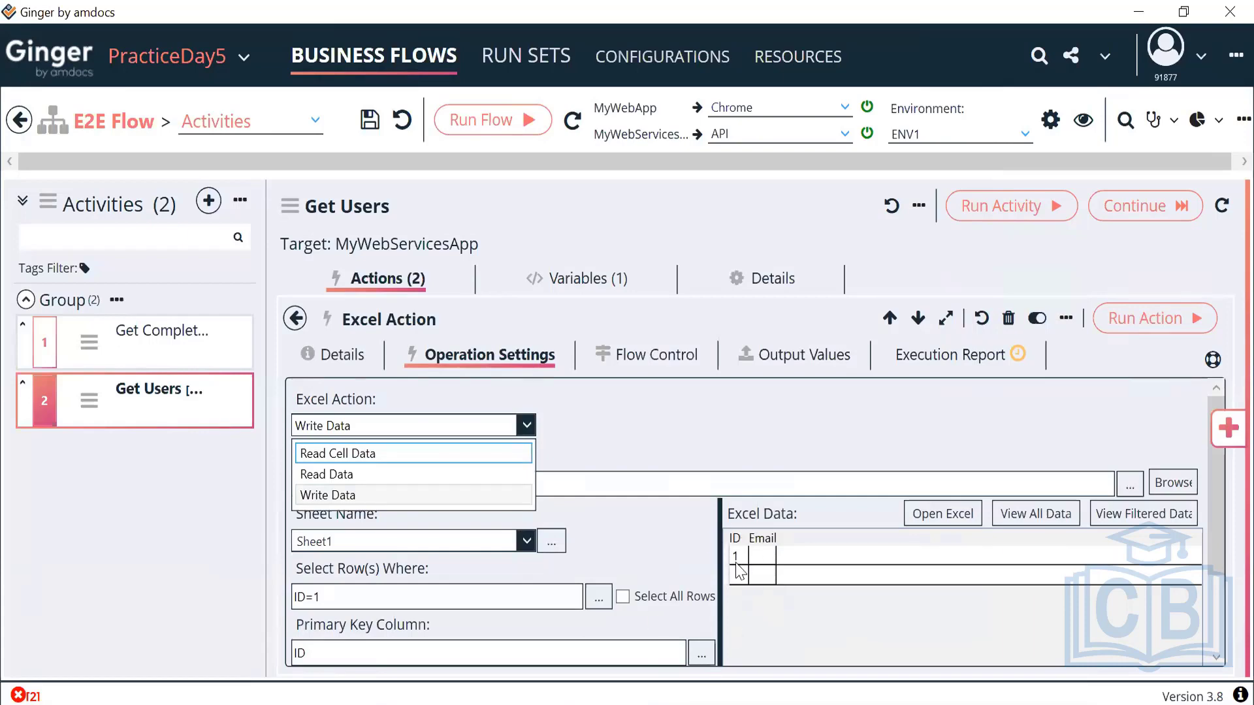
pyautogui.click(663, 442)
pyautogui.scroll(-3, 640, 563)
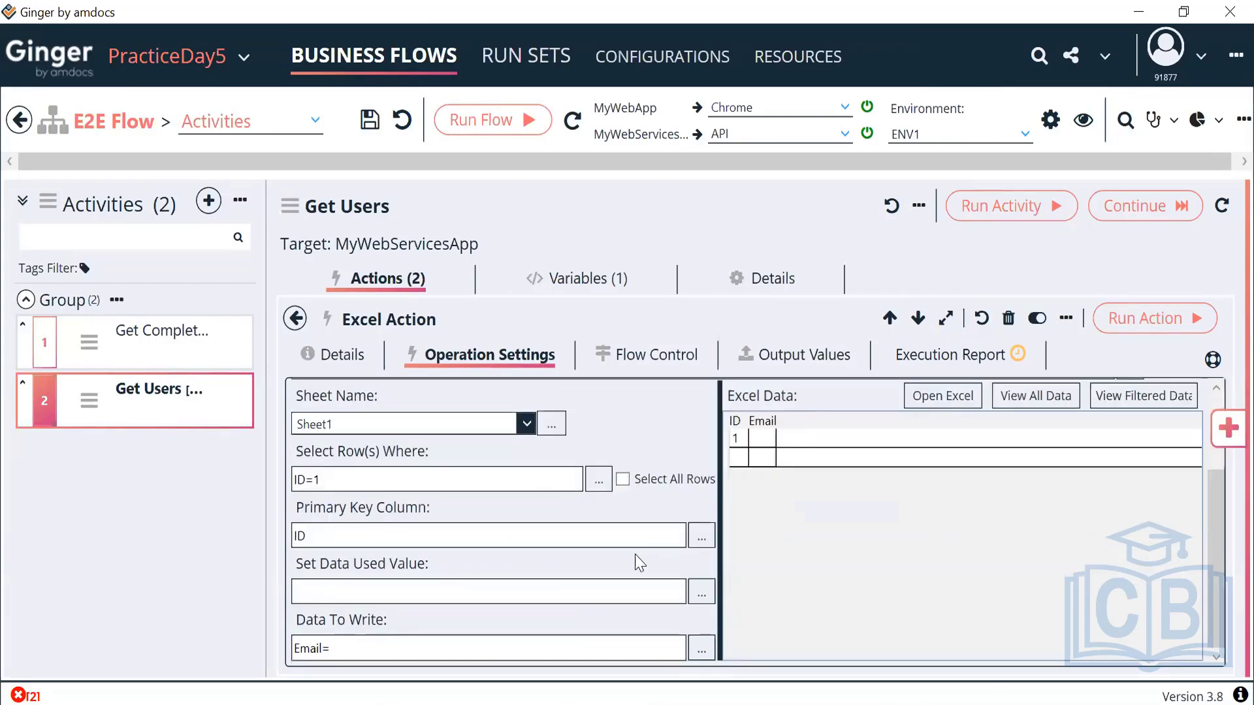
pyautogui.moveTo(360, 644); pyautogui.dragTo(231, 659)
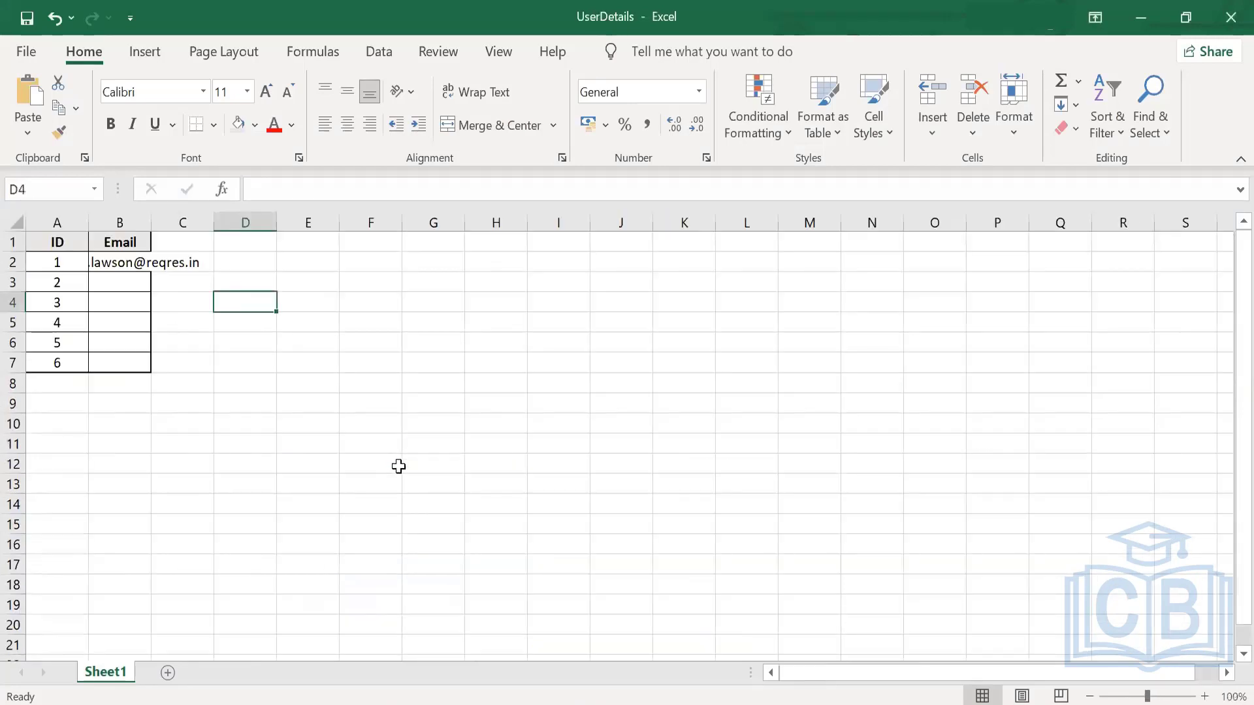
# - In the UserDetails workbook in Excel, fit the Email column's width to its contents and close the workbook
pyautogui.doubleClick(151, 222)
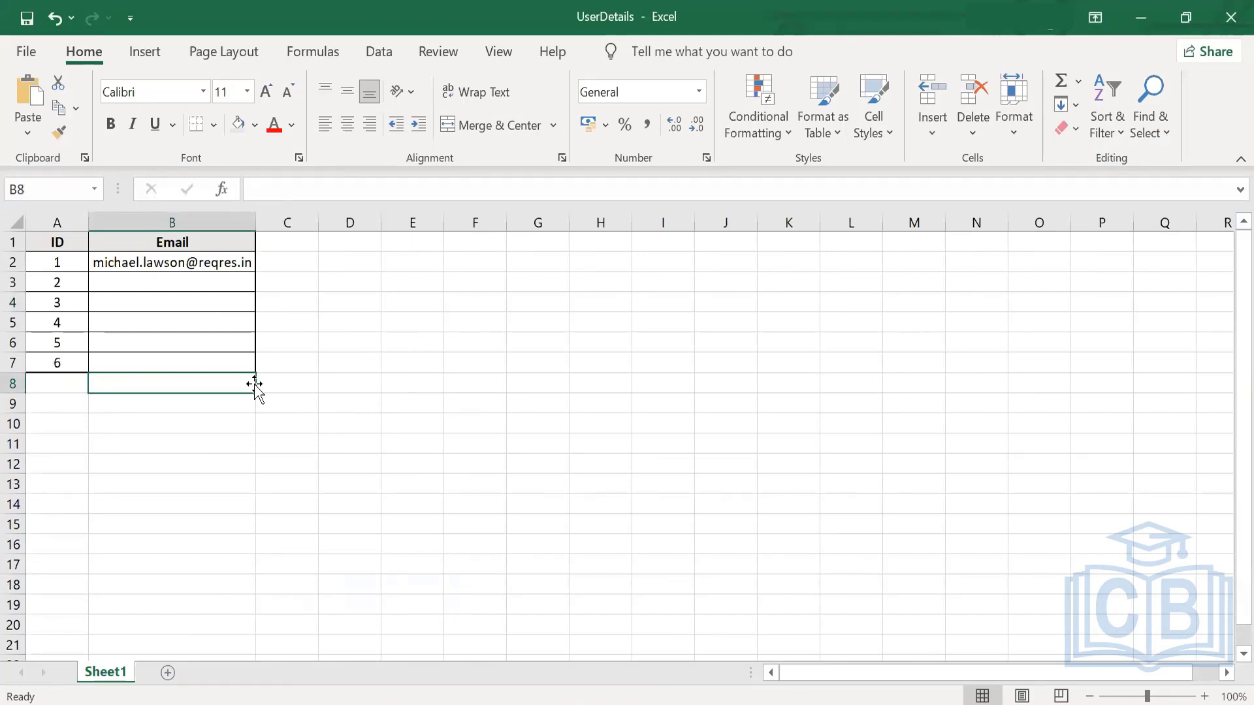
pyautogui.click(1230, 18)
pyautogui.click(543, 392)
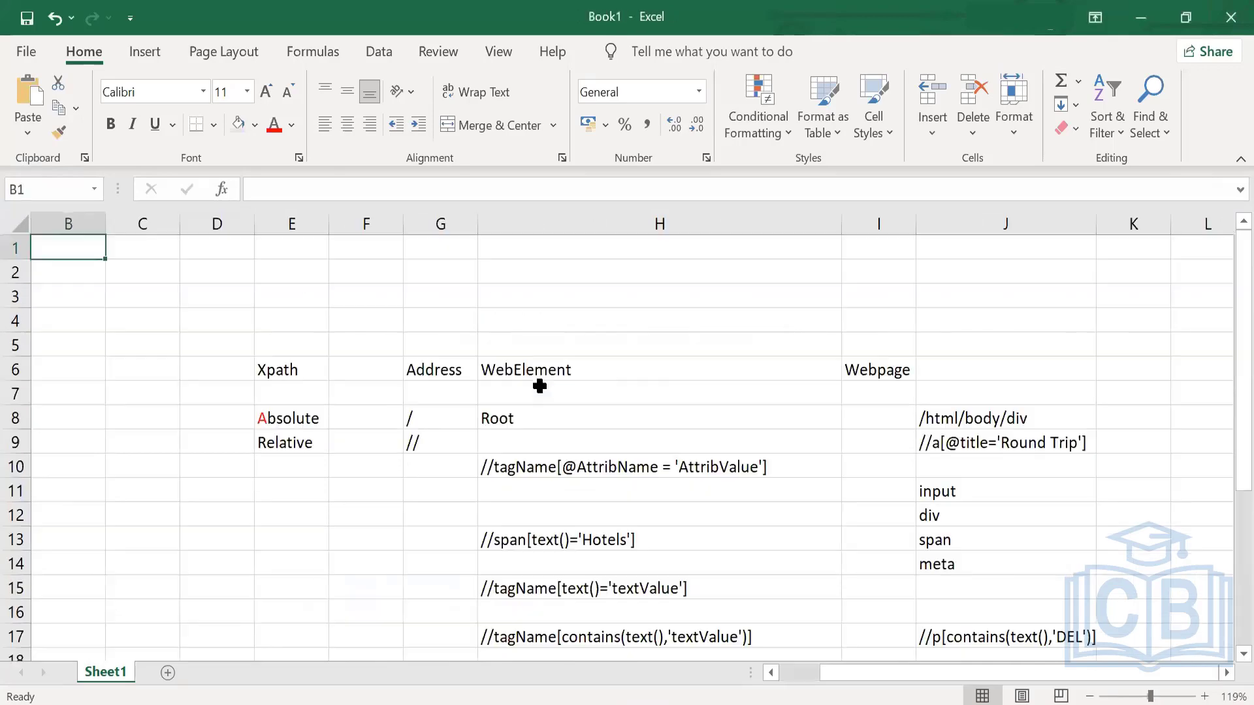
# - Back in Ginger, examine the full value expression of the Excel Action's data to write
pyautogui.hotkey('alt', 'Tab')
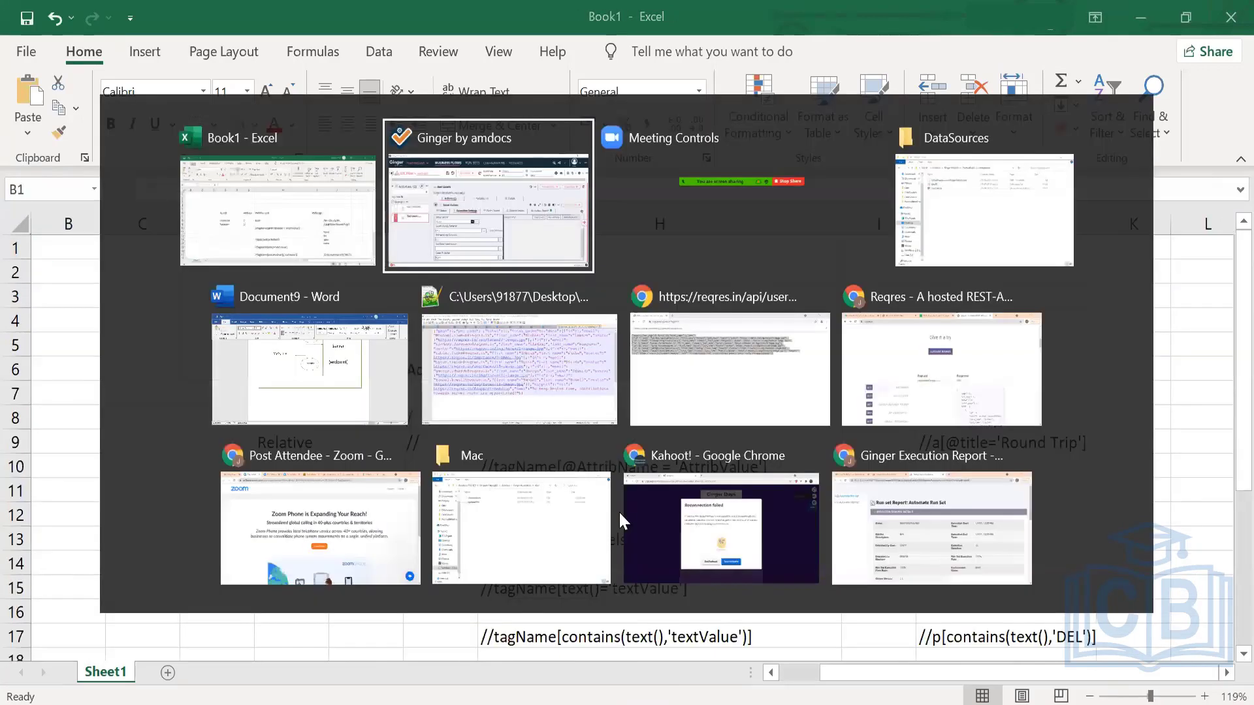
pyautogui.moveTo(358, 646); pyautogui.dragTo(243, 638)
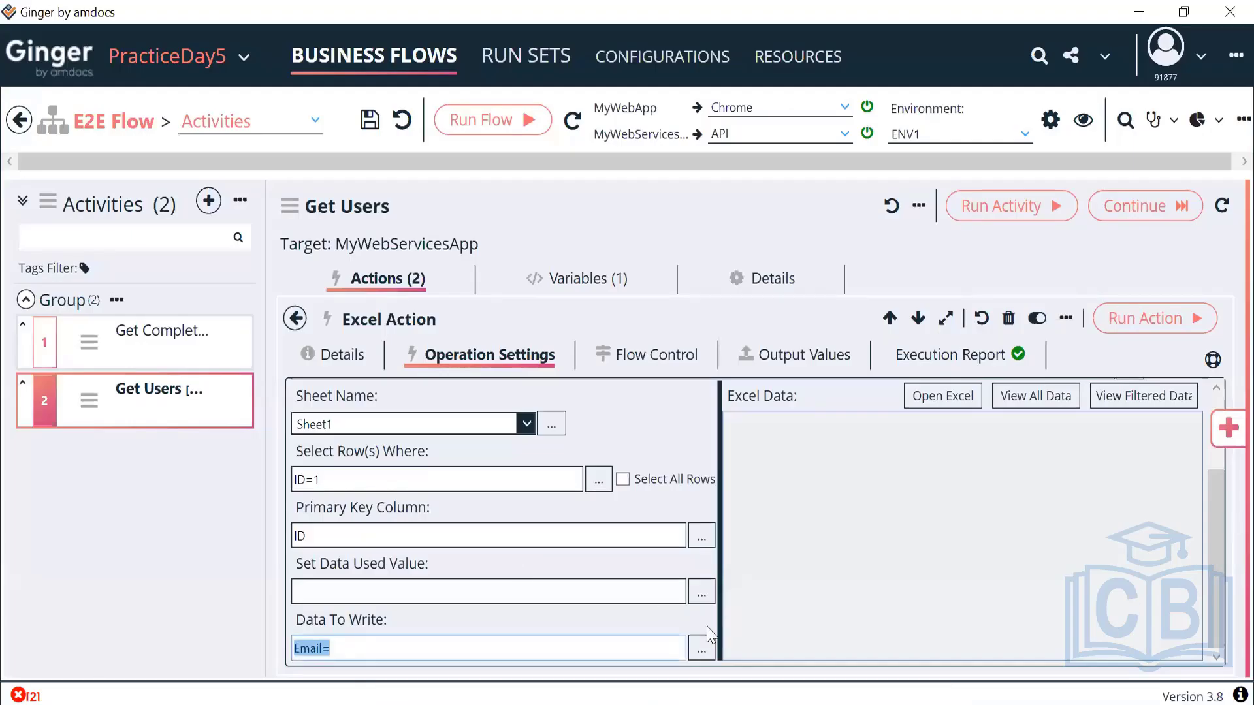
pyautogui.click(700, 649)
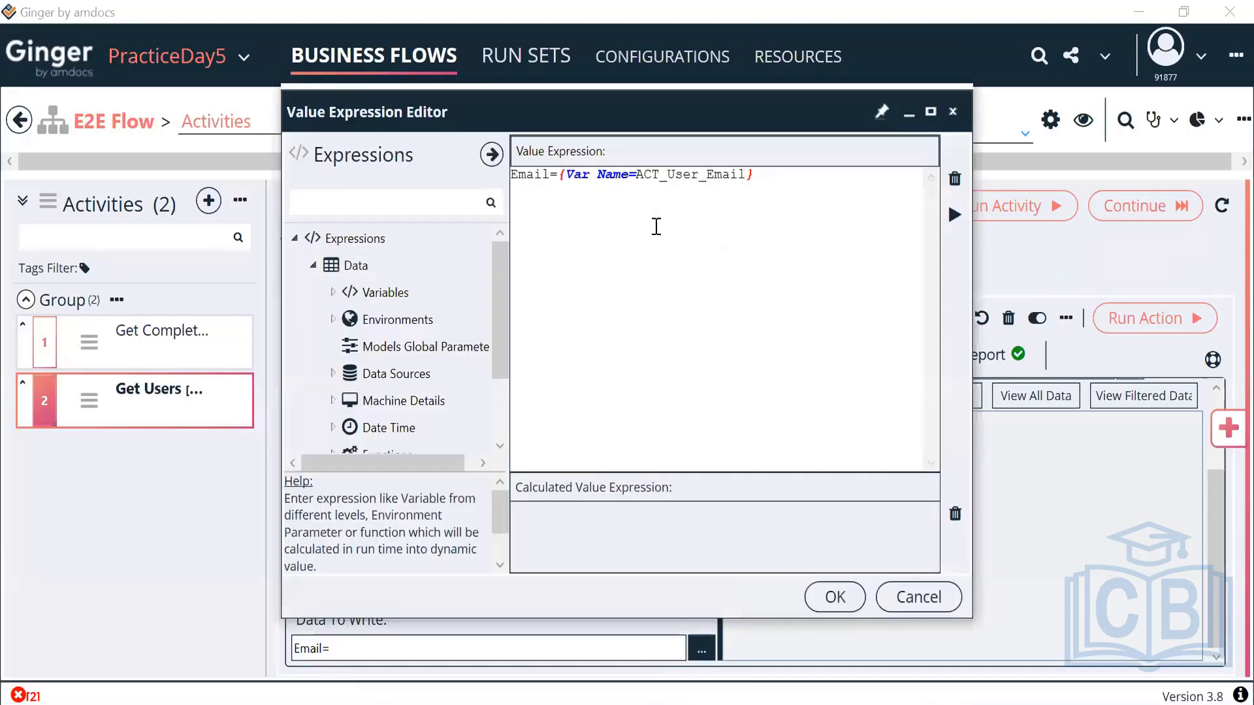
pyautogui.moveTo(560, 173); pyautogui.dragTo(800, 226)
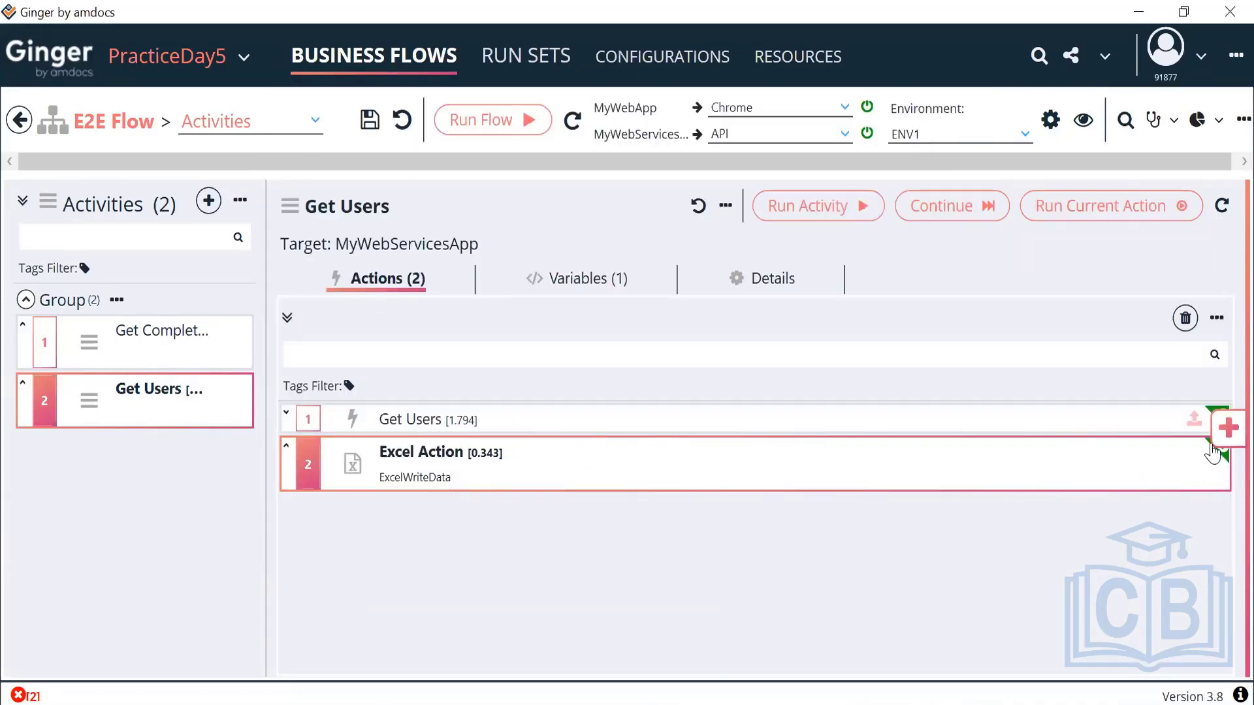
# - Add a WebAPI REST Action from the platform actions library to the Get Users activity
pyautogui.click(1228, 427)
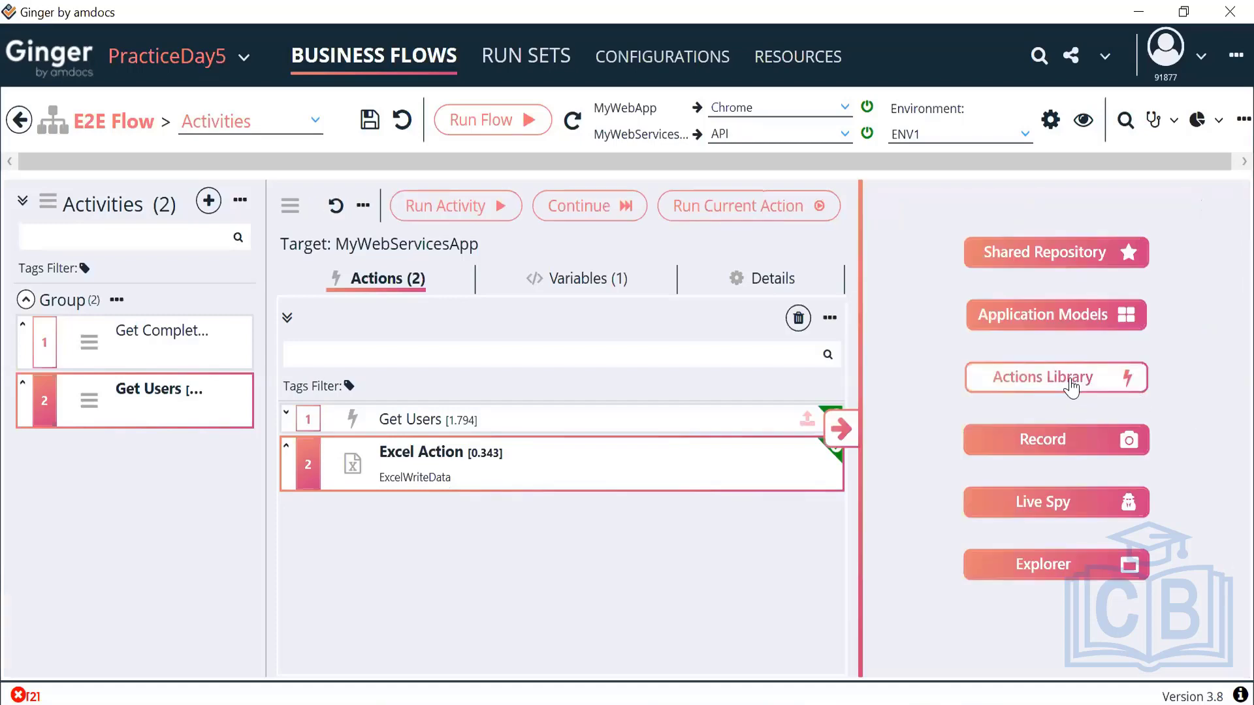
pyautogui.click(1075, 382)
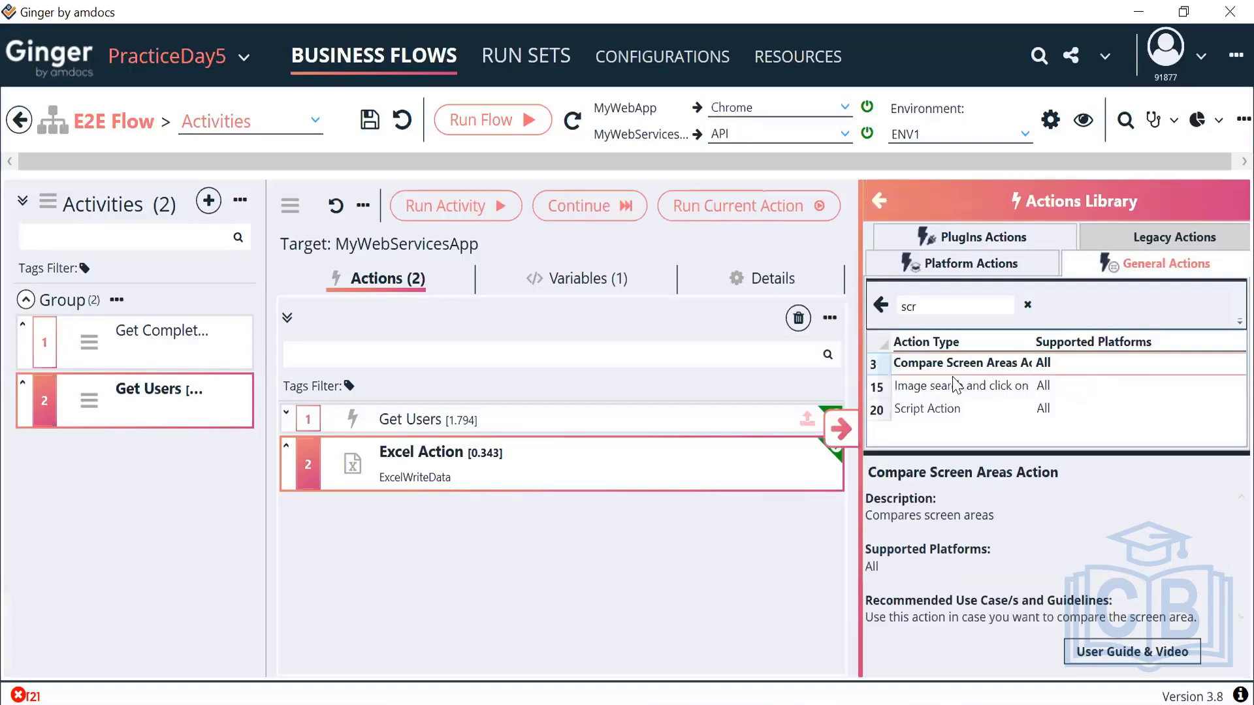
pyautogui.click(941, 266)
pyautogui.doubleClick(972, 409)
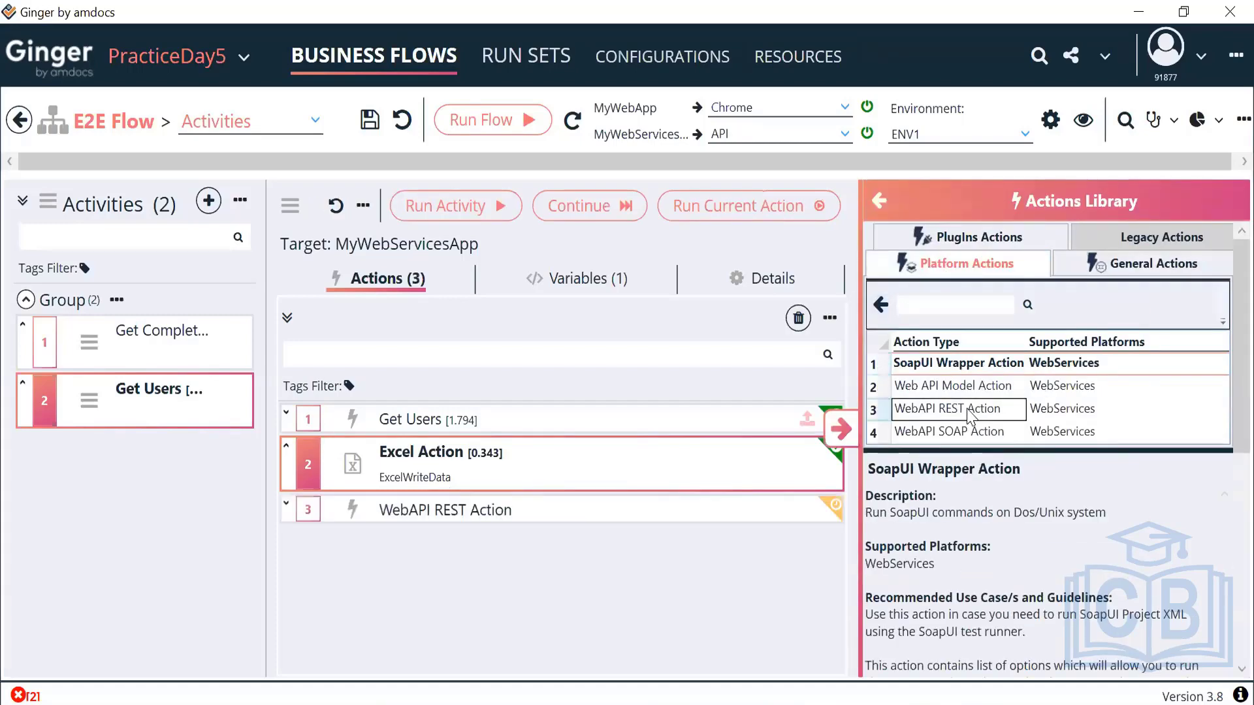
pyautogui.click(841, 429)
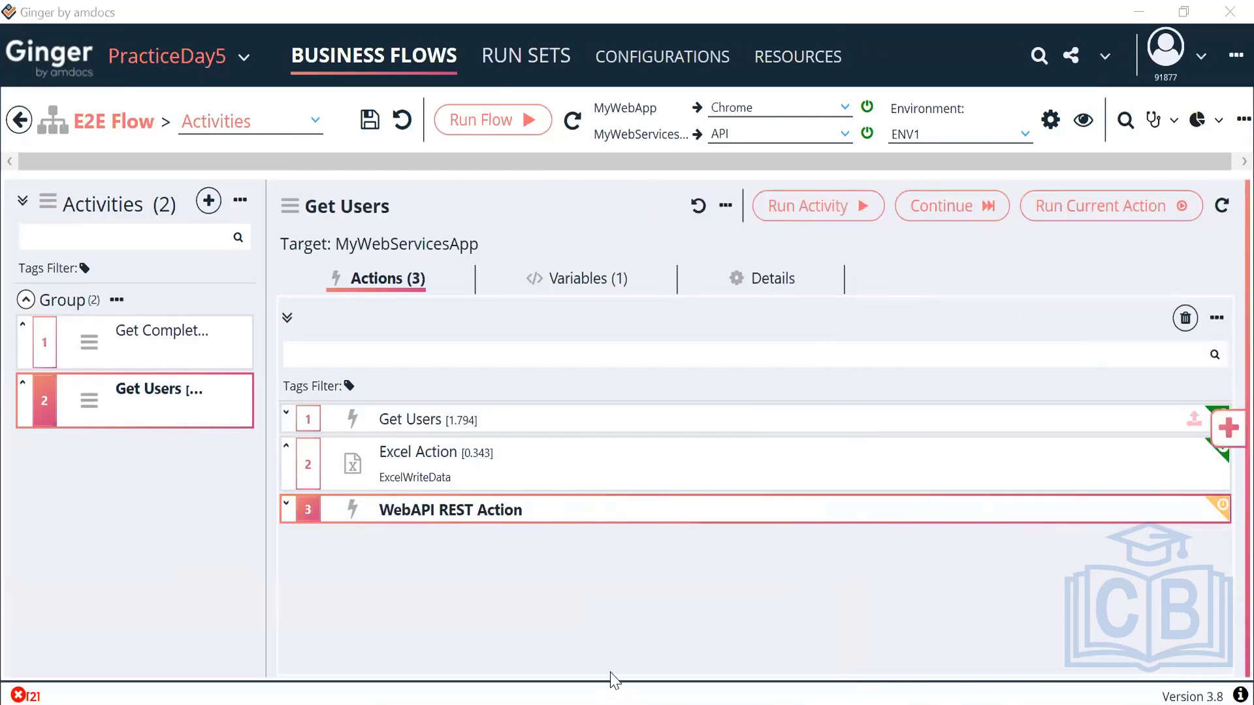
# - Switch to Chrome, return to the reqres.in home page and show the POST Create sample request
pyautogui.hotkey('alt', 'Tab')
pyautogui.hotkey('alt', 'Tab')
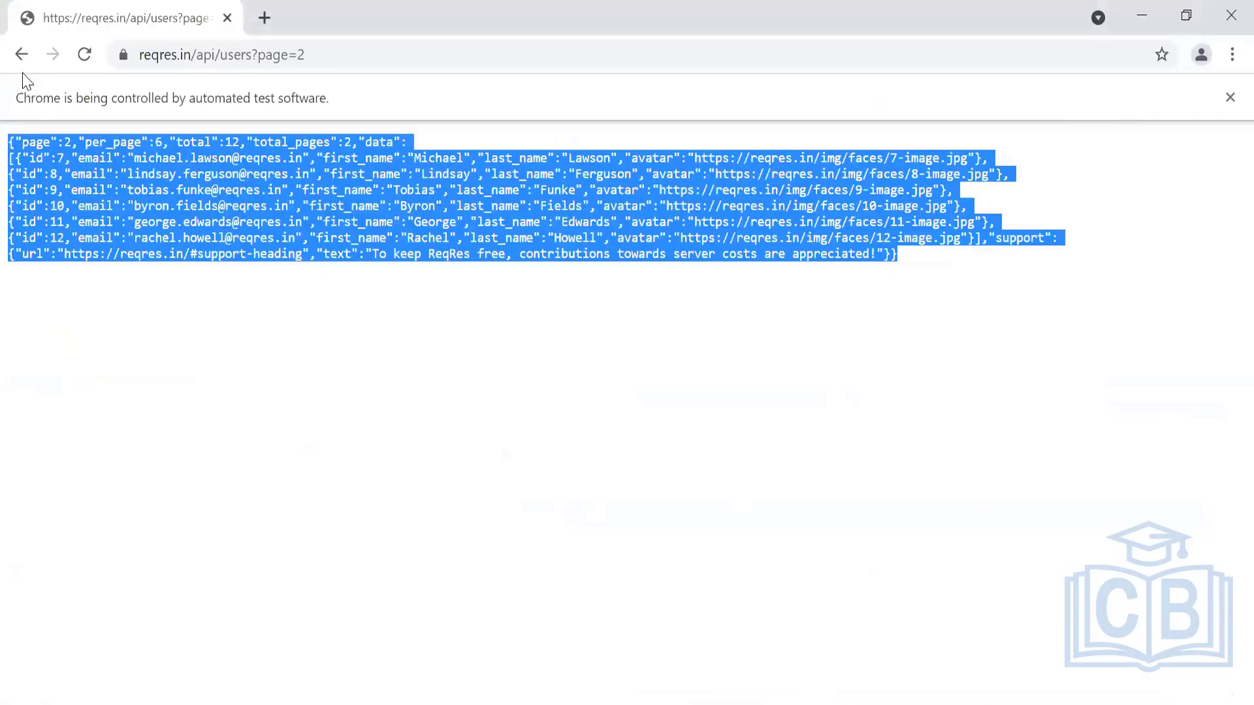
pyautogui.click(22, 54)
pyautogui.scroll(-6, 288, 391)
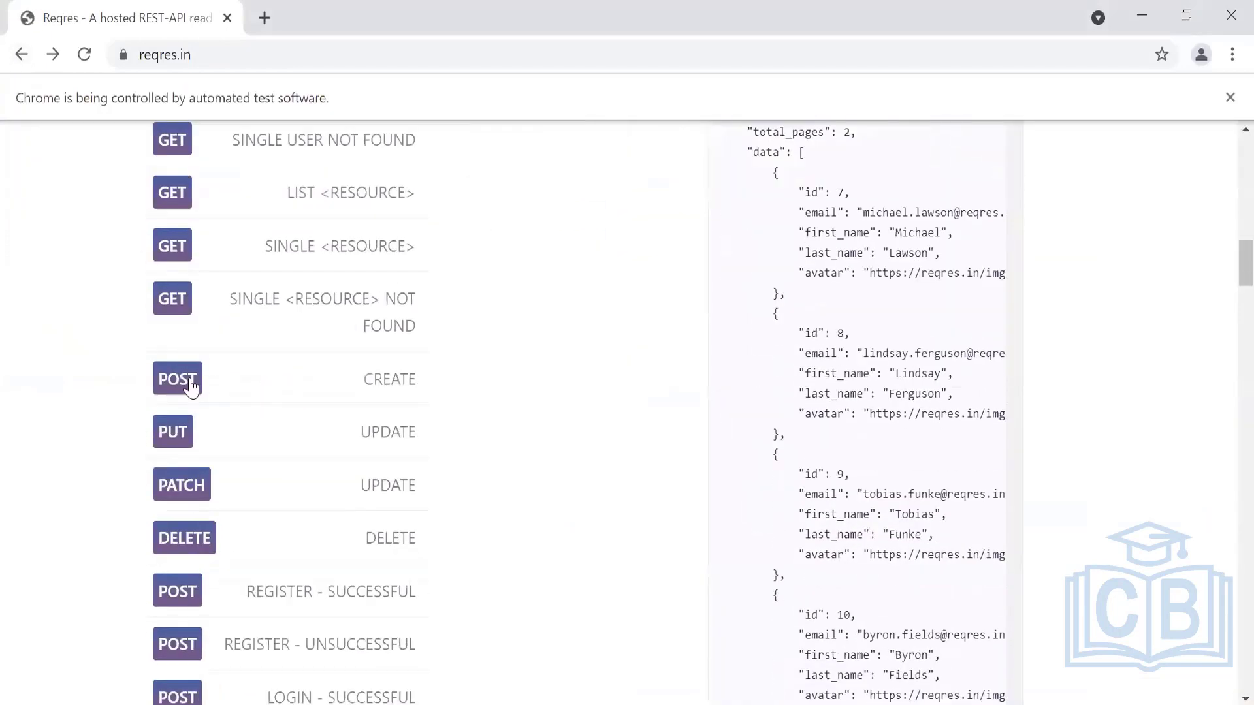
pyautogui.click(191, 387)
pyautogui.scroll(4, 543, 395)
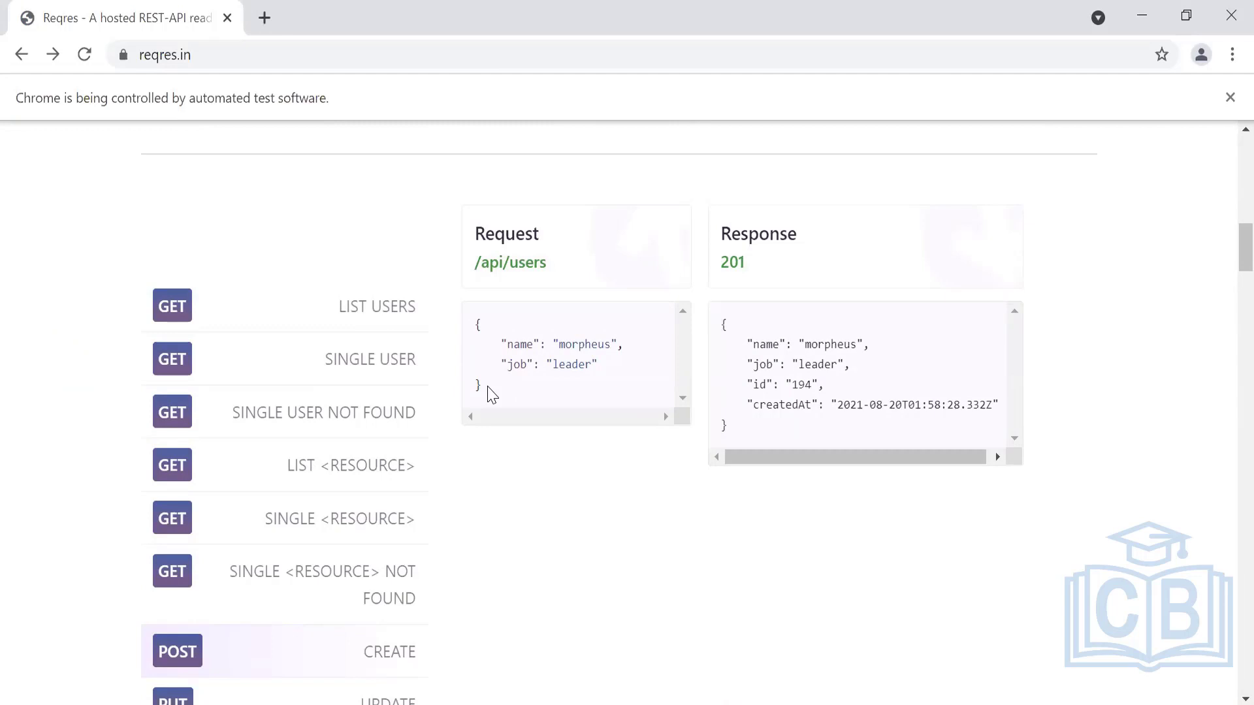
# - Examine the Create sample's JSON request body with its name and job values, and resend the request to compare responses
pyautogui.moveTo(481, 385); pyautogui.dragTo(471, 314)
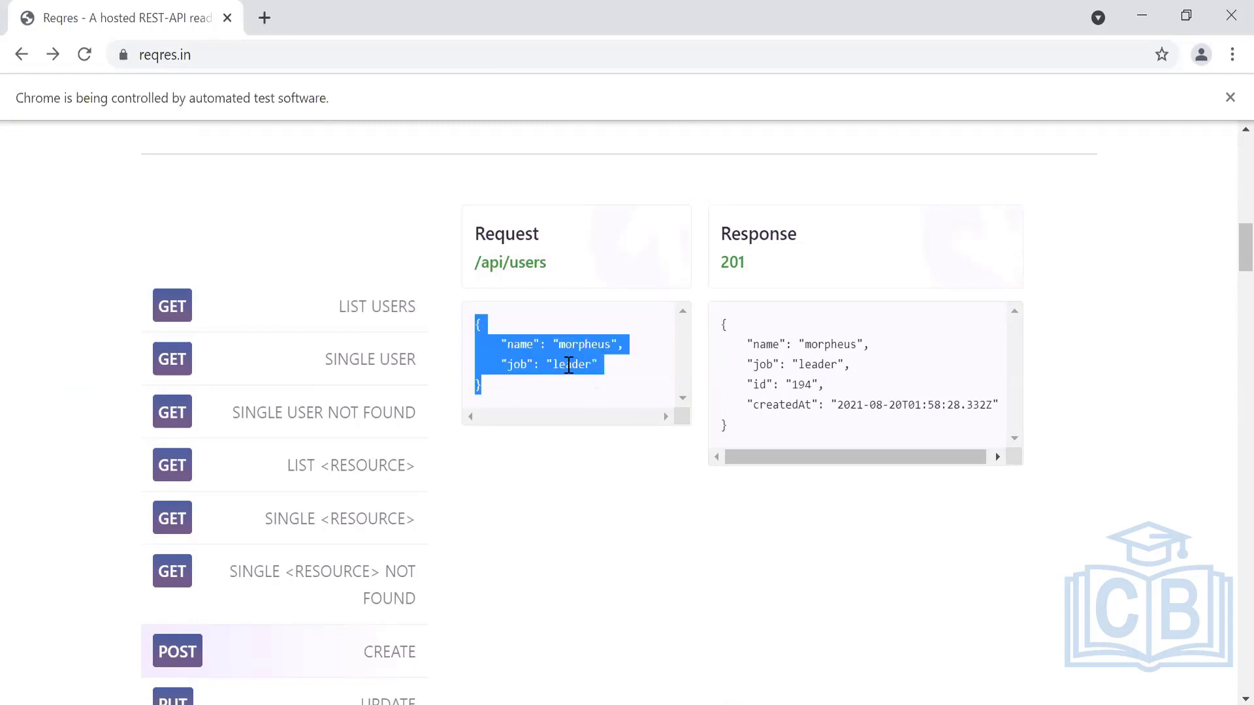
pyautogui.doubleClick(585, 345)
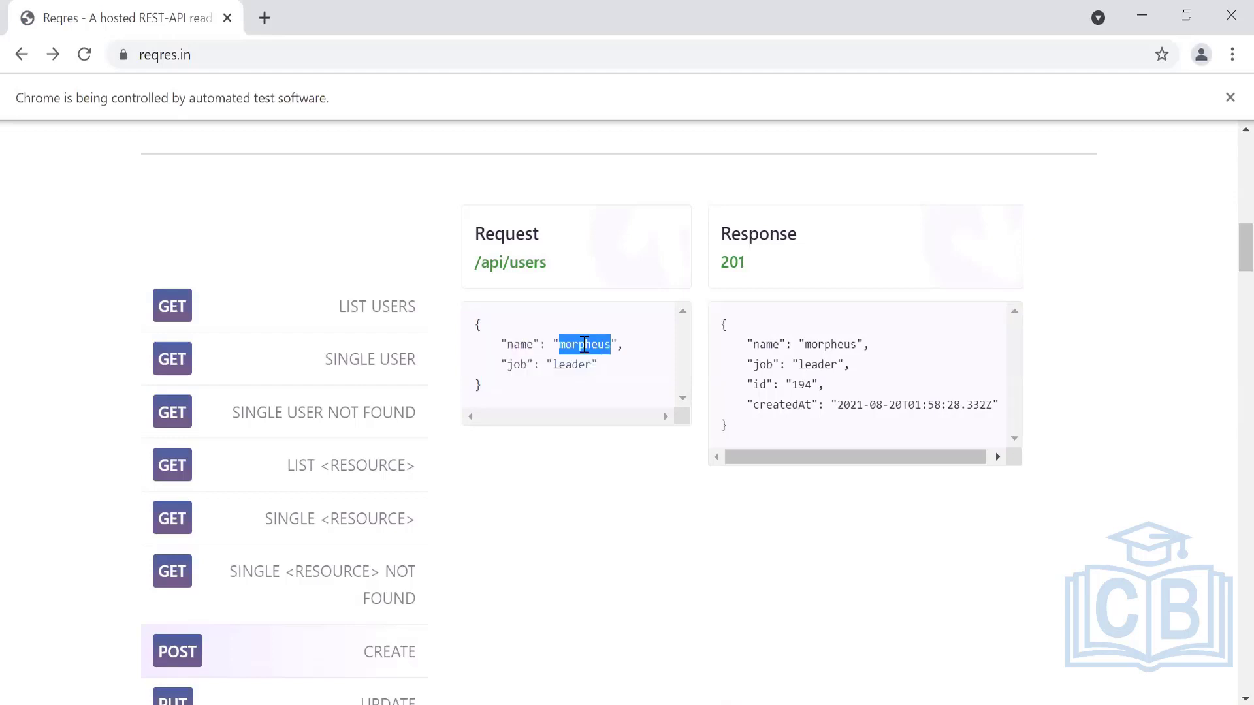
pyautogui.doubleClick(572, 365)
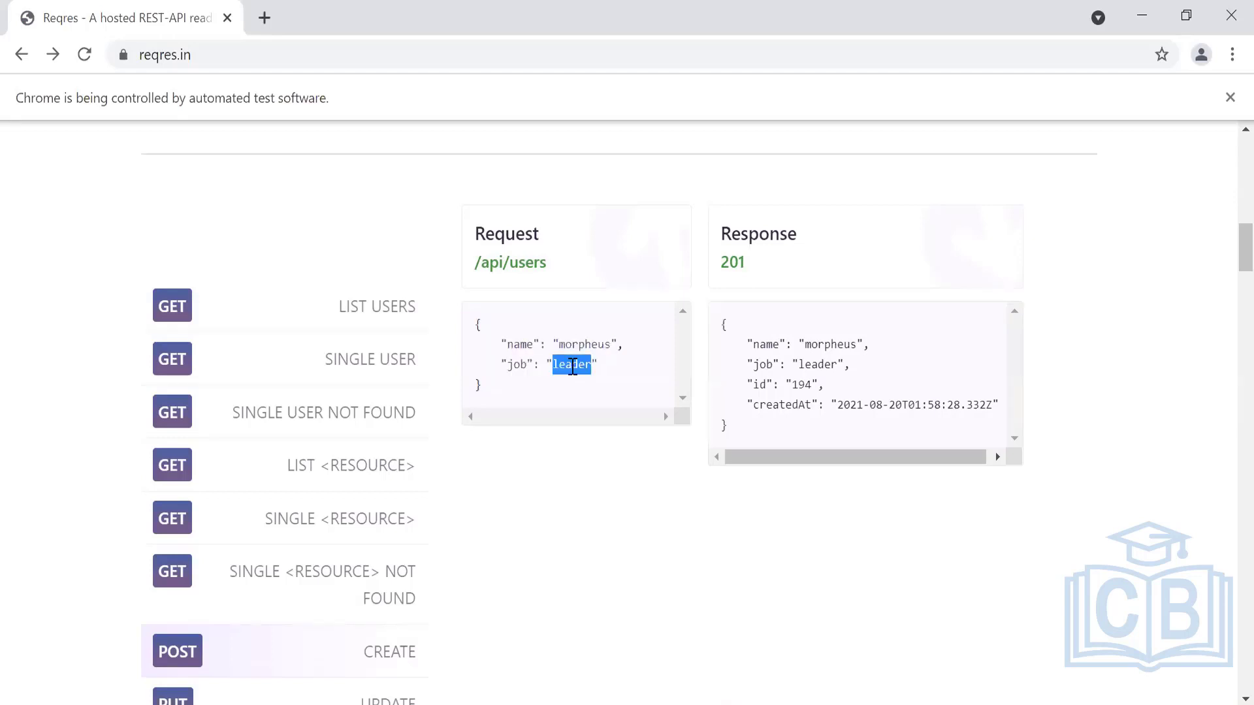
pyautogui.scroll(-2, 513, 581)
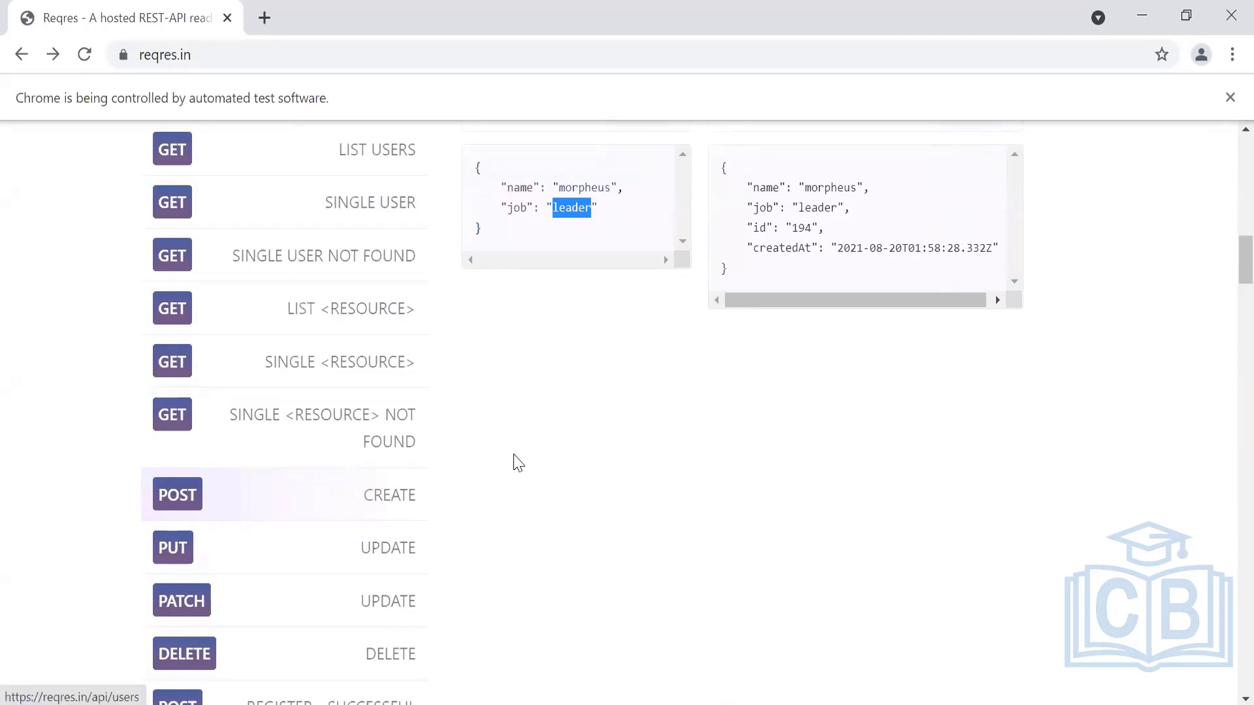
pyautogui.click(383, 494)
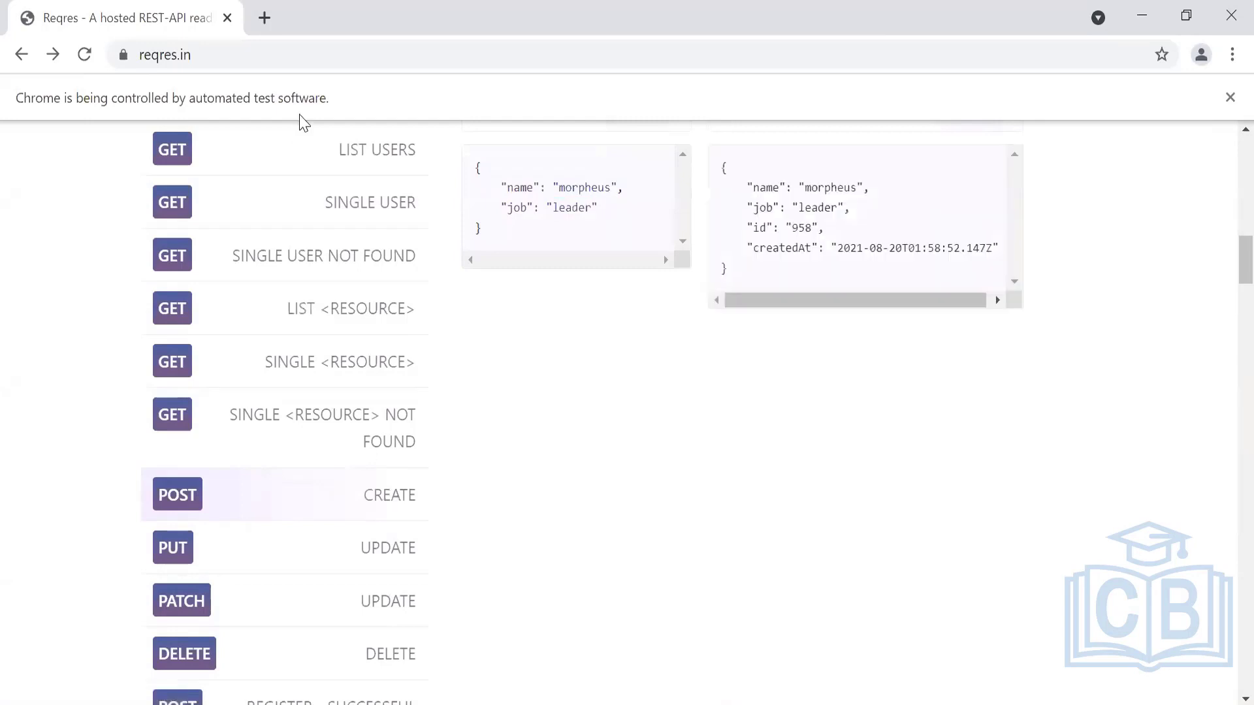
pyautogui.click(394, 497)
pyautogui.scroll(3, 457, 457)
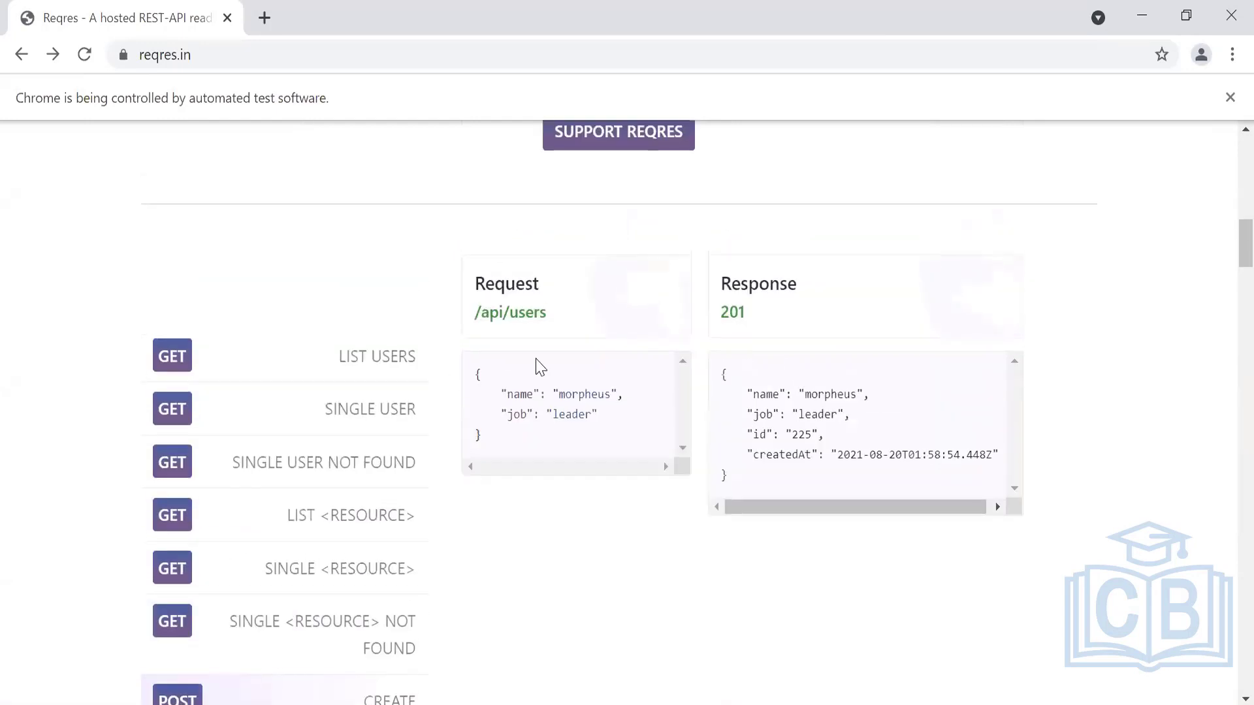
# - Open the Create sample's /api/users endpoint, select its URL, and return to the POST Create sample
pyautogui.click(521, 318)
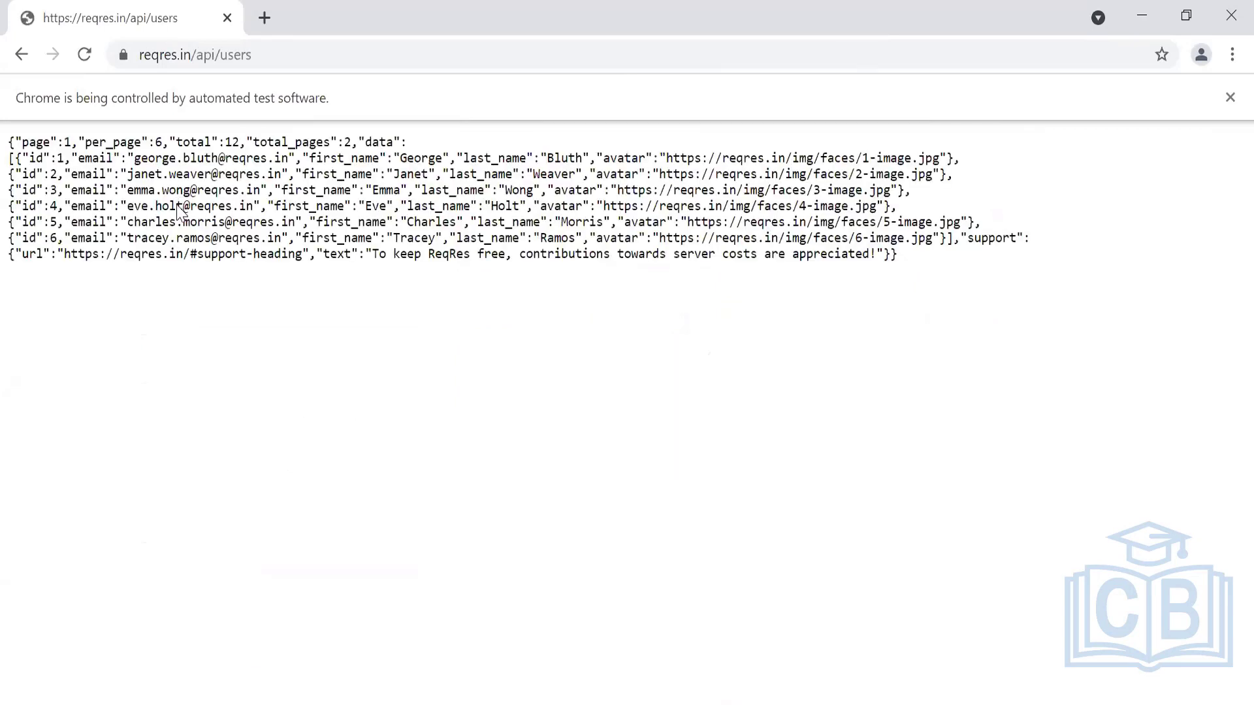
pyautogui.click(131, 55)
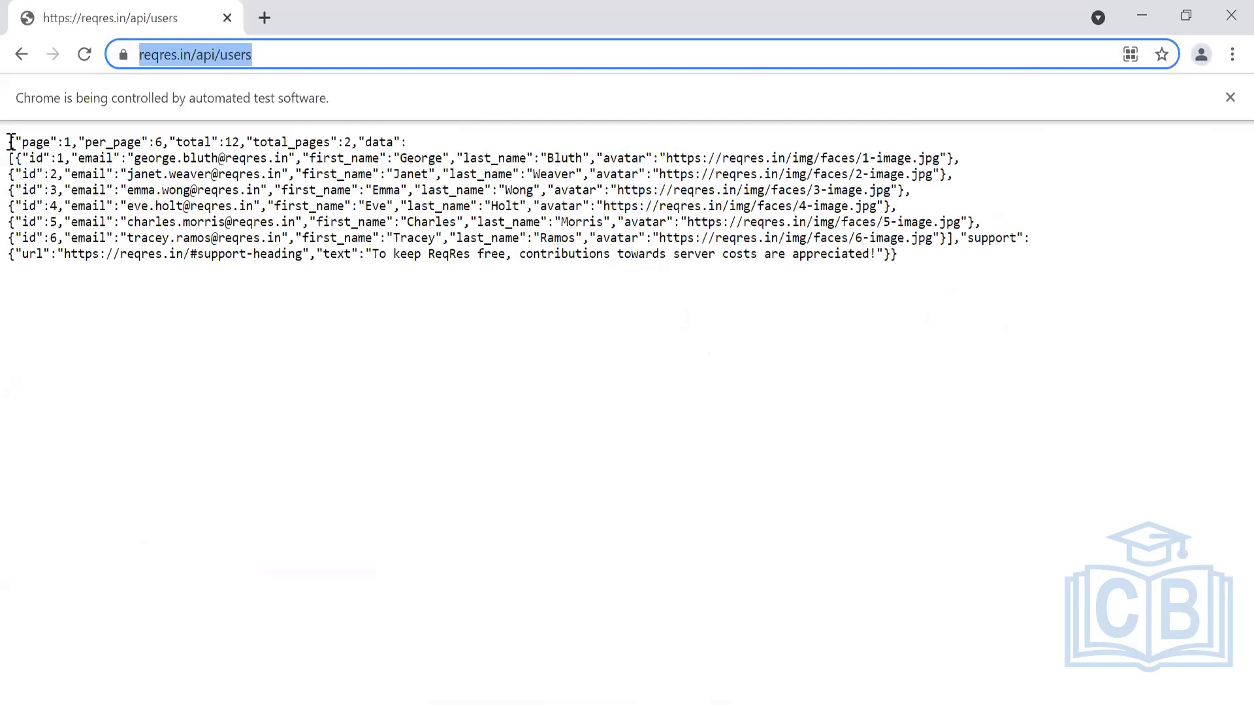
pyautogui.click(21, 55)
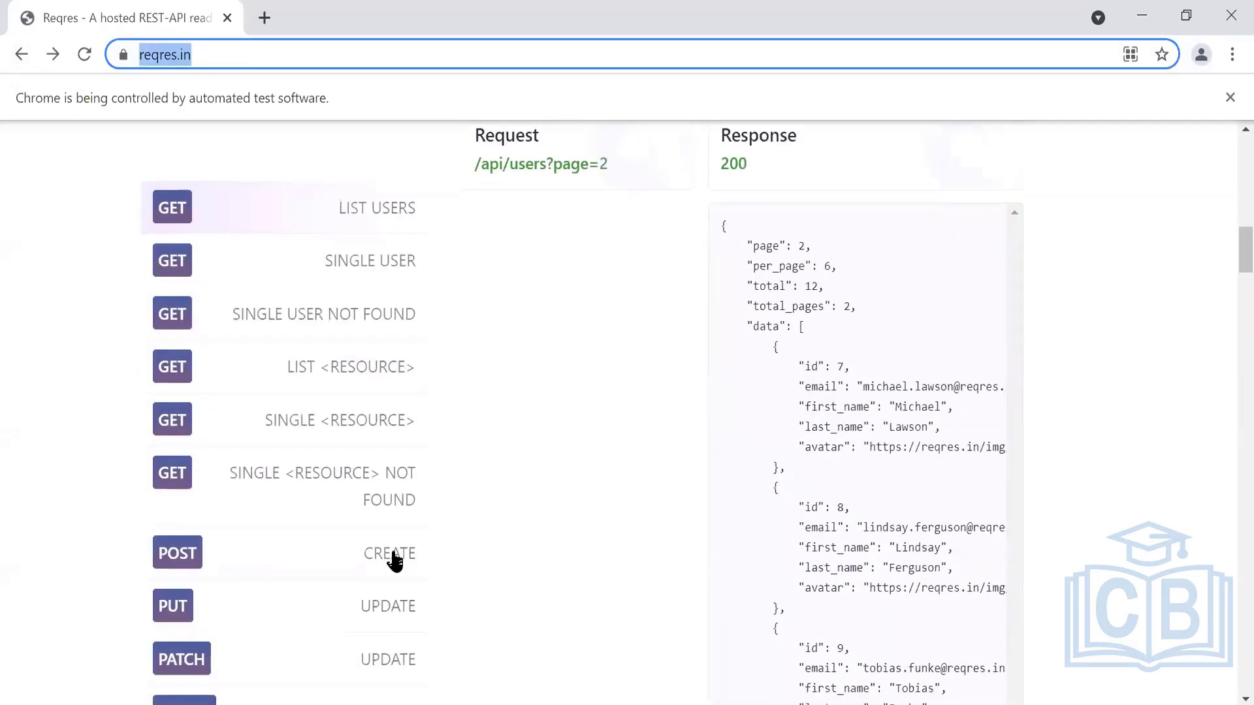
pyautogui.click(392, 555)
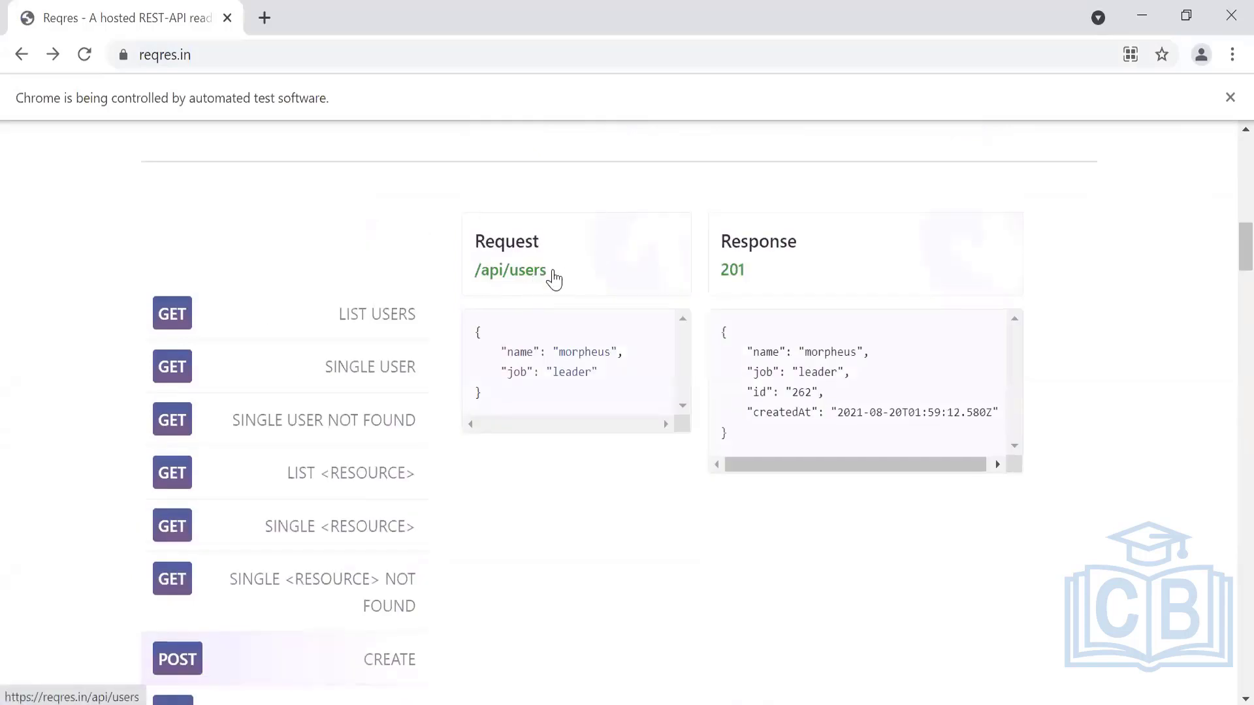
# - Switch to Ginger, open the WebAPI REST Action's End Point URL expression, insert ENV1's API Endpoint parameter and calculate it
pyautogui.hotkey('alt', 'Tab')
pyautogui.hotkey('alt', 'Tab')
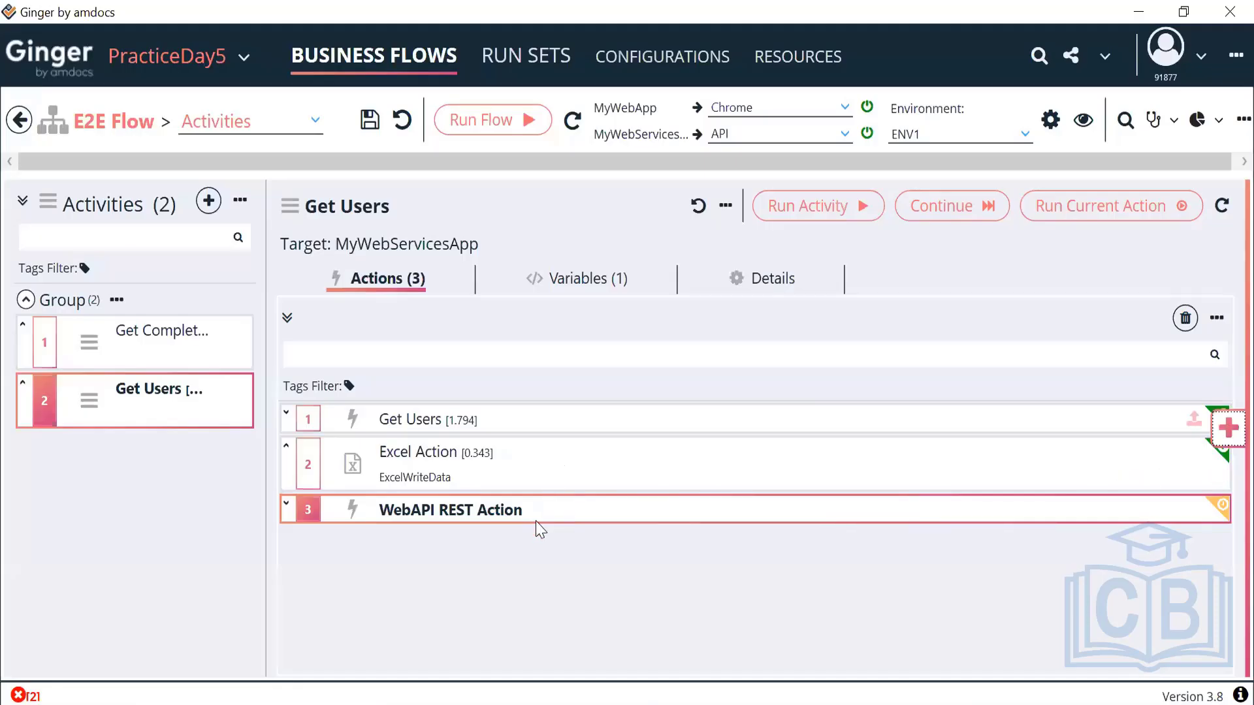
pyautogui.doubleClick(537, 527)
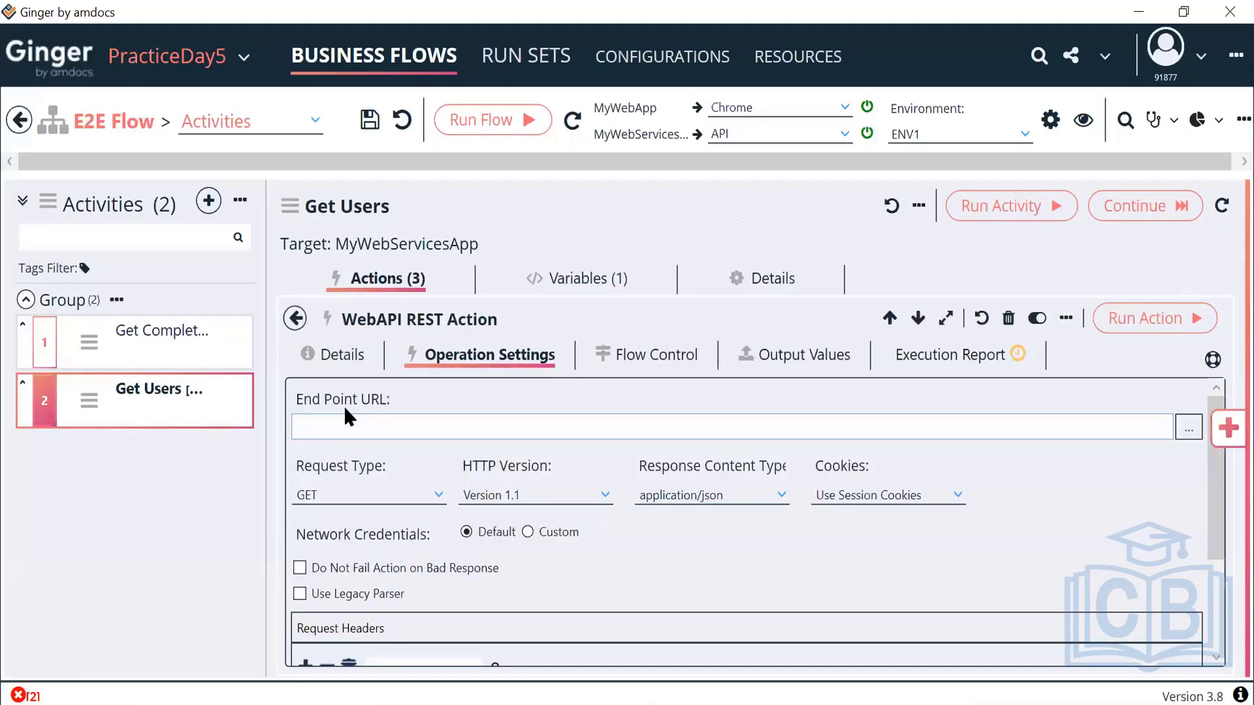
pyautogui.click(1187, 428)
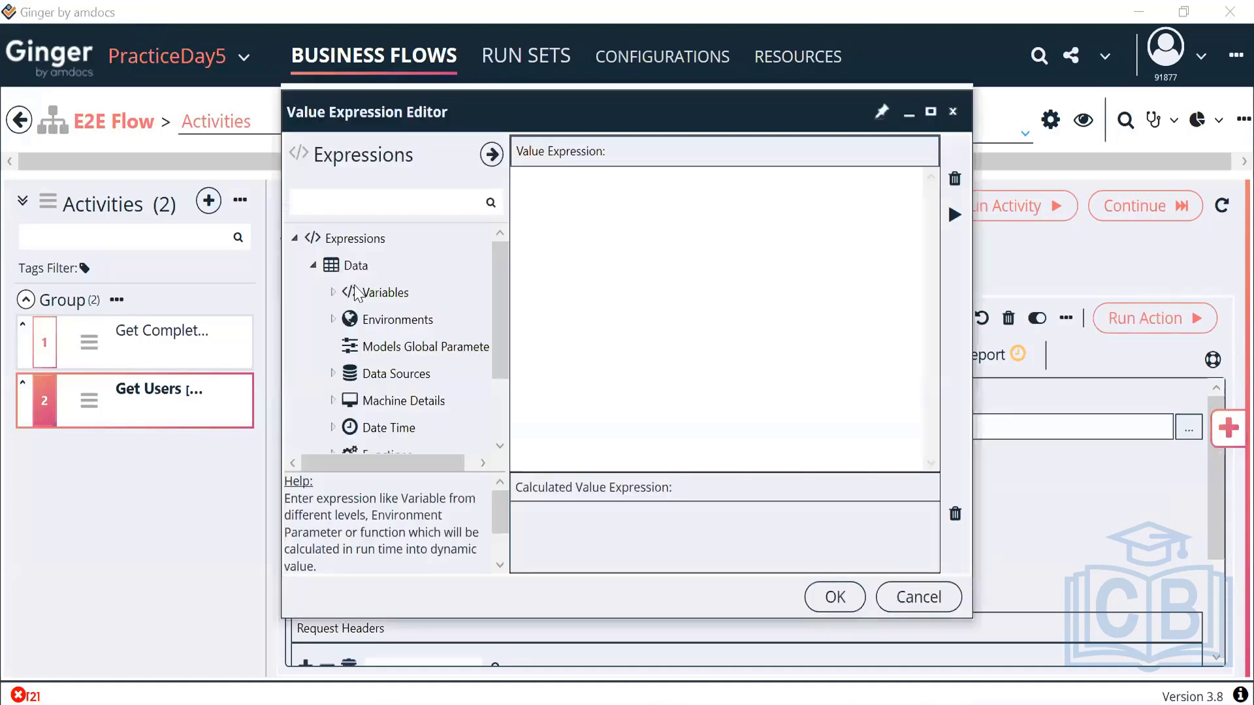
pyautogui.click(332, 320)
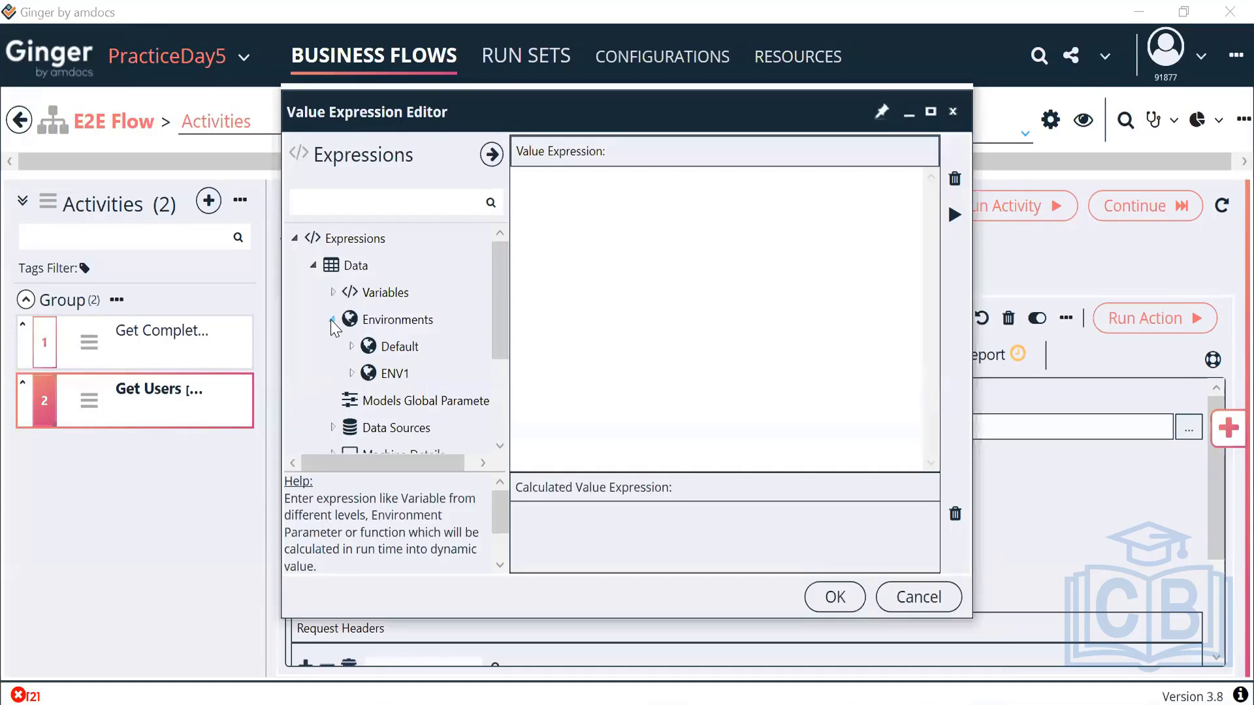
pyautogui.click(351, 375)
pyautogui.click(371, 401)
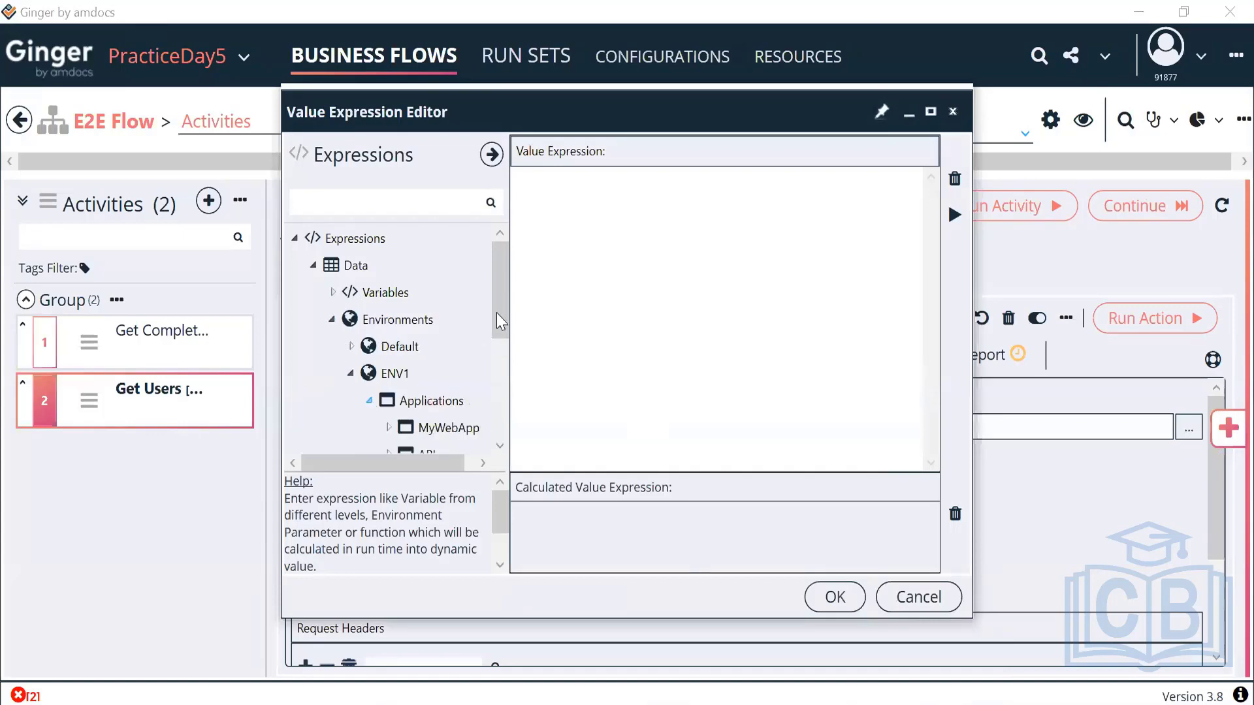
pyautogui.scroll(-3, 418, 336)
pyautogui.click(389, 354)
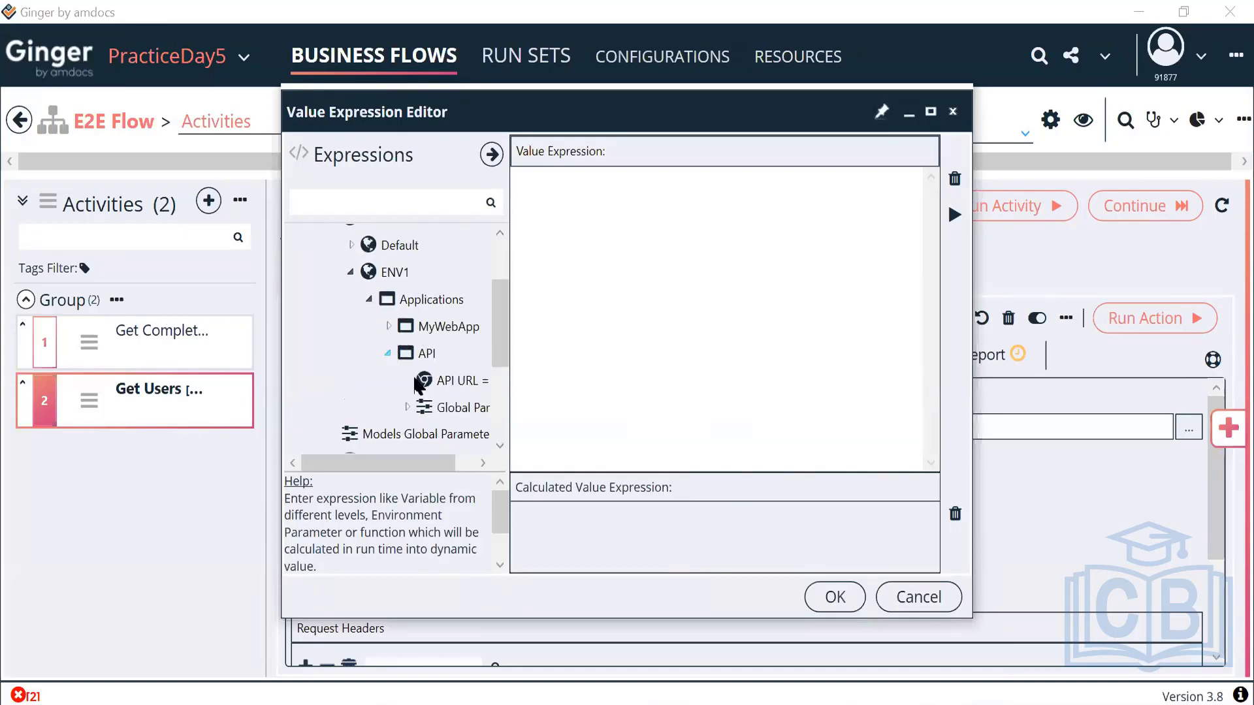
pyautogui.doubleClick(447, 438)
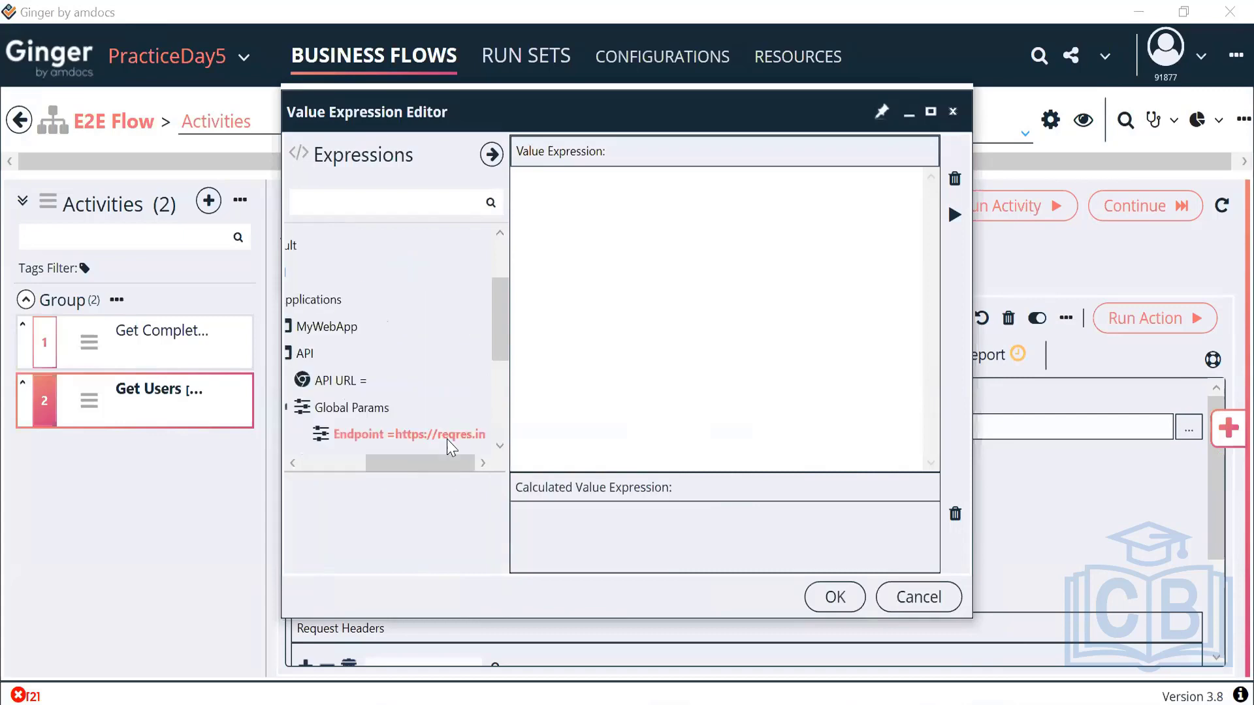
pyautogui.click(952, 215)
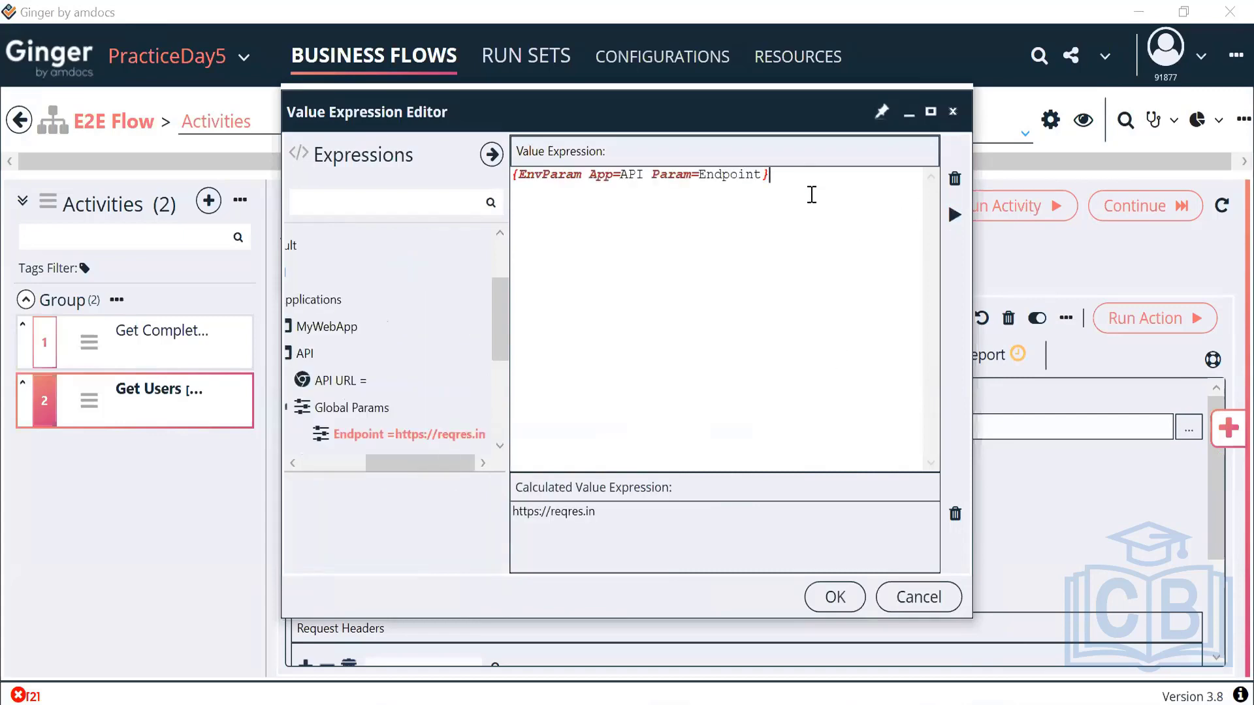
# - Check the Create sample's path in Chrome, append /api/Users to the Endpoint expression and recalculate it
pyautogui.hotkey('alt', 'Tab')
pyautogui.hotkey('alt', 'Tab')
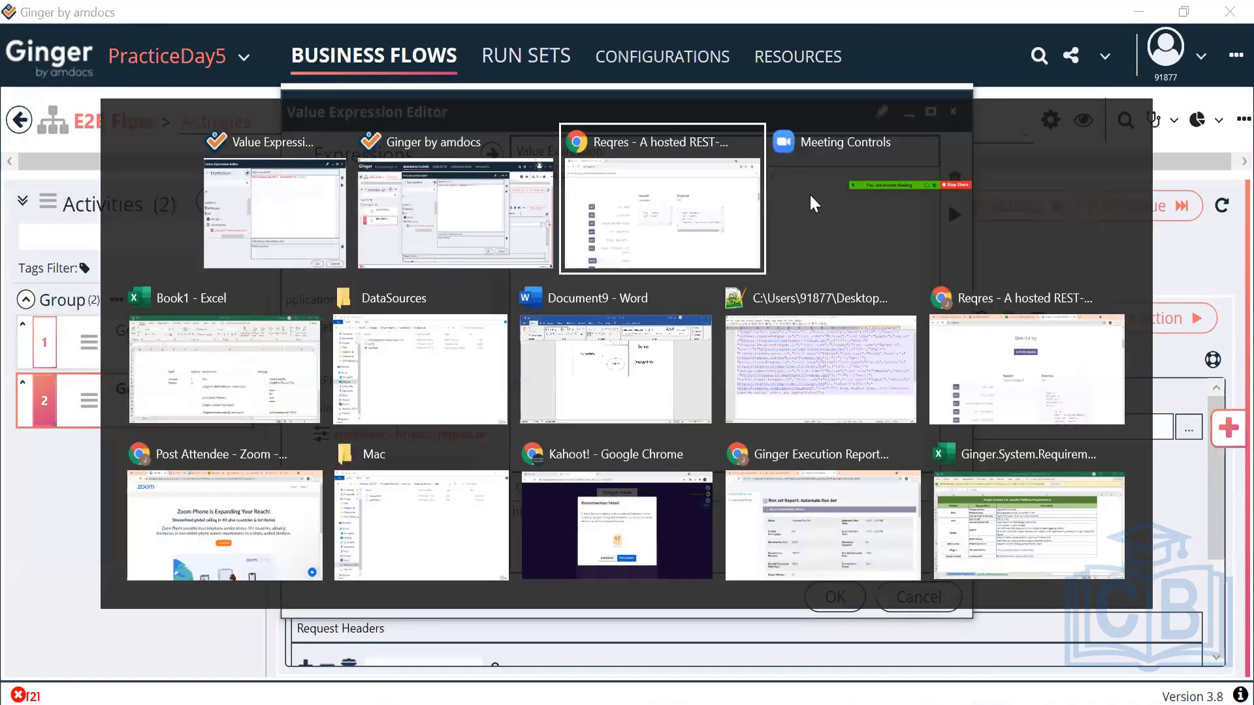
pyautogui.hotkey('alt', 'Tab')
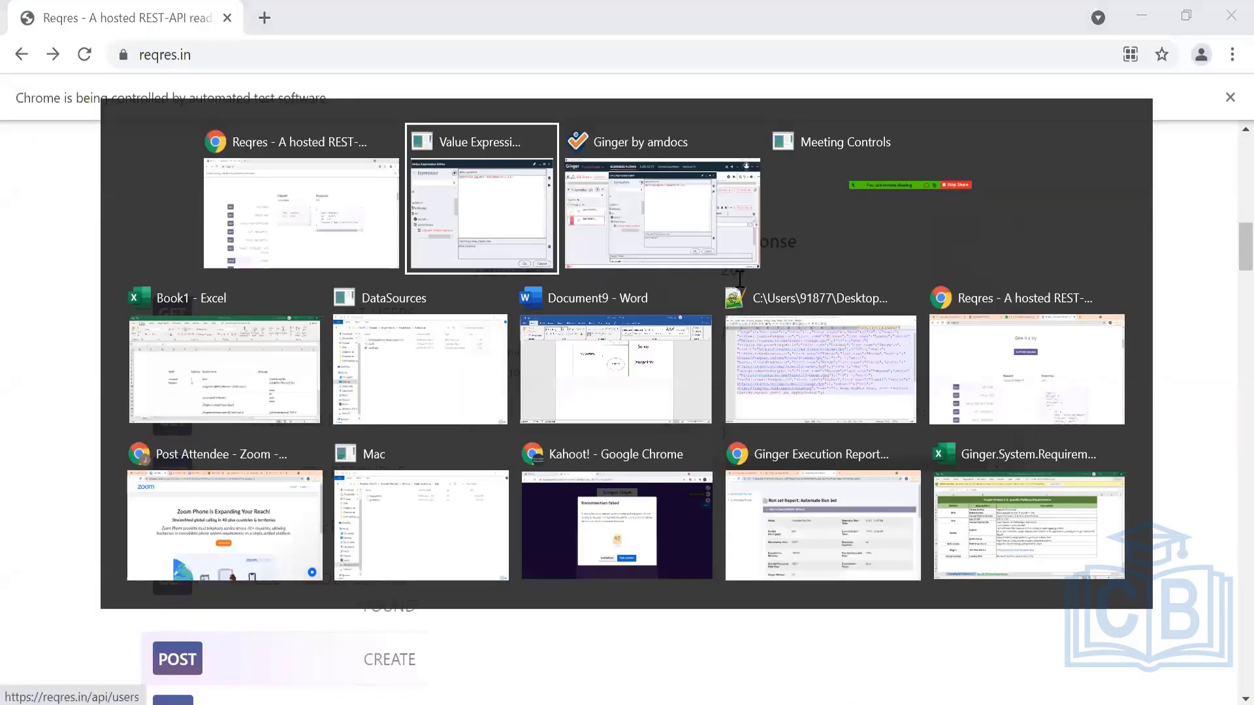
pyautogui.write('api/U')
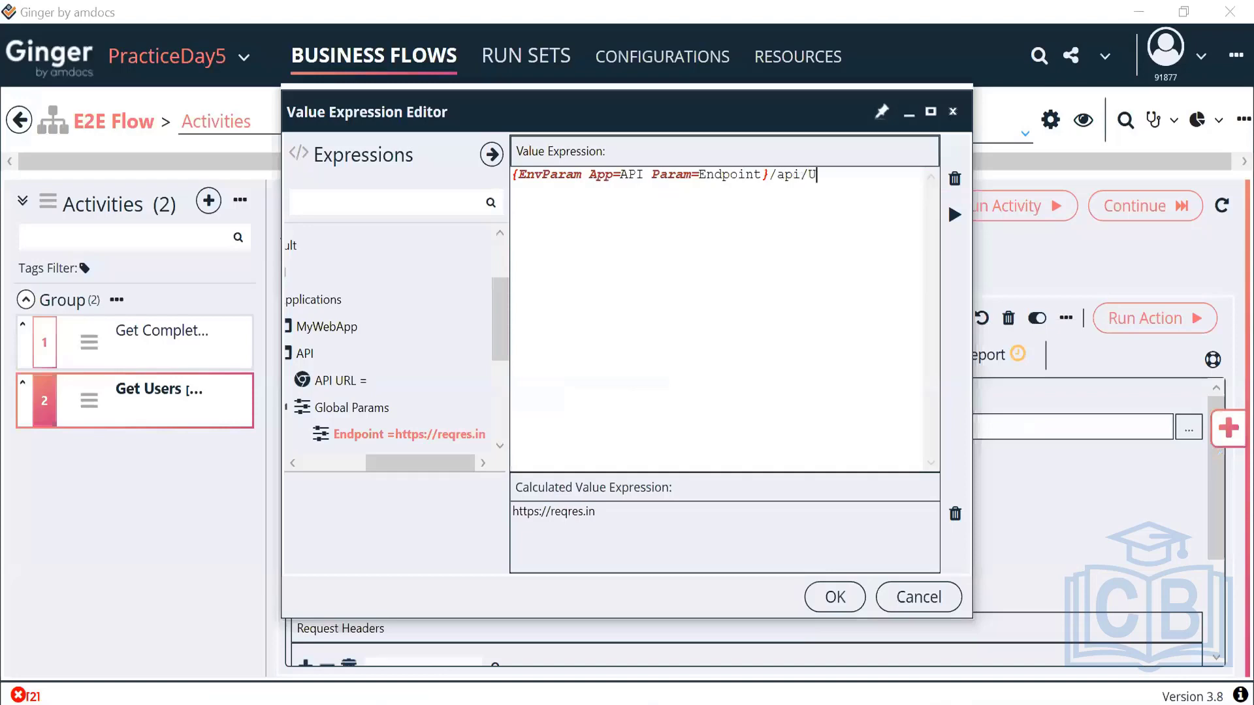
pyautogui.write('sers')
pyautogui.moveTo(849, 175); pyautogui.dragTo(545, 161)
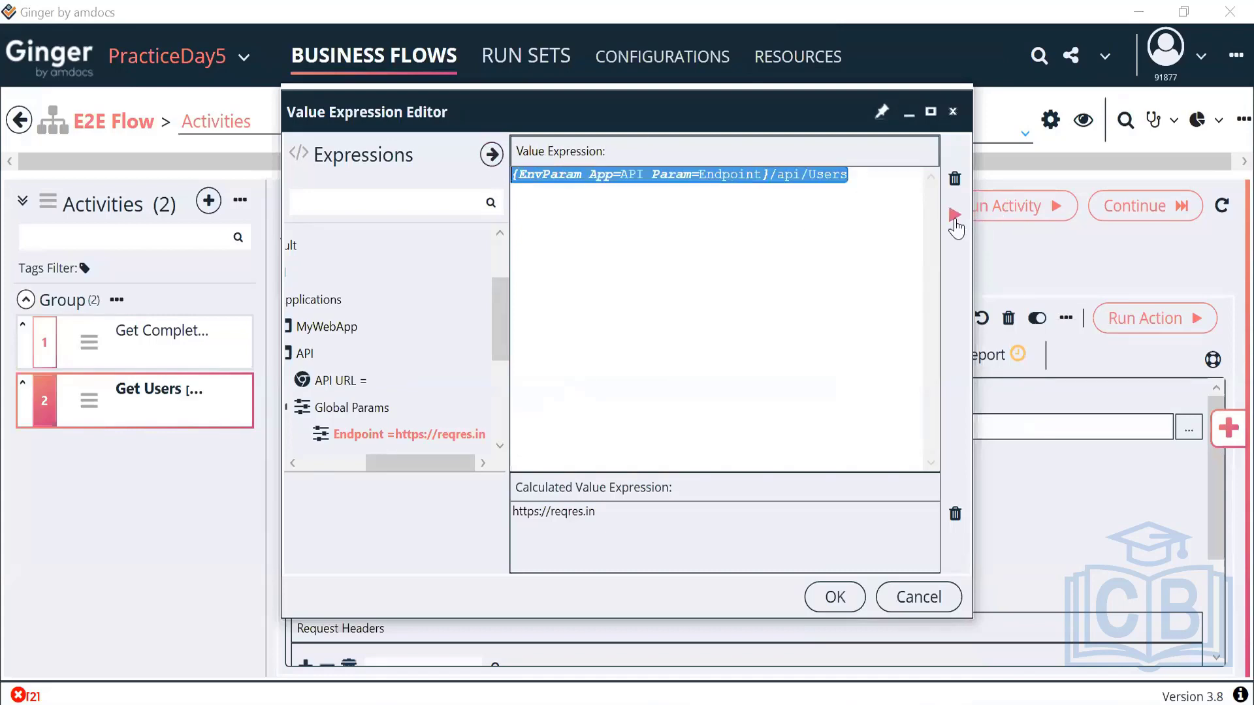
pyautogui.click(954, 220)
# - Compare with the reqres.in sample and correct the expression's path to lowercase /api/users
pyautogui.hotkey('alt', 'Tab')
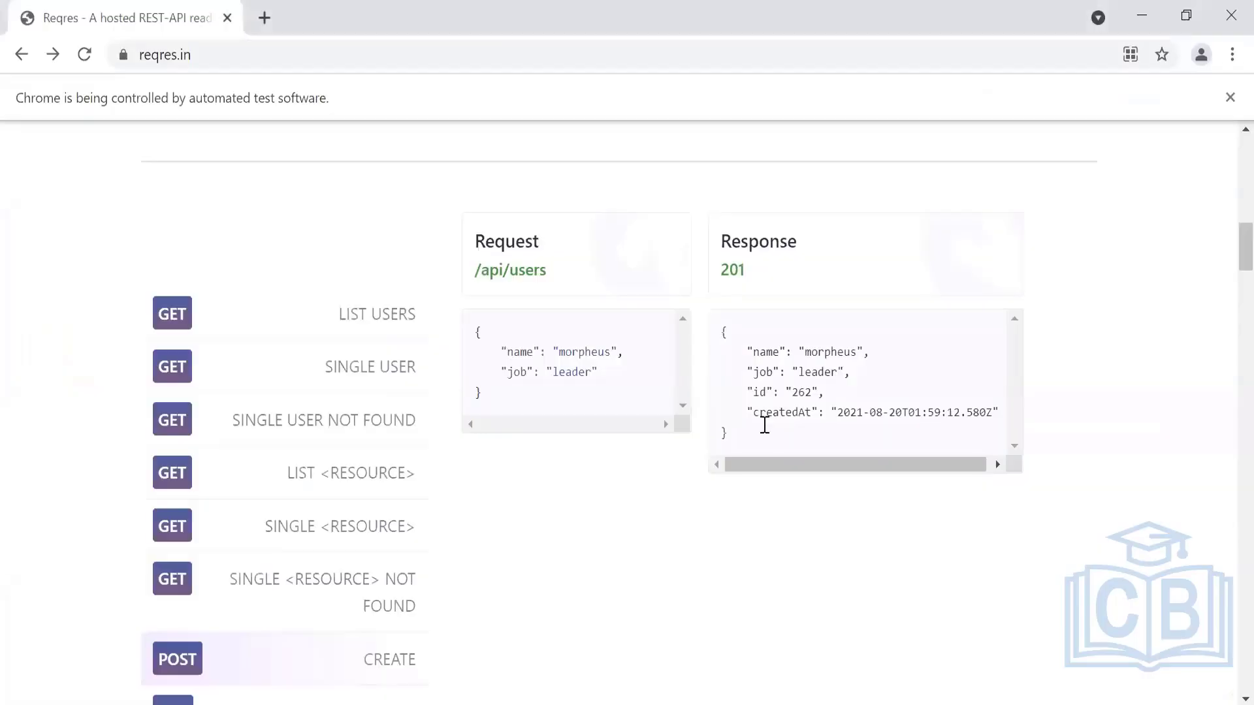
pyautogui.hotkey('alt', 'Tab')
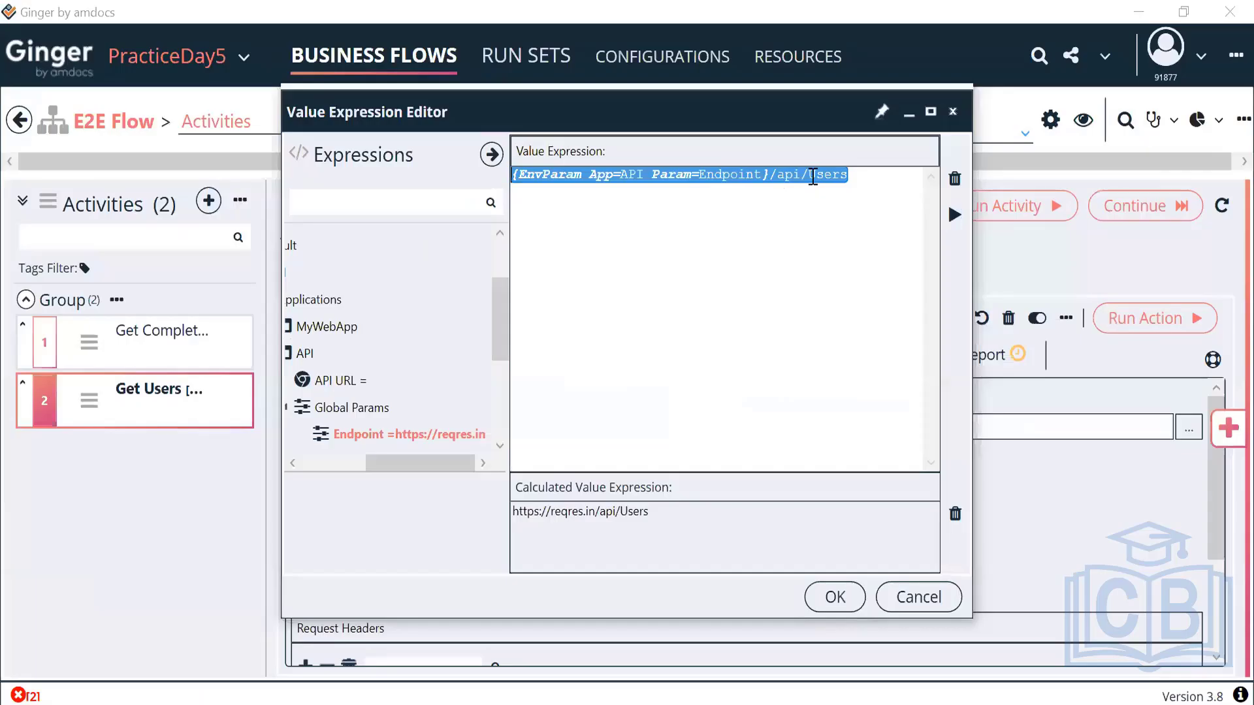
pyautogui.click(812, 175)
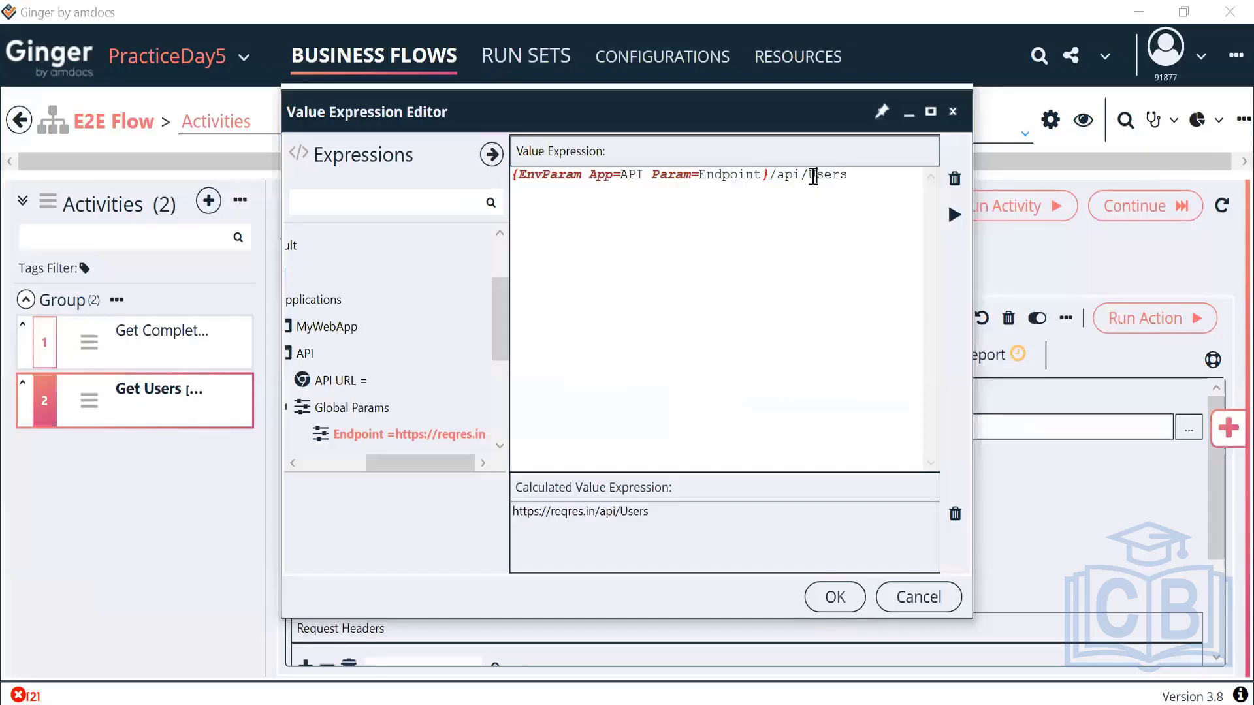
pyautogui.press('BackSpace')
pyautogui.write('u')
# - Paste the Create sample's full URL copied from Chrome below the expression, compare both calculated URLs, and delete the pasted line
pyautogui.hotkey('alt', 'Tab')
pyautogui.click(530, 271)
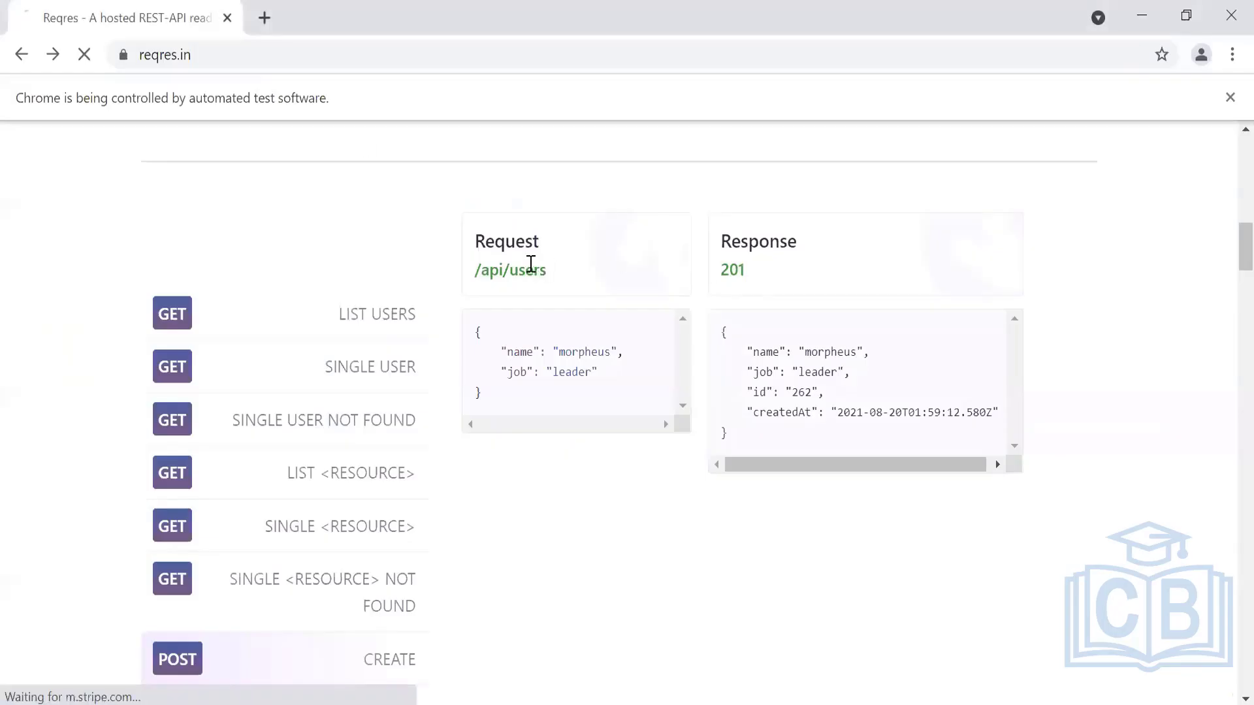
pyautogui.hotkey('ctrl', 'l')
pyautogui.hotkey('ctrl', 'c')
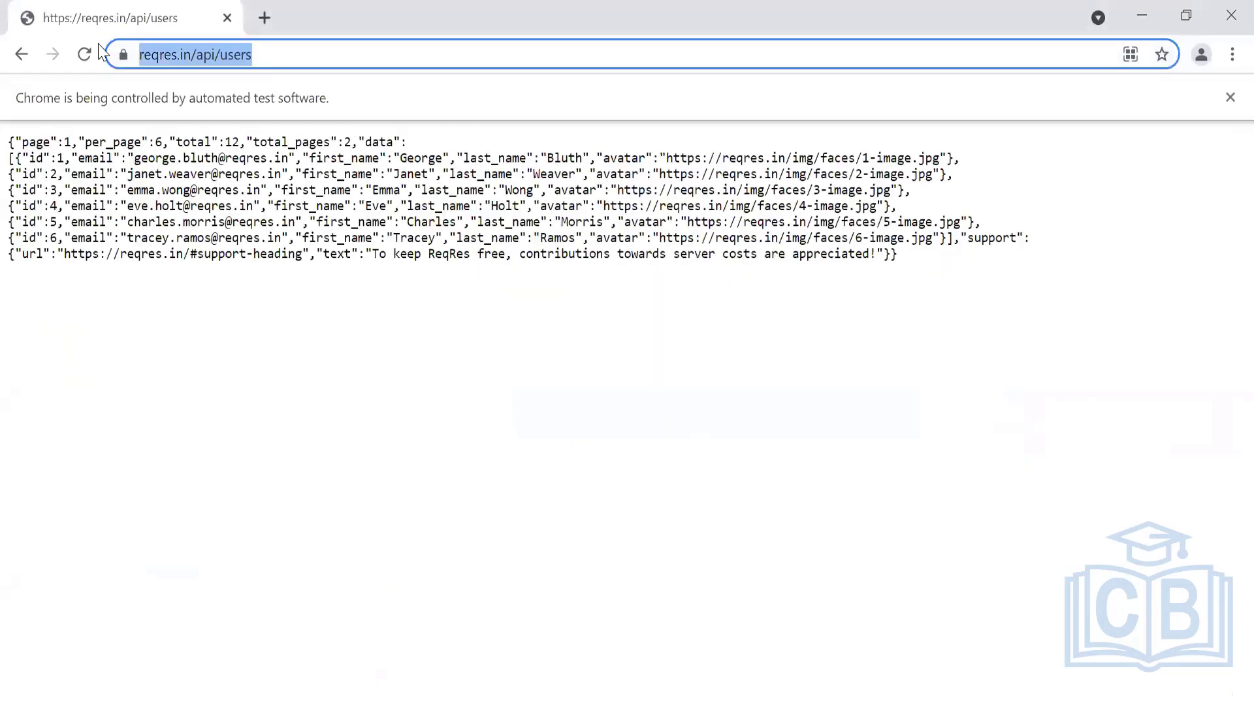
pyautogui.hotkey('alt', 'Tab')
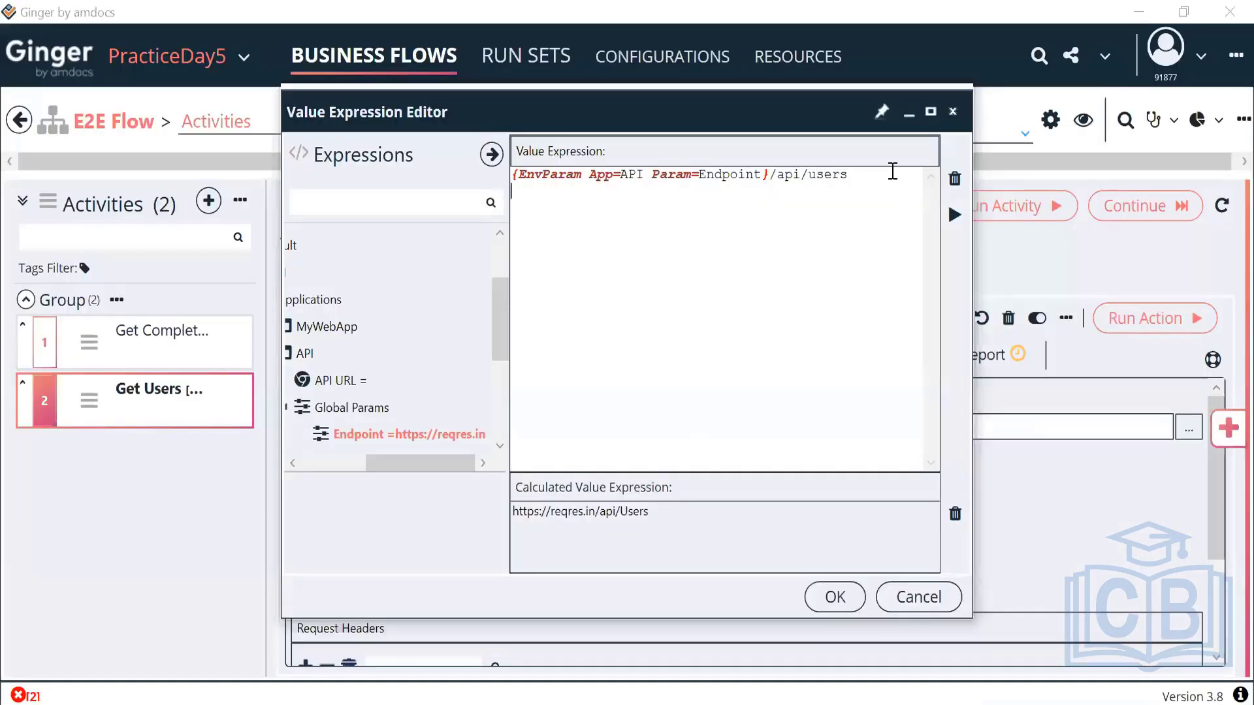
pyautogui.hotkey('ctrl', 'v')
pyautogui.click(954, 216)
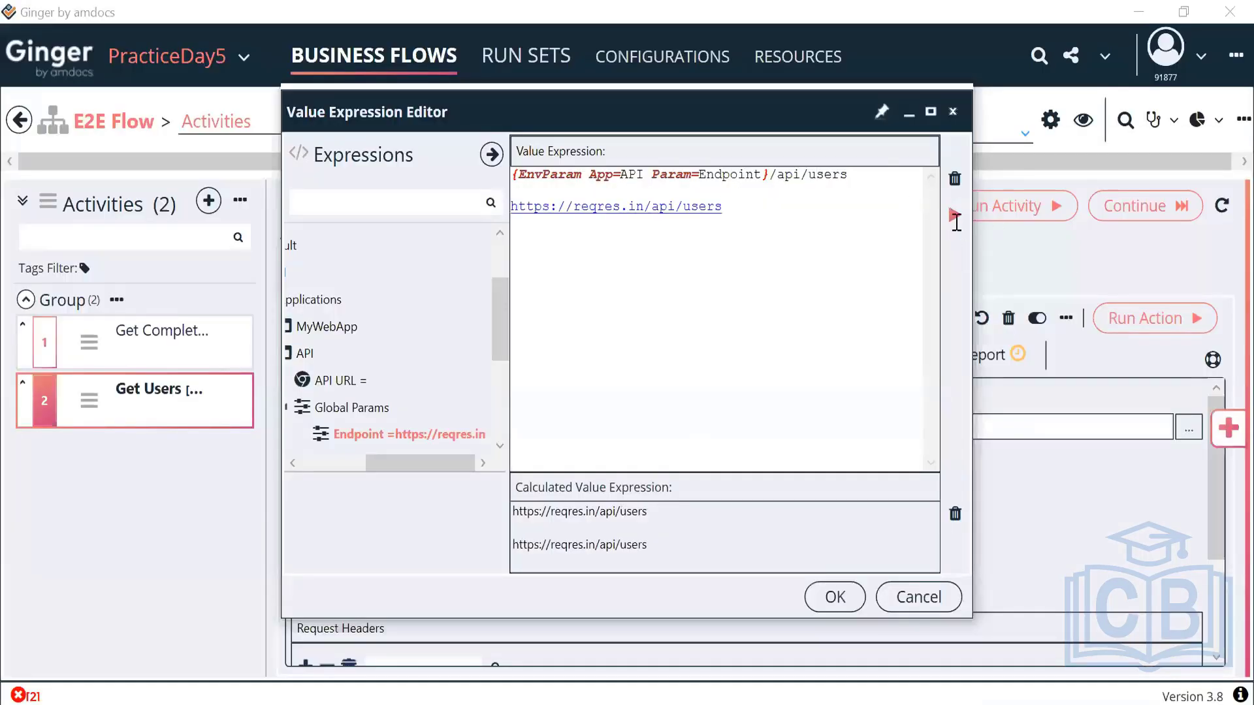
pyautogui.moveTo(648, 550); pyautogui.dragTo(455, 510)
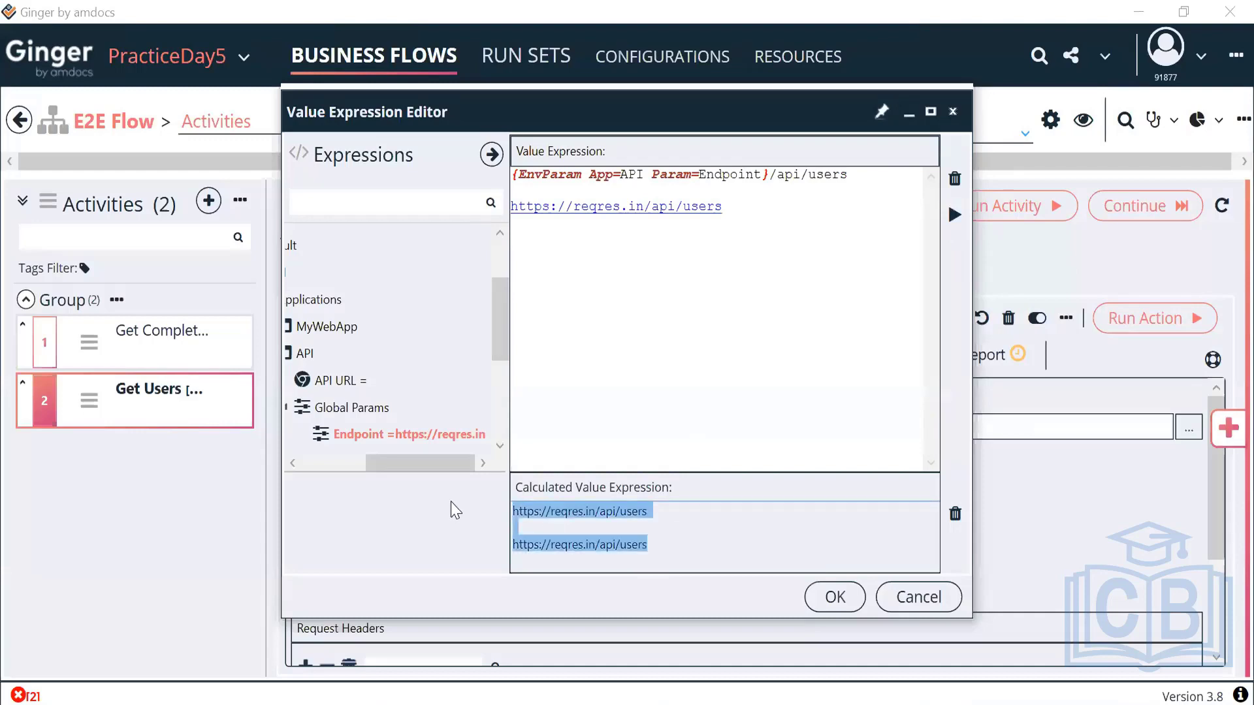
pyautogui.click(762, 330)
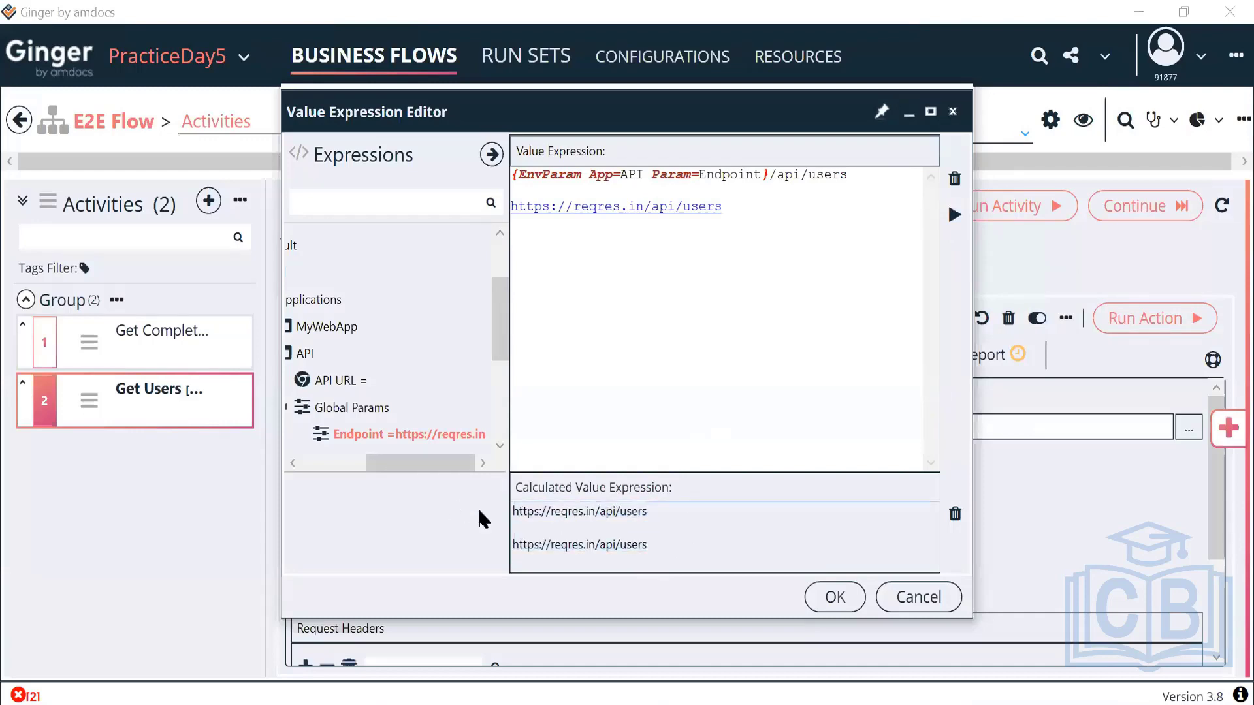
pyautogui.moveTo(648, 549); pyautogui.dragTo(479, 511)
pyautogui.moveTo(862, 179); pyautogui.dragTo(895, 289)
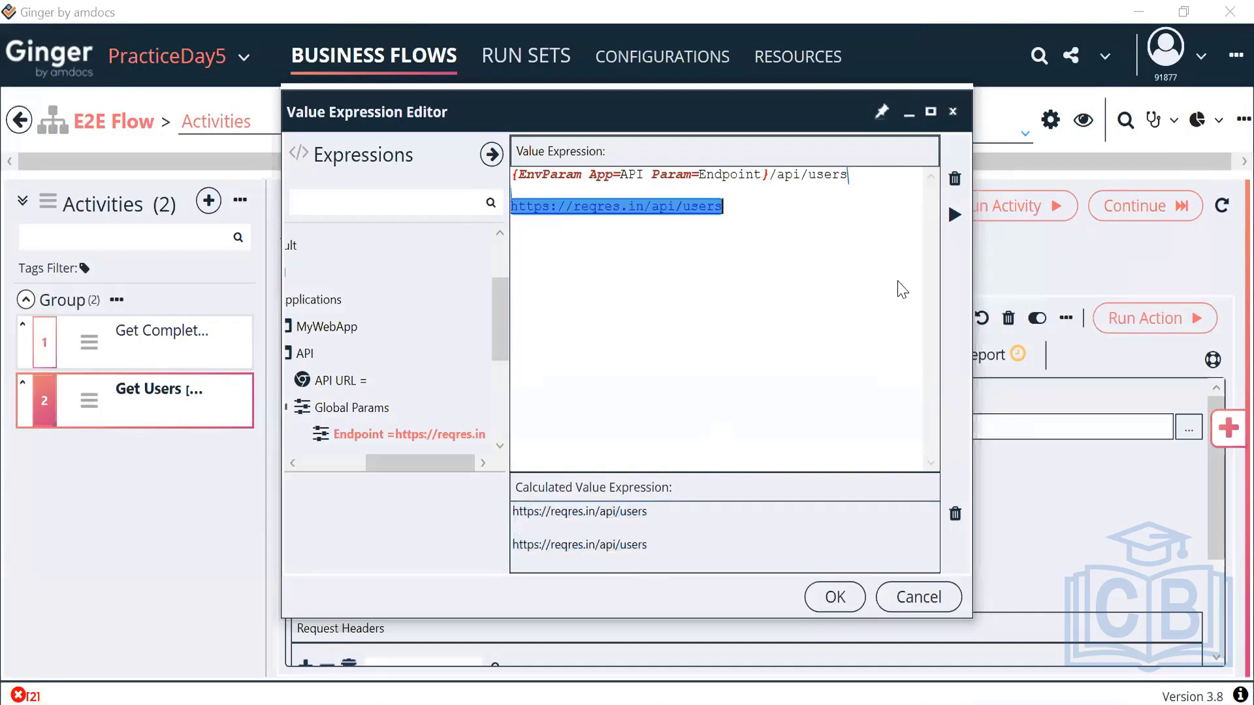
pyautogui.press('BackSpace')
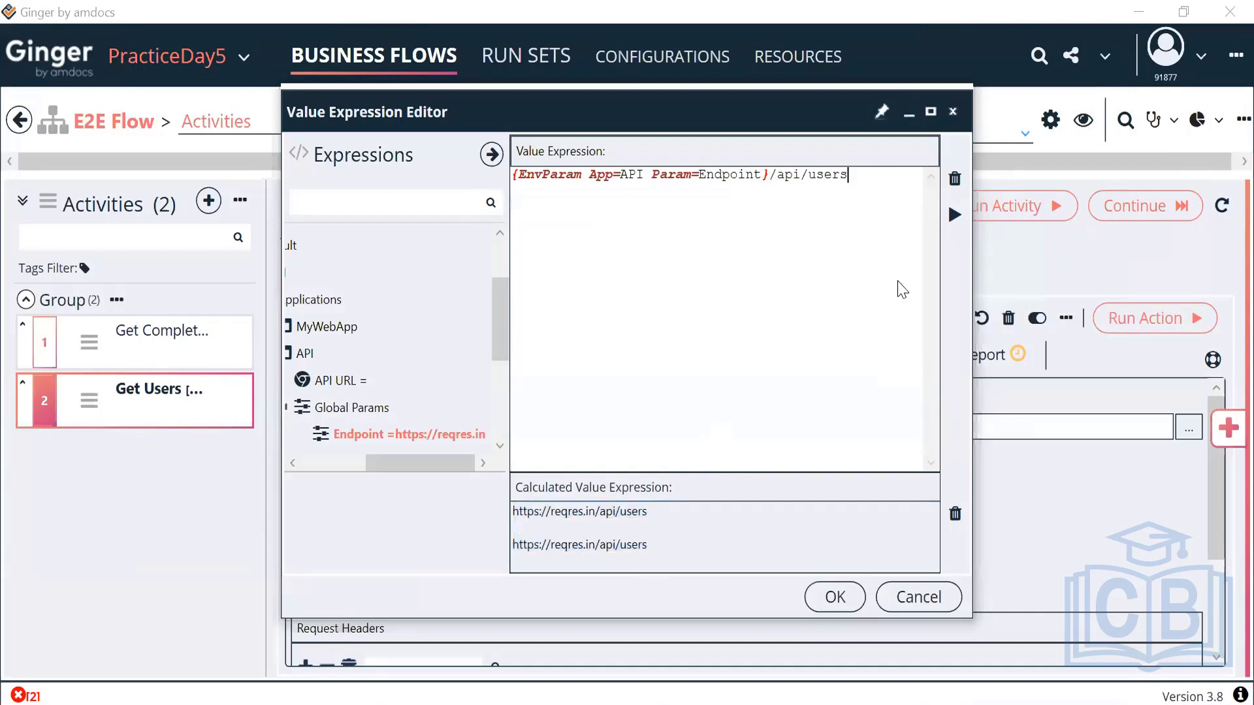
# - Apply the expression as the End Point URL and set the request type to POST
pyautogui.click(835, 598)
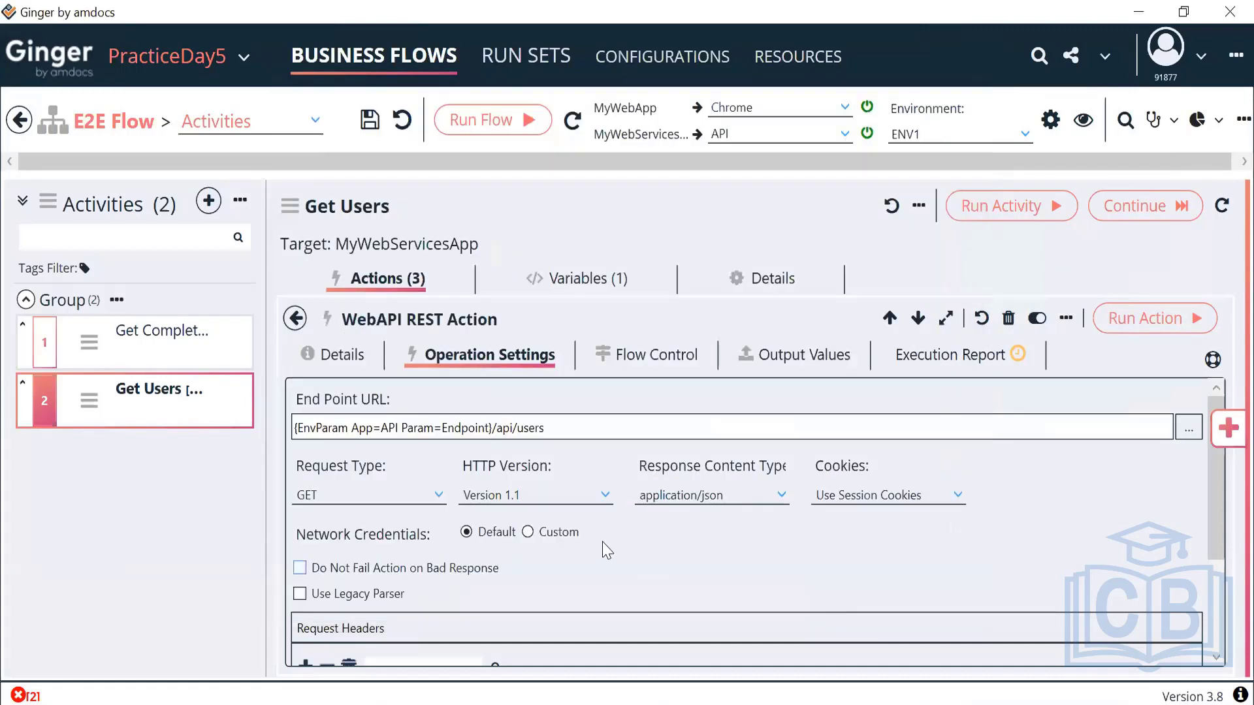
pyautogui.click(412, 503)
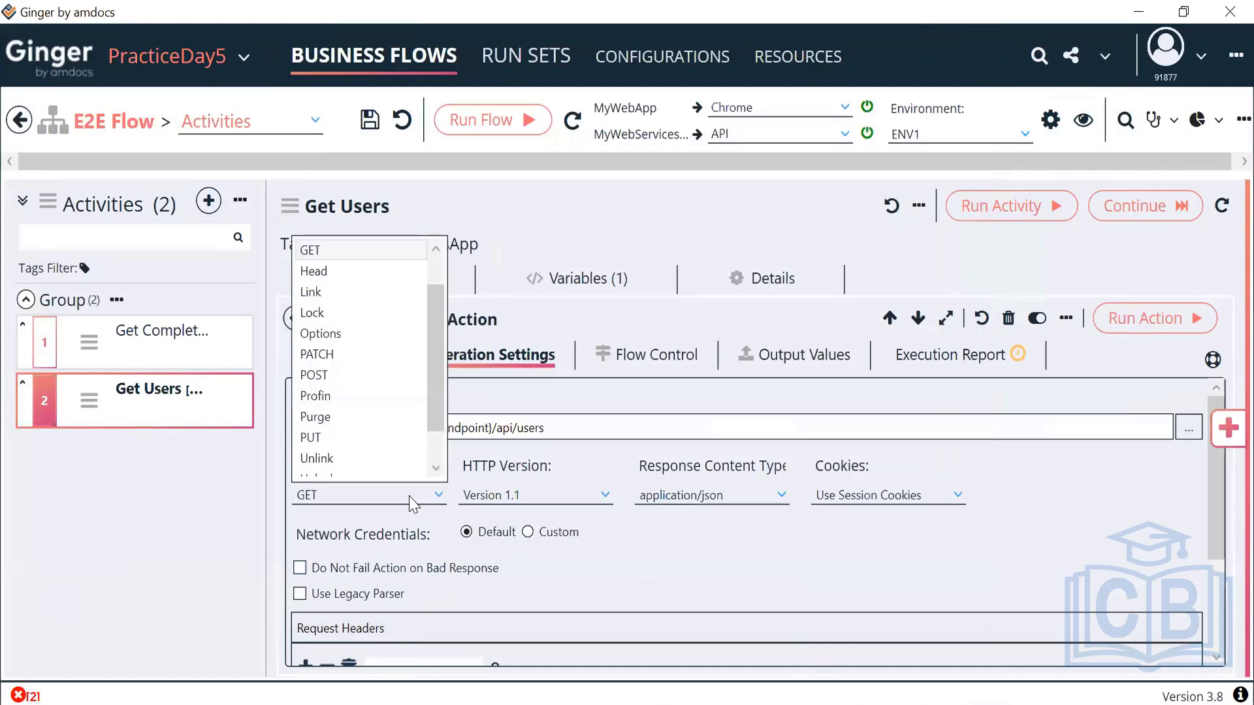
pyautogui.click(342, 381)
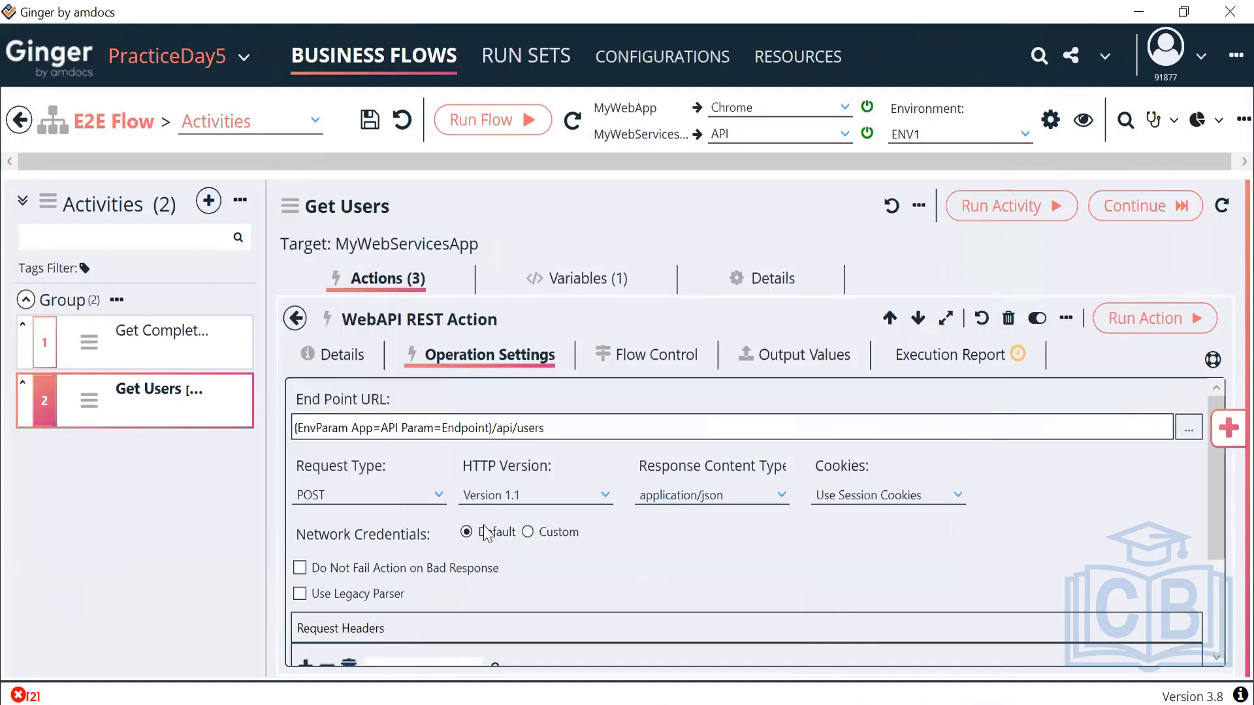
# - Expand the REST action's Request Body section to show the Body Content field
pyautogui.scroll(-3, 498, 560)
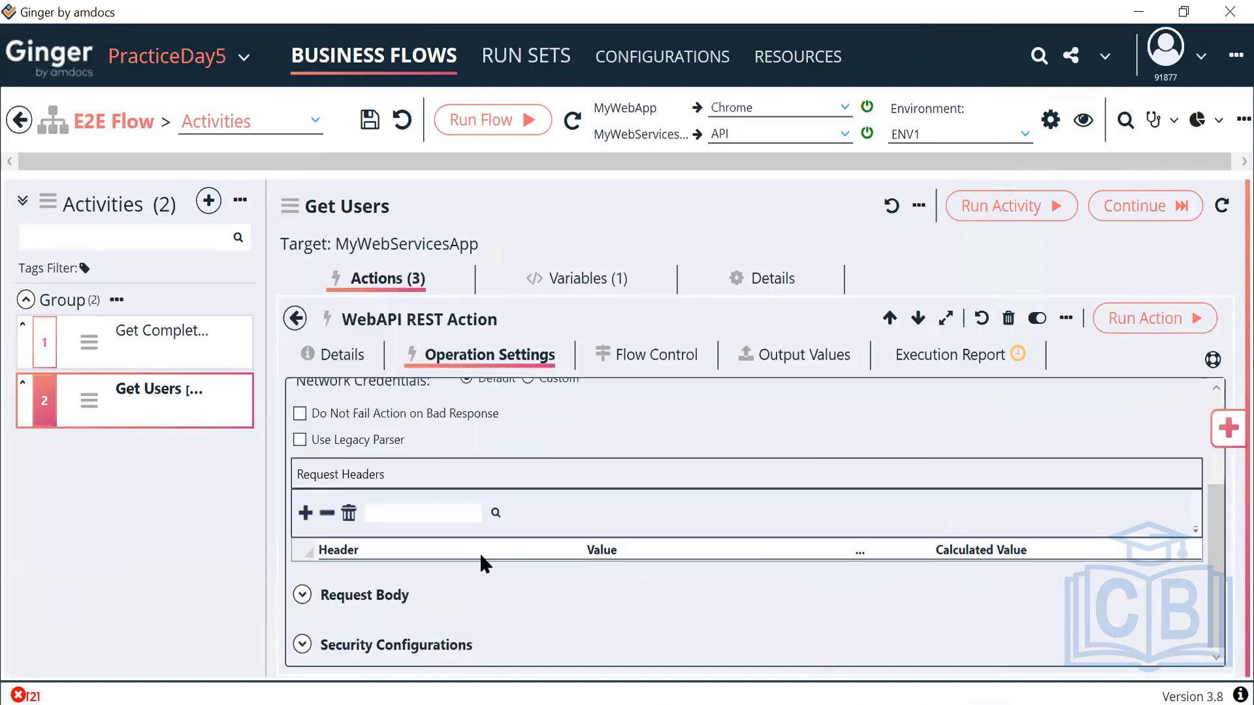
pyautogui.click(375, 595)
pyautogui.scroll(-5, 466, 604)
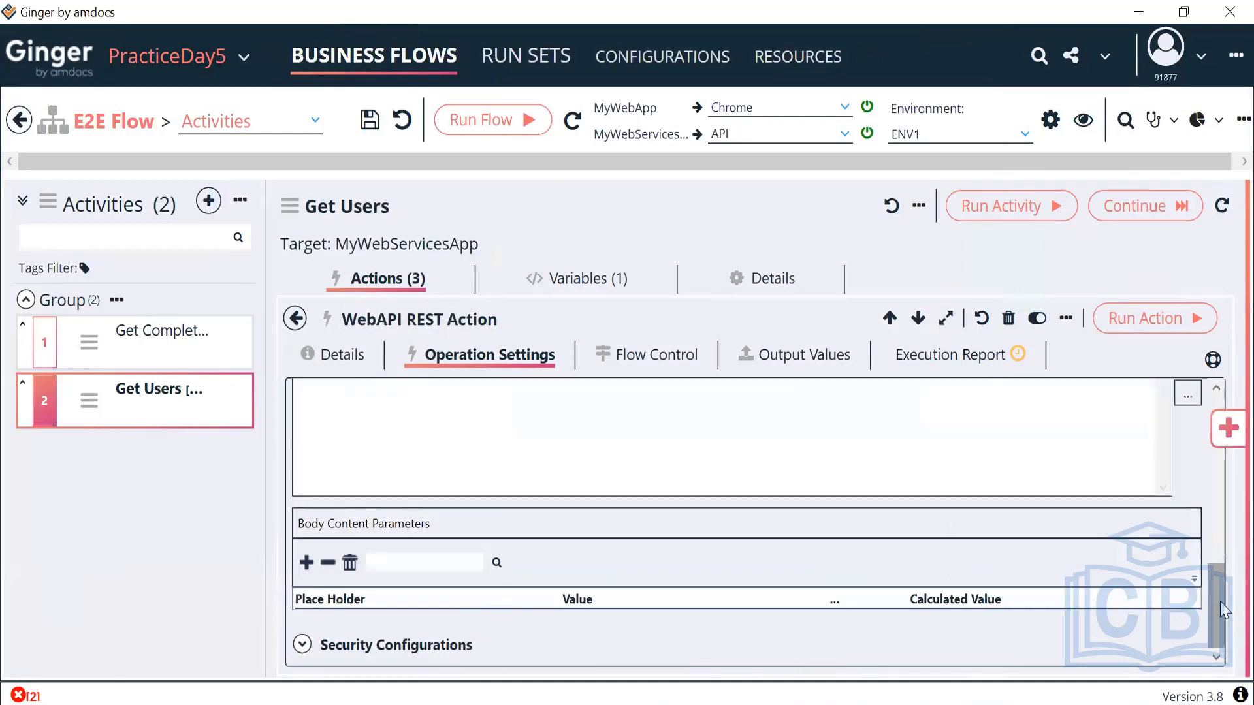
pyautogui.moveTo(1213, 578); pyautogui.dragTo(1211, 561)
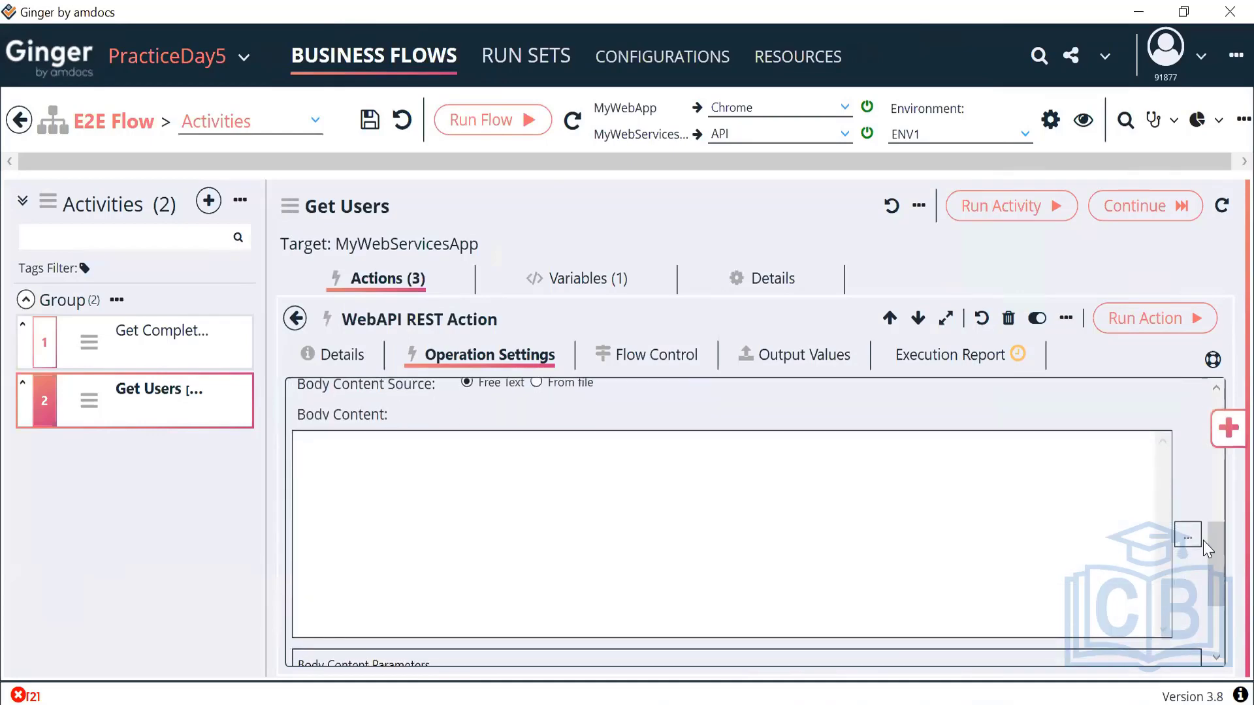
# - Switch to Chrome, return to the reqres.in POST Create sample and copy its JSON request body
pyautogui.hotkey('alt', 'Tab')
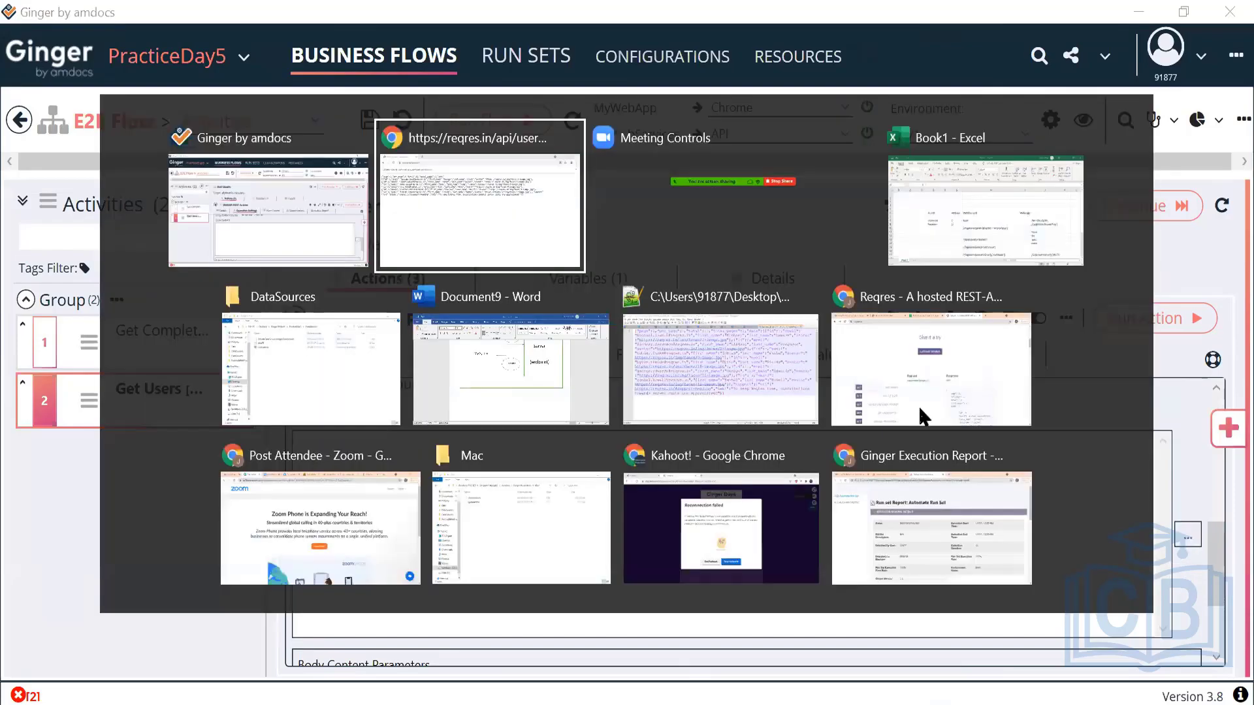
pyautogui.click(20, 54)
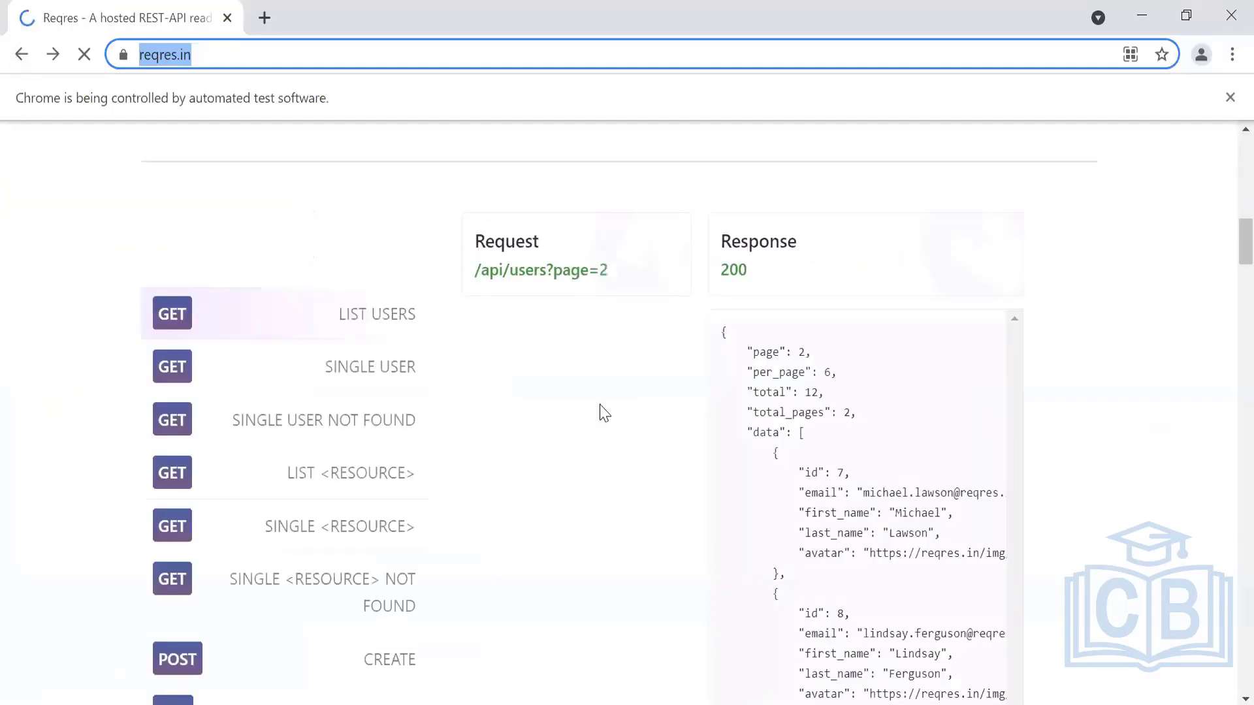
pyautogui.scroll(-1, 449, 549)
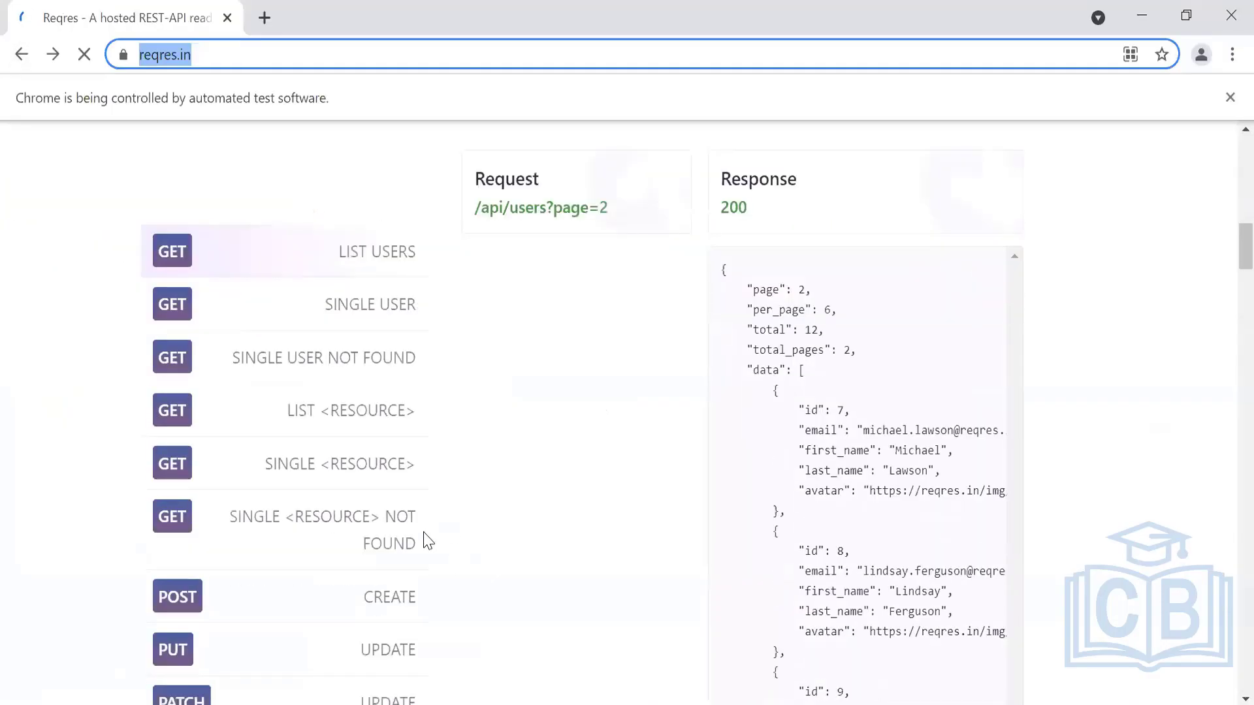
pyautogui.click(386, 585)
pyautogui.moveTo(498, 330); pyautogui.dragTo(458, 264)
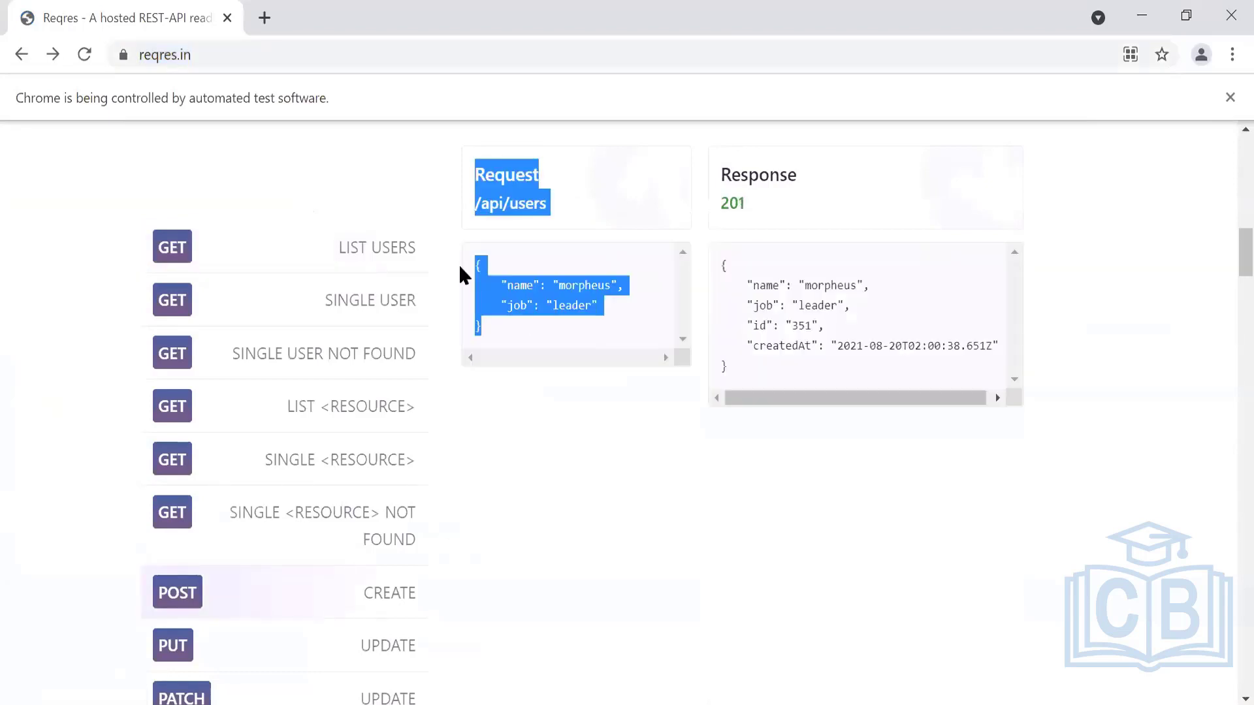
pyautogui.click(534, 327)
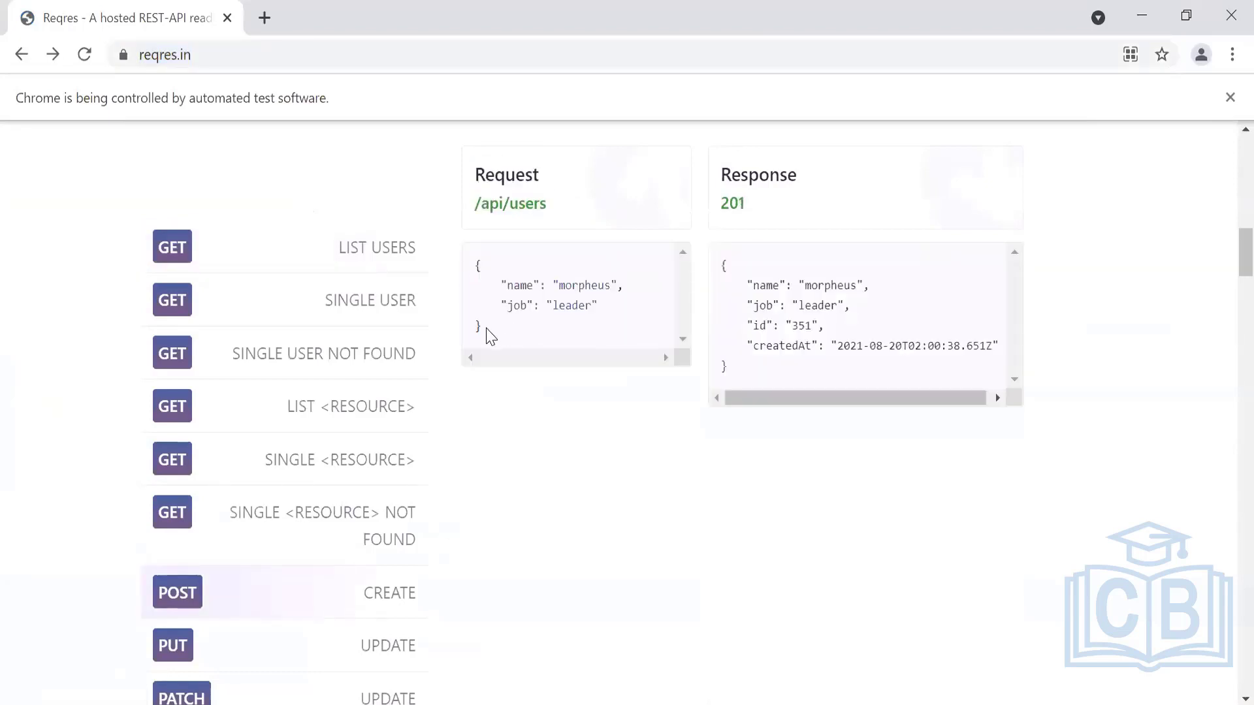
pyautogui.moveTo(484, 330); pyautogui.dragTo(478, 273)
pyautogui.hotkey('ctrl', 'c')
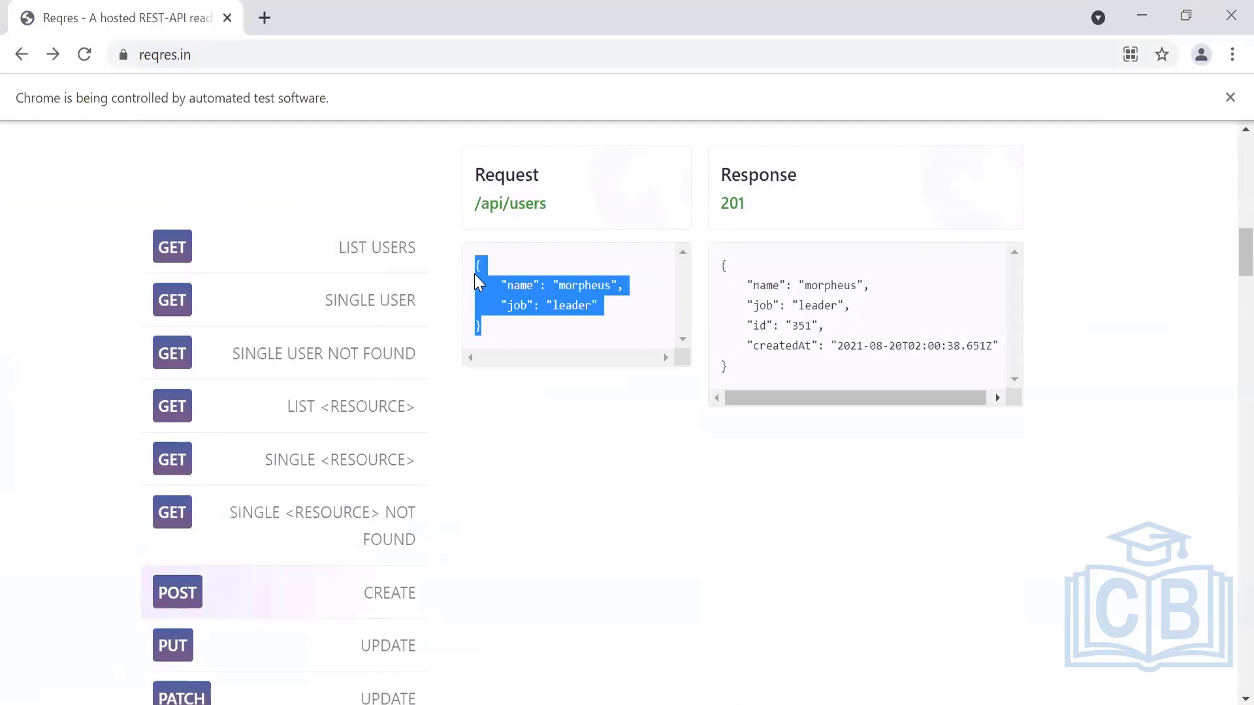
# - Switch to Ginger and paste the copied JSON request into the REST action's Body Content field
pyautogui.hotkey('alt', 'Tab')
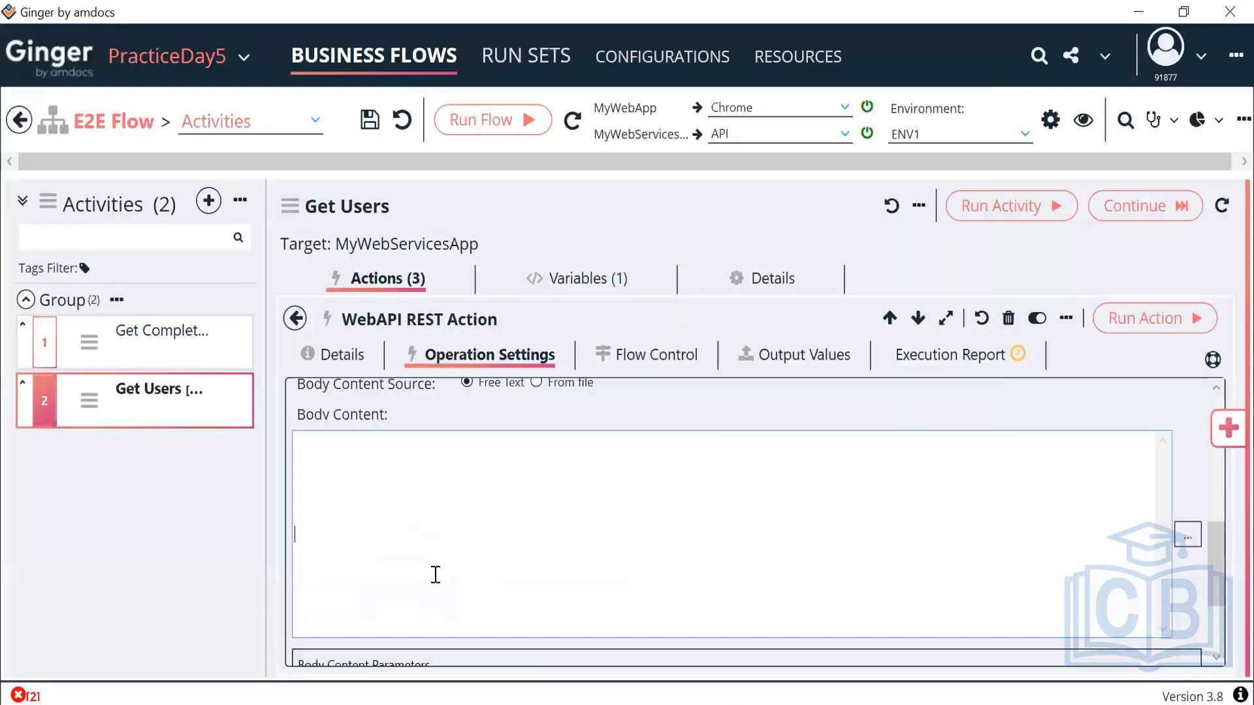
pyautogui.hotkey('ctrl', 'v')
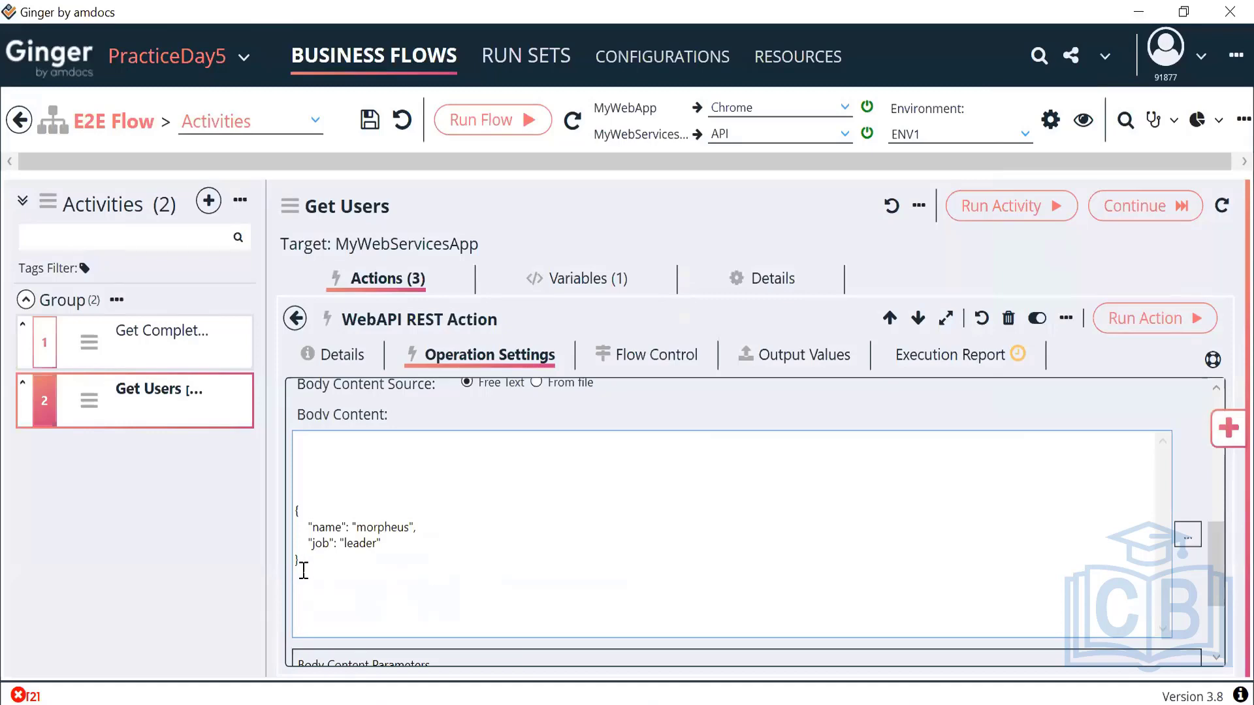
pyautogui.moveTo(299, 561); pyautogui.dragTo(290, 500)
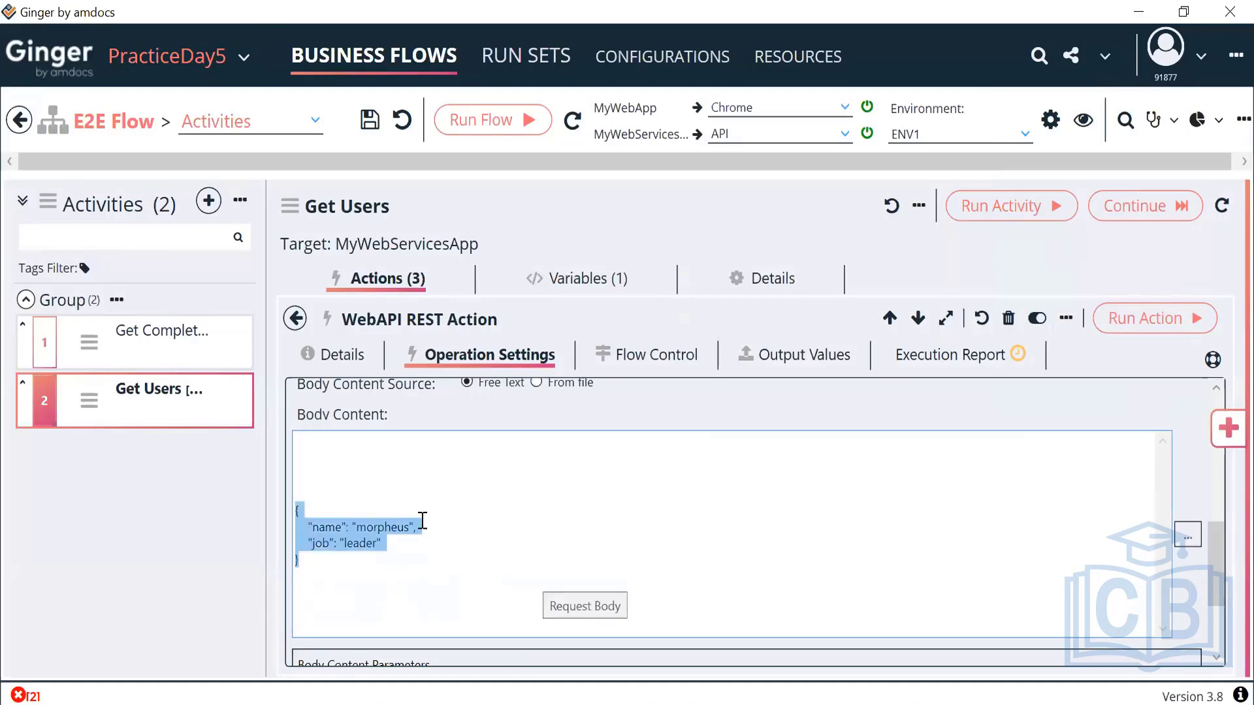
# - In the body's value expression, replace the name value morpheus with the activity variable ACT_User_Email and calculate the expression
pyautogui.click(1188, 540)
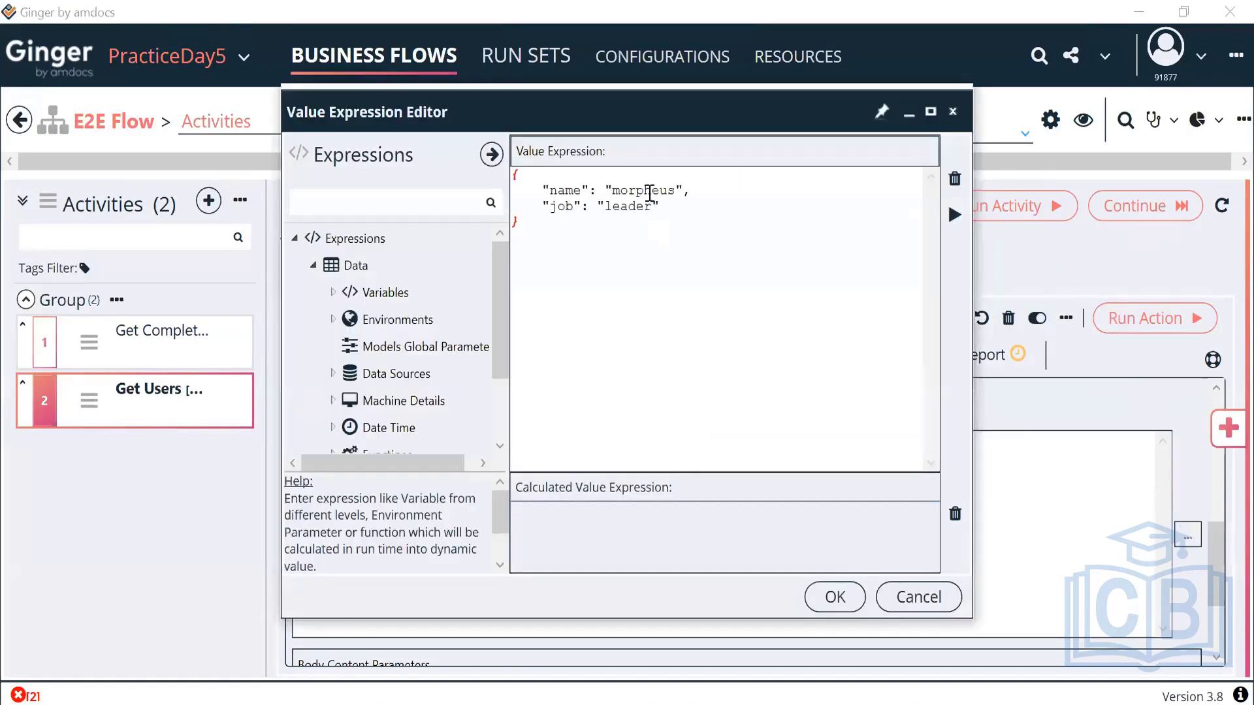
pyautogui.doubleClick(651, 191)
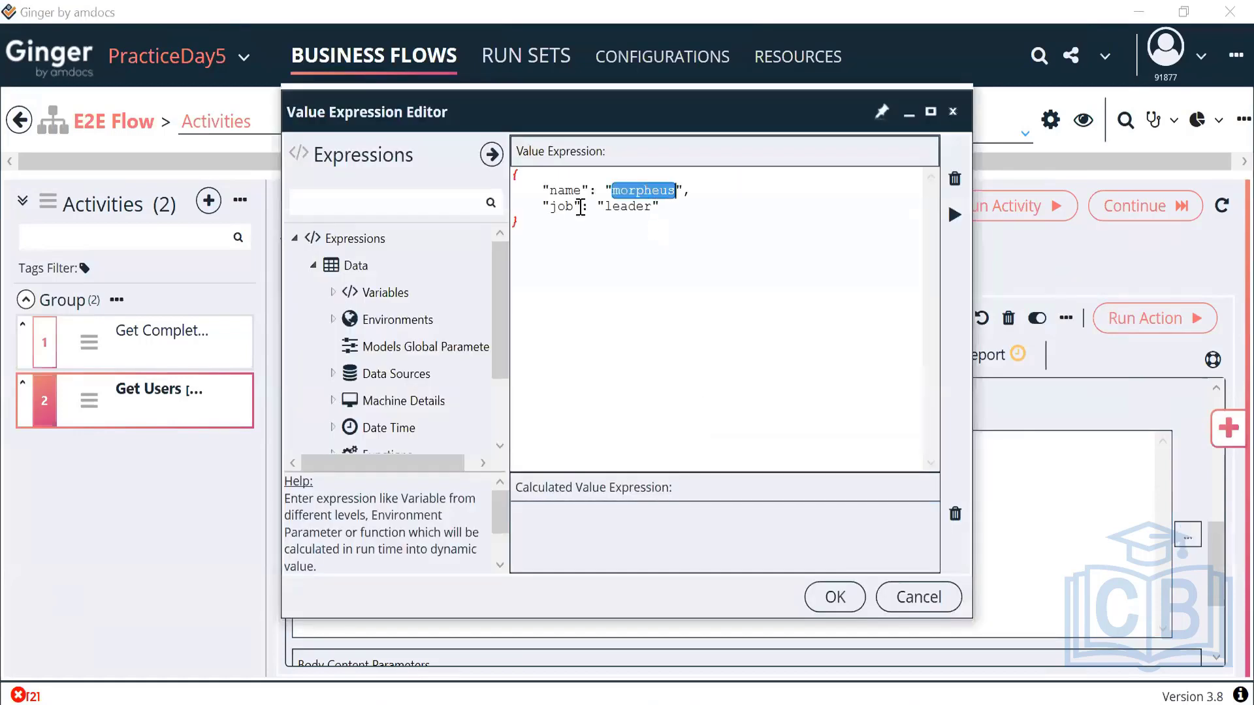
pyautogui.click(333, 293)
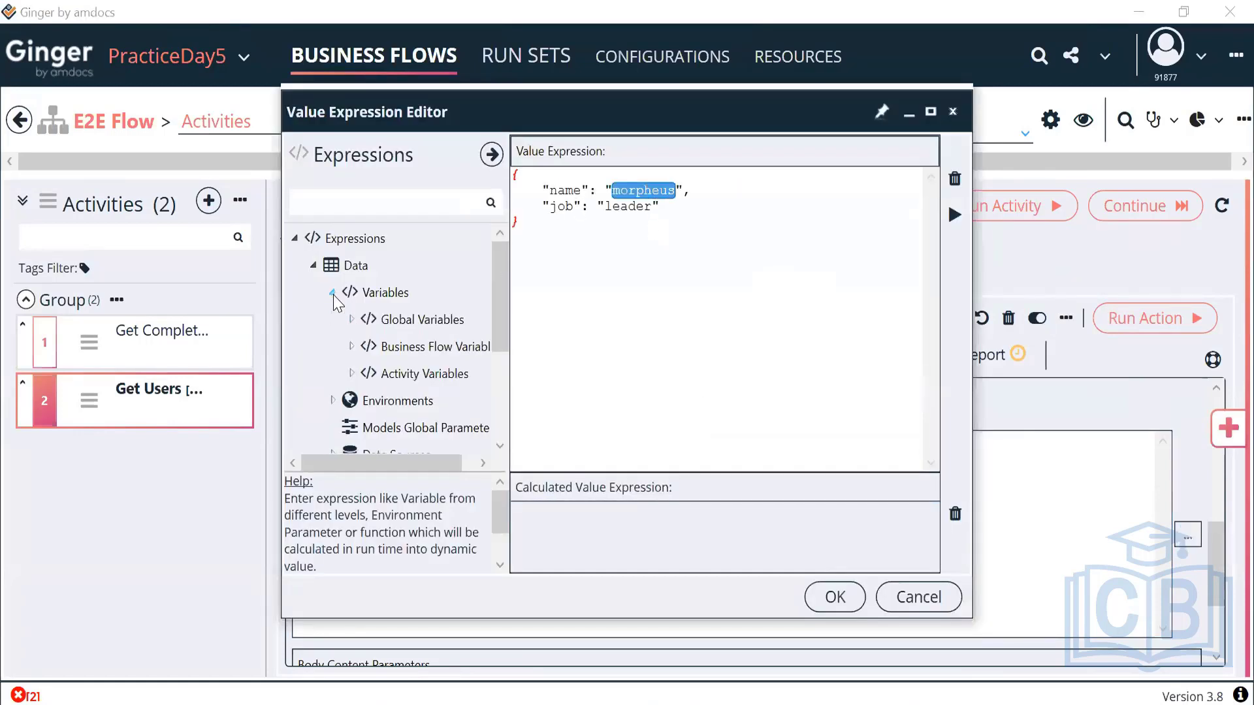
pyautogui.click(351, 374)
pyautogui.doubleClick(444, 401)
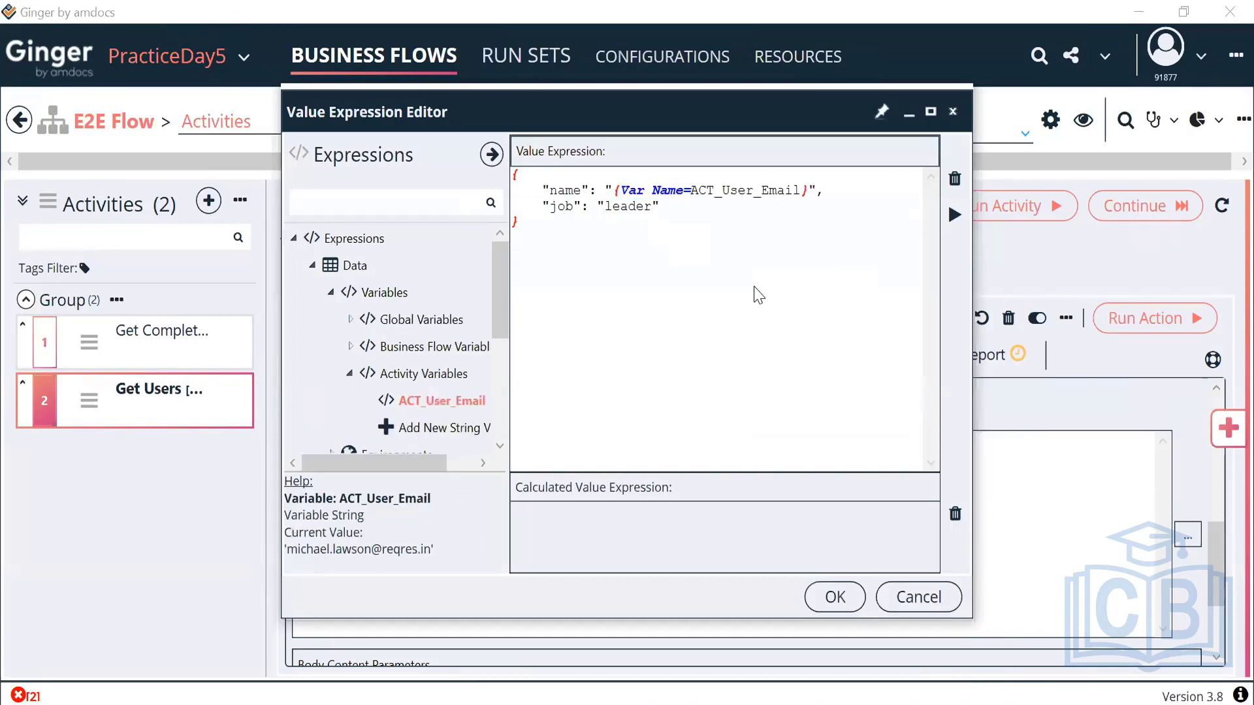
pyautogui.click(953, 216)
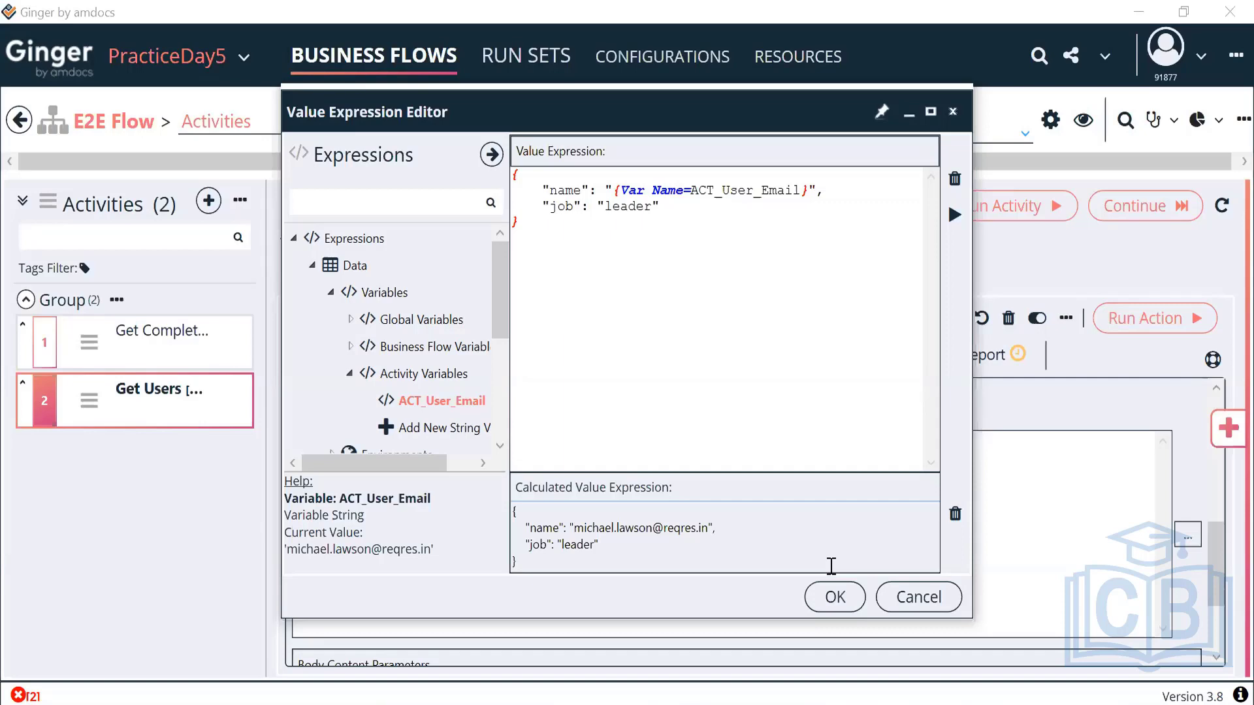
# - Set the body's job value to Ginger Expert, checking the calculated expression, and apply it as the Body Content
pyautogui.doubleClick(627, 206)
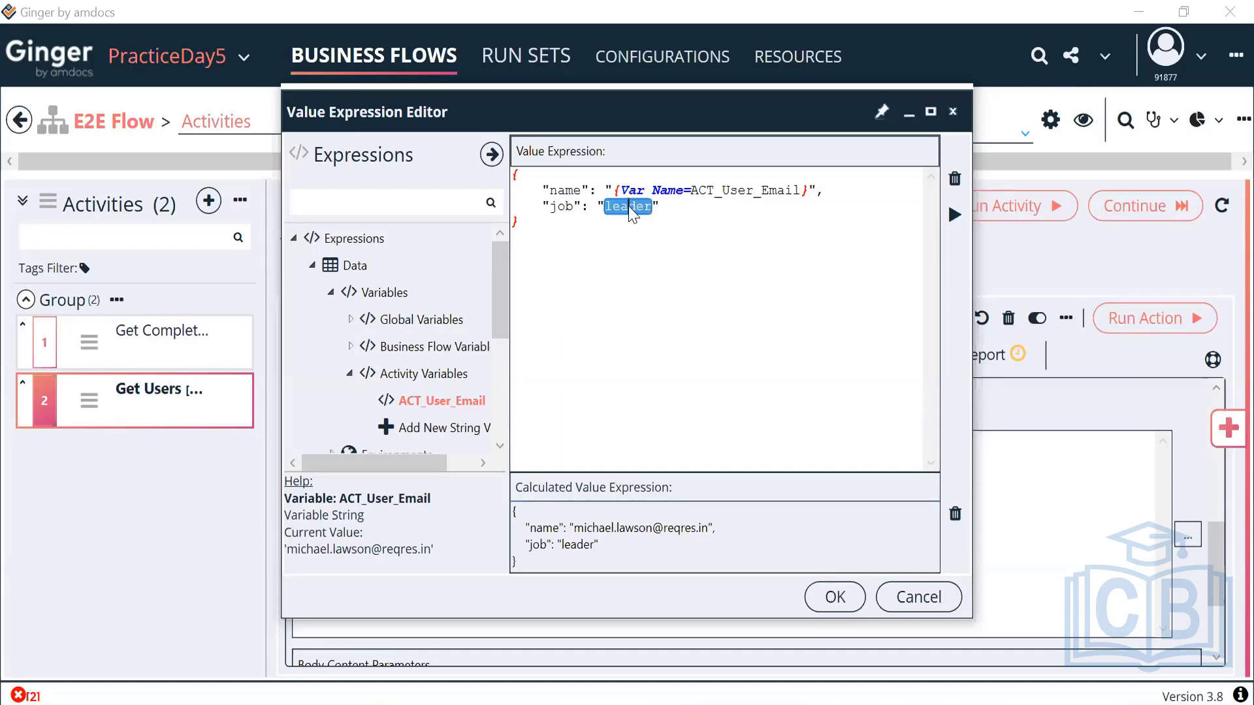
pyautogui.write('Ginger Expert')
pyautogui.click(955, 221)
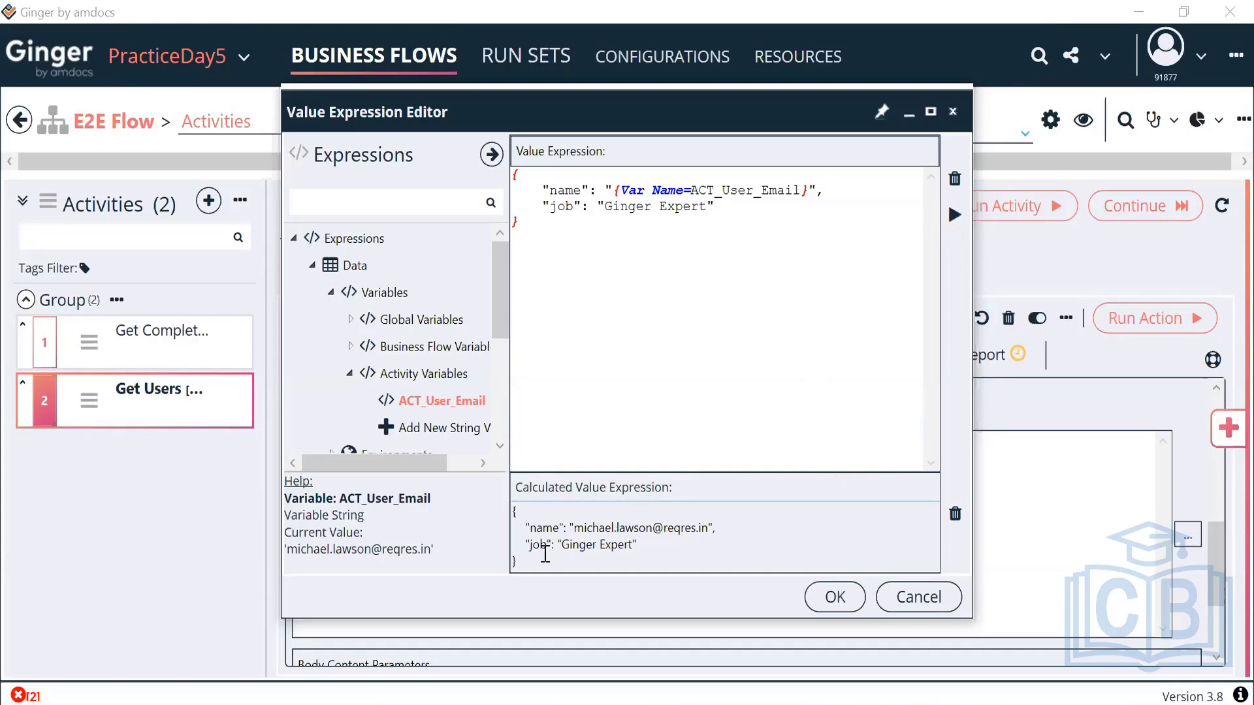
pyautogui.moveTo(519, 560); pyautogui.dragTo(480, 499)
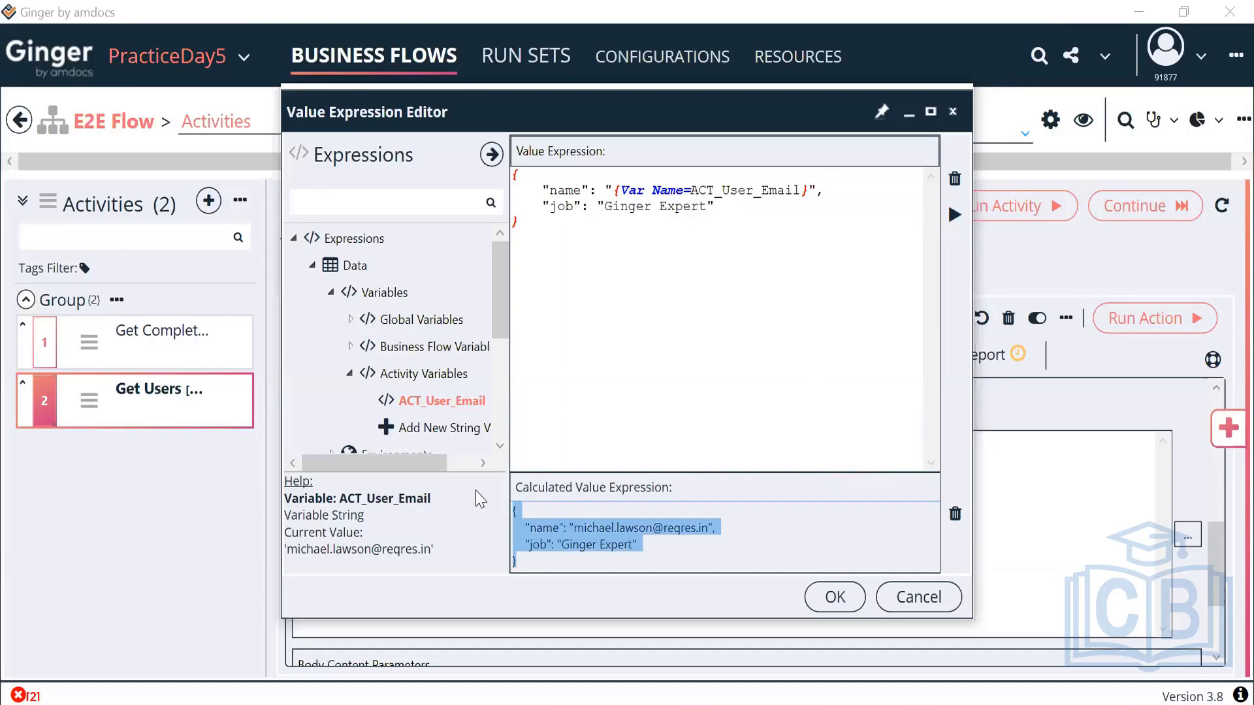
pyautogui.doubleClick(579, 190)
pyautogui.doubleClick(572, 206)
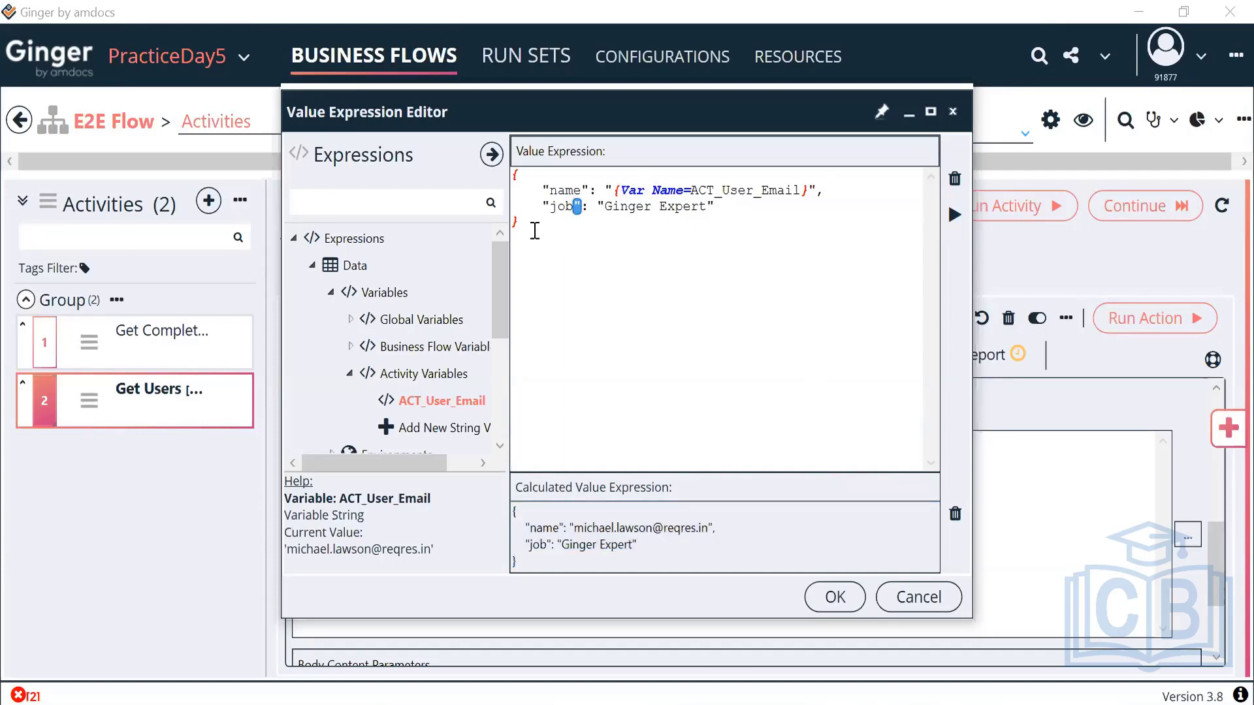
pyautogui.moveTo(534, 231); pyautogui.dragTo(489, 160)
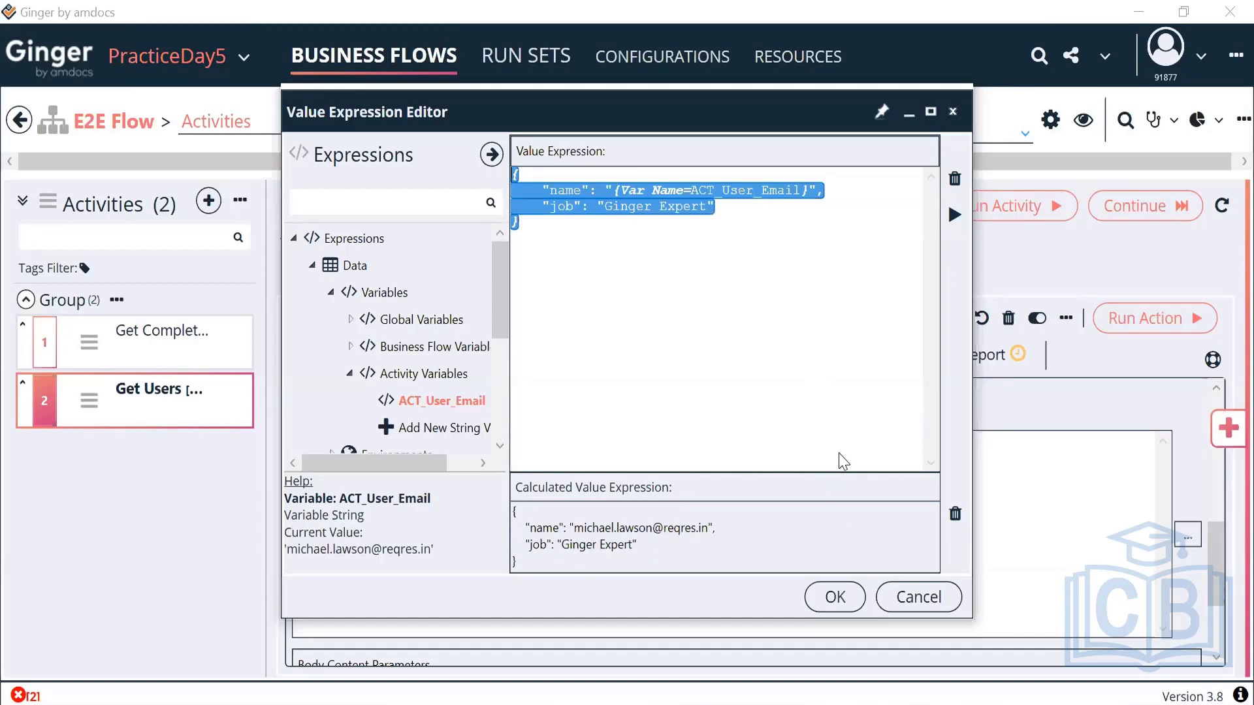
pyautogui.click(835, 597)
# - Review the action's endpoint and request type settings together with the updated body content
pyautogui.scroll(5, 420, 552)
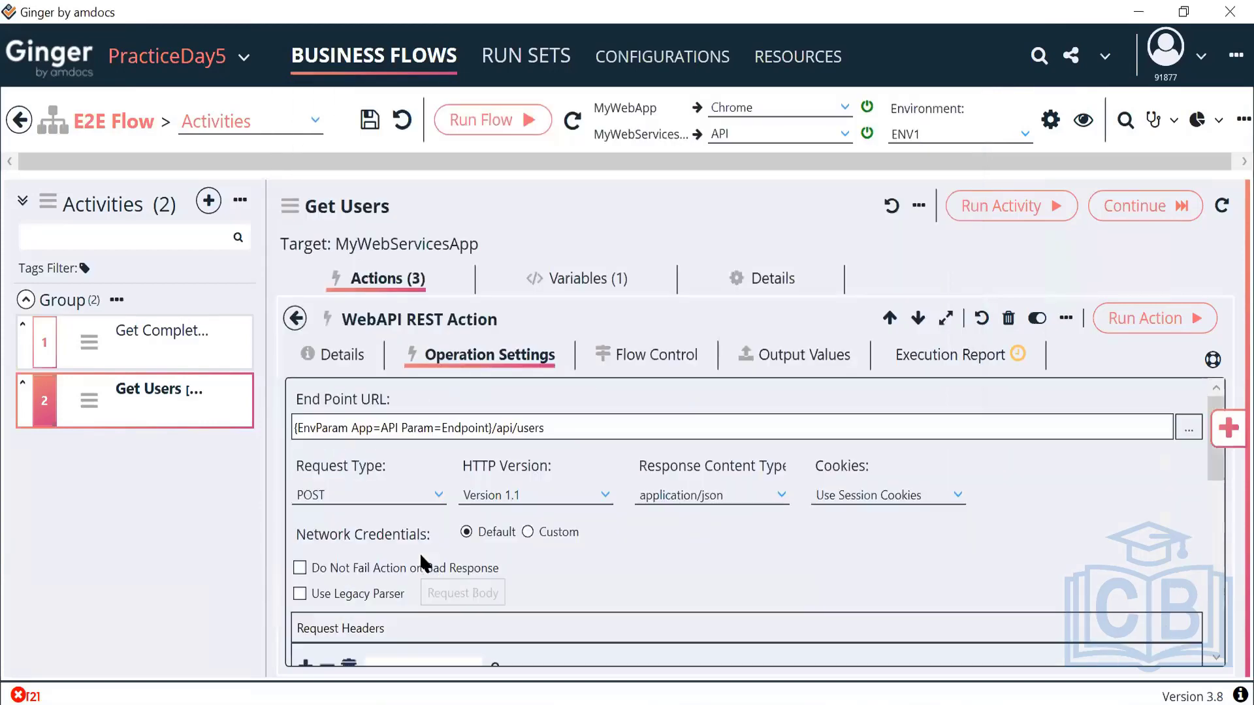
pyautogui.scroll(-5, 450, 633)
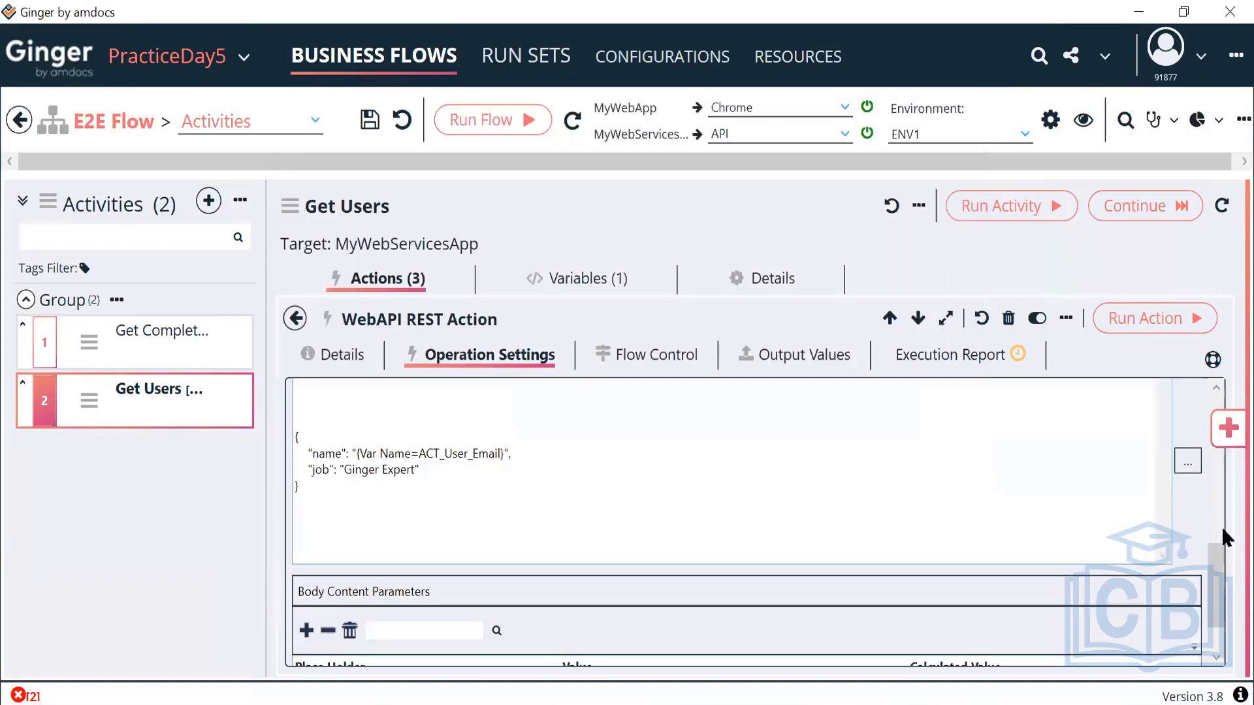
pyautogui.moveTo(1212, 563); pyautogui.dragTo(1205, 534)
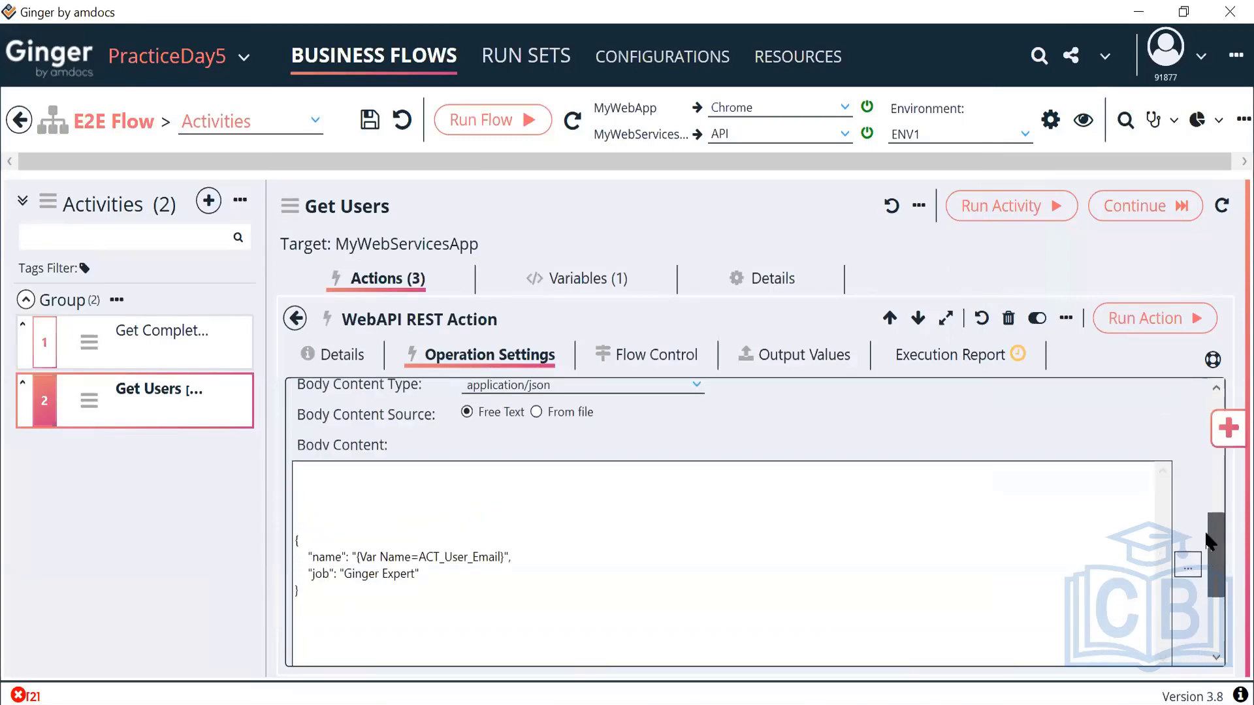
pyautogui.moveTo(1206, 534); pyautogui.dragTo(1206, 533)
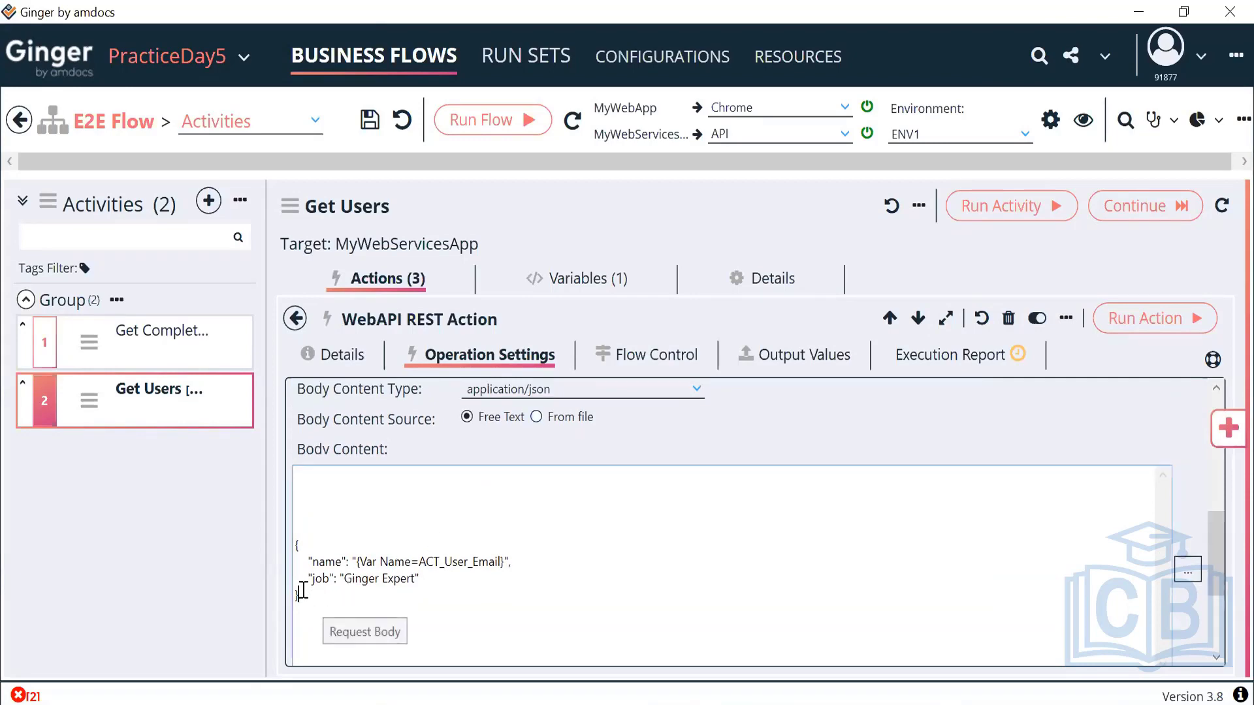
pyautogui.moveTo(300, 594); pyautogui.dragTo(297, 541)
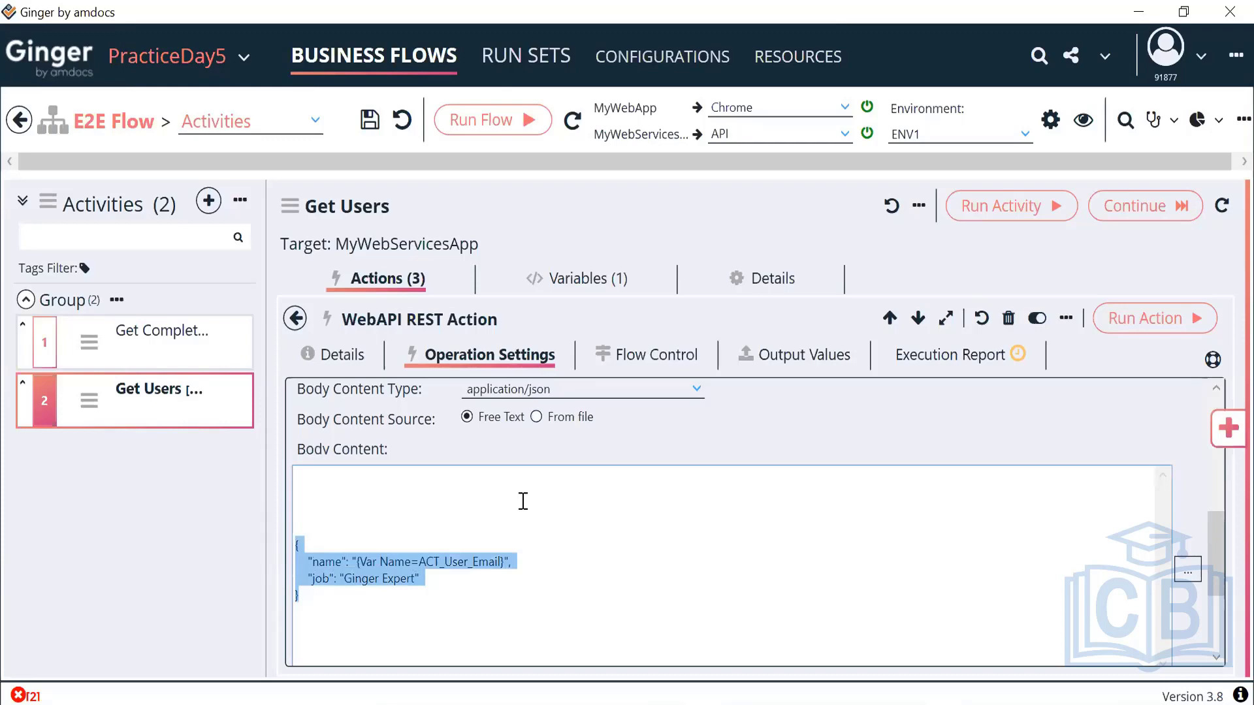
# - Preview the From file body content source, return to Free Text, and look over the Body Content Parameters
pyautogui.click(537, 418)
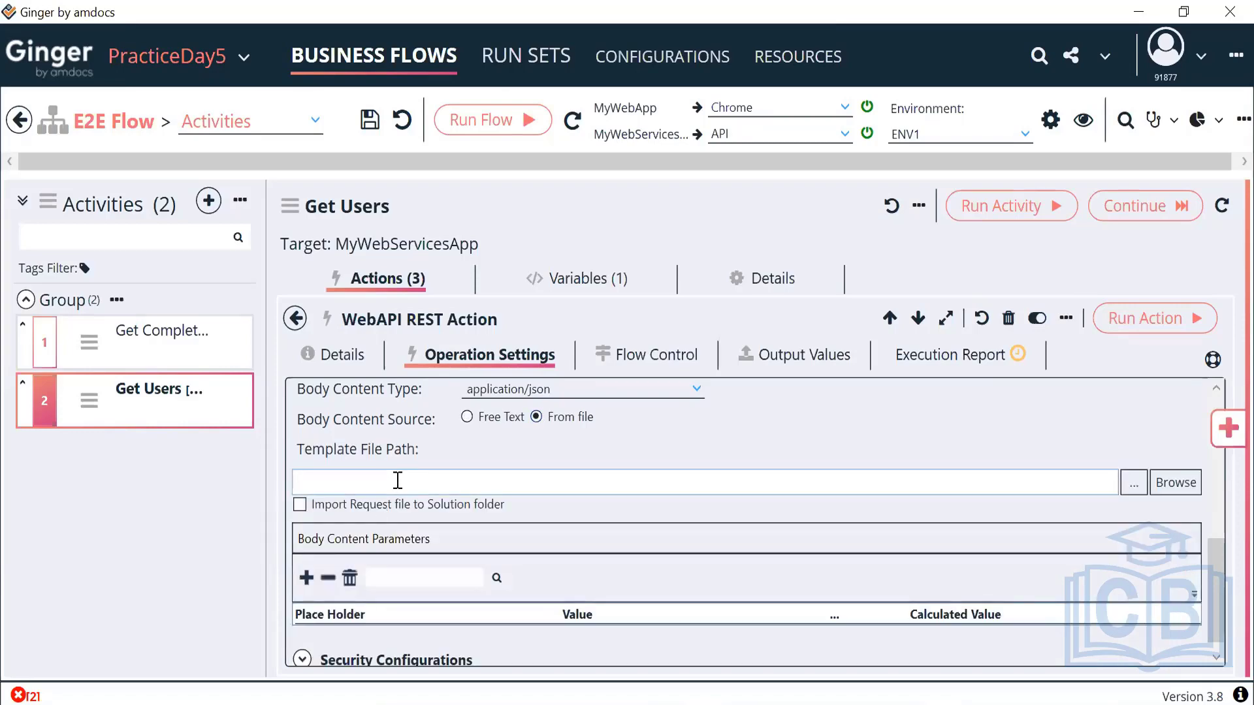
pyautogui.click(468, 418)
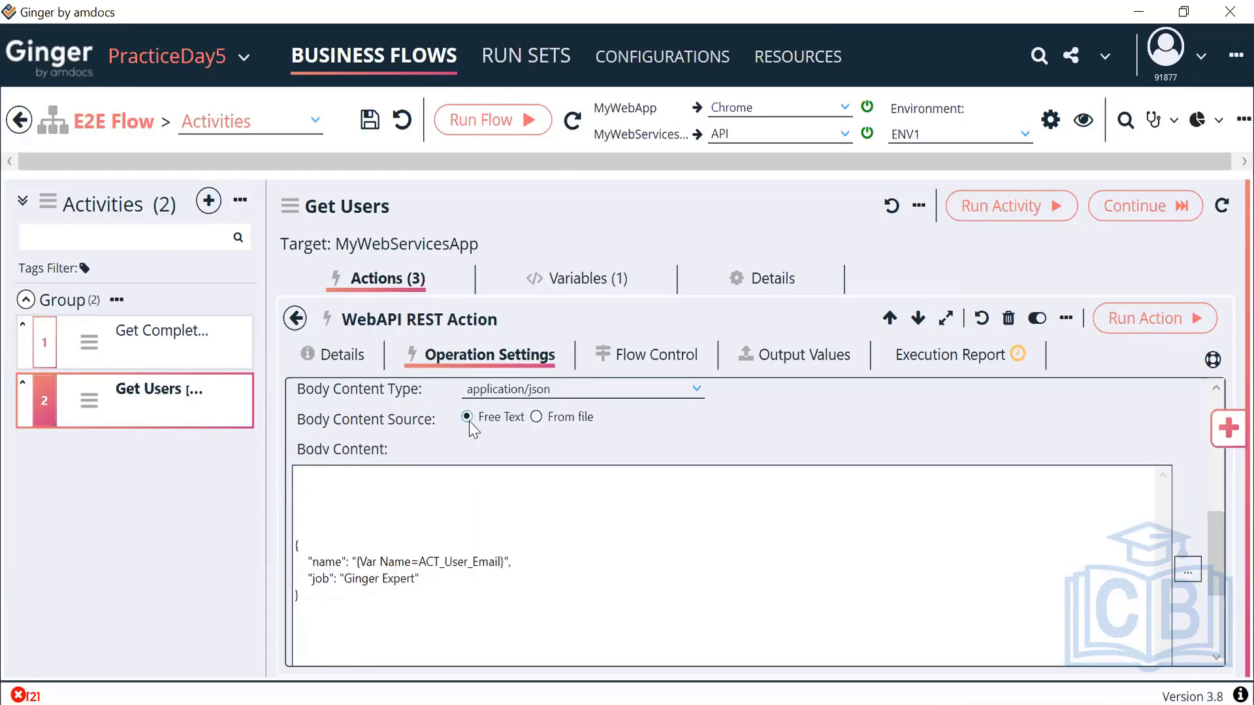
pyautogui.scroll(-3, 518, 619)
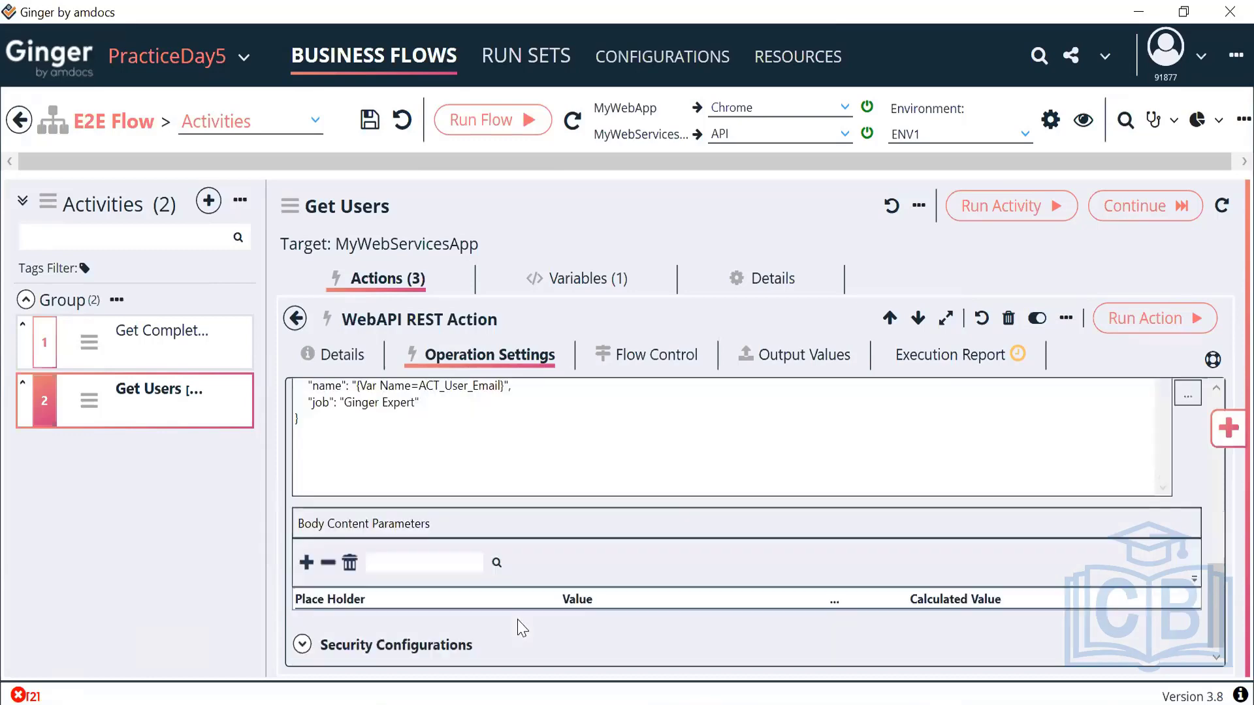
# - Change the REST action's description to Create User
pyautogui.scroll(5, 844, 565)
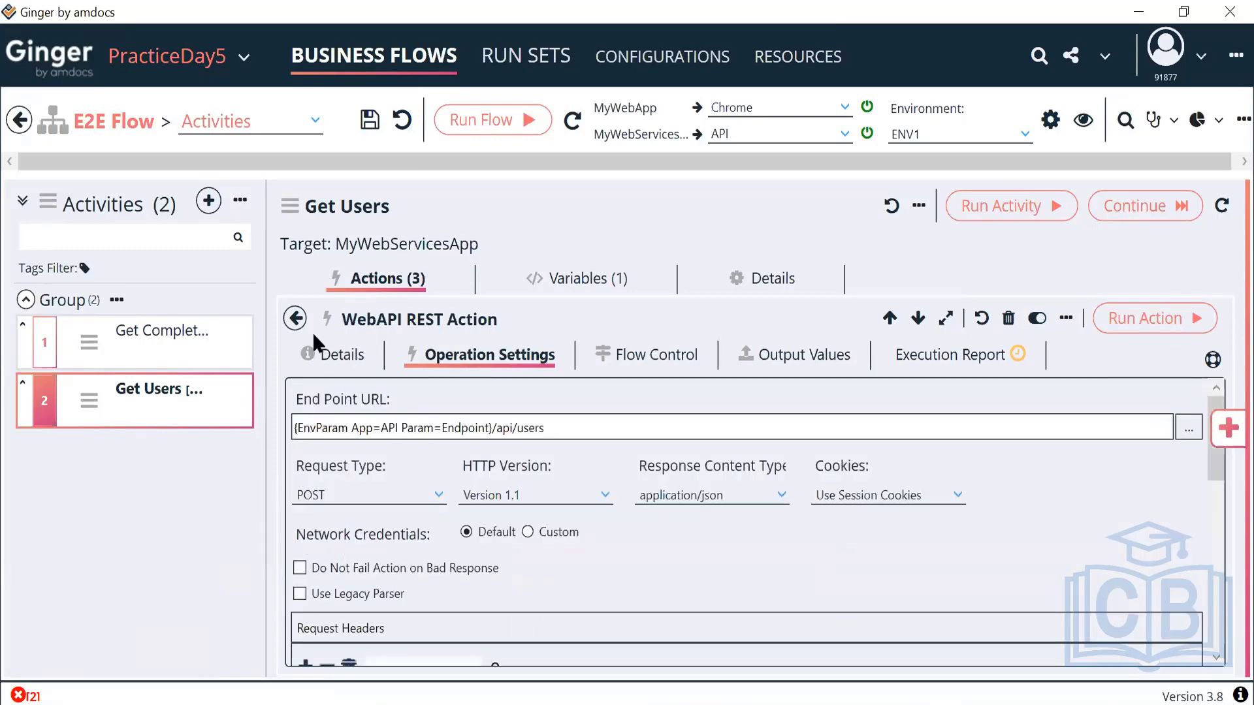
pyautogui.click(353, 358)
pyautogui.click(436, 462)
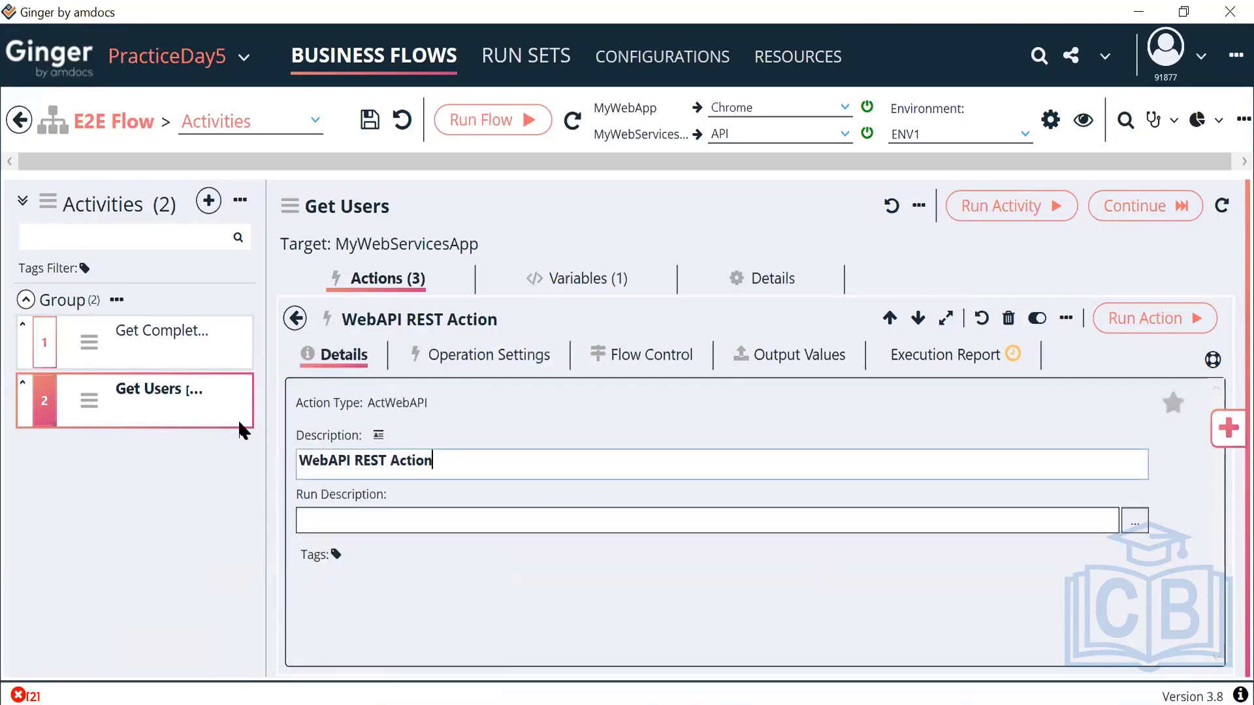
pyautogui.write('Create ')
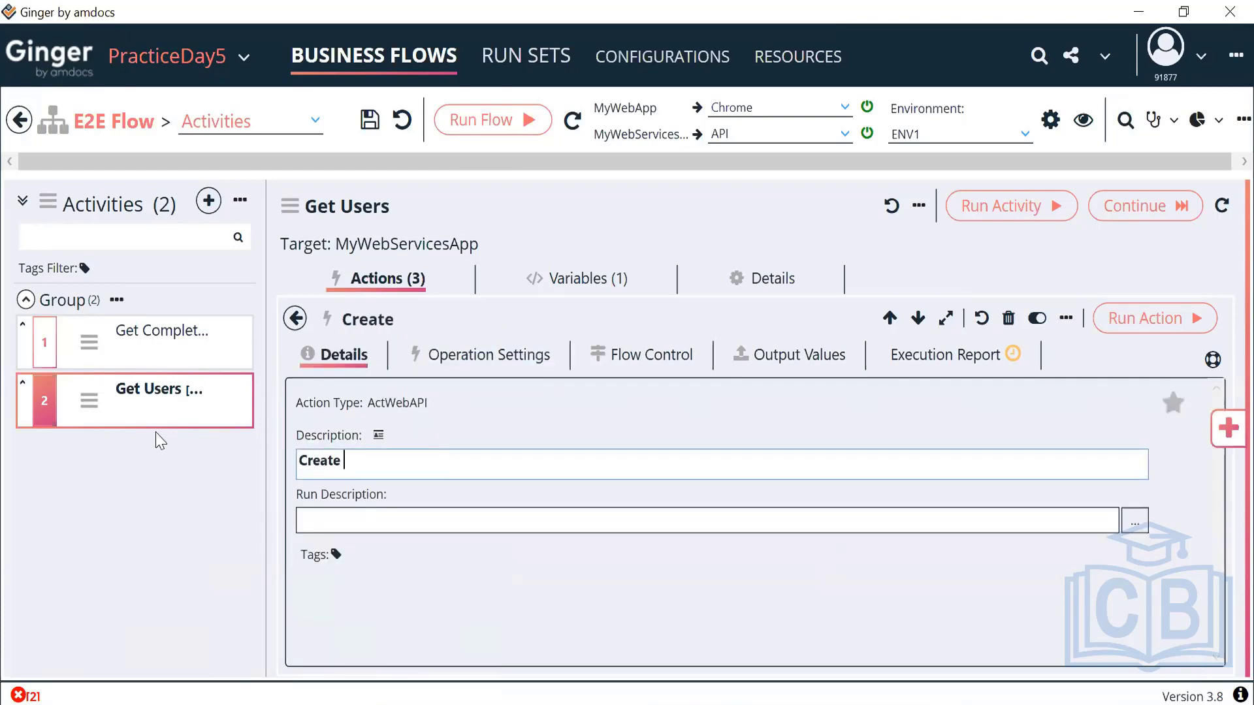
pyautogui.write('User')
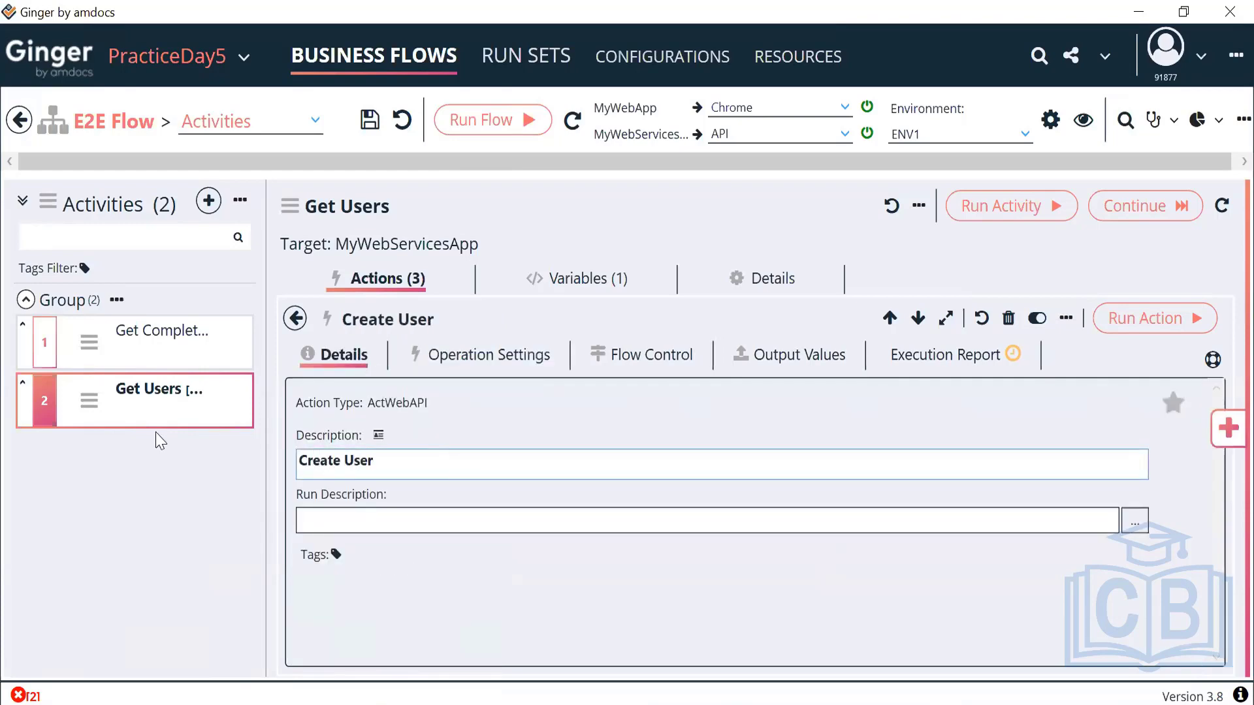
# - Run the Create User action and open its output values
pyautogui.click(295, 319)
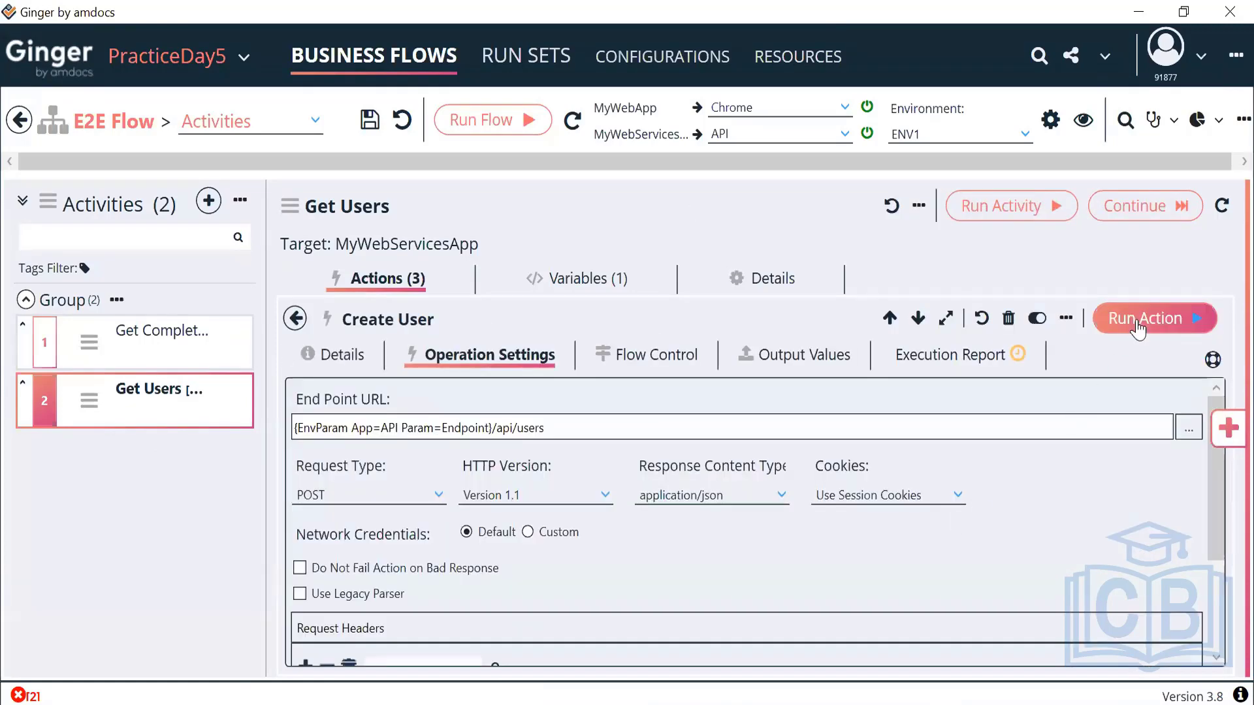
pyautogui.click(1138, 320)
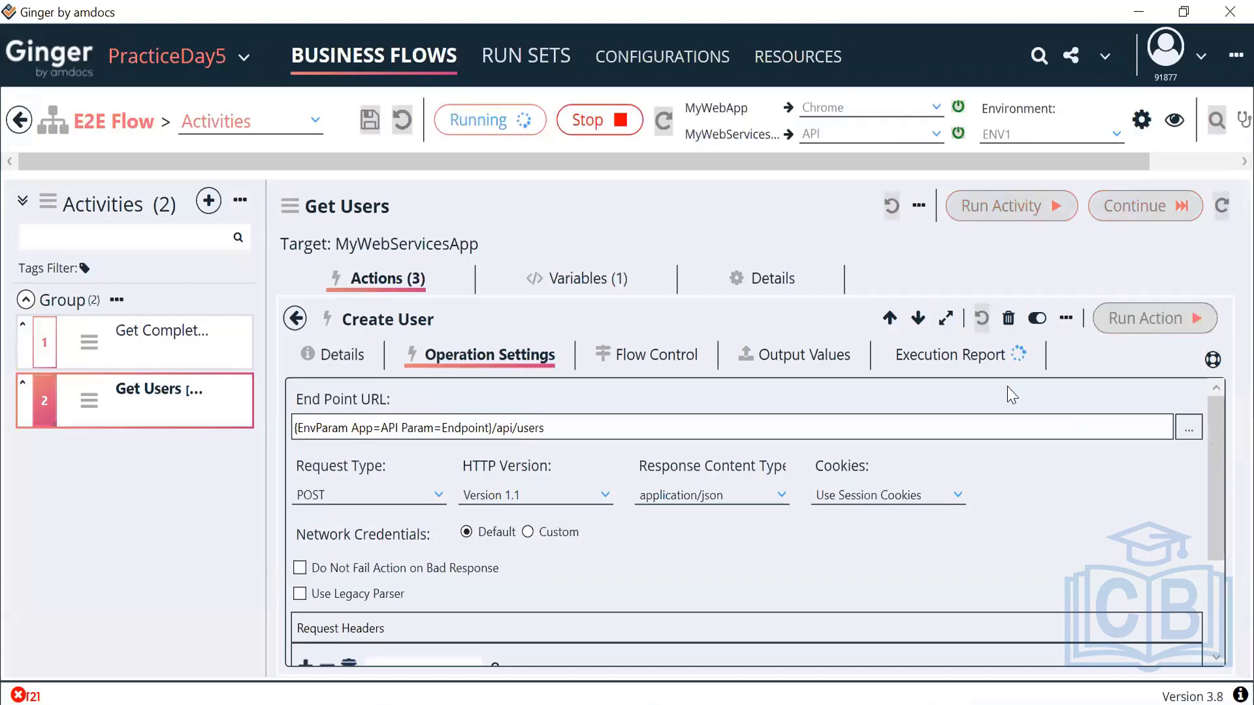
pyautogui.click(815, 365)
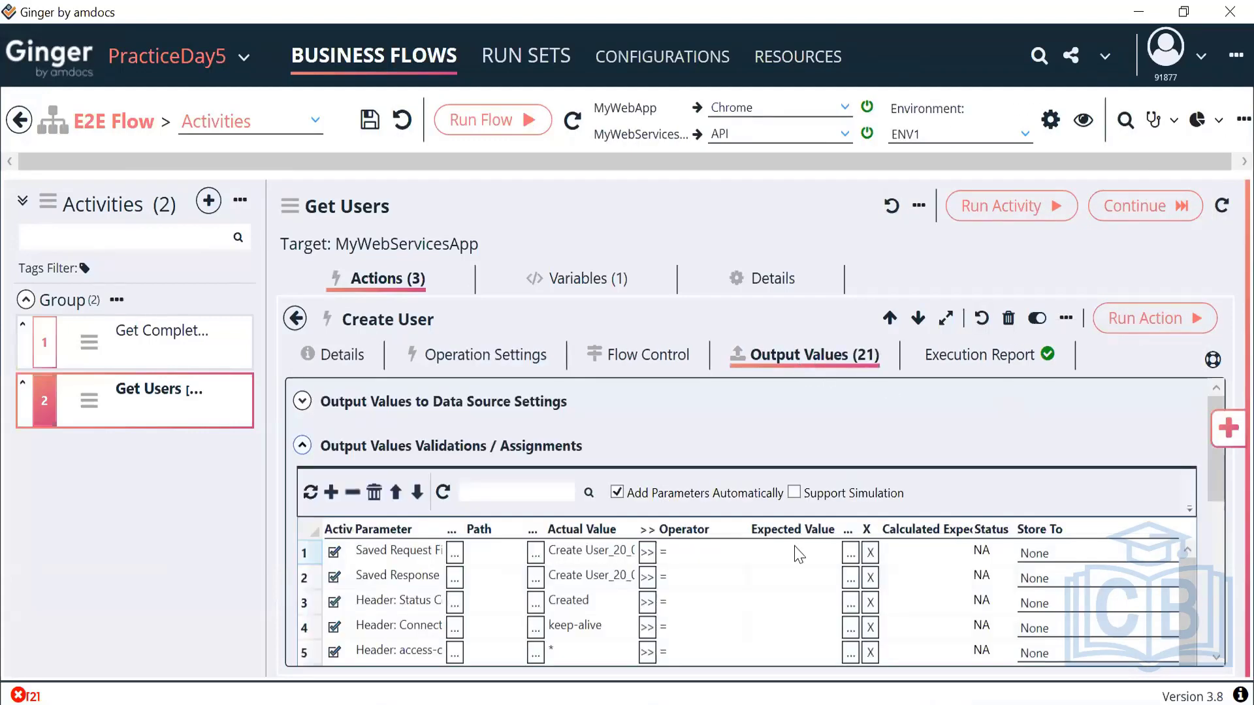
# - Examine the returned name, job, id and createdAt output values, and switch to Chrome to compare them with the reqres.in sample response
pyautogui.moveTo(1213, 472); pyautogui.dragTo(1223, 650)
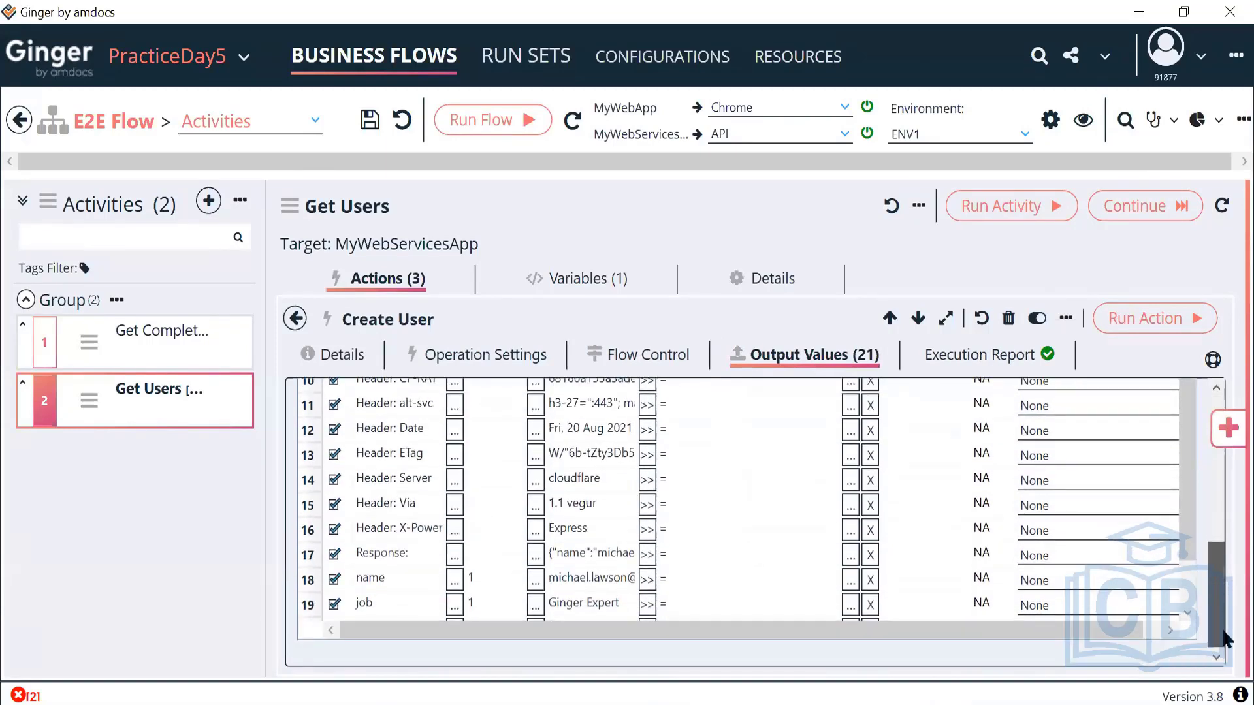
pyautogui.scroll(-1, 591, 591)
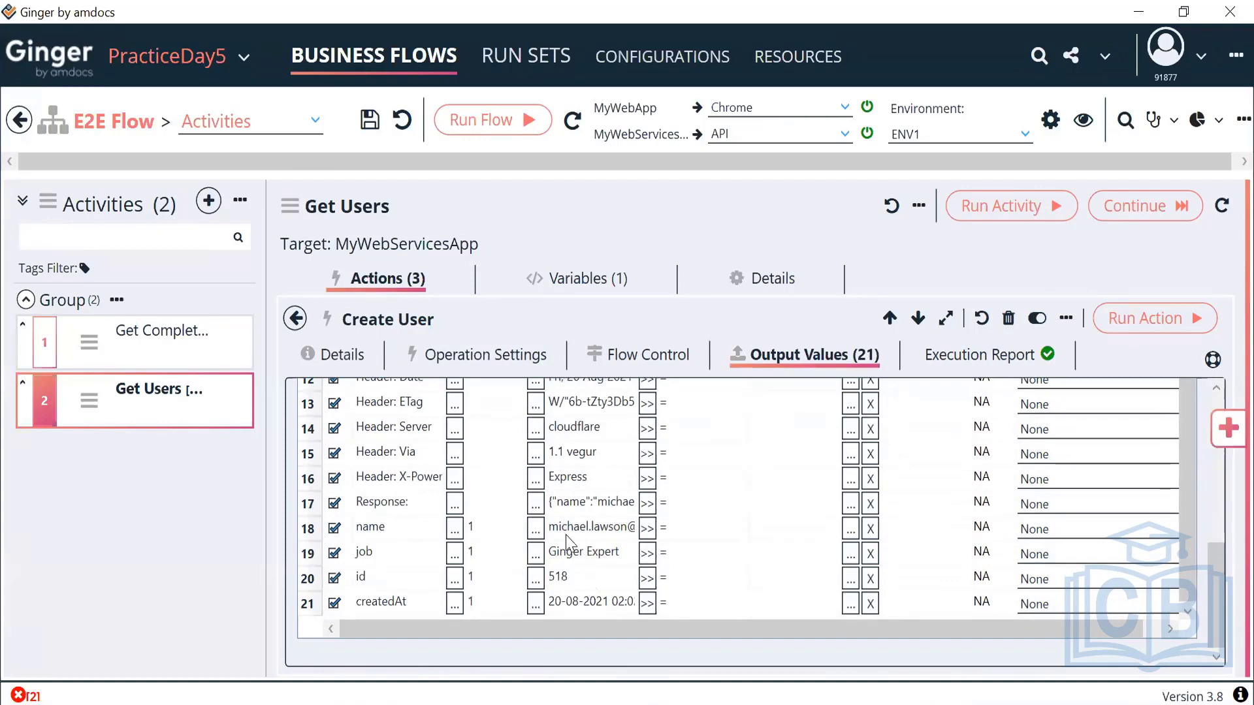
pyautogui.click(403, 535)
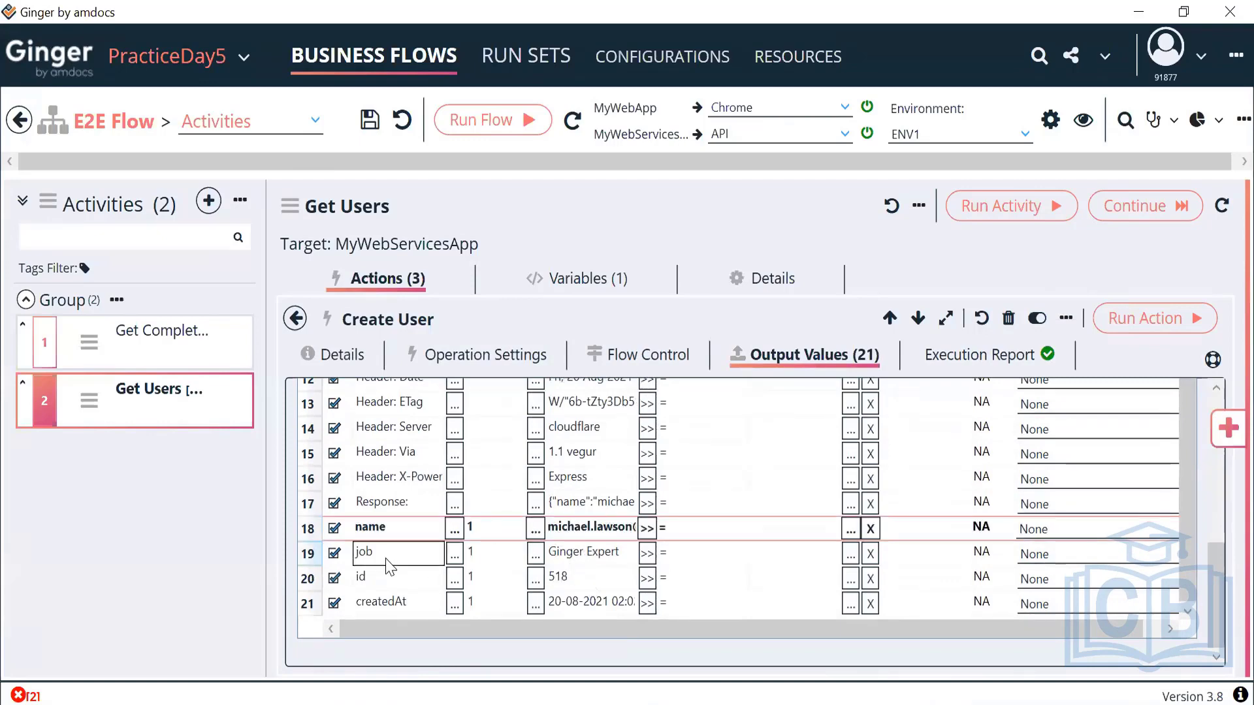
pyautogui.click(467, 557)
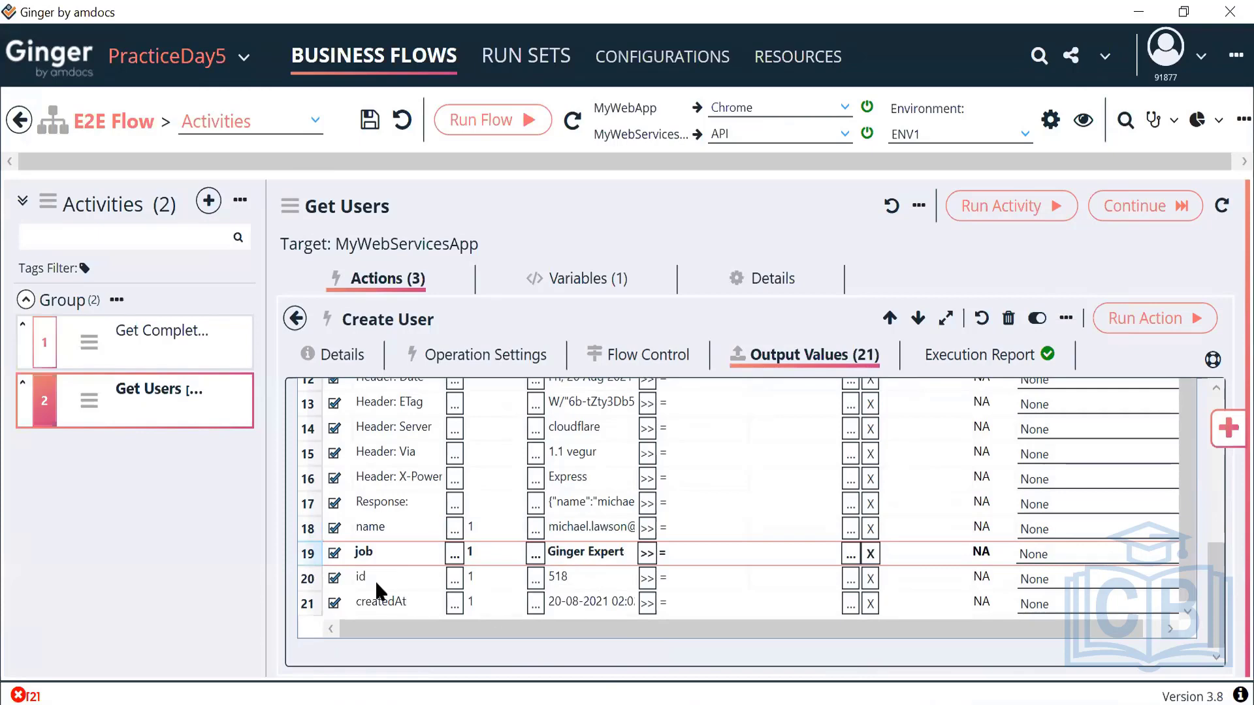
pyautogui.click(428, 578)
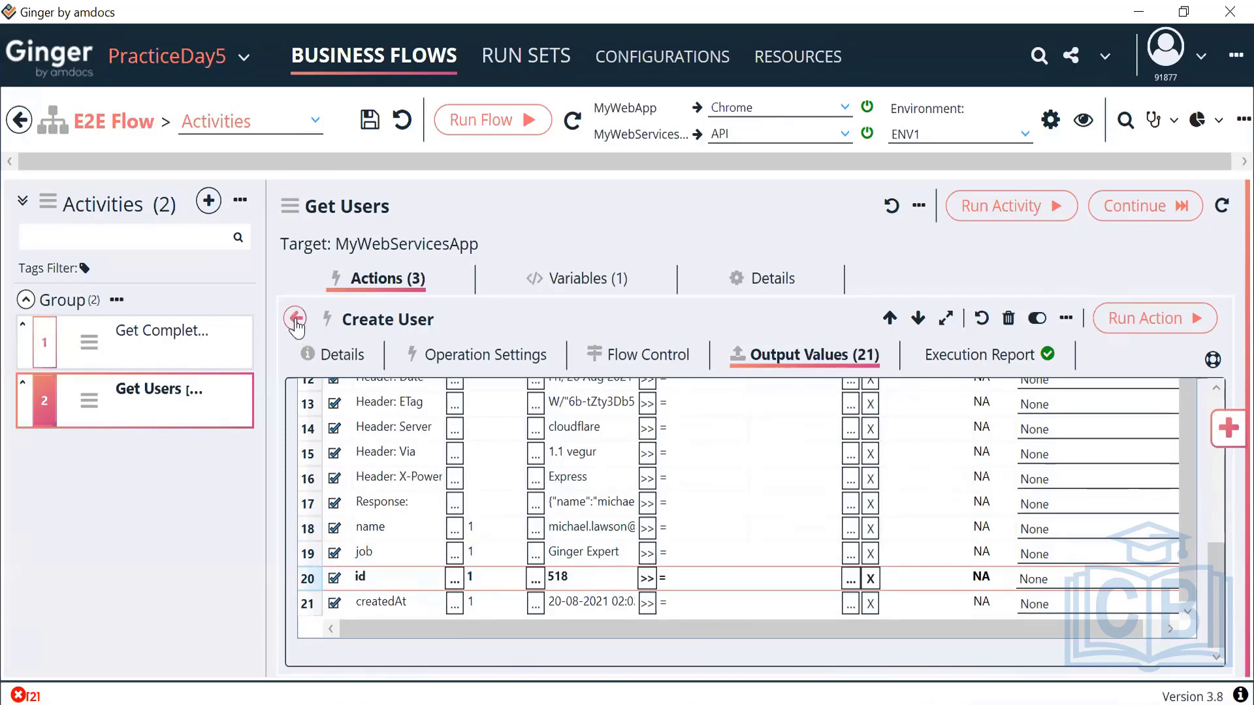
pyautogui.click(390, 609)
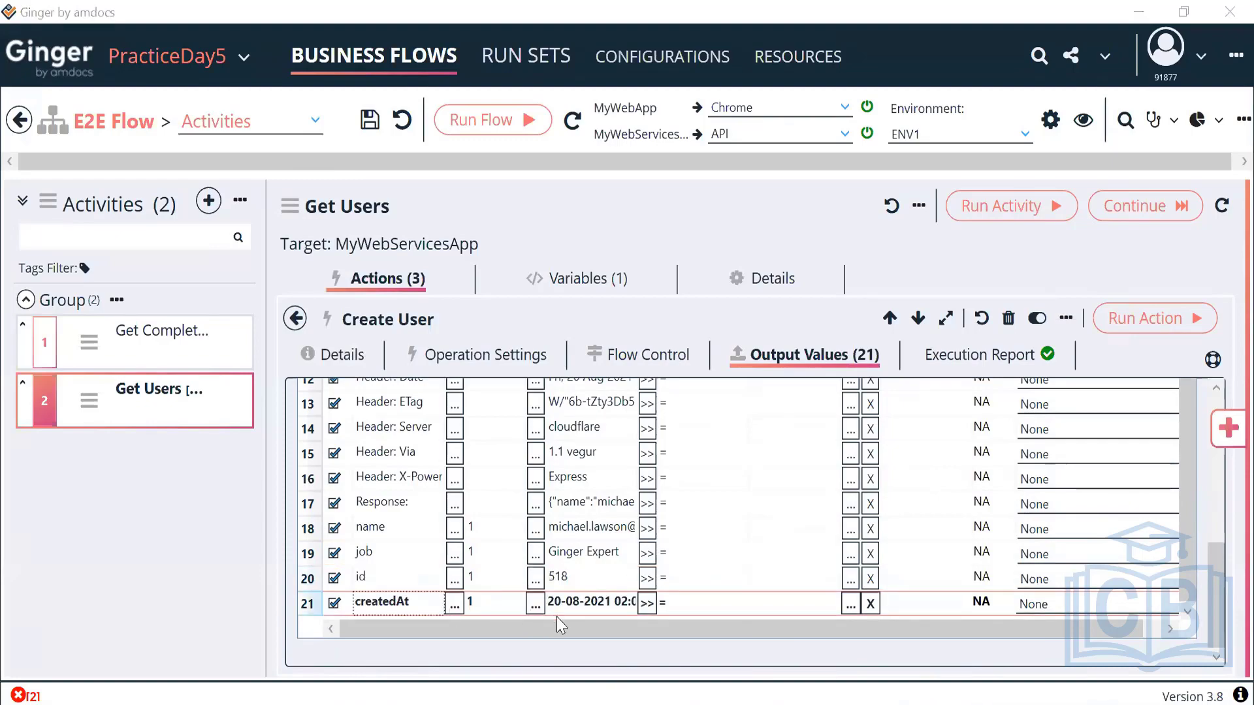
pyautogui.hotkey('alt', 'Tab')
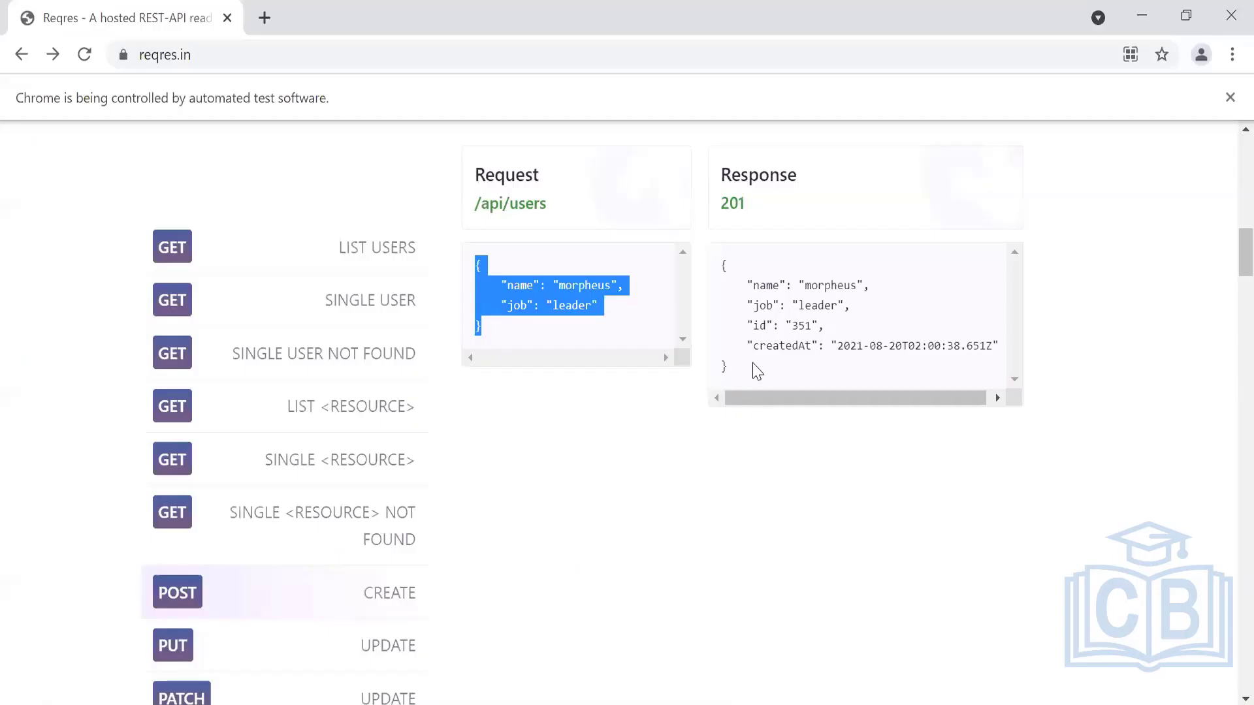
# - Highlight the sample Create response on reqres.in, switch back to Ginger, and review the Create User action's operation settings and output values
pyautogui.moveTo(761, 367); pyautogui.dragTo(712, 263)
pyautogui.hotkey('alt', 'Tab')
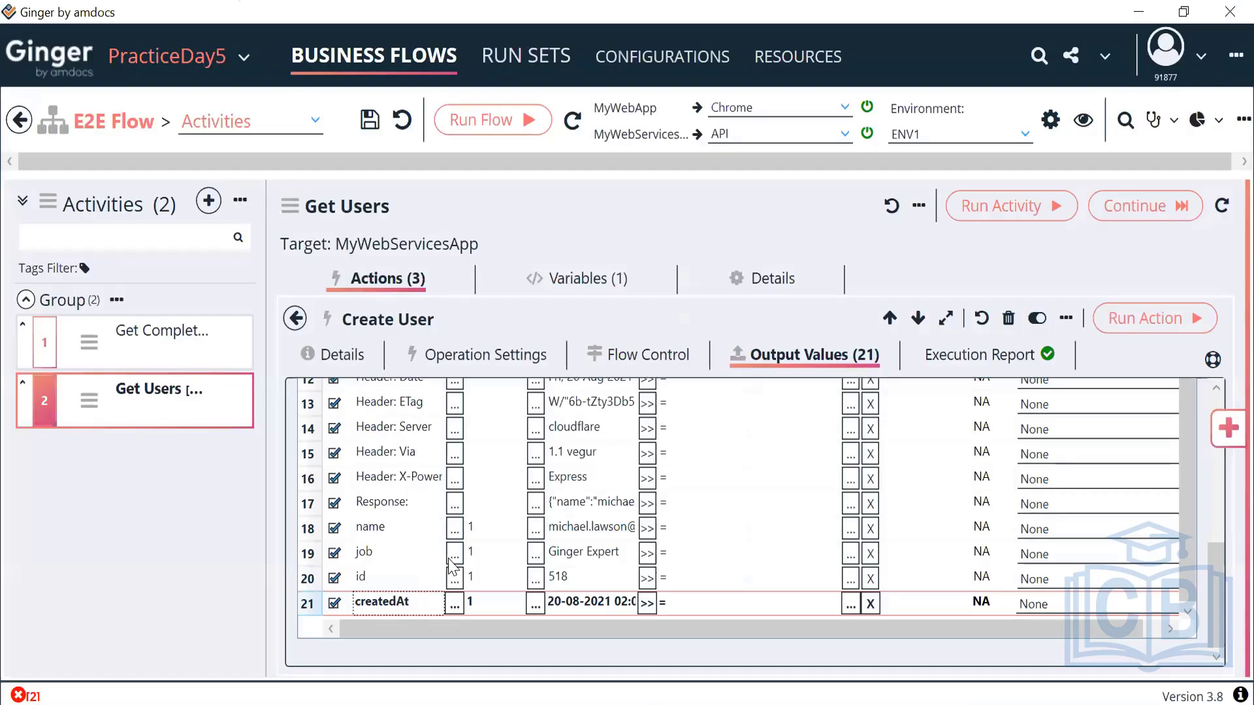
pyautogui.click(490, 355)
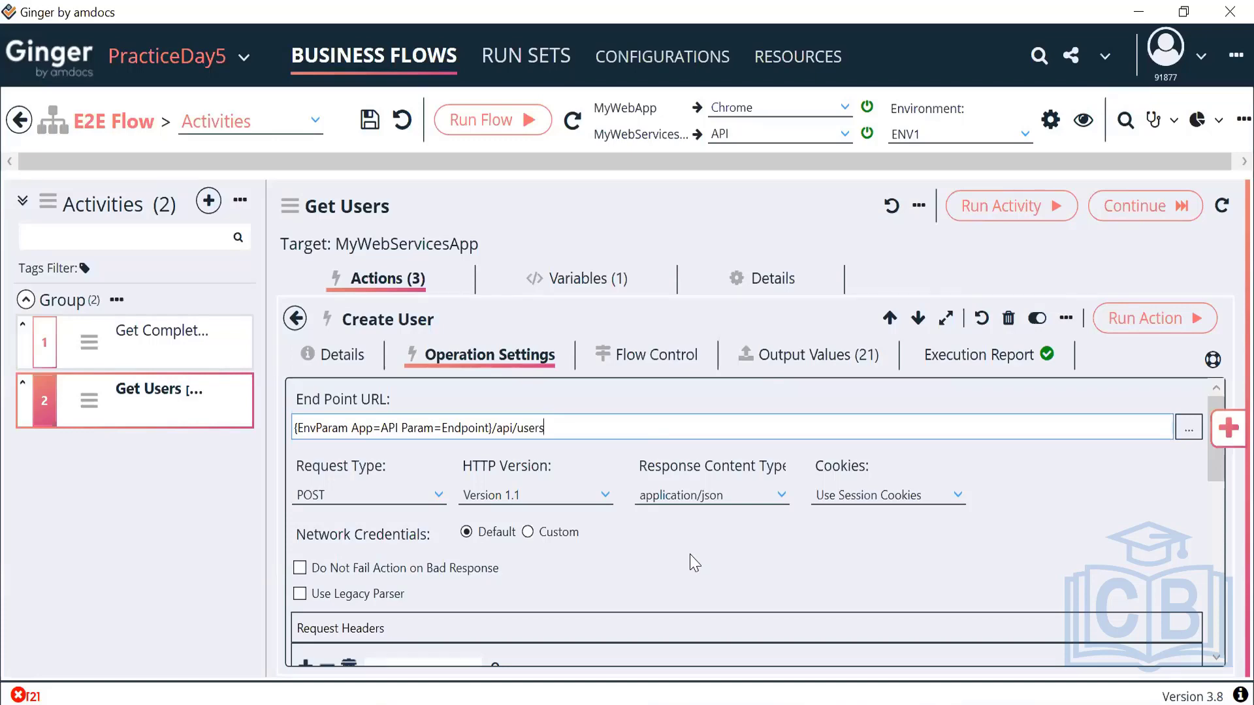
pyautogui.click(809, 360)
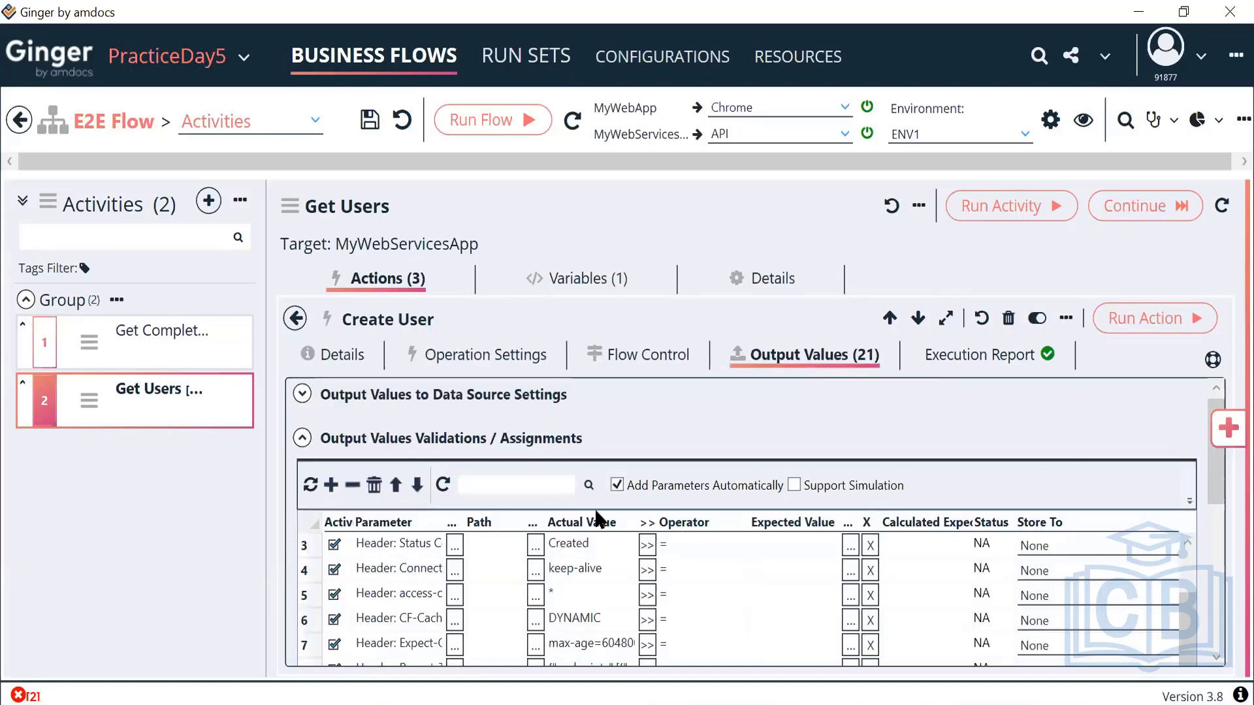
# - Filter the Create User action's output values by id, and clear the filter
pyautogui.click(532, 485)
pyautogui.write('id')
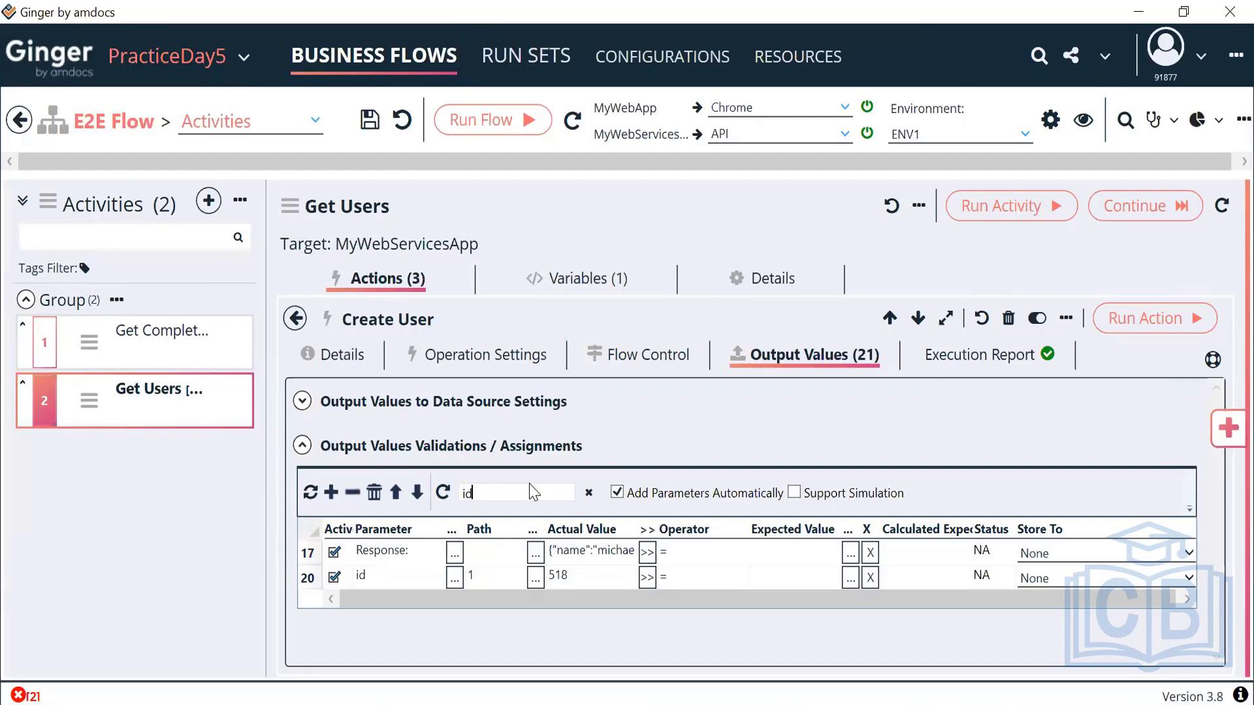
pyautogui.press('BackSpace')
pyautogui.press('BackSpace')
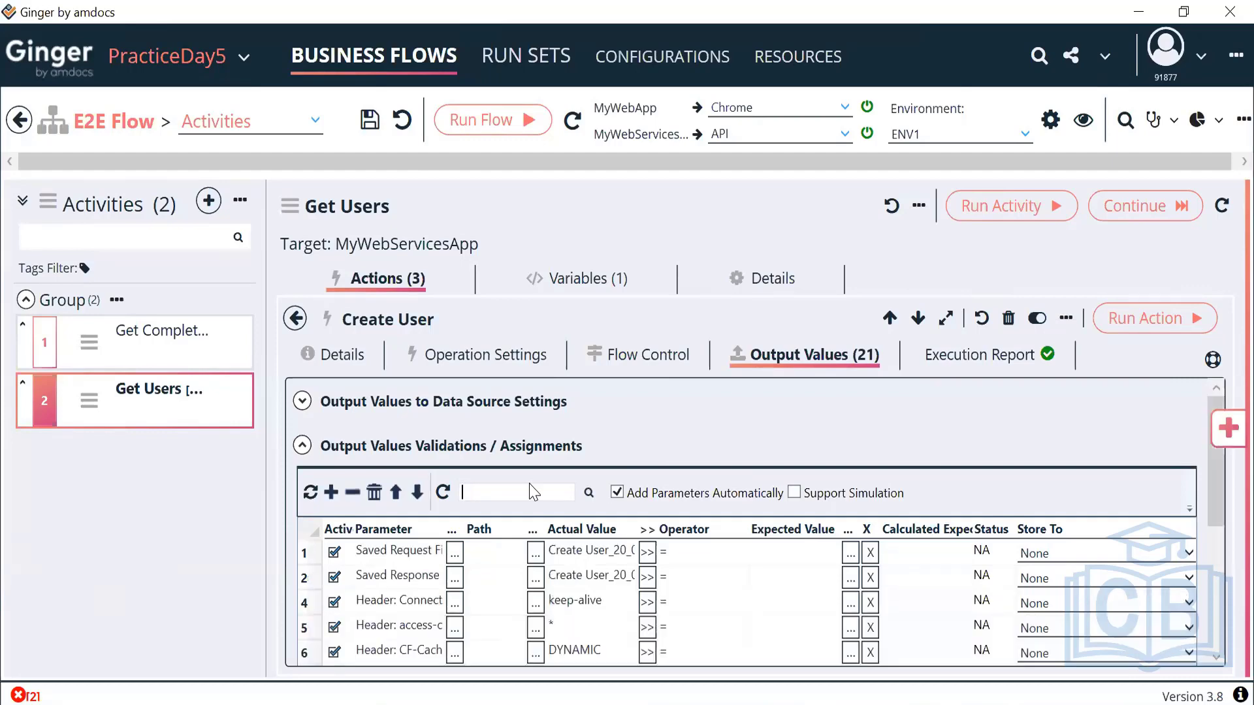
# - Filter the Create User output values by name, inspect the name and Response rows, and clear the filter
pyautogui.write('name')
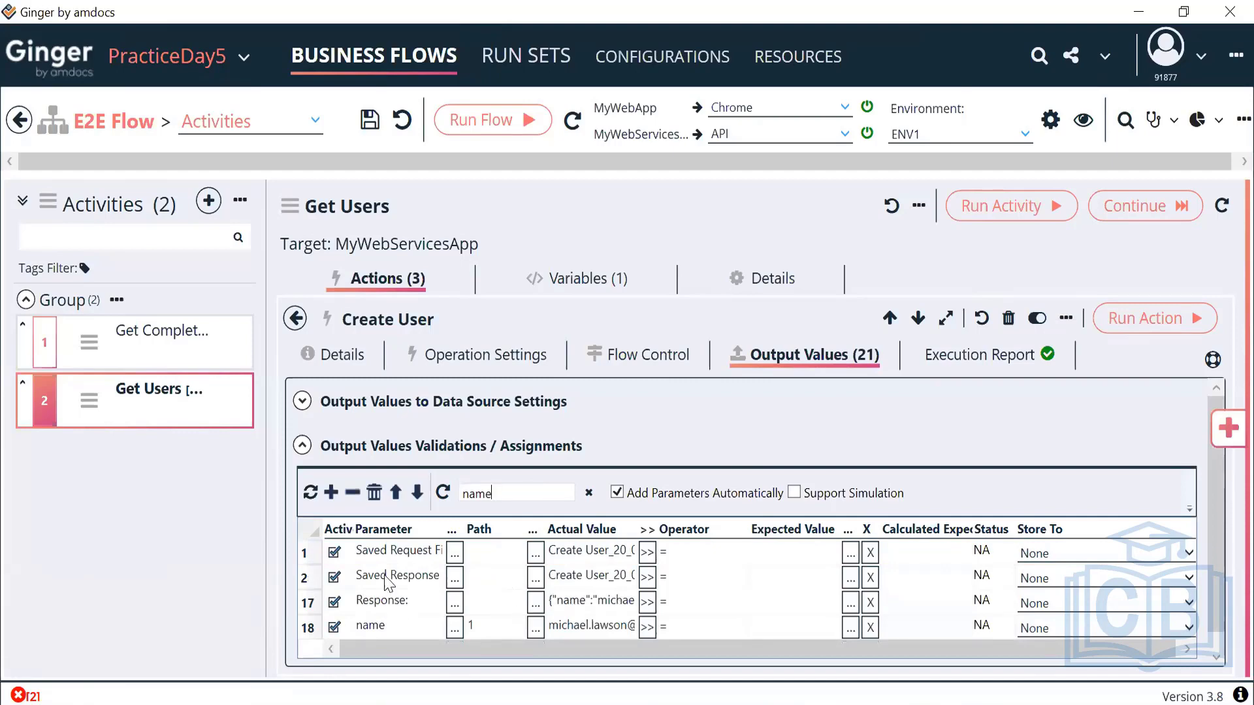
pyautogui.click(356, 627)
pyautogui.click(394, 604)
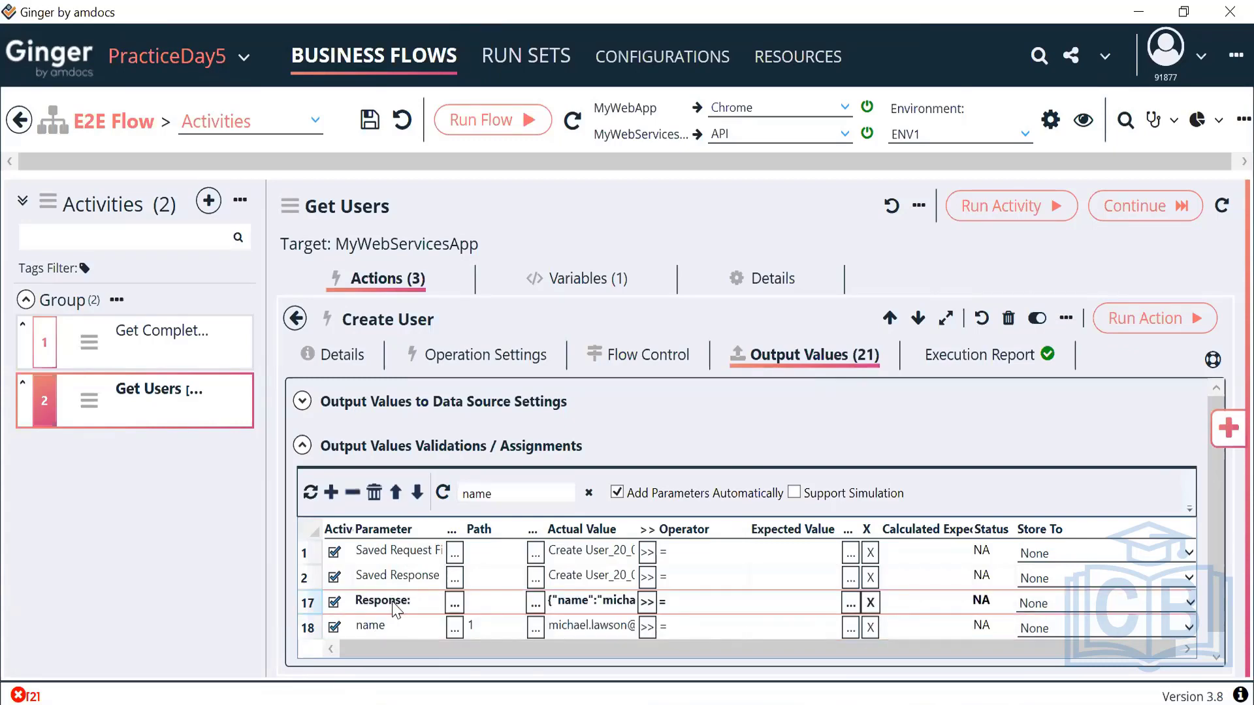
pyautogui.doubleClick(511, 500)
pyautogui.press('BackSpace')
pyautogui.scroll(-1, 622, 594)
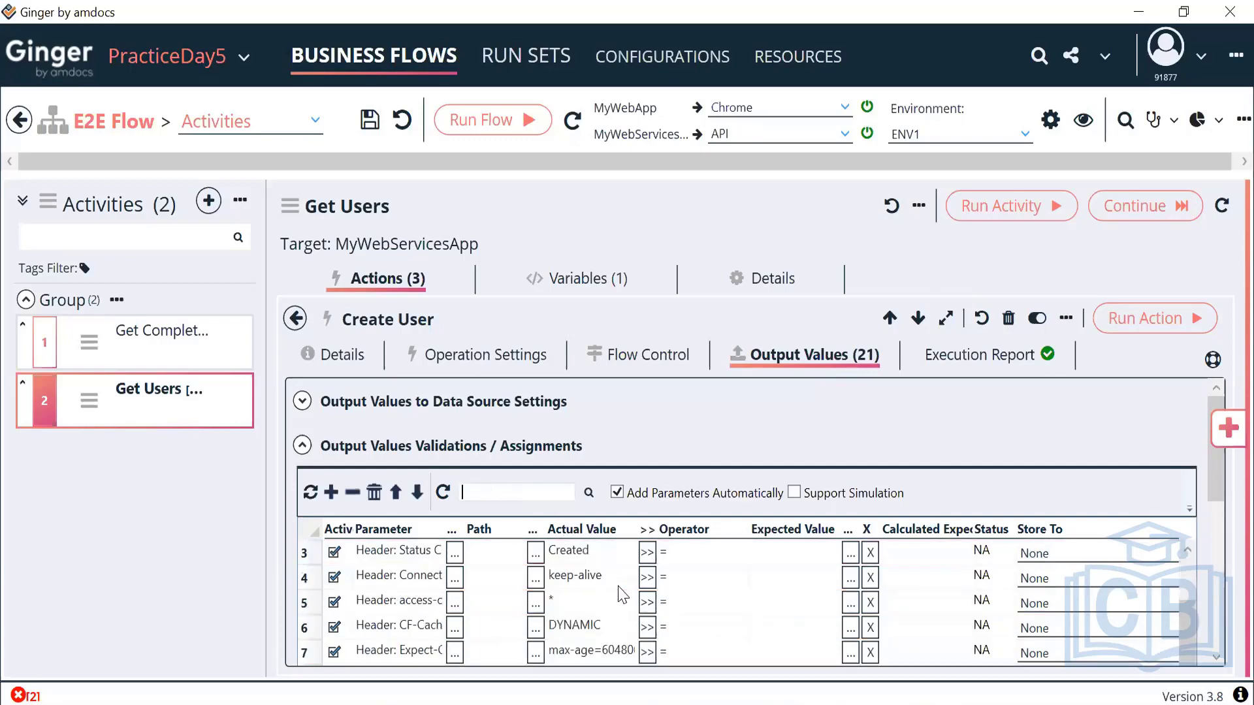
pyautogui.moveTo(1218, 484); pyautogui.dragTo(1221, 640)
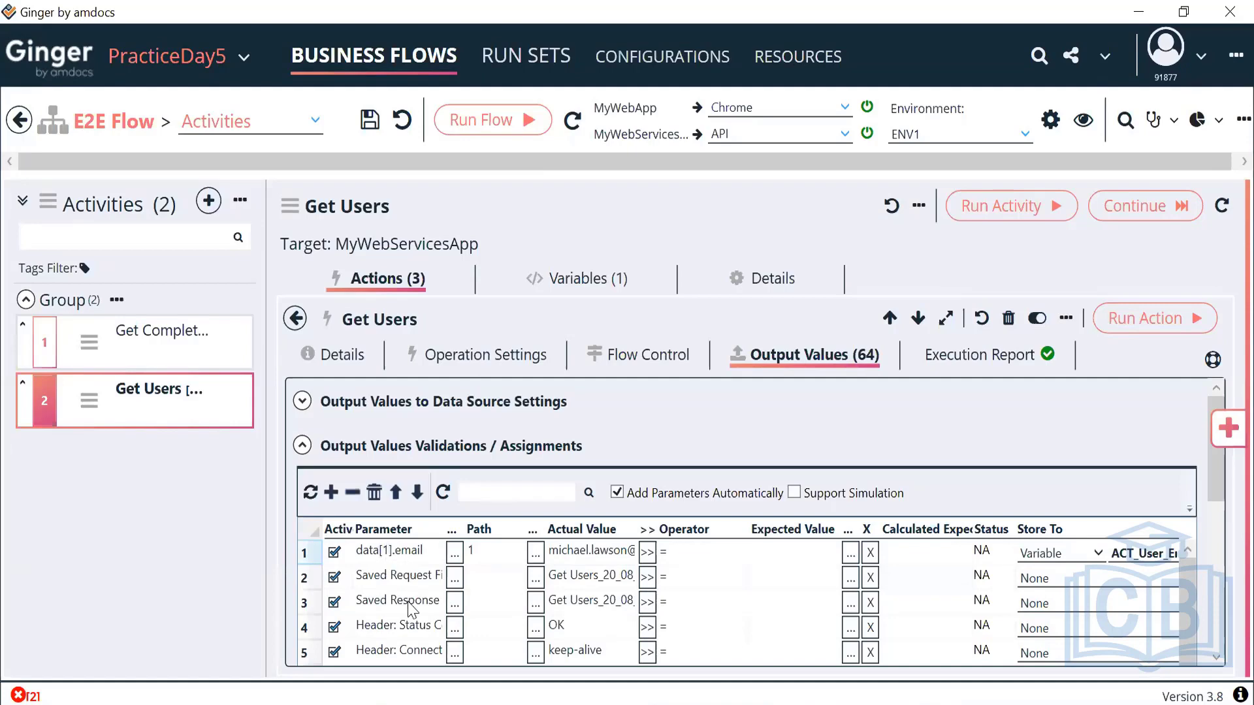
# - Inspect the Get Users action's output values and filter them by email
pyautogui.click(592, 552)
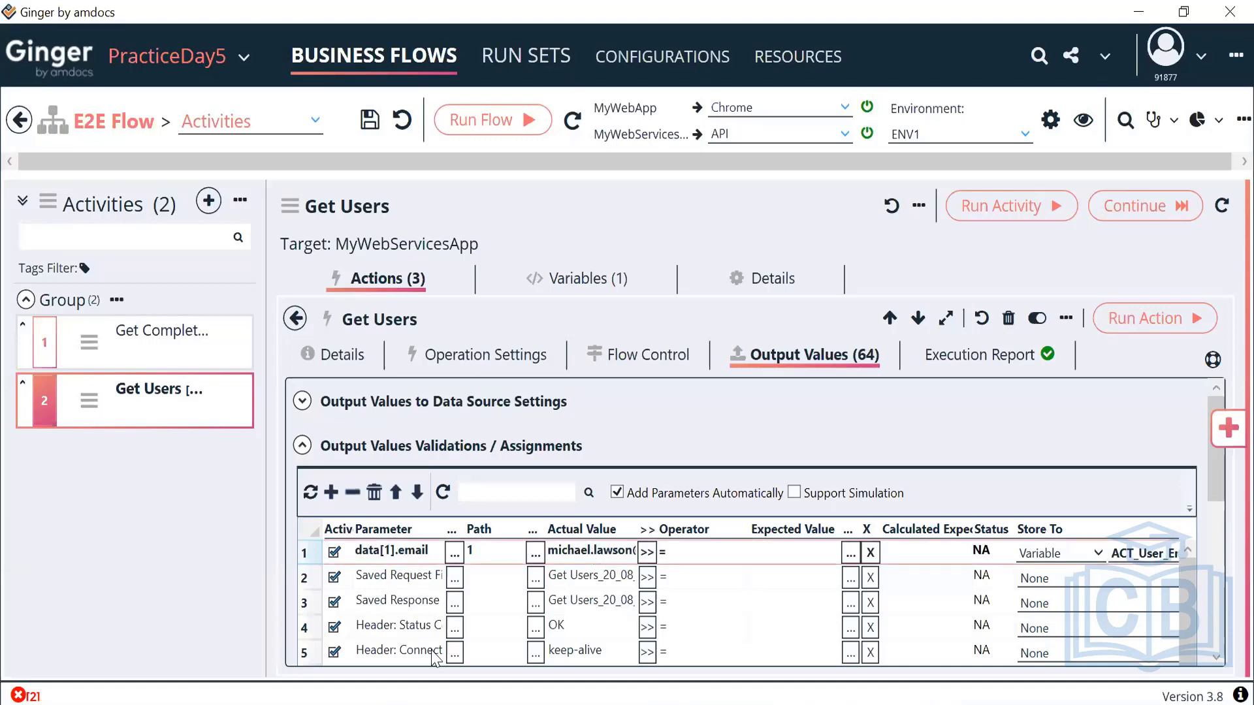
pyautogui.scroll(-3, 421, 657)
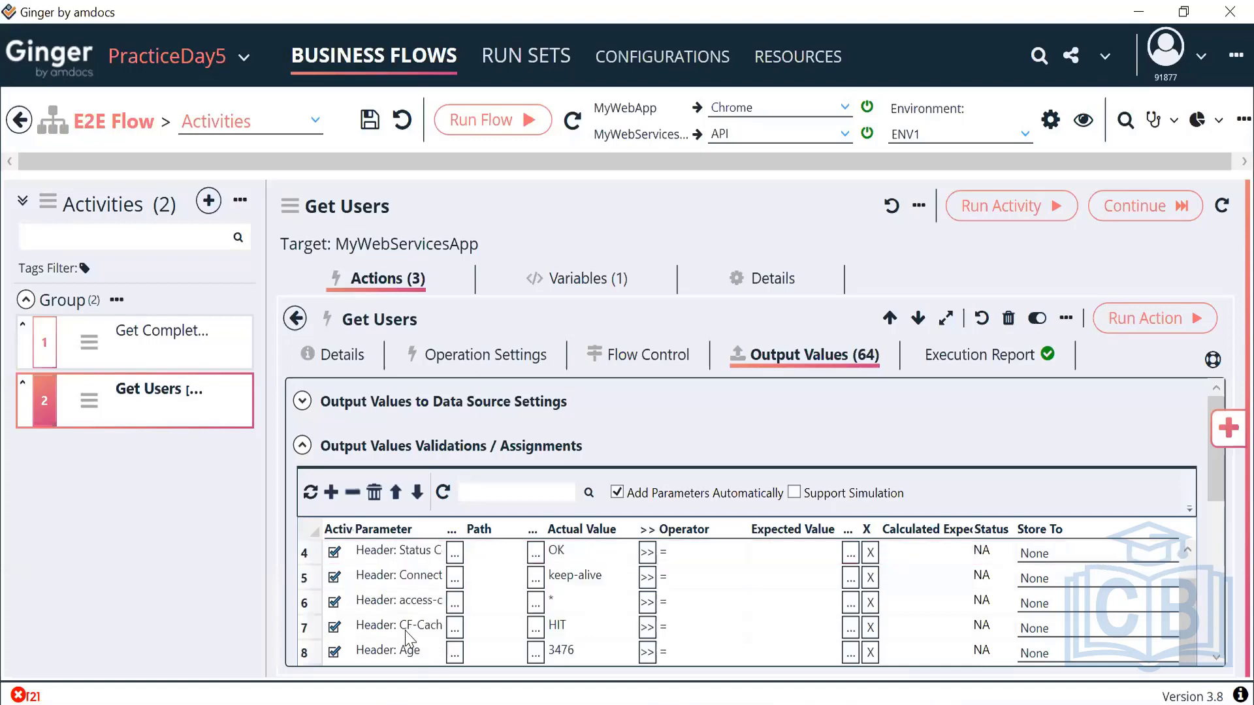
pyautogui.click(528, 493)
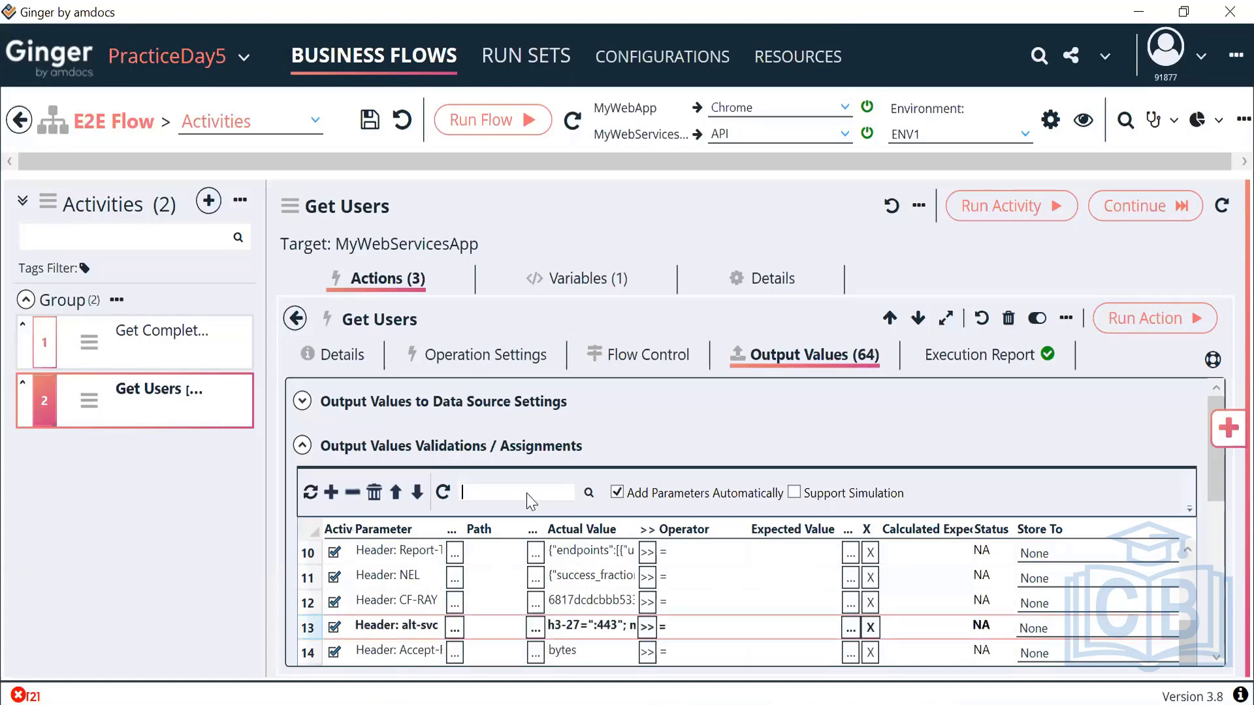
pyautogui.write('e')
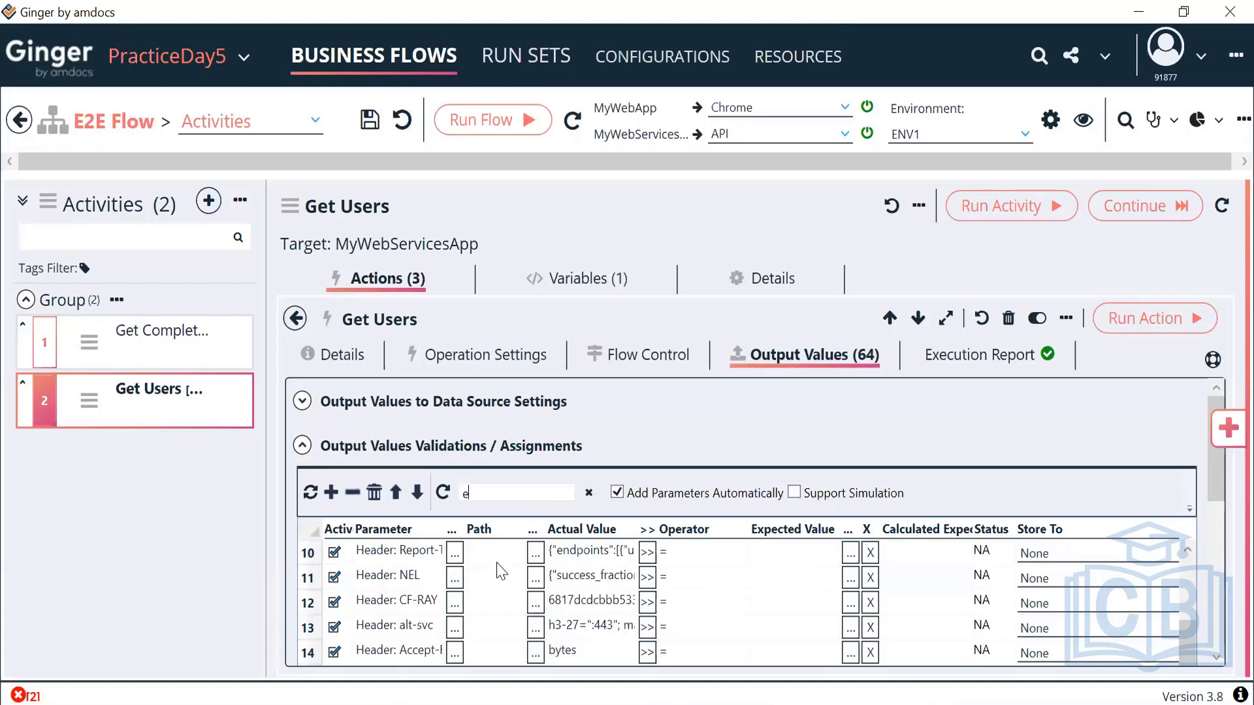
pyautogui.write('mail')
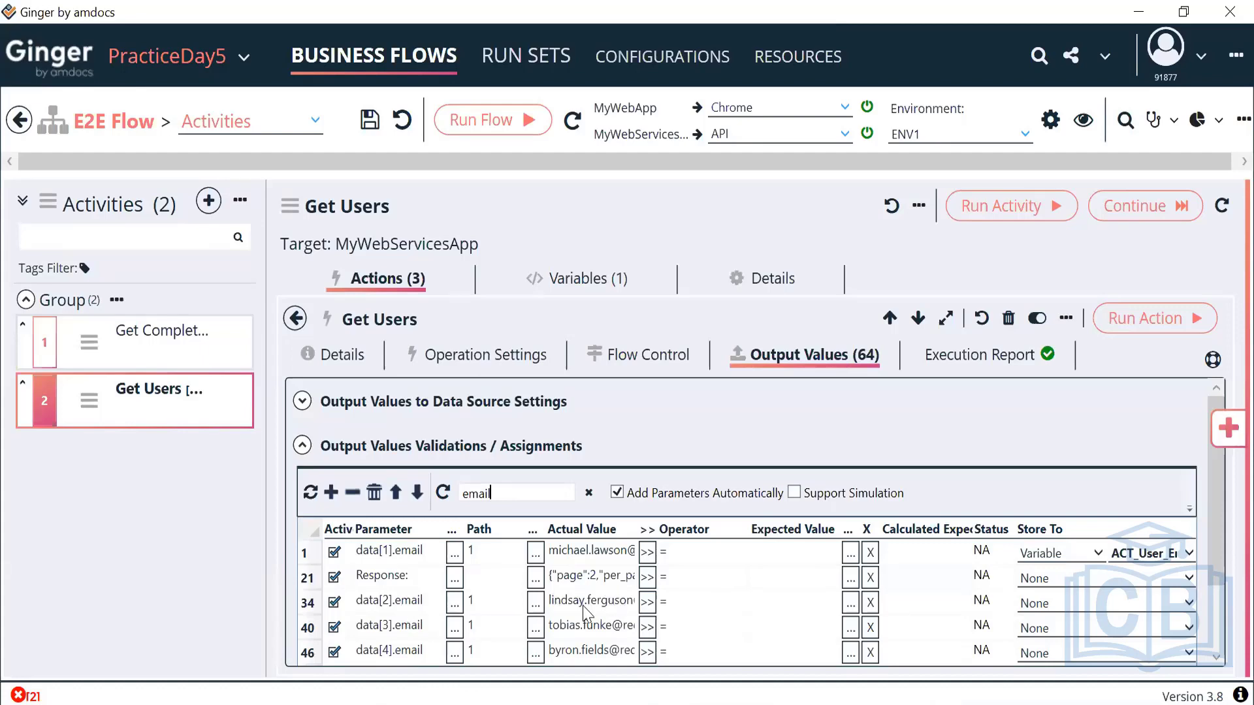
# - Examine the index in the data[2].email parameter's value expression, close the editor, and return to the activity's action list
pyautogui.click(584, 607)
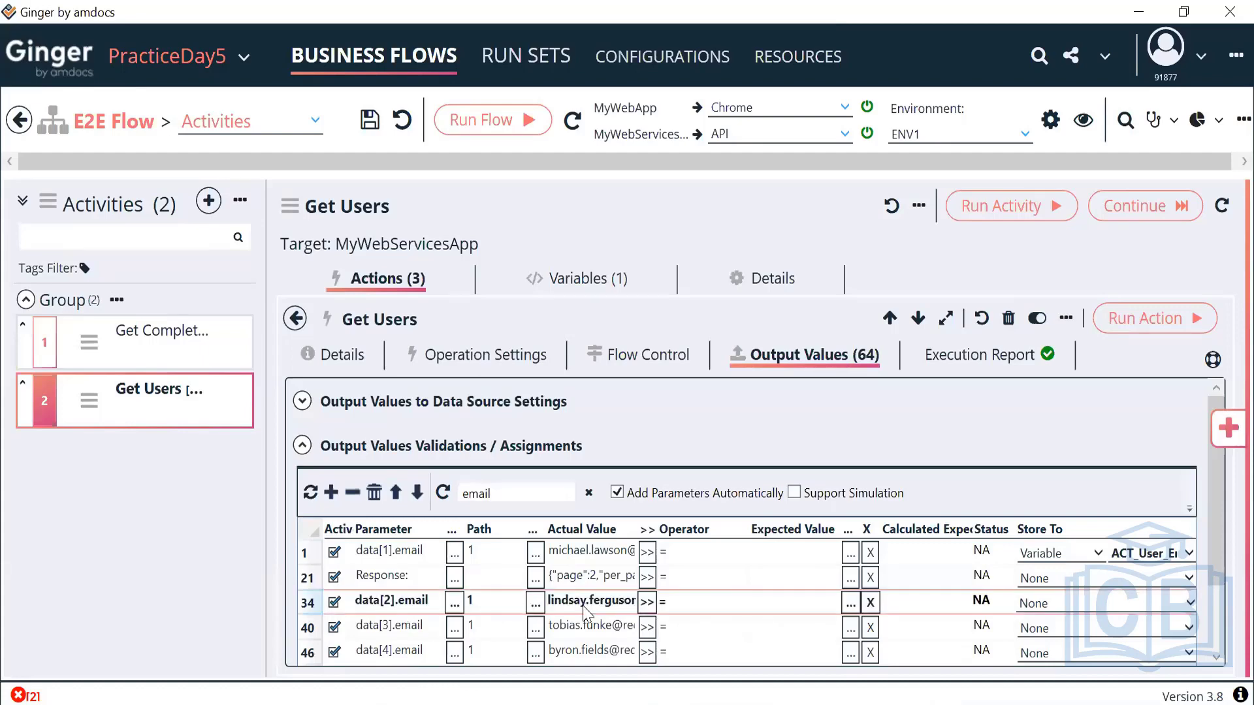
pyautogui.click(391, 608)
pyautogui.click(454, 603)
pyautogui.doubleClick(552, 174)
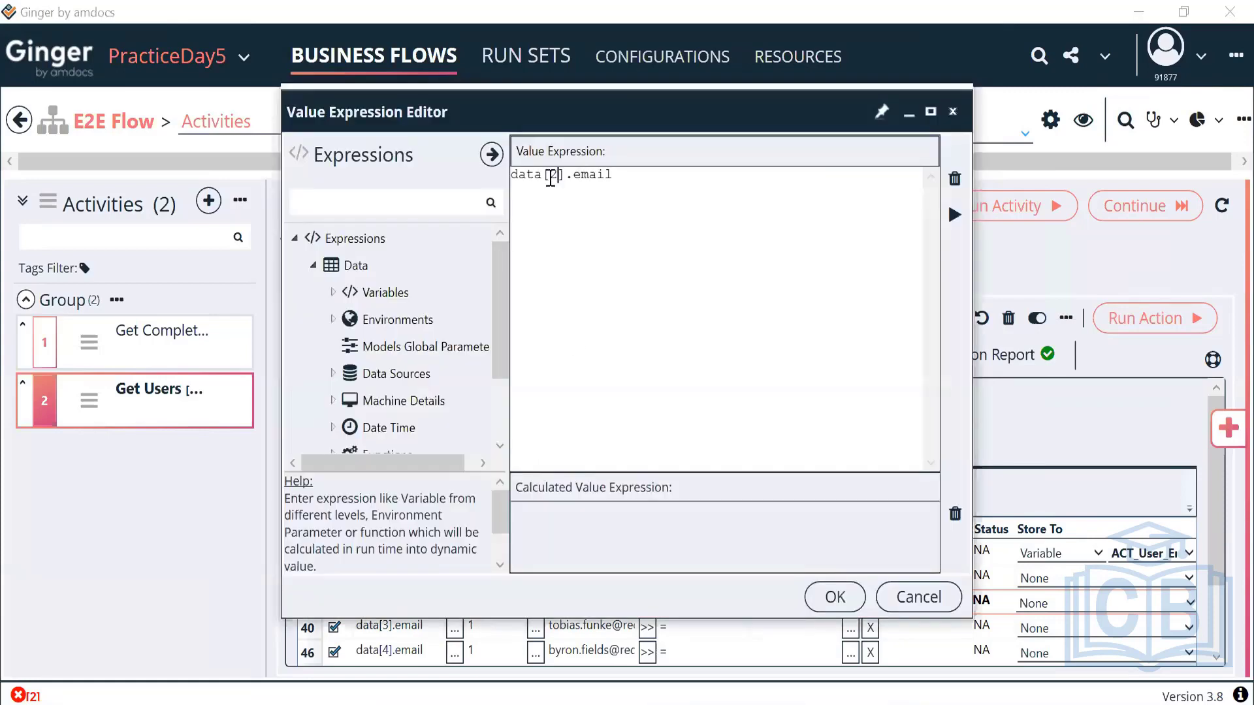
pyautogui.click(834, 597)
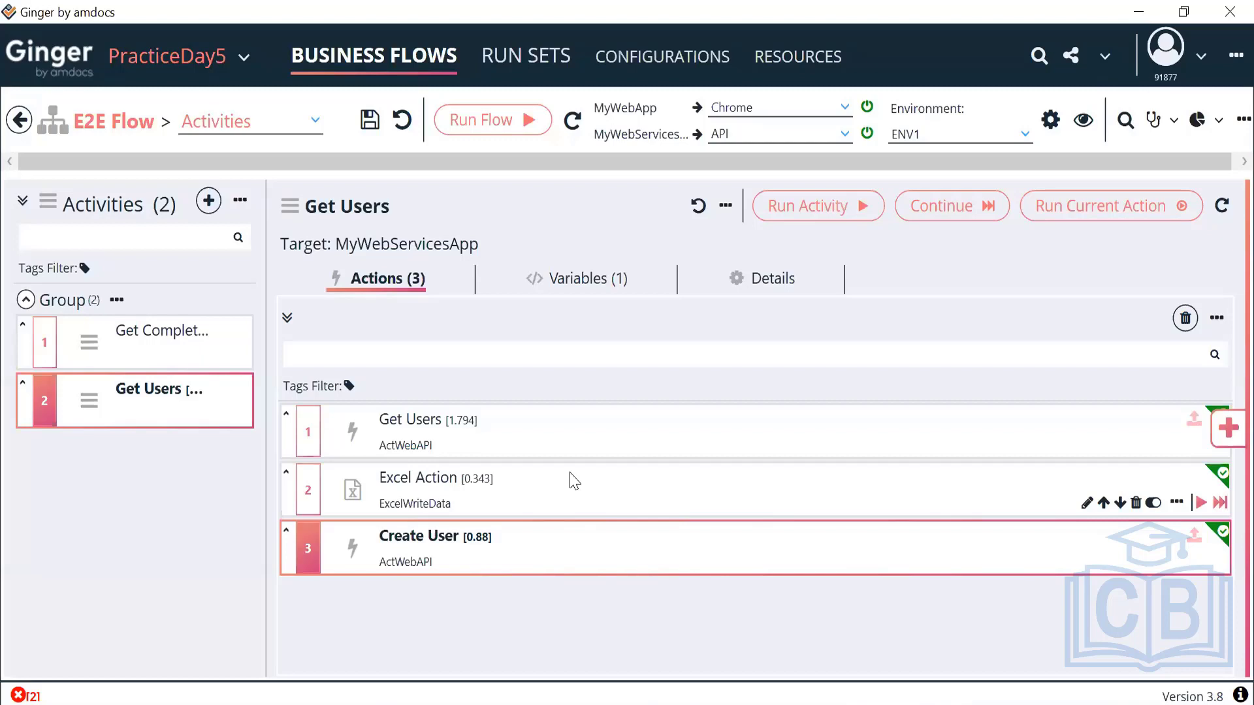
pyautogui.hotkey('alt', 'Tab')
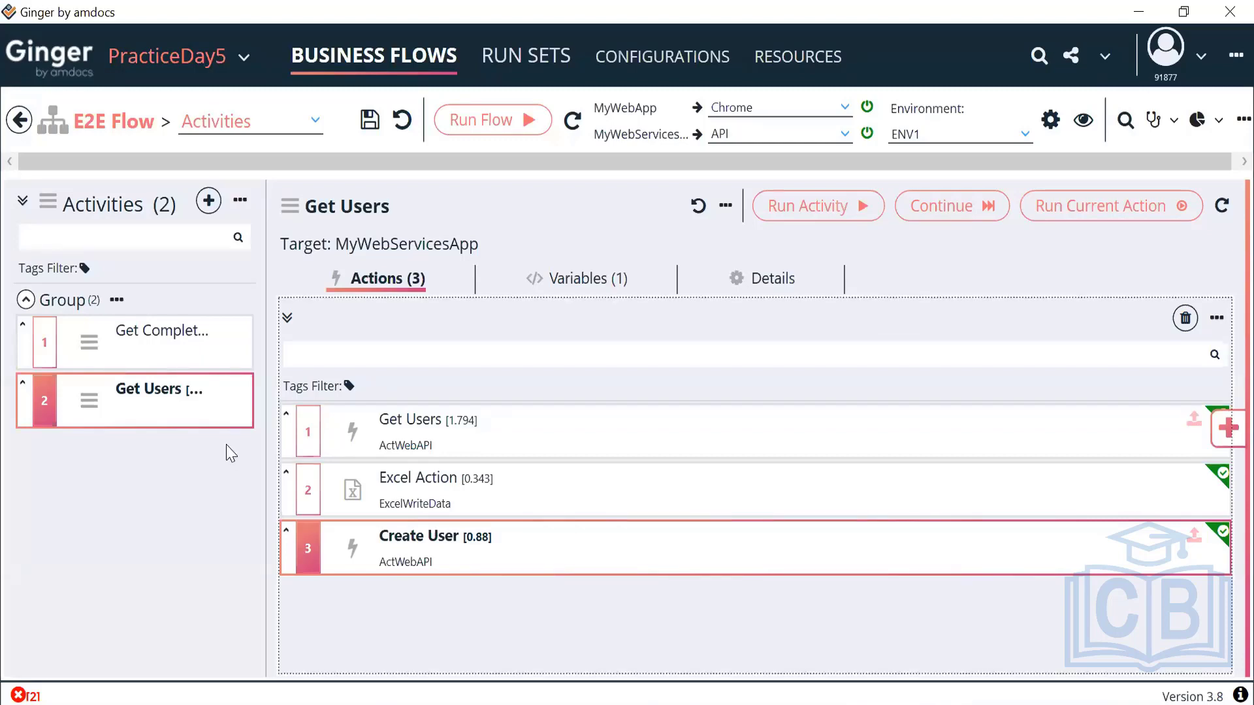